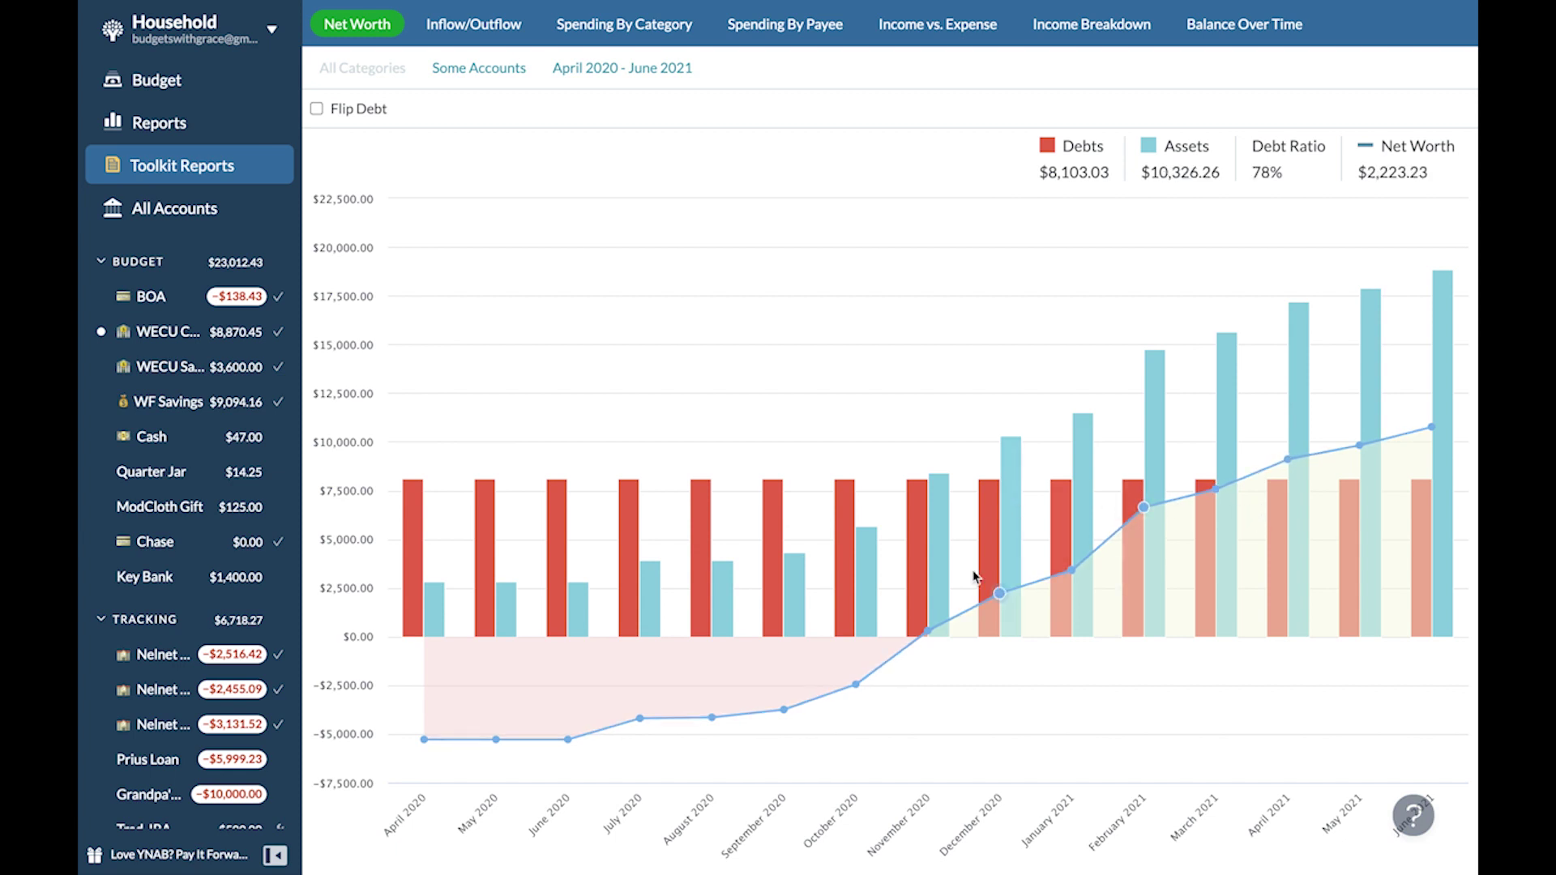
Include all on-budget and off-budget accounts in the Net Worth report.
{"action": "left_click", "coordinate": [475, 70]}
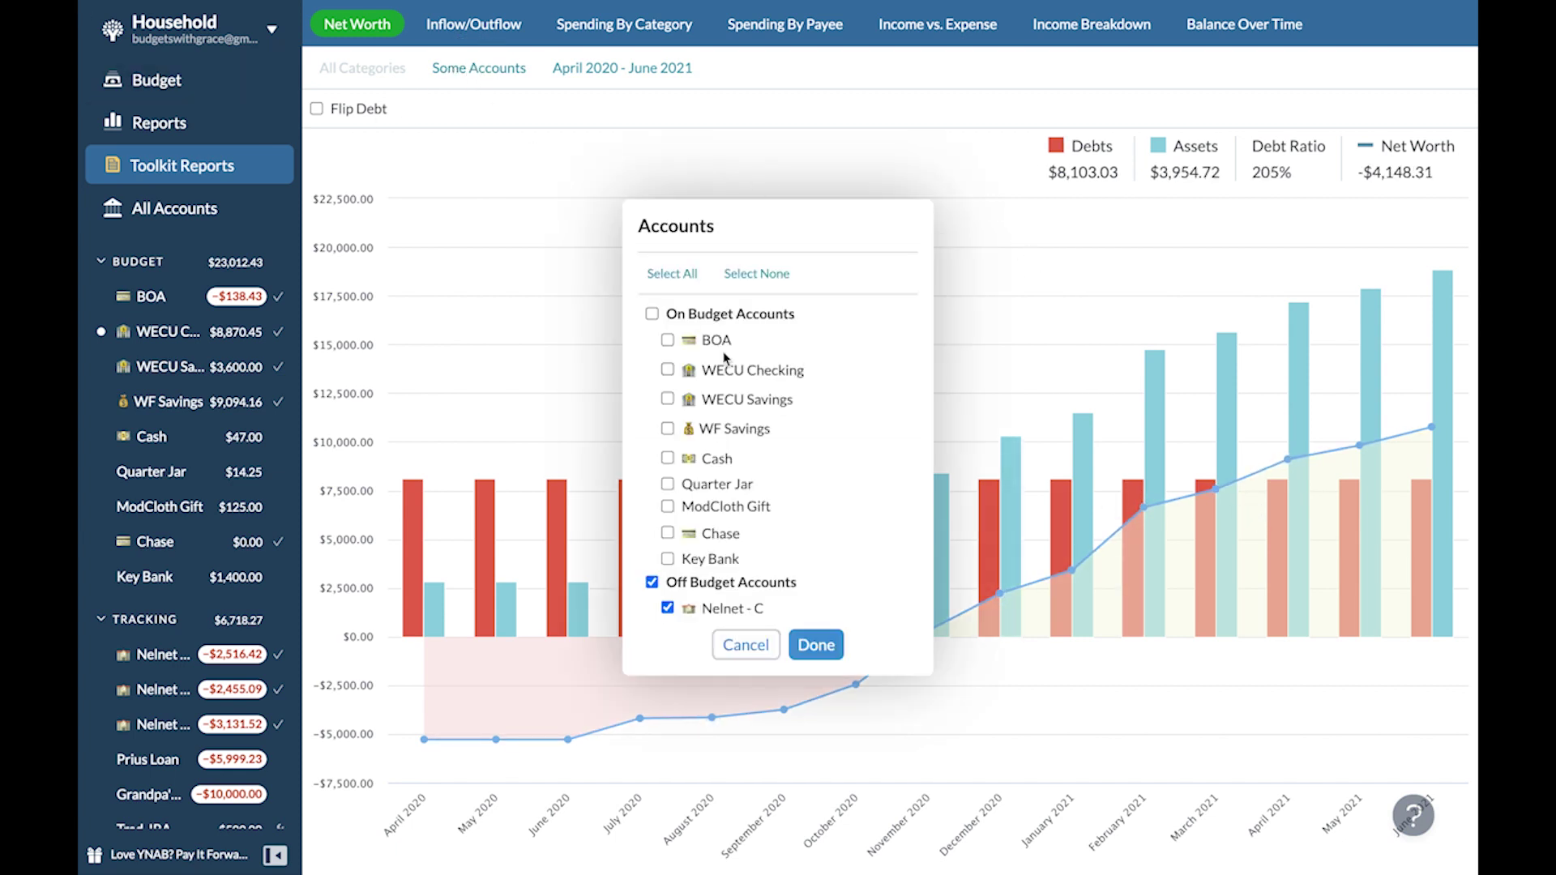
{"action": "left_click", "coordinate": [661, 278]}
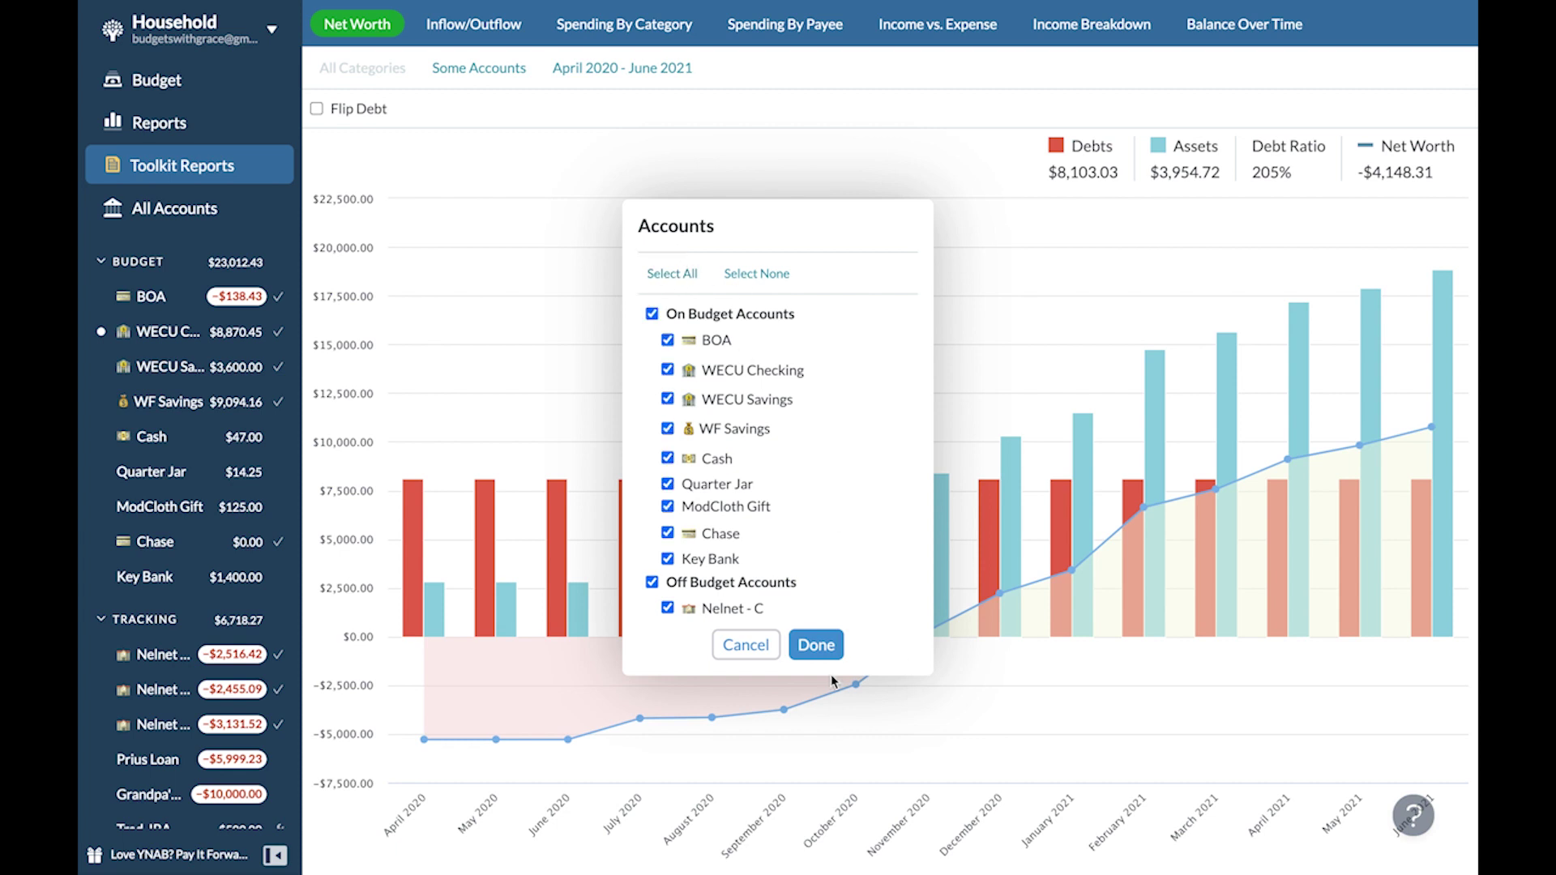
{"action": "left_click", "coordinate": [813, 645]}
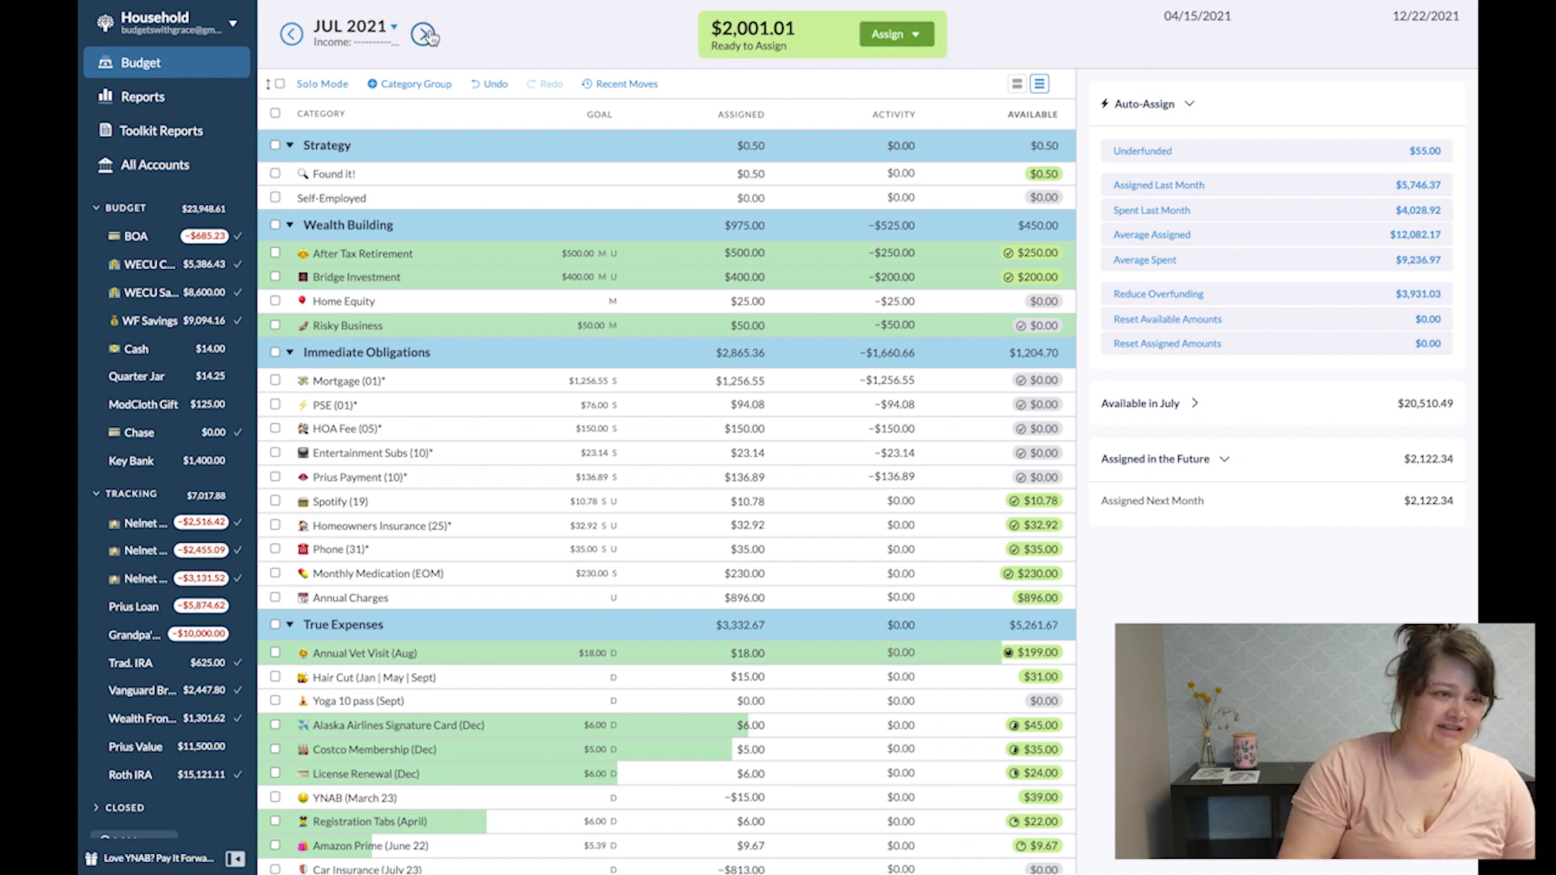
Review the automatic assignment options for July 2021 and switch the budget to August 2021.
{"action": "left_click", "coordinate": [896, 38]}
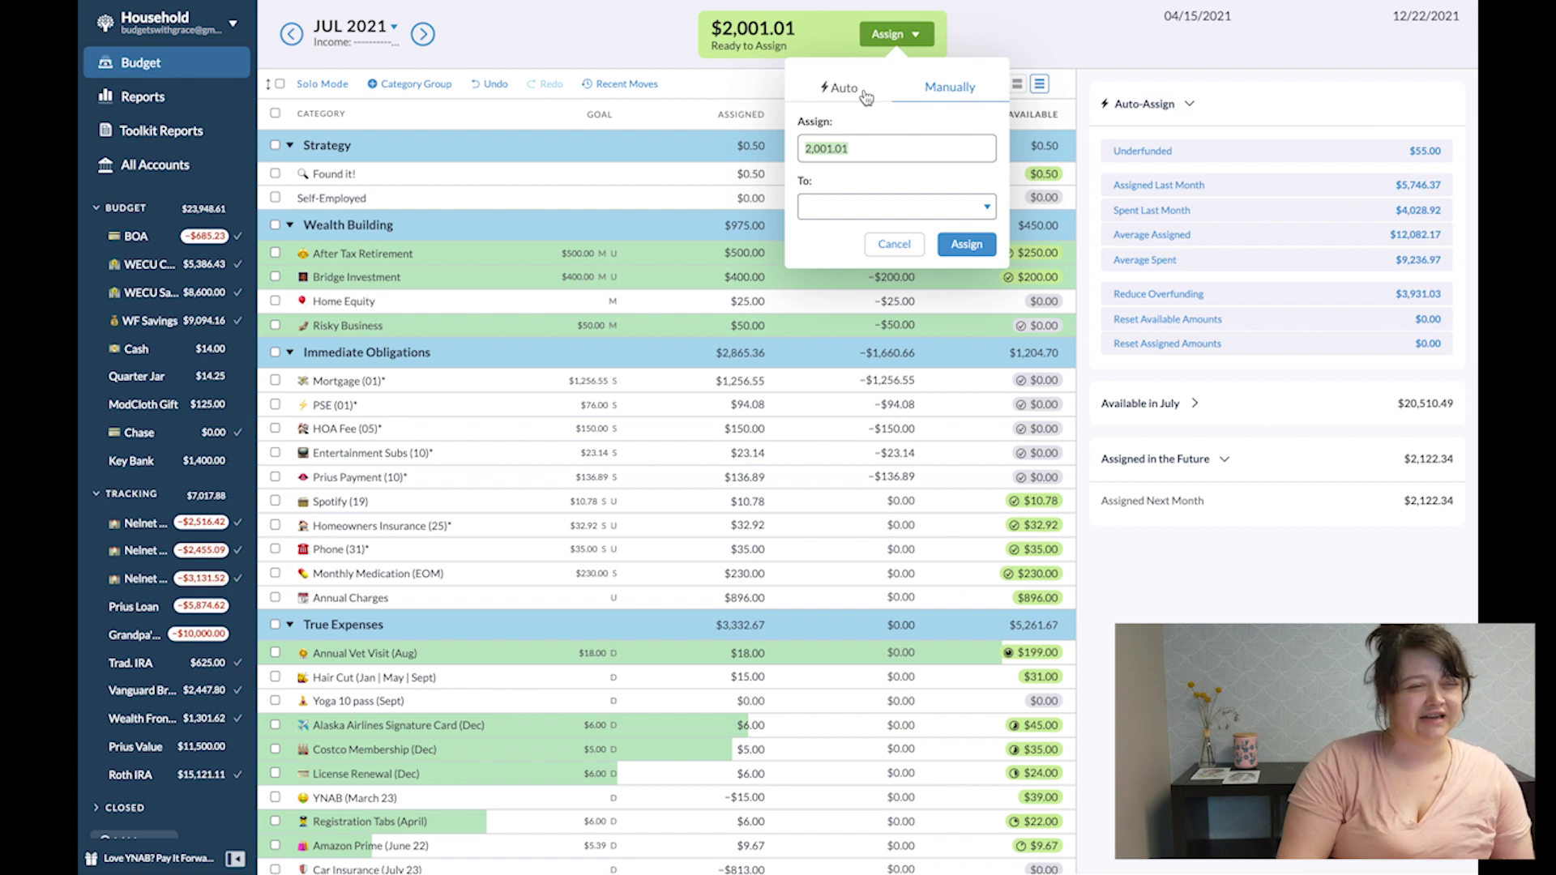
{"action": "left_click", "coordinate": [867, 98]}
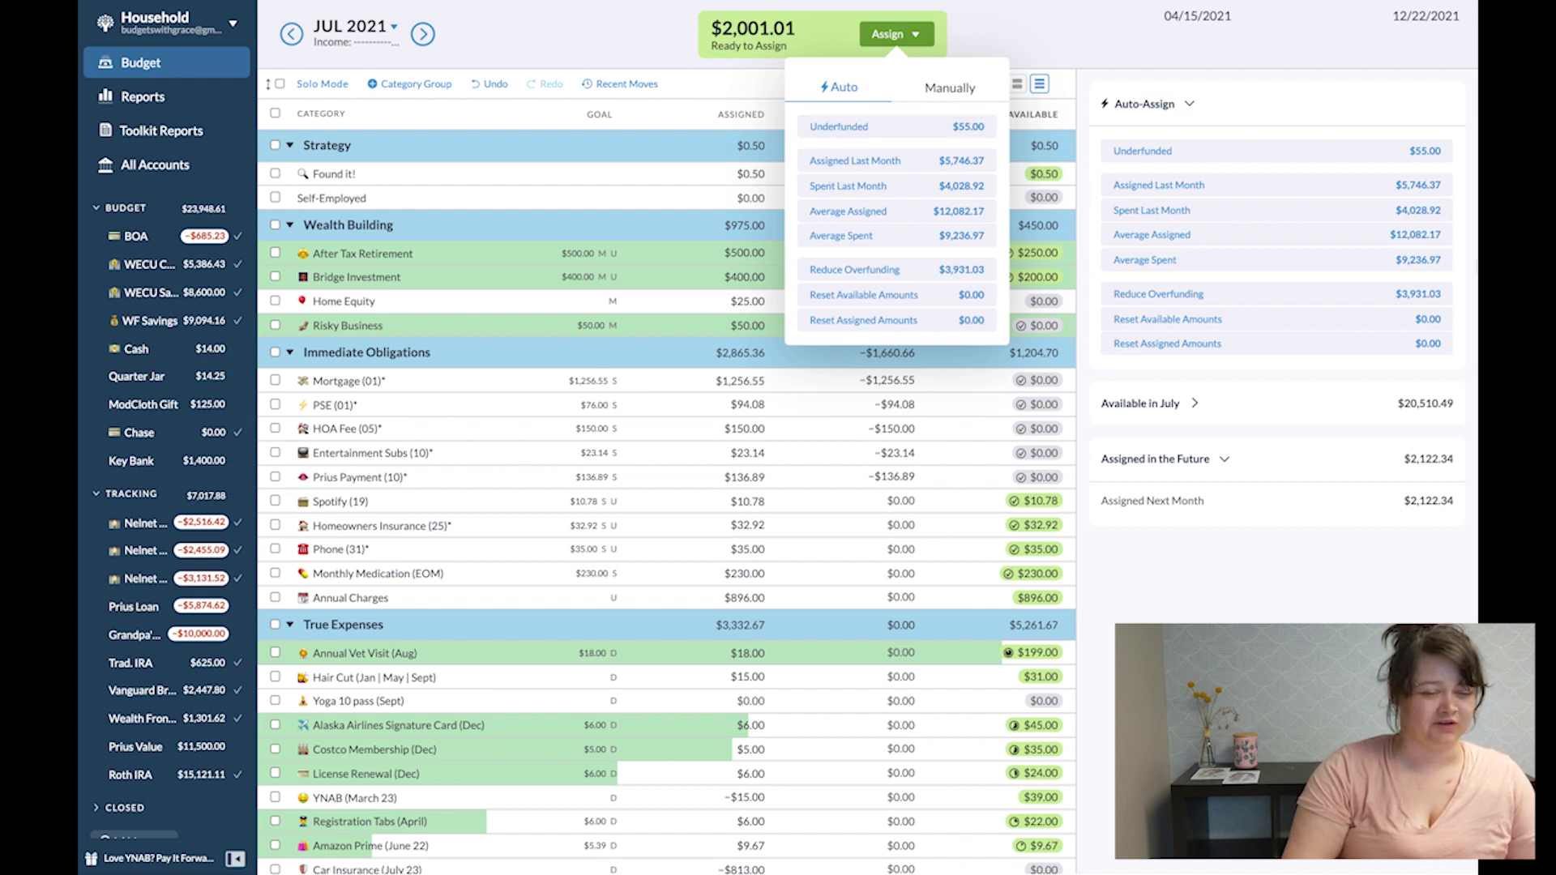
{"action": "left_click", "coordinate": [1038, 31]}
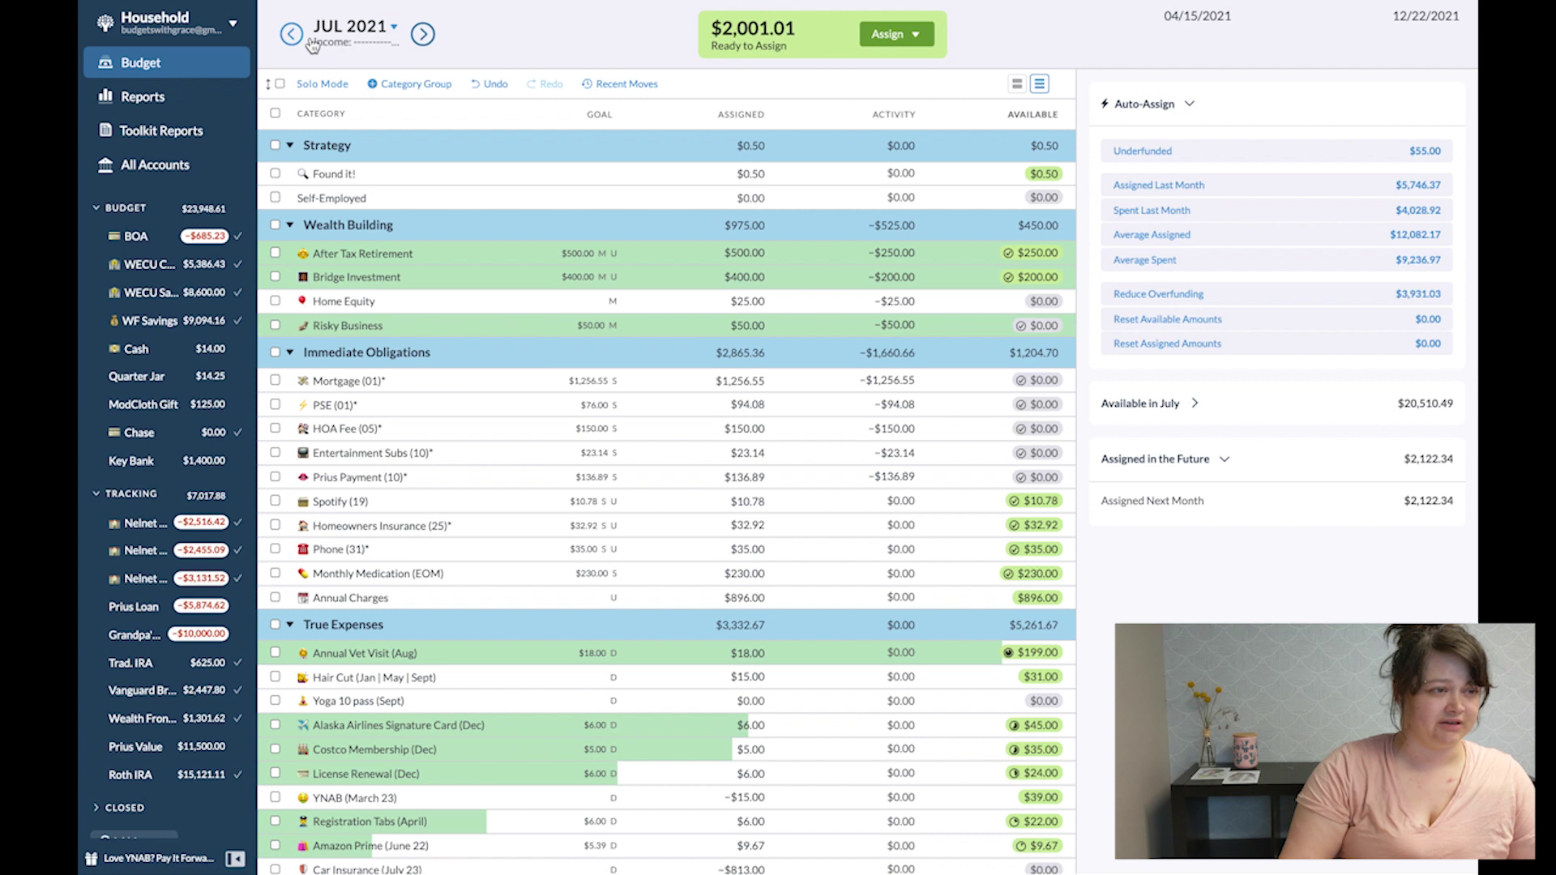
{"action": "left_click", "coordinate": [422, 33]}
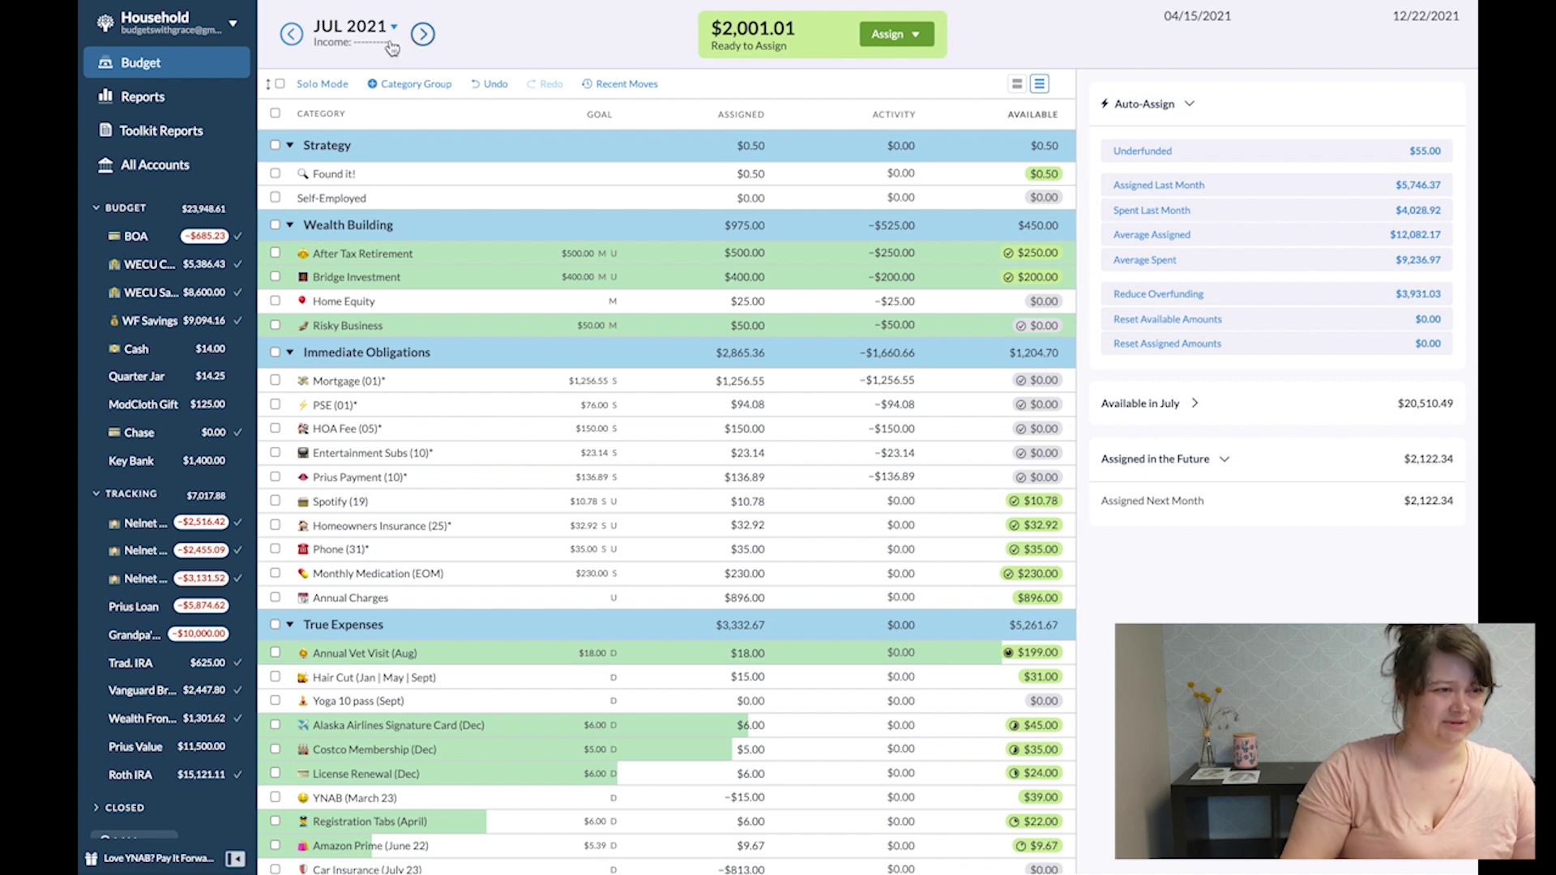
{"action": "left_click", "coordinate": [425, 36]}
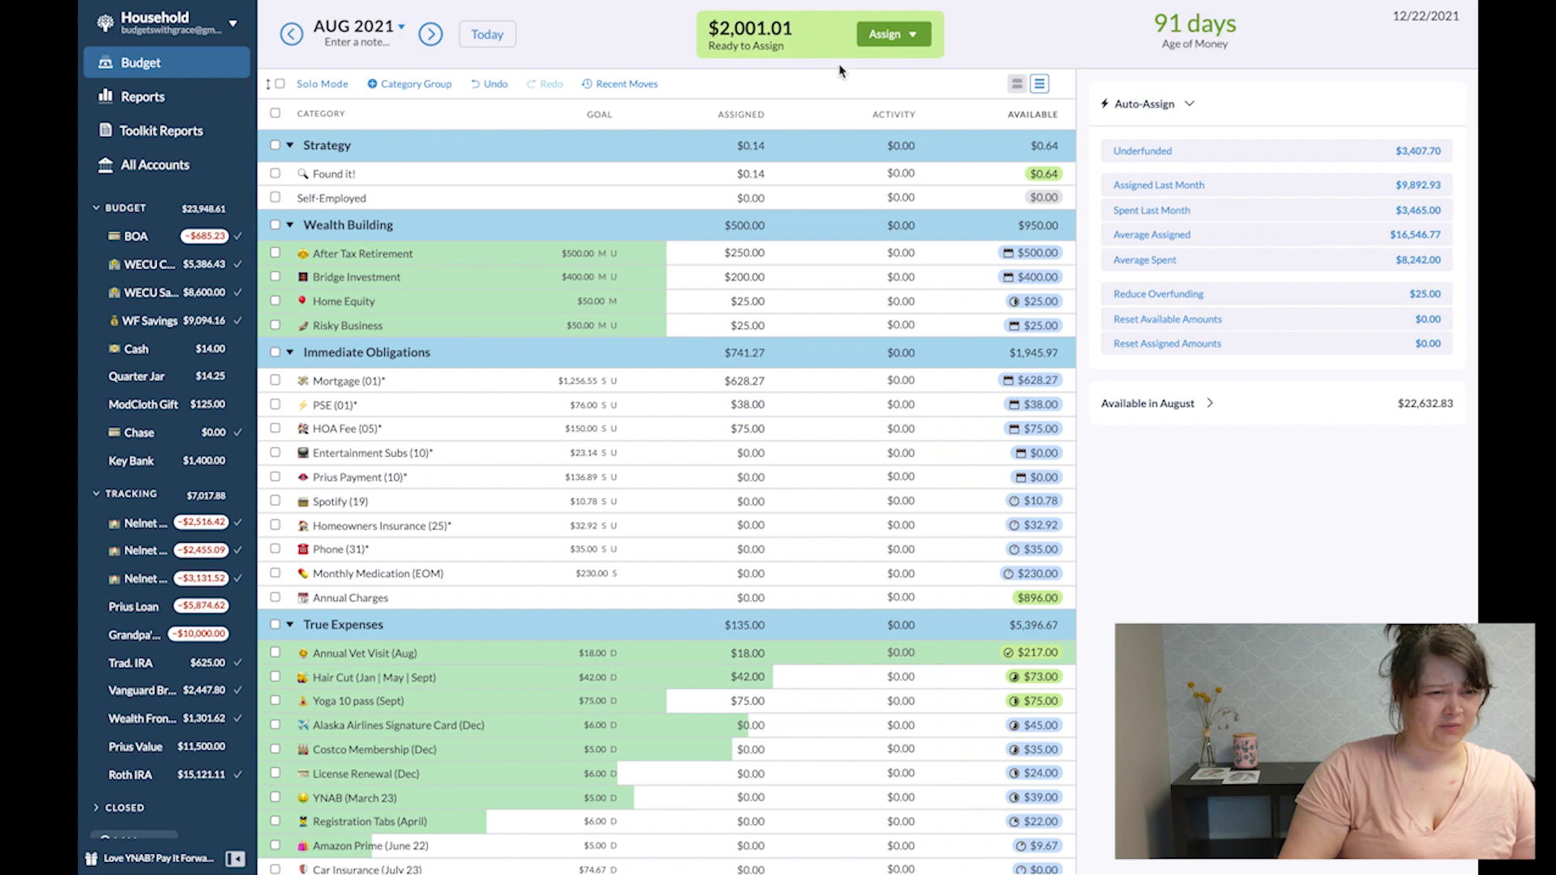
Try partial funding of August's underfunded categories with Auto-Assign and undo the assignment.
{"action": "left_click", "coordinate": [889, 34]}
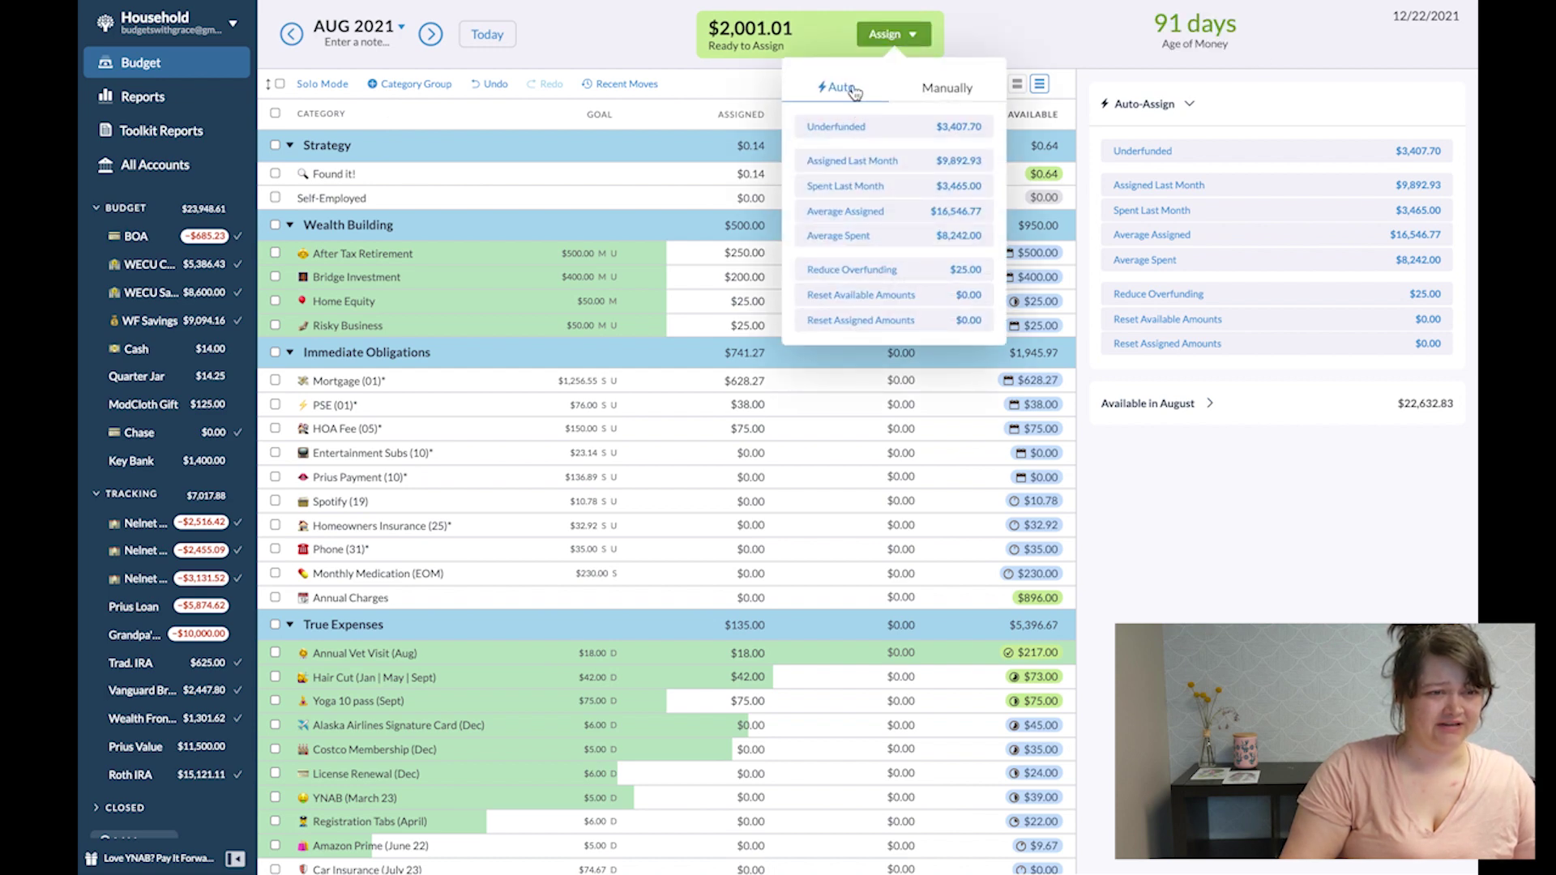
{"action": "left_click", "coordinate": [849, 138]}
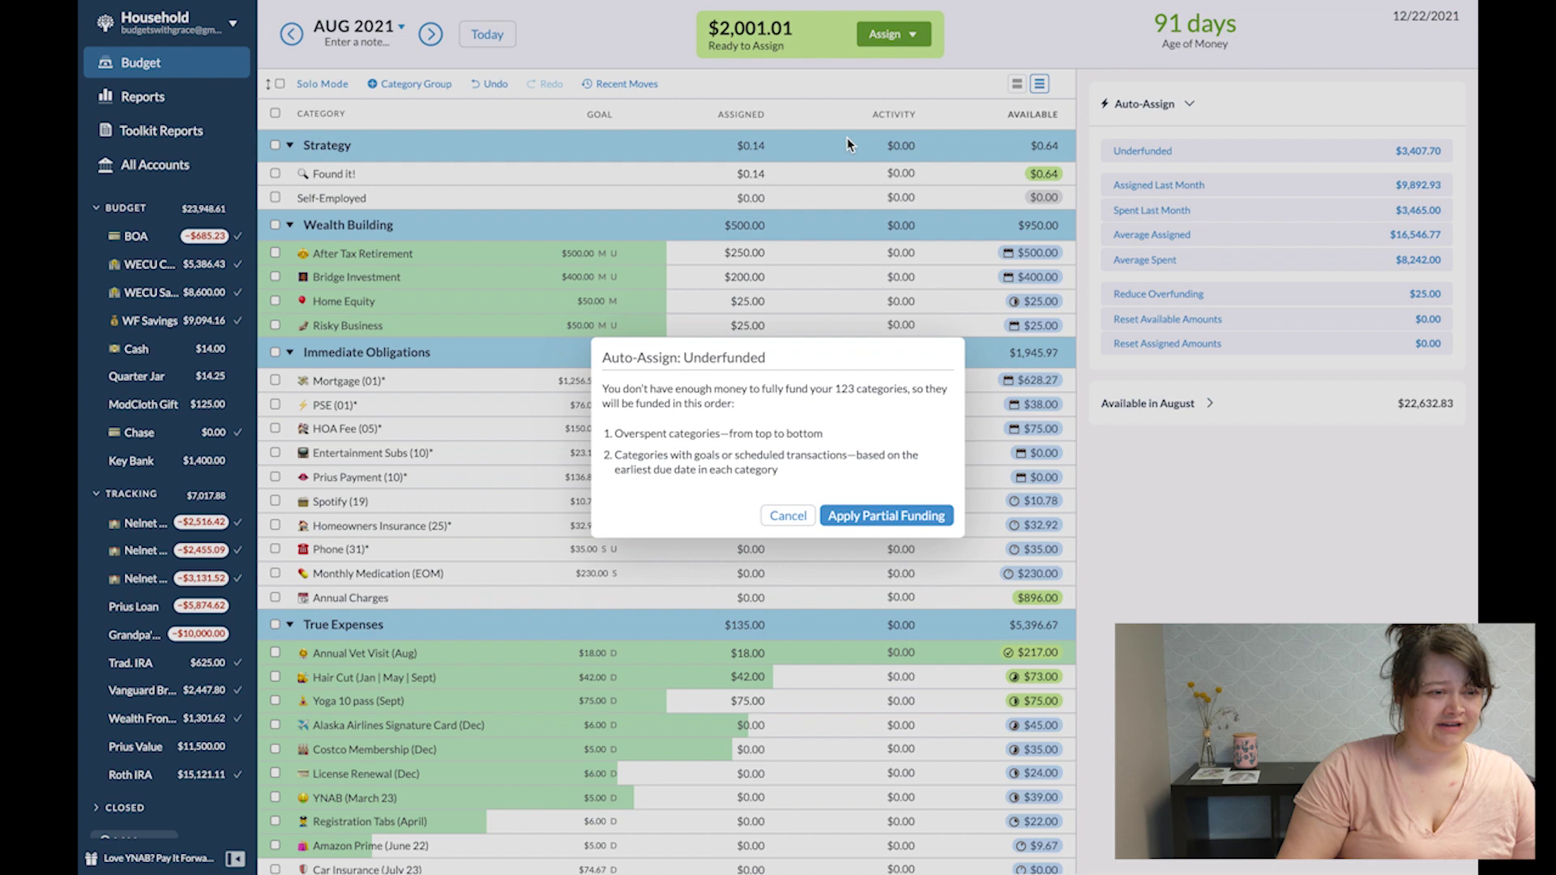
{"action": "left_click", "coordinate": [867, 523]}
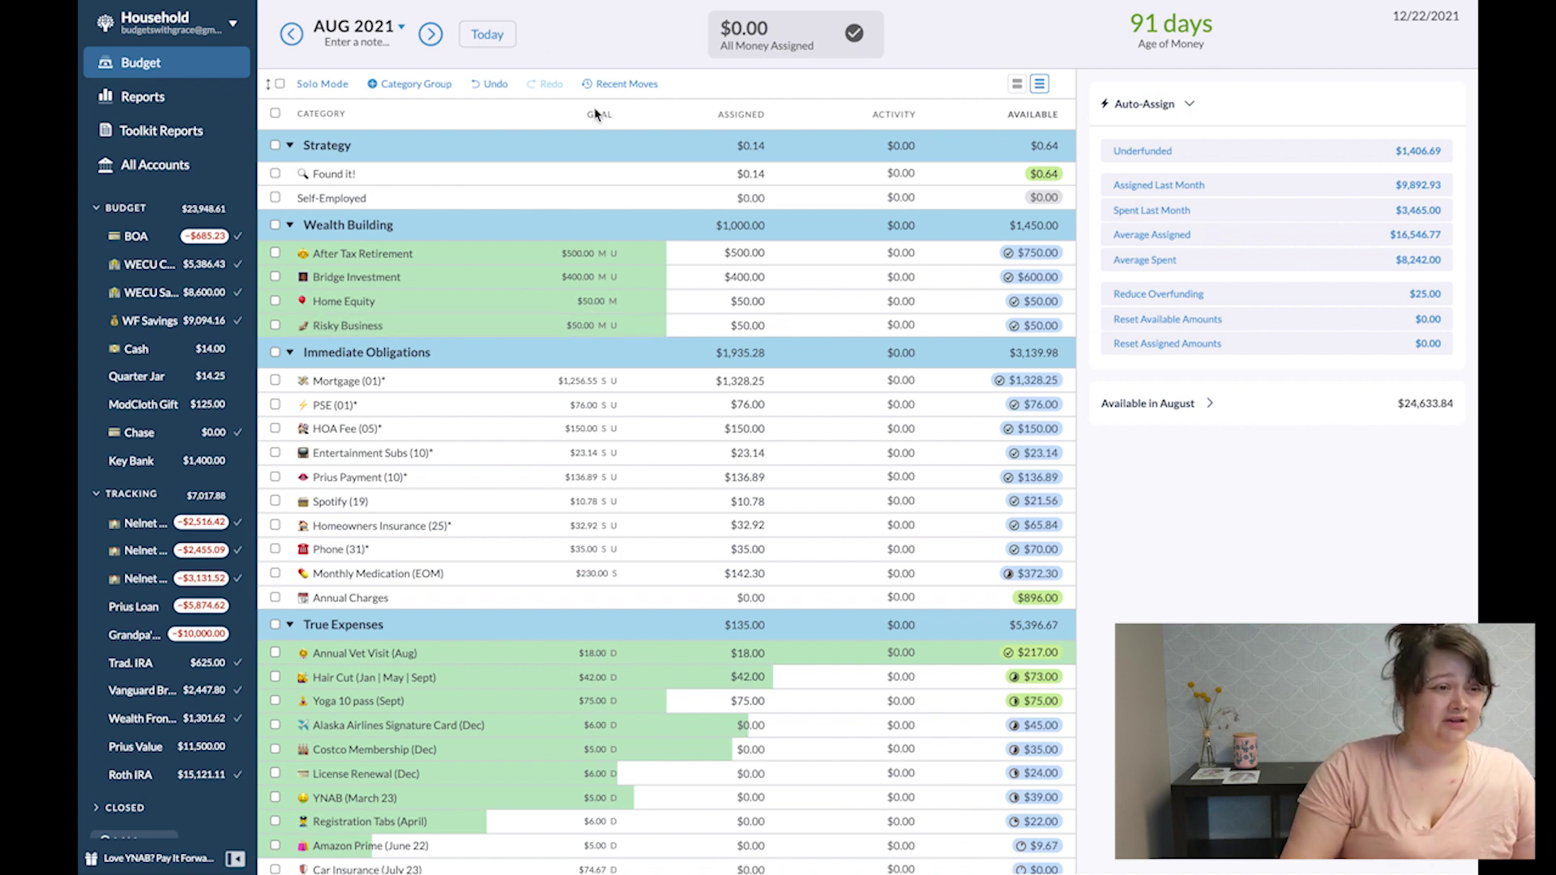
{"action": "left_click", "coordinate": [493, 85]}
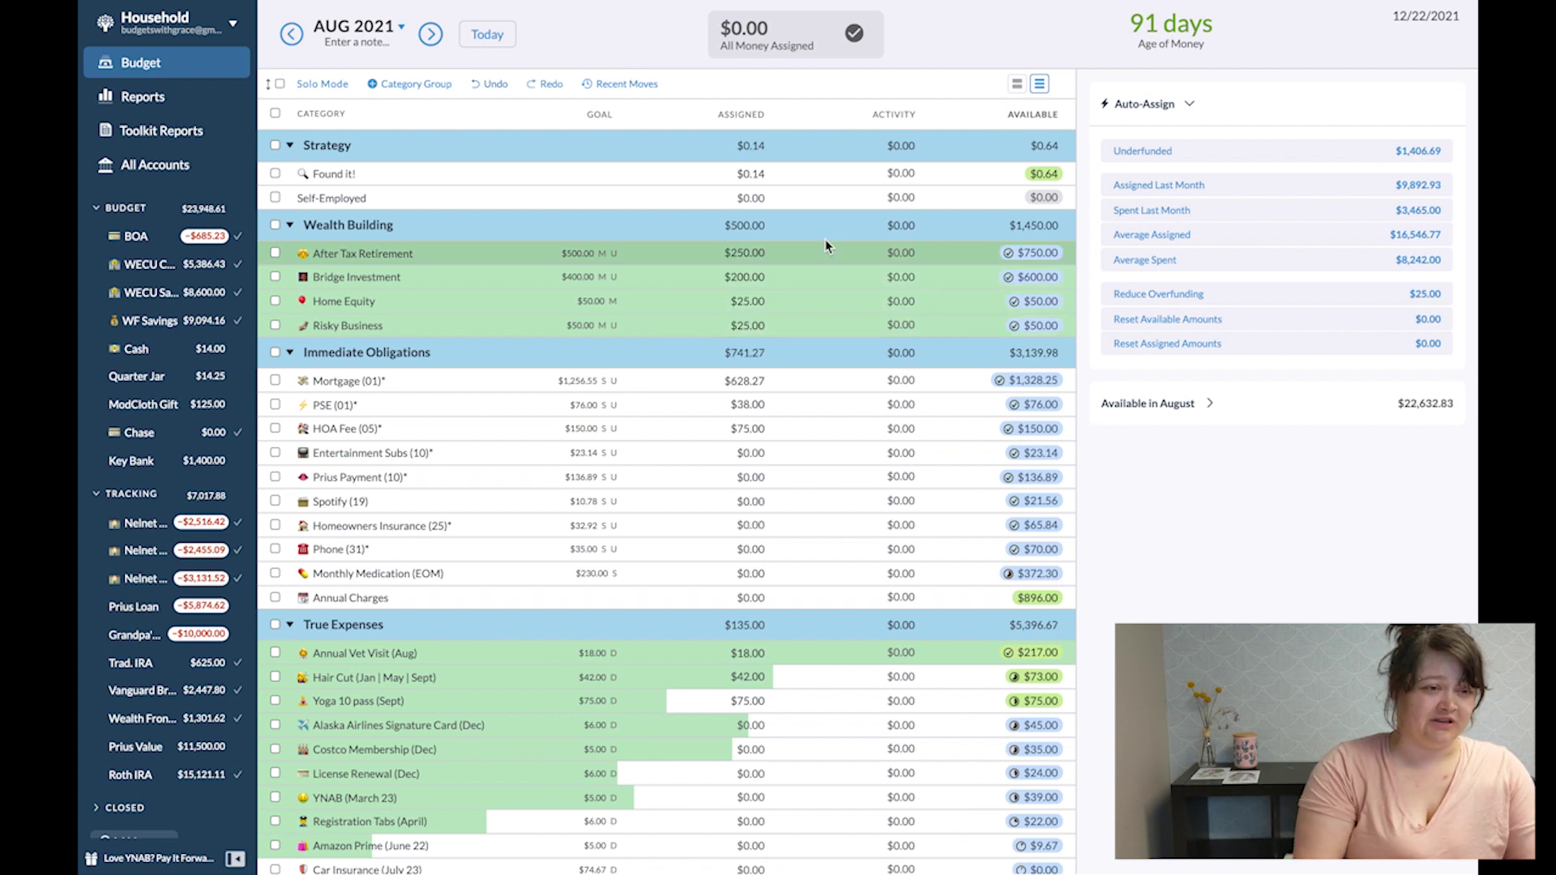
Increase the August assignments by $125 for After Tax Retirement, $100 for Bridge Investment and $25 for Home Equity.
{"action": "left_click", "coordinate": [760, 252]}
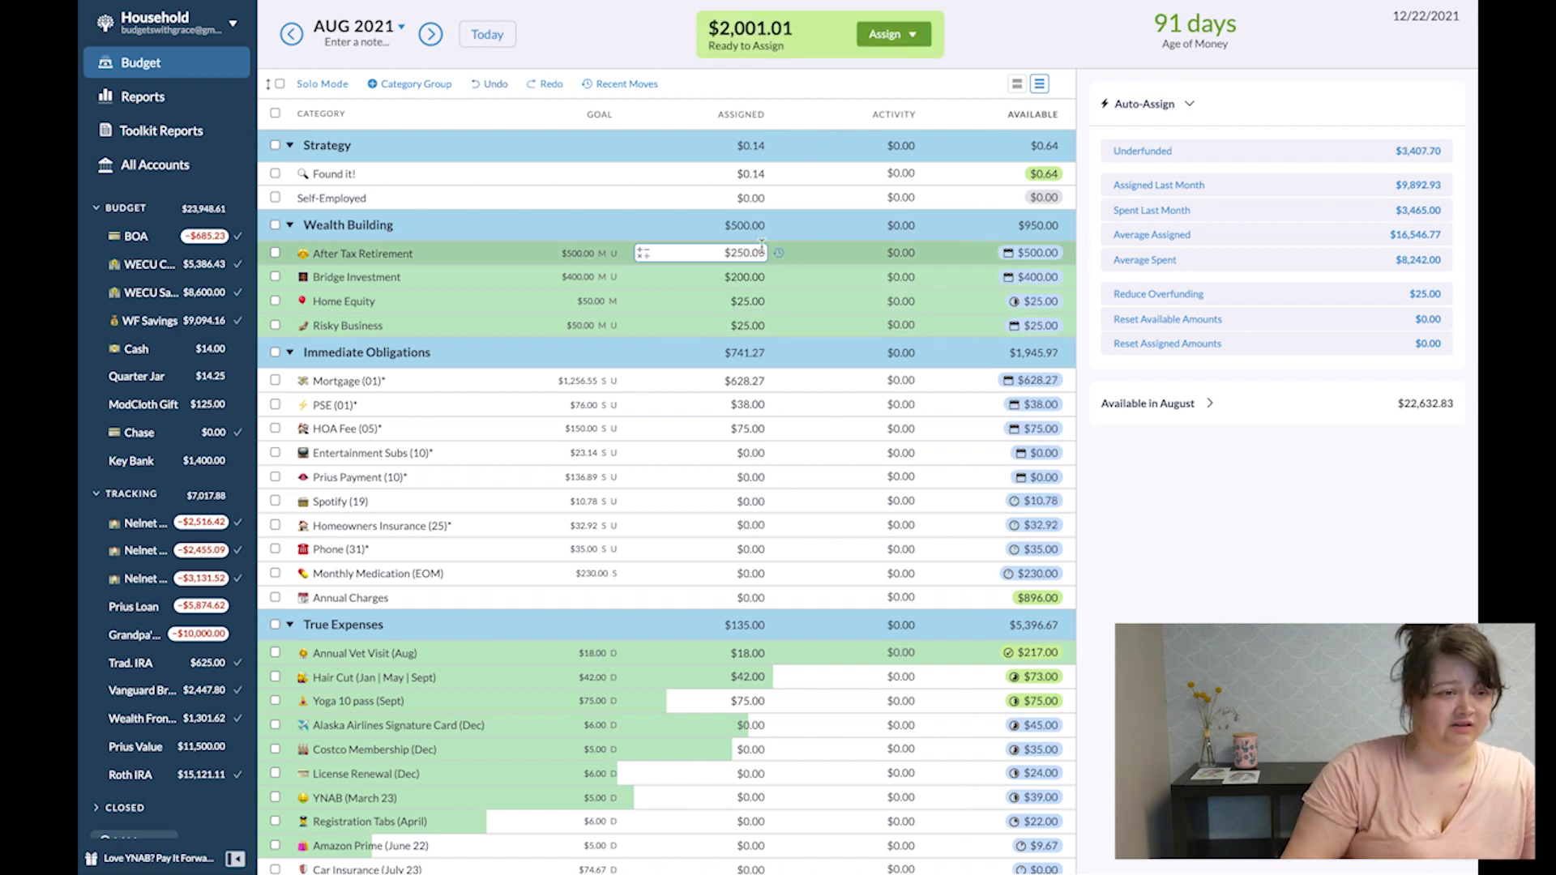
{"action": "left_click", "coordinate": [760, 252]}
{"action": "type", "text": "+125"}
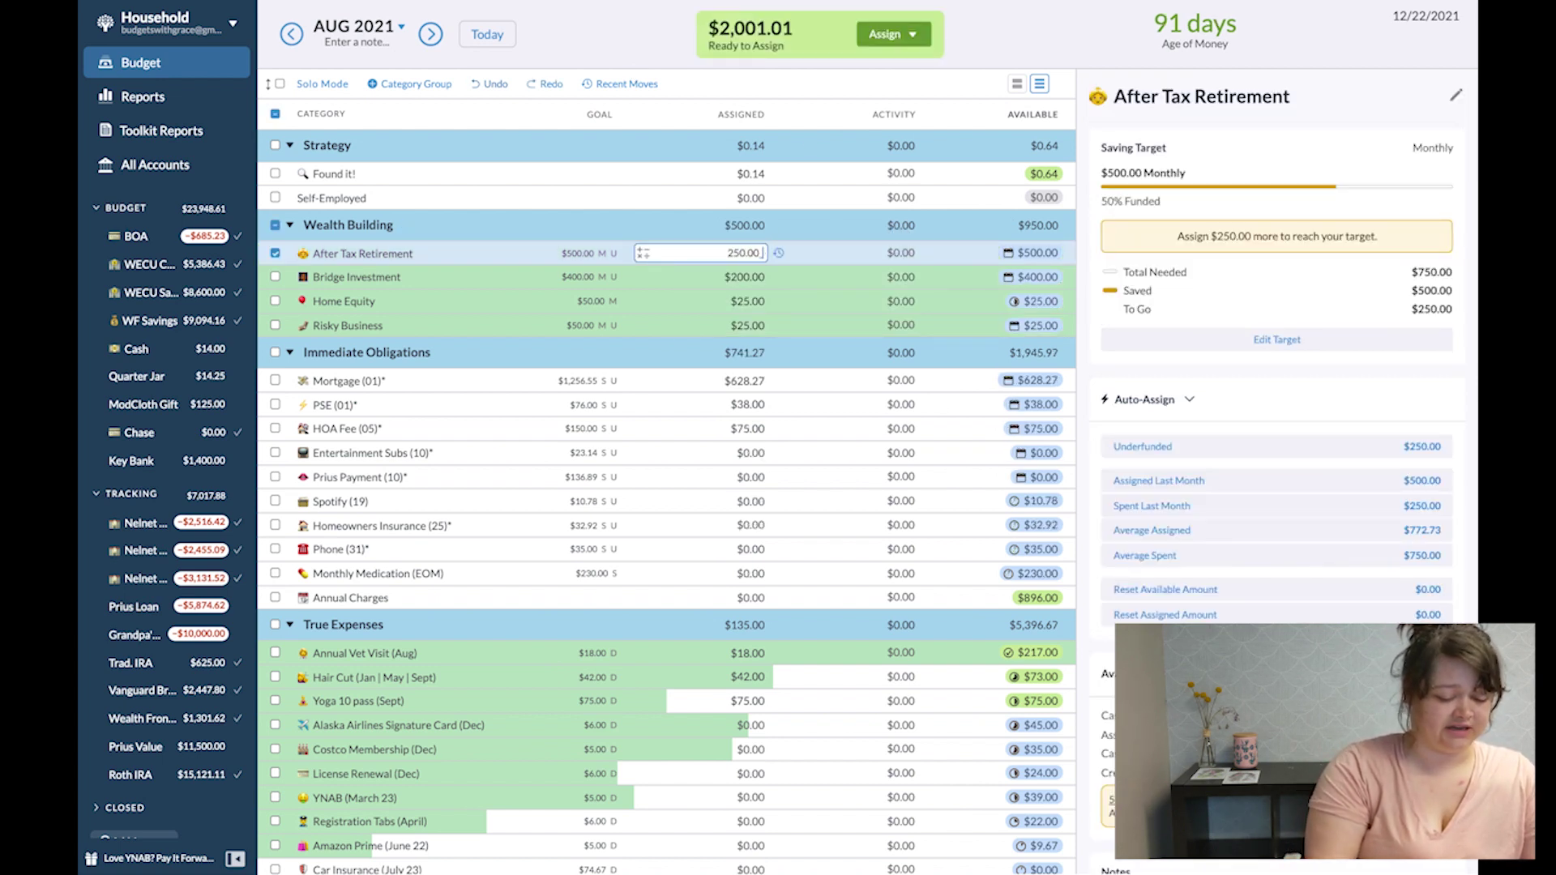
{"action": "key", "text": "Tab"}
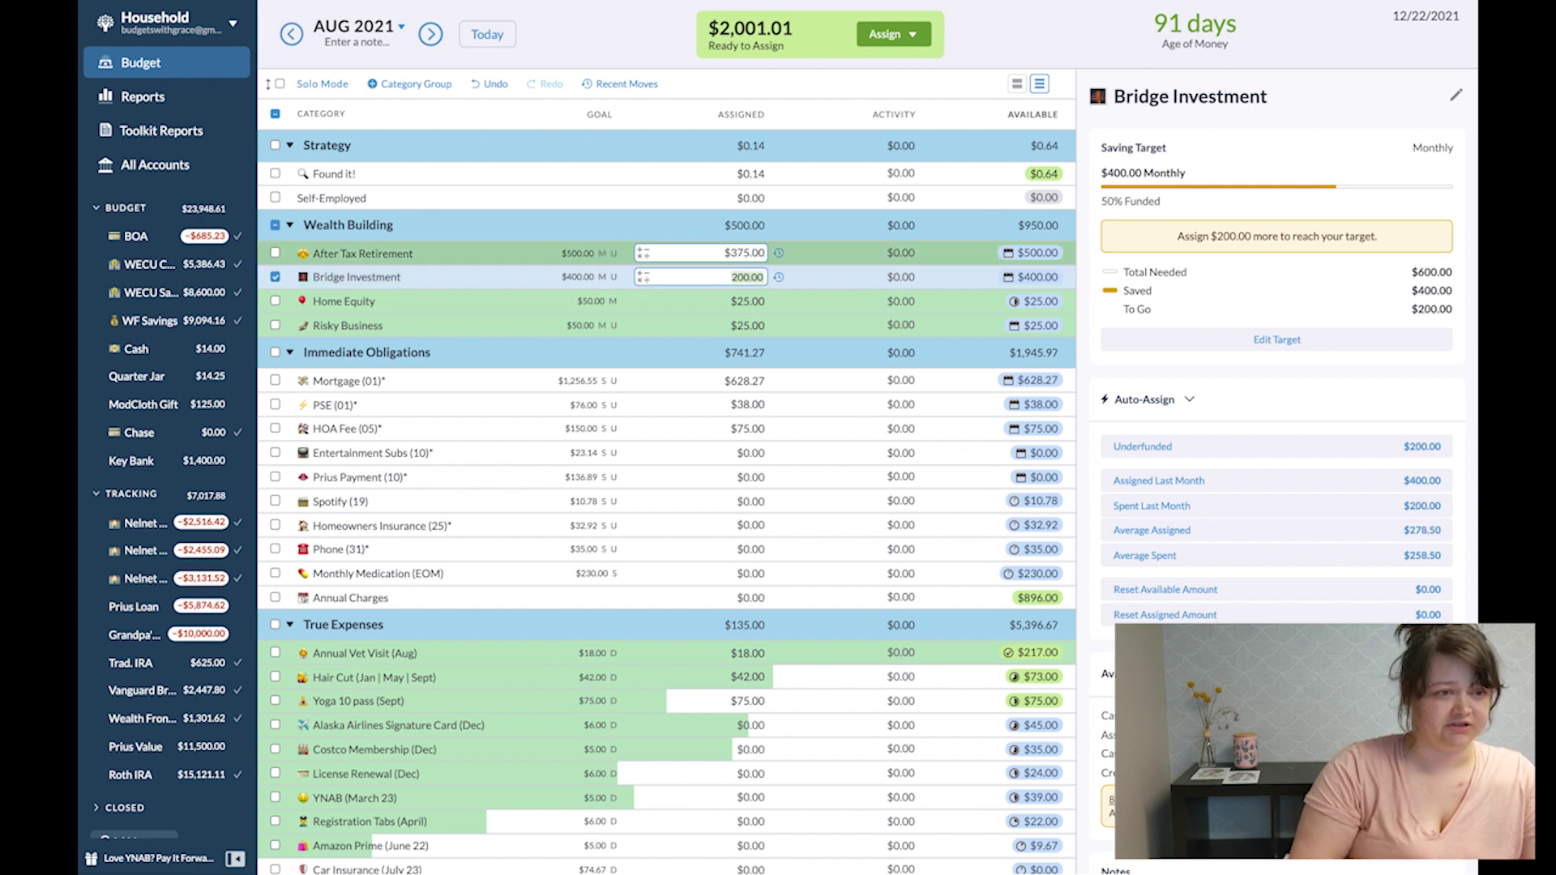
{"action": "type", "text": "+100"}
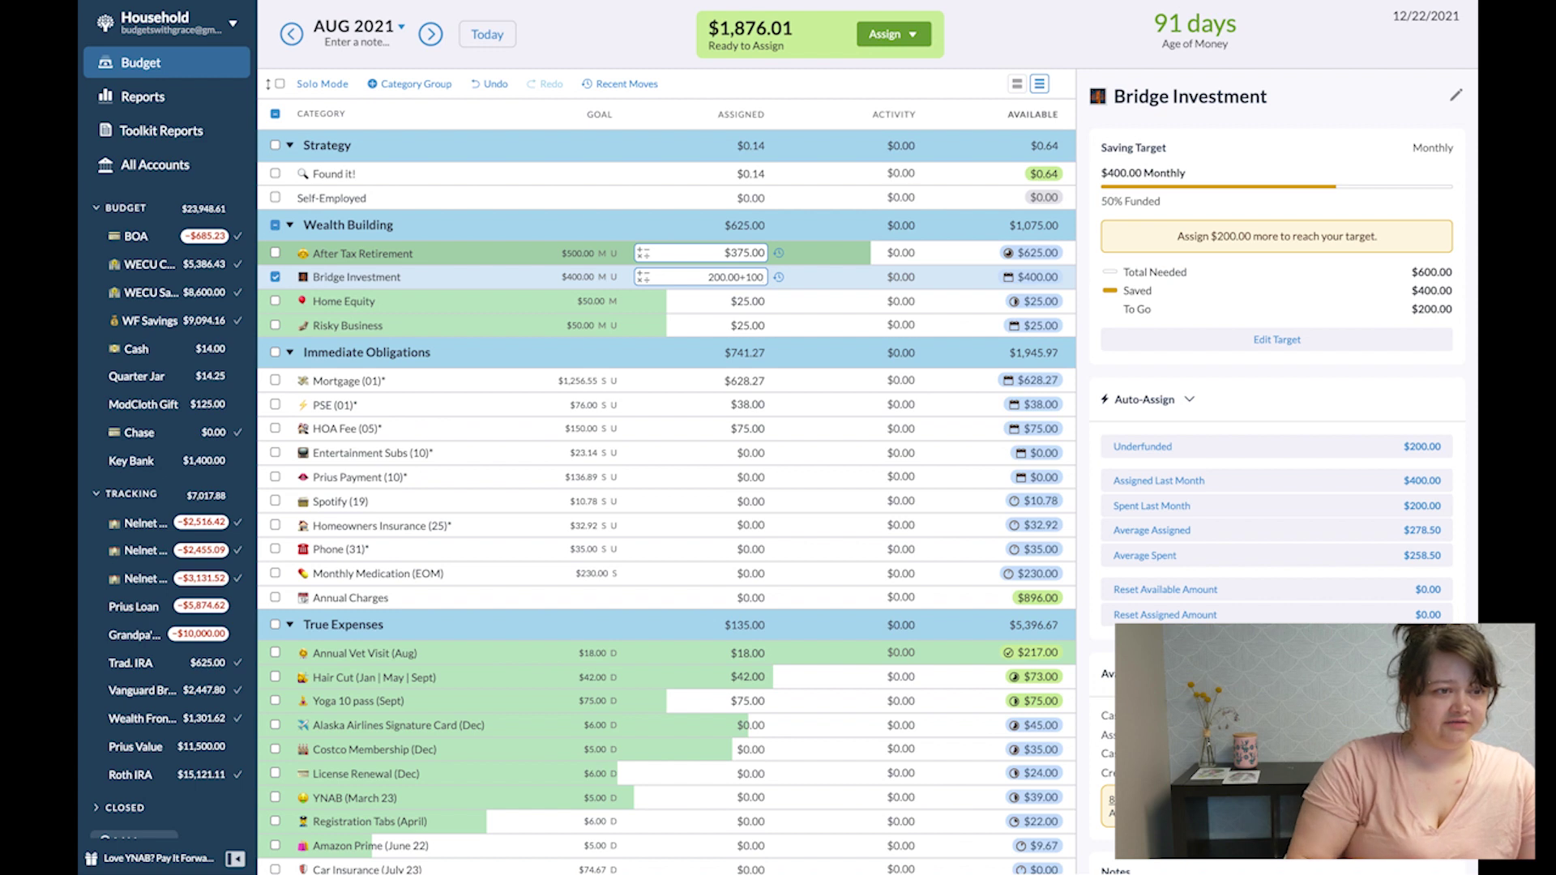
{"action": "key", "text": "Tab"}
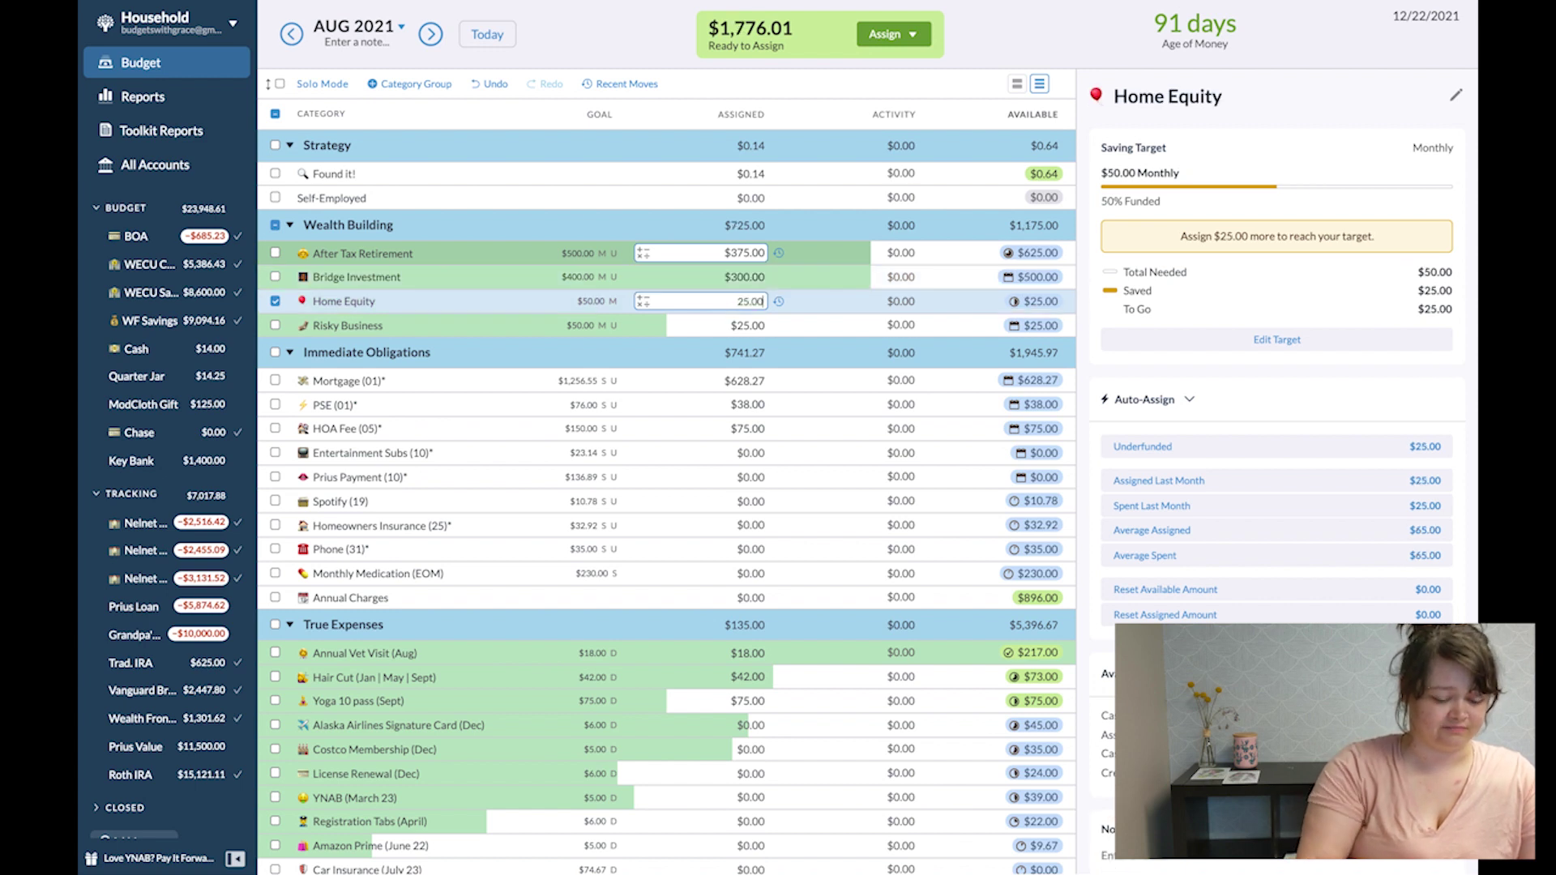
{"action": "type", "text": "+25"}
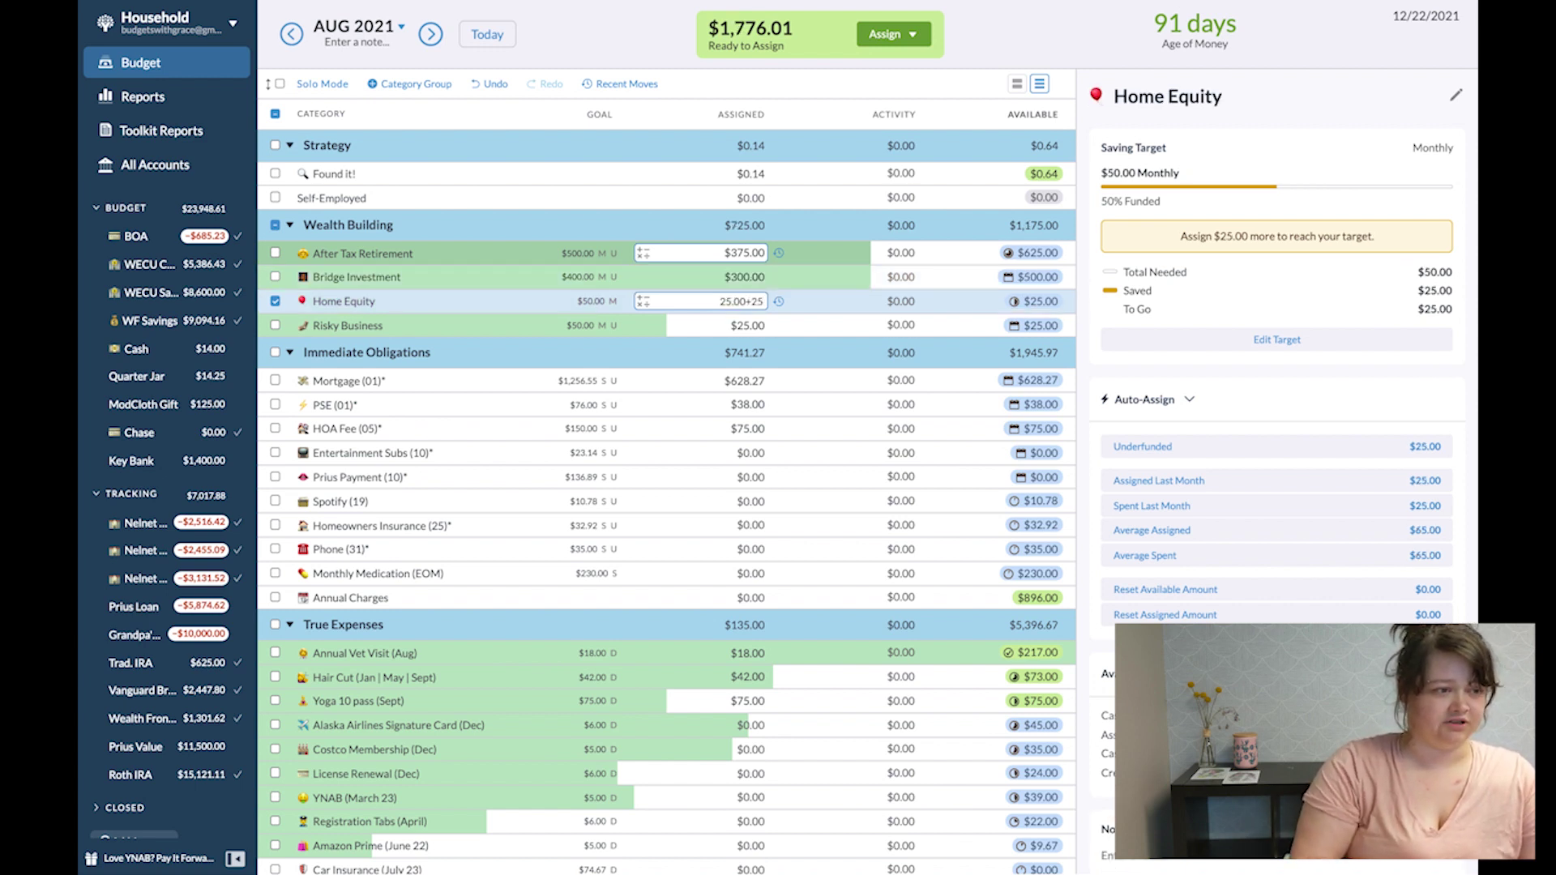
{"action": "key", "text": "Tab"}
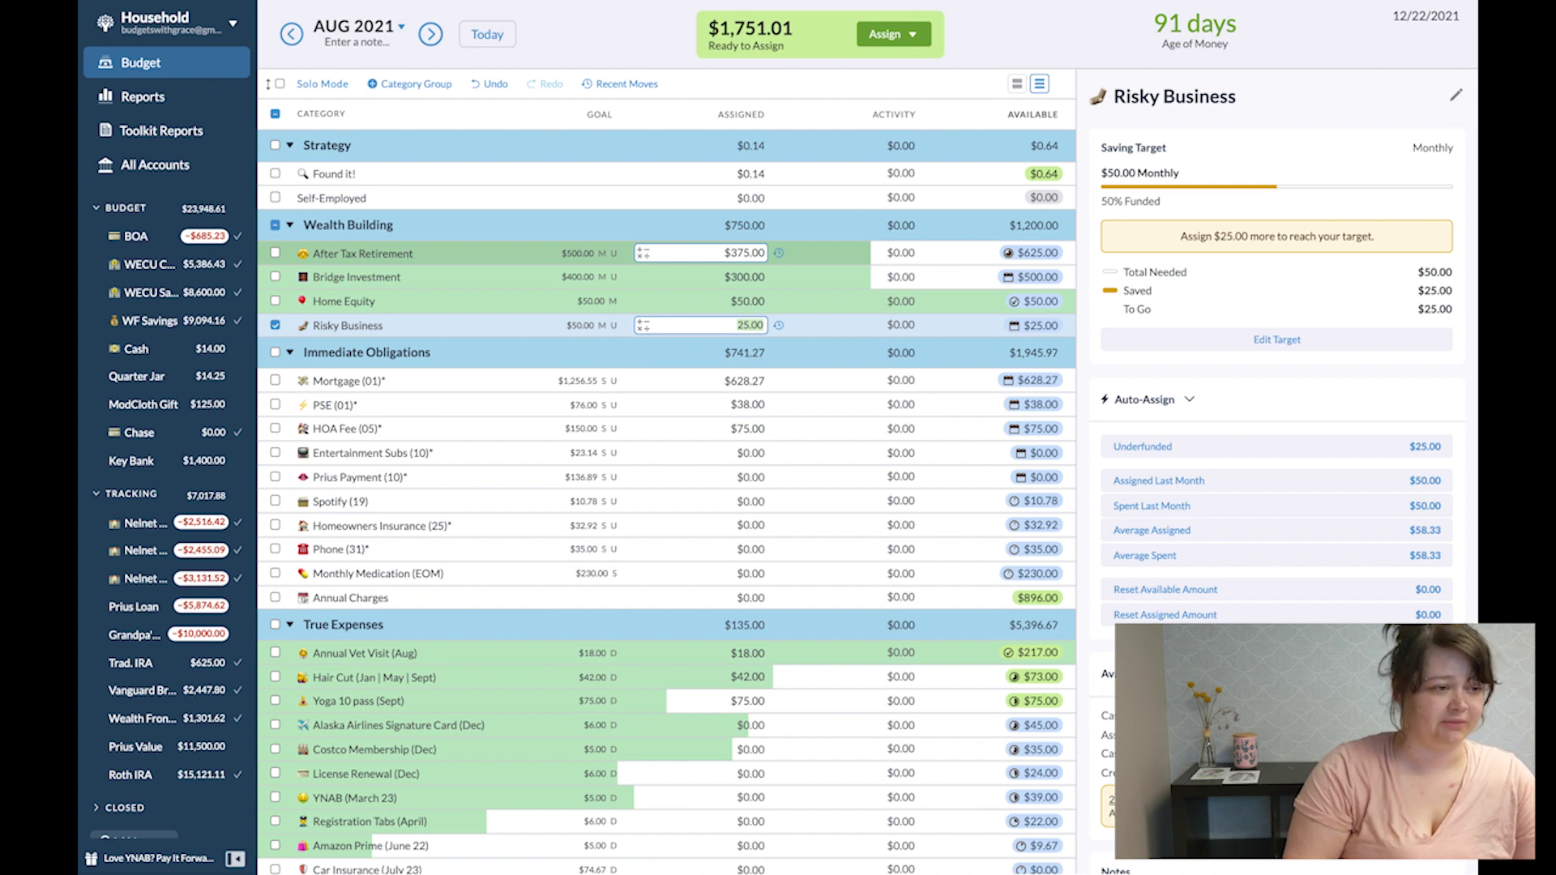
Auto-assign the underfunded amounts to Mortgage, PSE, HOA Fee, Entertainment Subs, Prius Payment and Homeowners Insurance together.
{"action": "key", "text": "Tab"}
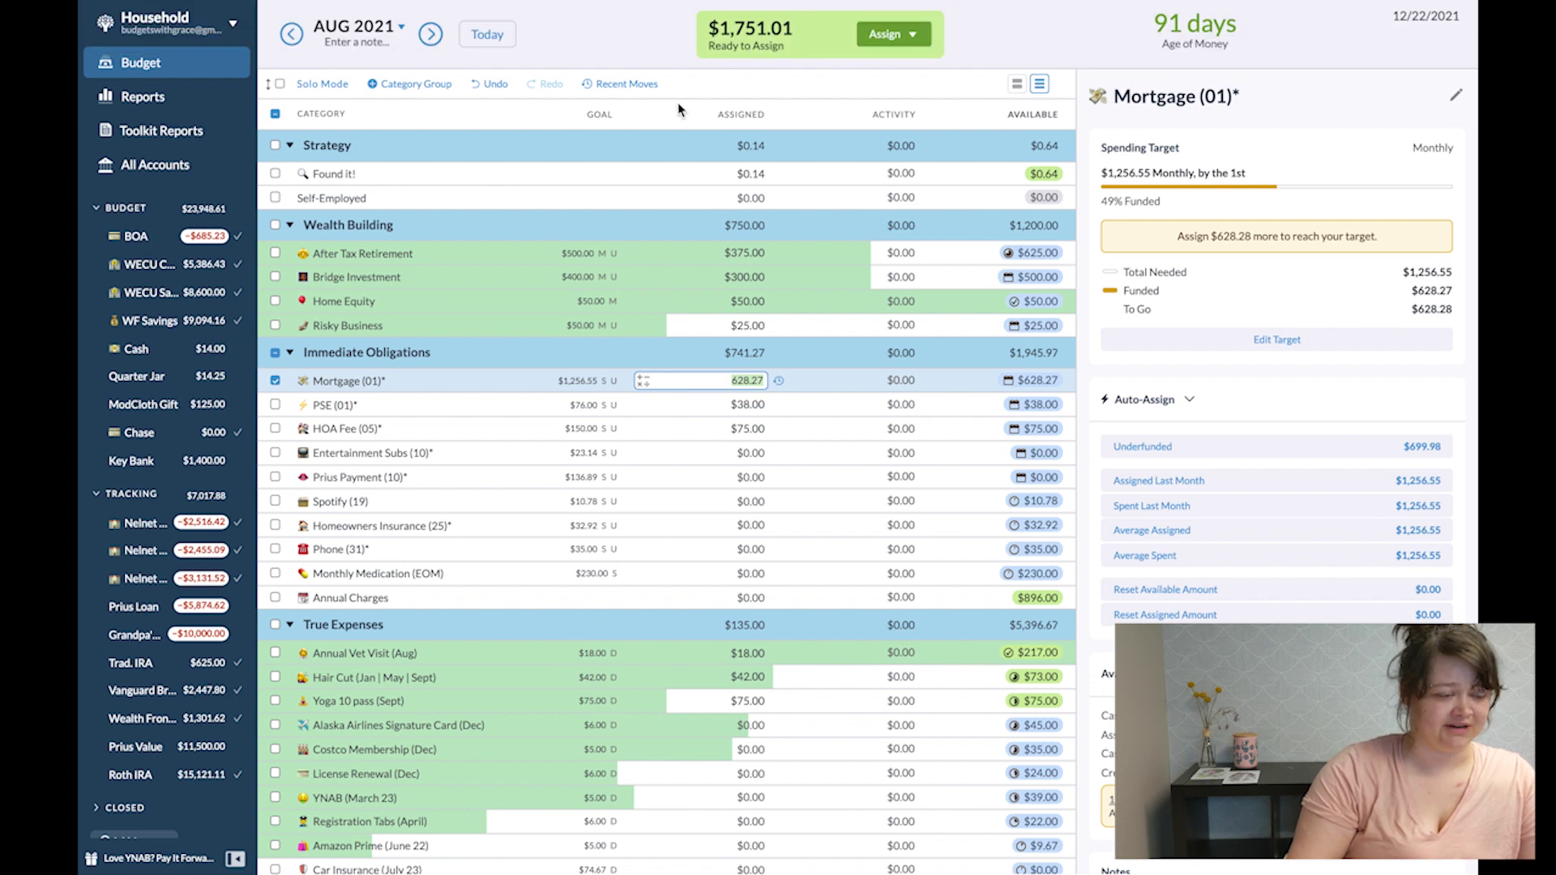
{"action": "left_click", "coordinate": [276, 407]}
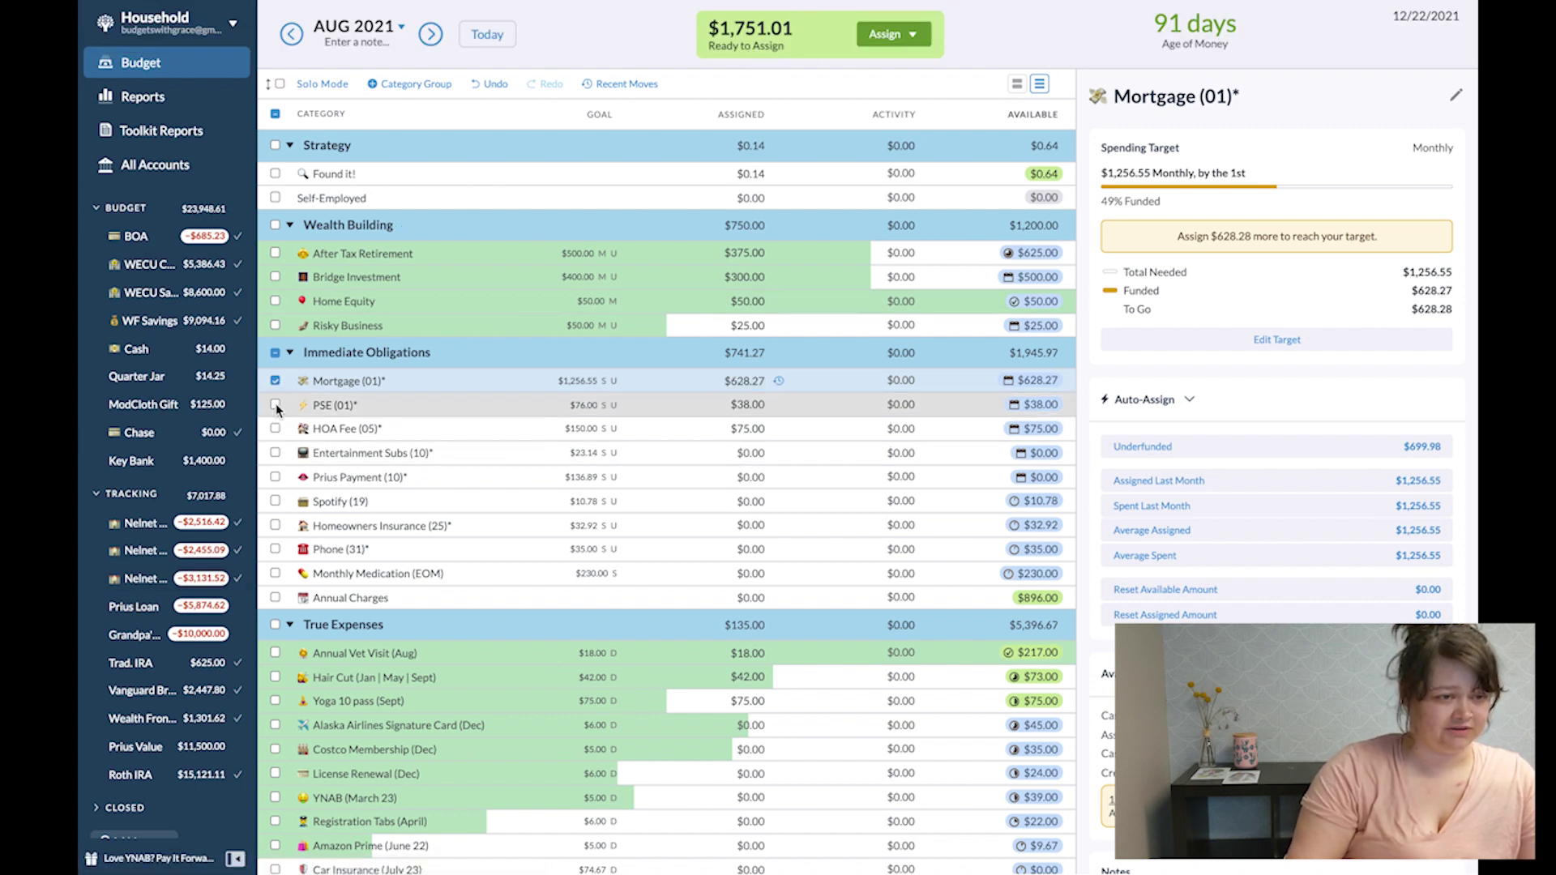
{"action": "left_click", "coordinate": [275, 429]}
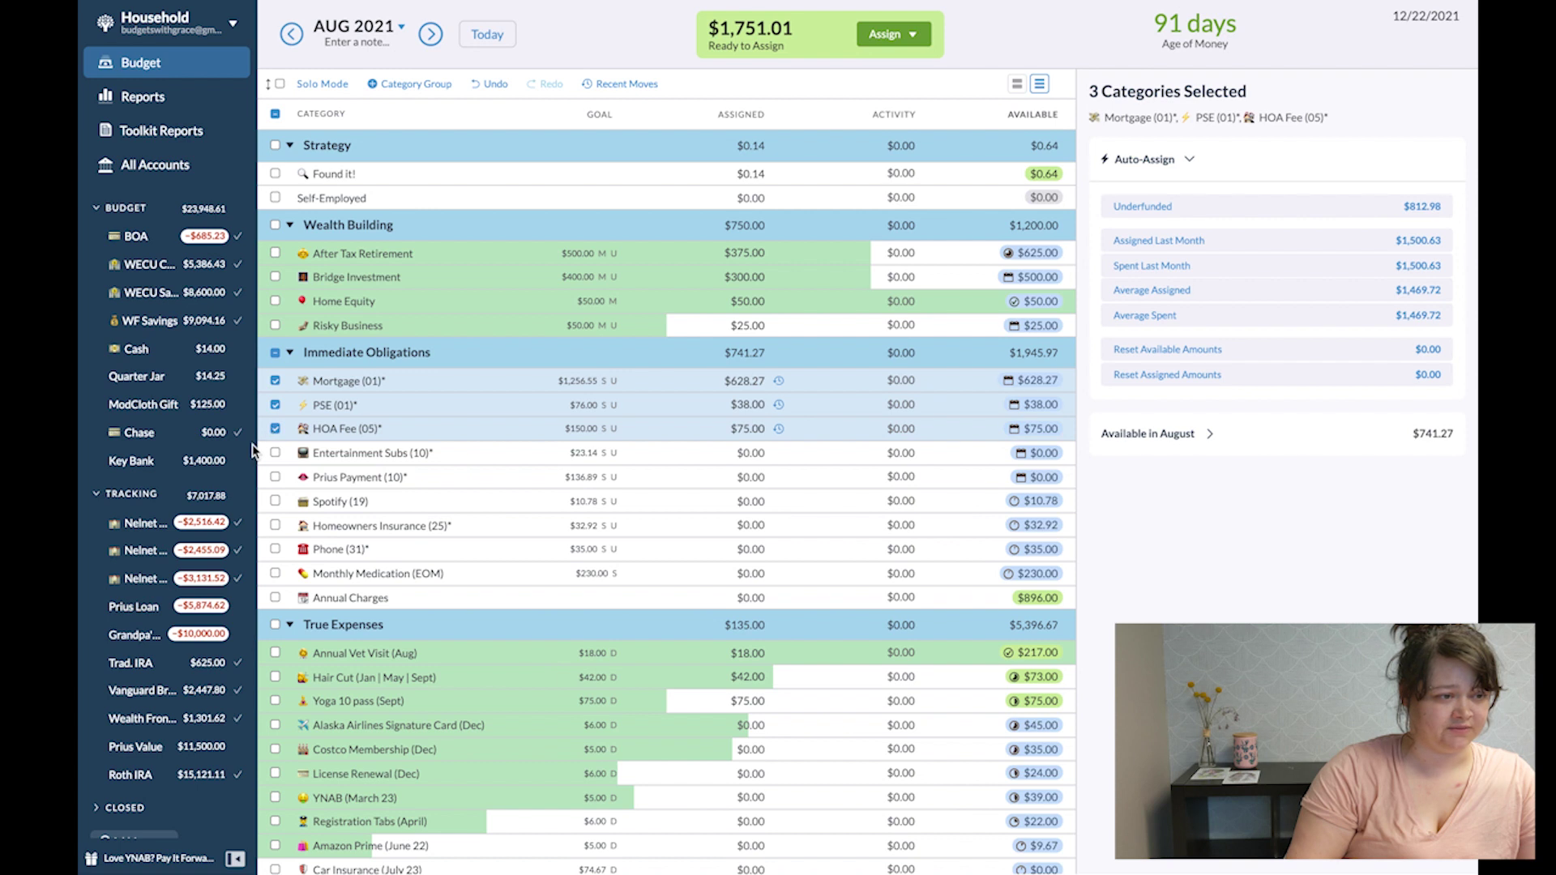
{"action": "left_click", "coordinate": [275, 454]}
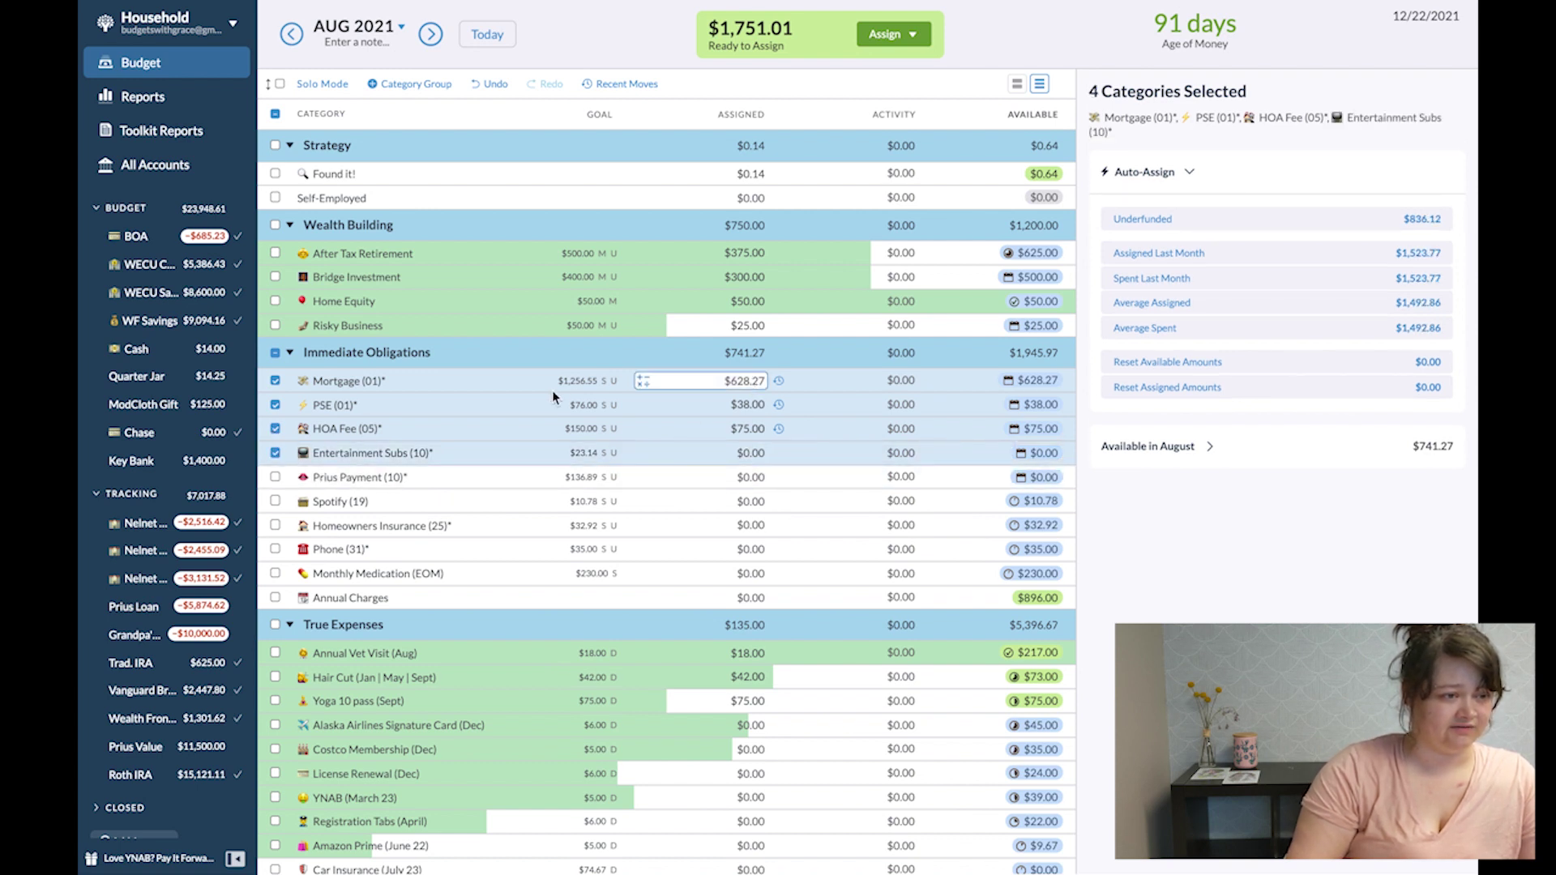
{"action": "left_click", "coordinate": [275, 478]}
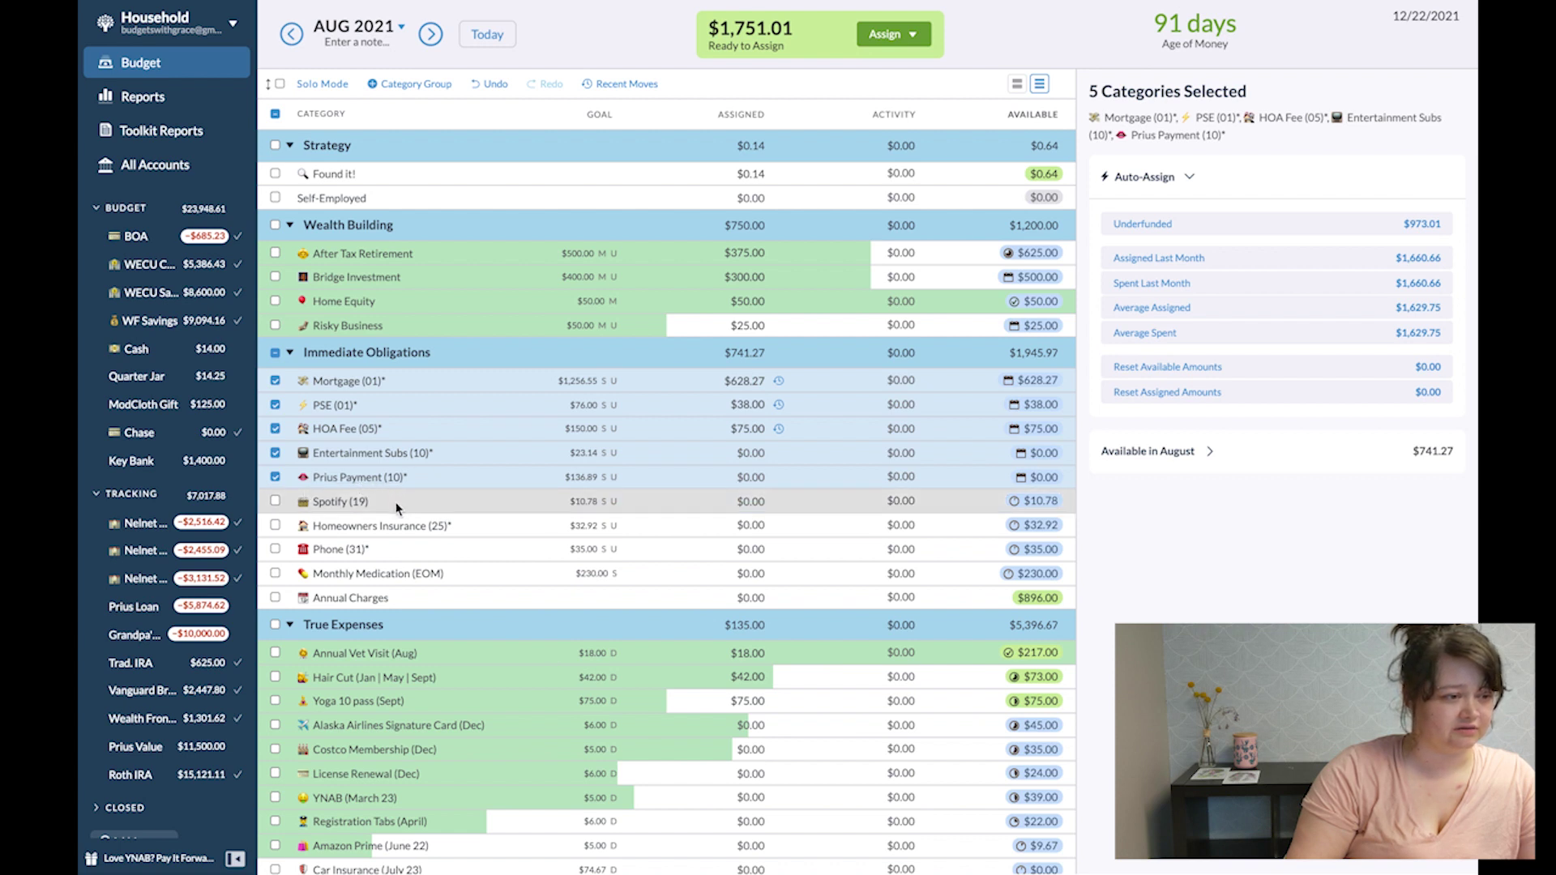
{"action": "left_click", "coordinate": [277, 529]}
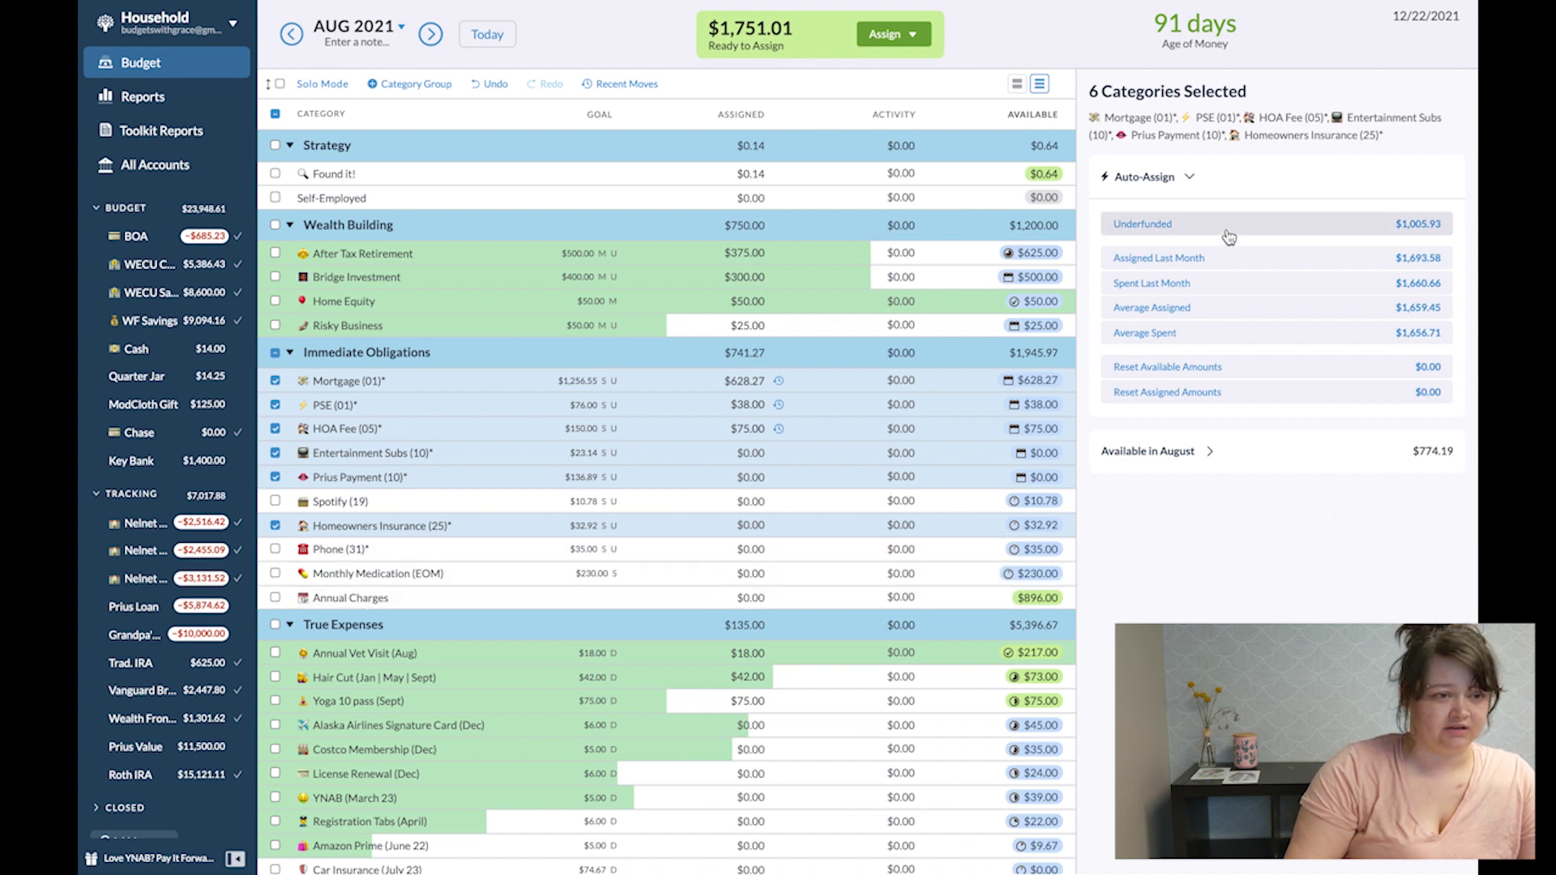
{"action": "left_click", "coordinate": [1352, 235]}
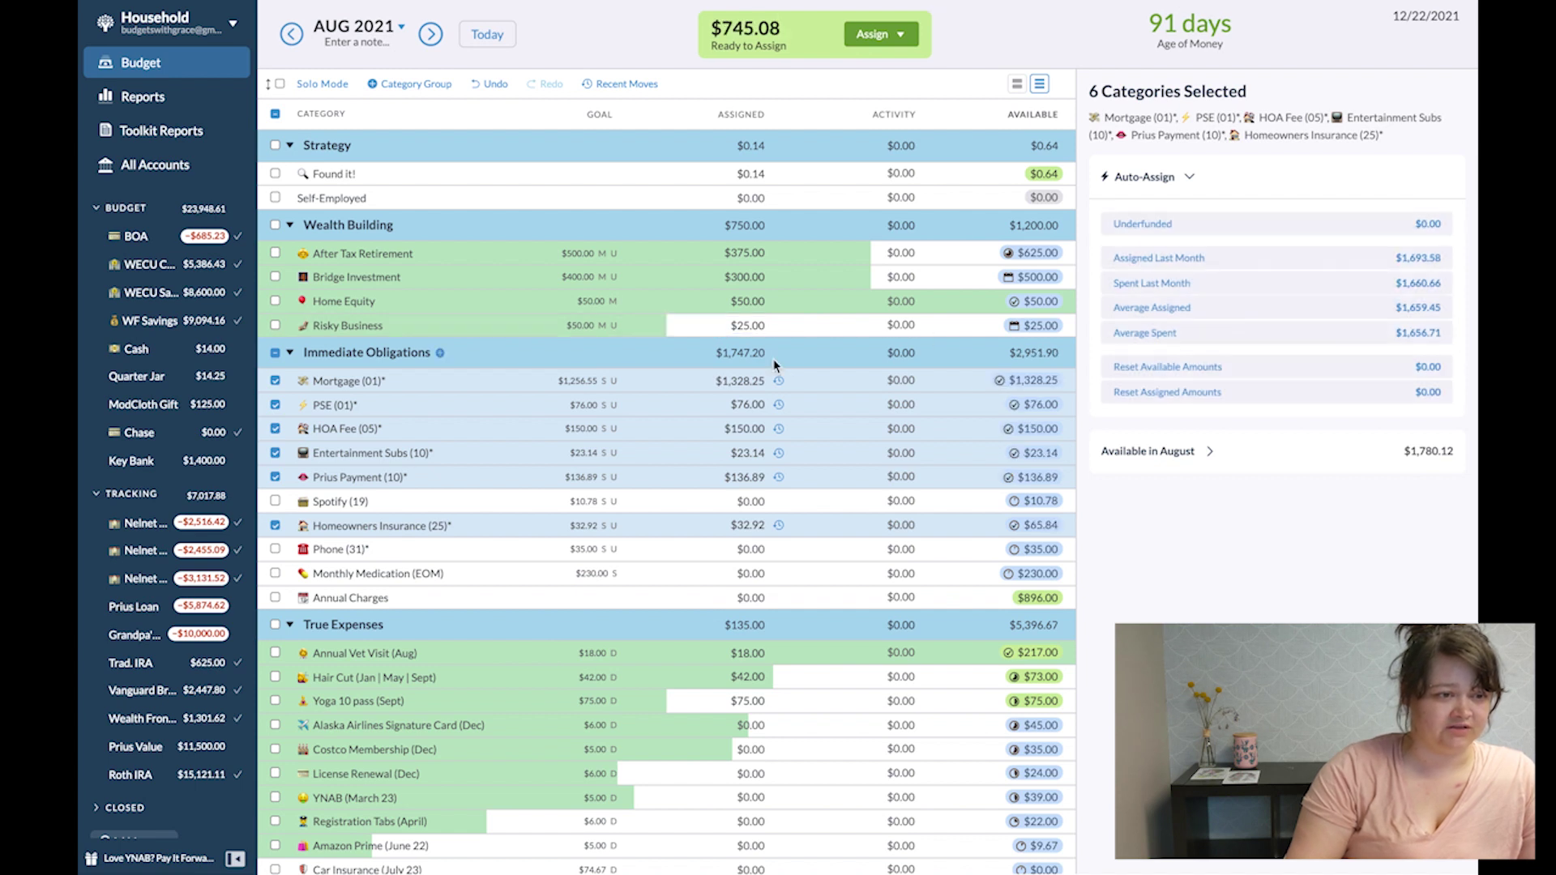
Delete the monthly spending targets of the Mortgage (01)* and PSE (01)* categories.
{"action": "left_click", "coordinate": [805, 381]}
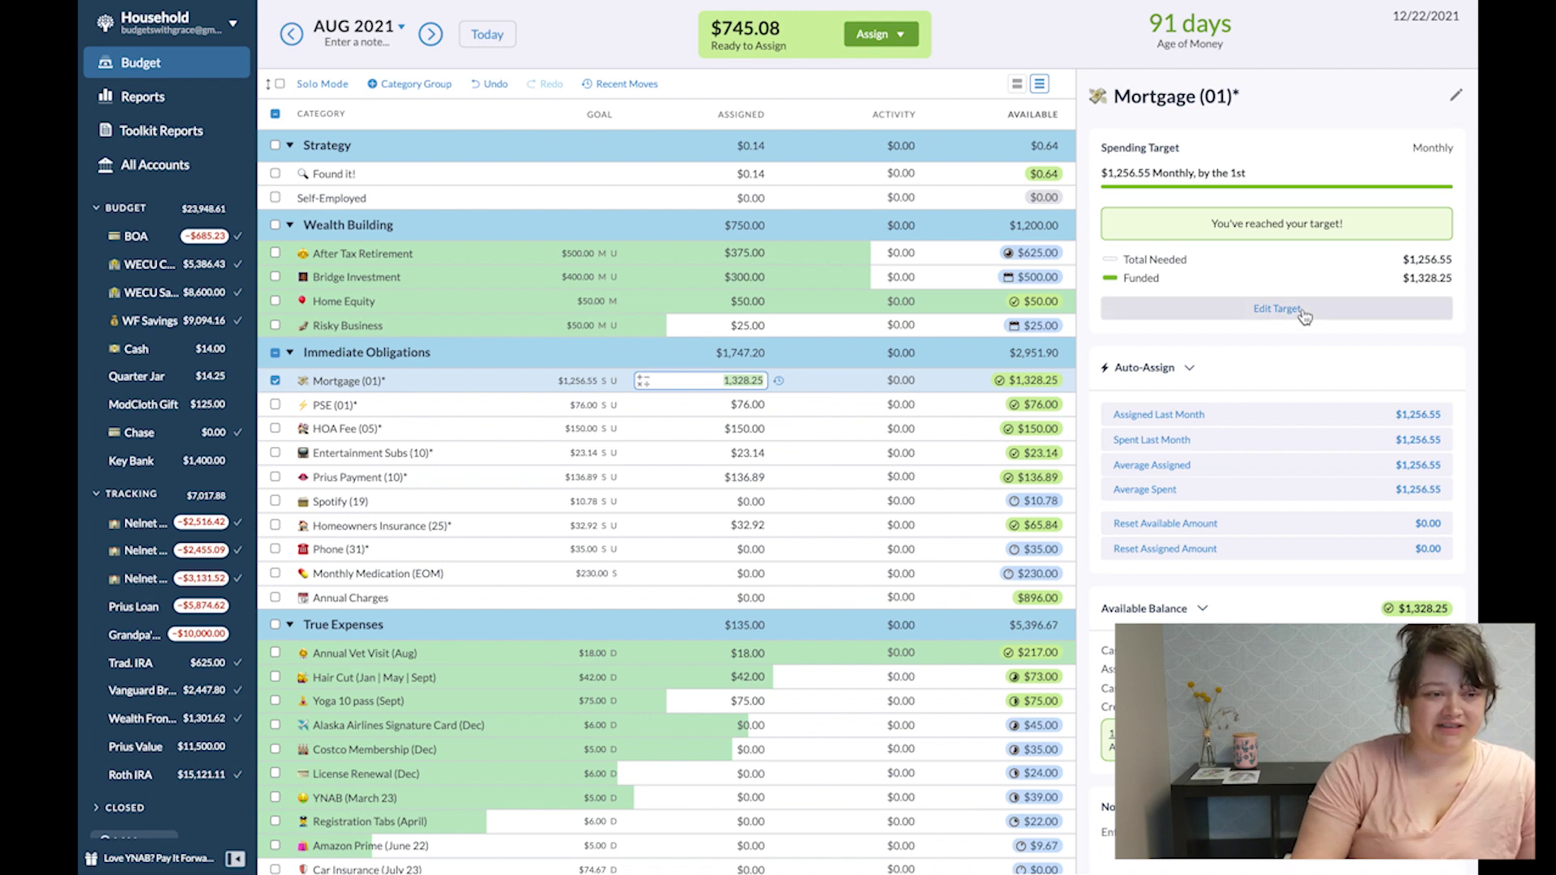
{"action": "left_click", "coordinate": [1252, 320]}
{"action": "left_click", "coordinate": [1117, 365]}
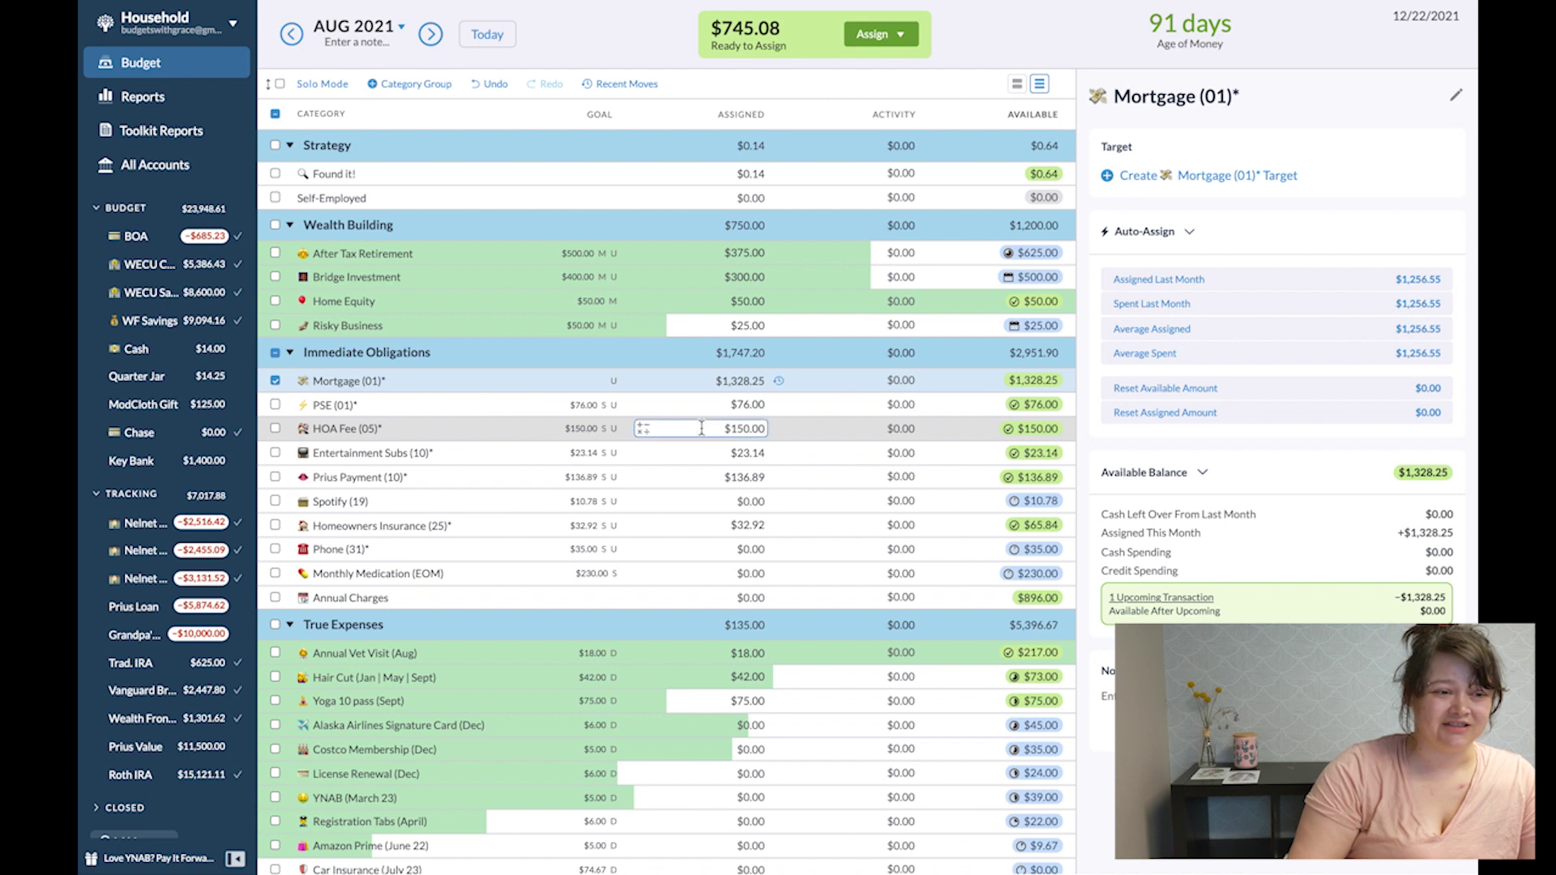
{"action": "left_click", "coordinate": [782, 405]}
{"action": "left_click", "coordinate": [1291, 306]}
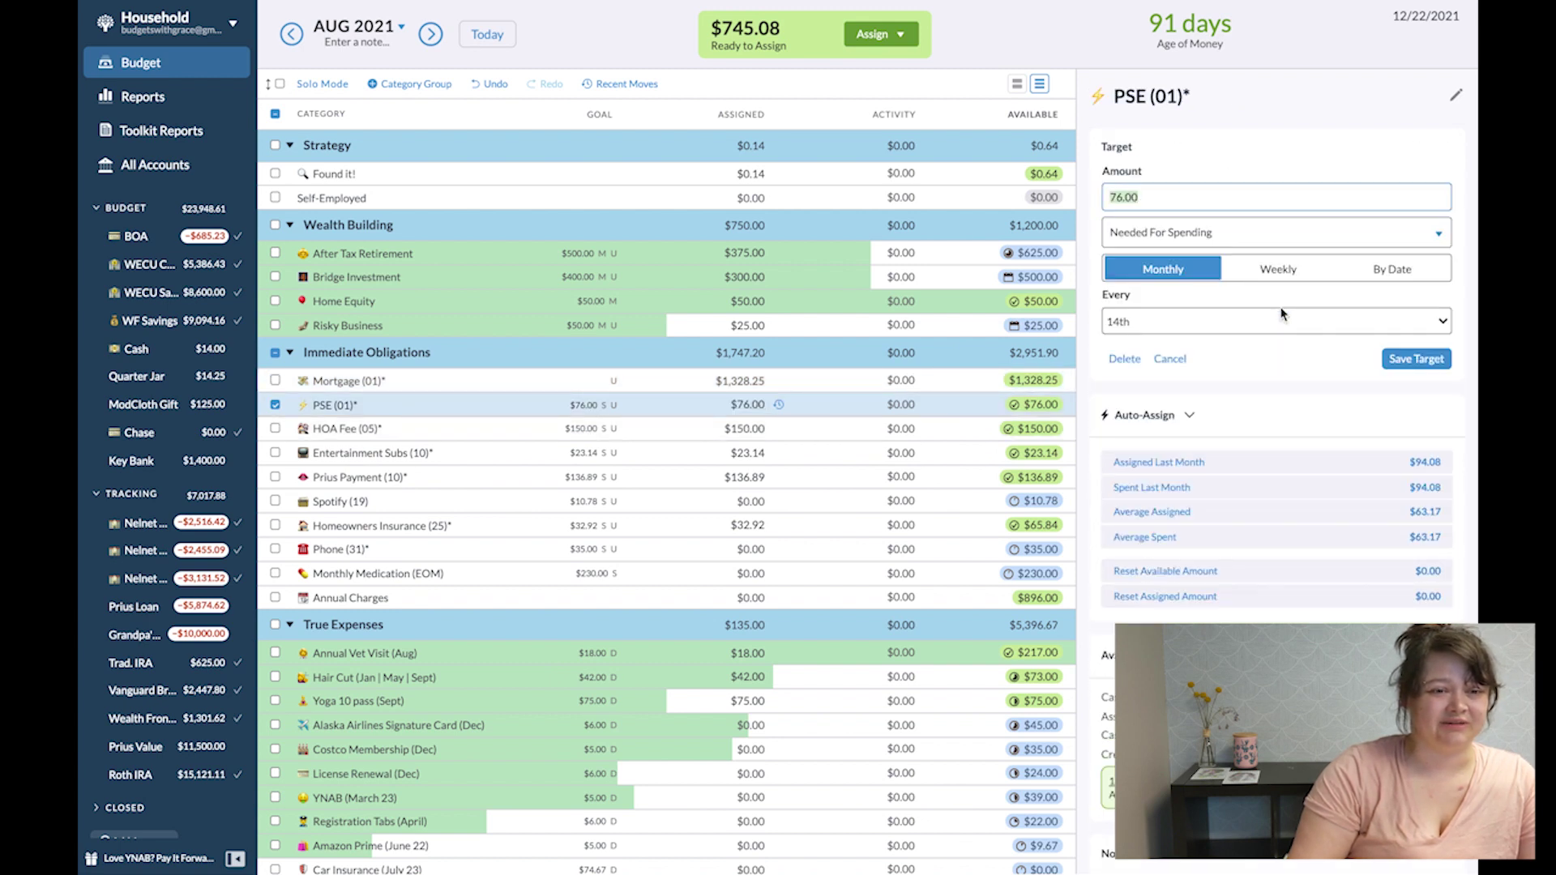
{"action": "left_click", "coordinate": [1124, 358]}
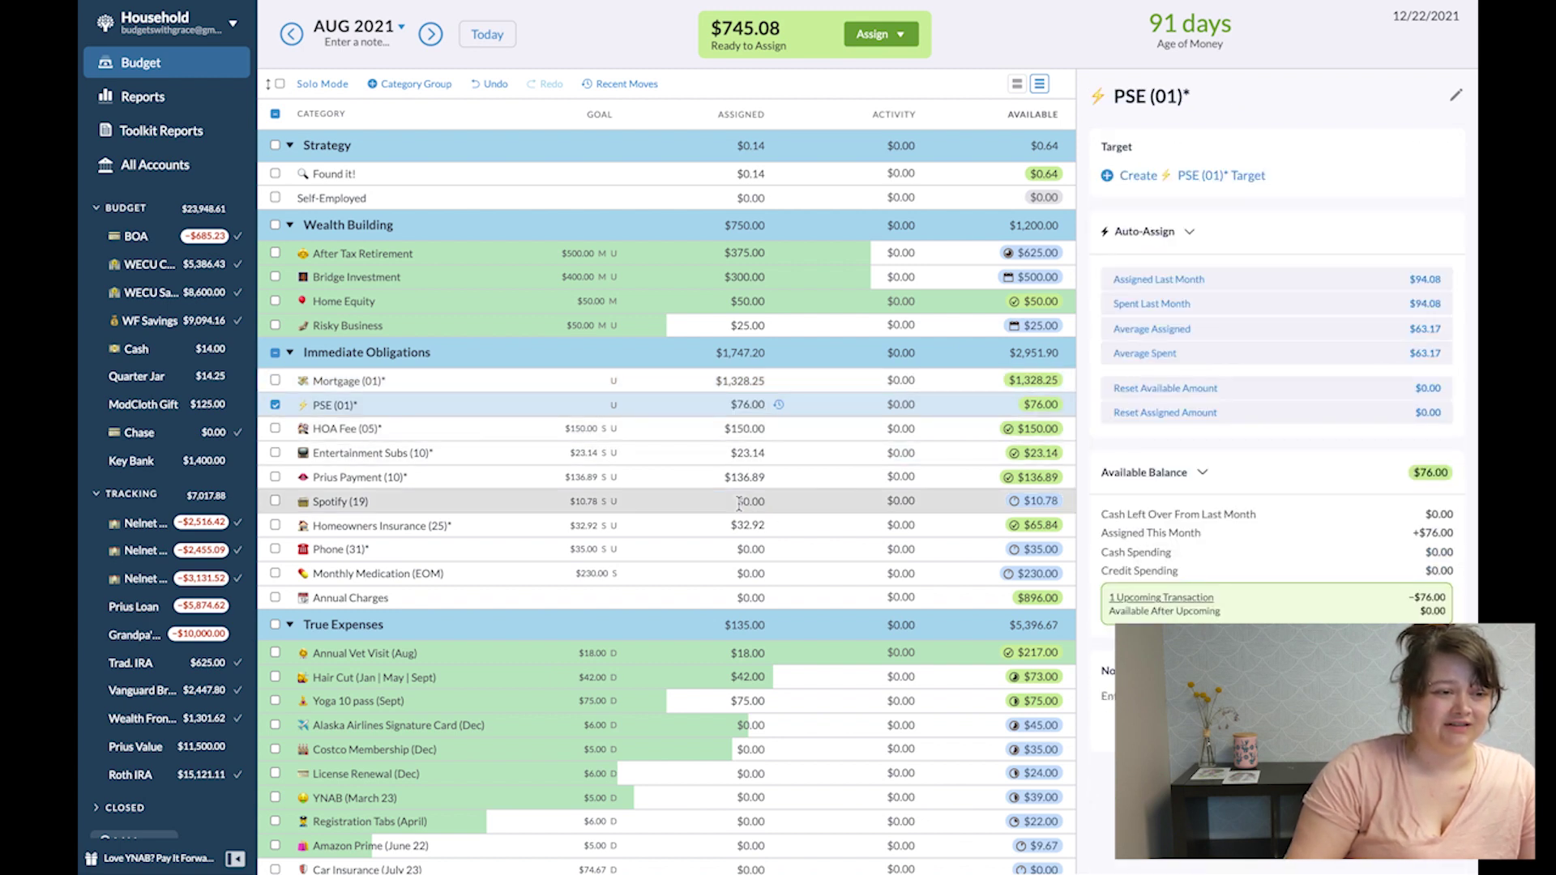
Delete the monthly spending targets of the HOA Fee (05)* and Entertainment Subs (10)* categories.
{"action": "left_click", "coordinate": [810, 421]}
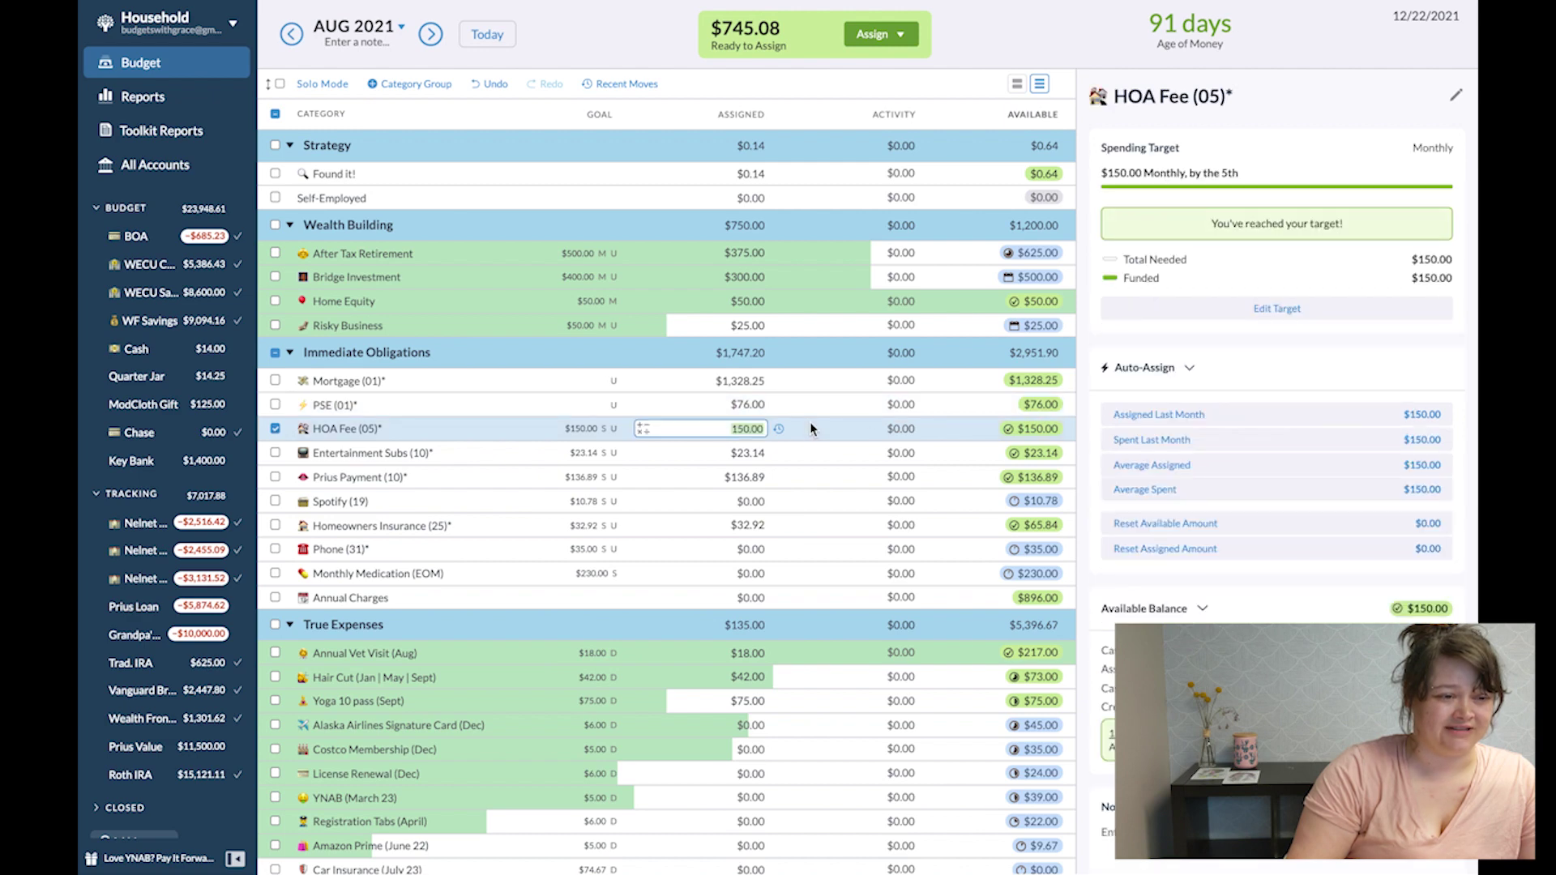
{"action": "left_click", "coordinate": [1248, 314]}
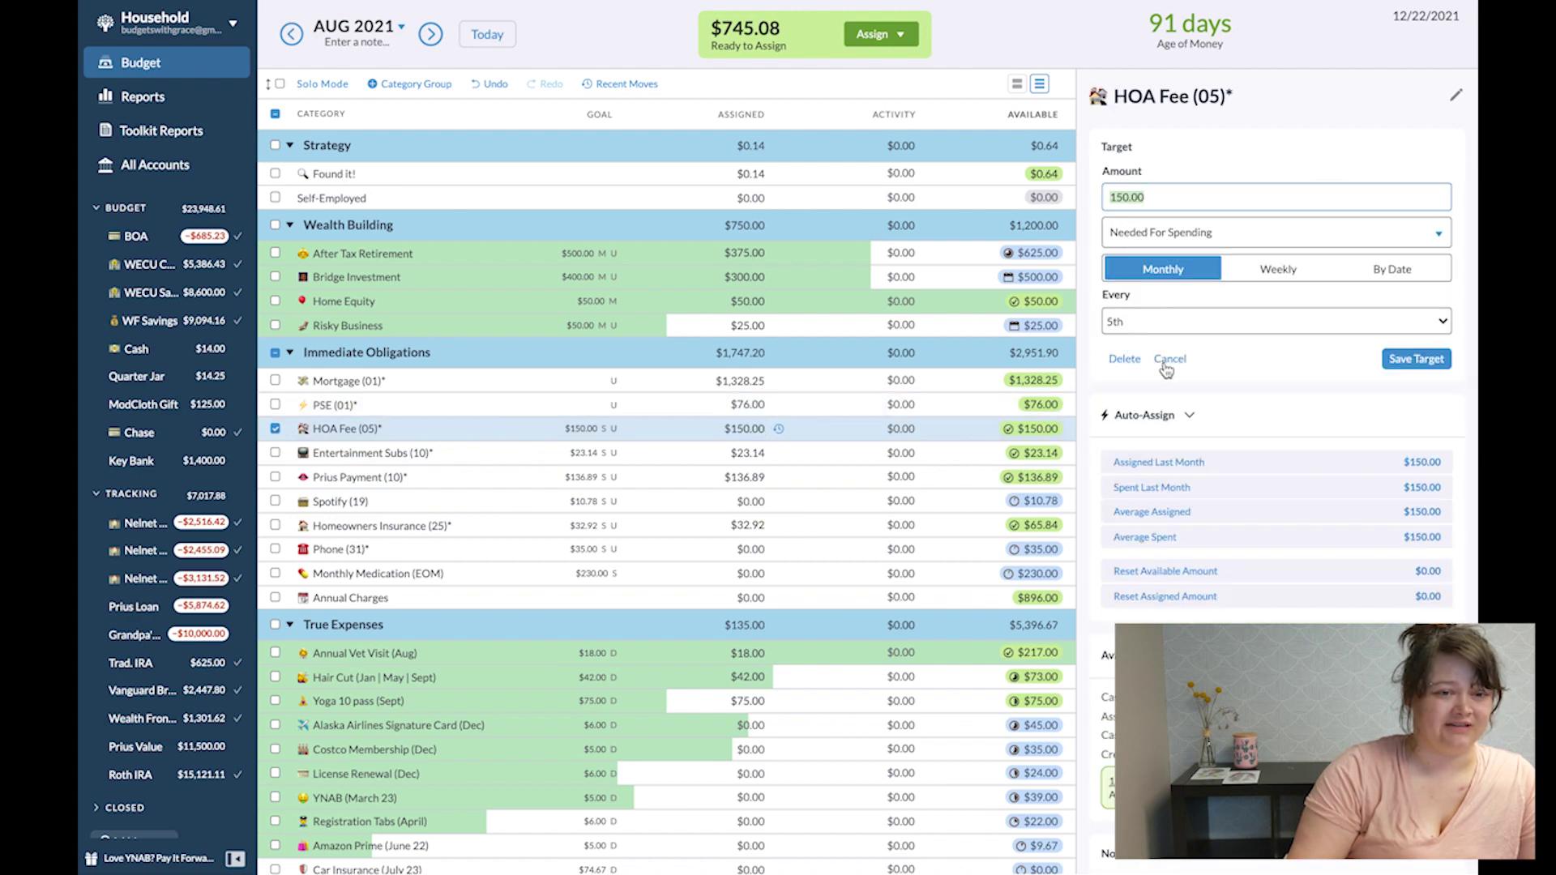
{"action": "left_click", "coordinate": [1124, 359]}
{"action": "left_click", "coordinate": [825, 459]}
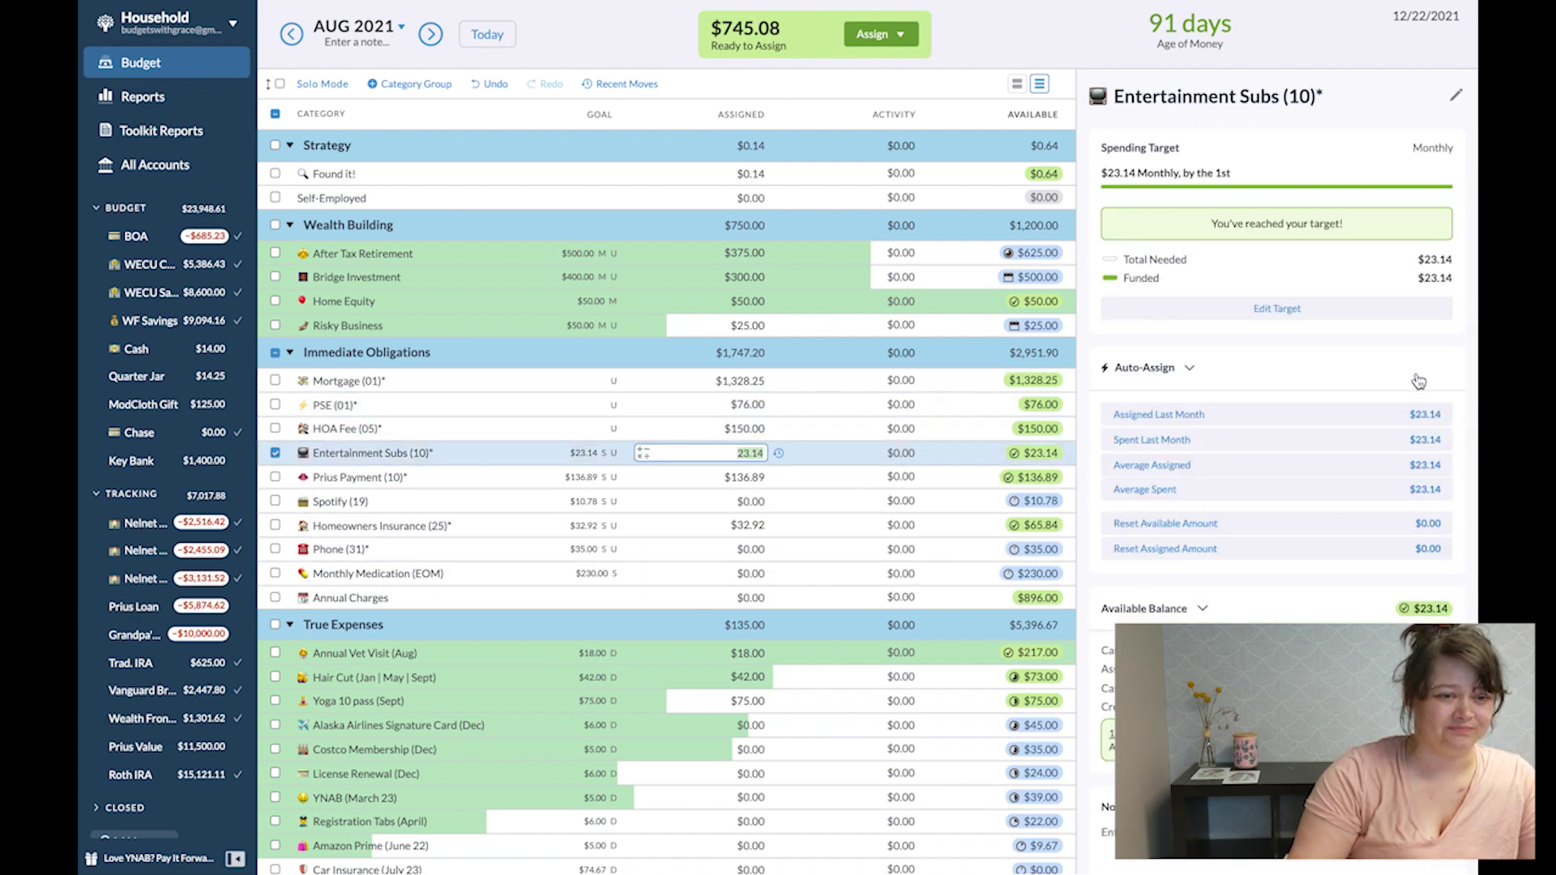
{"action": "left_click", "coordinate": [1224, 320]}
{"action": "left_click", "coordinate": [1131, 364]}
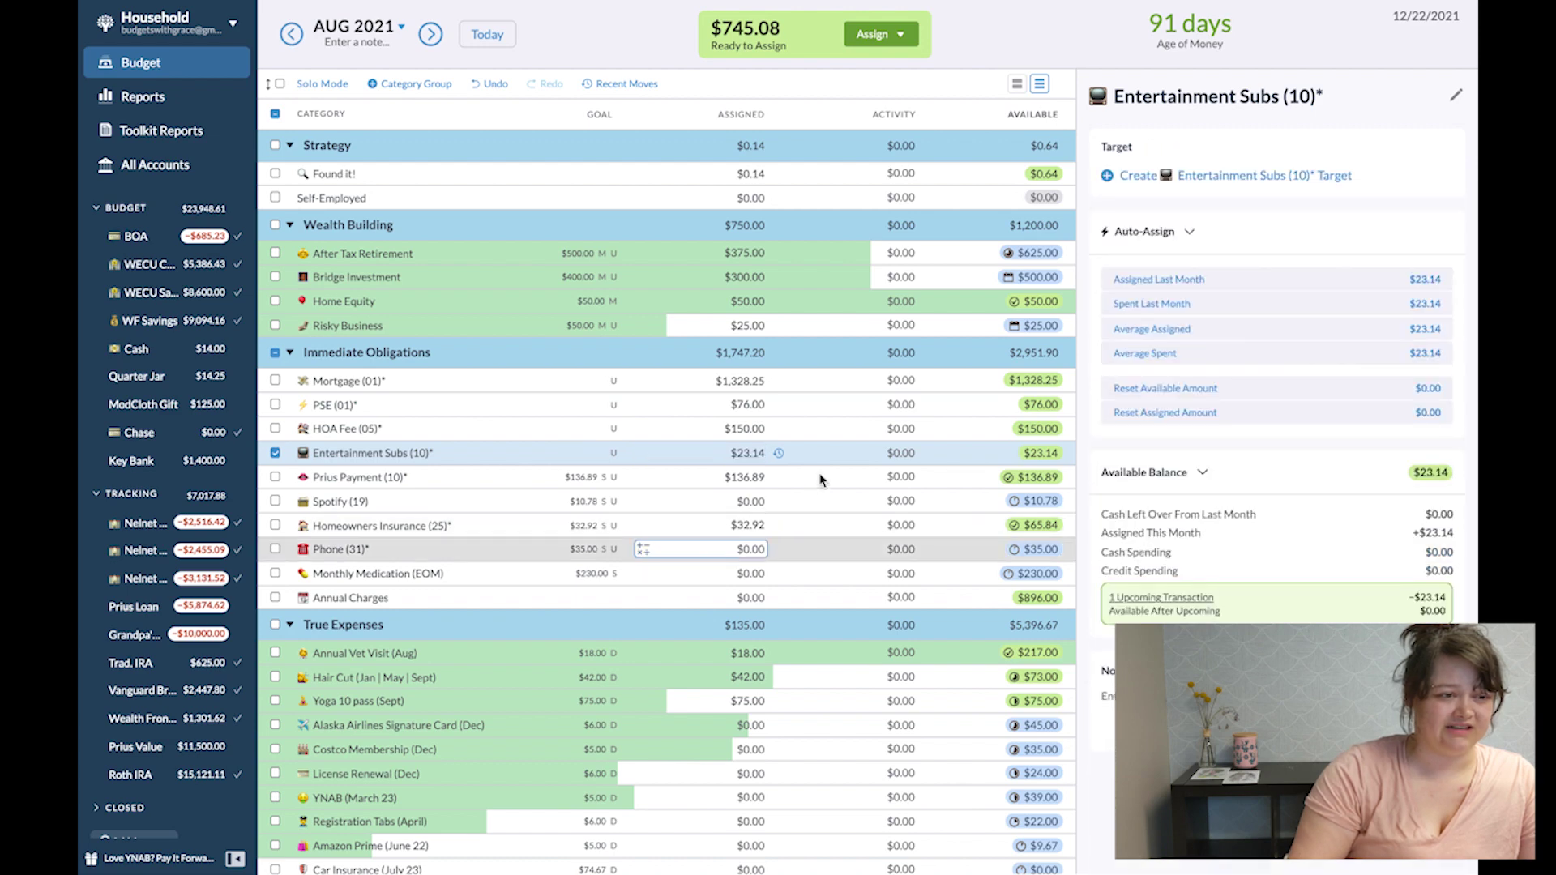
Delete the monthly spending targets of the Prius Payment (10)* and Spotify (19) categories.
{"action": "left_click", "coordinate": [819, 476]}
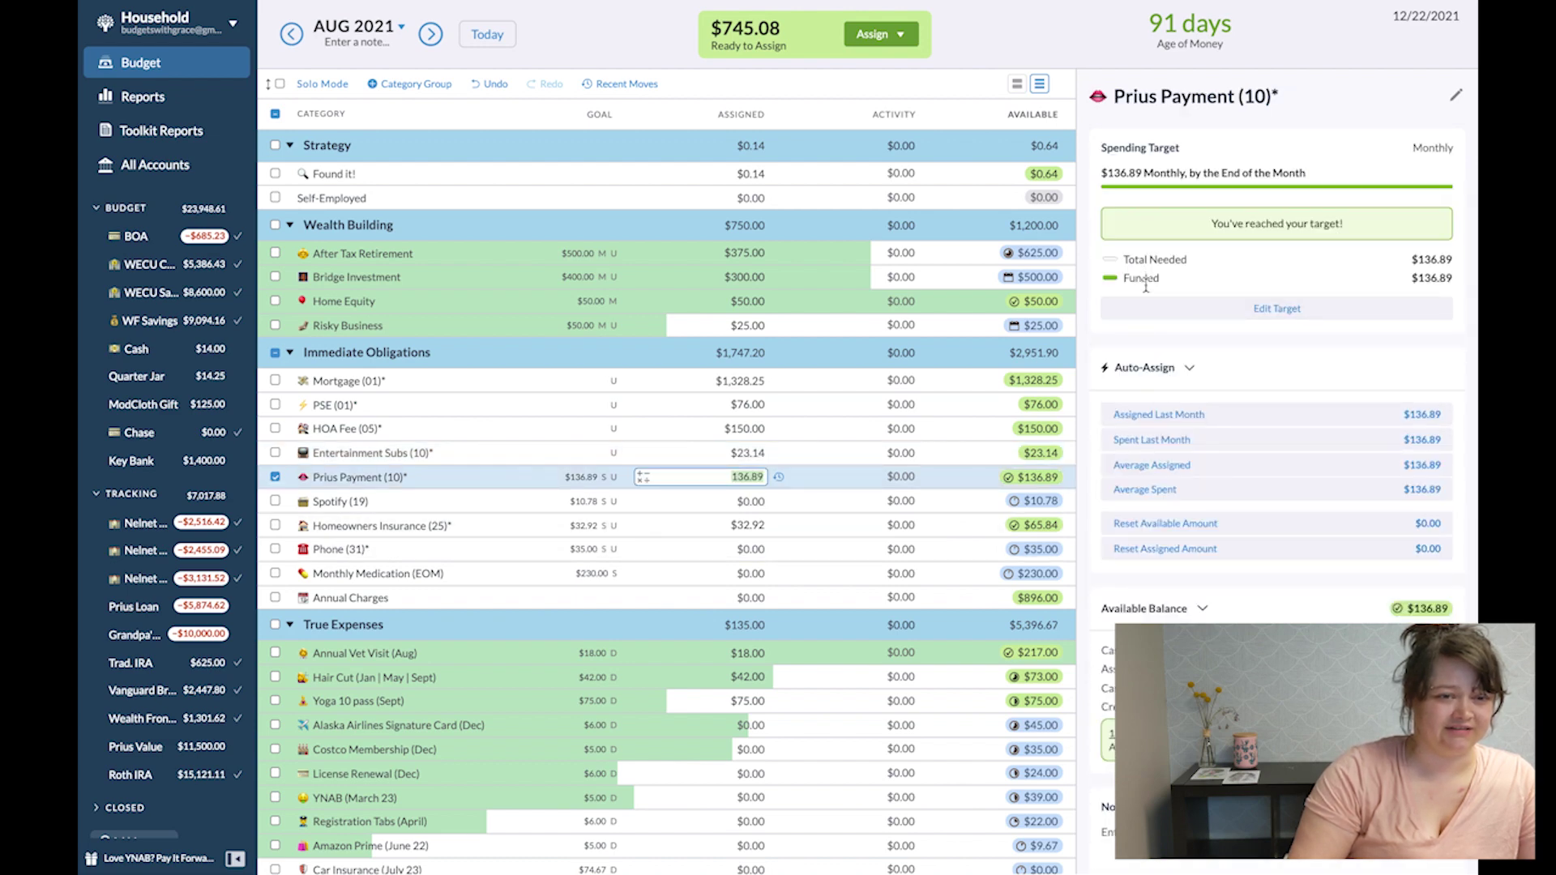
{"action": "left_click", "coordinate": [1145, 308]}
{"action": "left_click", "coordinate": [1126, 362]}
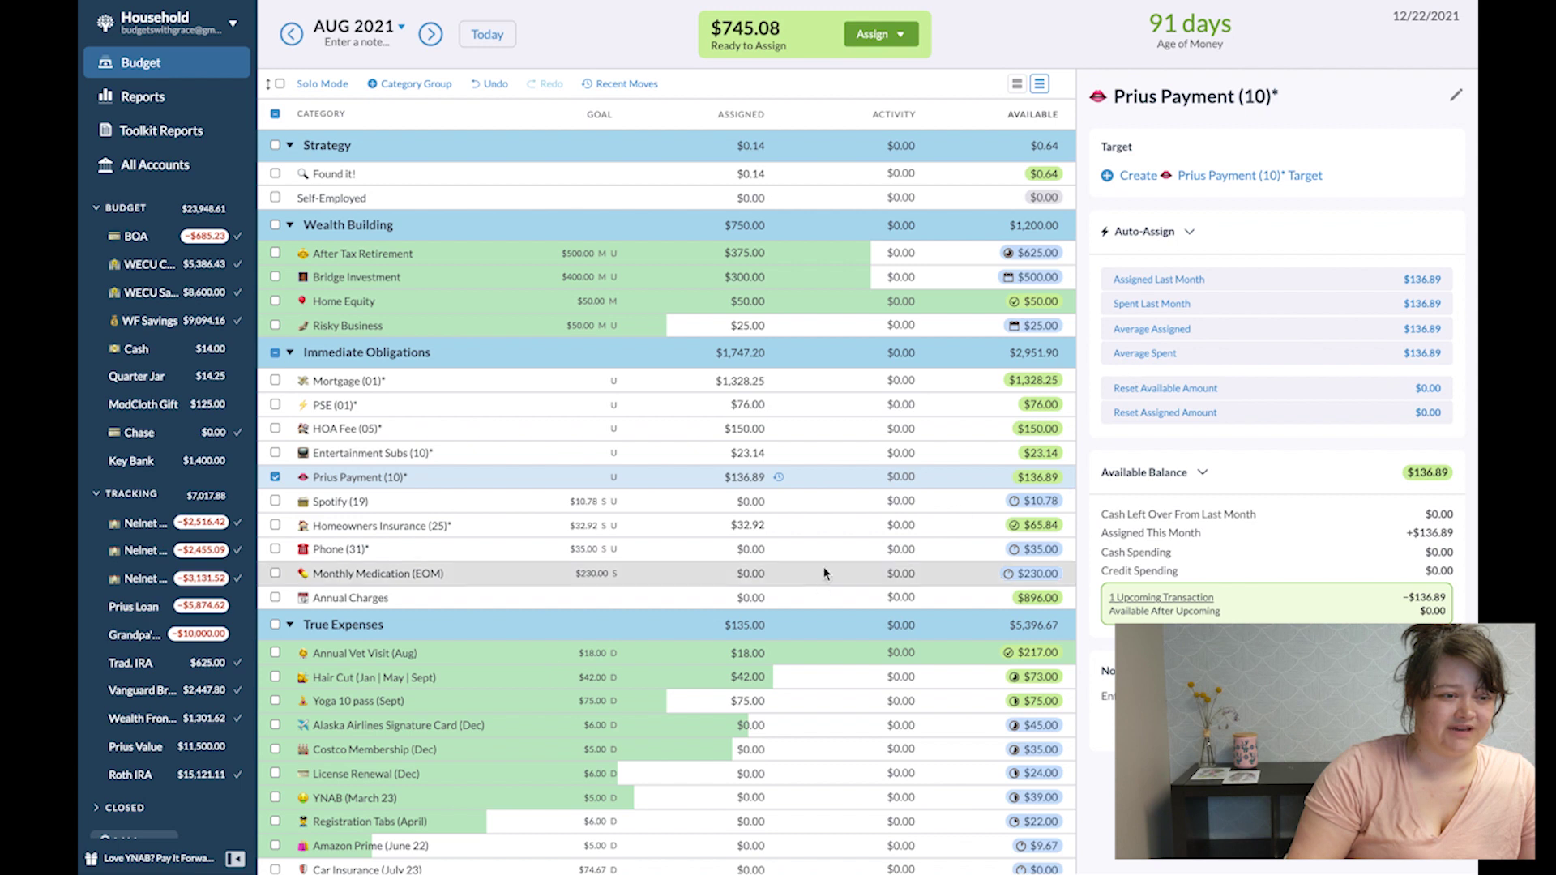
{"action": "left_click", "coordinate": [843, 507]}
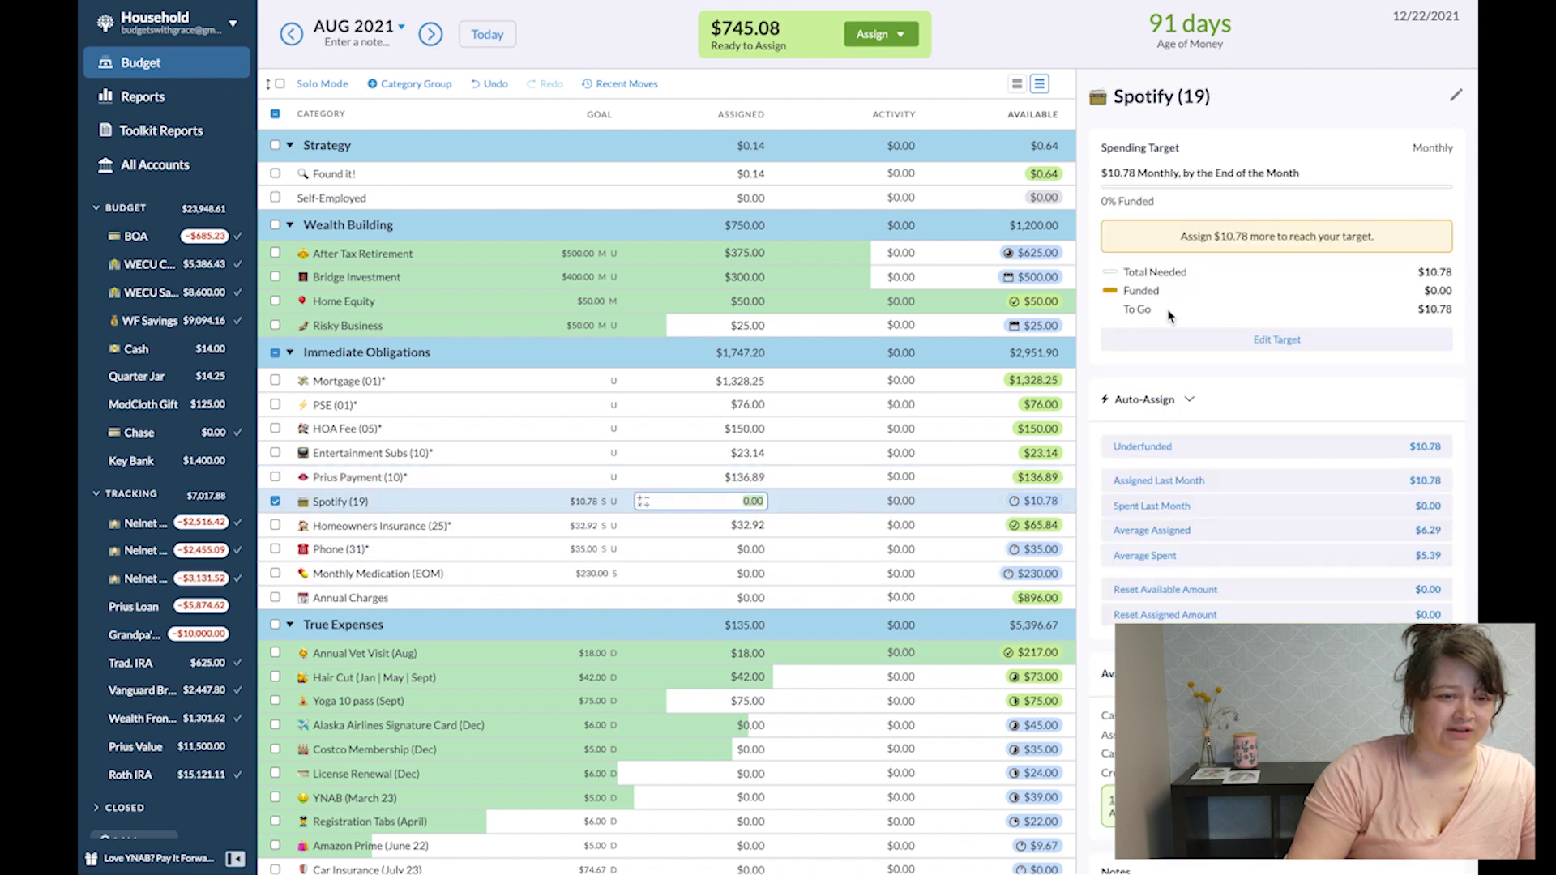
{"action": "left_click", "coordinate": [1146, 337]}
{"action": "left_click", "coordinate": [1126, 362]}
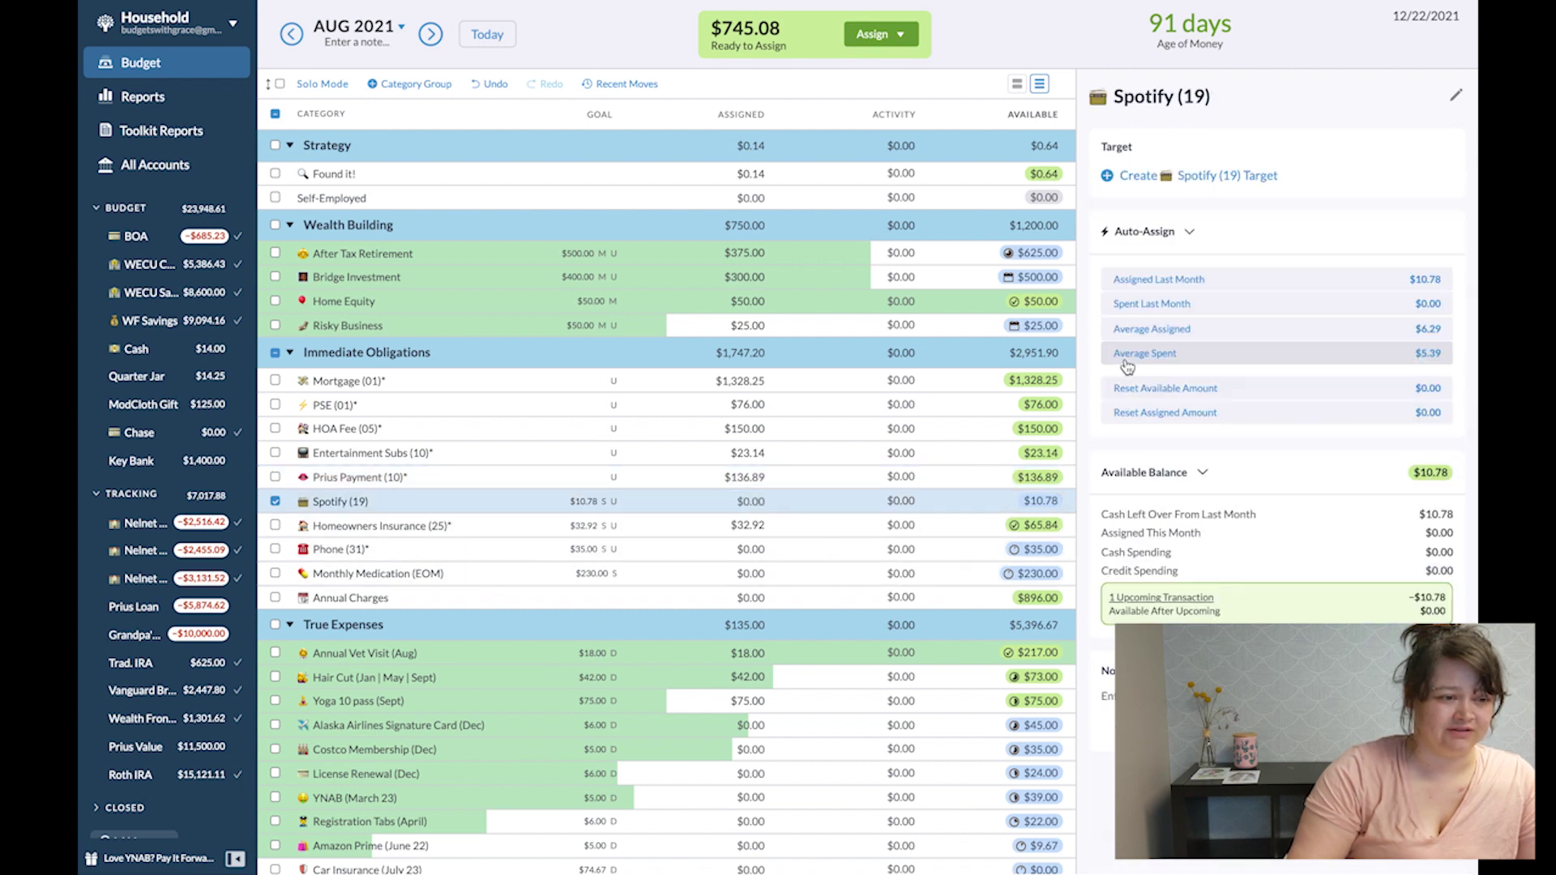
Delete the monthly spending targets of the Homeowners Insurance (25)* and Phone (31)* categories, leaving no category selected.
{"action": "left_click", "coordinate": [784, 525]}
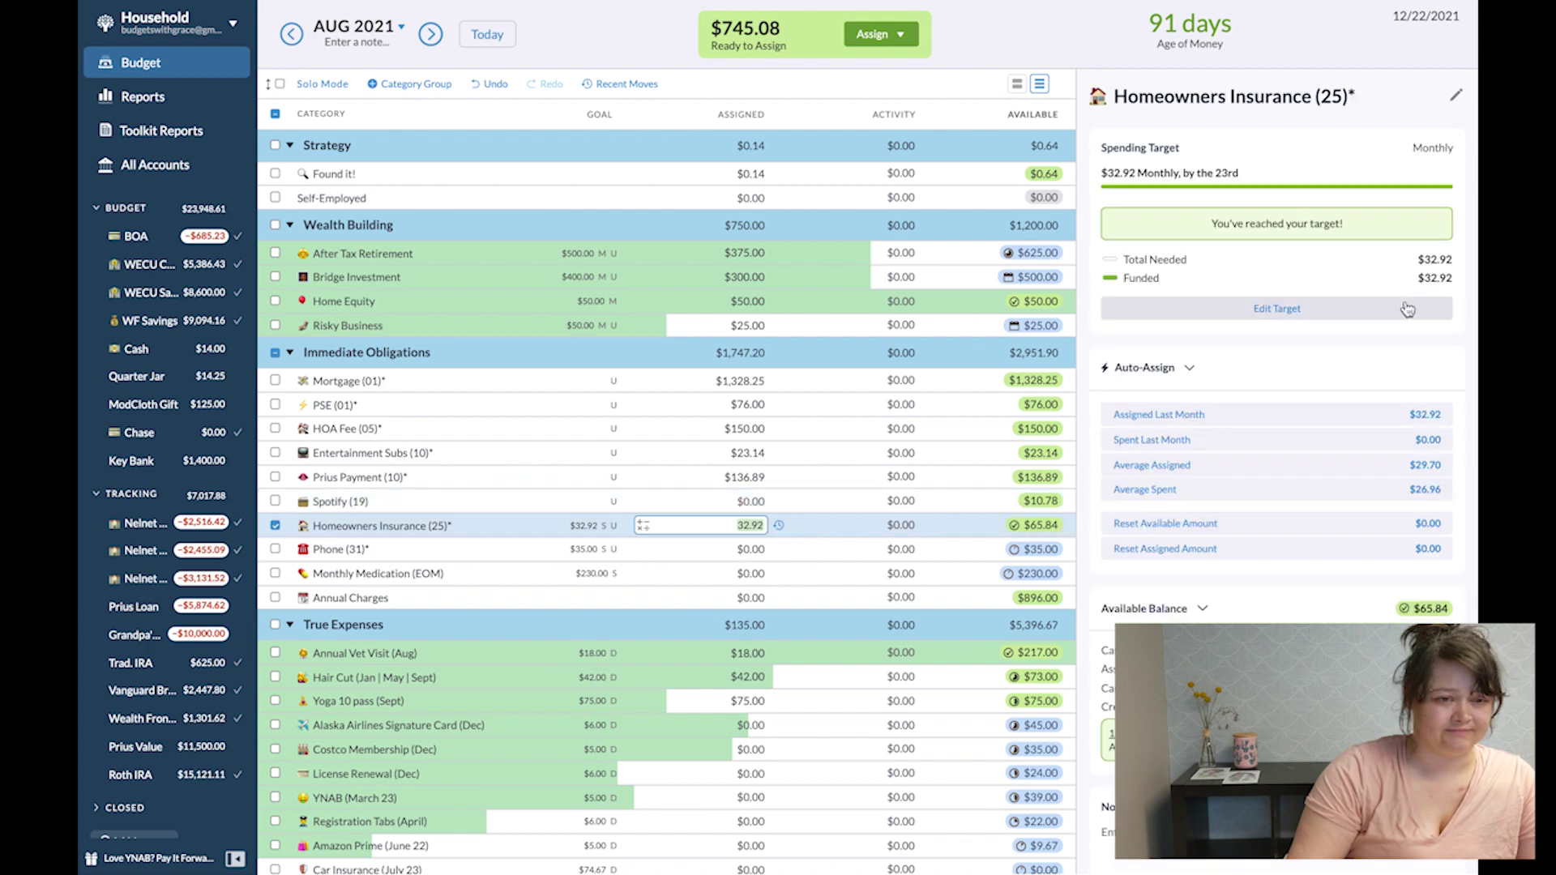
{"action": "left_click", "coordinate": [1209, 317]}
{"action": "left_click", "coordinate": [1129, 362]}
{"action": "left_click", "coordinate": [778, 548]}
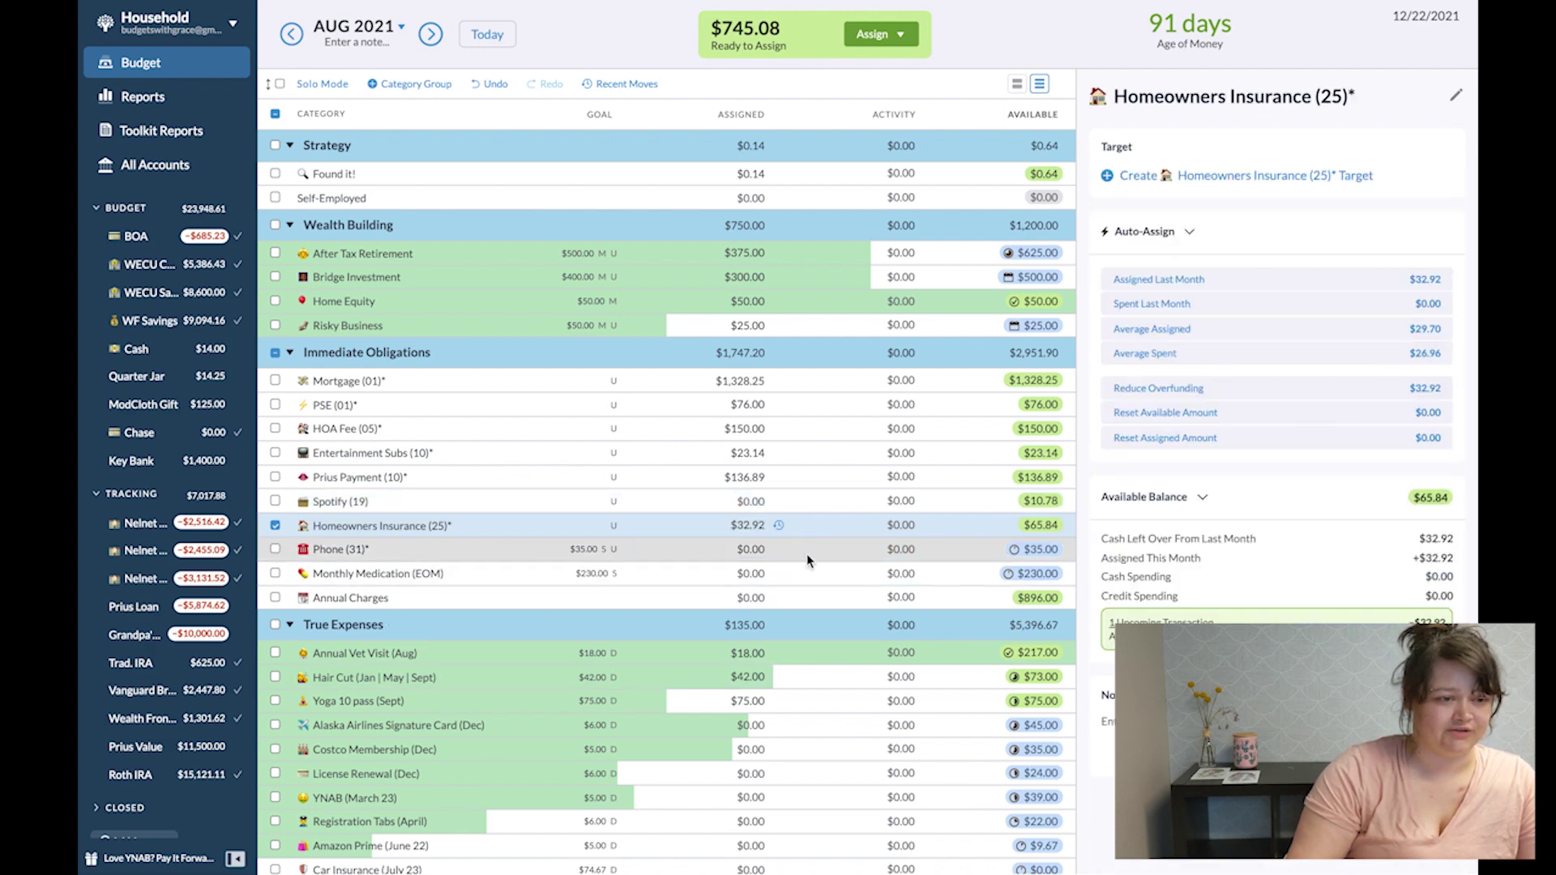
{"action": "left_click", "coordinate": [1123, 340]}
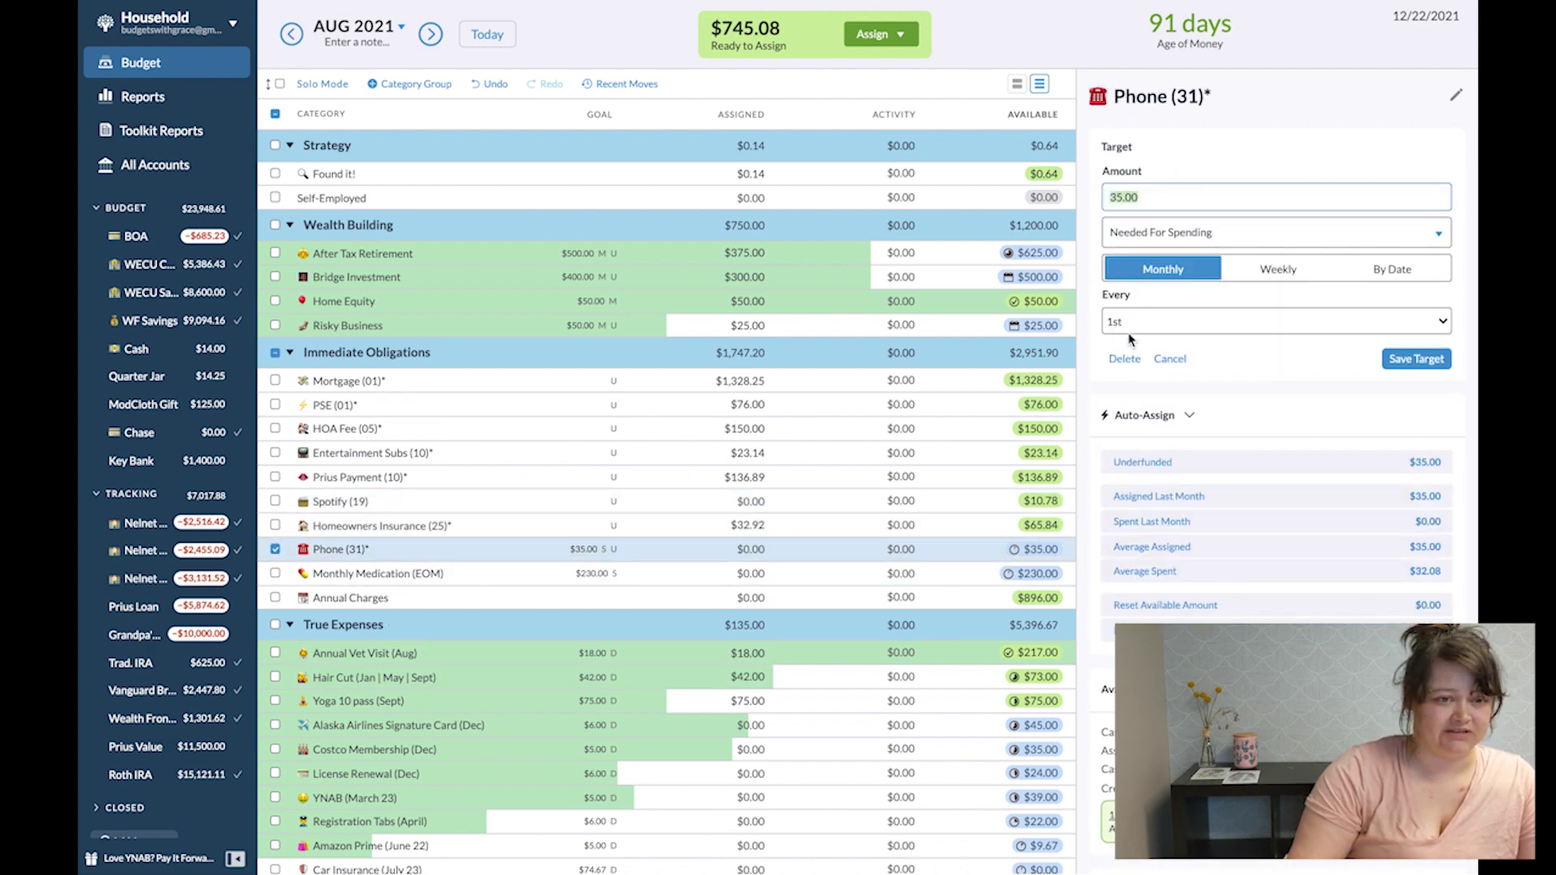
{"action": "left_click", "coordinate": [1127, 362]}
{"action": "left_click", "coordinate": [702, 868]}
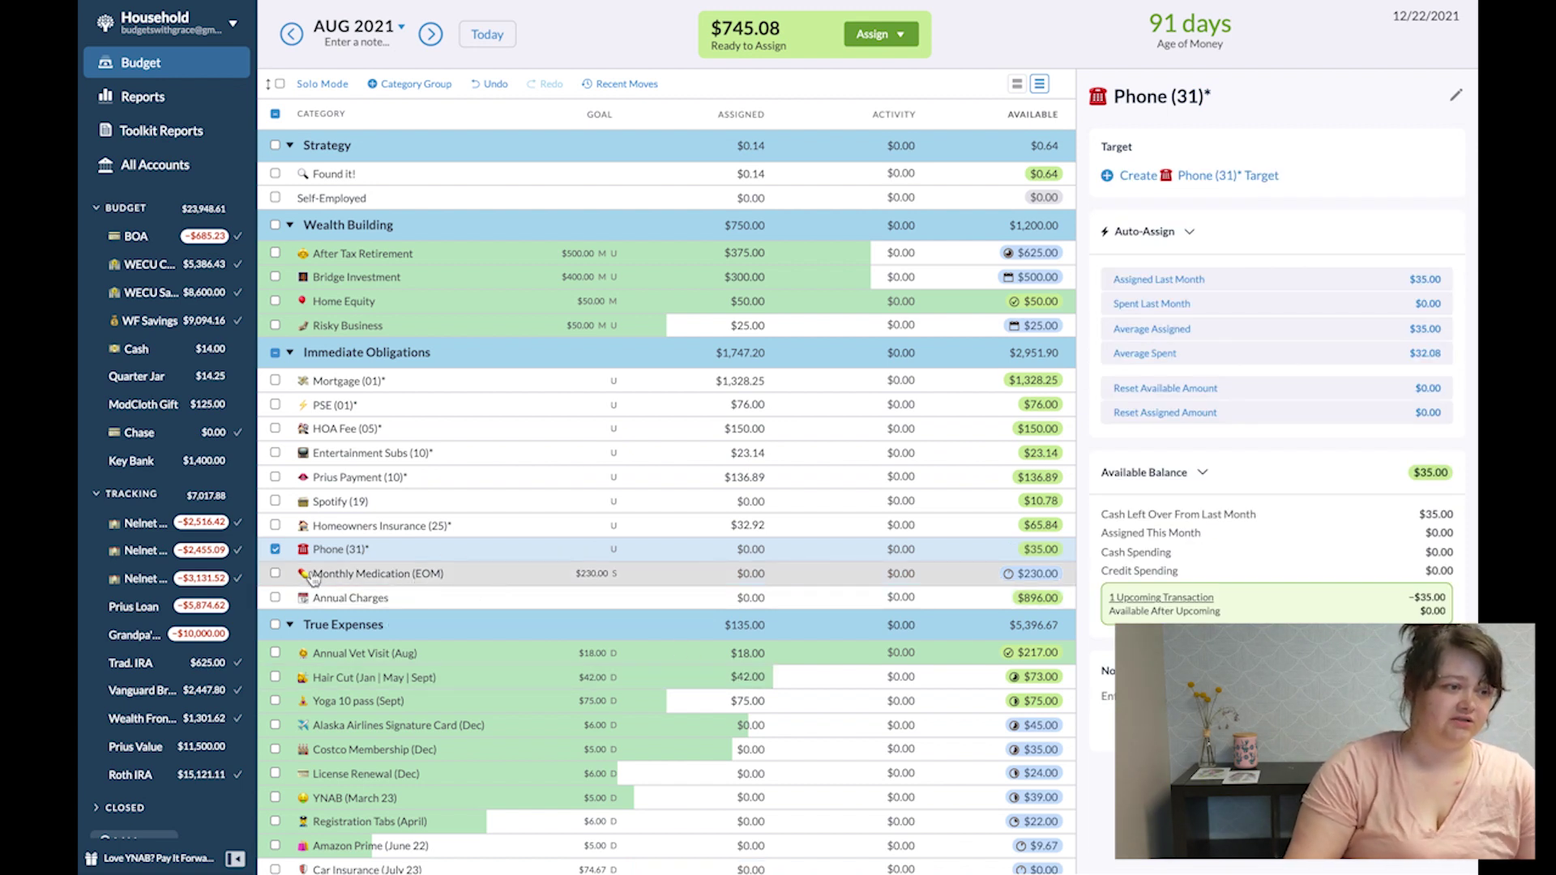
{"action": "left_click", "coordinate": [275, 548]}
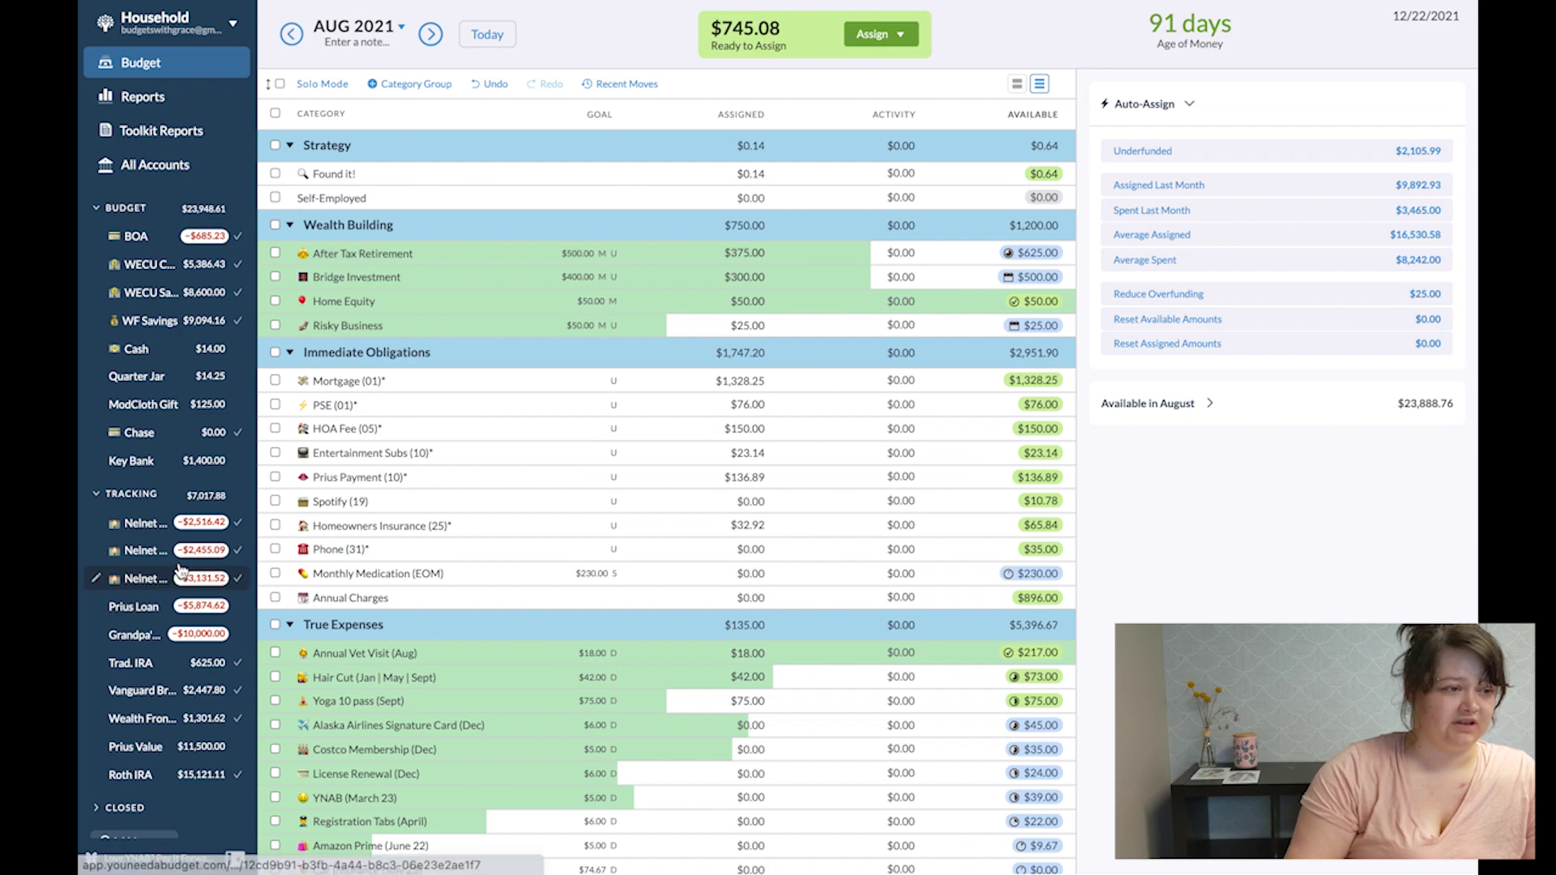
Collapse the Strategy, Wealth Building and Immediate Obligations category groups.
{"action": "left_click", "coordinate": [289, 145]}
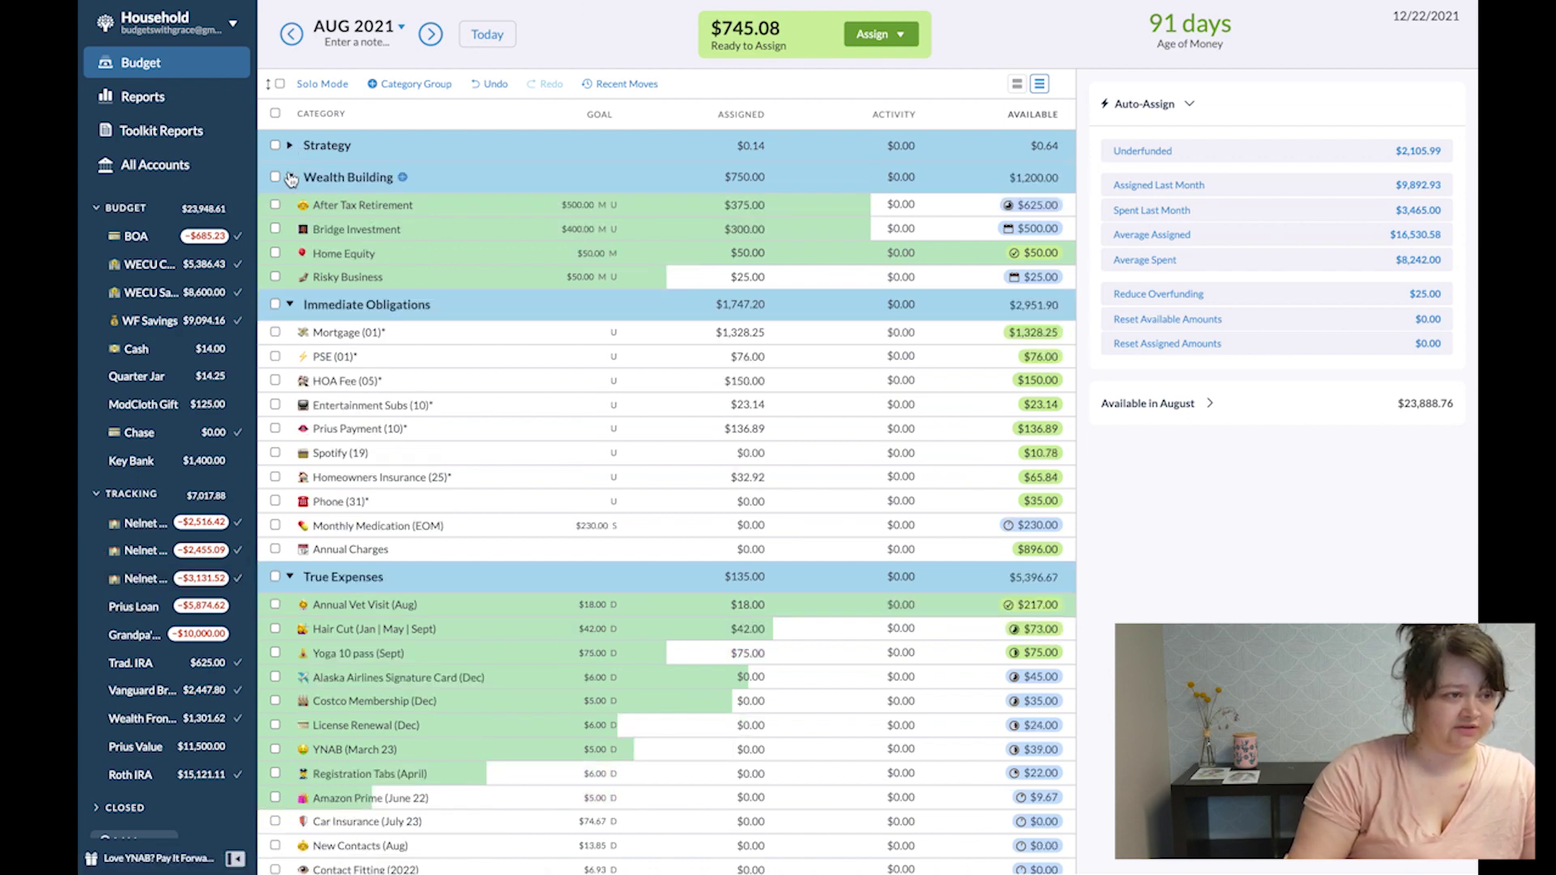
{"action": "left_click", "coordinate": [289, 176]}
{"action": "left_click", "coordinate": [289, 209]}
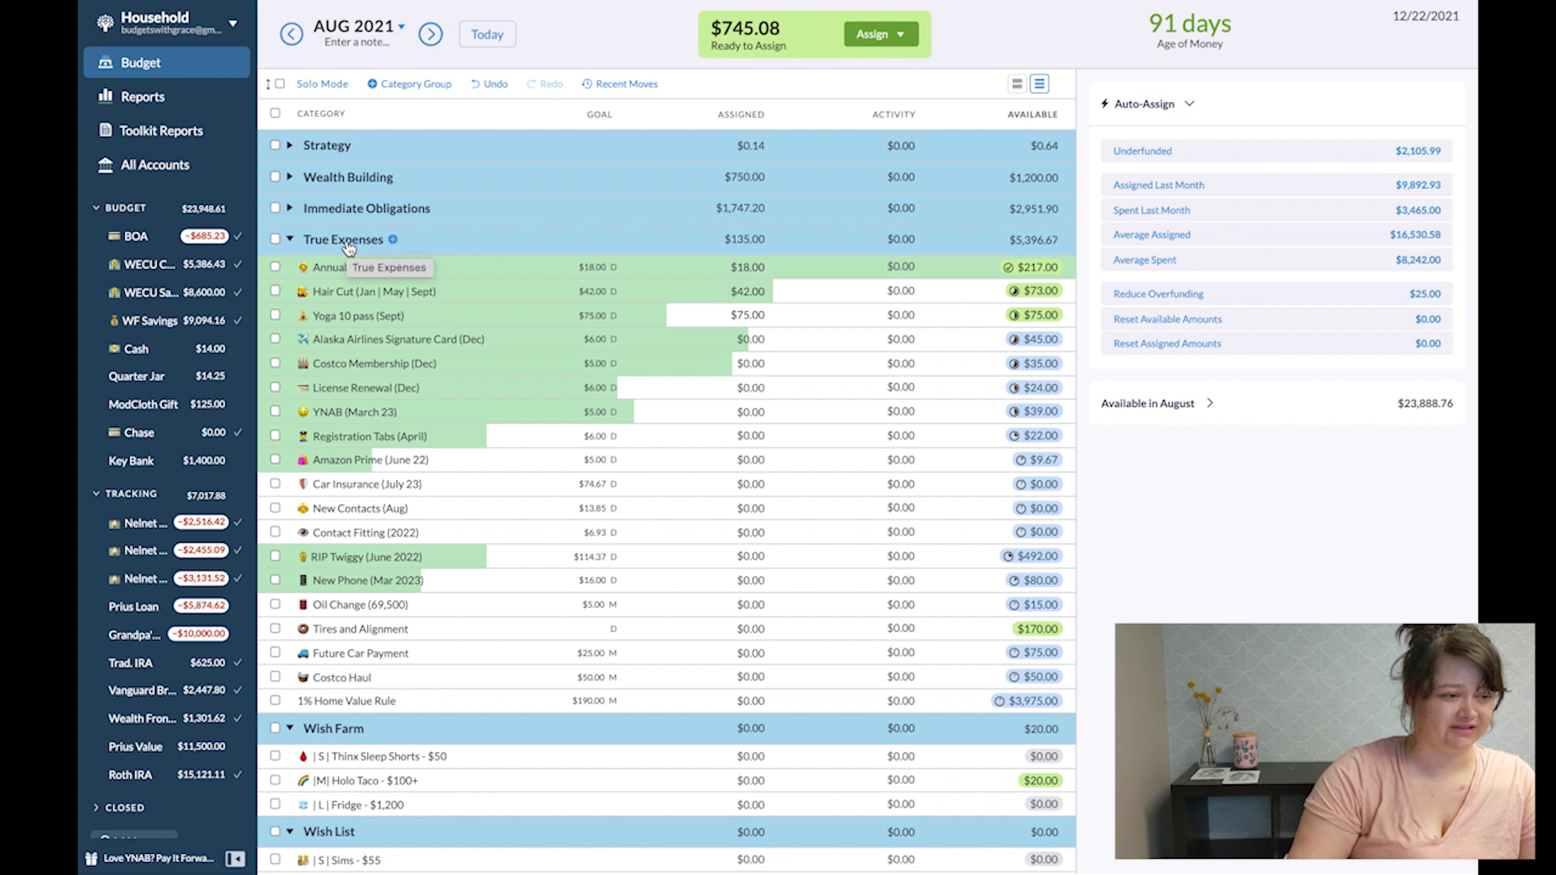
Inspect the Tires and Alignment category's target and available balance, and deselect it.
{"action": "left_click", "coordinate": [442, 634]}
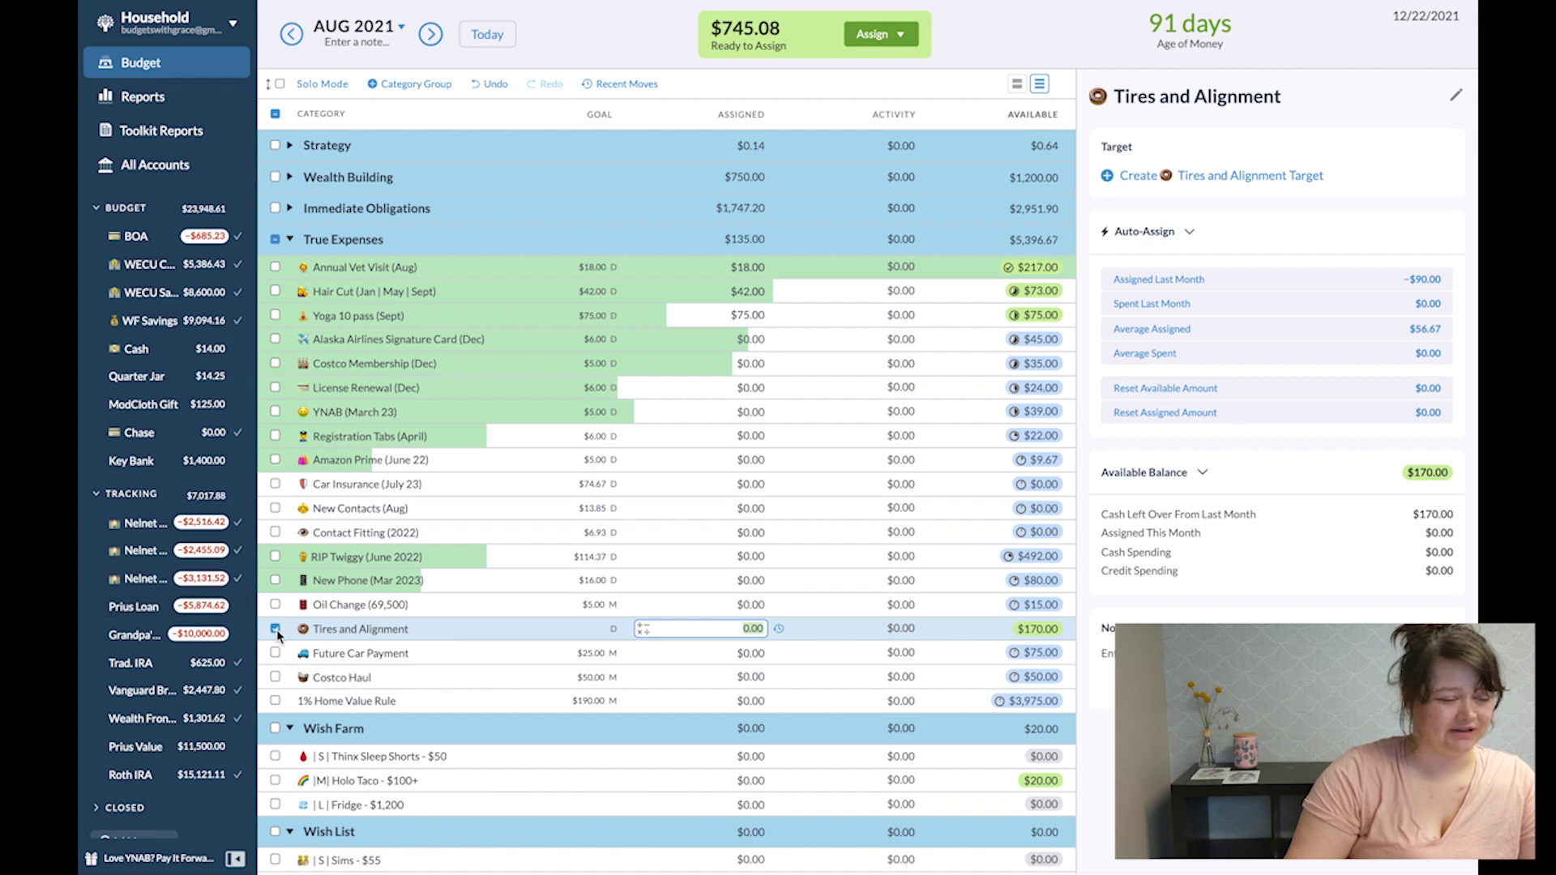
{"action": "scroll", "coordinate": [657, 626], "scroll_direction": "down", "scroll_amount": 1}
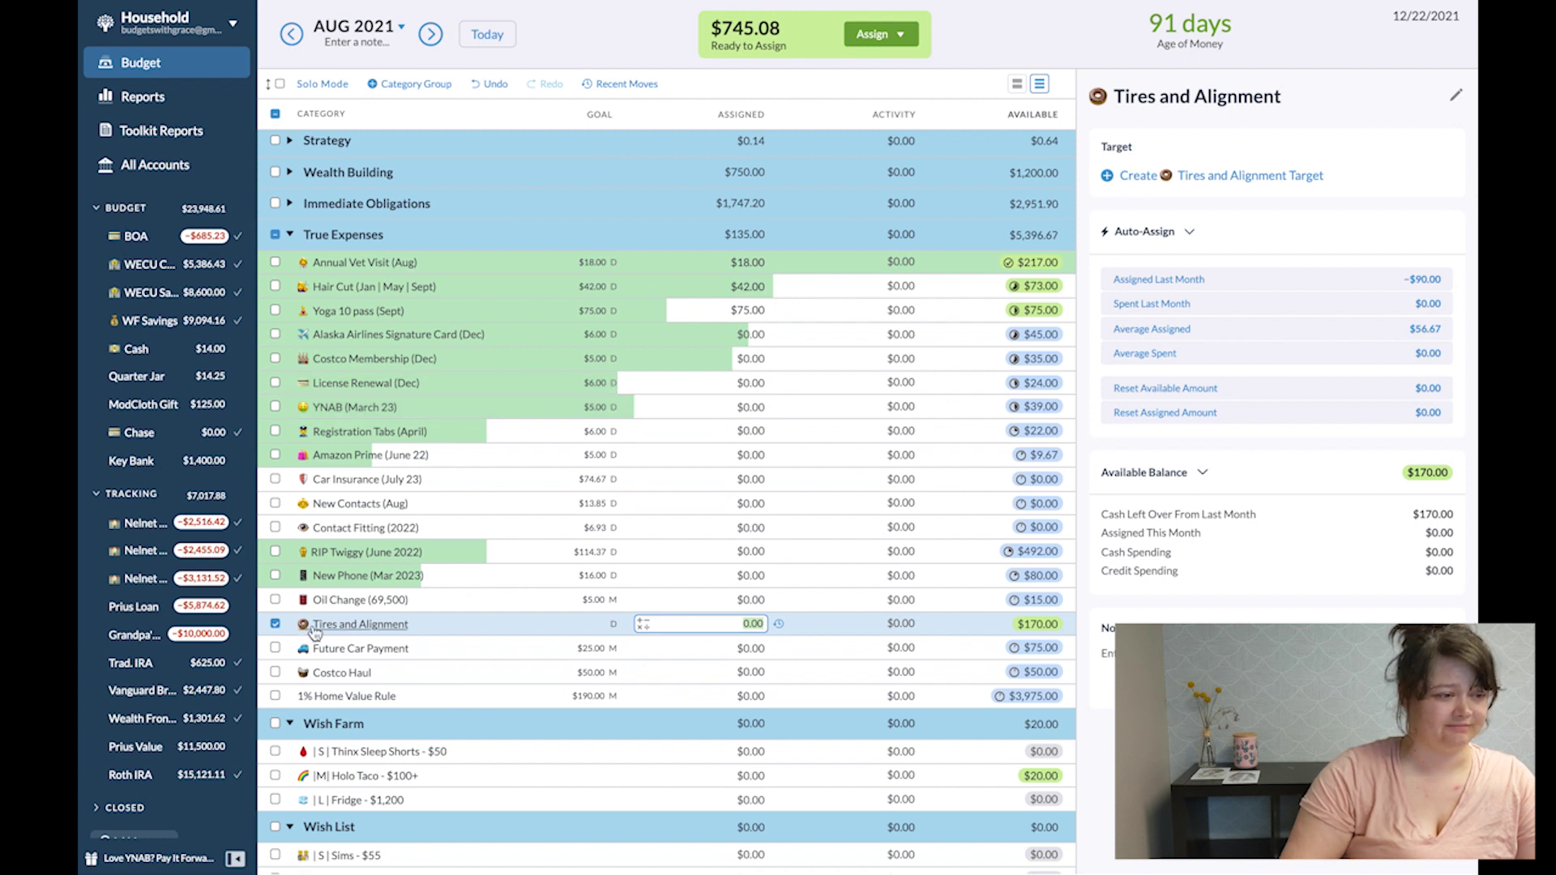
{"action": "left_click", "coordinate": [275, 623]}
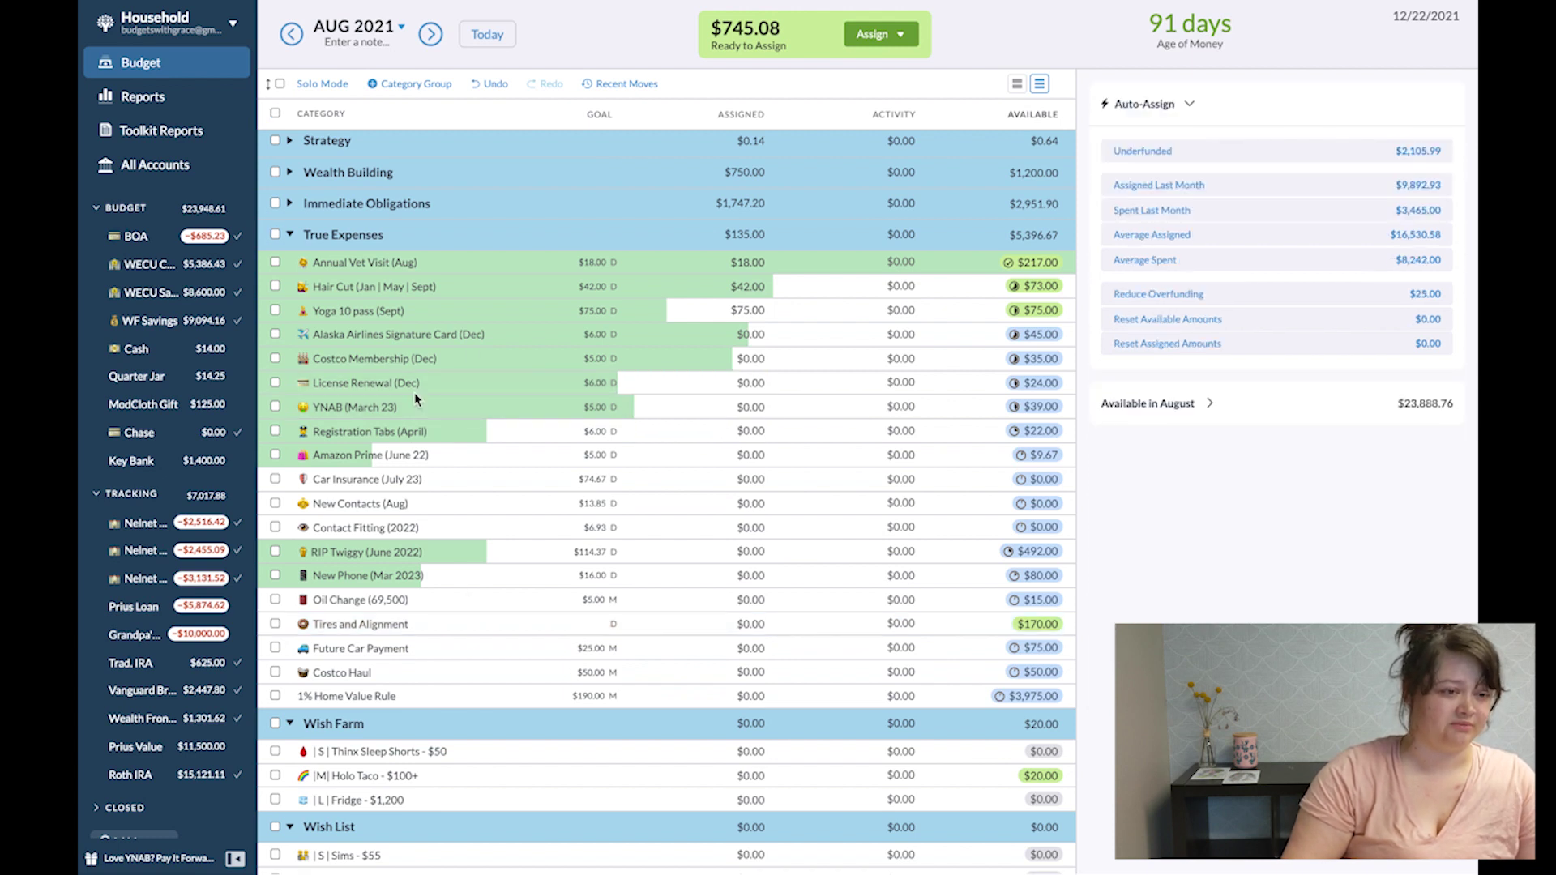
Auto-assign the underfunded amounts to Alaska Airlines Signature Card, Costco Membership, License Renewal, YNAB, Registration Tabs, Amazon Prime and Oil Change together.
{"action": "left_click", "coordinate": [274, 334]}
{"action": "left_click", "coordinate": [274, 358]}
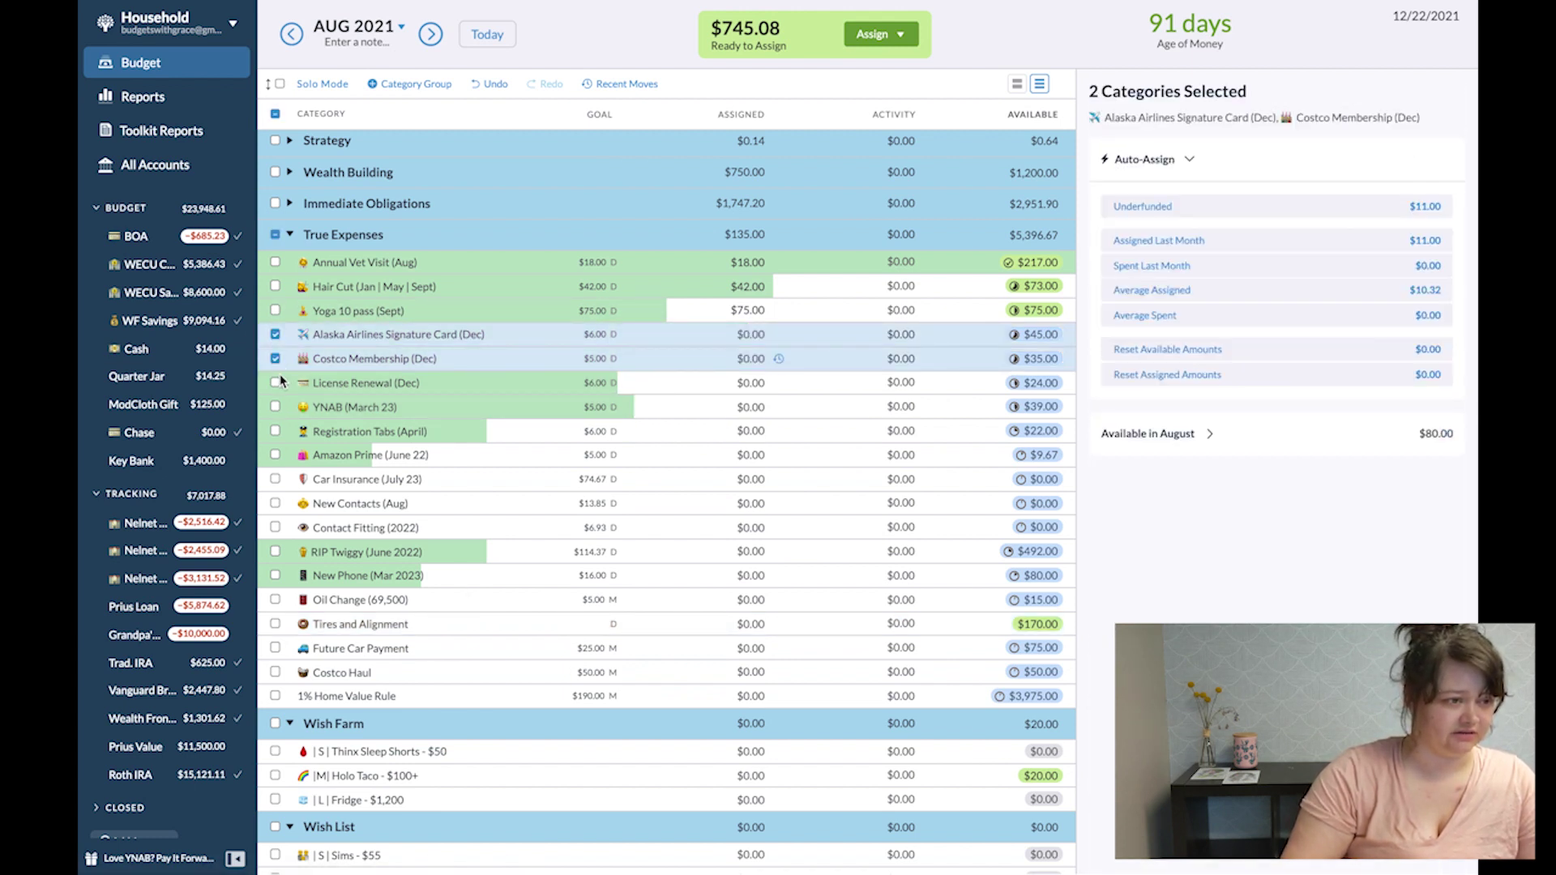
{"action": "left_click", "coordinate": [275, 382]}
{"action": "left_click", "coordinate": [276, 406]}
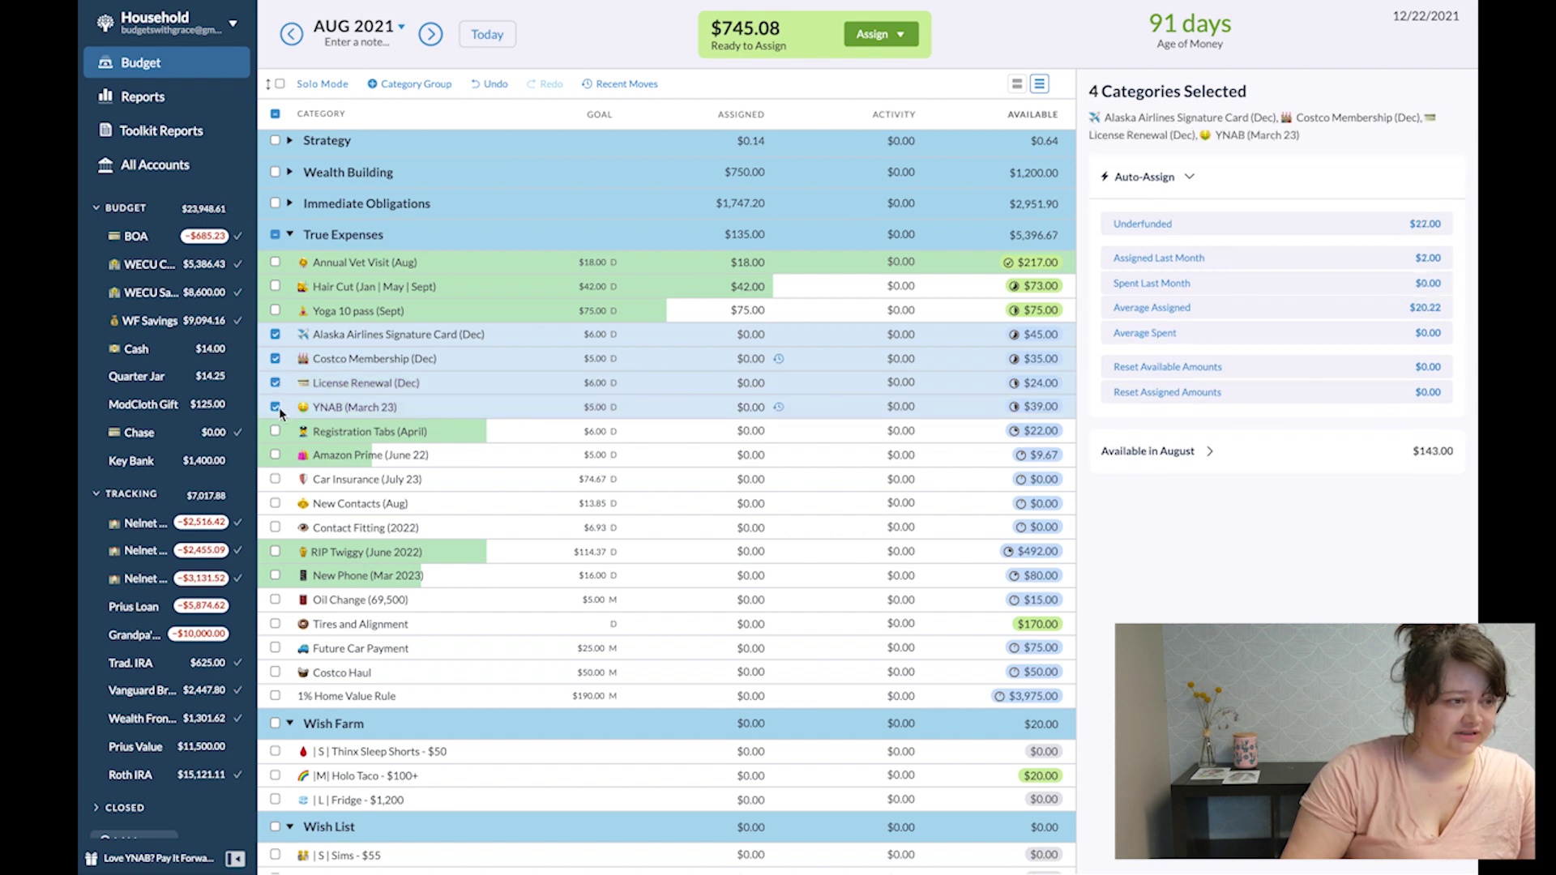
{"action": "left_click", "coordinate": [275, 431]}
{"action": "left_click", "coordinate": [275, 455]}
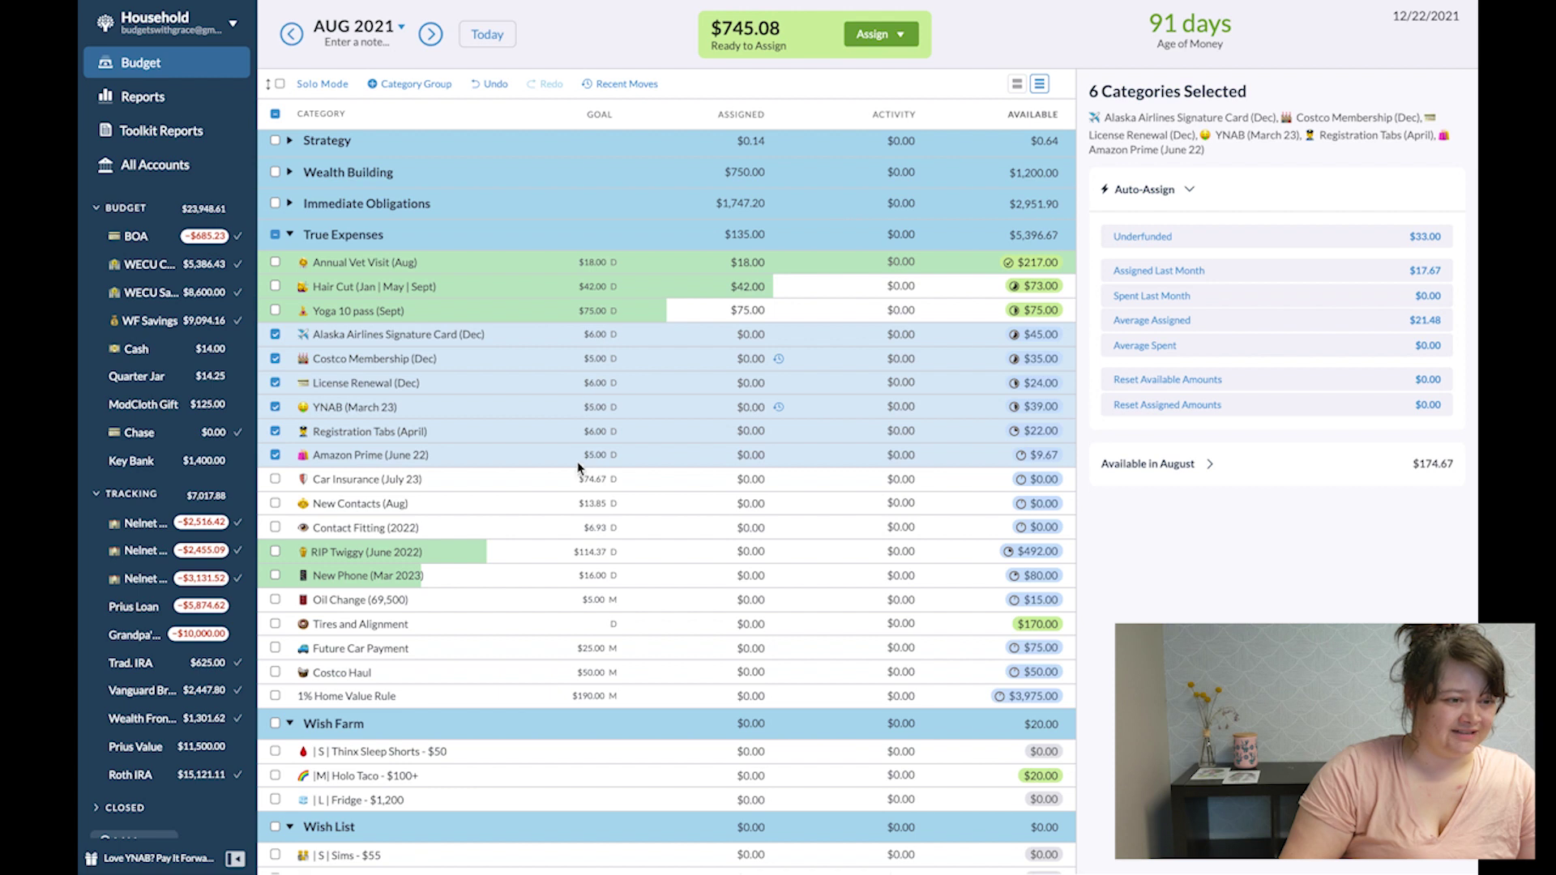
{"action": "left_click", "coordinate": [275, 605]}
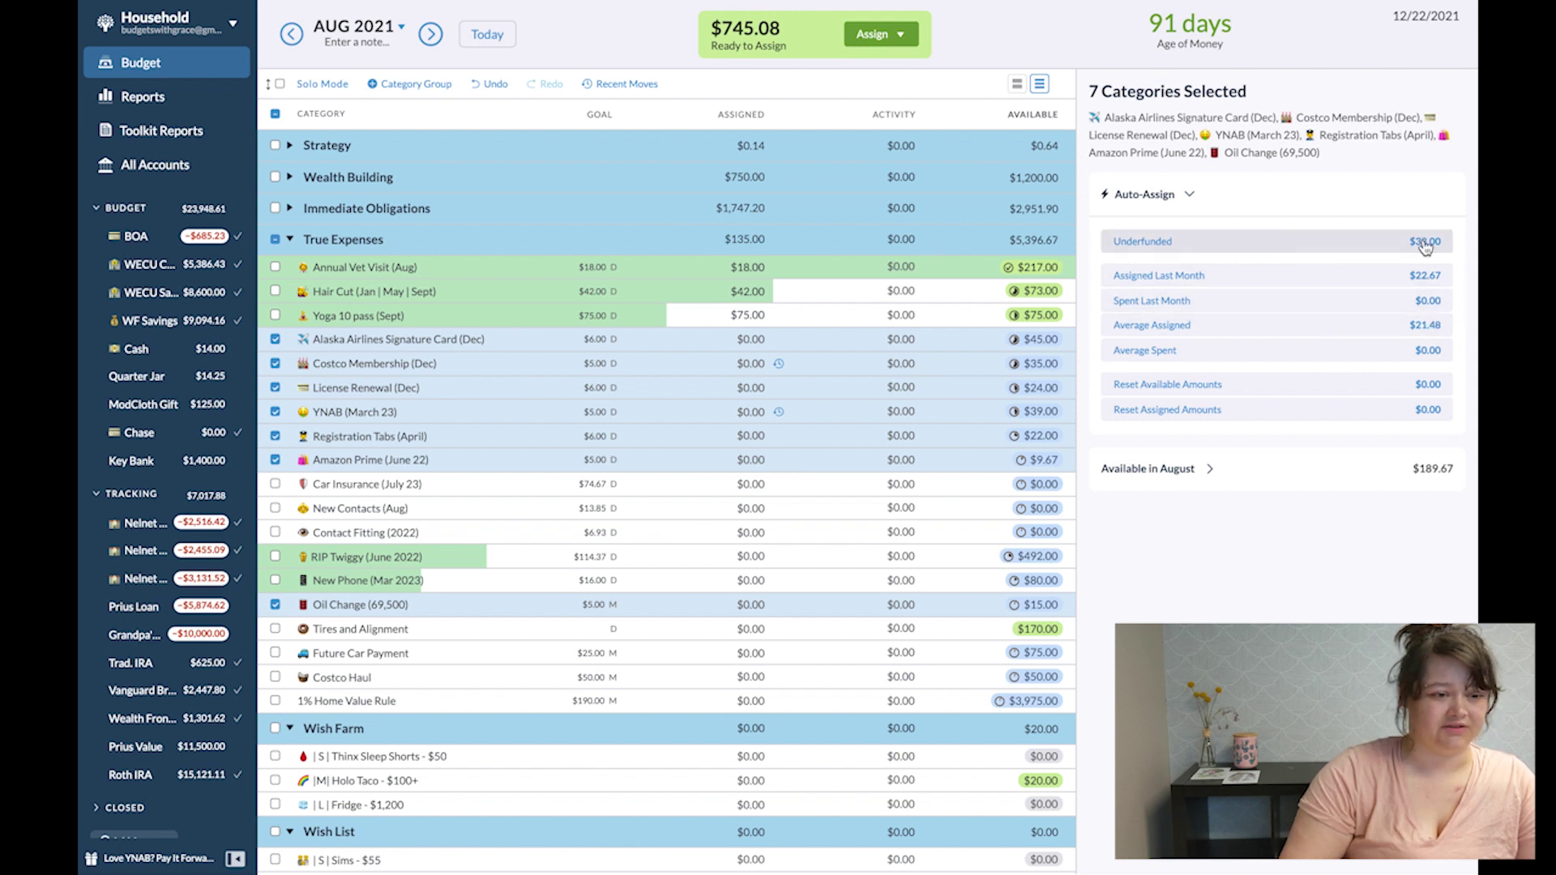
{"action": "left_click", "coordinate": [1259, 242]}
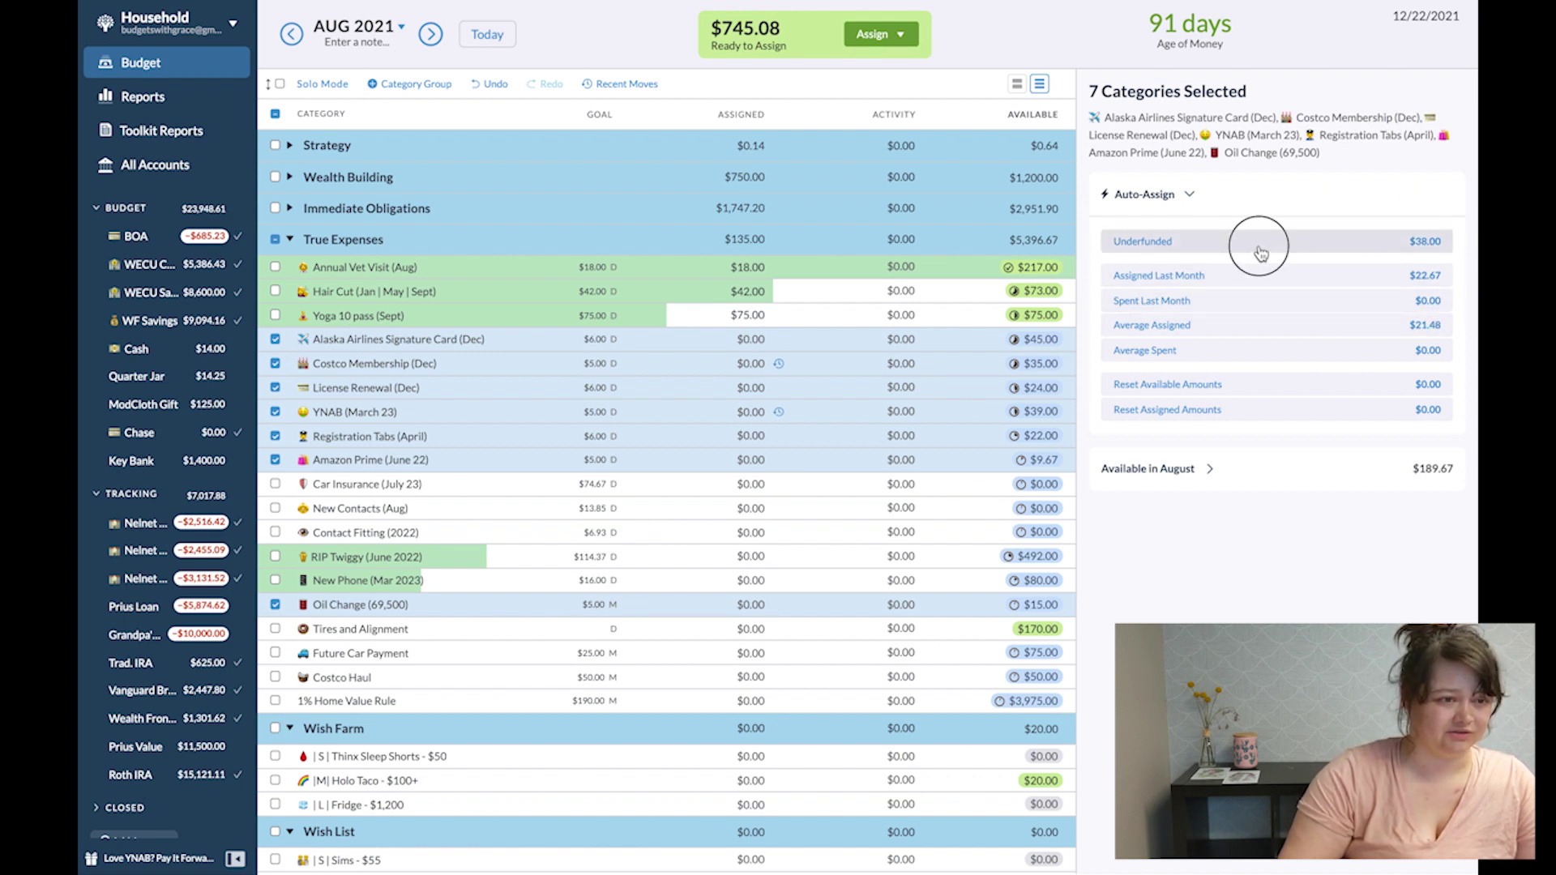
Assign $75 to Car Insurance (July 23) and $15 to New Contacts (Aug) for August.
{"action": "left_click", "coordinate": [739, 479]}
{"action": "type", "text": "75"}
{"action": "key", "text": "Return"}
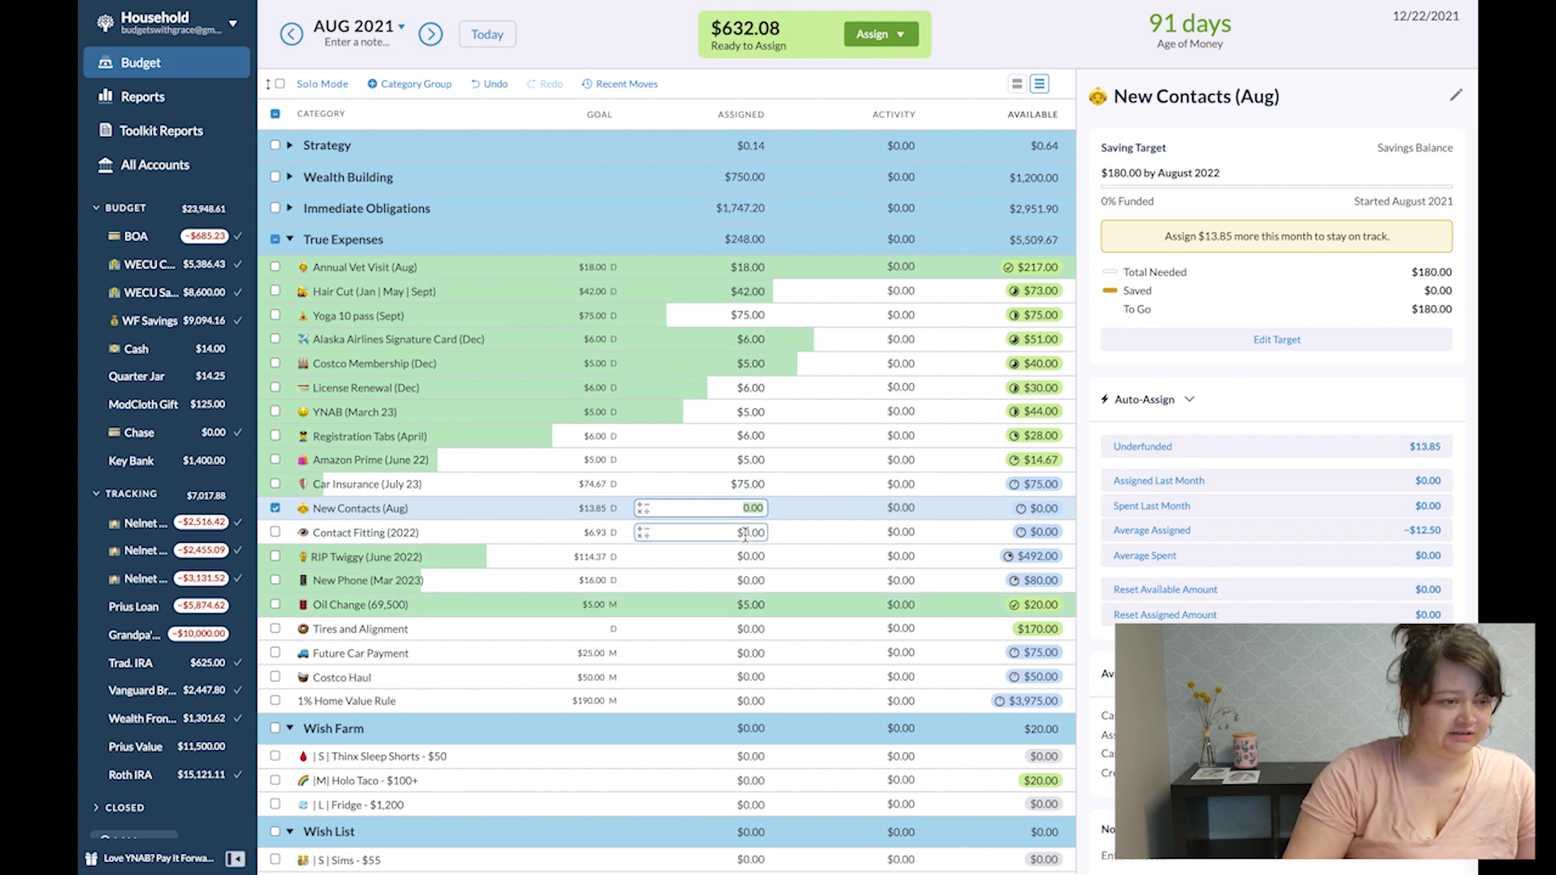
{"action": "type", "text": "15"}
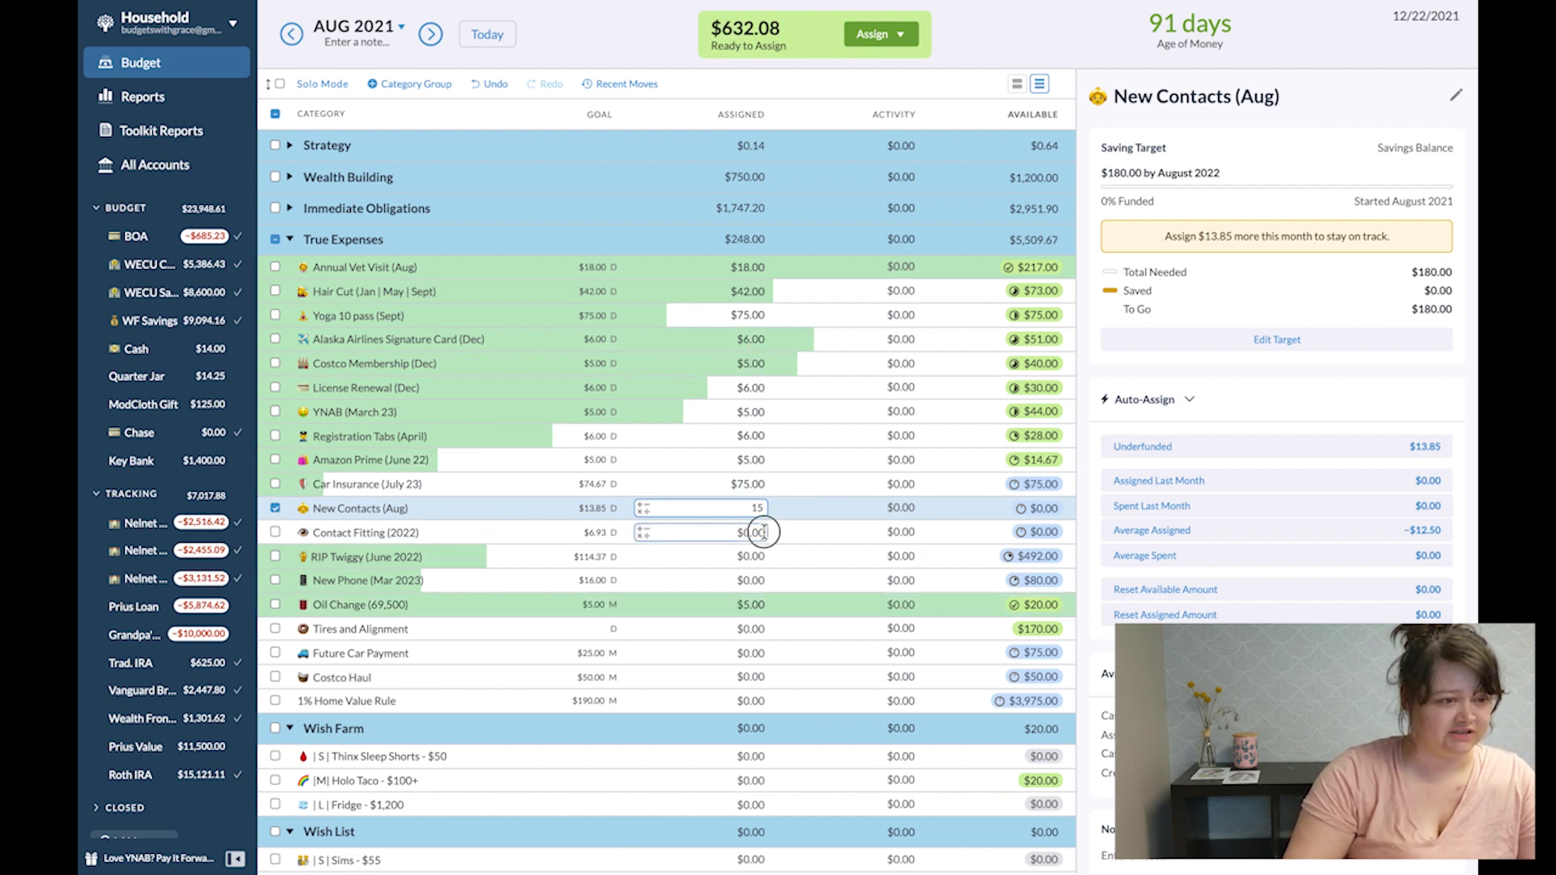
{"action": "key", "text": "Return"}
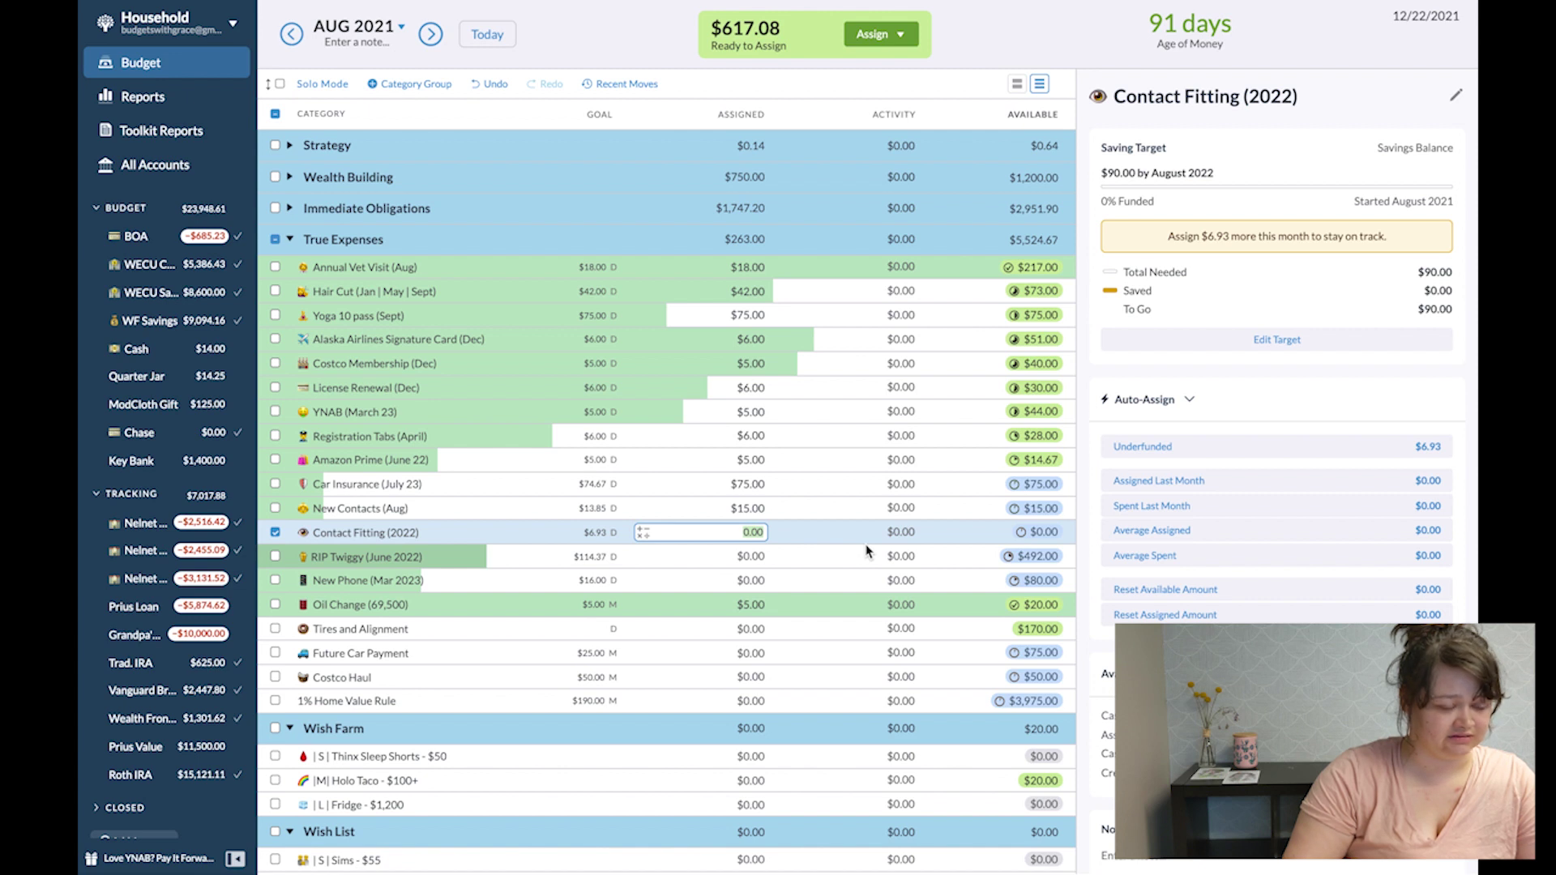
{"action": "type", "text": "10"}
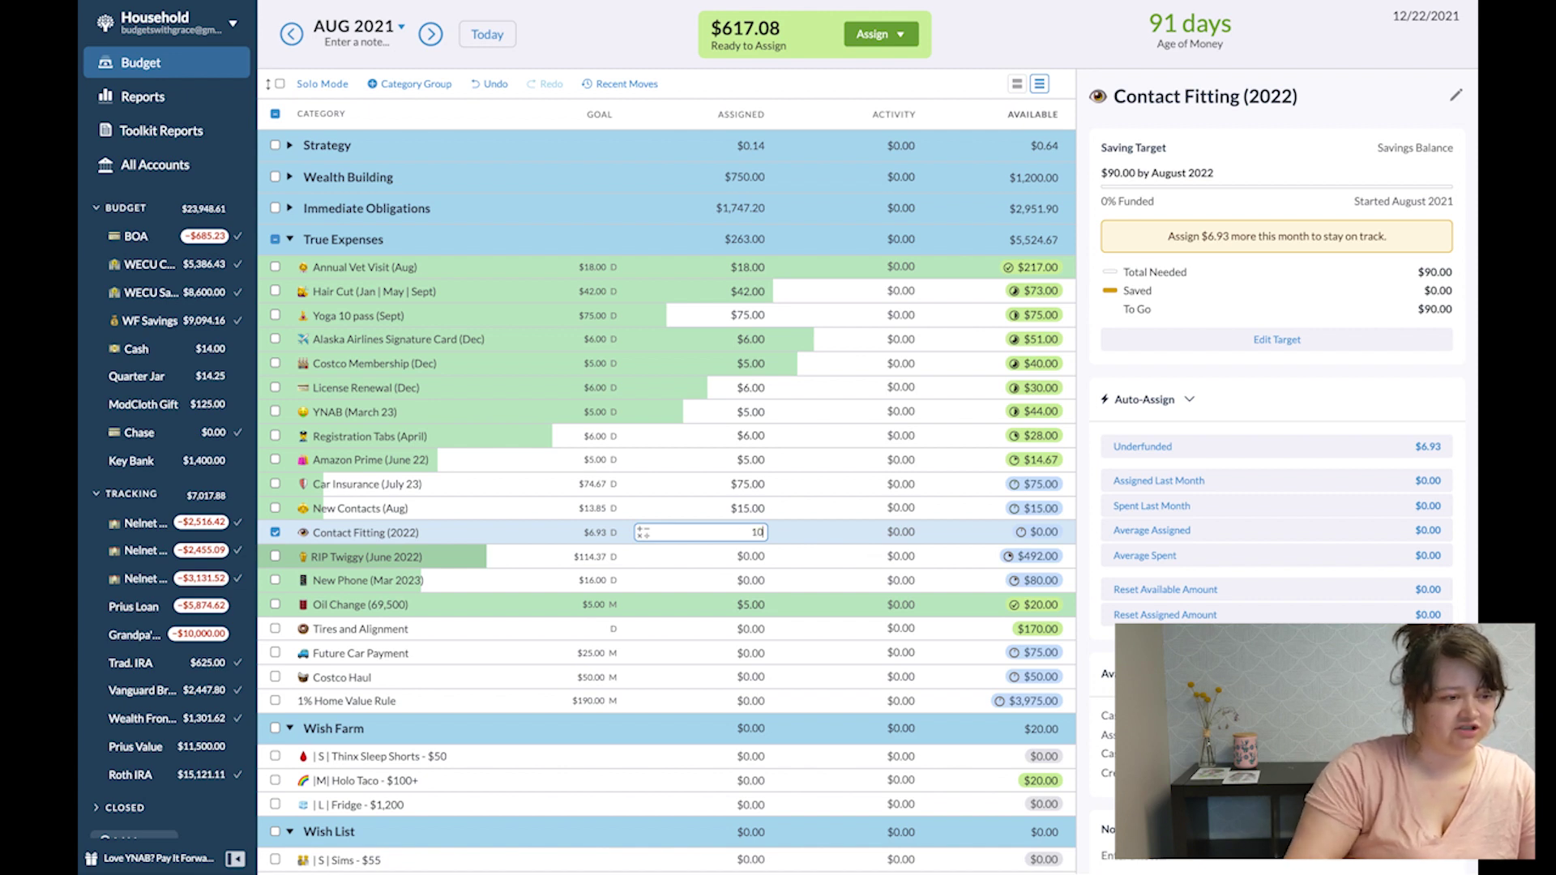
{"action": "left_click", "coordinate": [762, 555]}
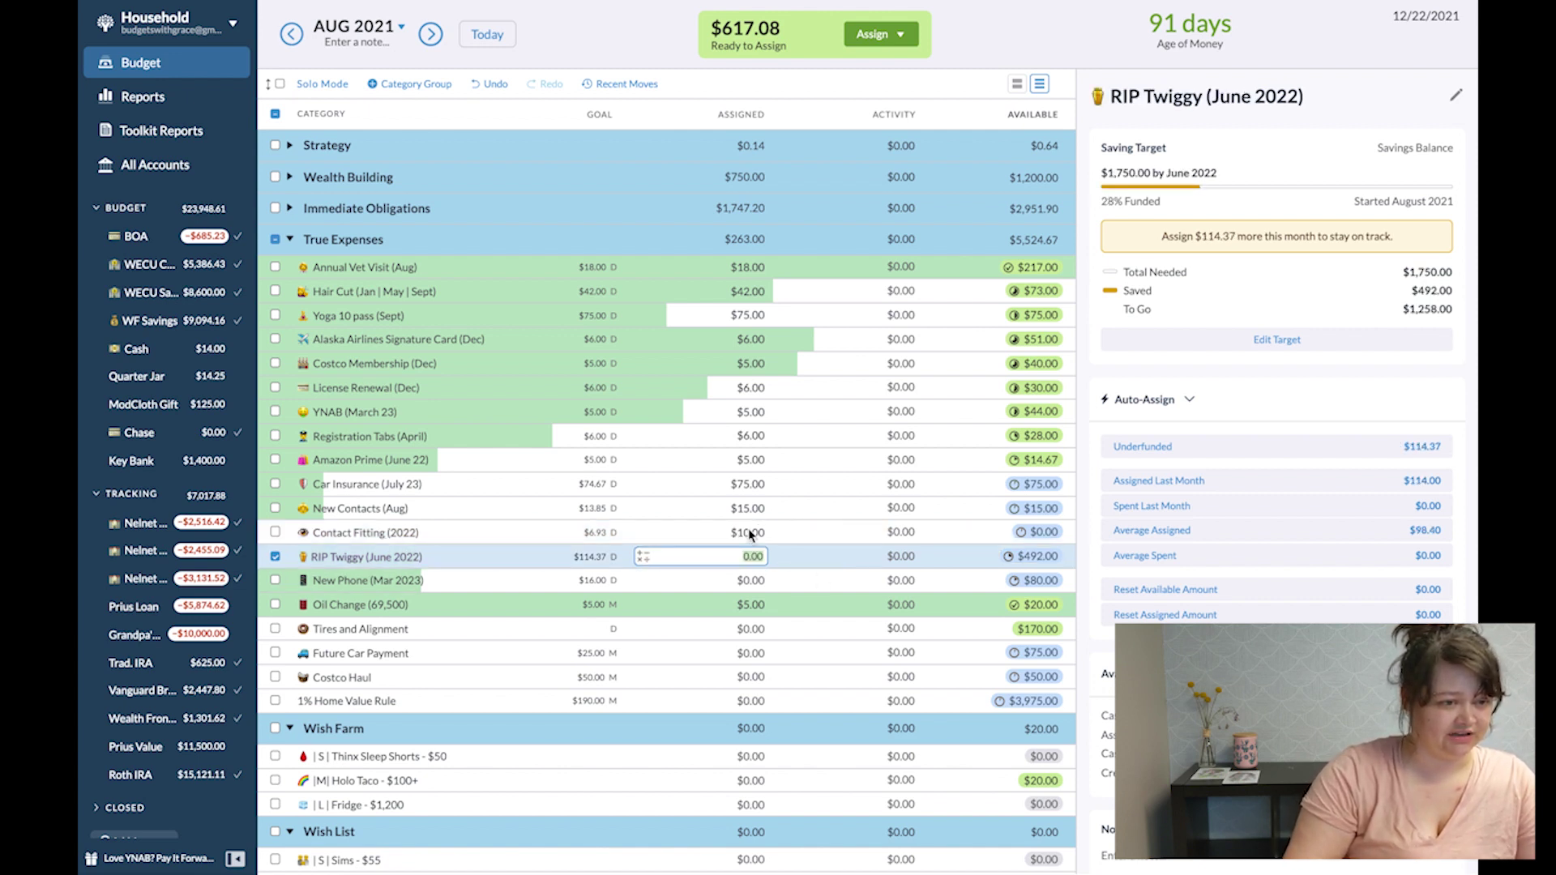
{"action": "left_click", "coordinate": [747, 530]}
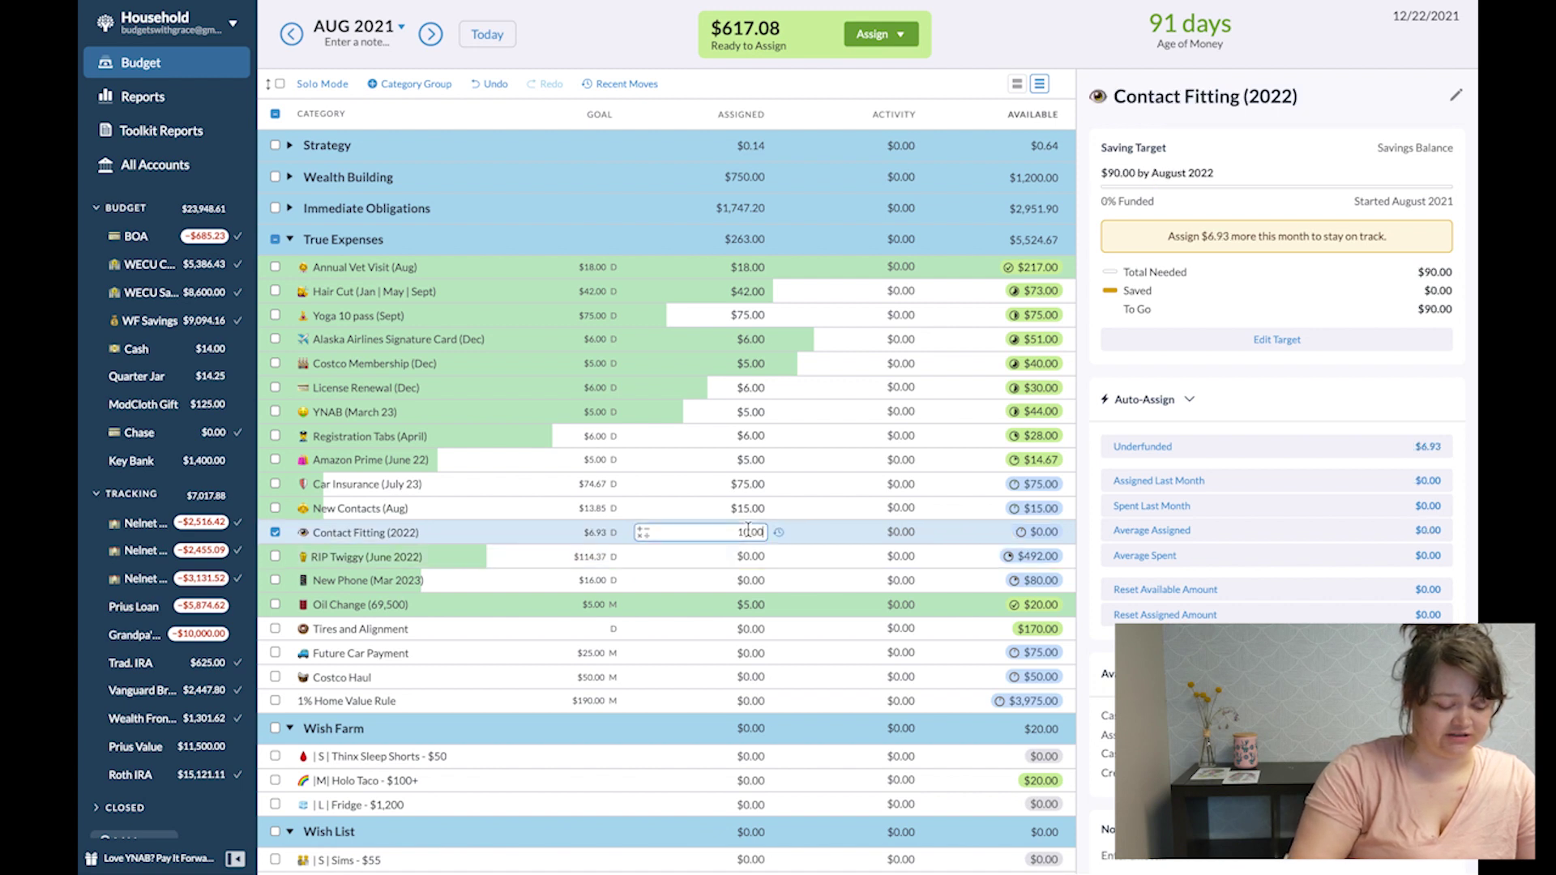
{"action": "left_click", "coordinate": [491, 83]}
Assign $9 to Contact Fitting (2022) for August.
{"action": "left_click", "coordinate": [762, 532]}
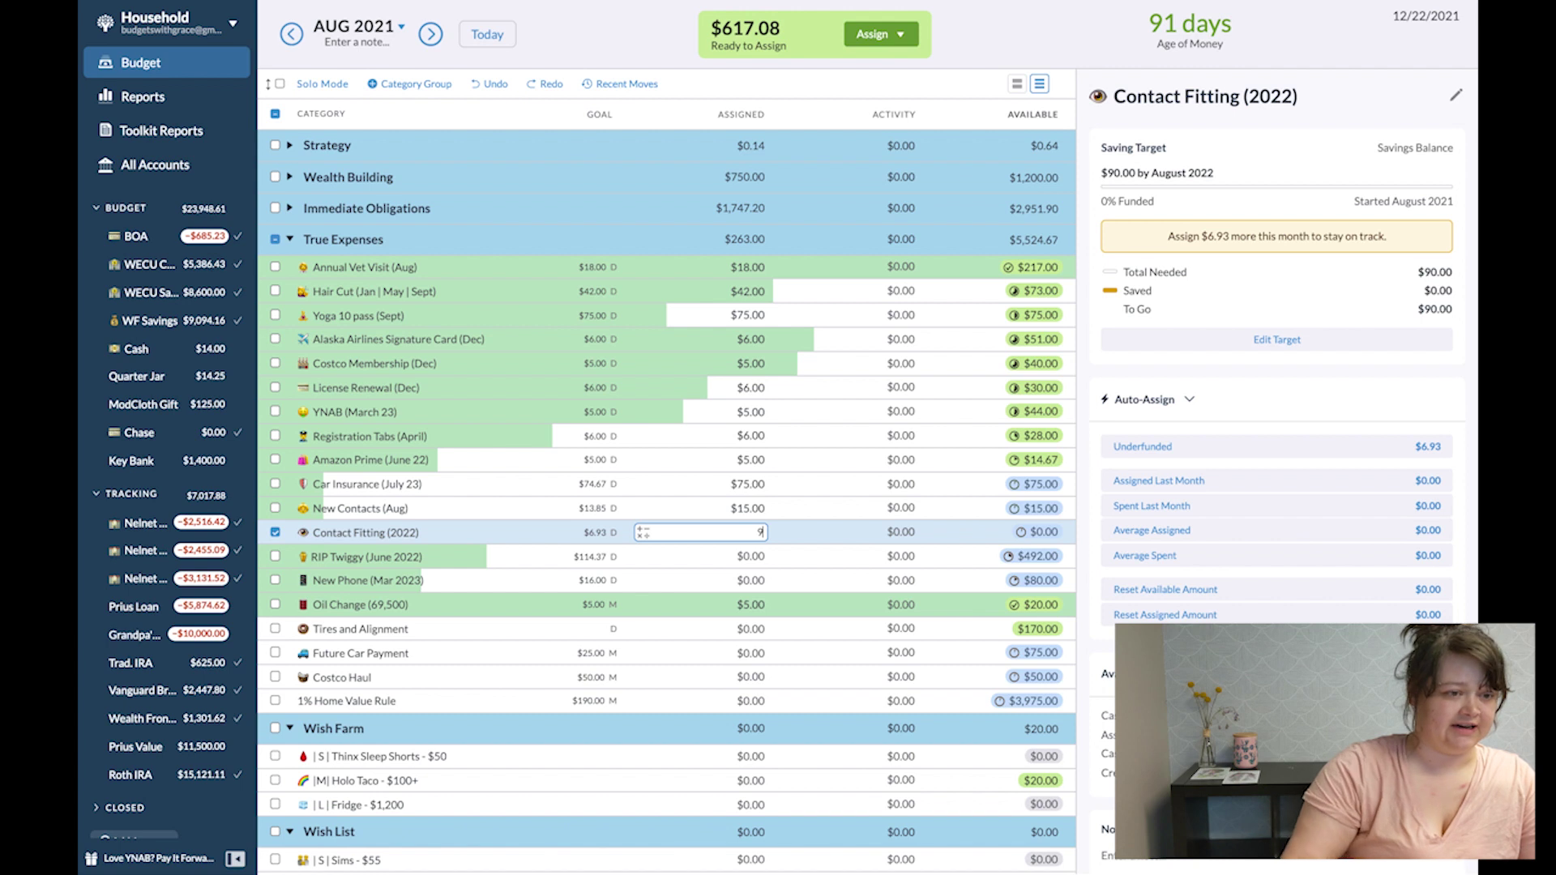
{"action": "key", "text": "Return"}
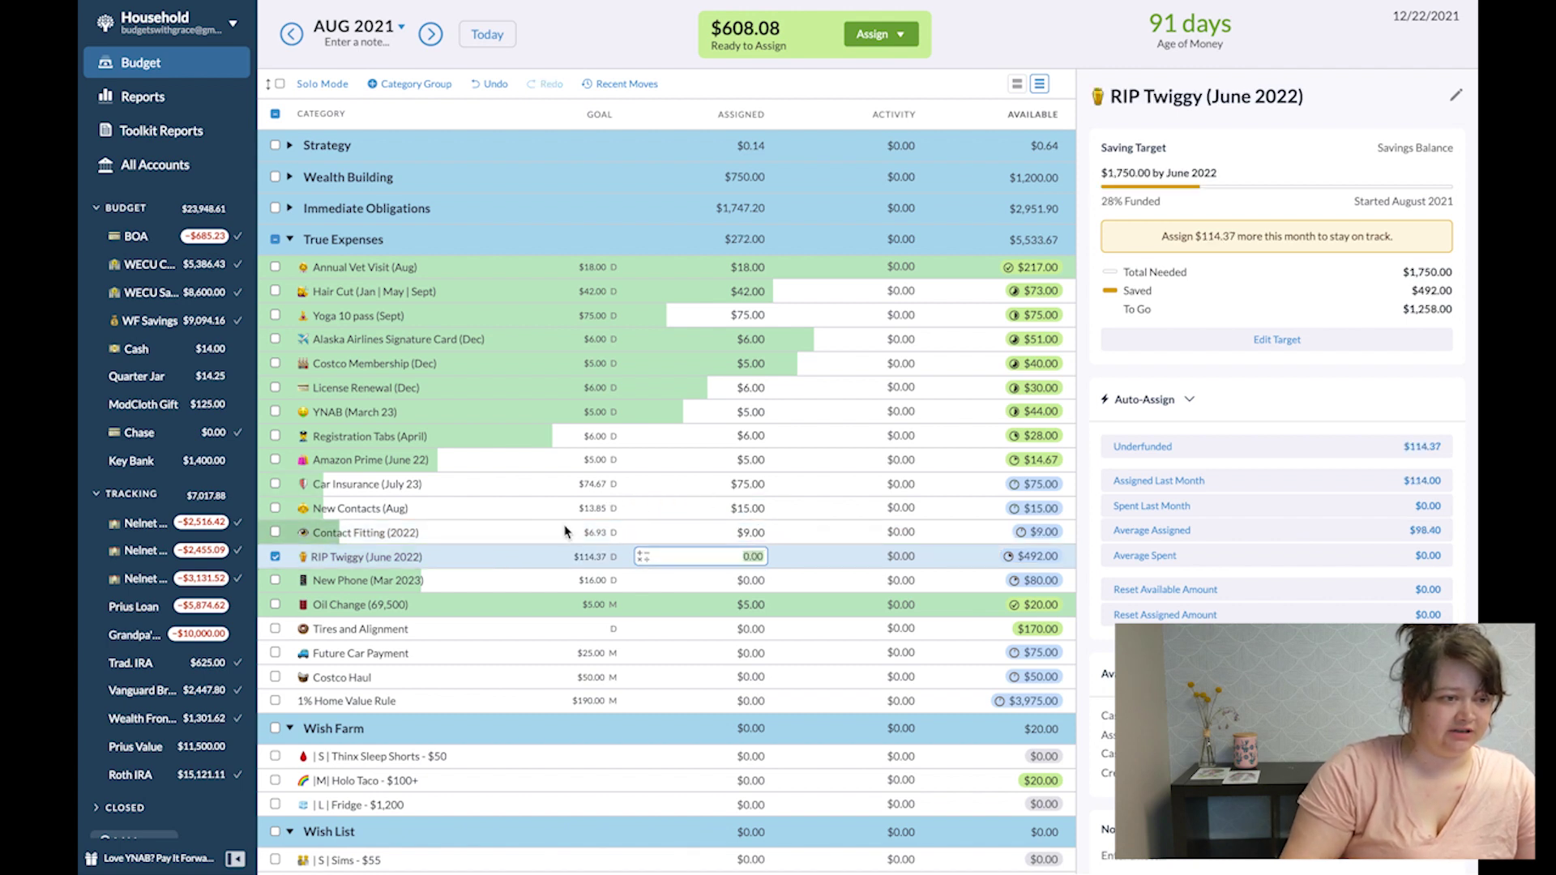
Review the monthly amounts needed for the True Expenses categories in September 2021 and return to August.
{"action": "left_click", "coordinate": [431, 35]}
{"action": "left_click", "coordinate": [431, 35]}
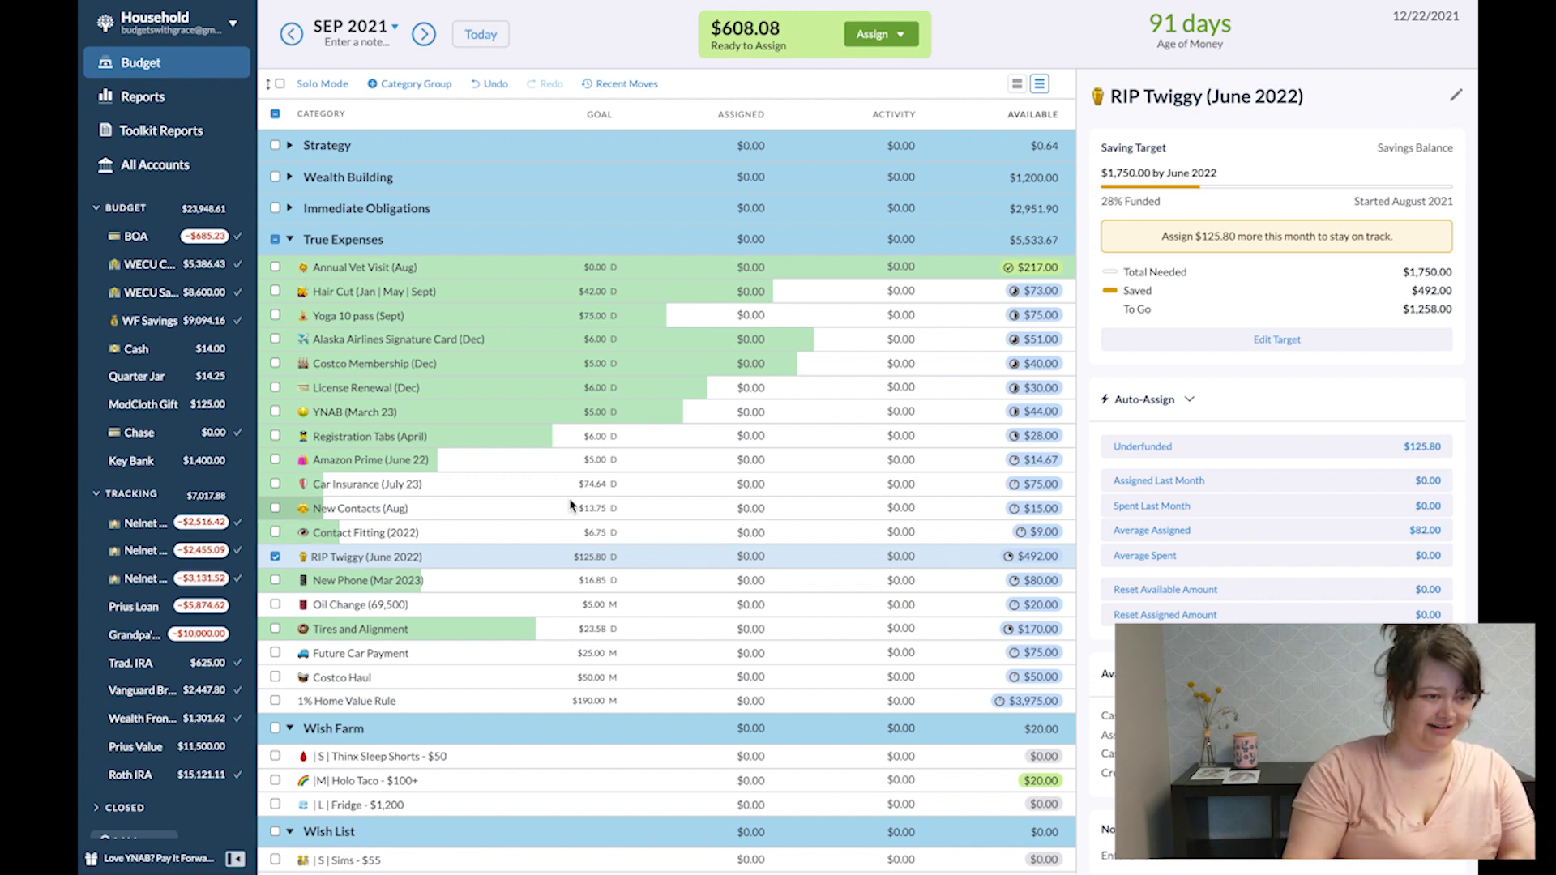
{"action": "scroll", "coordinate": [573, 503], "scroll_direction": "down", "scroll_amount": 1}
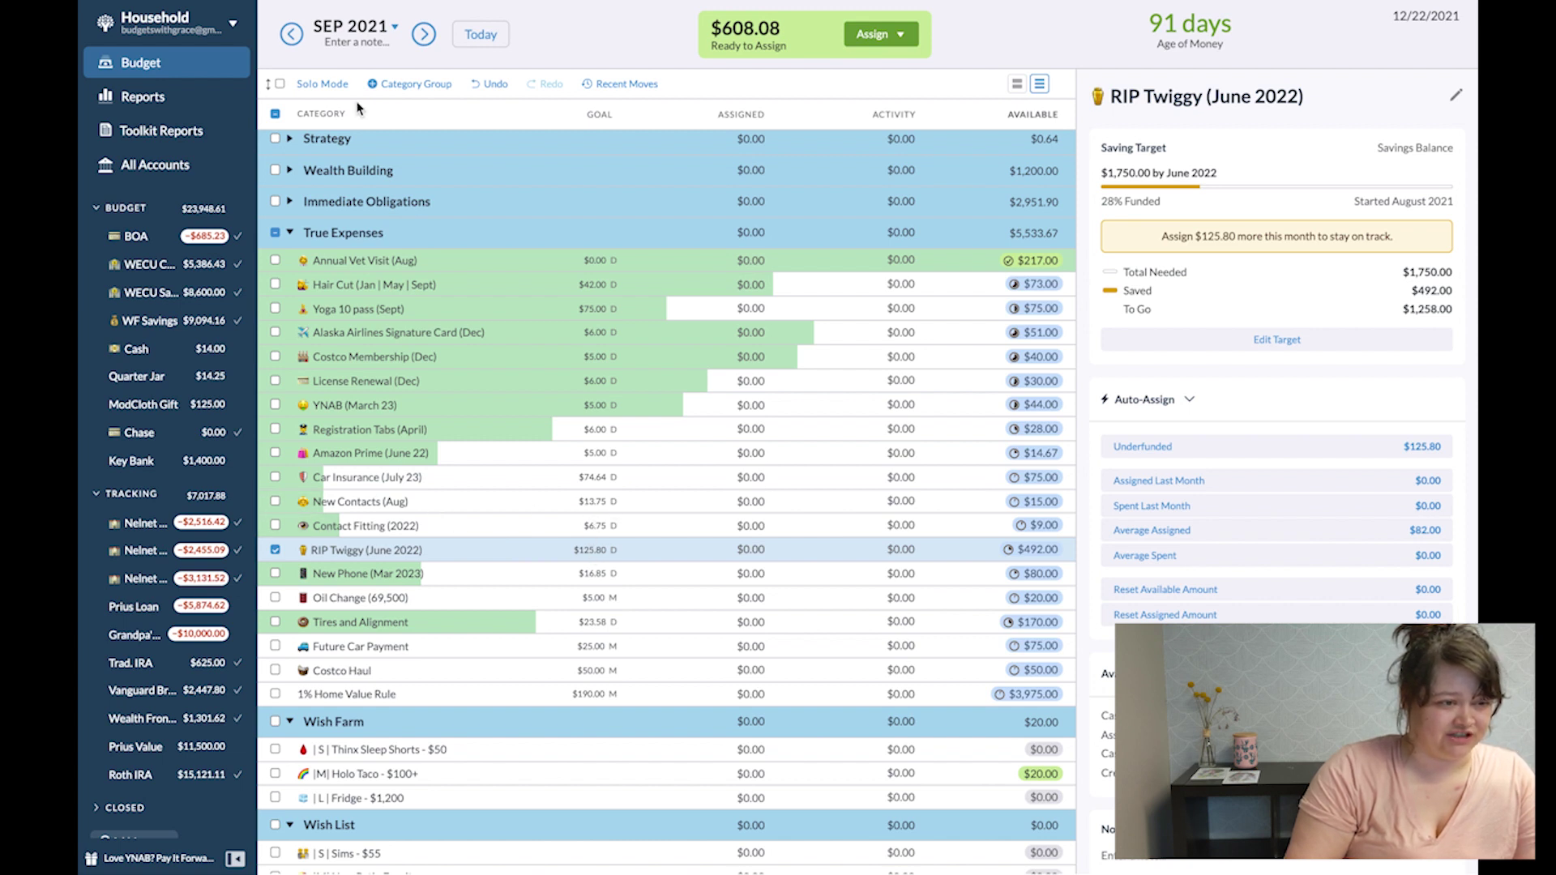
{"action": "left_click", "coordinate": [292, 34]}
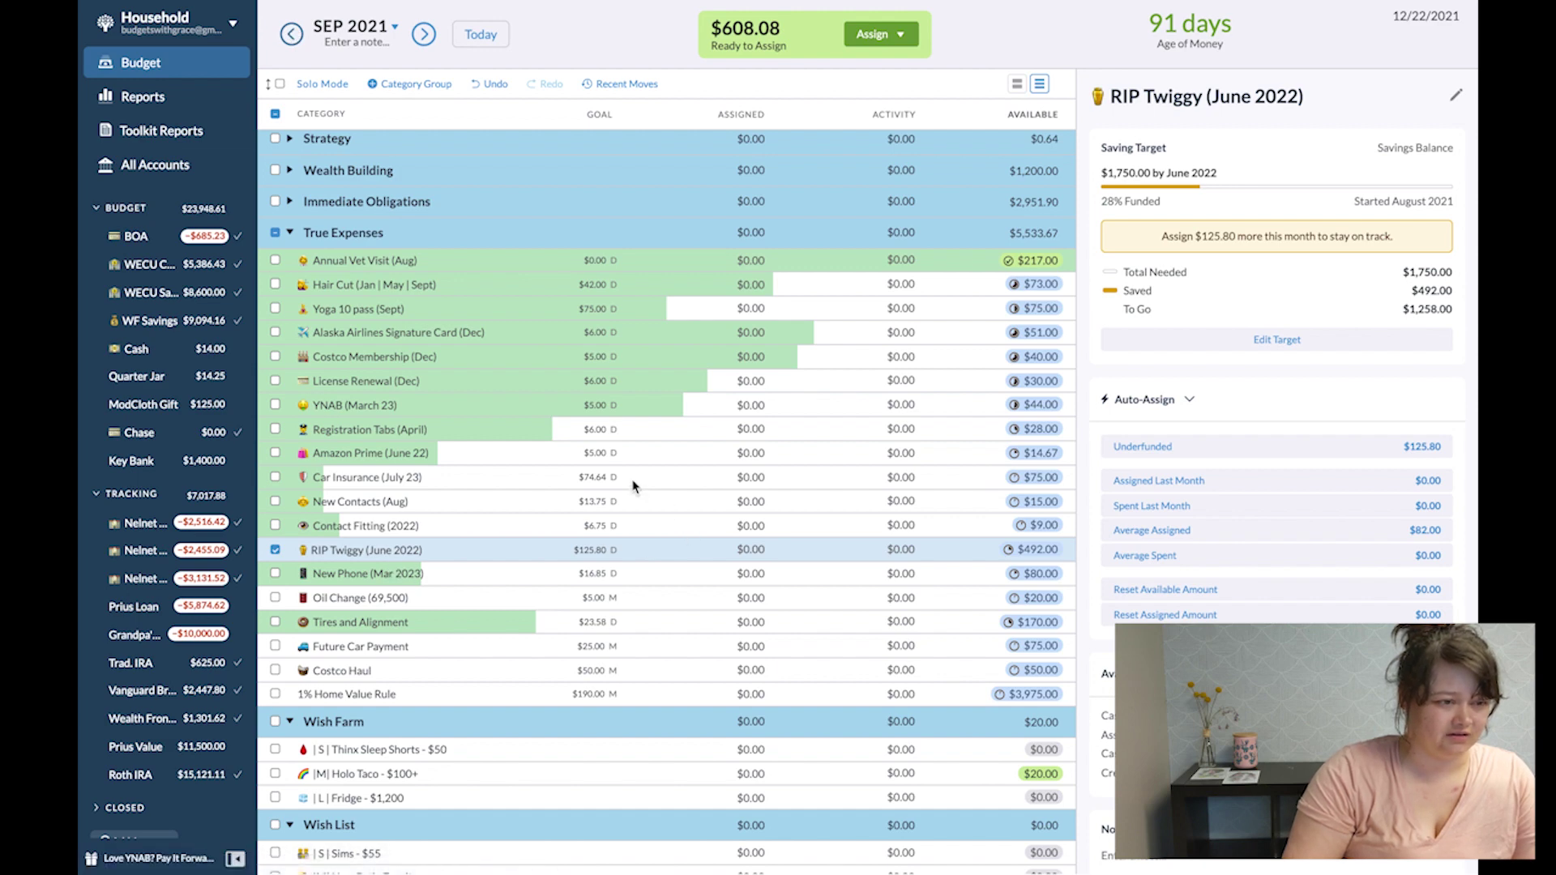
Increase the August assignments by $5 for Car Insurance (July 23), $2 for New Contacts (Aug) and $2 for Contact Fitting (2022).
{"action": "left_click", "coordinate": [704, 478]}
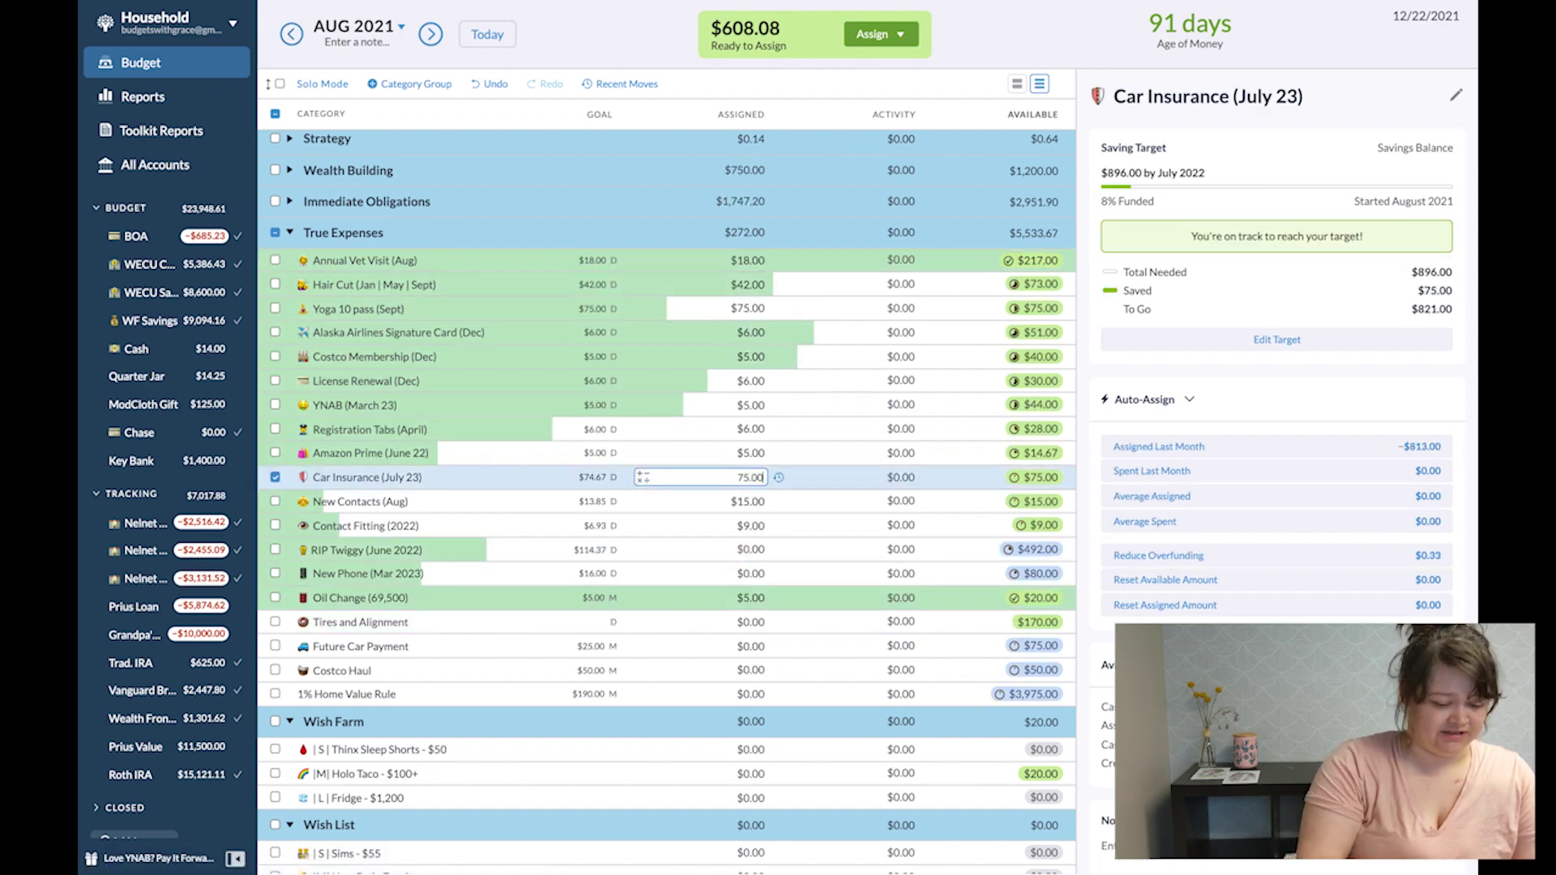
{"action": "type", "text": "+5"}
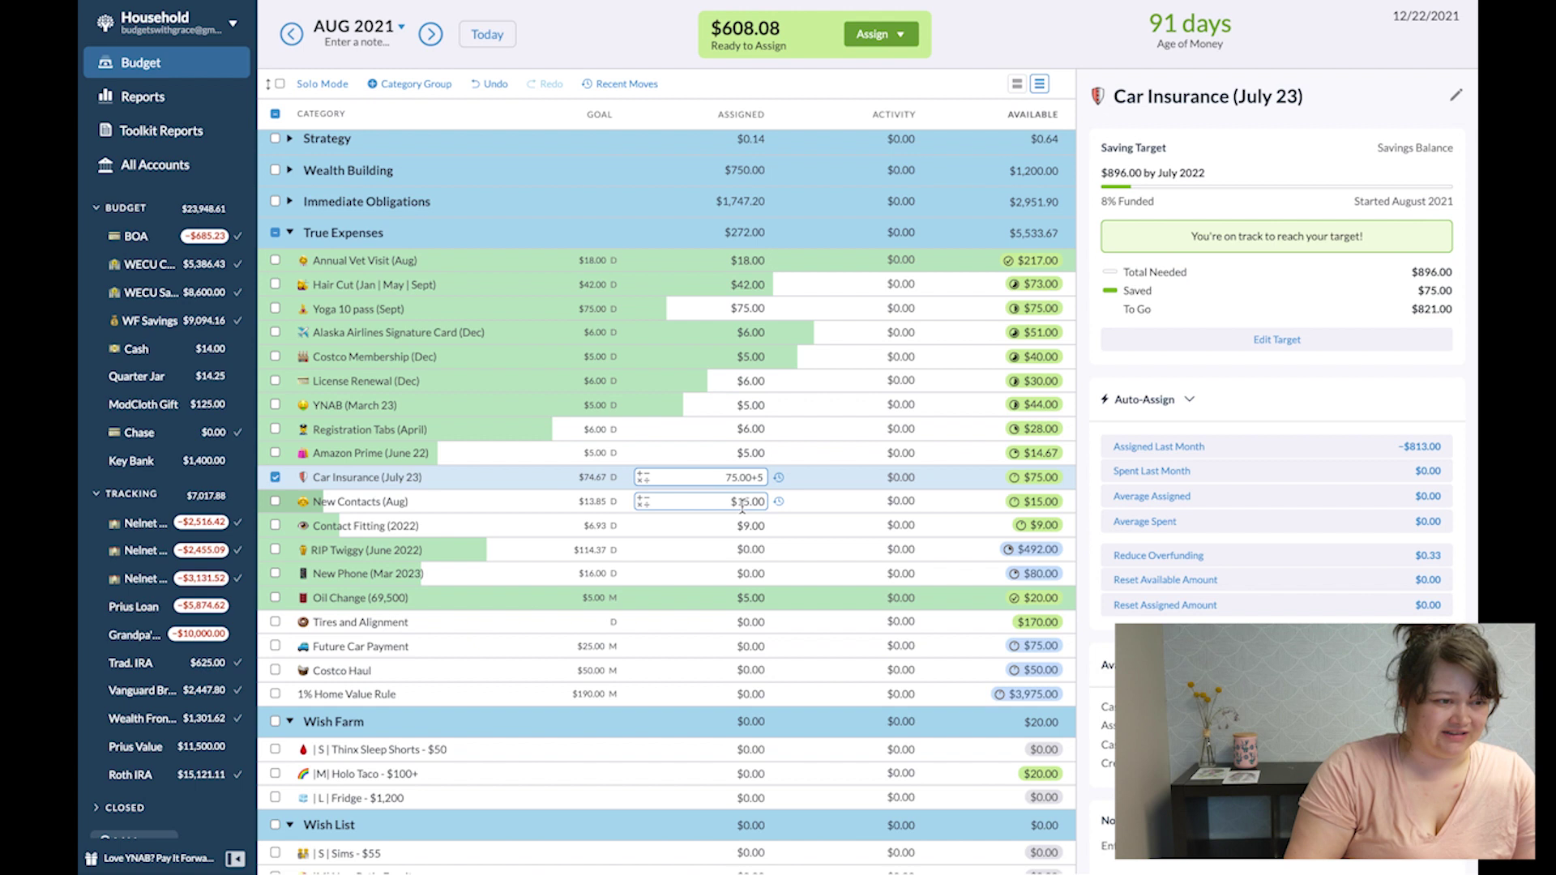
{"action": "left_click", "coordinate": [742, 502]}
{"action": "type", "text": "+2"}
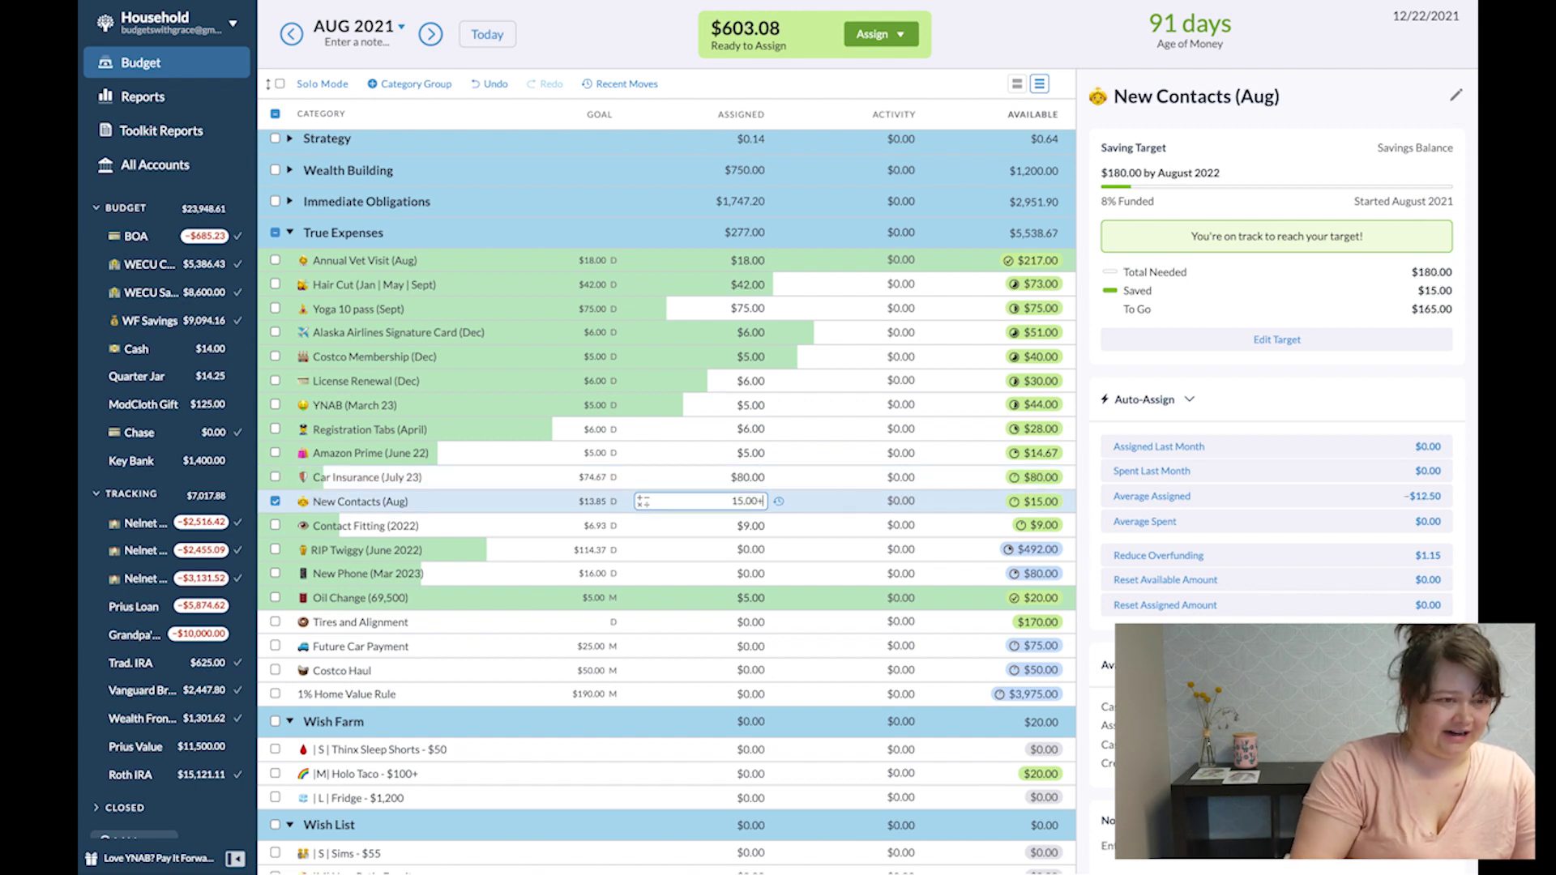
{"action": "left_click", "coordinate": [746, 527]}
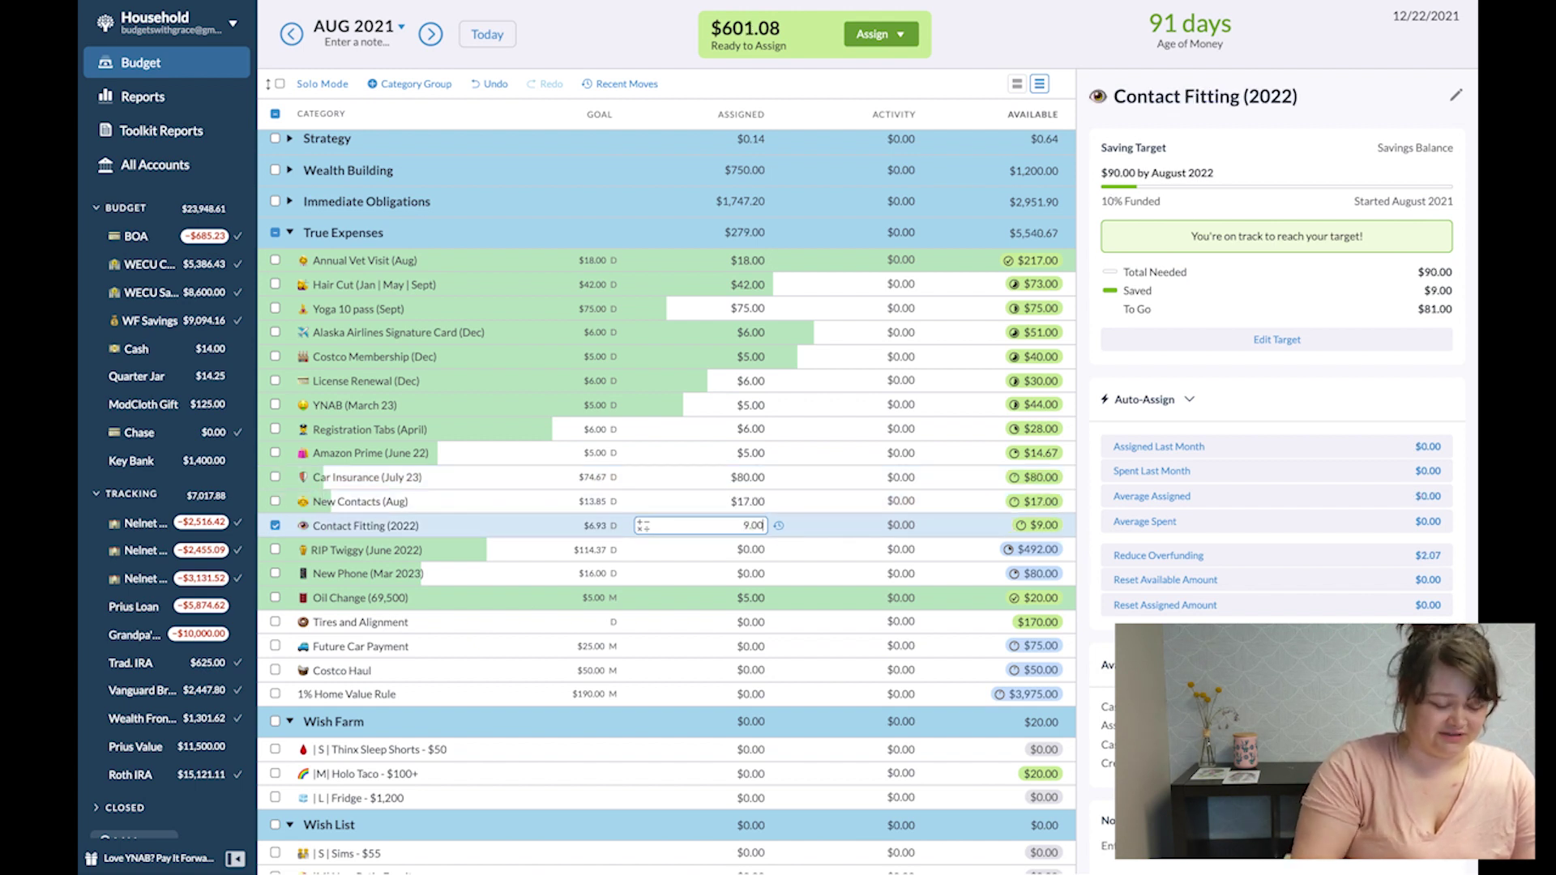
{"action": "type", "text": "+2"}
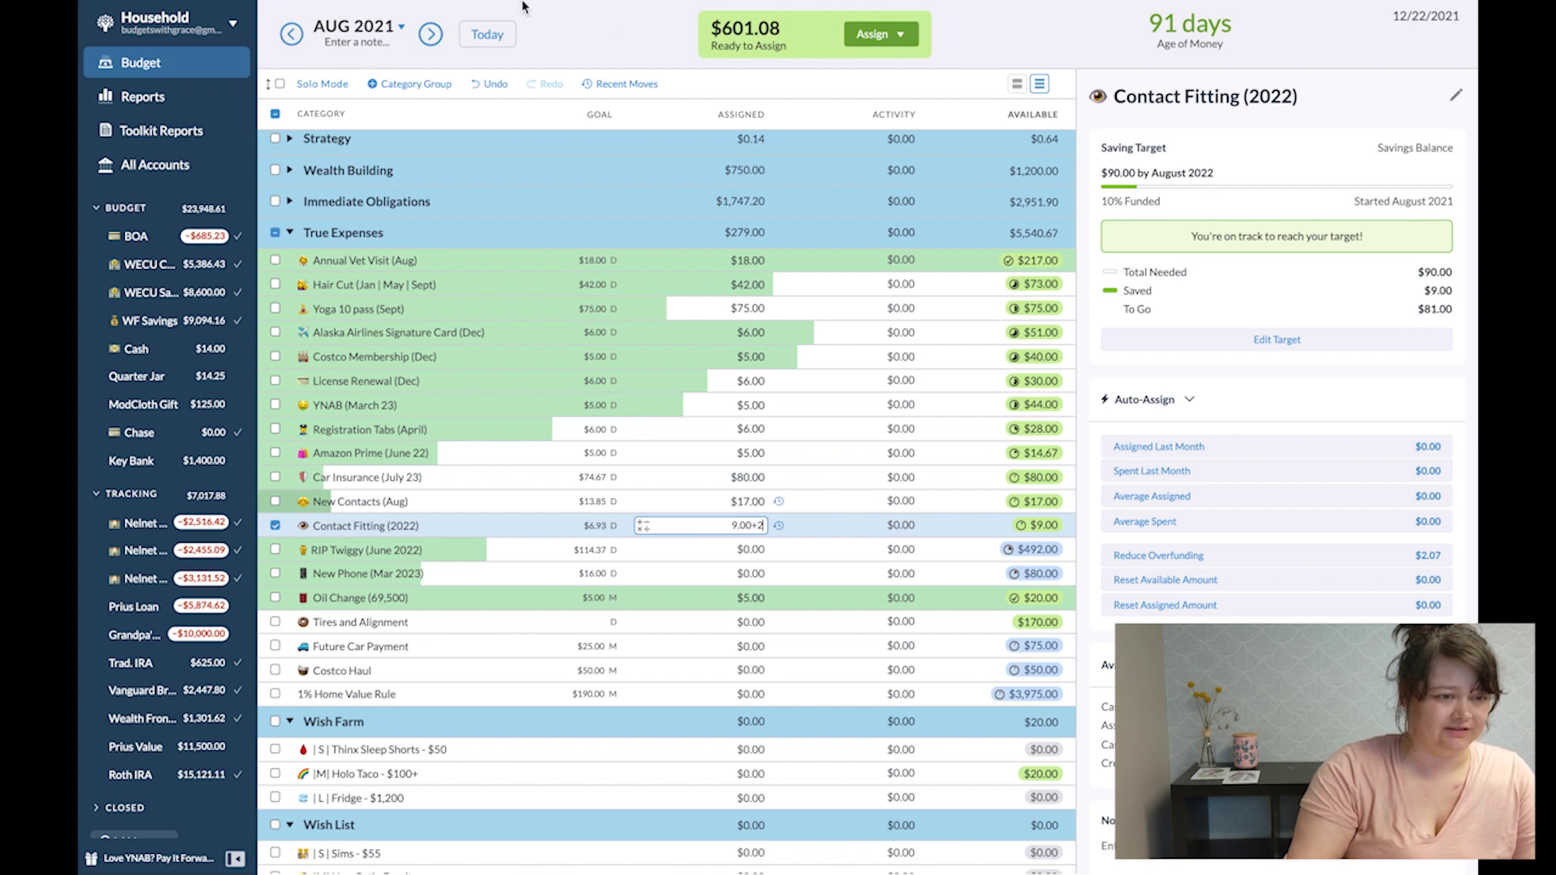
Set the August assignment for Contact Fitting (2022) to $10 and increase New Contacts (Aug) by $3.
{"action": "key", "text": "shift+Tab"}
{"action": "left_click", "coordinate": [428, 38]}
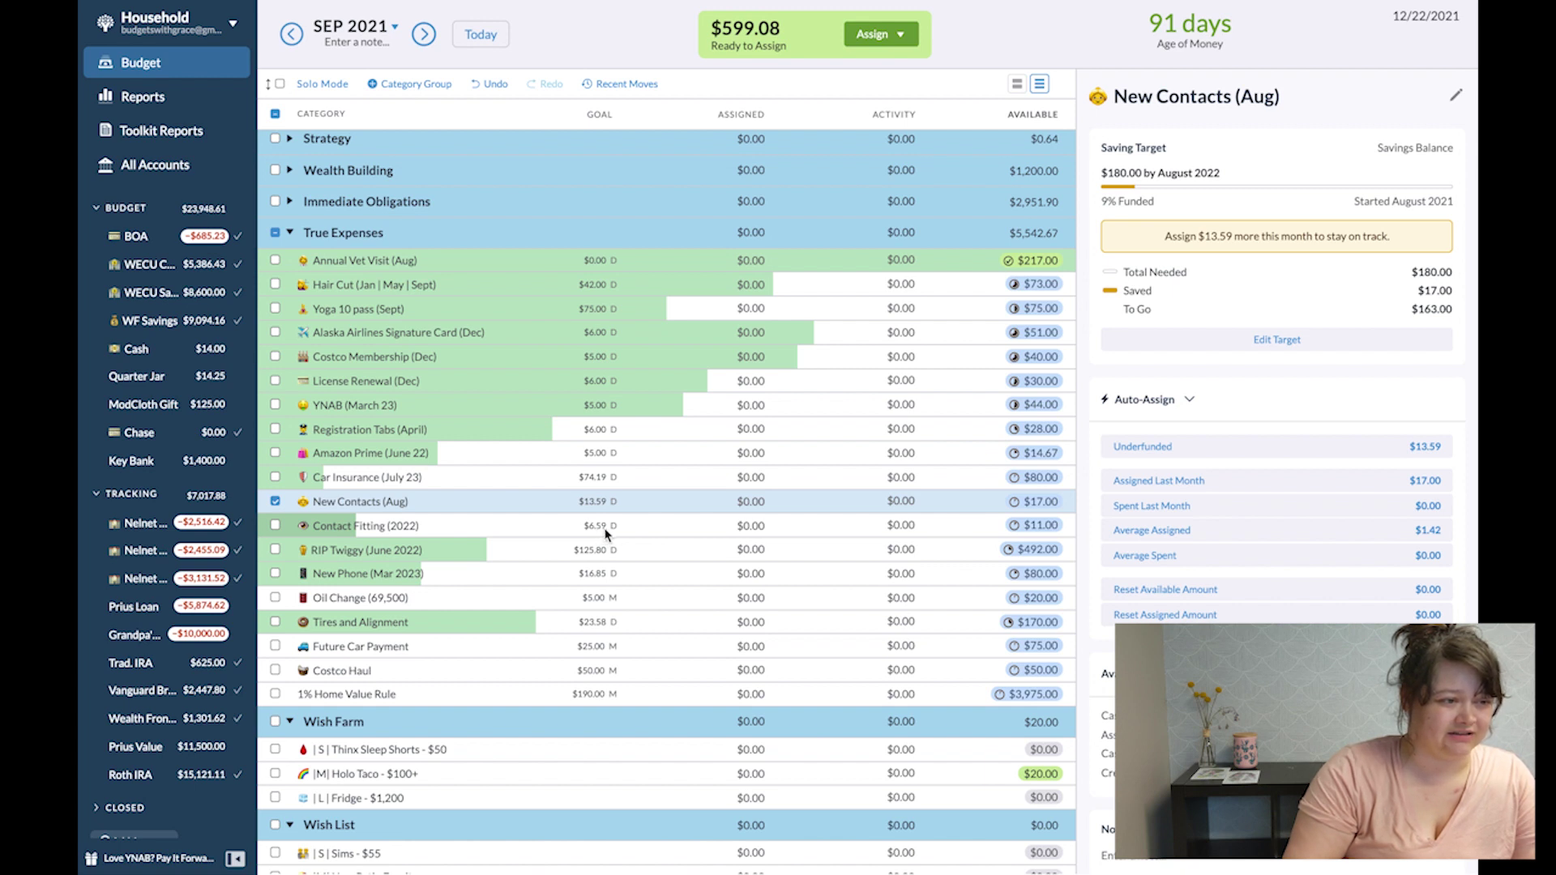
{"action": "left_click", "coordinate": [290, 35]}
{"action": "left_click", "coordinate": [749, 527]}
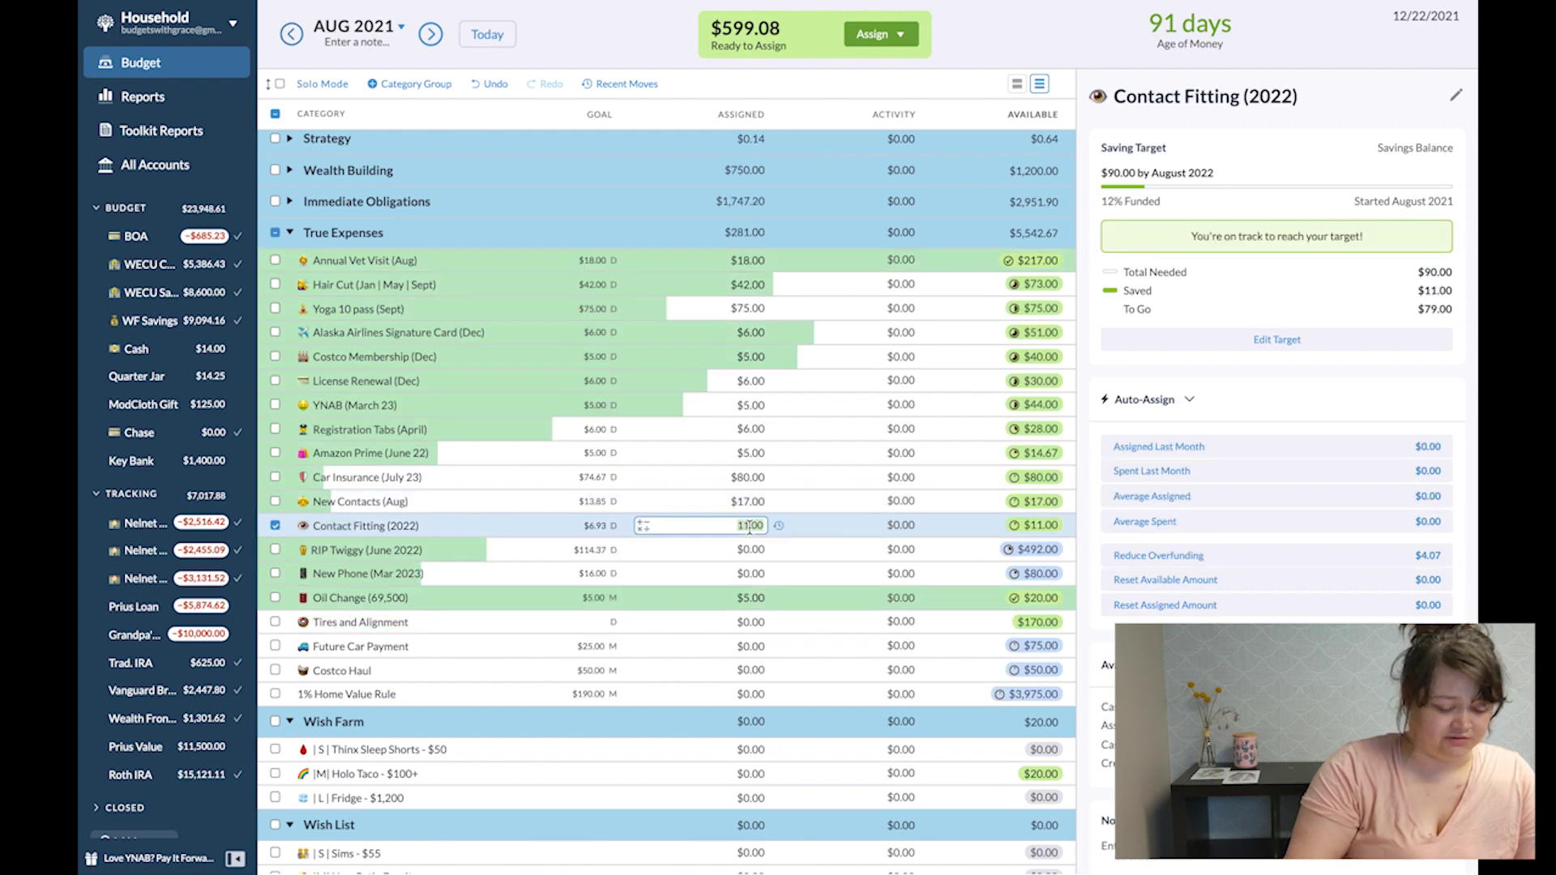
{"action": "type", "text": "10"}
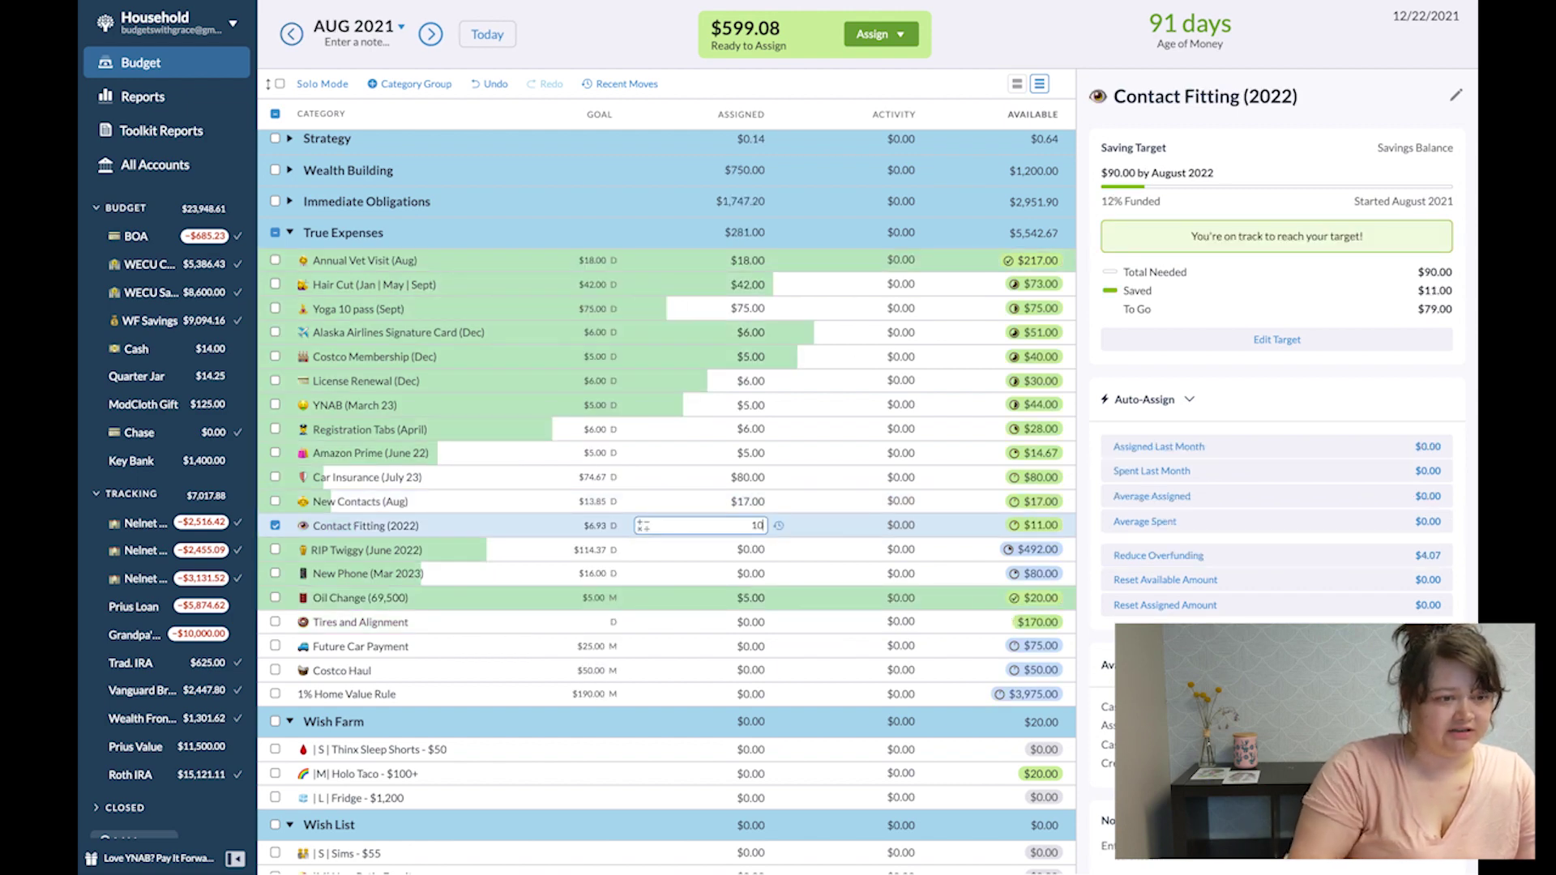
{"action": "left_click", "coordinate": [741, 501]}
{"action": "key", "text": "Right"}
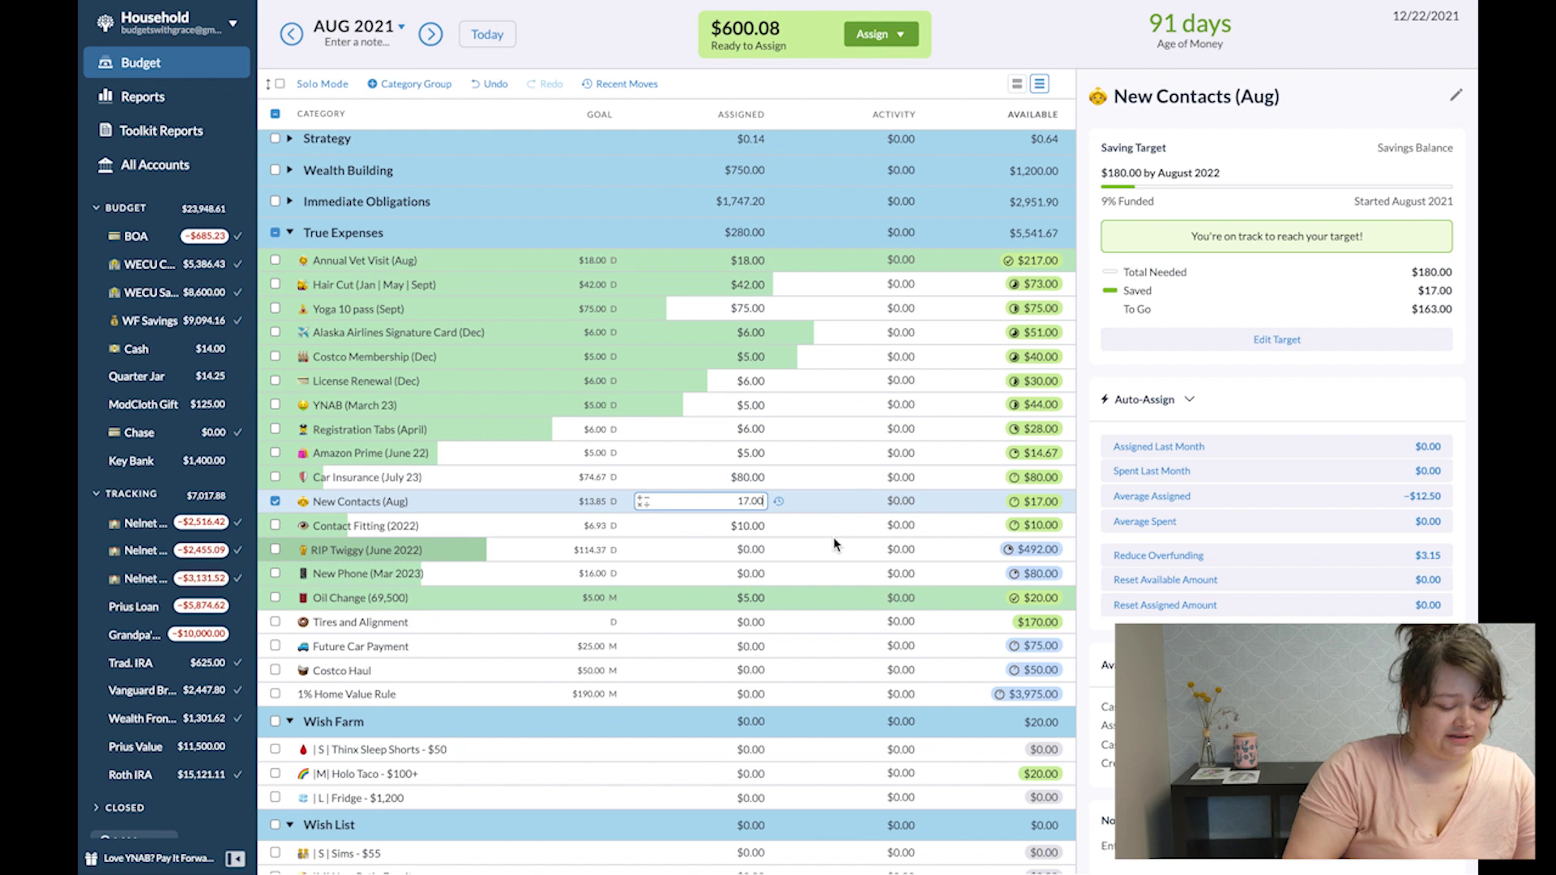
{"action": "type", "text": "3"}
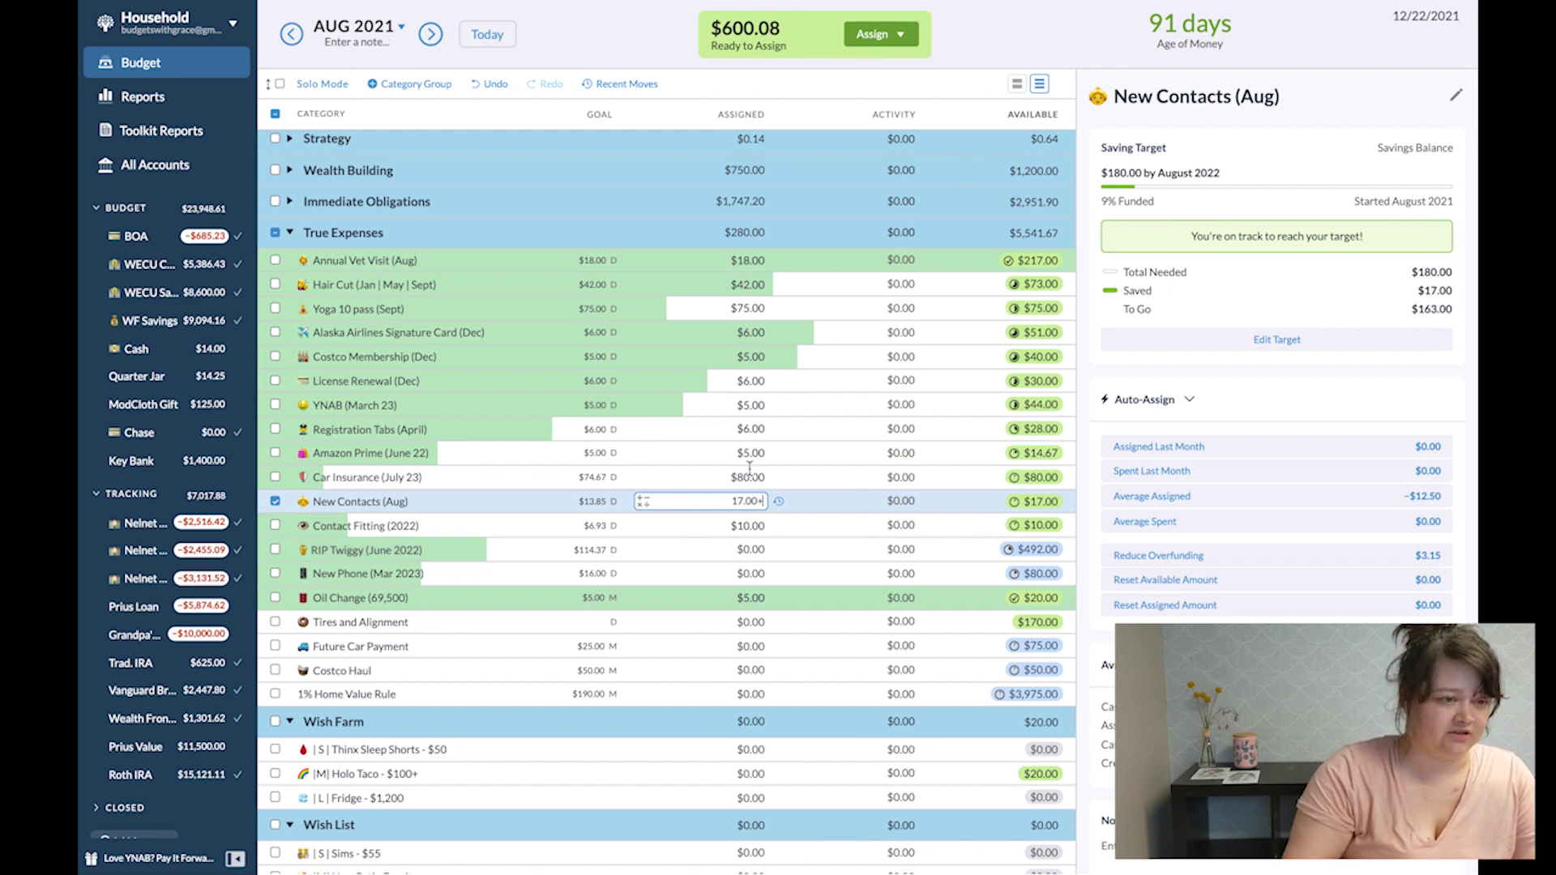
Try a $10 increase to Car Insurance (July 23) for August, check its monthly need in September, and undo the increase.
{"action": "left_click", "coordinate": [736, 478]}
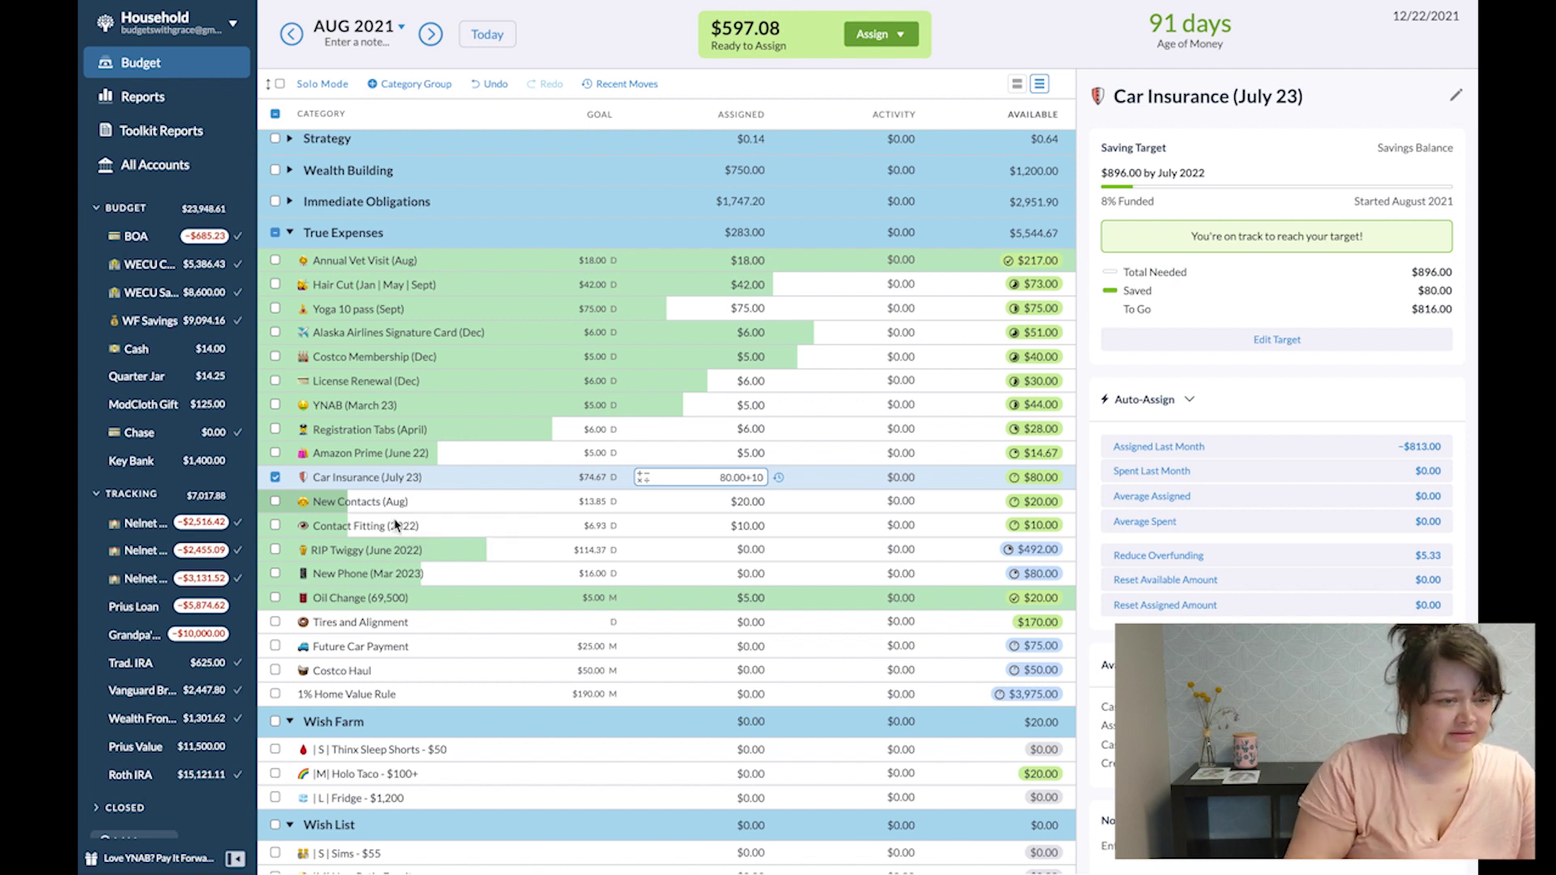
{"action": "key", "text": "Return"}
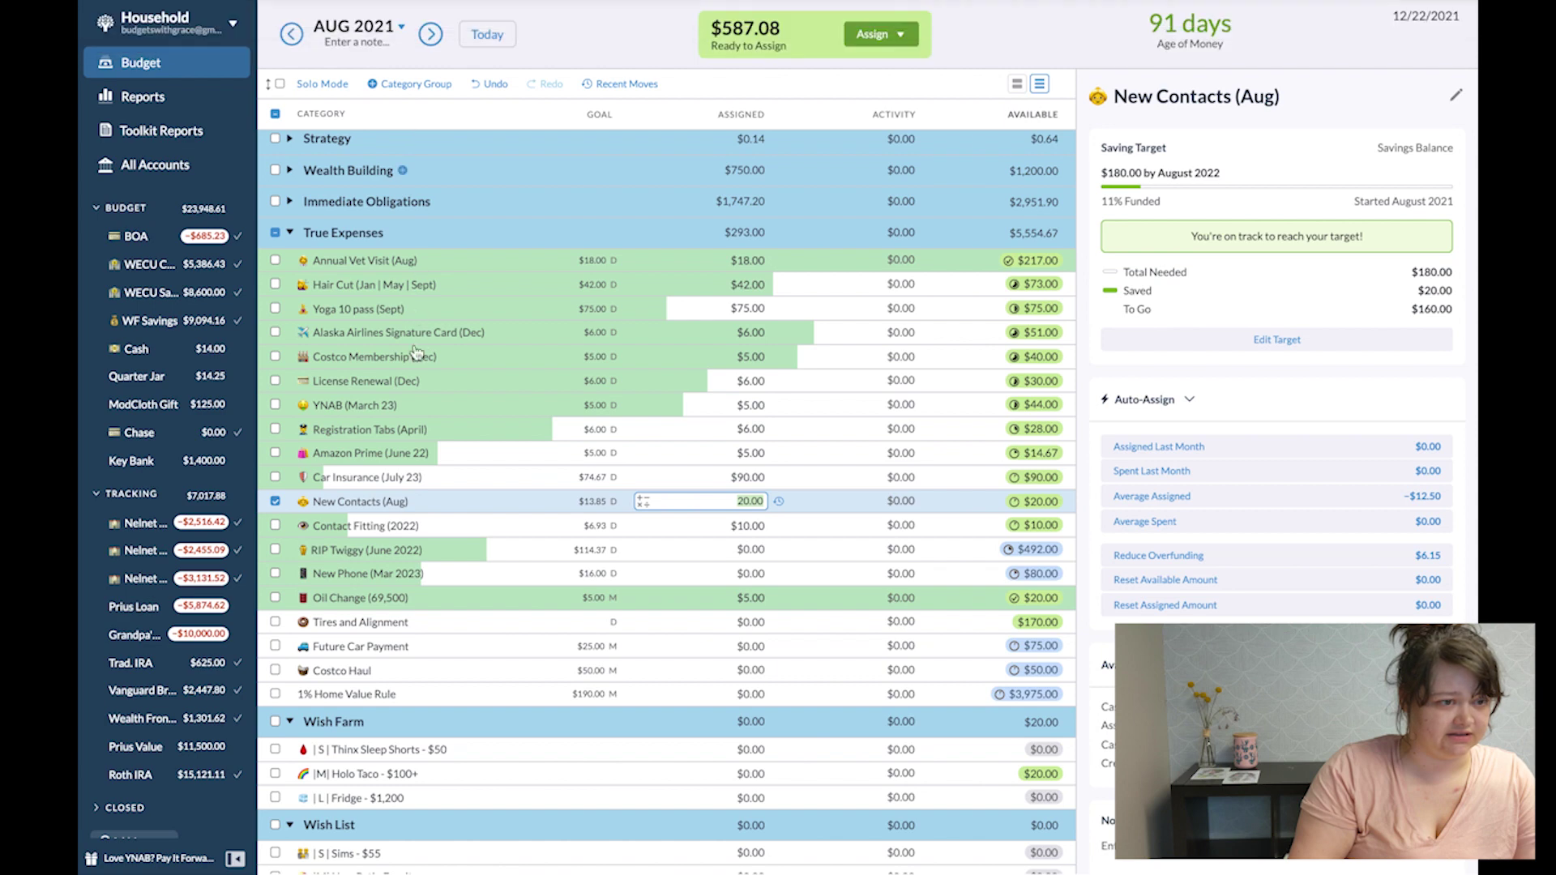
{"action": "key", "text": "Escape"}
{"action": "left_click", "coordinate": [424, 33]}
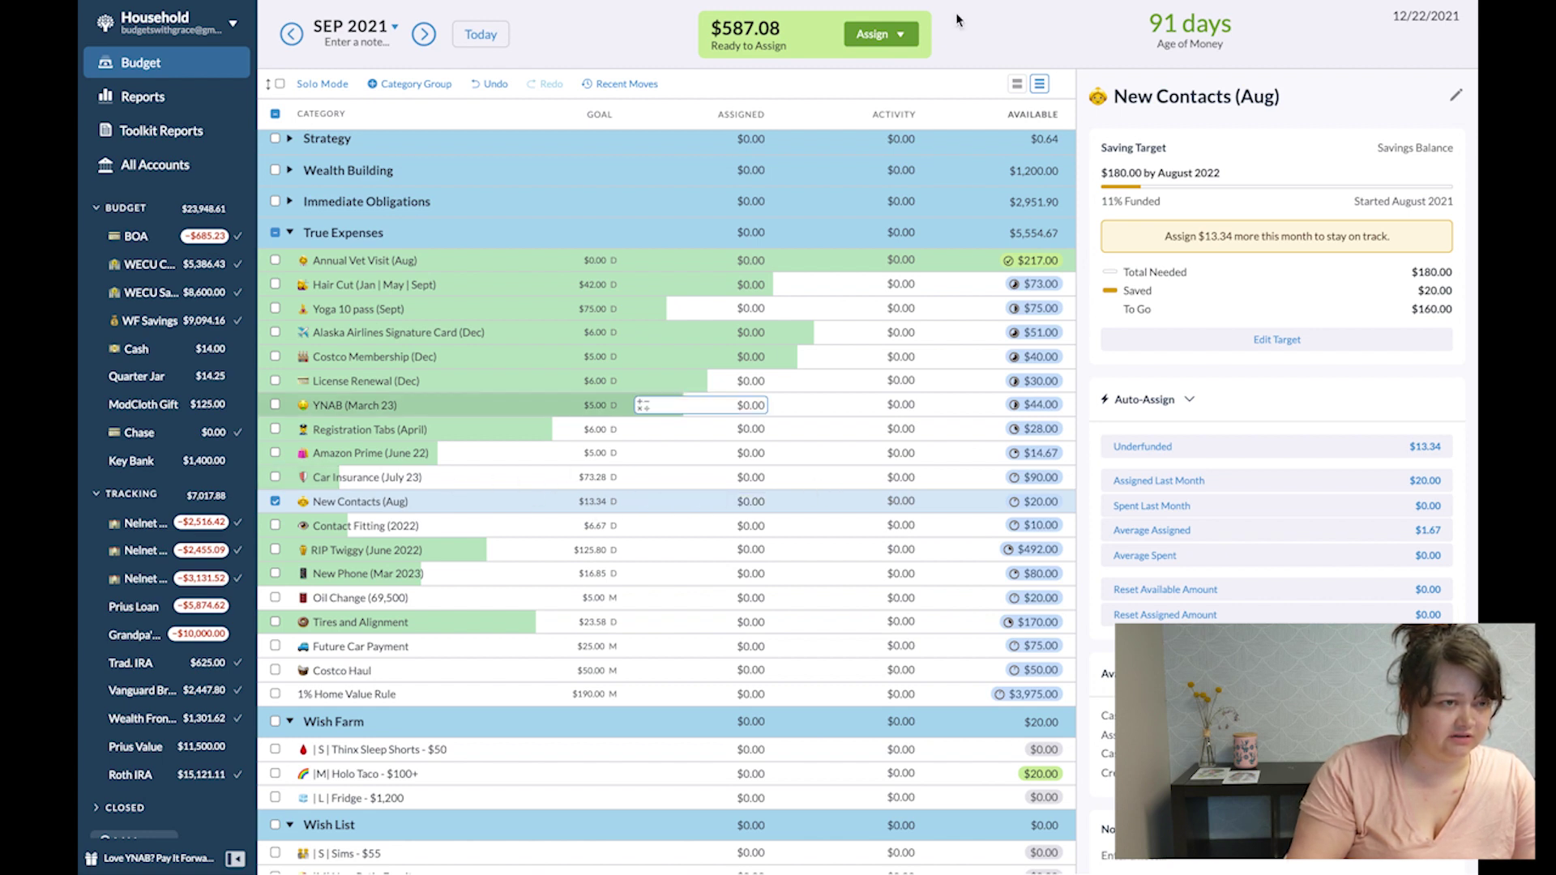
{"action": "left_click", "coordinate": [494, 84]}
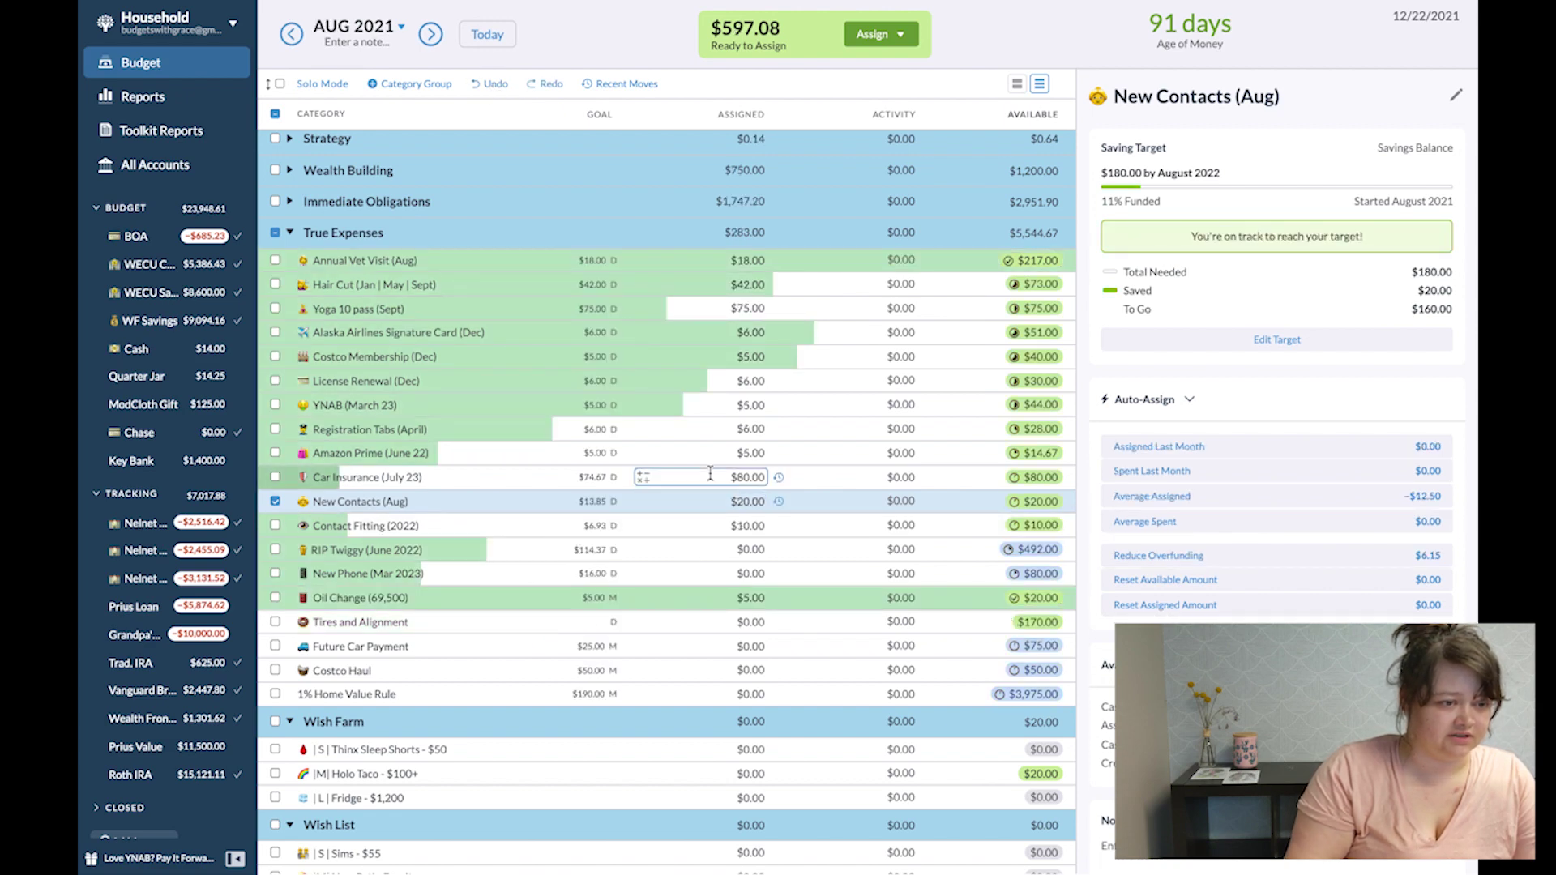
Increase the August assignments by $5 for Car Insurance (July 23) and $3 for New Contacts (Aug).
{"action": "left_click", "coordinate": [721, 477]}
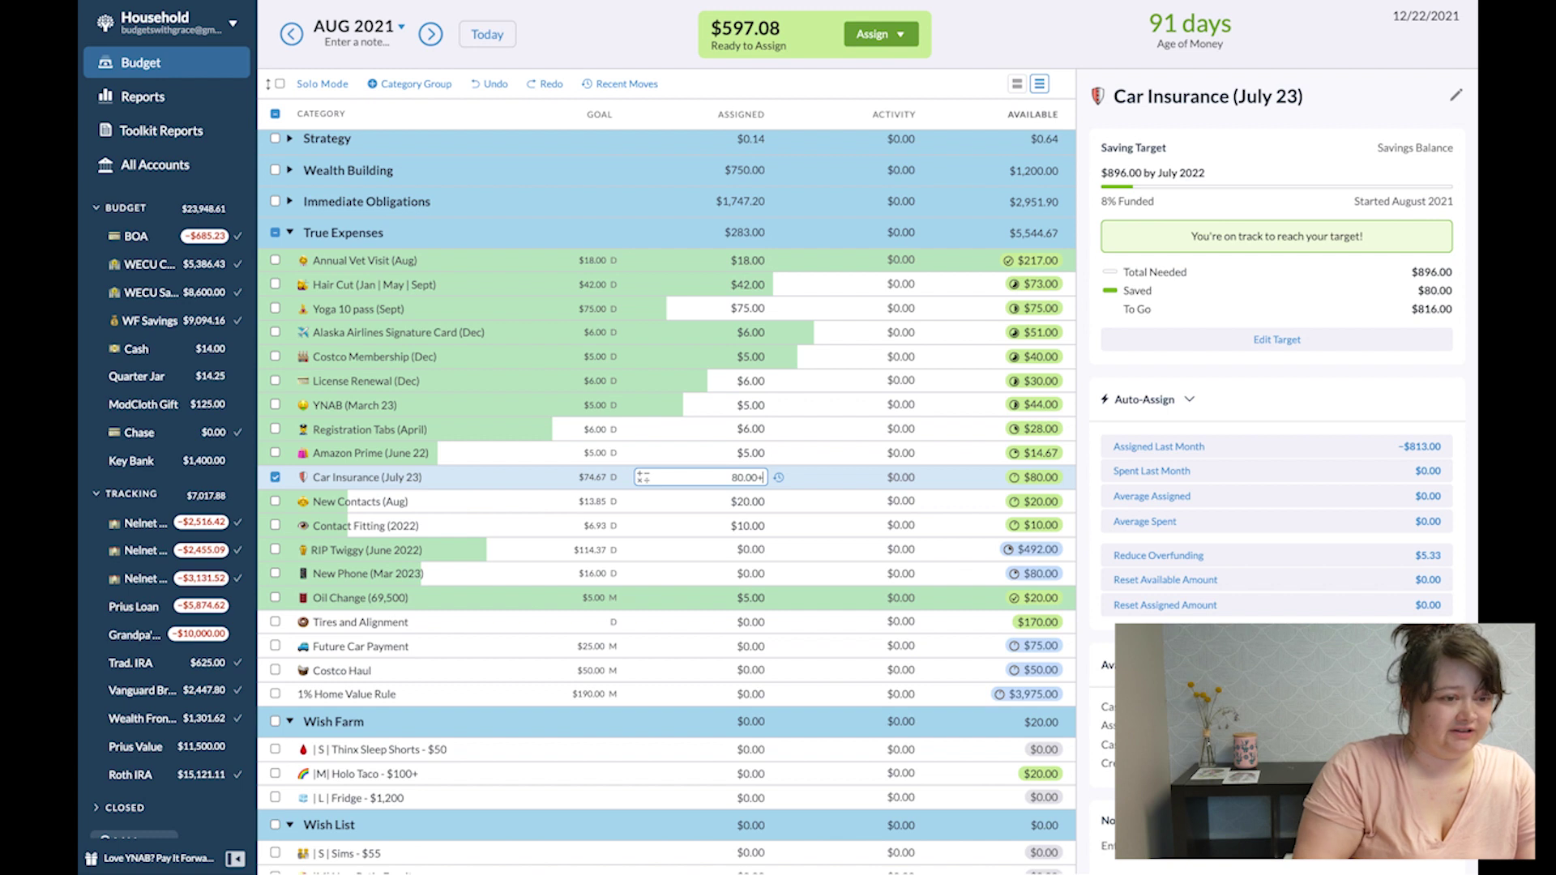
{"action": "type", "text": "+5"}
{"action": "left_click", "coordinate": [752, 502]}
{"action": "type", "text": "+"}
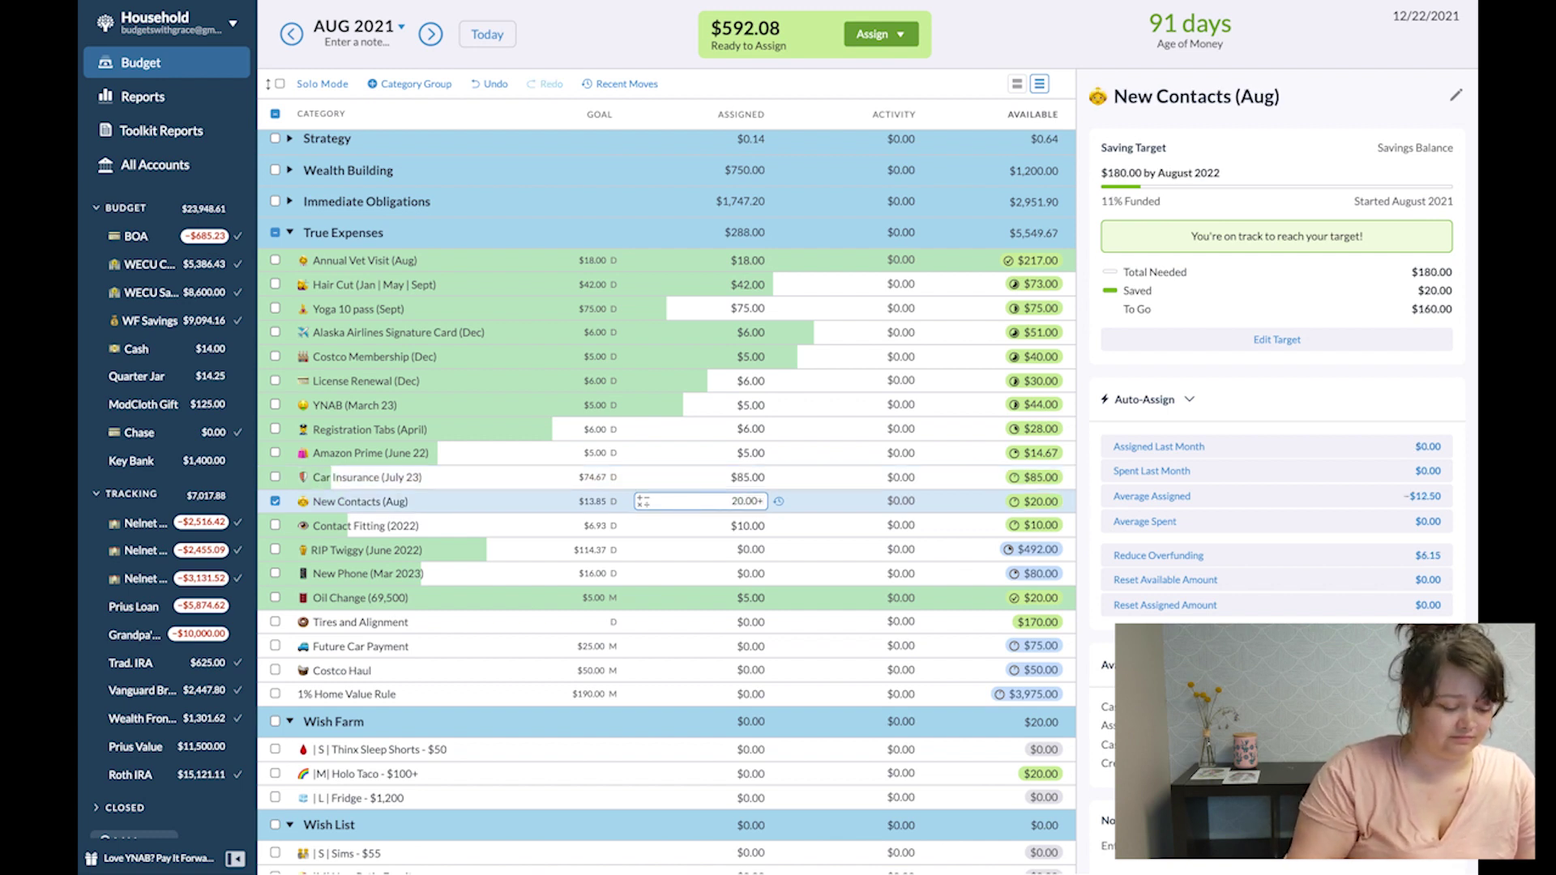
{"action": "type", "text": "3"}
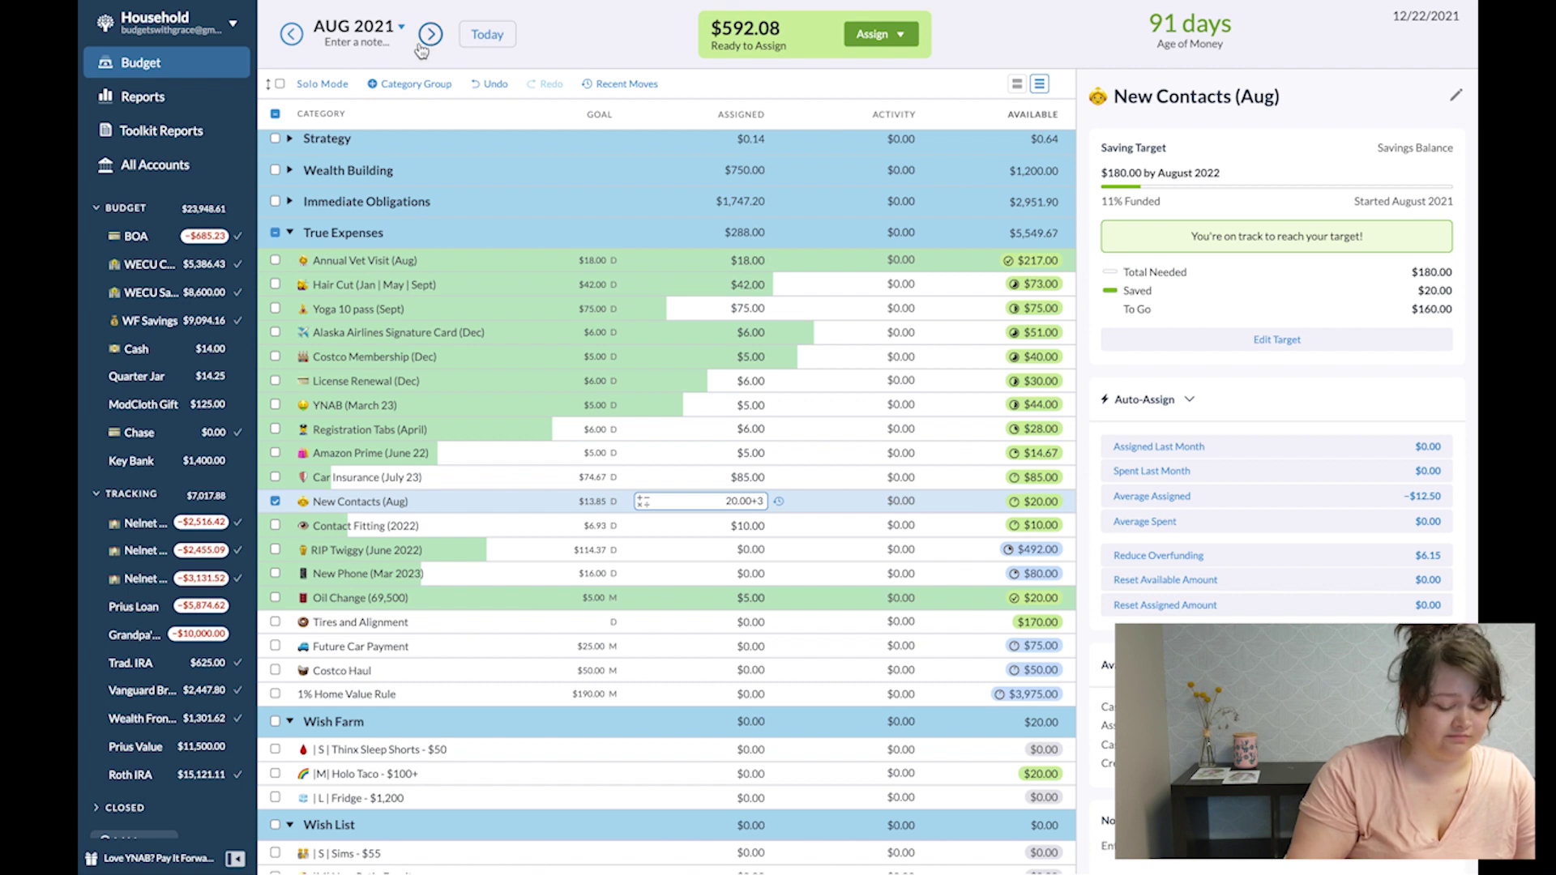
{"action": "key", "text": "Return"}
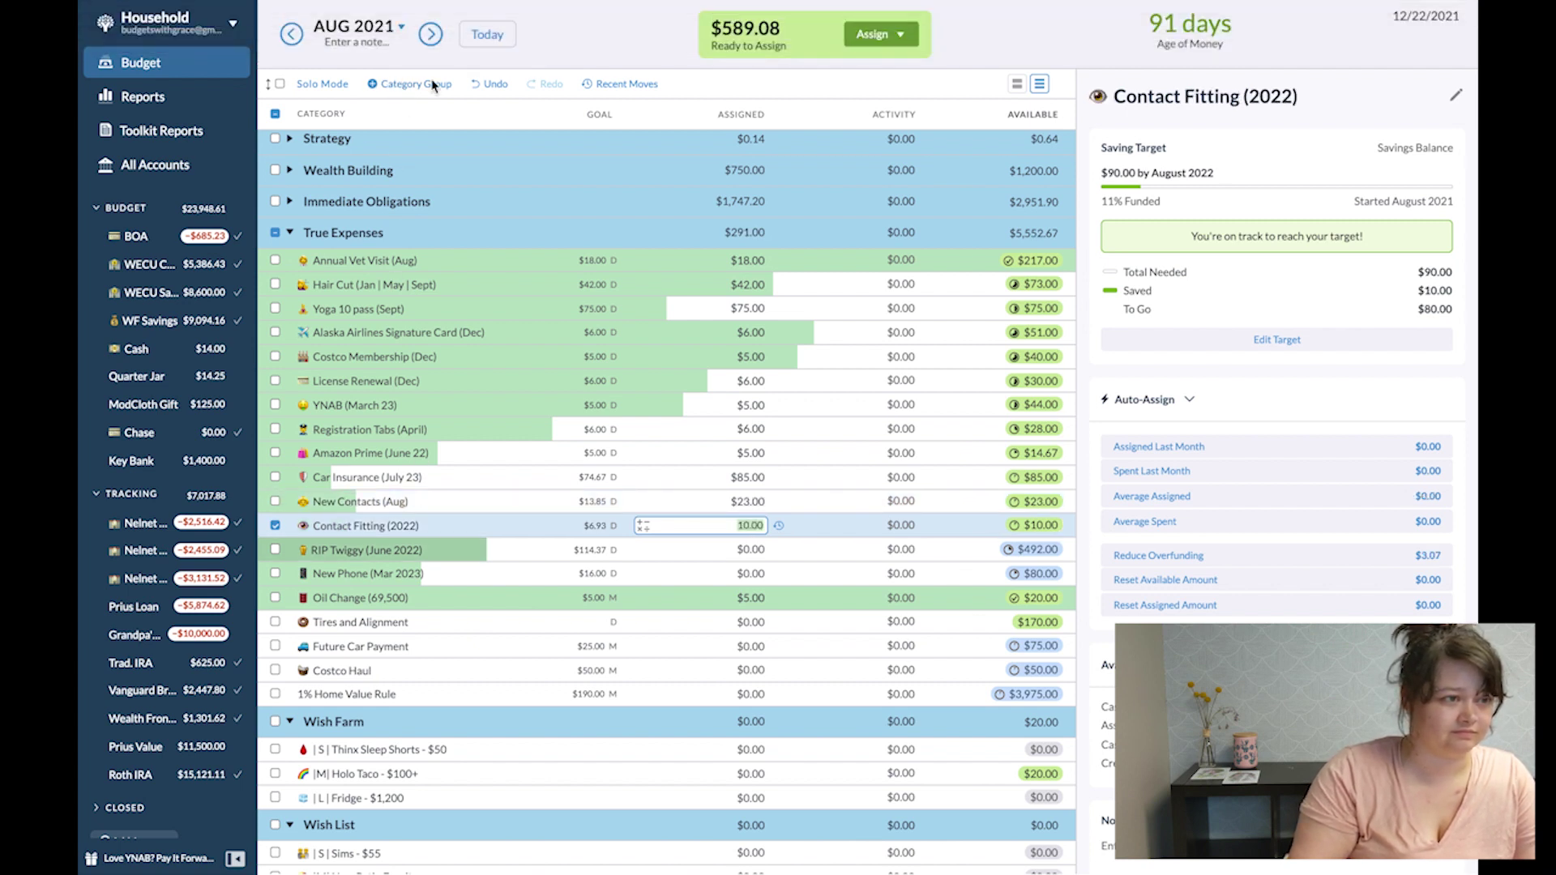
Check the monthly amounts needed in September 2021 and increase New Contacts (Aug) by $1 for August.
{"action": "left_click", "coordinate": [430, 38]}
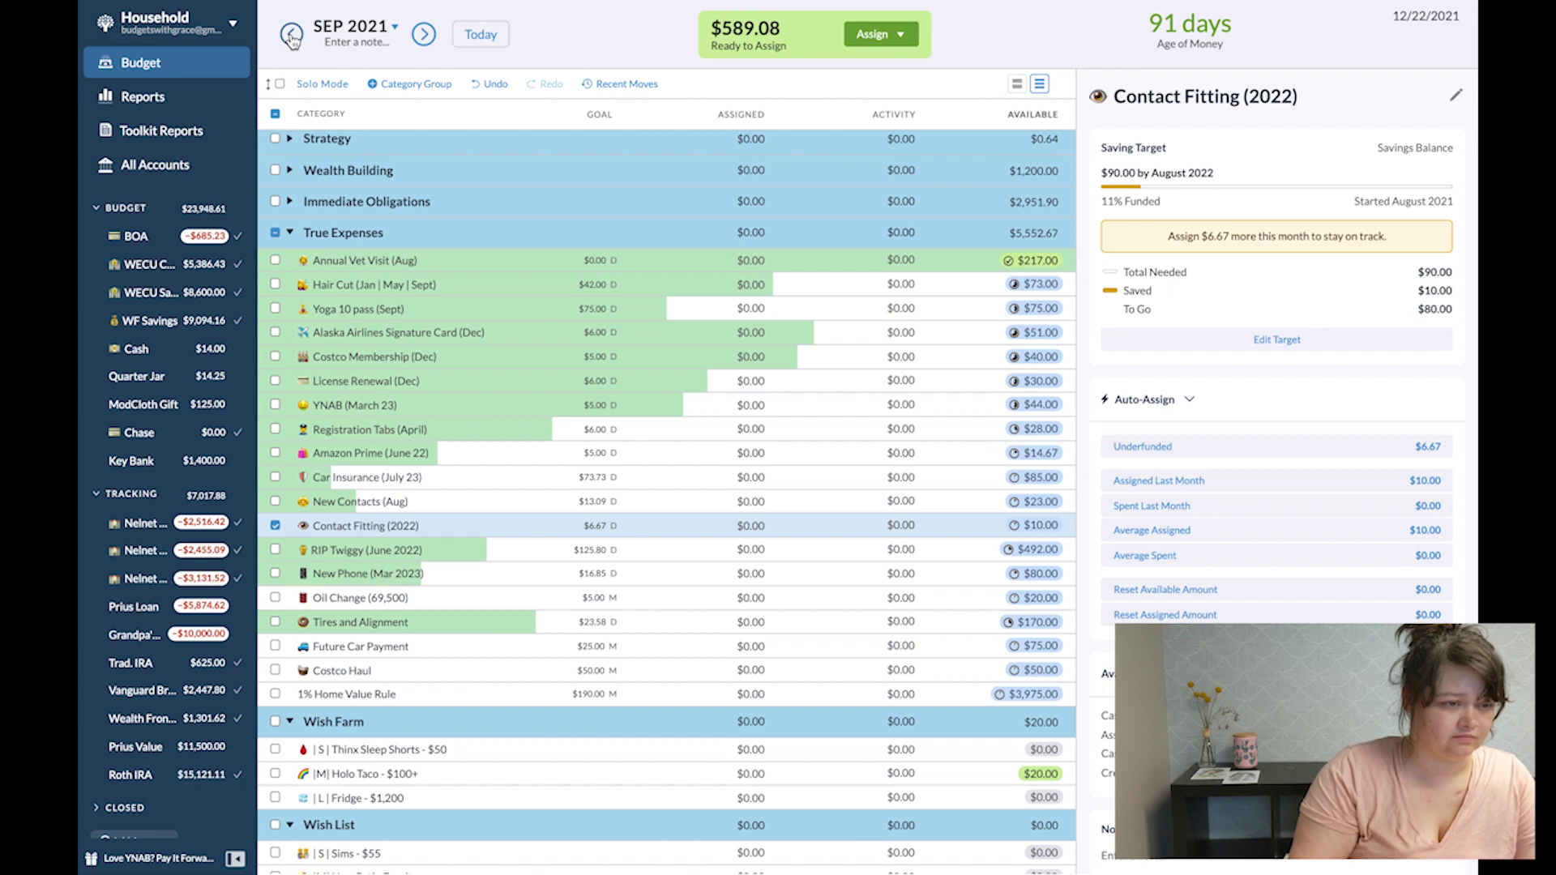
{"action": "left_click", "coordinate": [291, 36]}
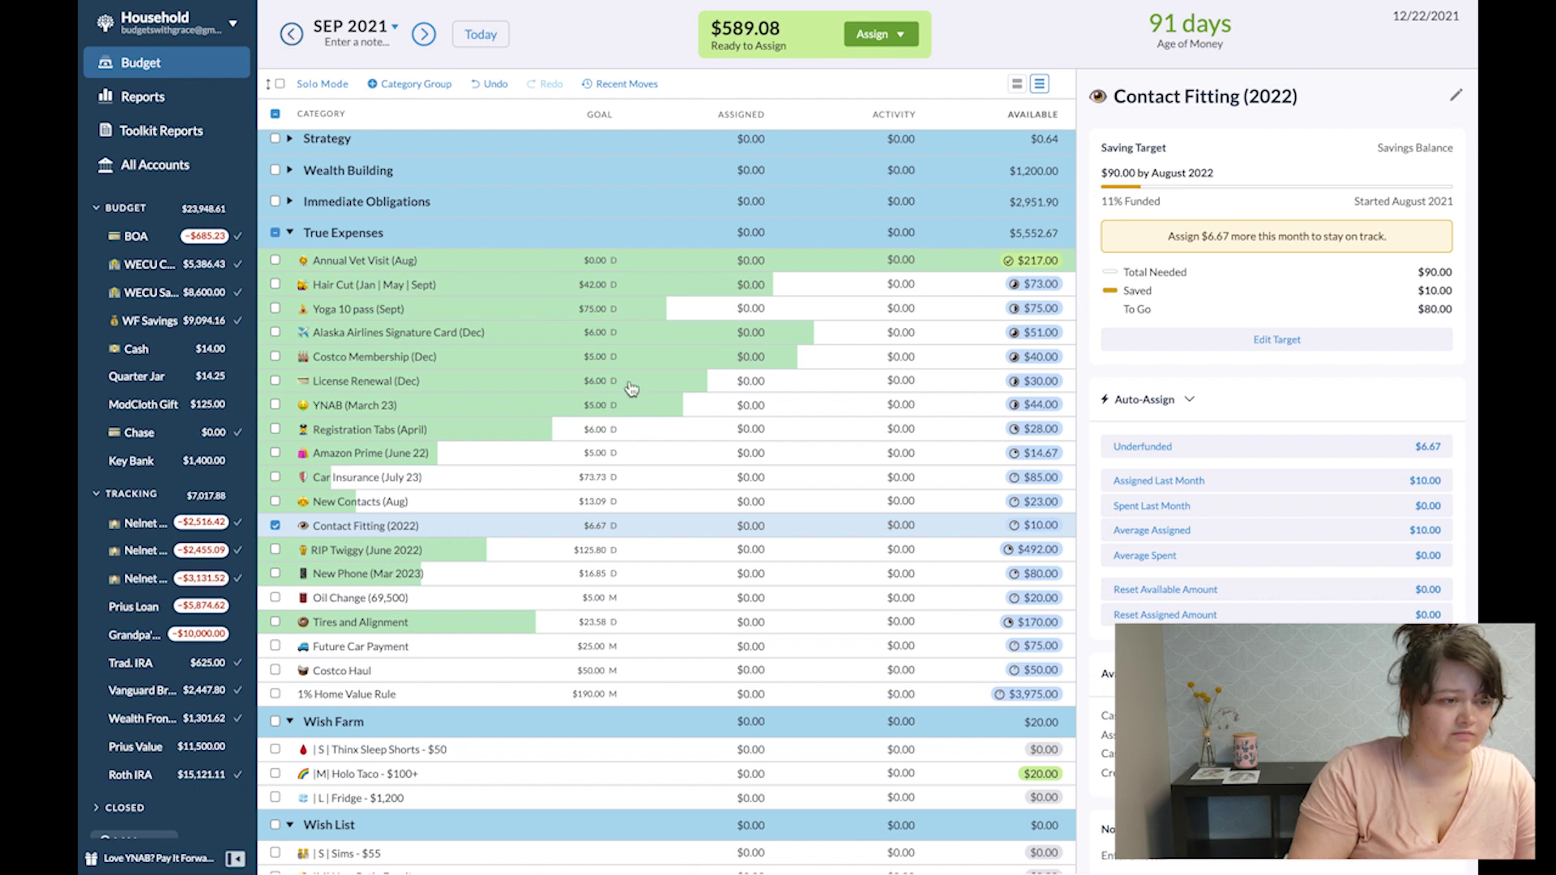
{"action": "left_click", "coordinate": [646, 525]}
{"action": "key", "text": "Up"}
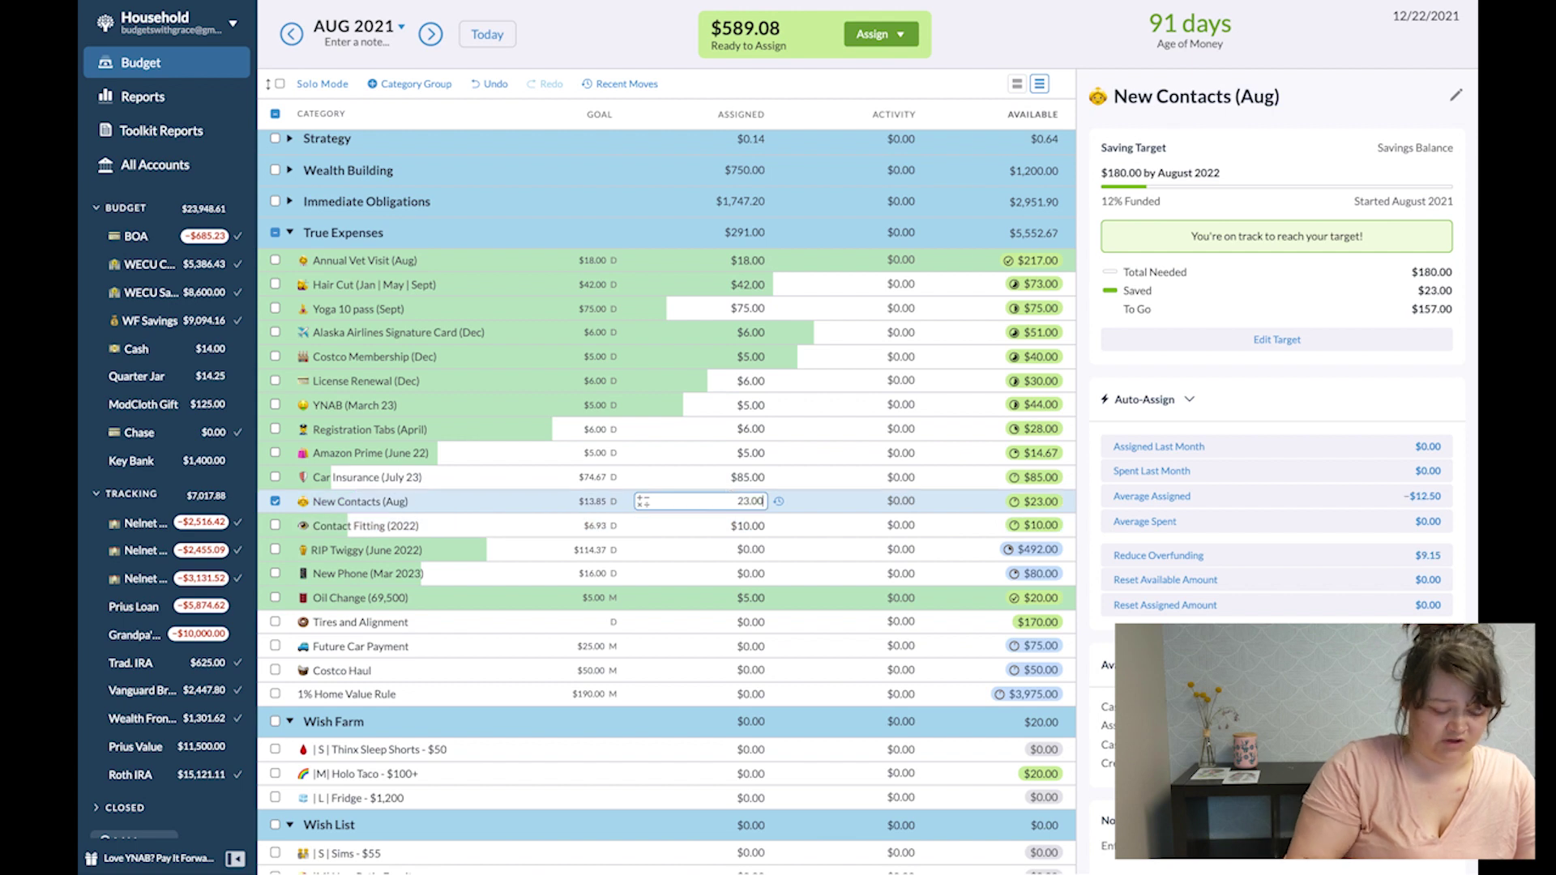
{"action": "type", "text": "+1"}
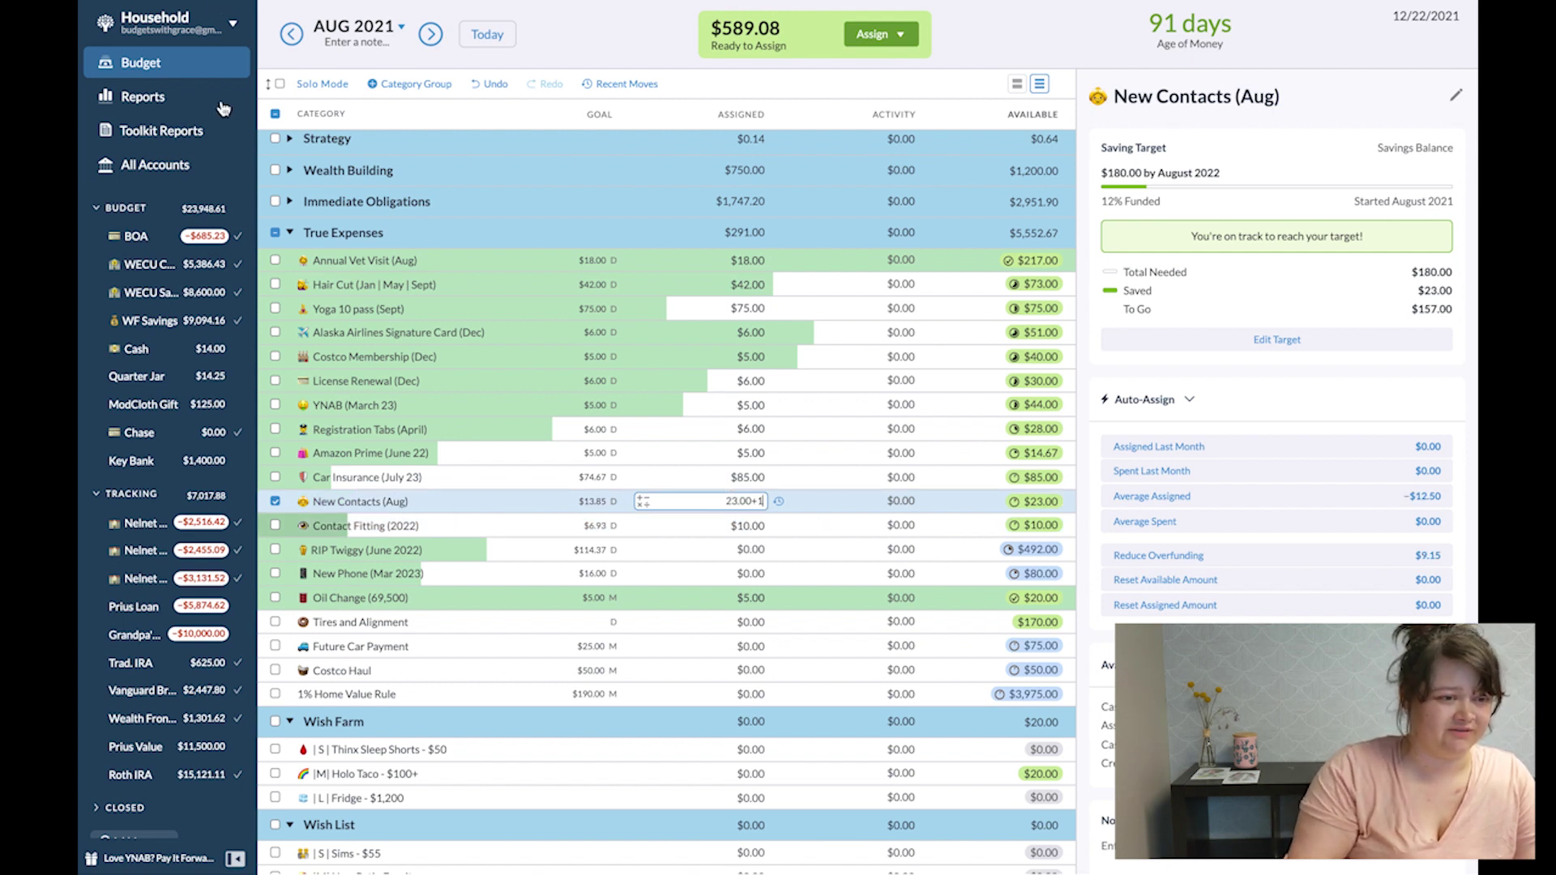
{"action": "key", "text": "Return"}
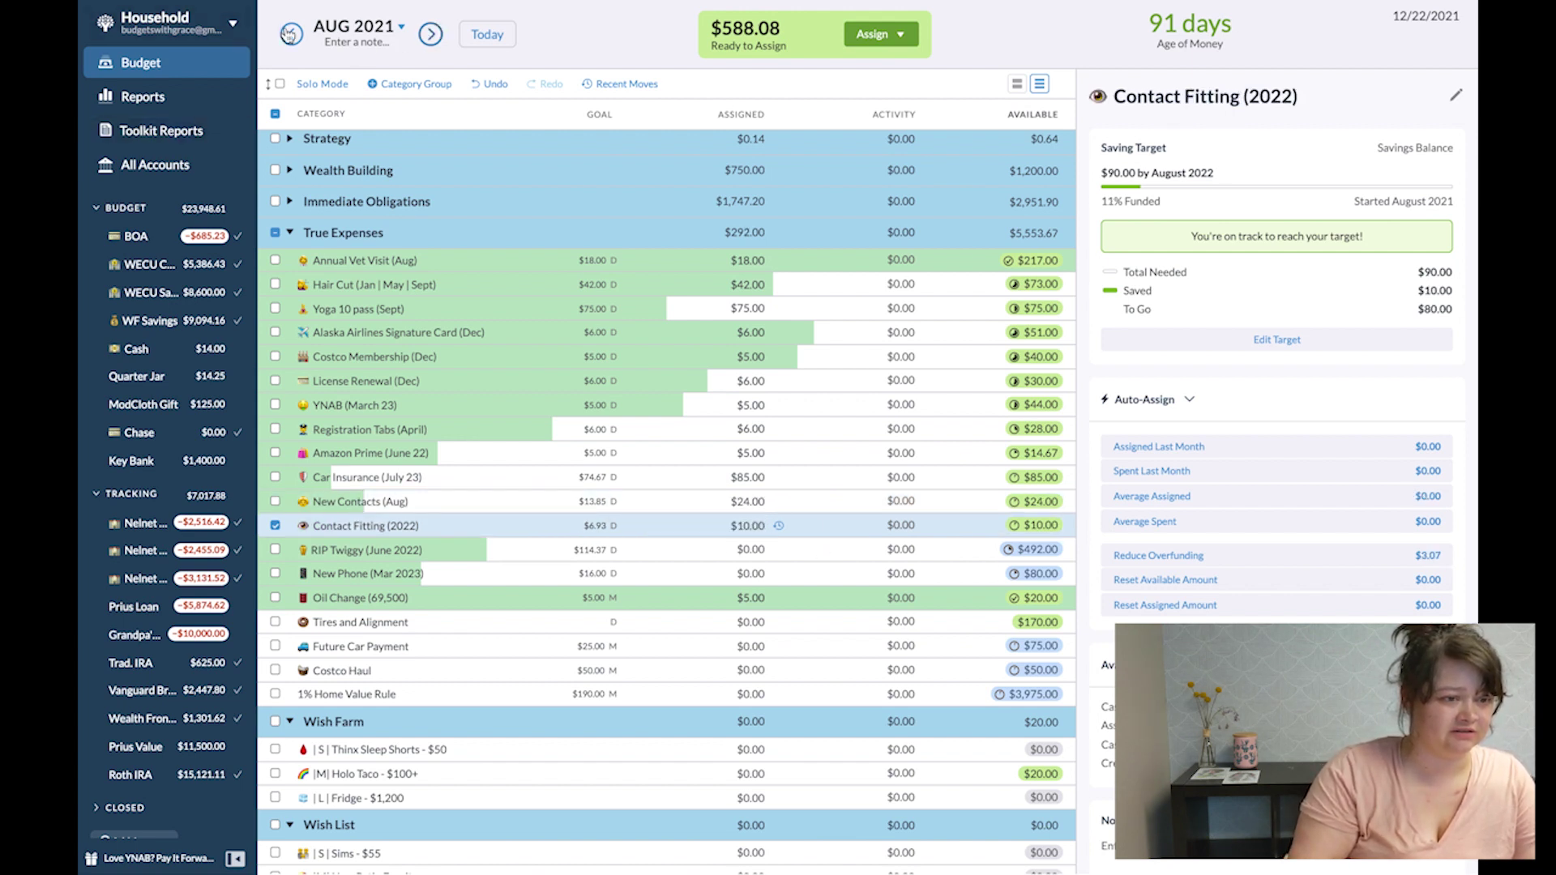
Review the September 2021 monthly needs again and reduce the August assignment for Car Insurance (July 23) by $3.
{"action": "left_click", "coordinate": [289, 34]}
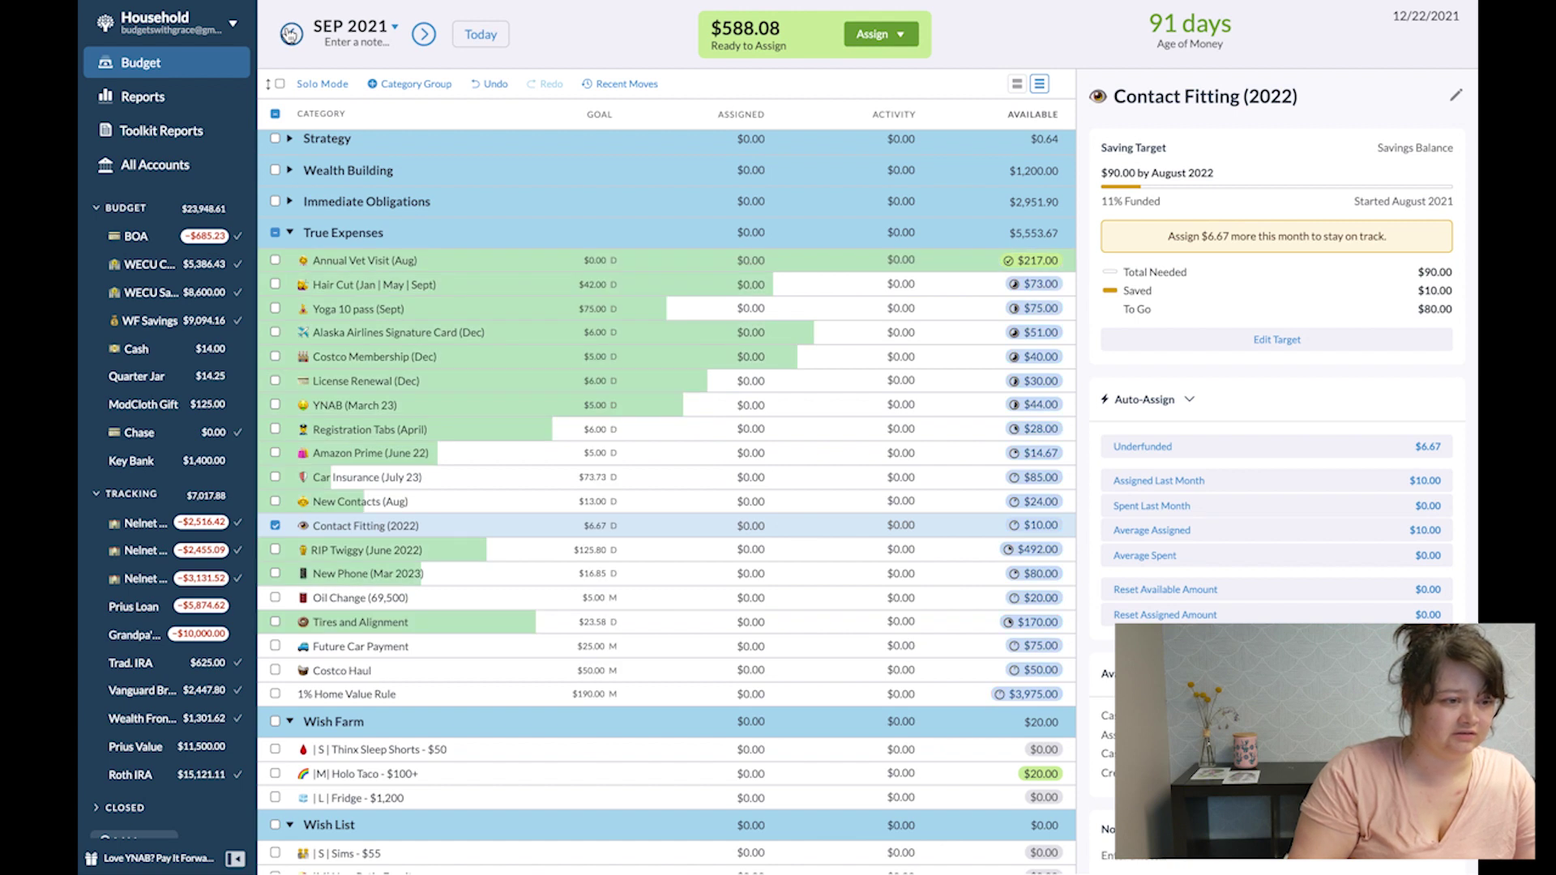
{"action": "left_click", "coordinate": [339, 505]}
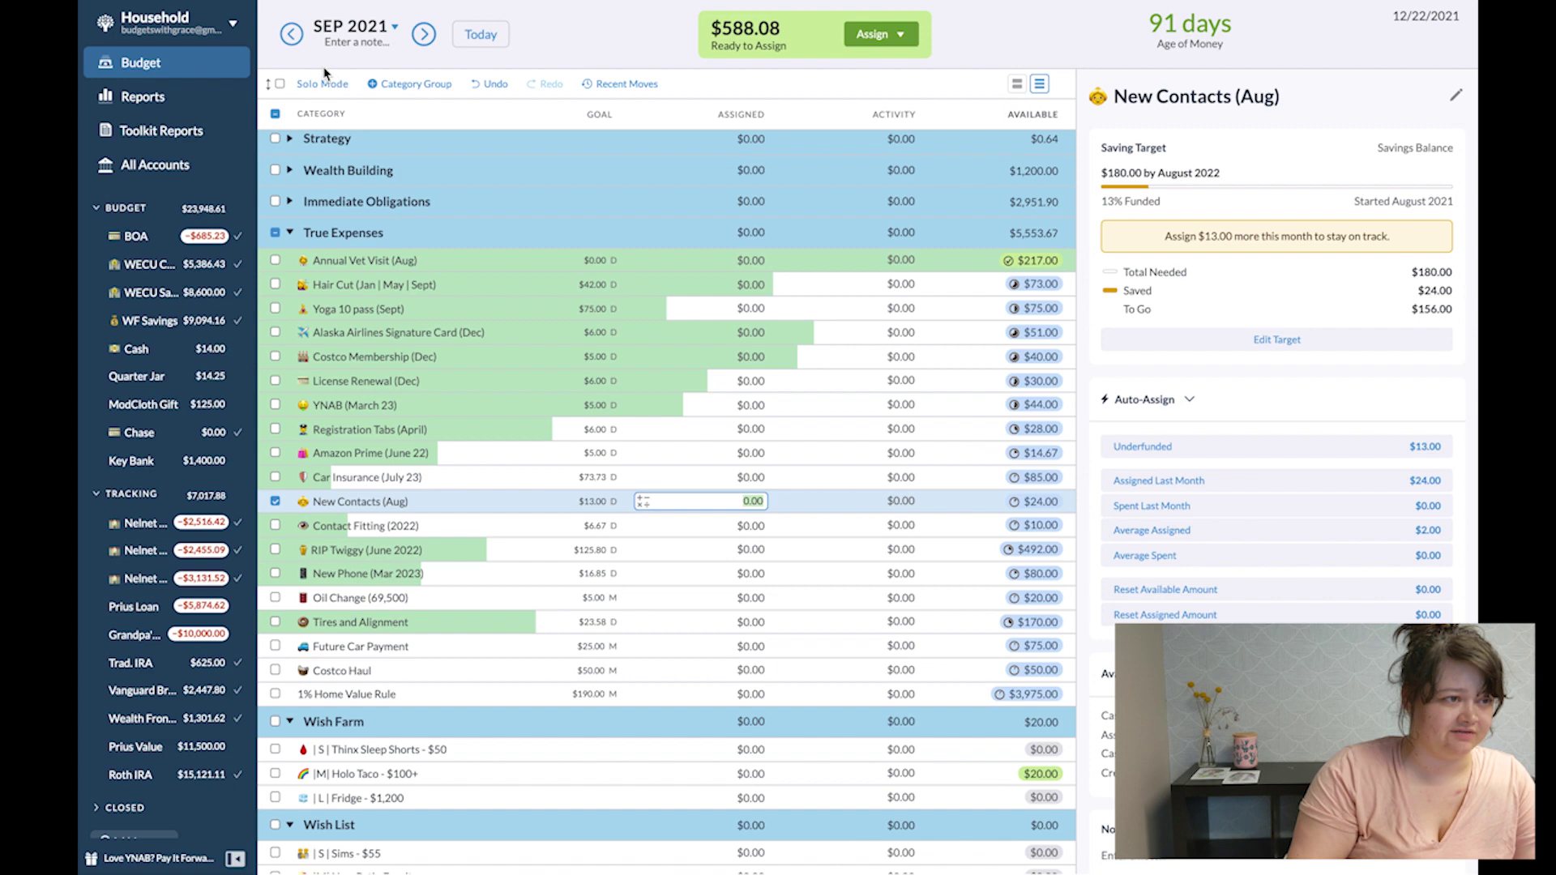
{"action": "key", "text": "Escape"}
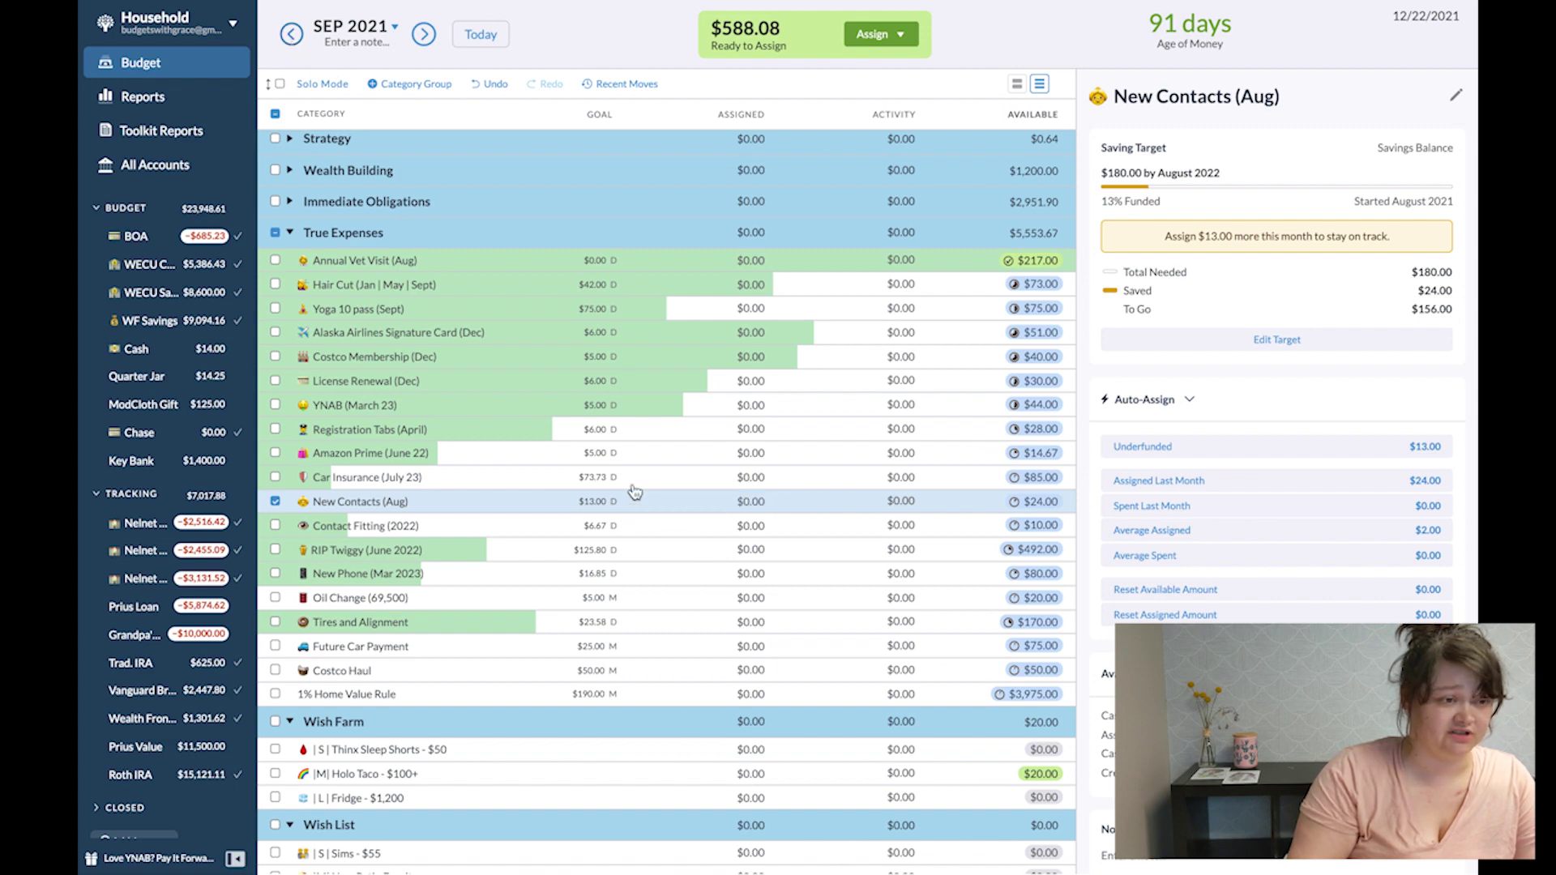
{"action": "left_click", "coordinate": [664, 478]}
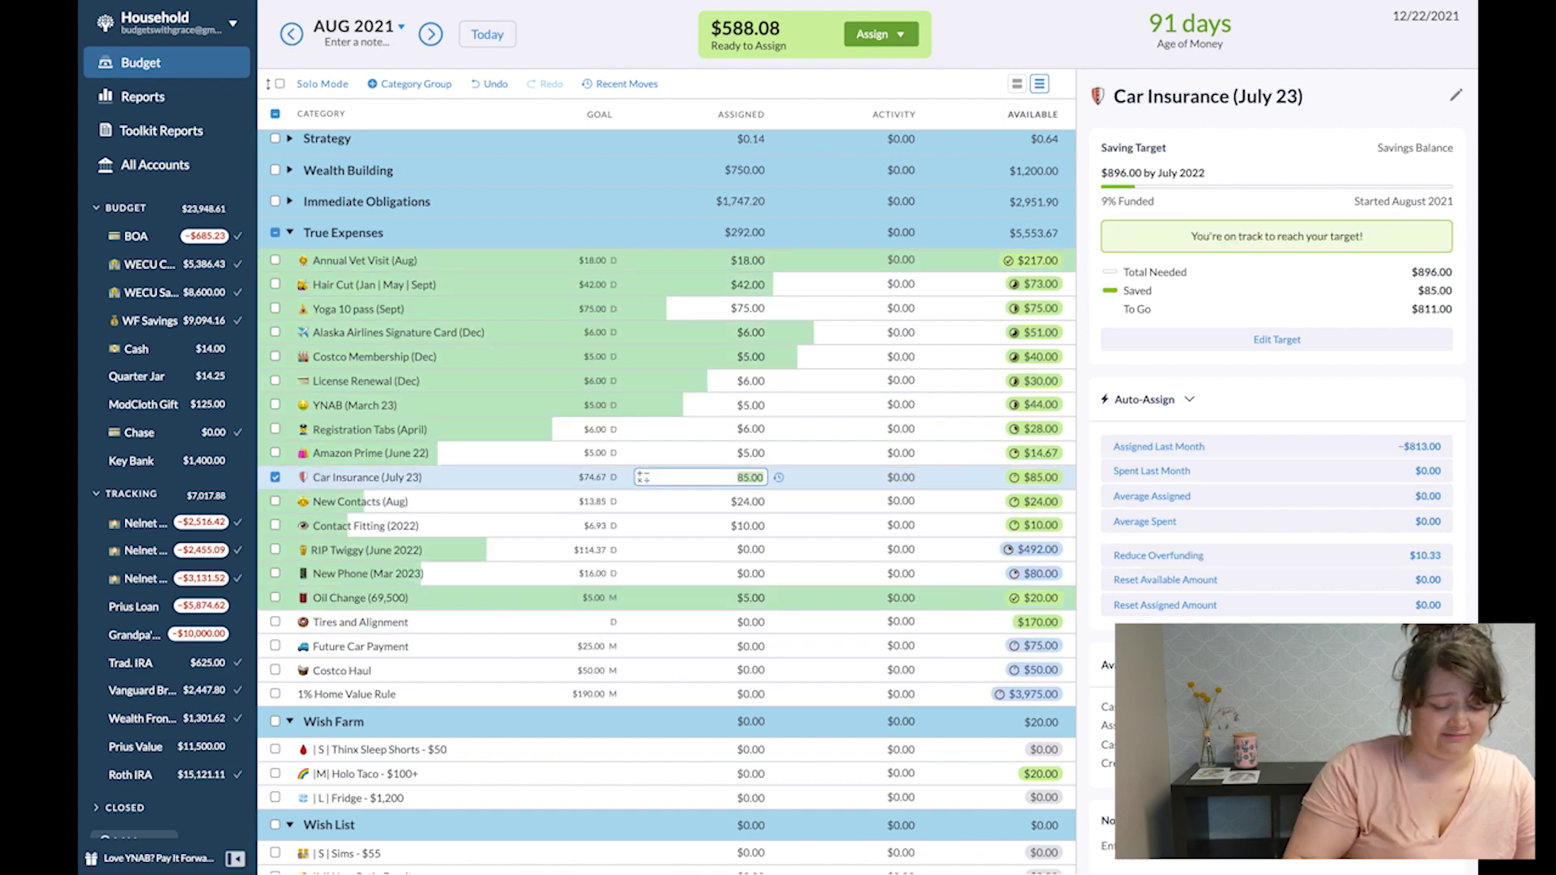
{"action": "type", "text": "-3"}
{"action": "key", "text": "Return"}
Adjust the August assignment for Contact Fitting (2022) to $18, comparing its monthly need in September.
{"action": "left_click", "coordinate": [430, 33]}
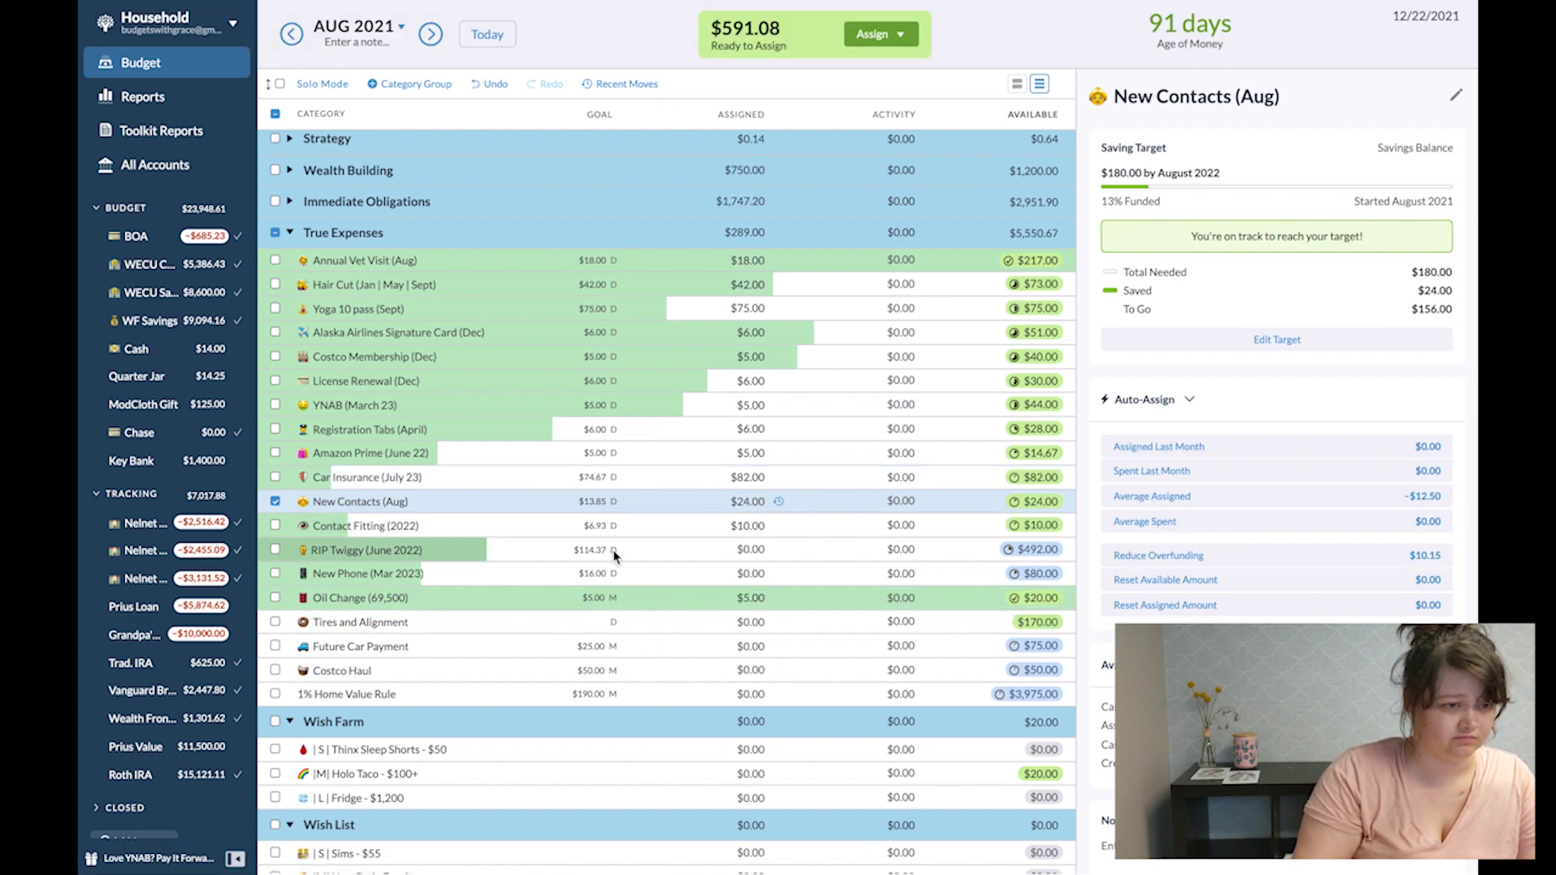
{"action": "left_click", "coordinate": [648, 526]}
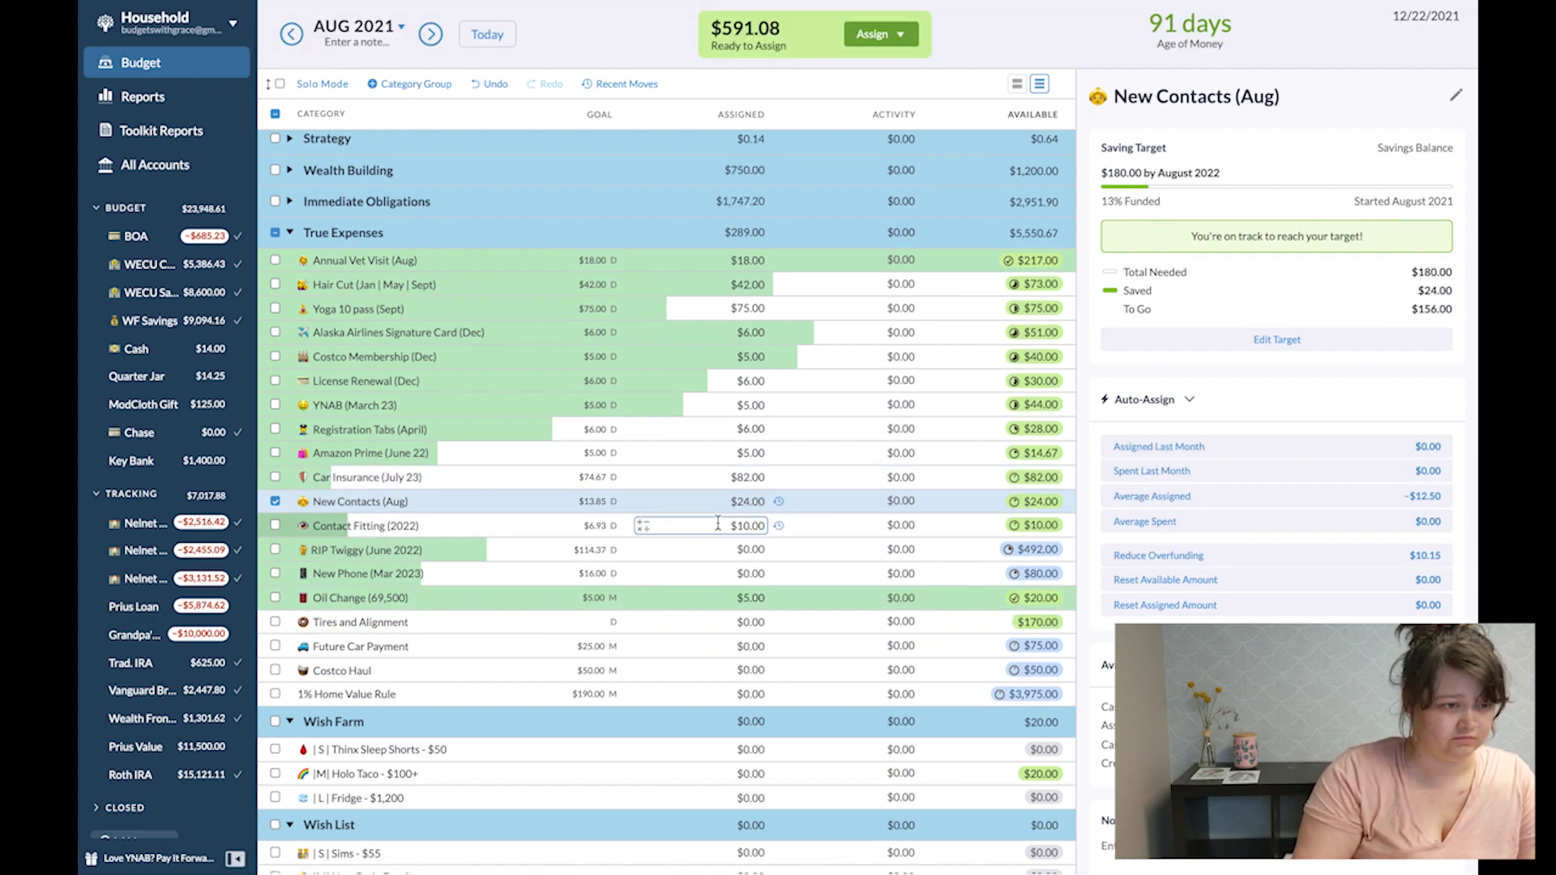
{"action": "key", "text": "Return"}
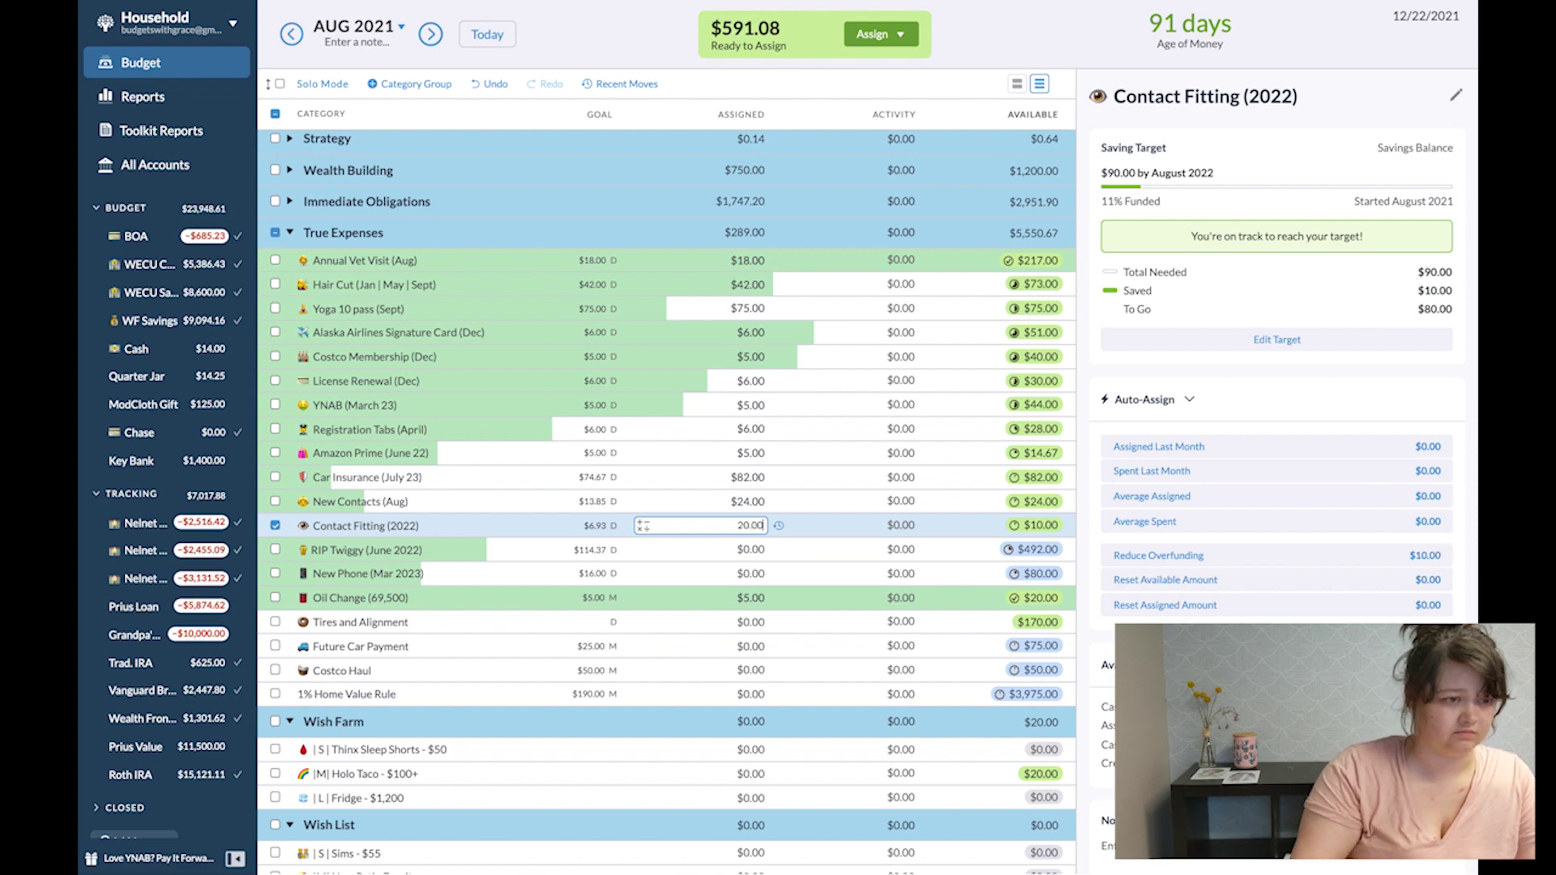
{"action": "left_click", "coordinate": [430, 33]}
{"action": "left_click", "coordinate": [292, 34]}
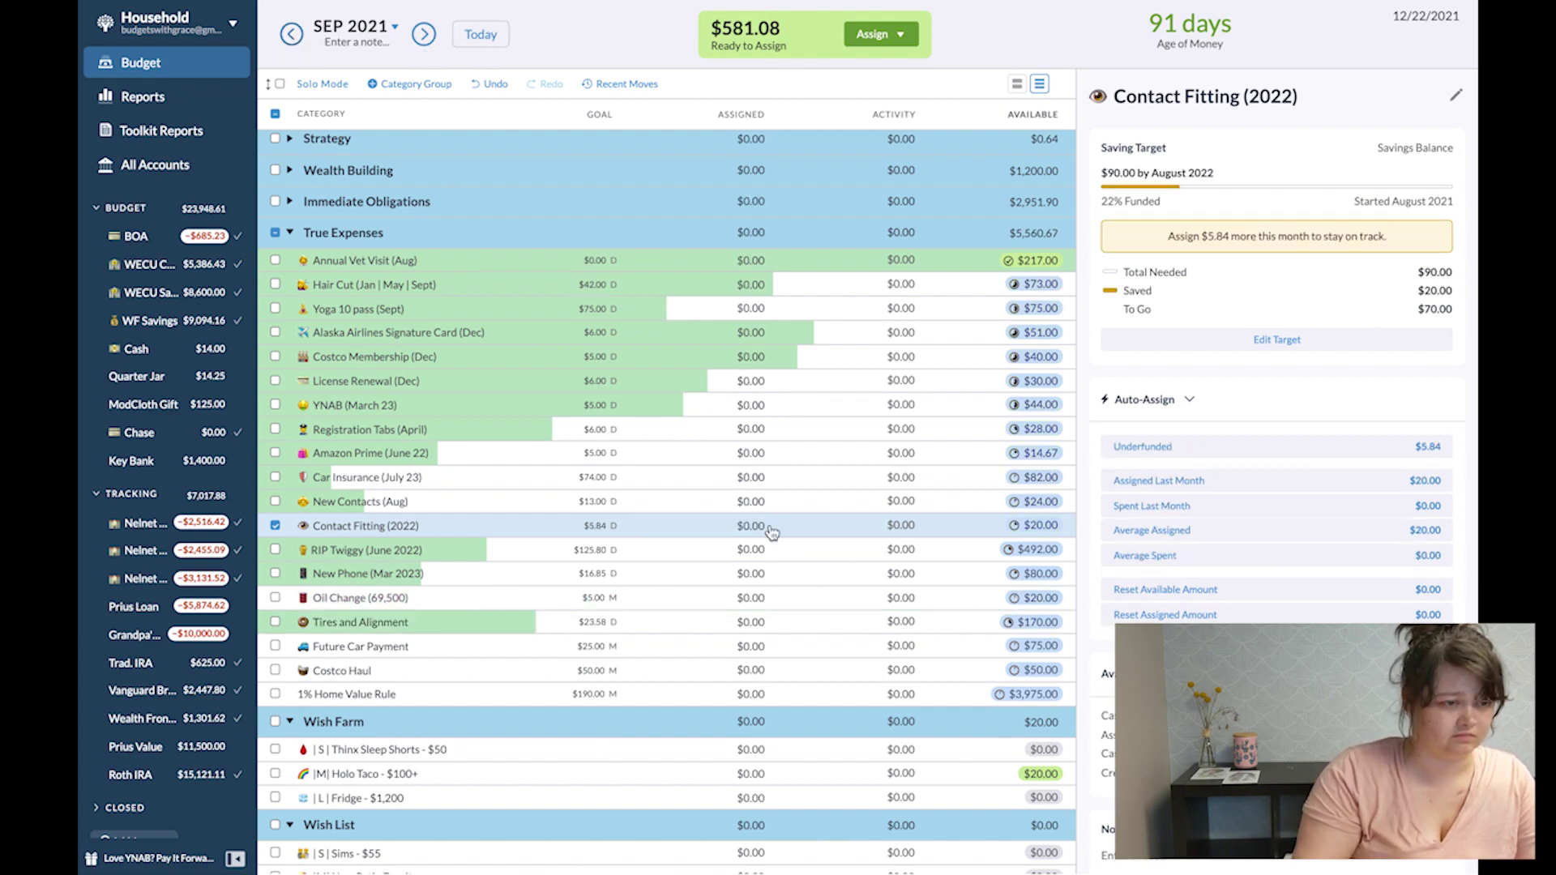
{"action": "key", "text": "Return"}
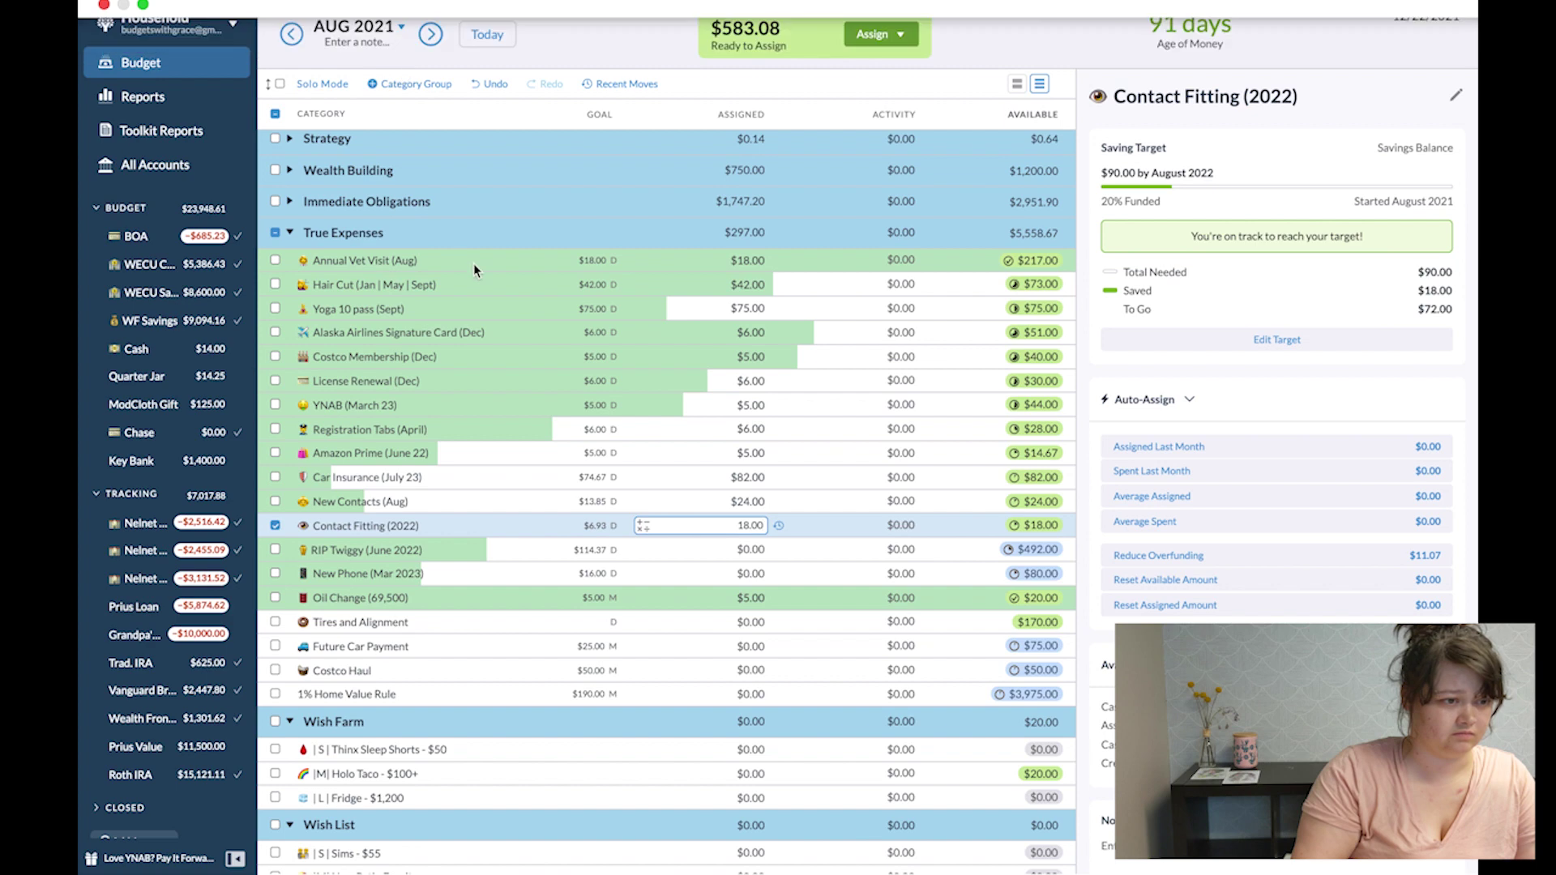
{"action": "left_click", "coordinate": [430, 33]}
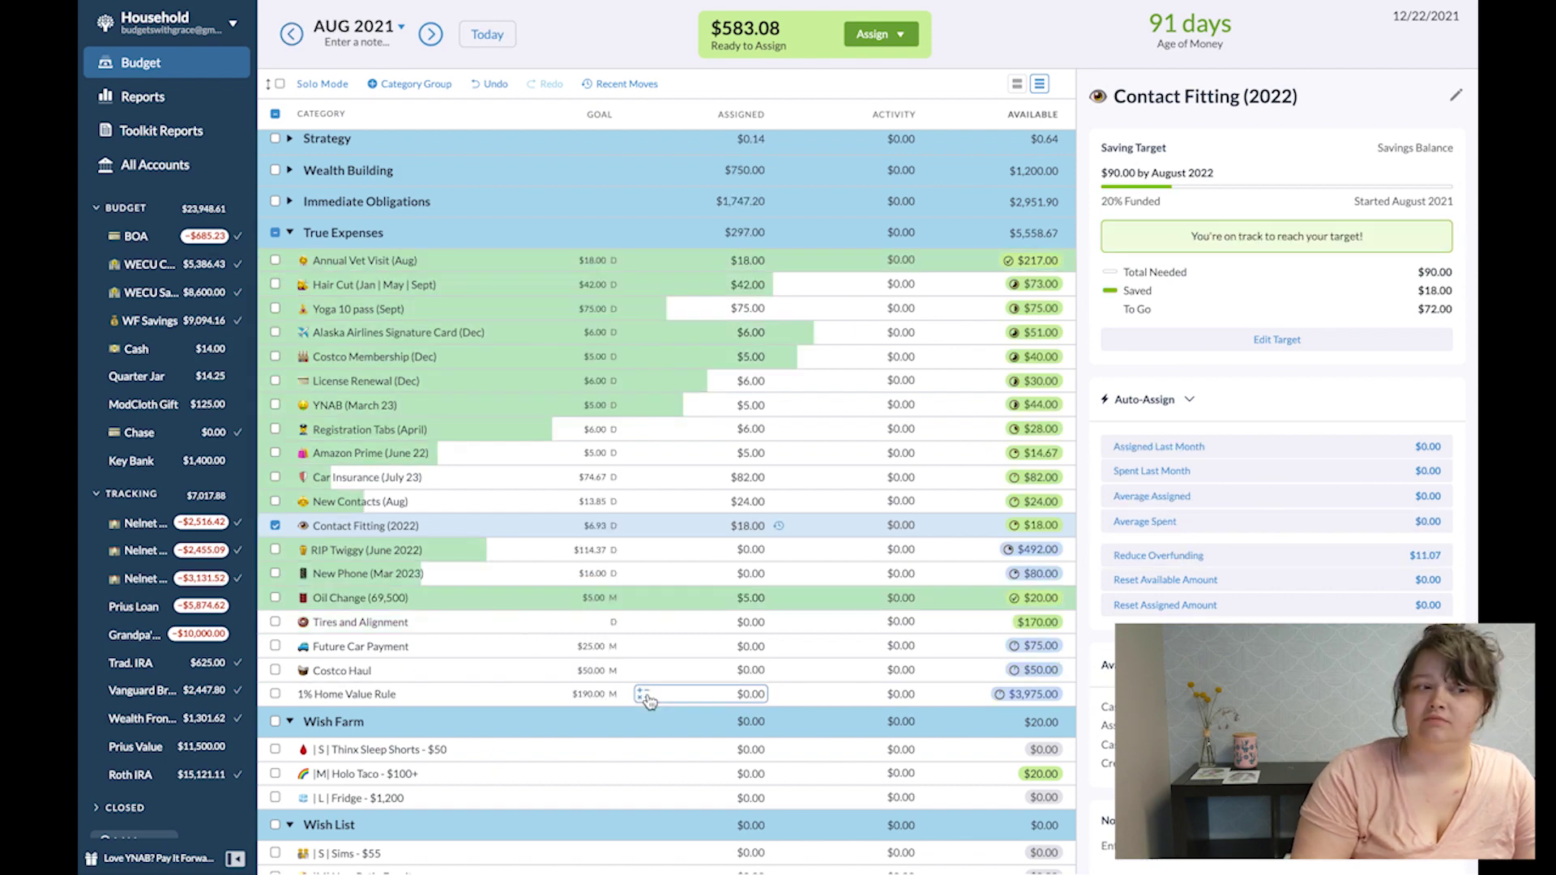
Assign $115 to RIP Twiggy (June 2022) for August.
{"action": "left_click", "coordinate": [696, 551]}
{"action": "type", "text": "115"}
{"action": "key", "text": "Return"}
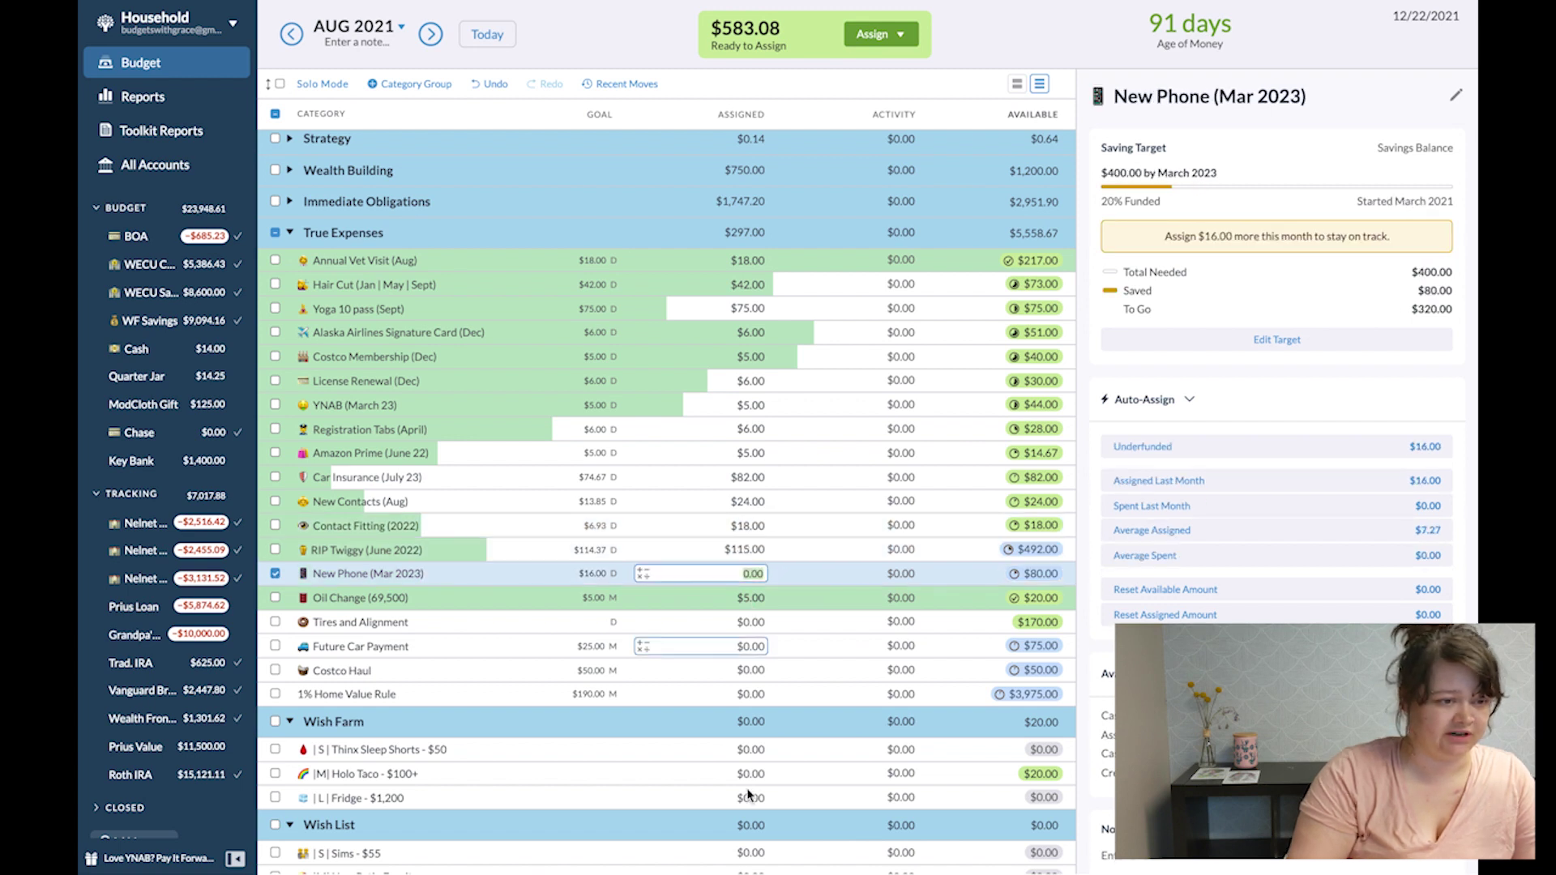
Auto-assign the underfunded amounts to New Phone (Mar 2023), Tires and Alignment, Future Car Payment, Costco Haul and 1% Home Value Rule, and clear the selection.
{"action": "left_click", "coordinate": [275, 621]}
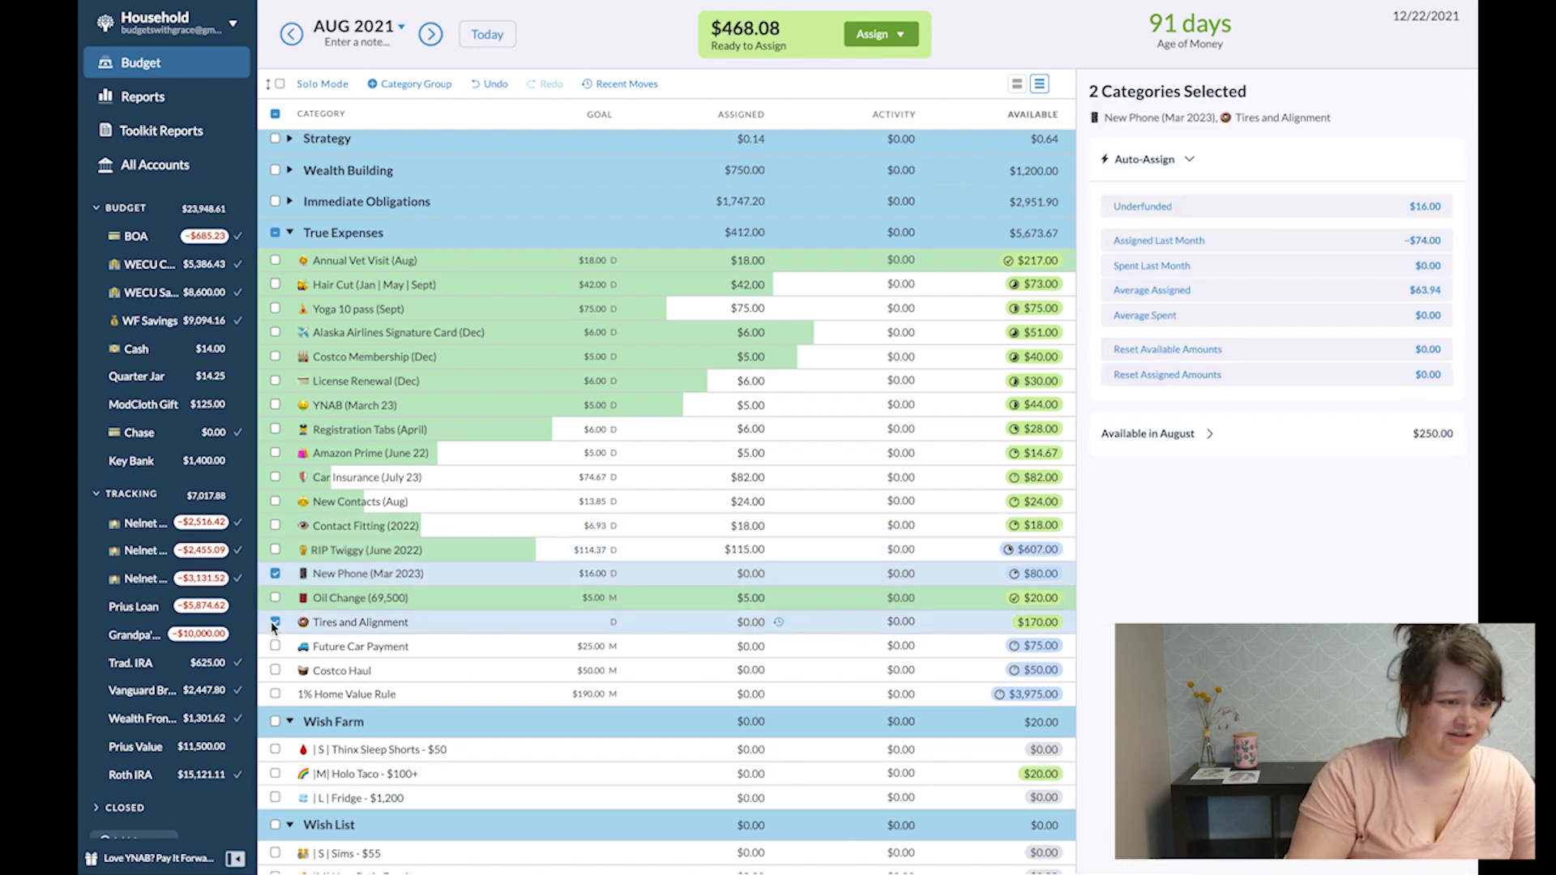
{"action": "left_click", "coordinate": [275, 622]}
{"action": "left_click", "coordinate": [275, 622]}
{"action": "left_click", "coordinate": [275, 646]}
{"action": "left_click", "coordinate": [274, 694], "text": "shift"}
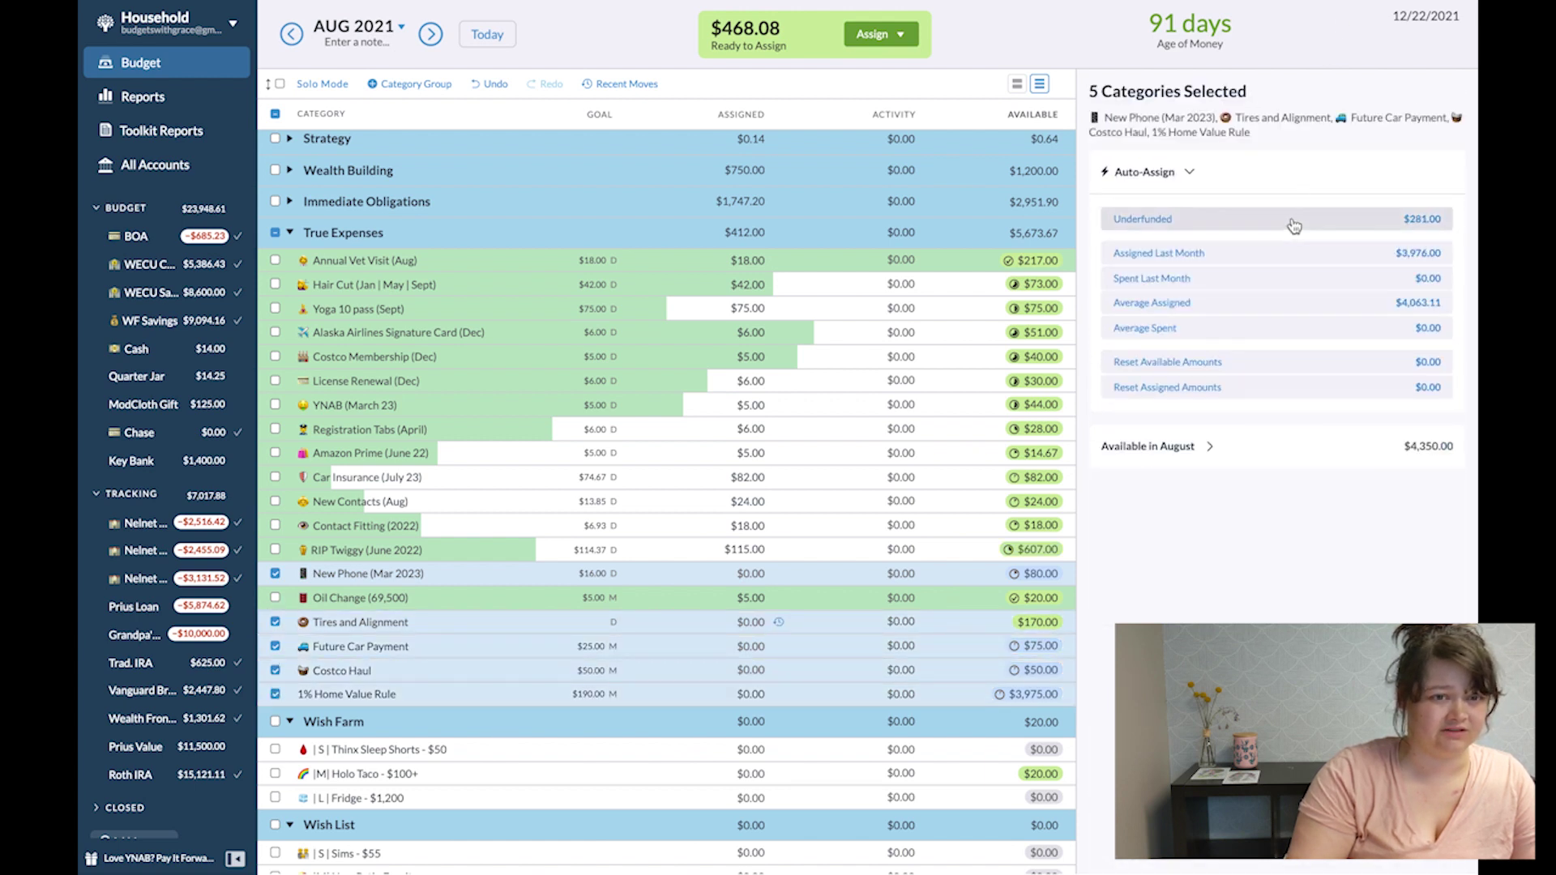
{"action": "left_click", "coordinate": [1264, 220]}
{"action": "left_click", "coordinate": [275, 573]}
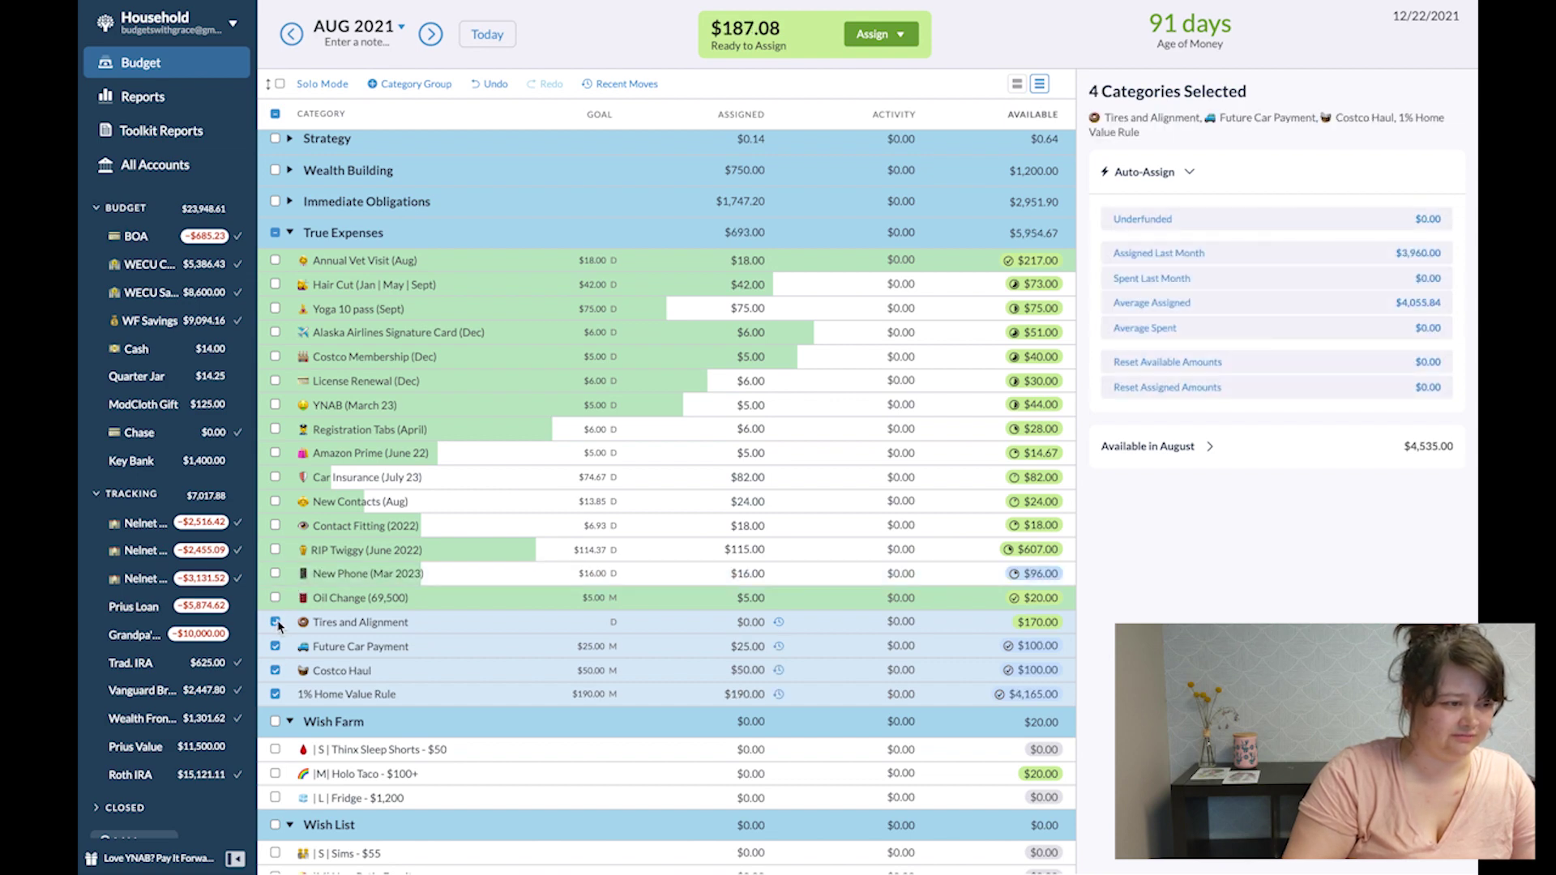
{"action": "left_click", "coordinate": [275, 621]}
{"action": "left_click", "coordinate": [275, 646]}
{"action": "left_click", "coordinate": [275, 670]}
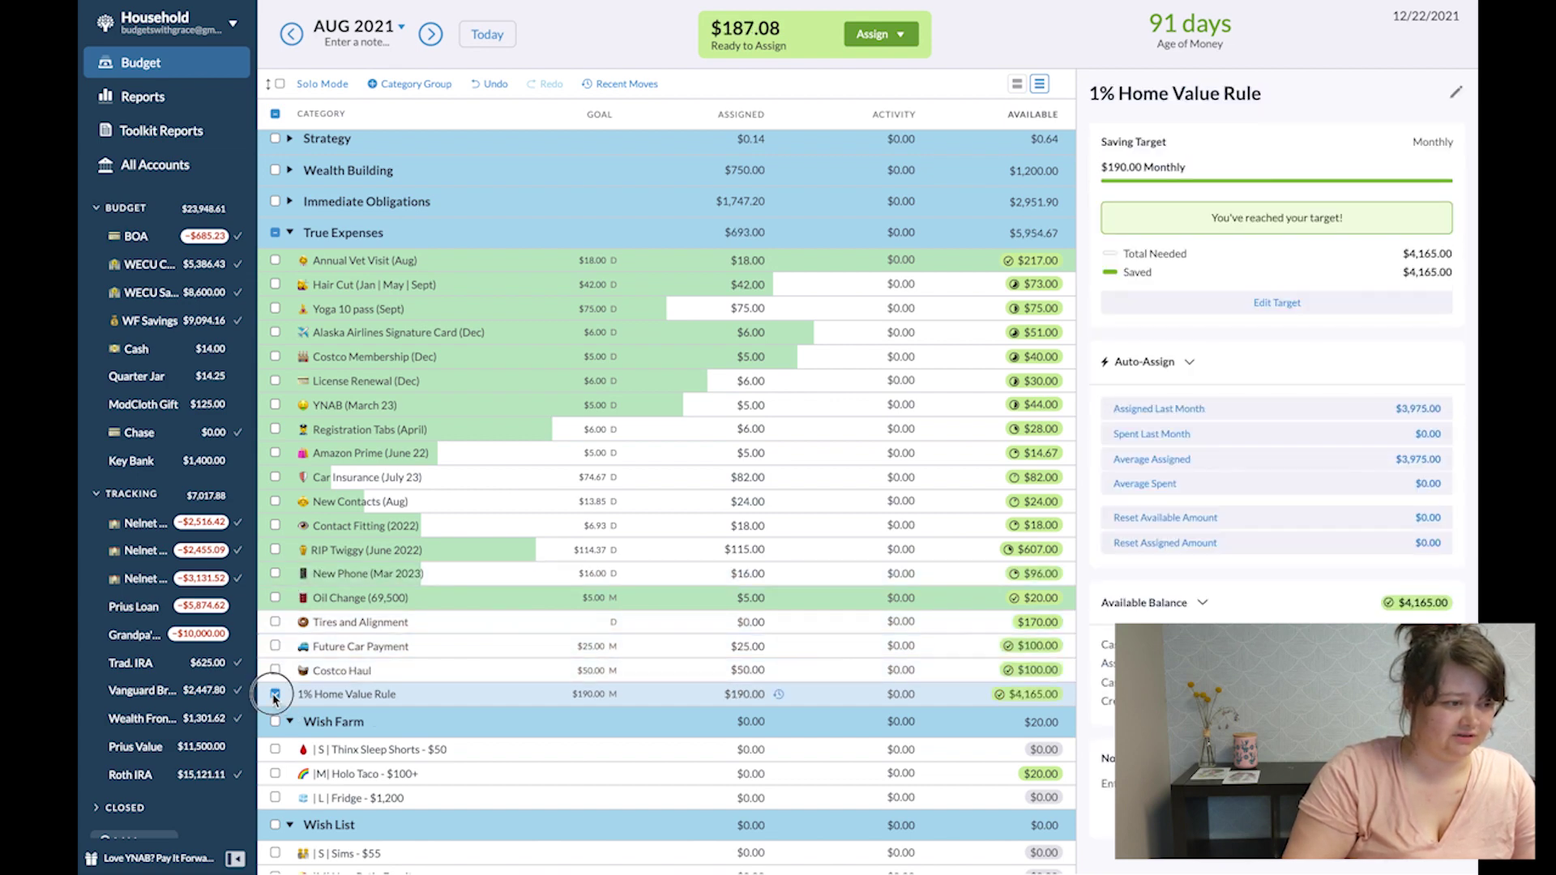
{"action": "left_click", "coordinate": [274, 694]}
Raise the August assignments under Household Spending to $227 for Groceries and $15 for Home Goods.
{"action": "scroll", "coordinate": [677, 396], "scroll_direction": "down", "scroll_amount": 3}
{"action": "scroll", "coordinate": [677, 395], "scroll_direction": "down", "scroll_amount": 8}
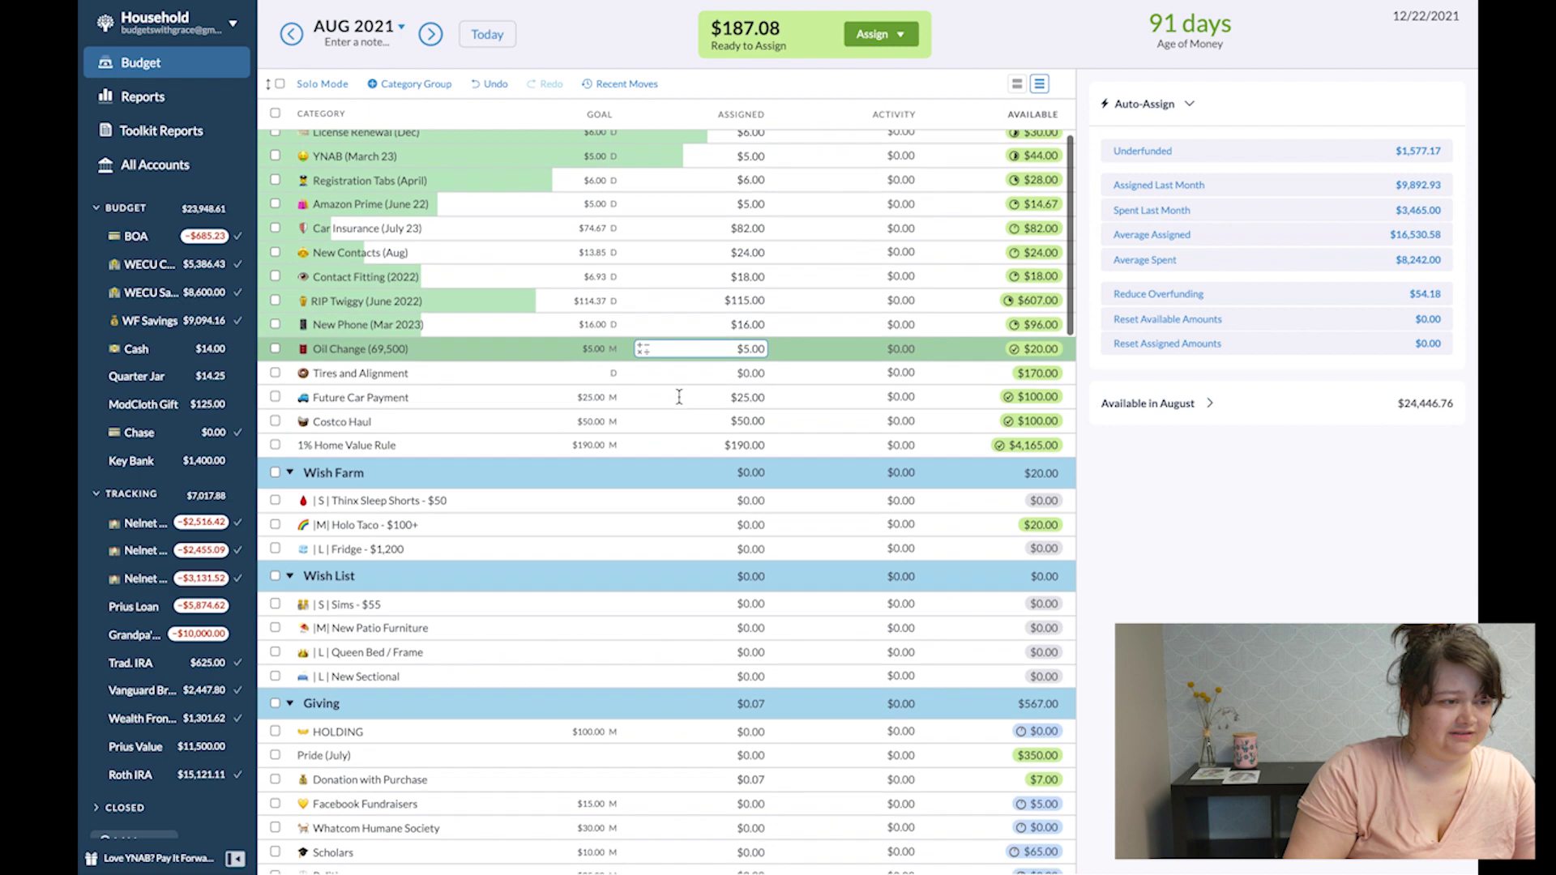
{"action": "scroll", "coordinate": [679, 403], "scroll_direction": "down", "scroll_amount": 2}
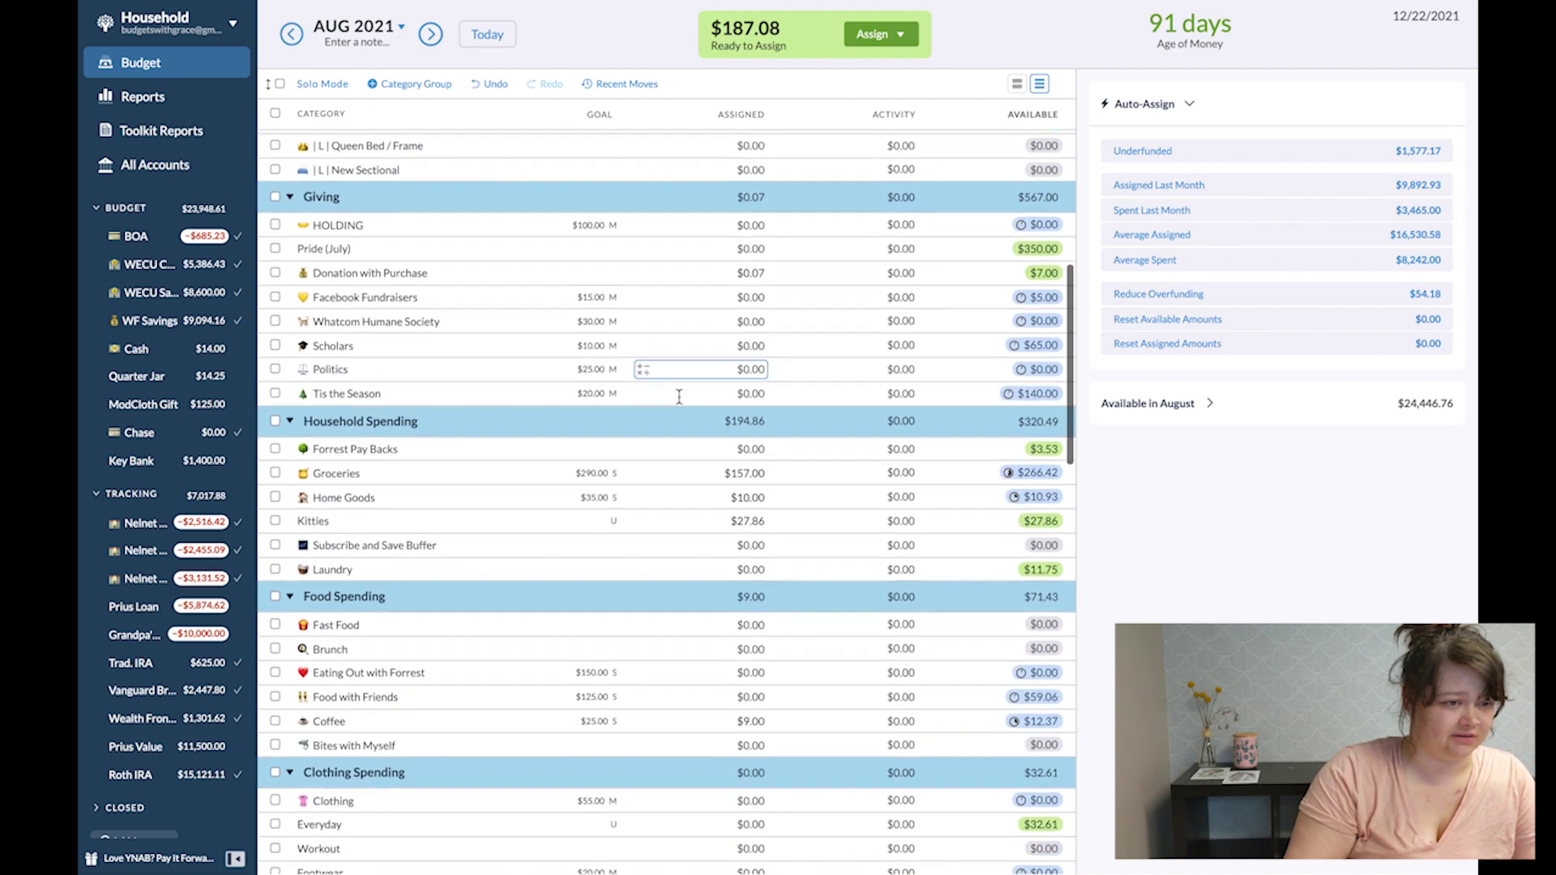
{"action": "left_click", "coordinate": [679, 395]}
{"action": "left_click", "coordinate": [679, 396]}
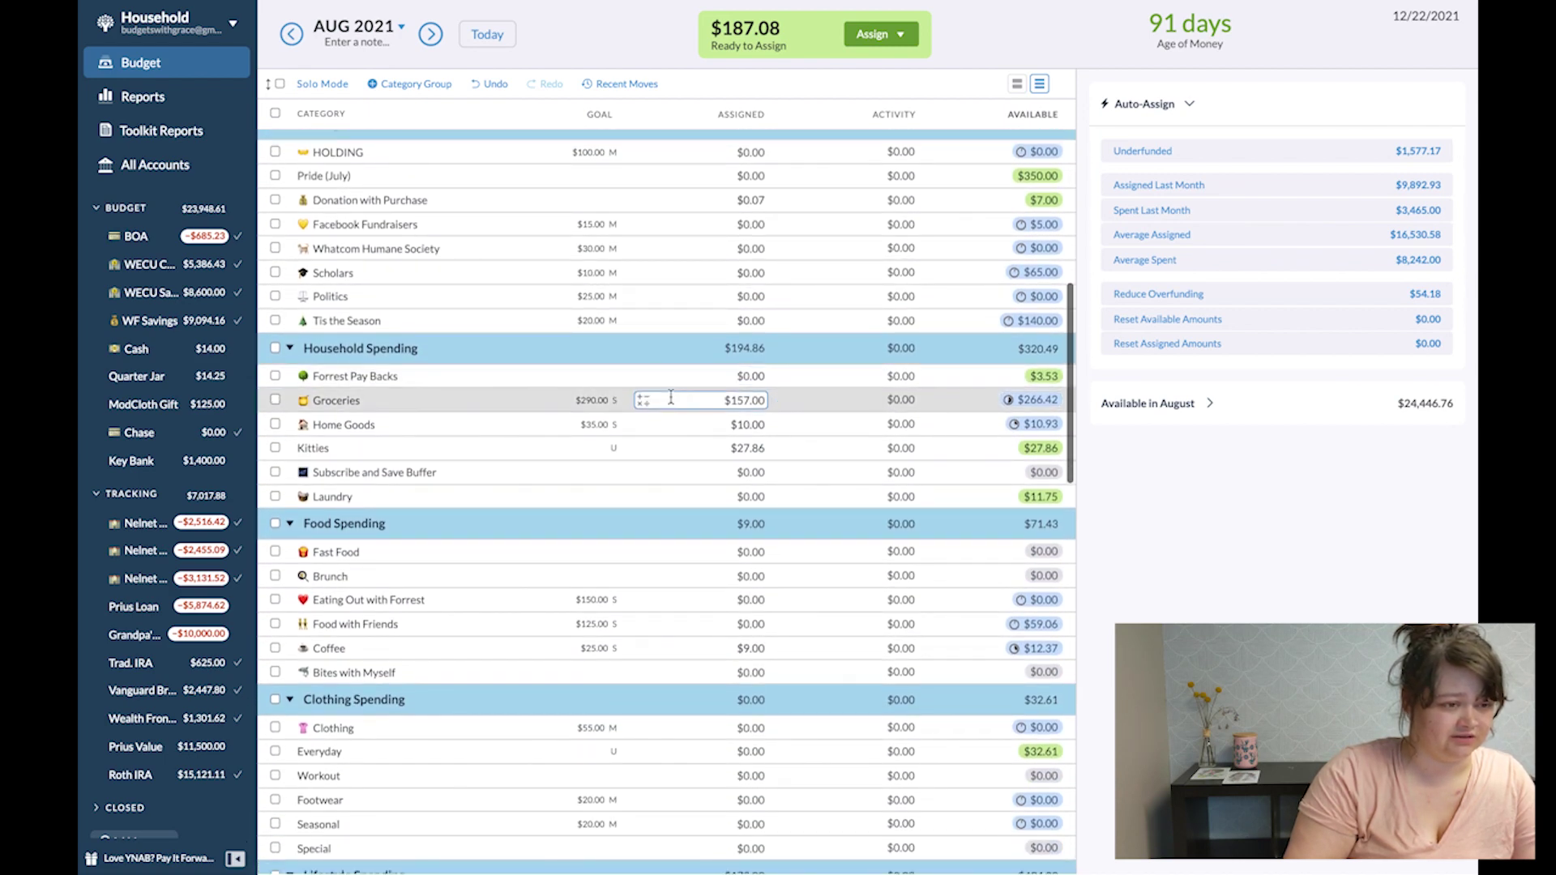
{"action": "key", "text": "Down"}
{"action": "left_click", "coordinate": [707, 399]}
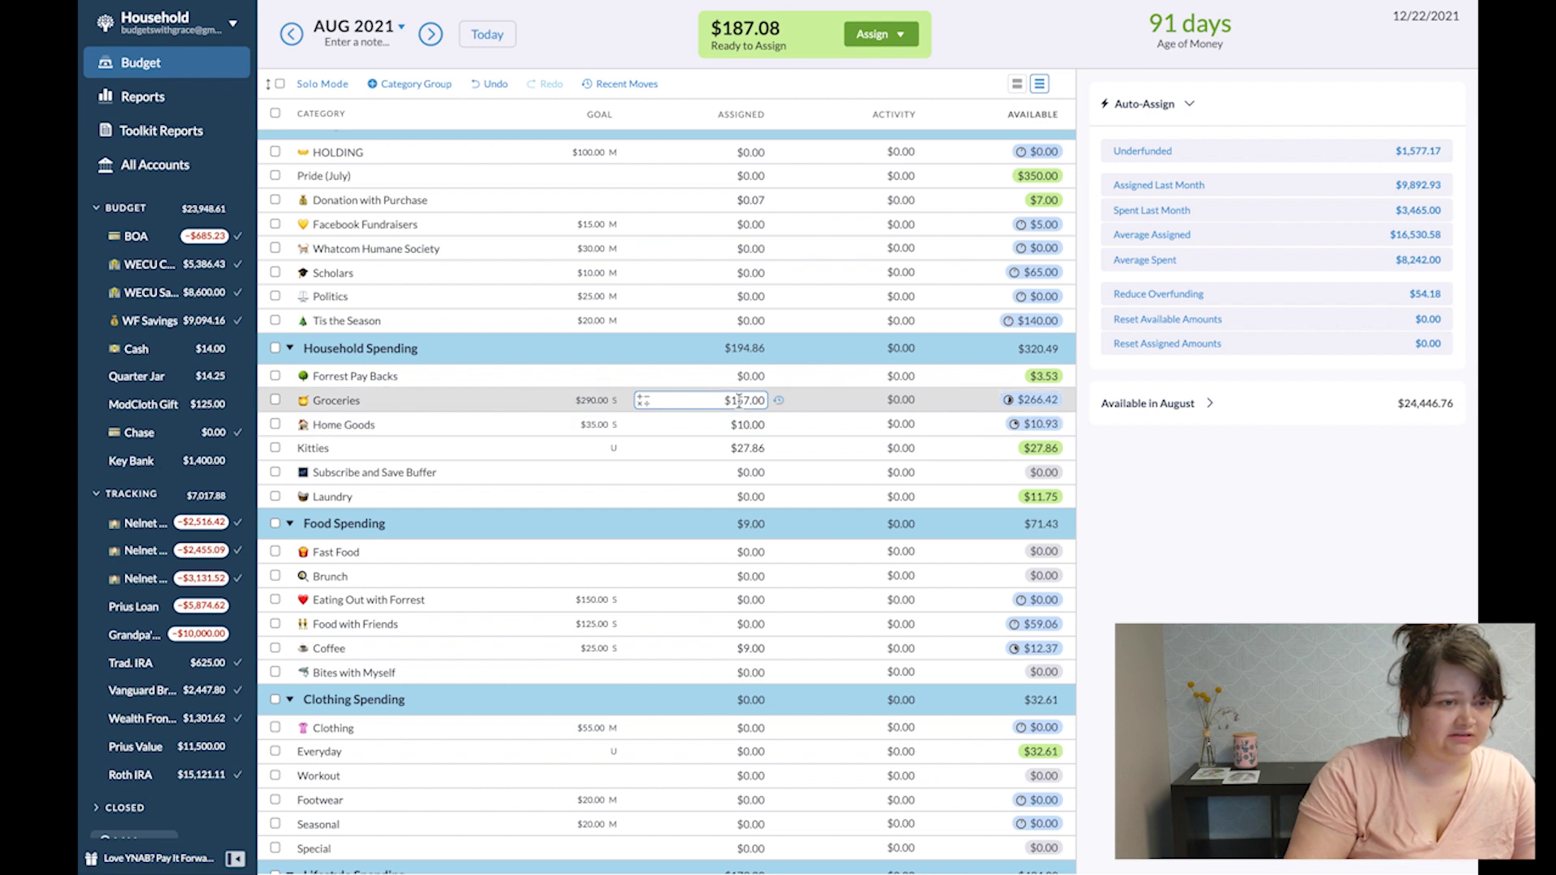
{"action": "left_click", "coordinate": [738, 400]}
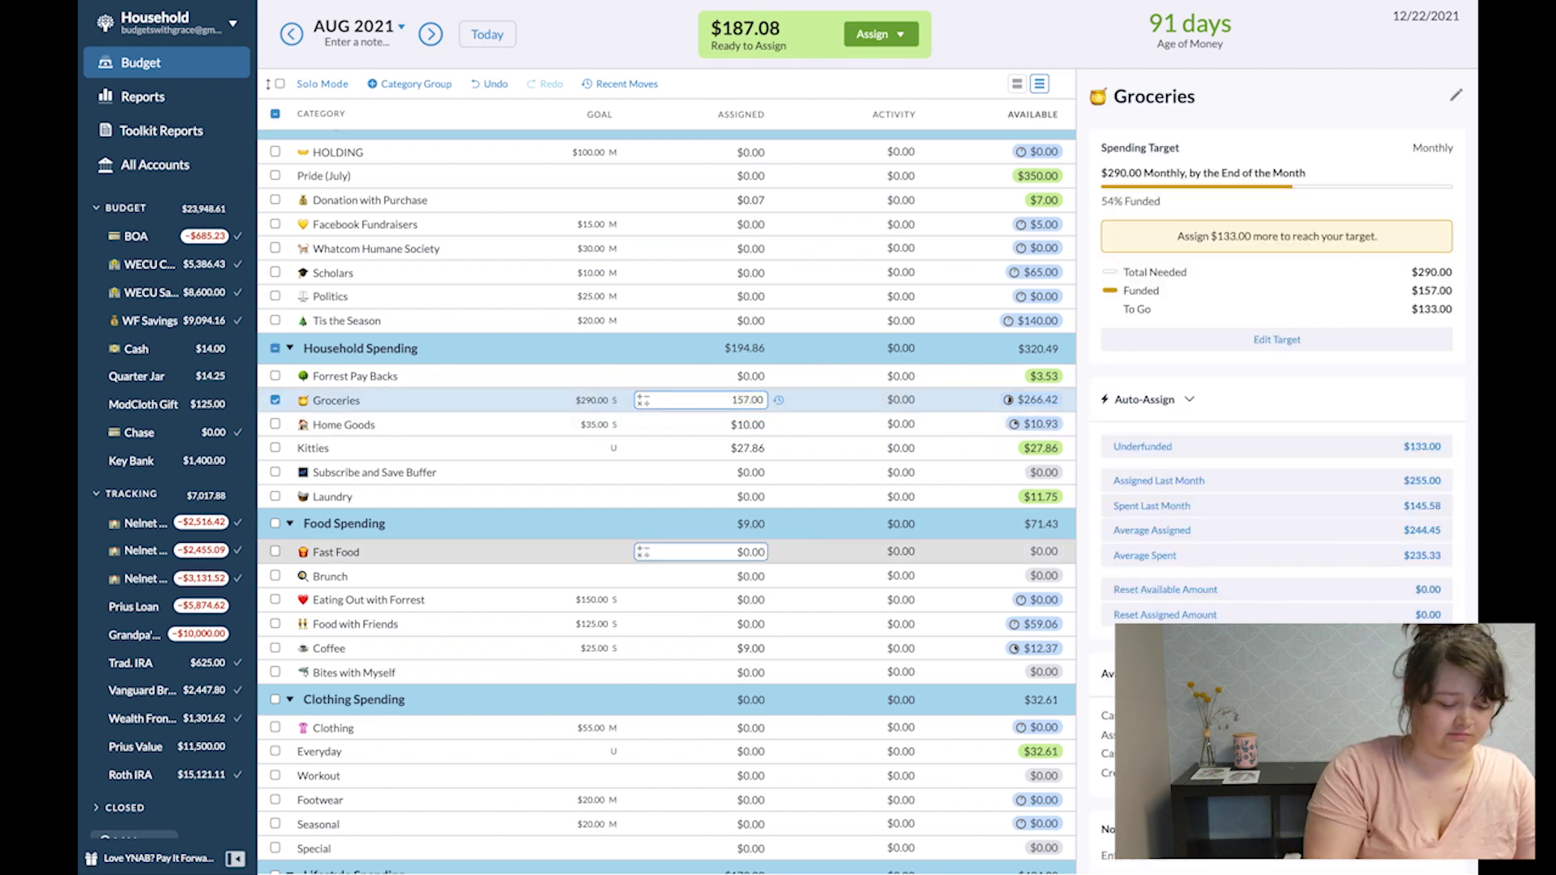
{"action": "key", "text": "Return"}
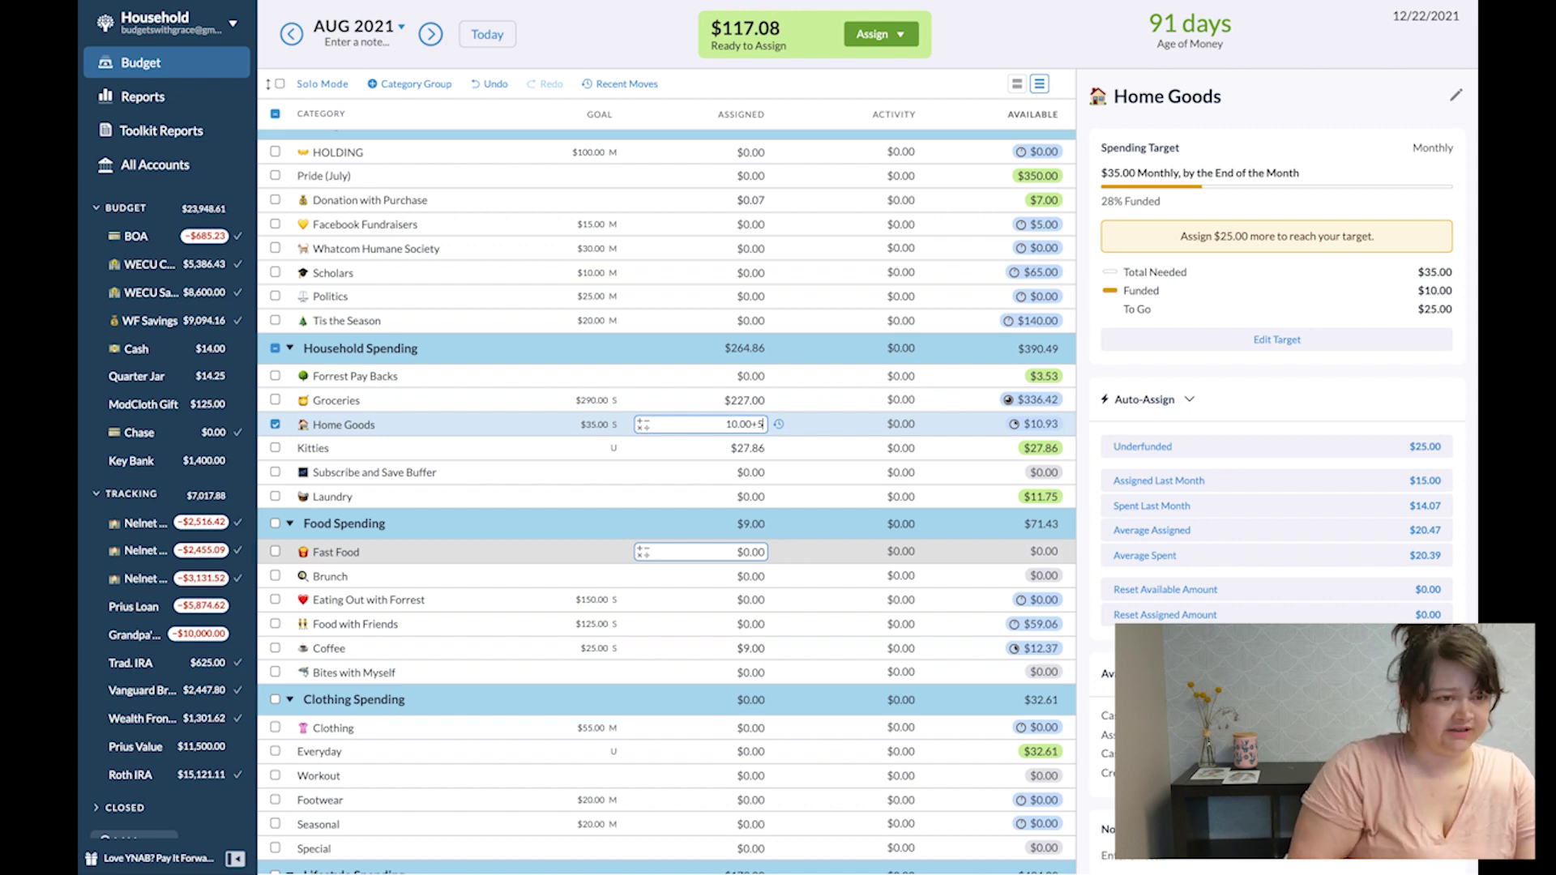
{"action": "key", "text": "Return"}
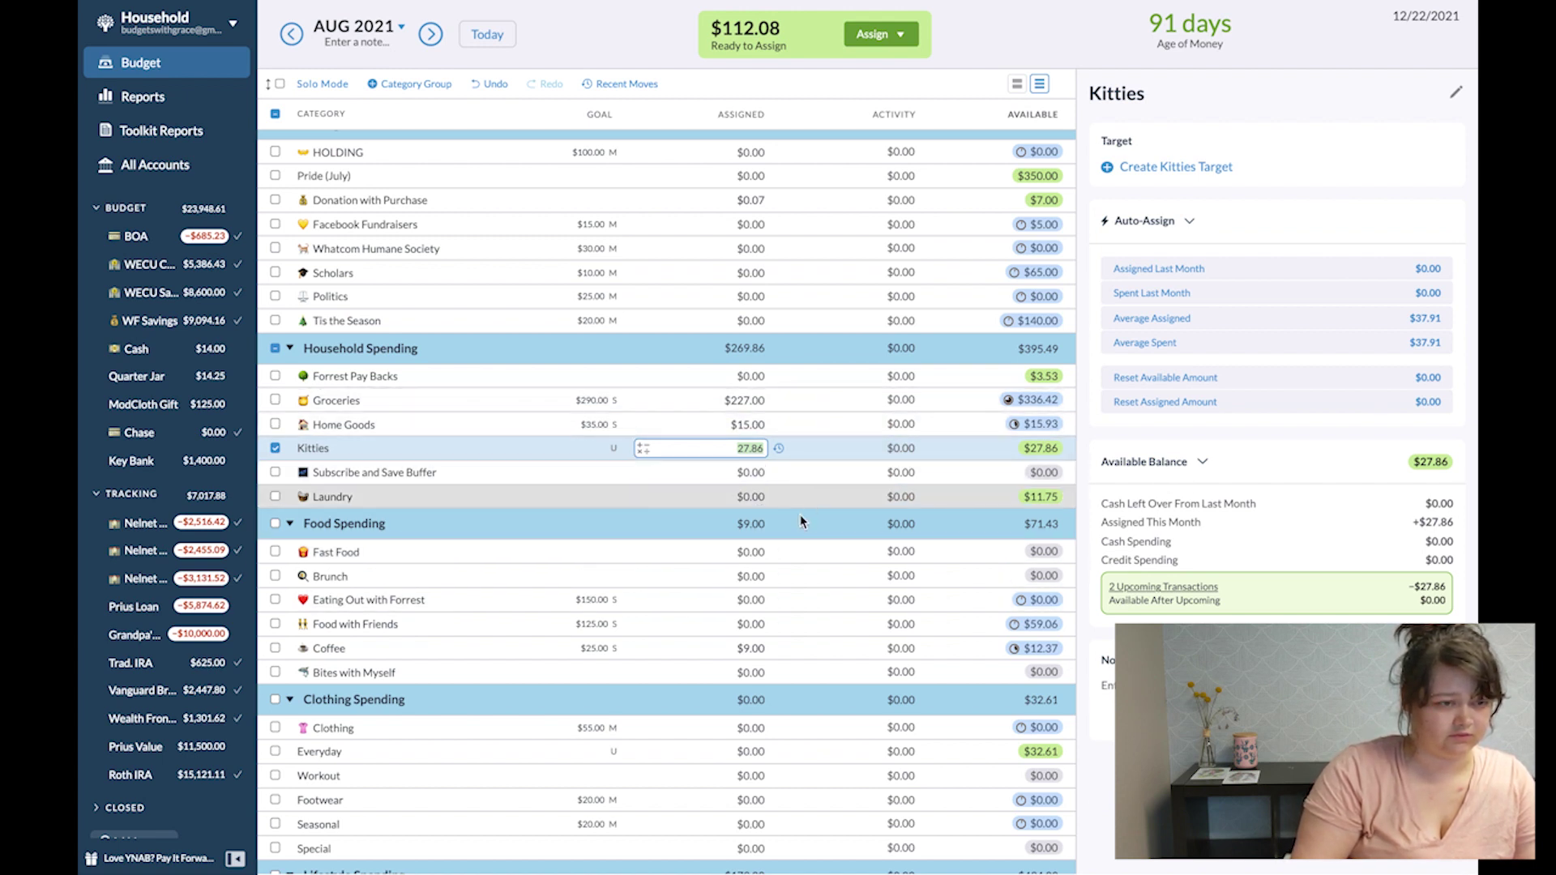
Assign $50 each to the Eating Out category and Food with Friends for August, and leave Coffee unselected.
{"action": "left_click", "coordinate": [793, 604]}
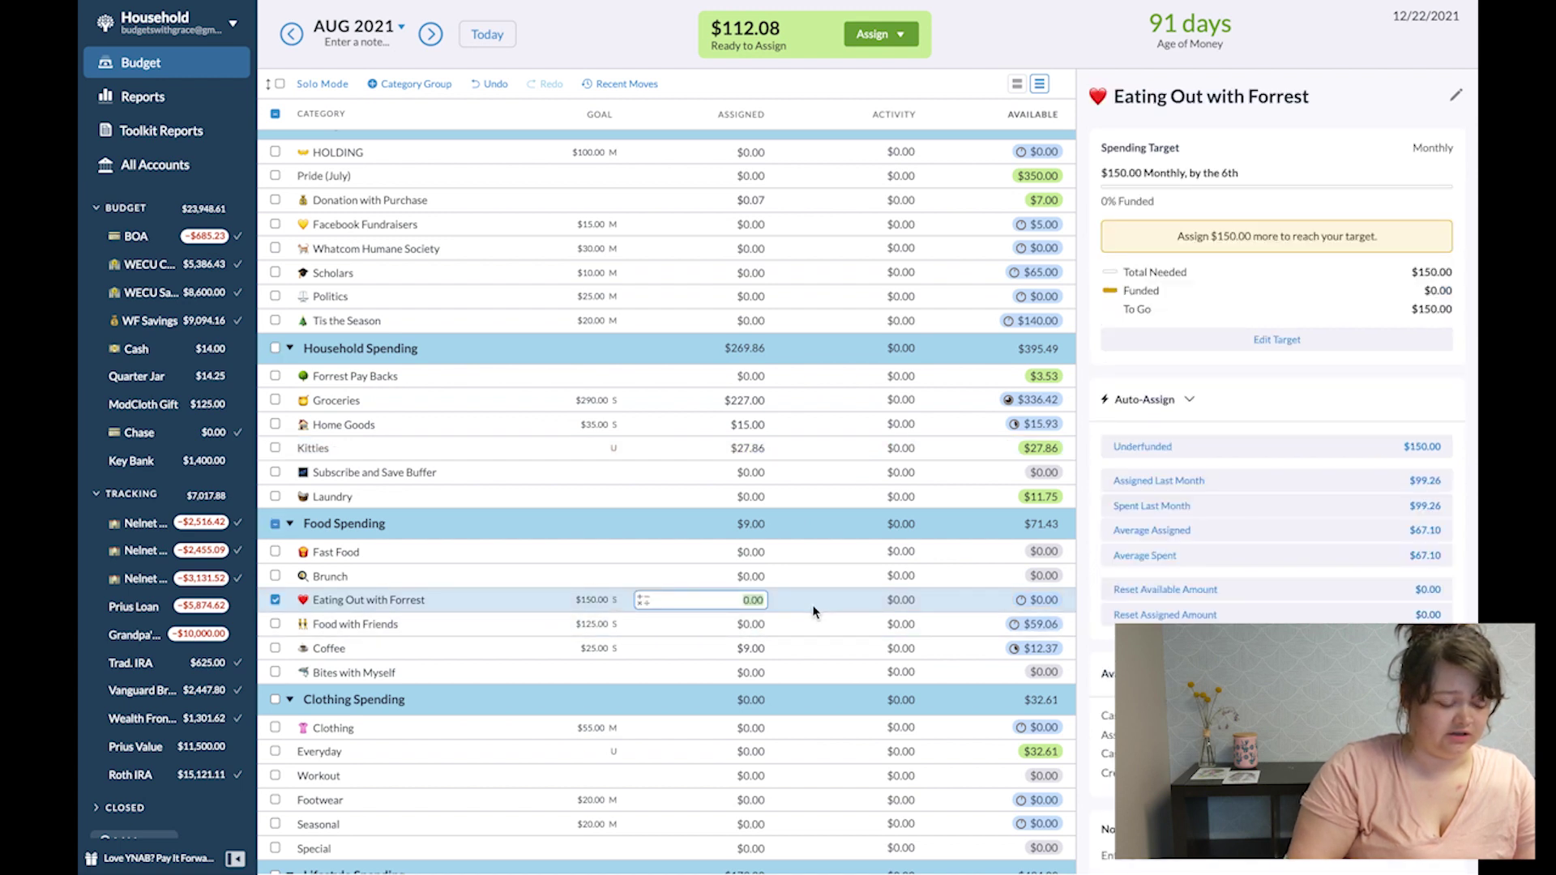
{"action": "type", "text": "50"}
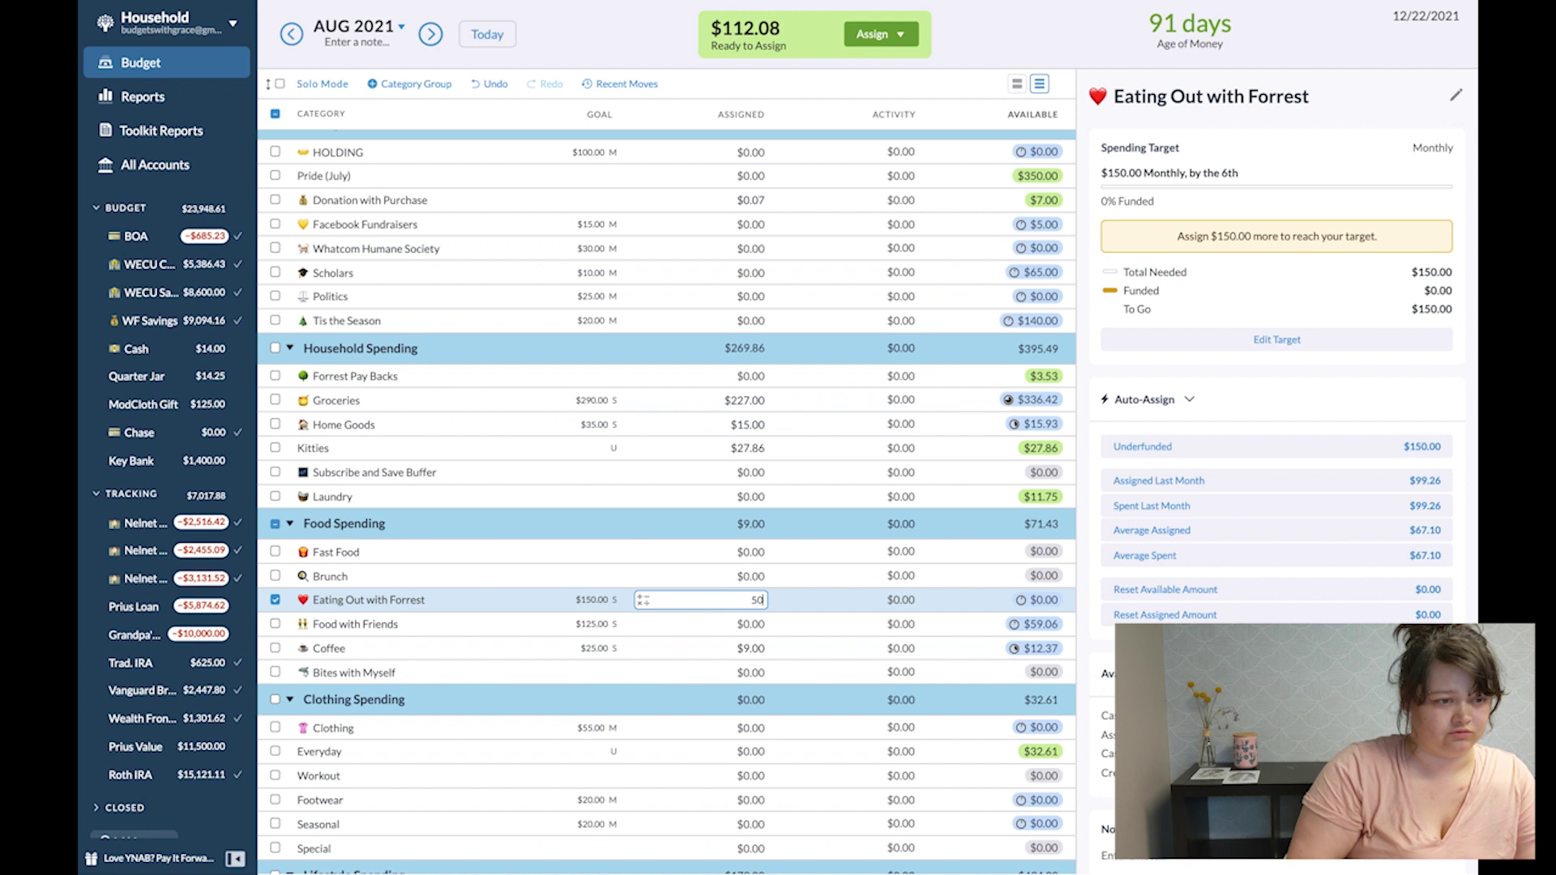
{"action": "key", "text": "Return"}
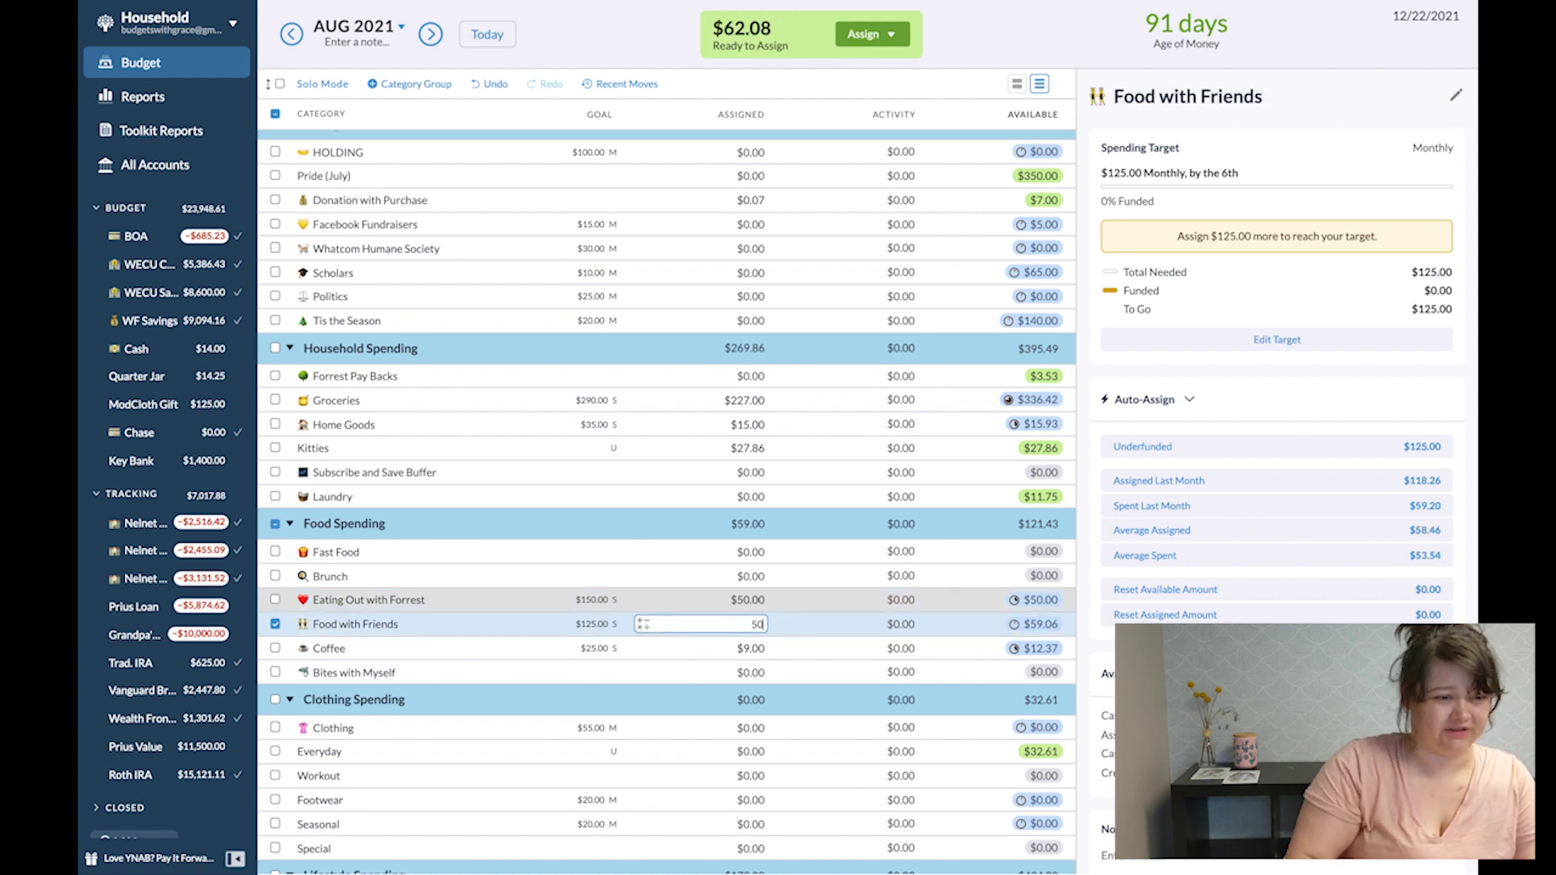
{"action": "type", "text": "50"}
{"action": "key", "text": "Return"}
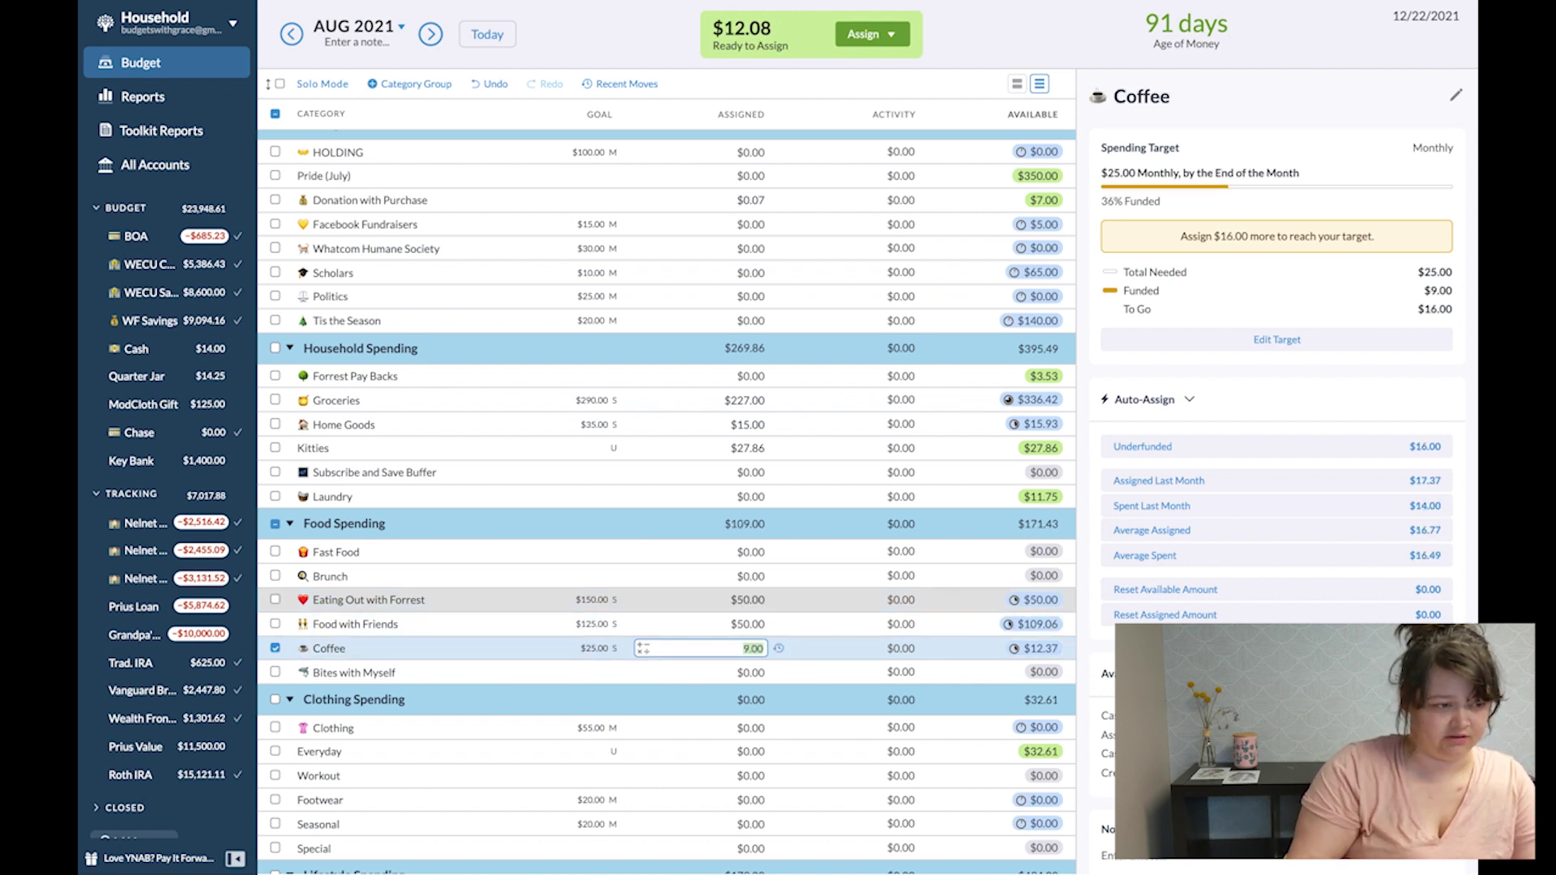
{"action": "left_click", "coordinate": [276, 649]}
Add $10 to the August assignment for Car Costs under Lifestyle Spending, and clear the category selection.
{"action": "scroll", "coordinate": [600, 489], "scroll_direction": "down", "scroll_amount": 2}
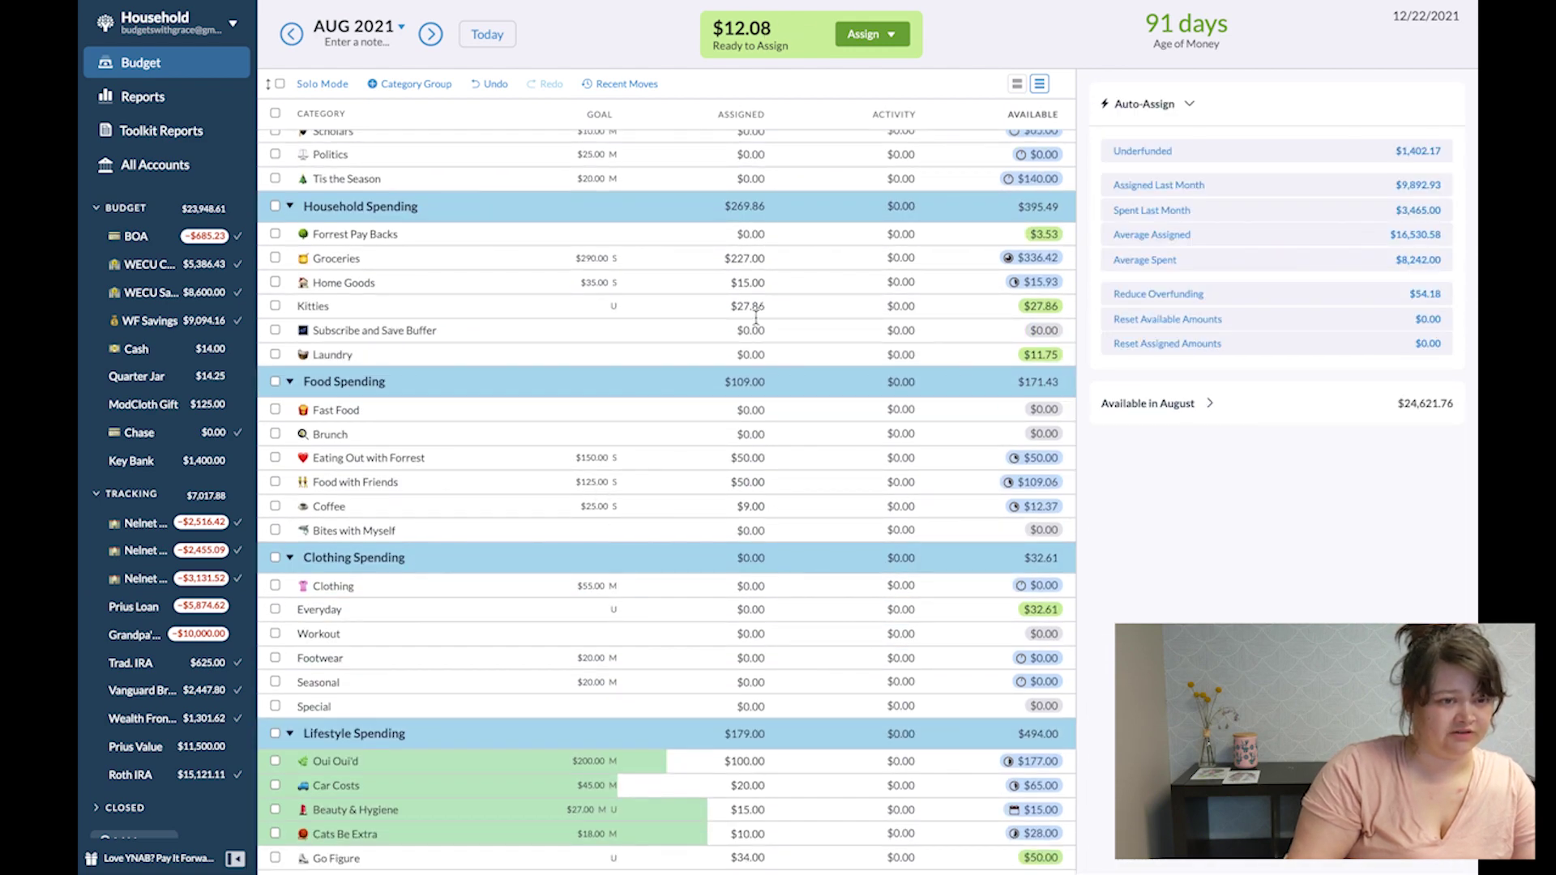
{"action": "scroll", "coordinate": [846, 567], "scroll_direction": "down", "scroll_amount": 3}
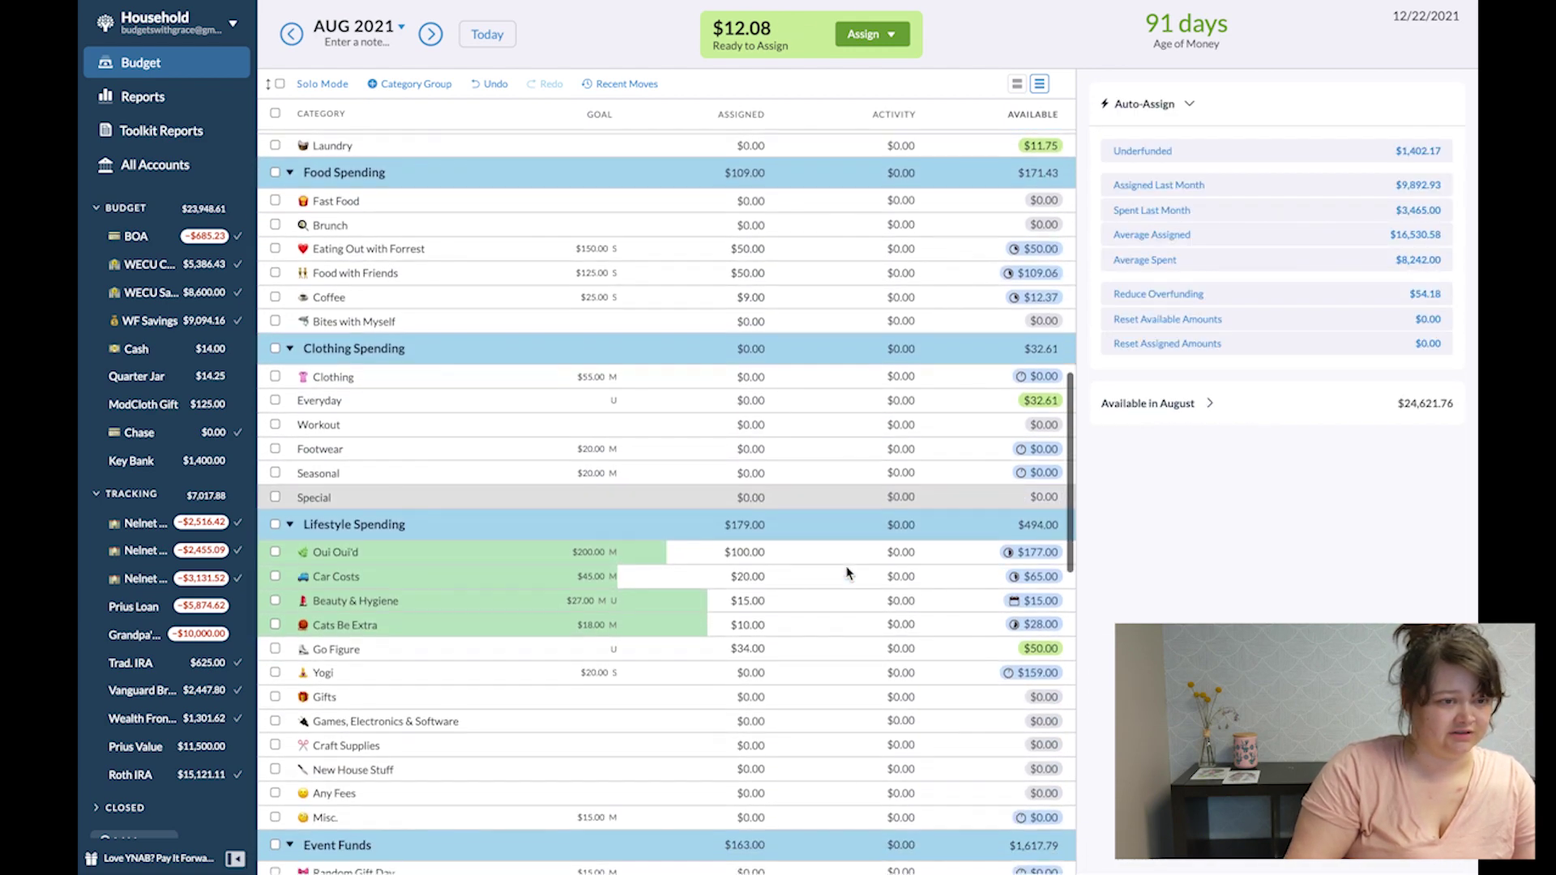
{"action": "left_click", "coordinate": [762, 567]}
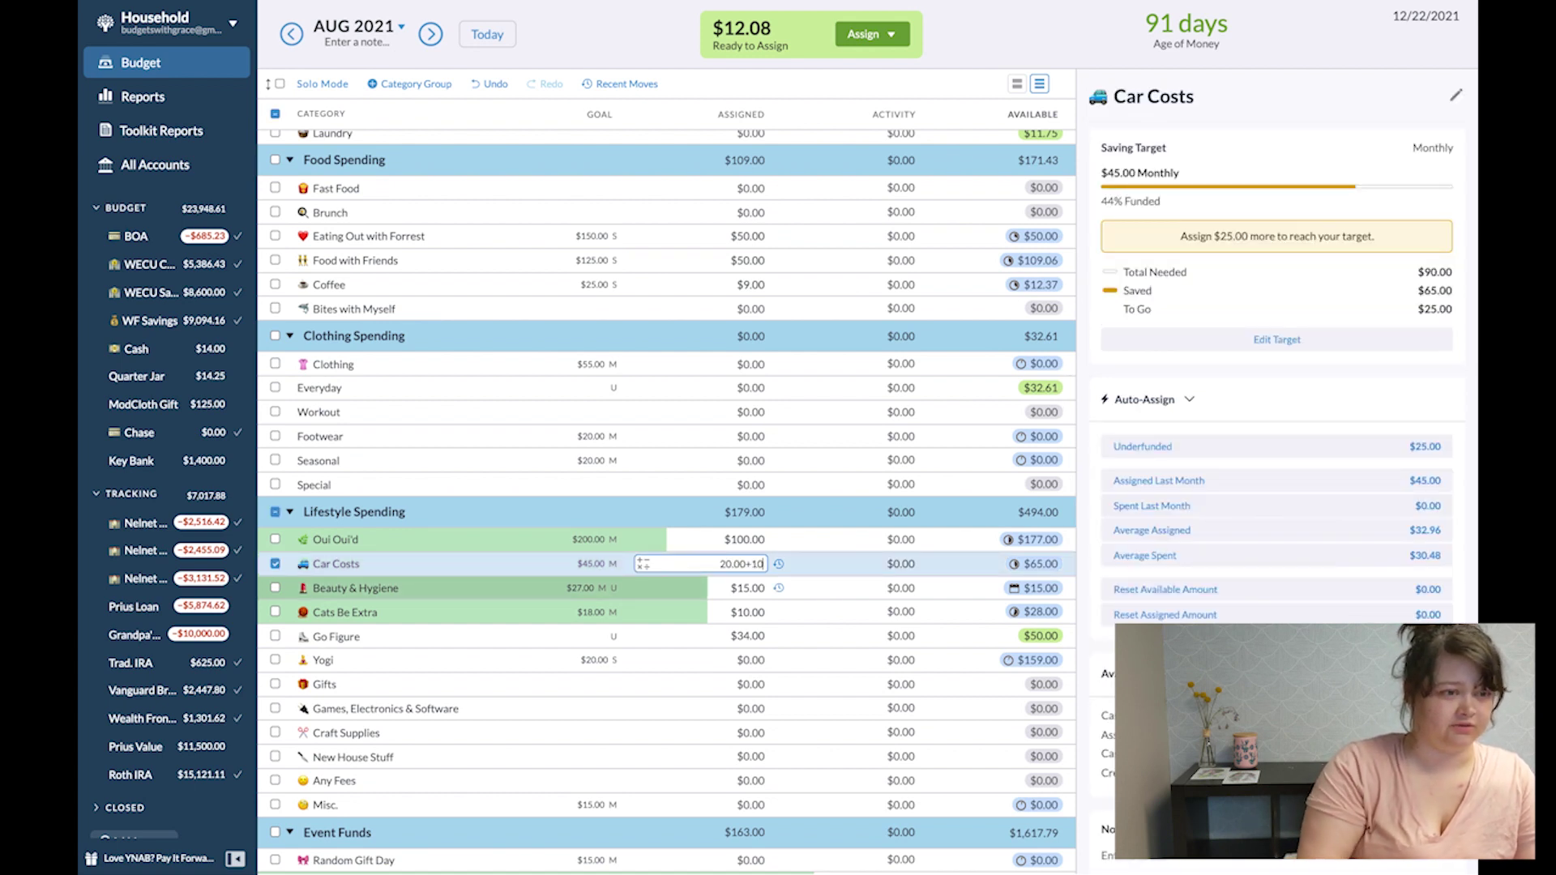
{"action": "left_click", "coordinate": [275, 590]}
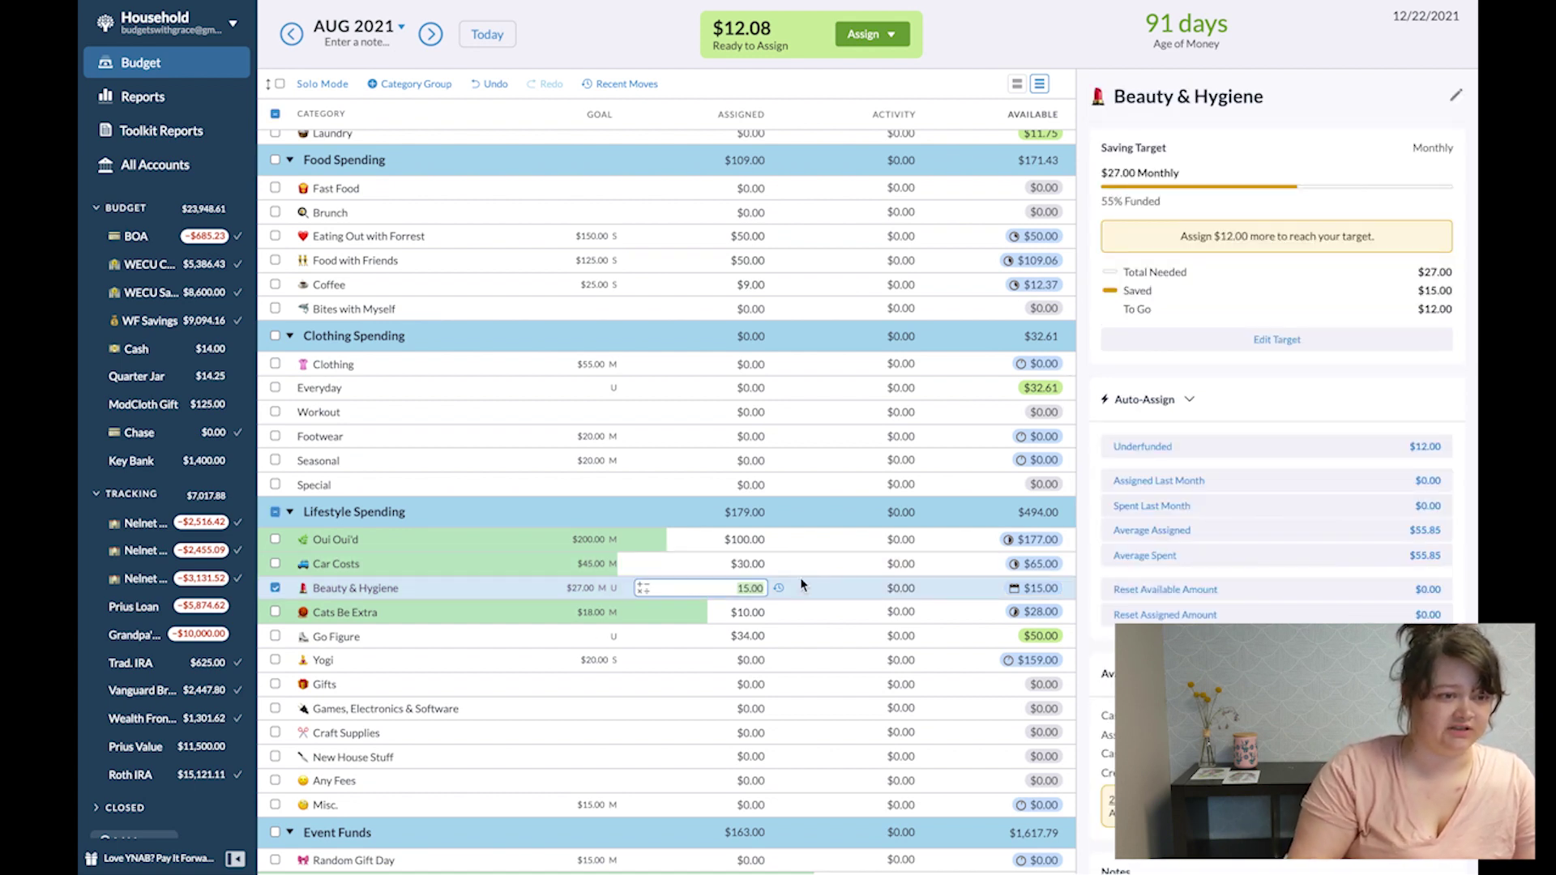
{"action": "left_click", "coordinate": [275, 589]}
Set the Found it! assignment under Strategy to $0 in both August and July 2021.
{"action": "scroll", "coordinate": [896, 671], "scroll_direction": "up", "scroll_amount": 10}
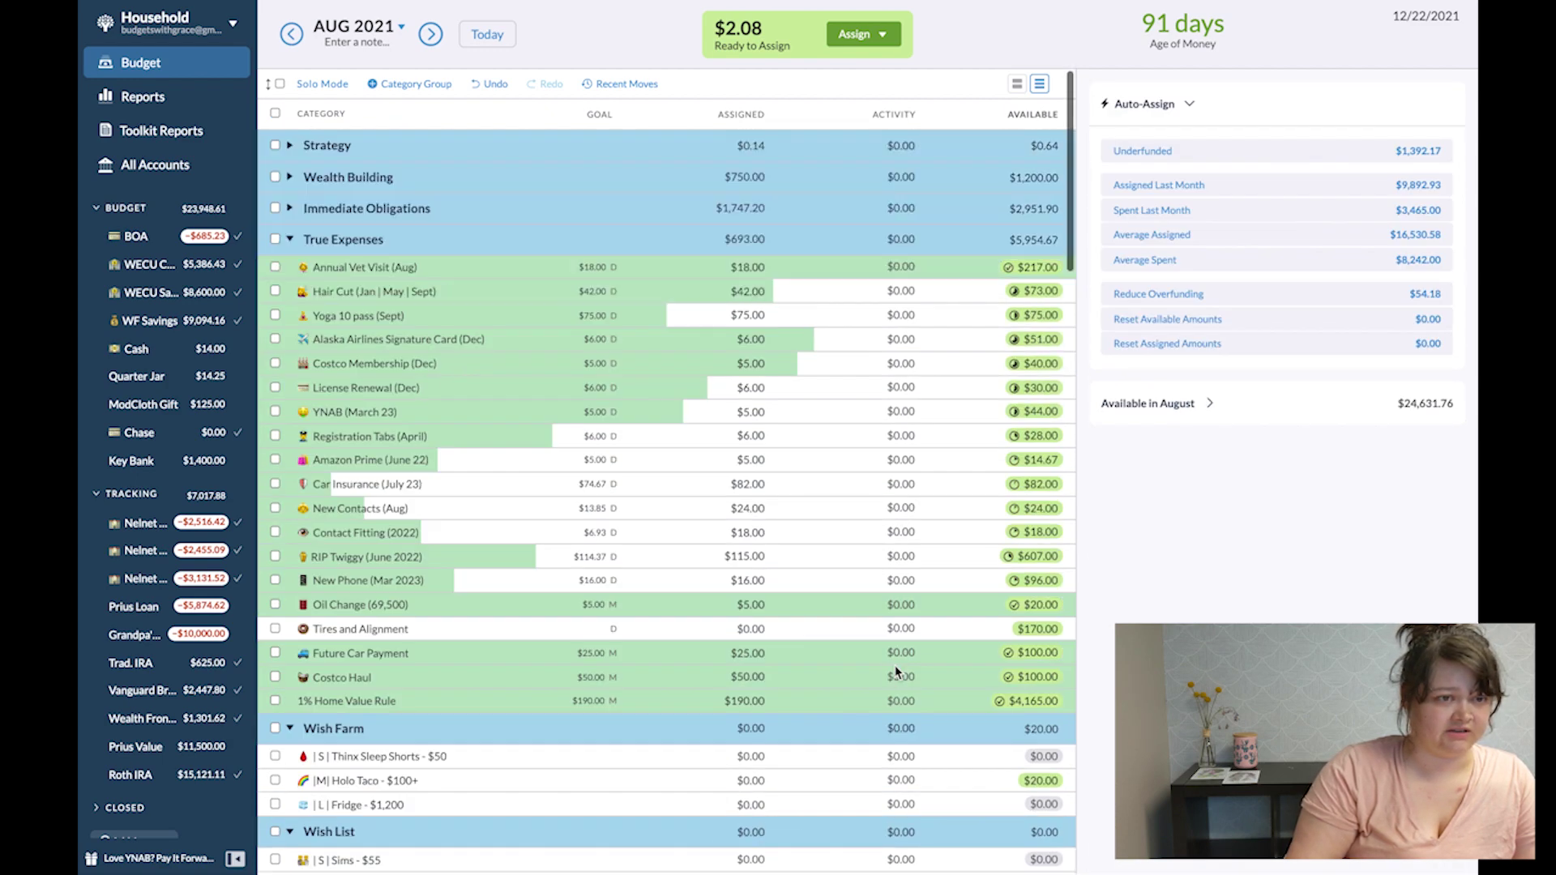
{"action": "left_click", "coordinate": [287, 146]}
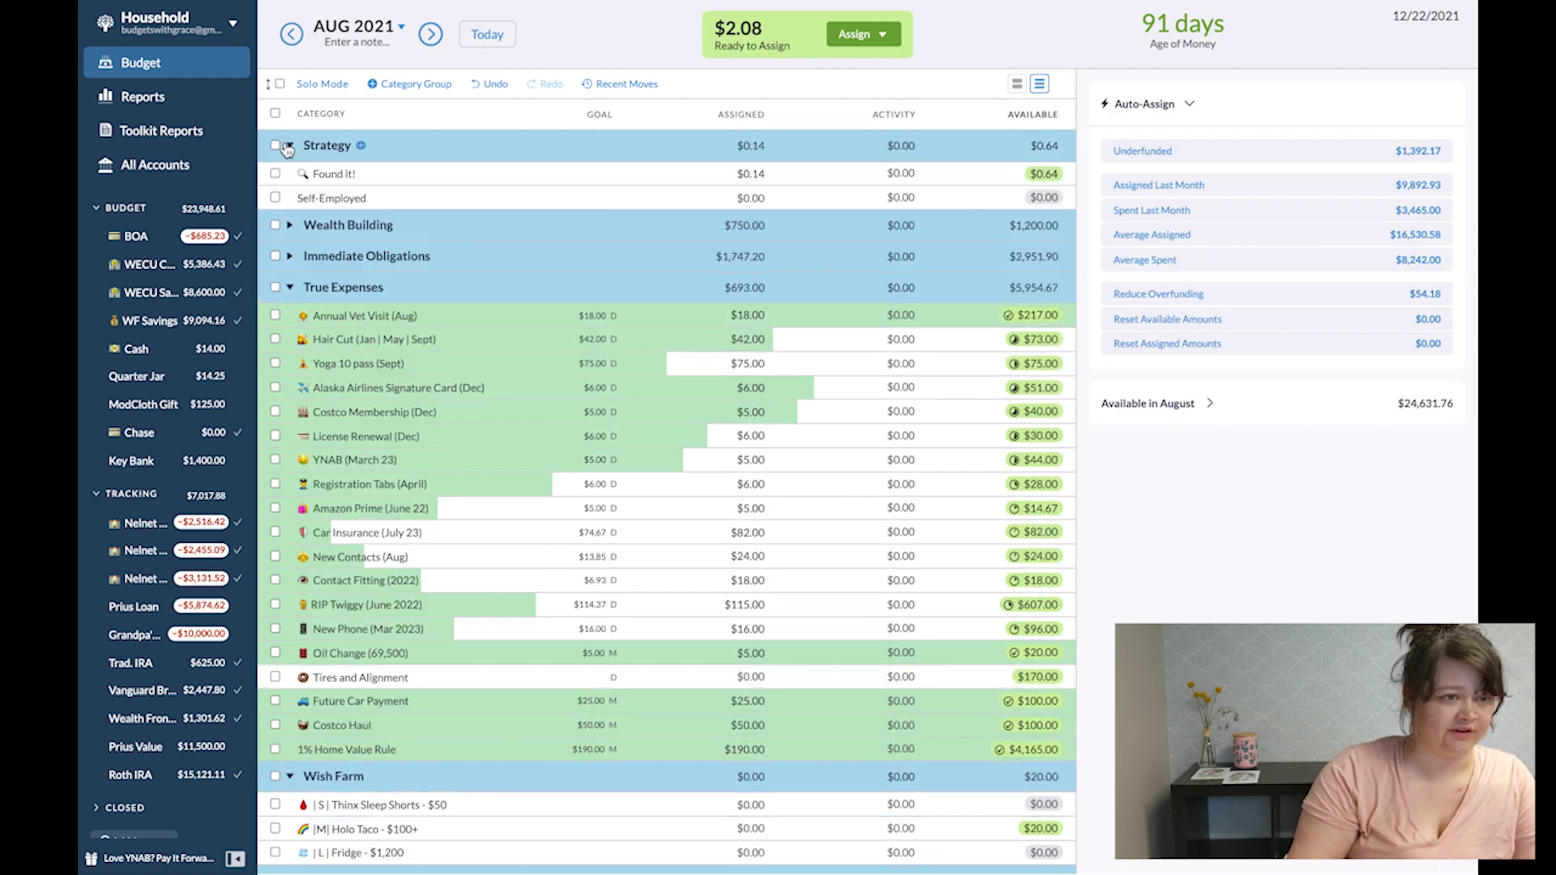
{"action": "left_click", "coordinate": [741, 174]}
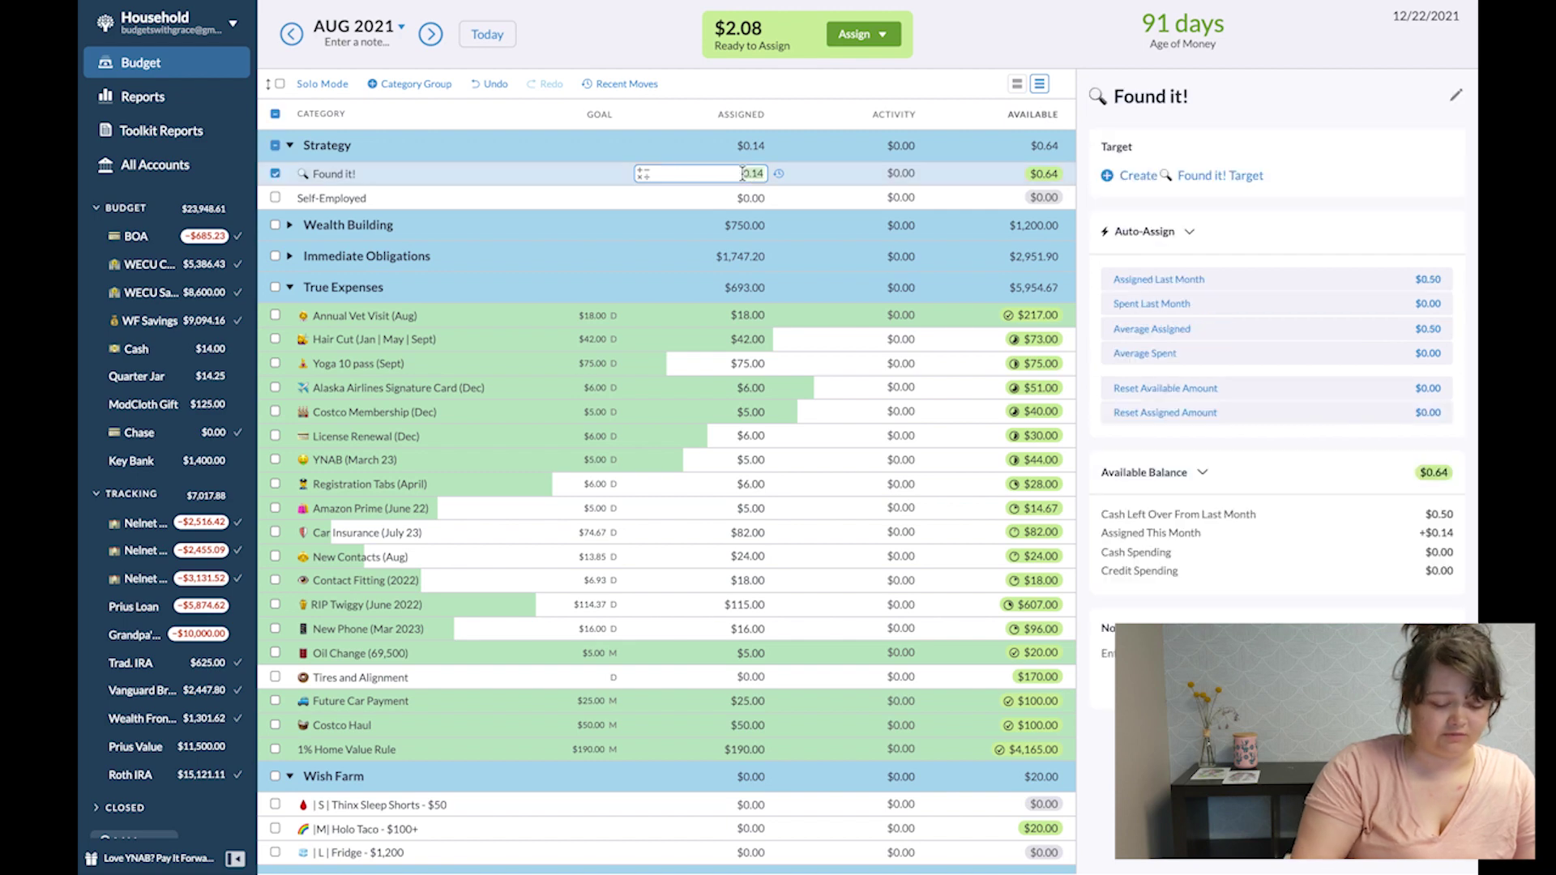
{"action": "key", "text": "Return"}
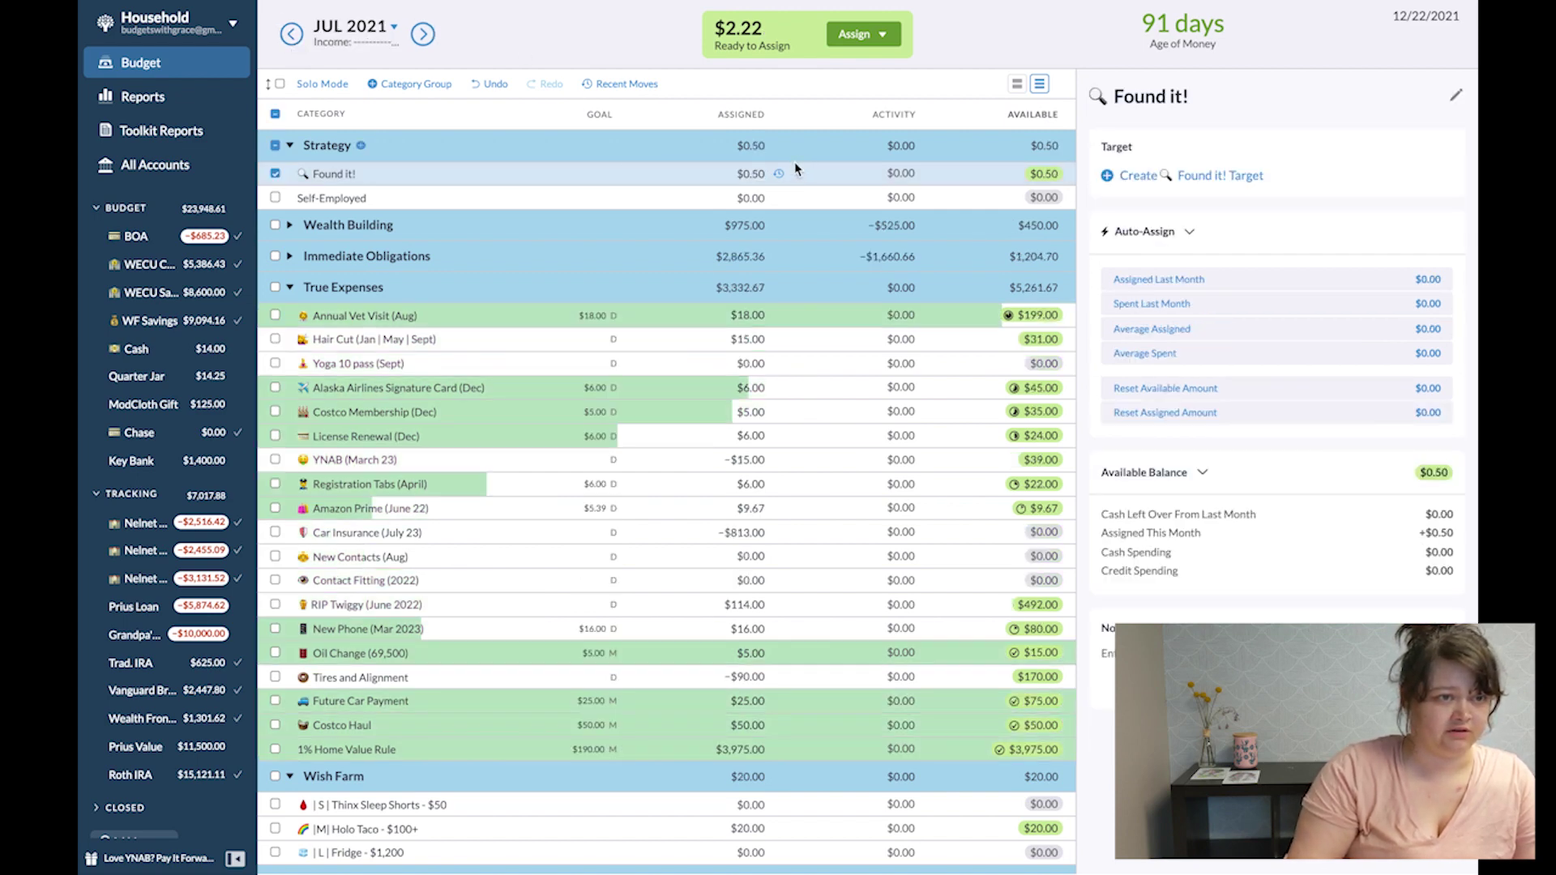
{"action": "left_click", "coordinate": [757, 172]}
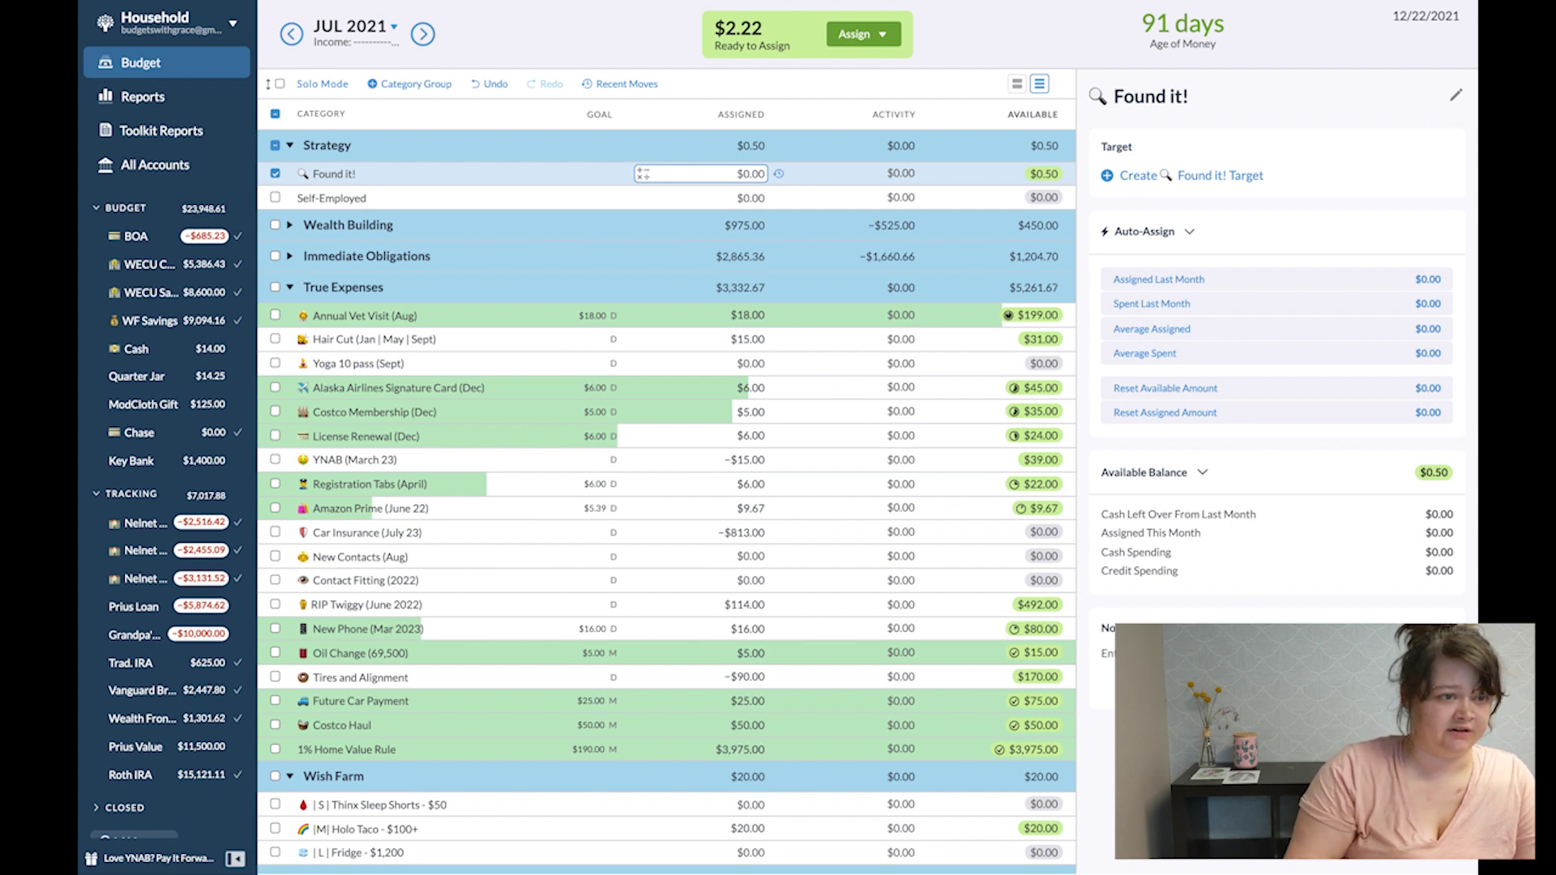
{"action": "key", "text": "Return"}
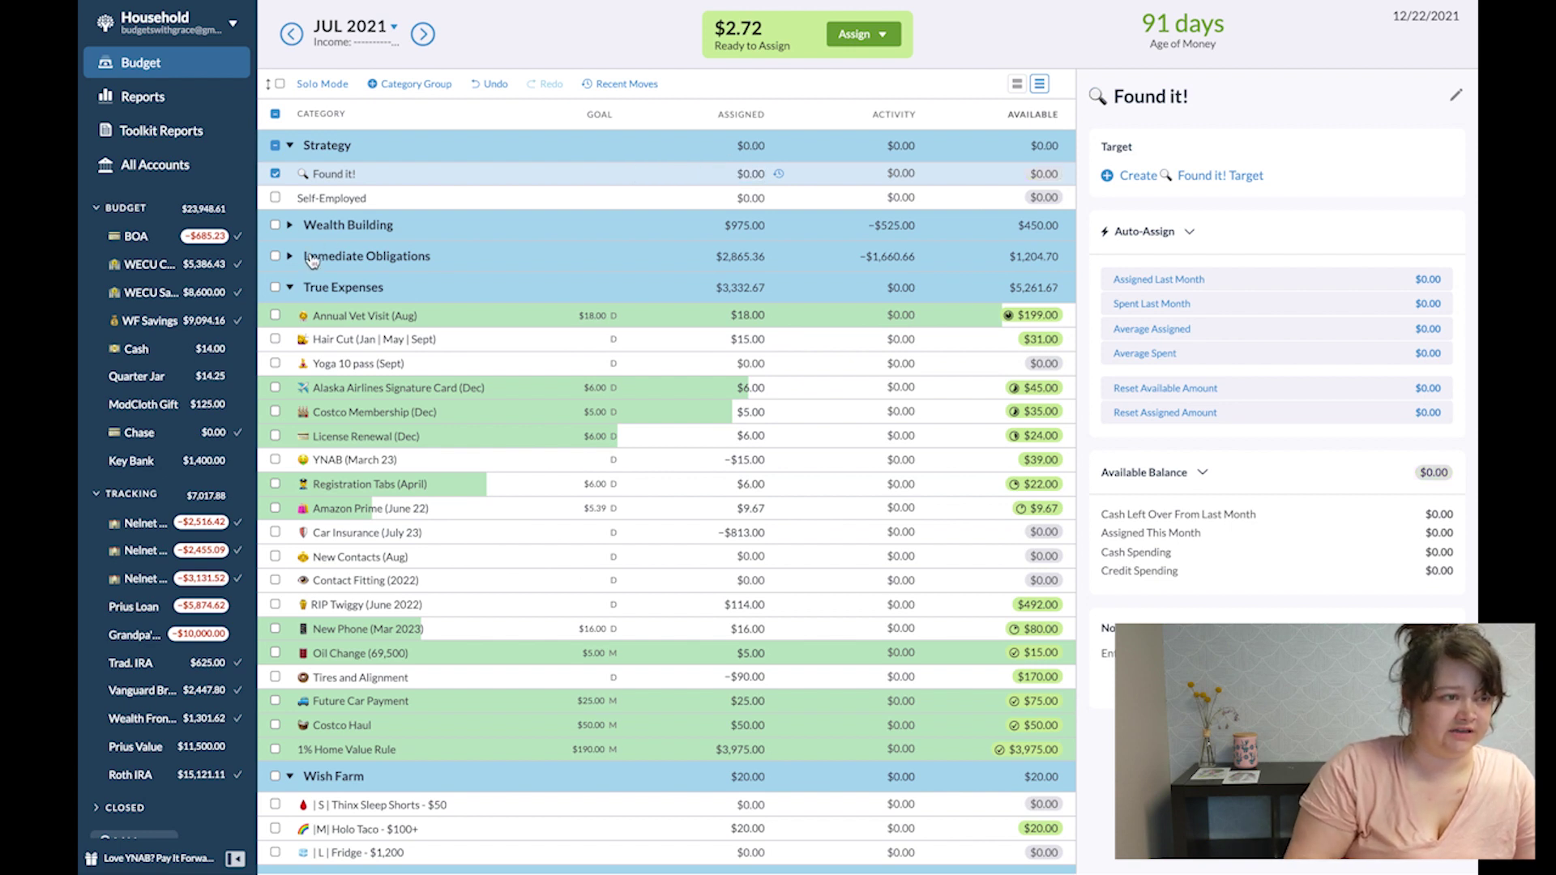
{"action": "left_click", "coordinate": [298, 183]}
{"action": "left_click", "coordinate": [298, 181]}
{"action": "left_click", "coordinate": [297, 180]}
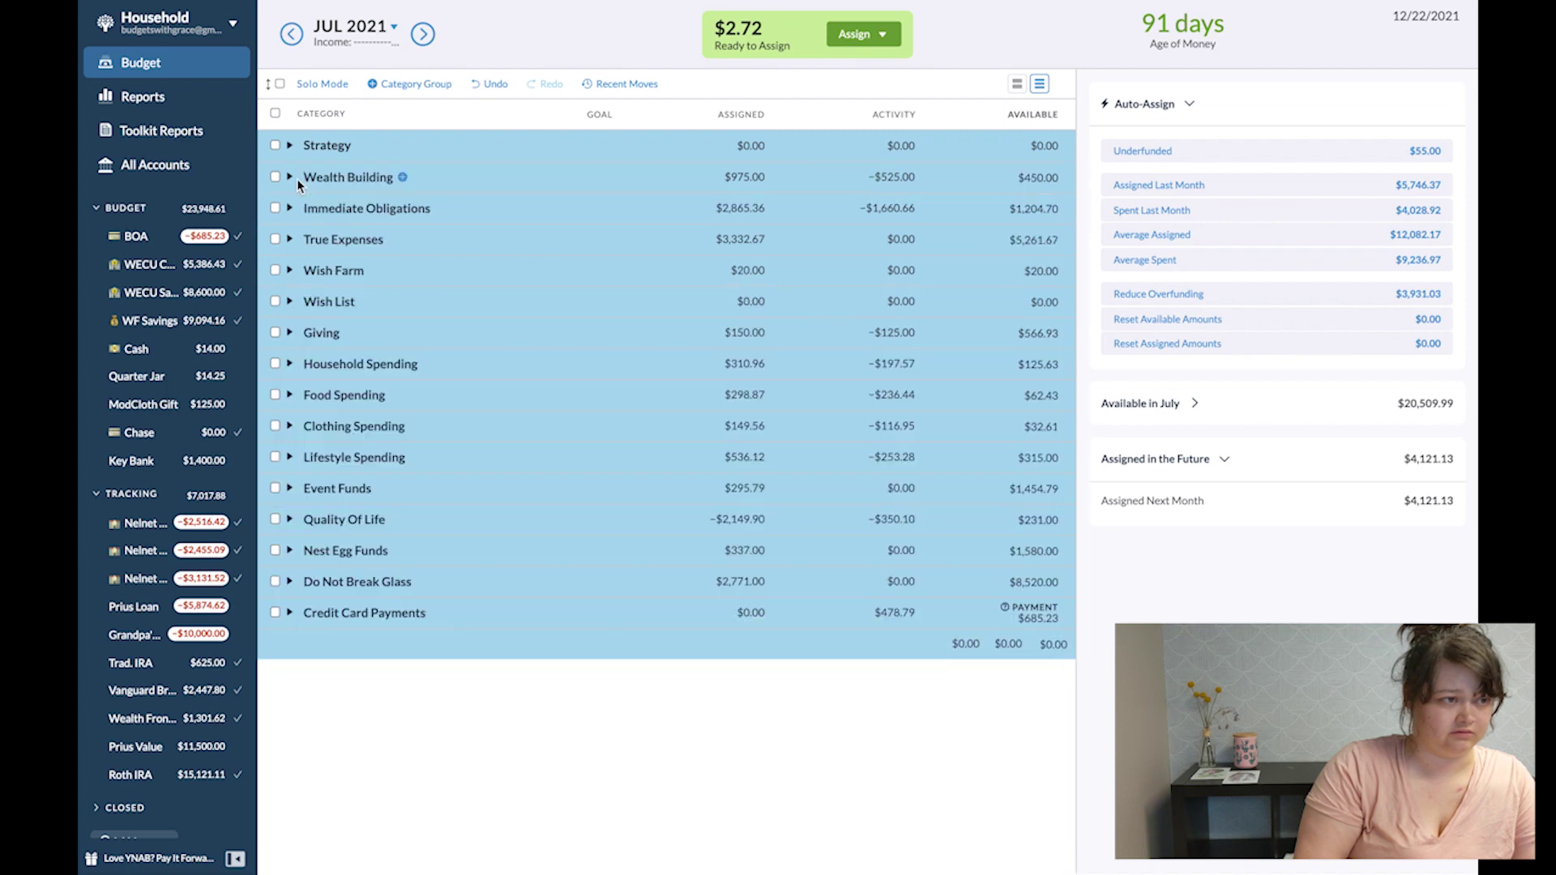
{"action": "left_click", "coordinate": [298, 180]}
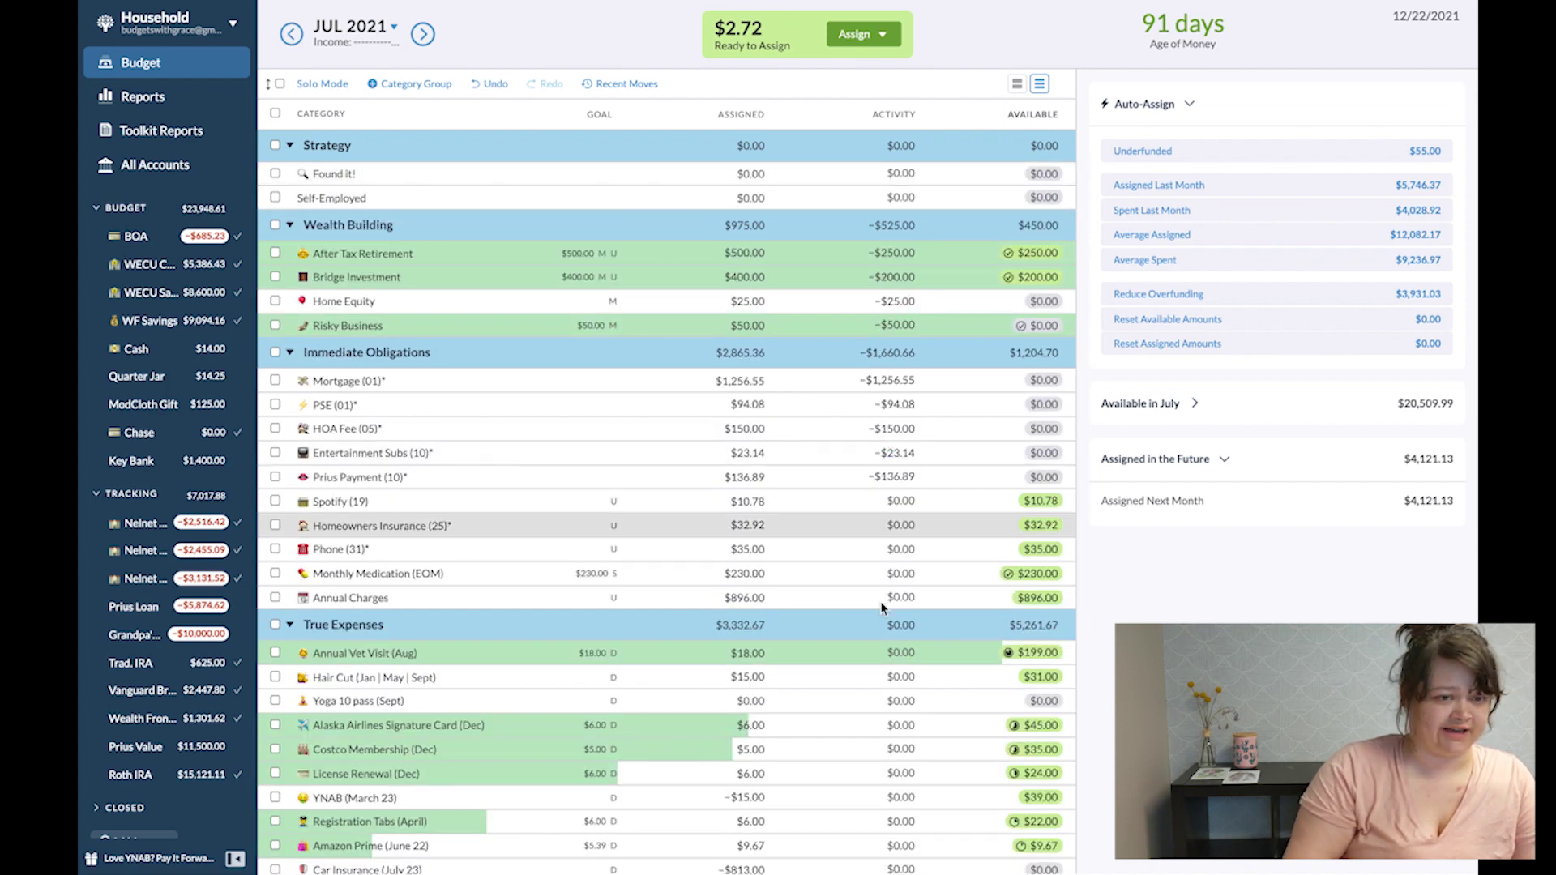
Collapse the category groups from Strategy through Giving in the July 2021 budget.
{"action": "left_click", "coordinate": [289, 146]}
{"action": "left_click", "coordinate": [290, 178]}
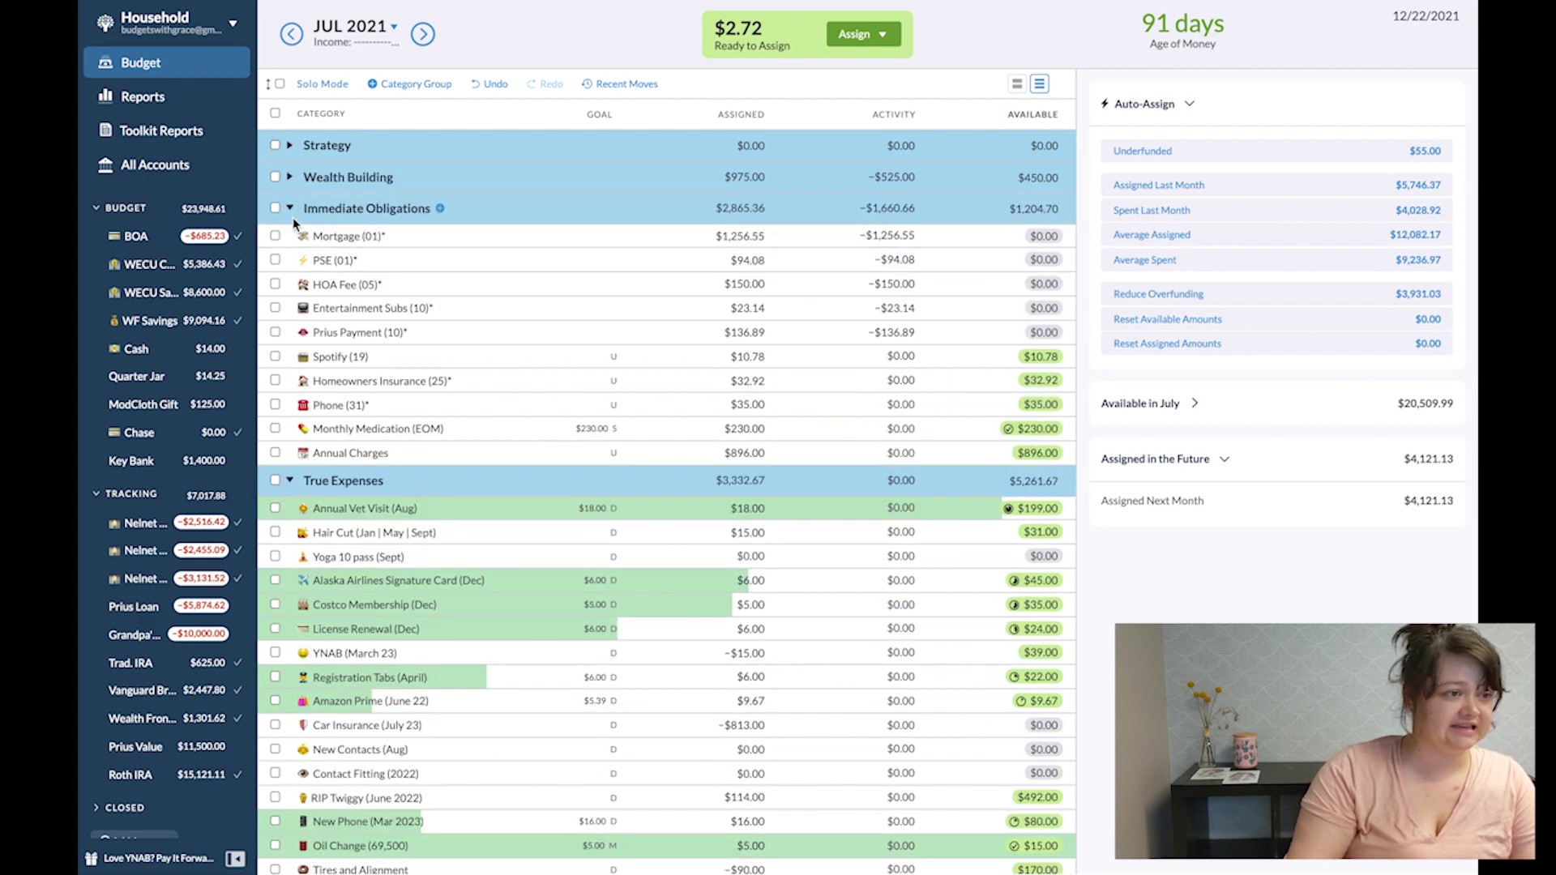
{"action": "left_click", "coordinate": [290, 208]}
{"action": "left_click", "coordinate": [289, 239]}
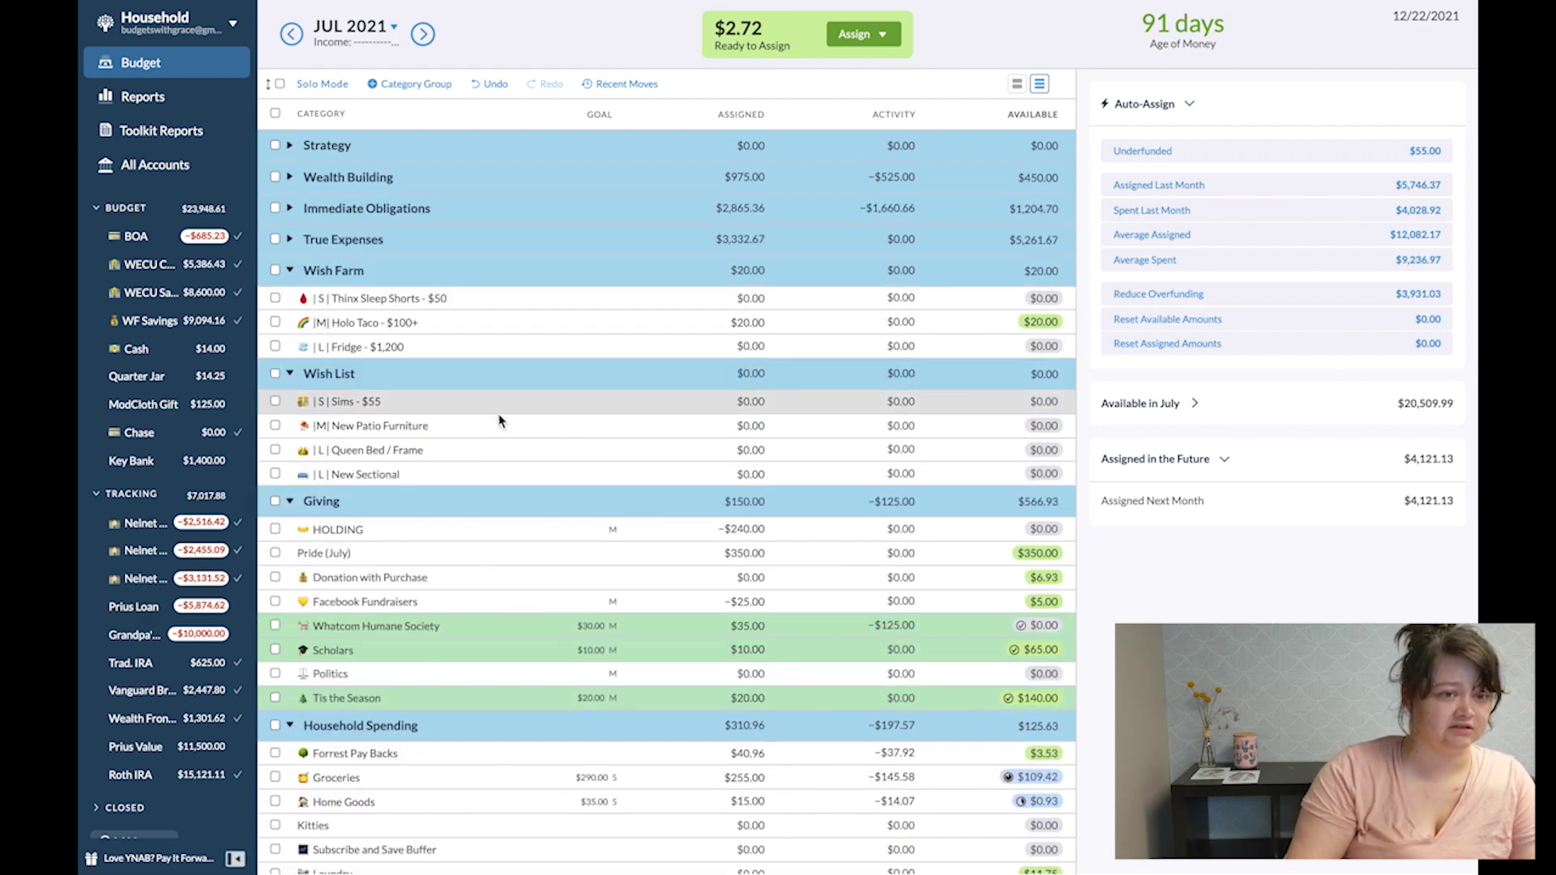
{"action": "left_click", "coordinate": [289, 270]}
{"action": "left_click", "coordinate": [289, 301]}
{"action": "left_click", "coordinate": [289, 333]}
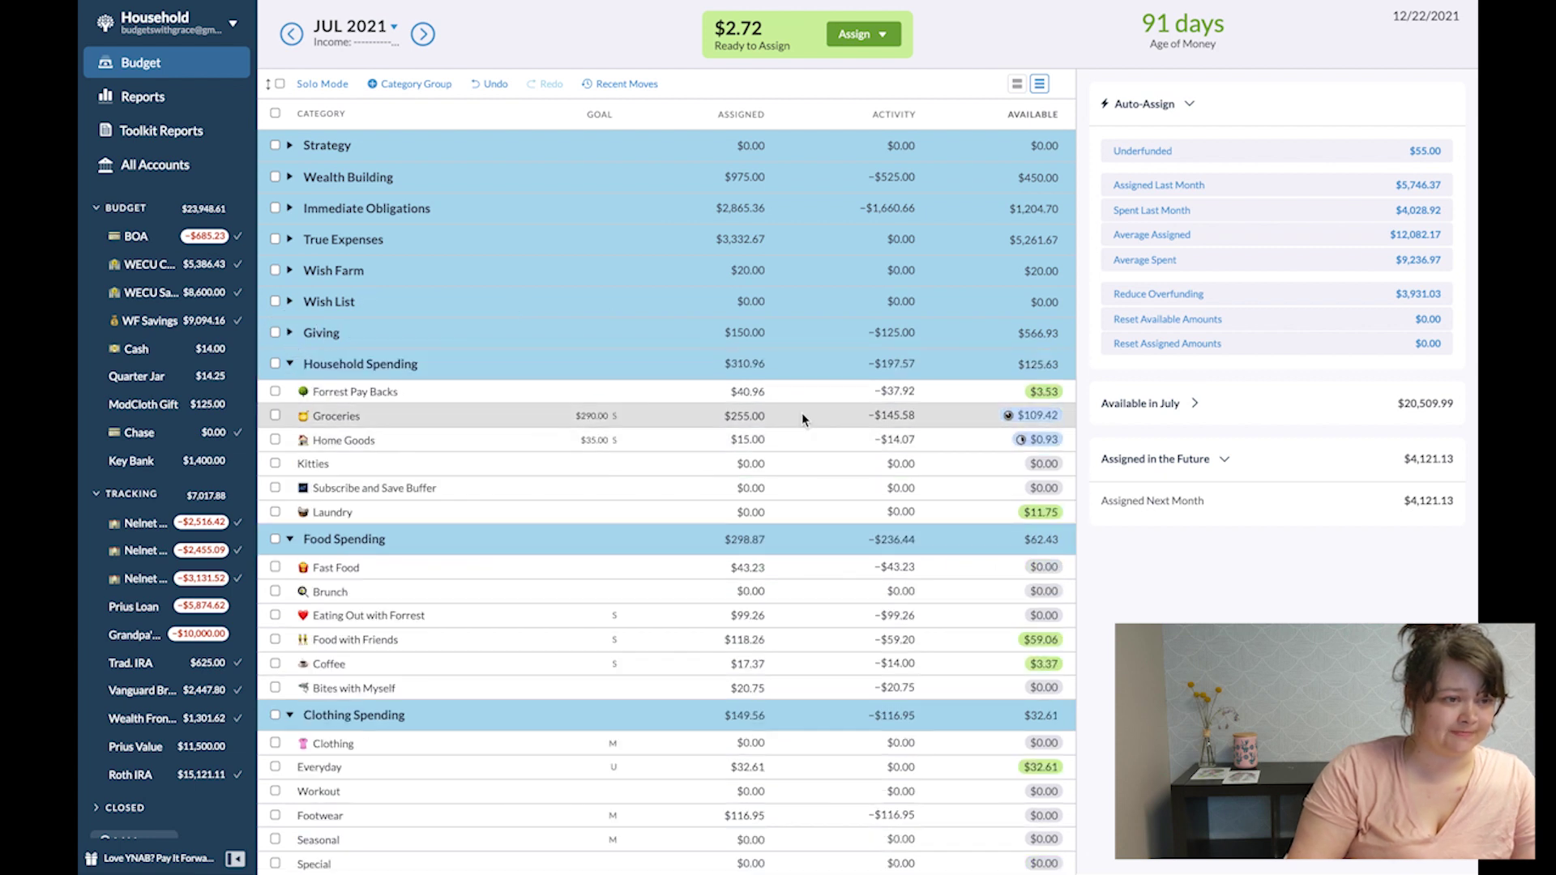
Move $0.42 from Groceries and $0.93 from Home Goods back to Ready to Assign in July 2021.
{"action": "left_click", "coordinate": [1038, 415]}
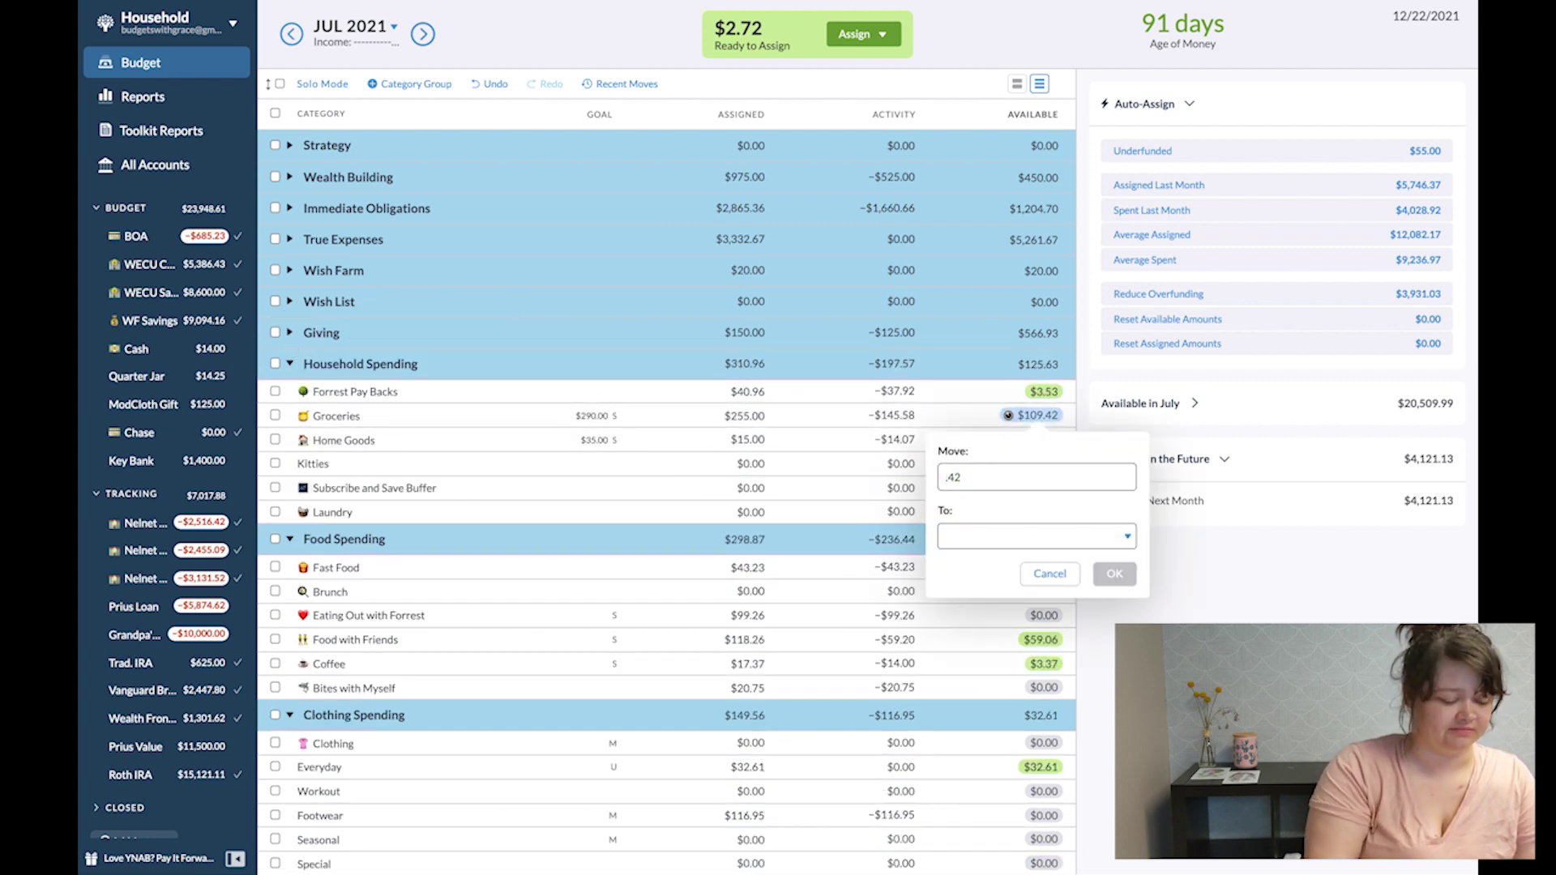
{"action": "key", "text": "Tab"}
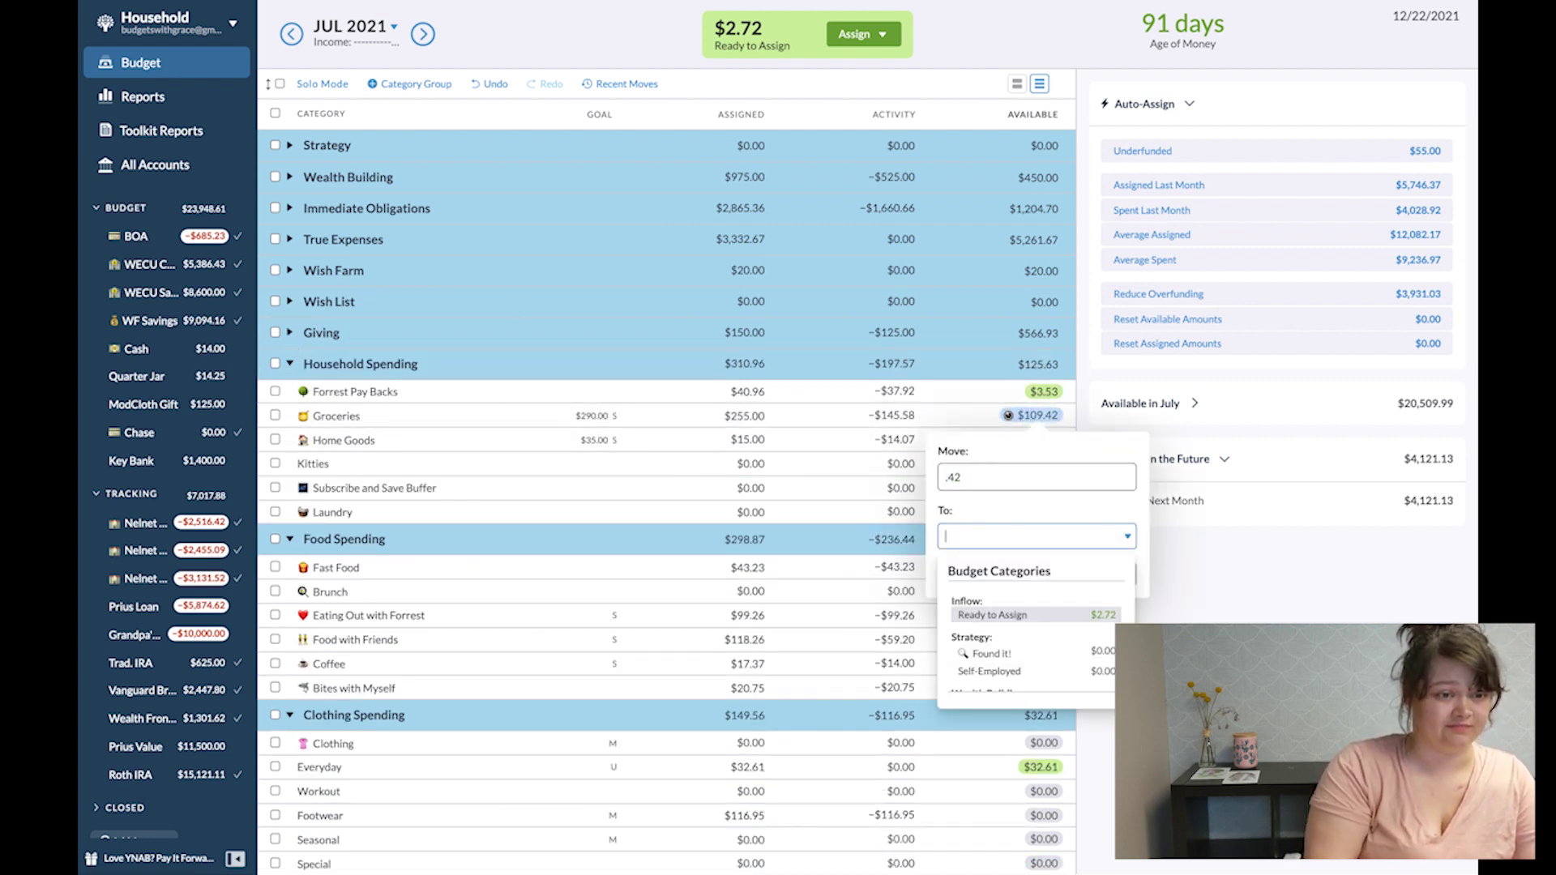
{"action": "key", "text": "Return"}
{"action": "left_click", "coordinate": [1031, 439]}
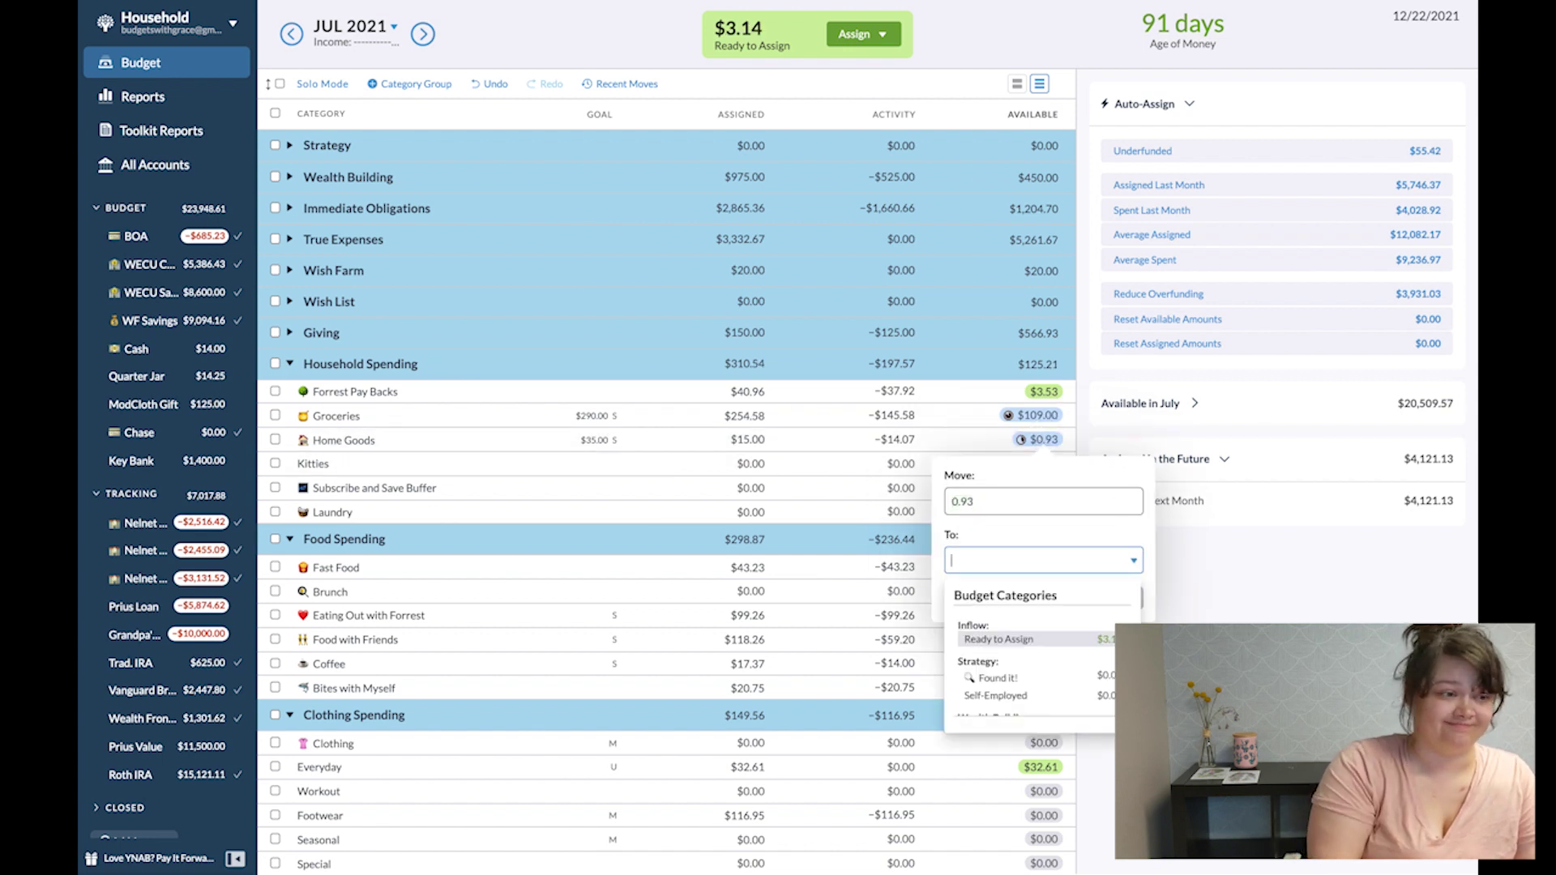
{"action": "key", "text": "Return"}
{"action": "key", "text": "Return"}
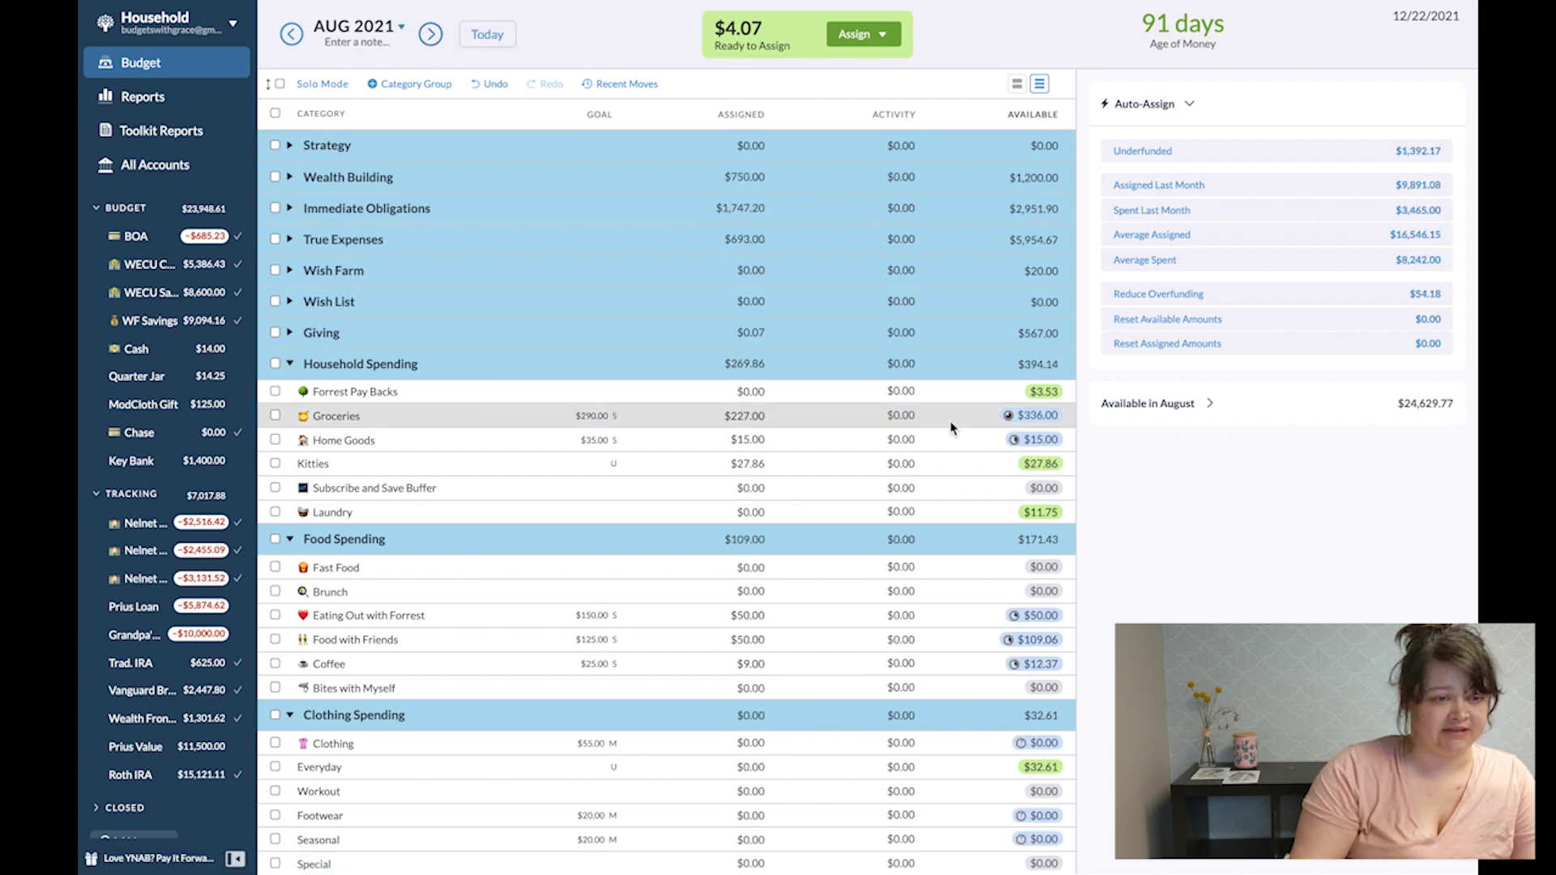
Re-save the Groceries and Home Goods targets unchanged in August, and return to July 2021 with nothing selected.
{"action": "left_click", "coordinate": [949, 420]}
{"action": "left_click", "coordinate": [1248, 349]}
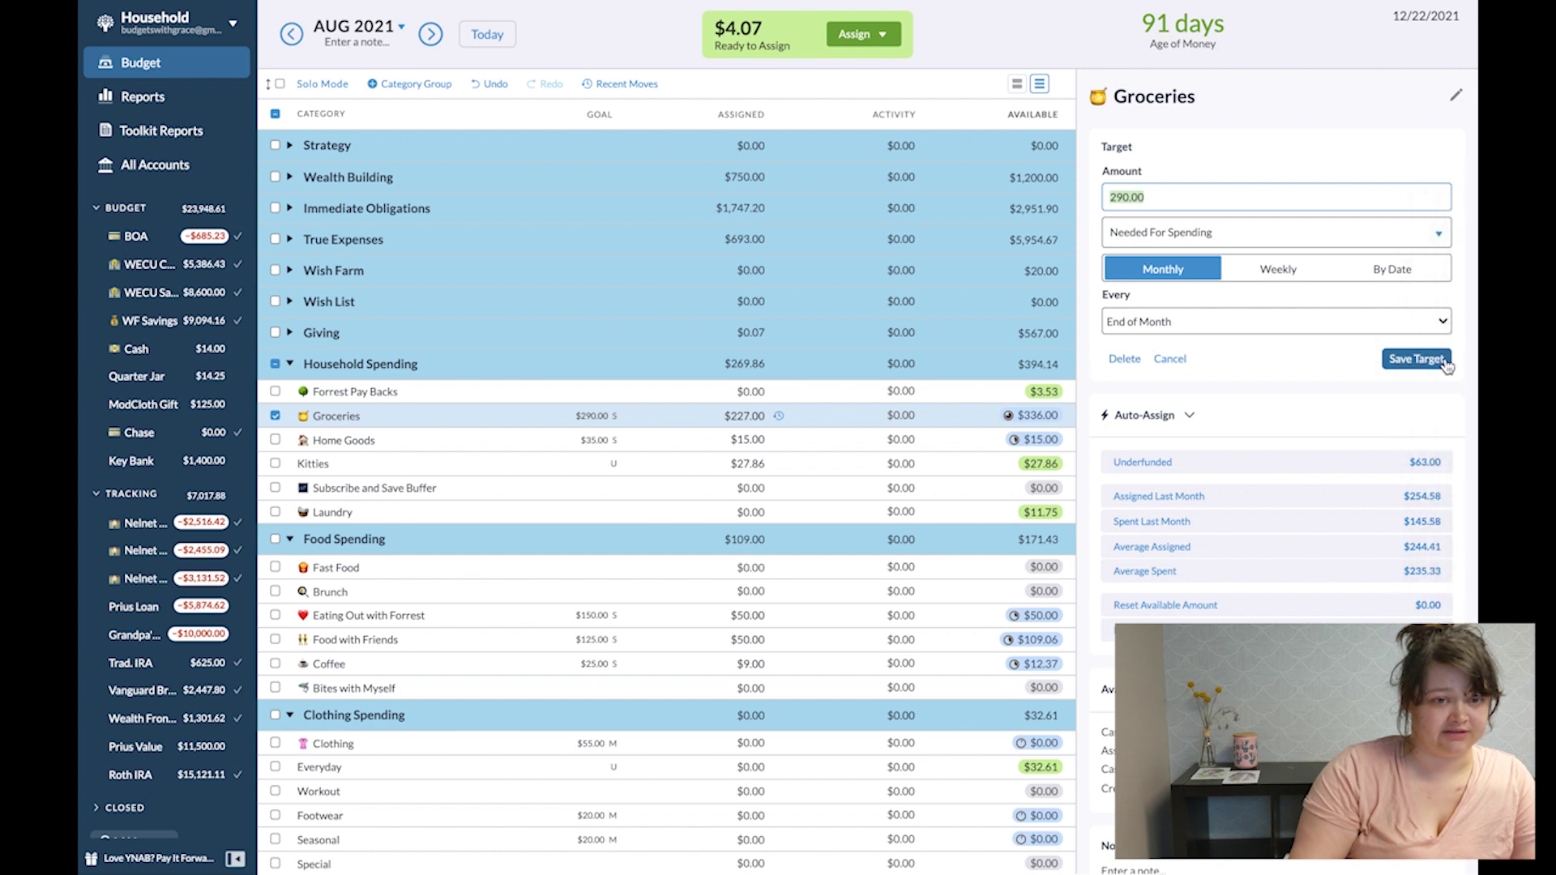
{"action": "left_click", "coordinate": [1418, 358]}
{"action": "left_click", "coordinate": [953, 440]}
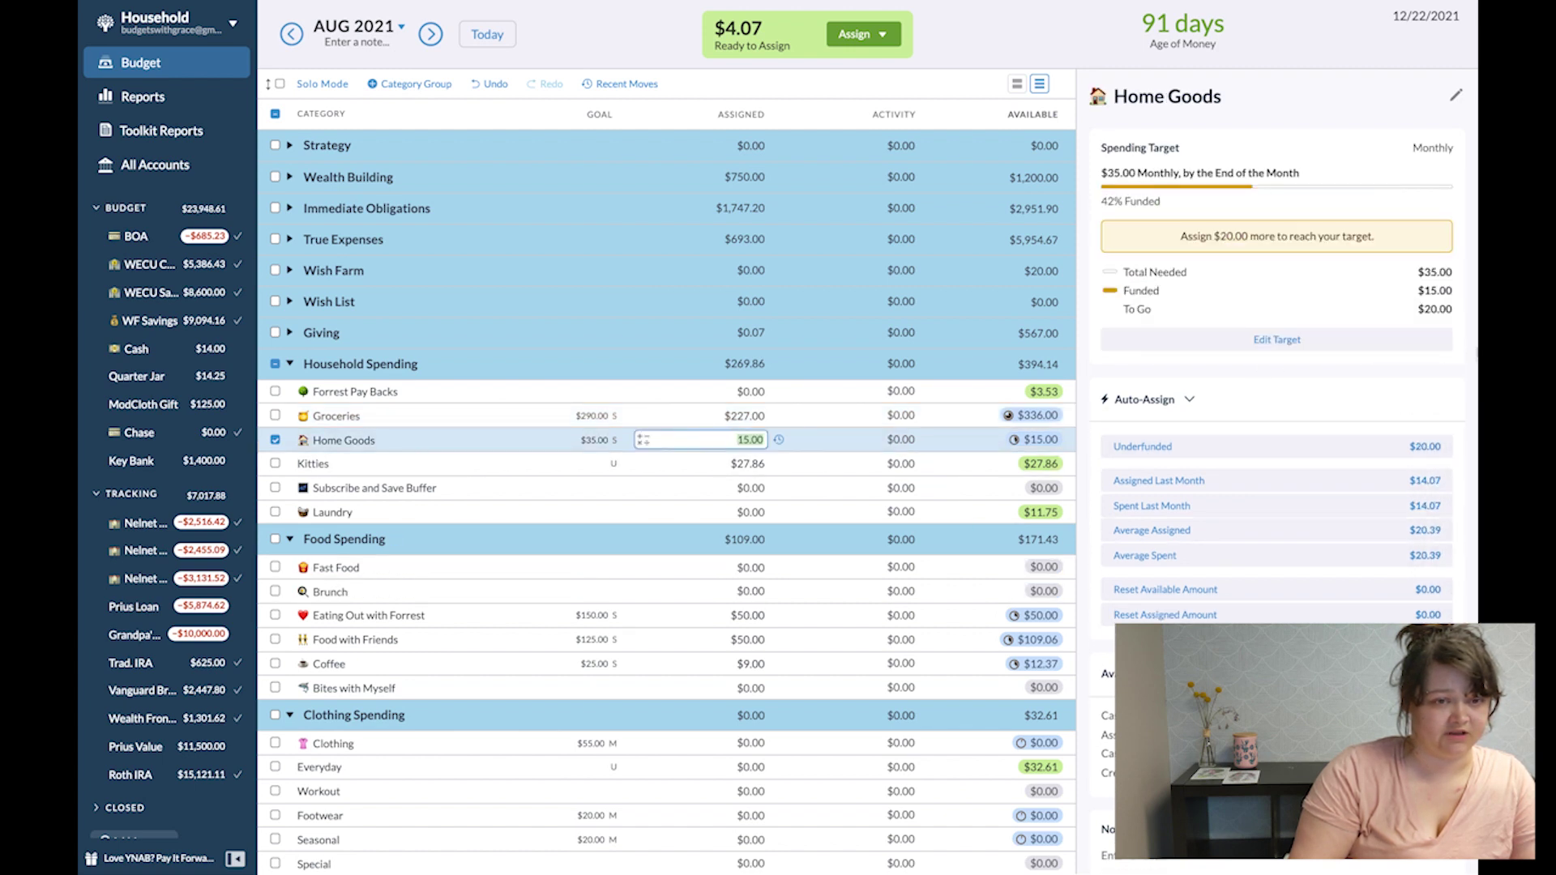
{"action": "left_click", "coordinate": [1369, 347]}
{"action": "left_click", "coordinate": [1420, 359]}
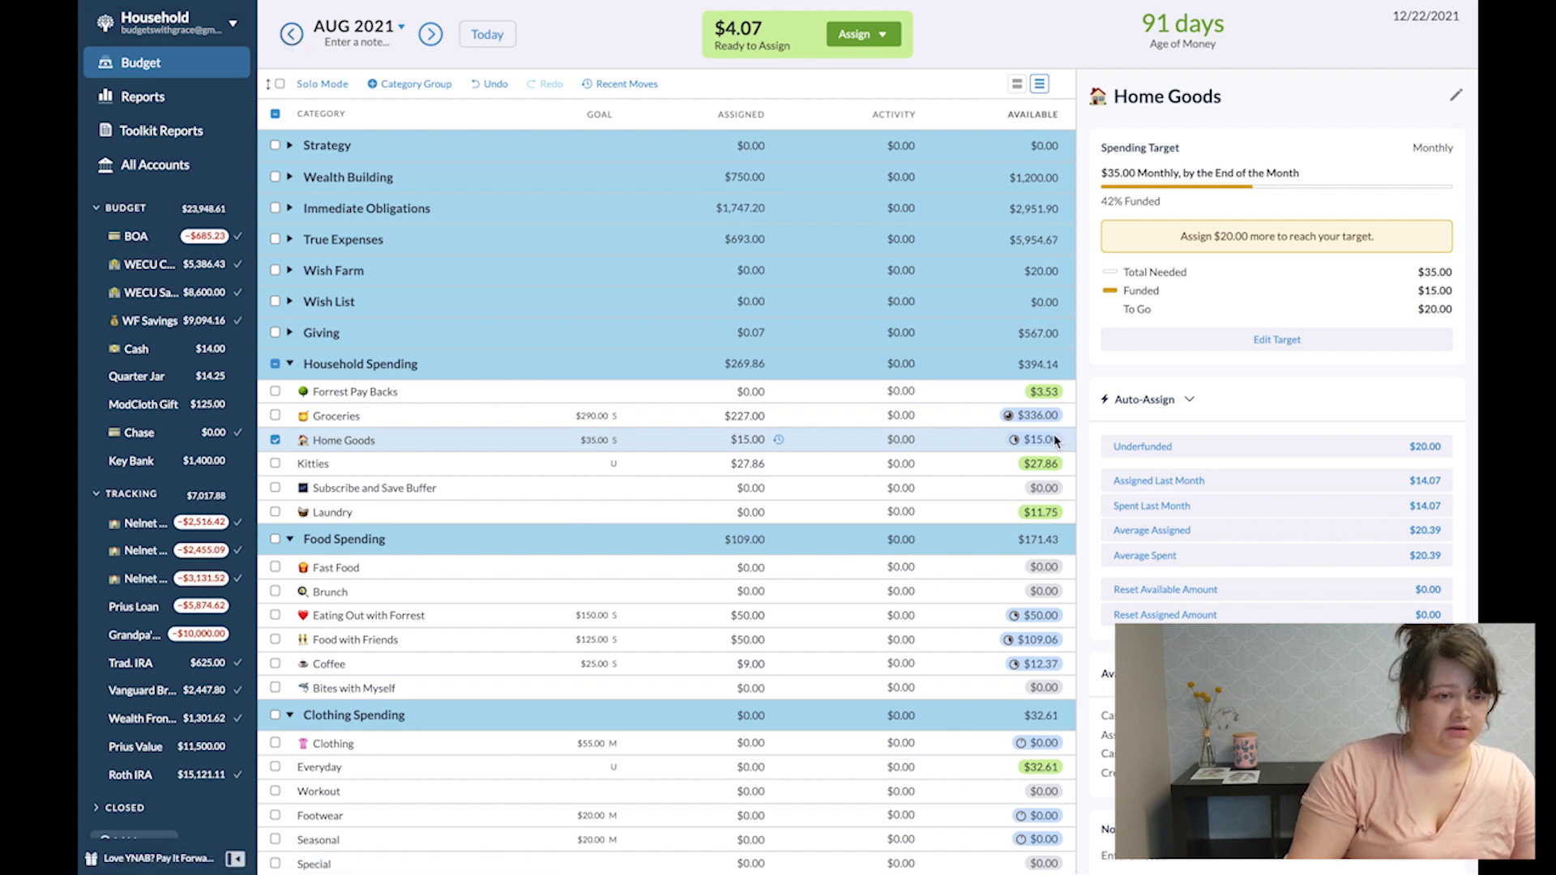
{"action": "key", "text": "alt+Left"}
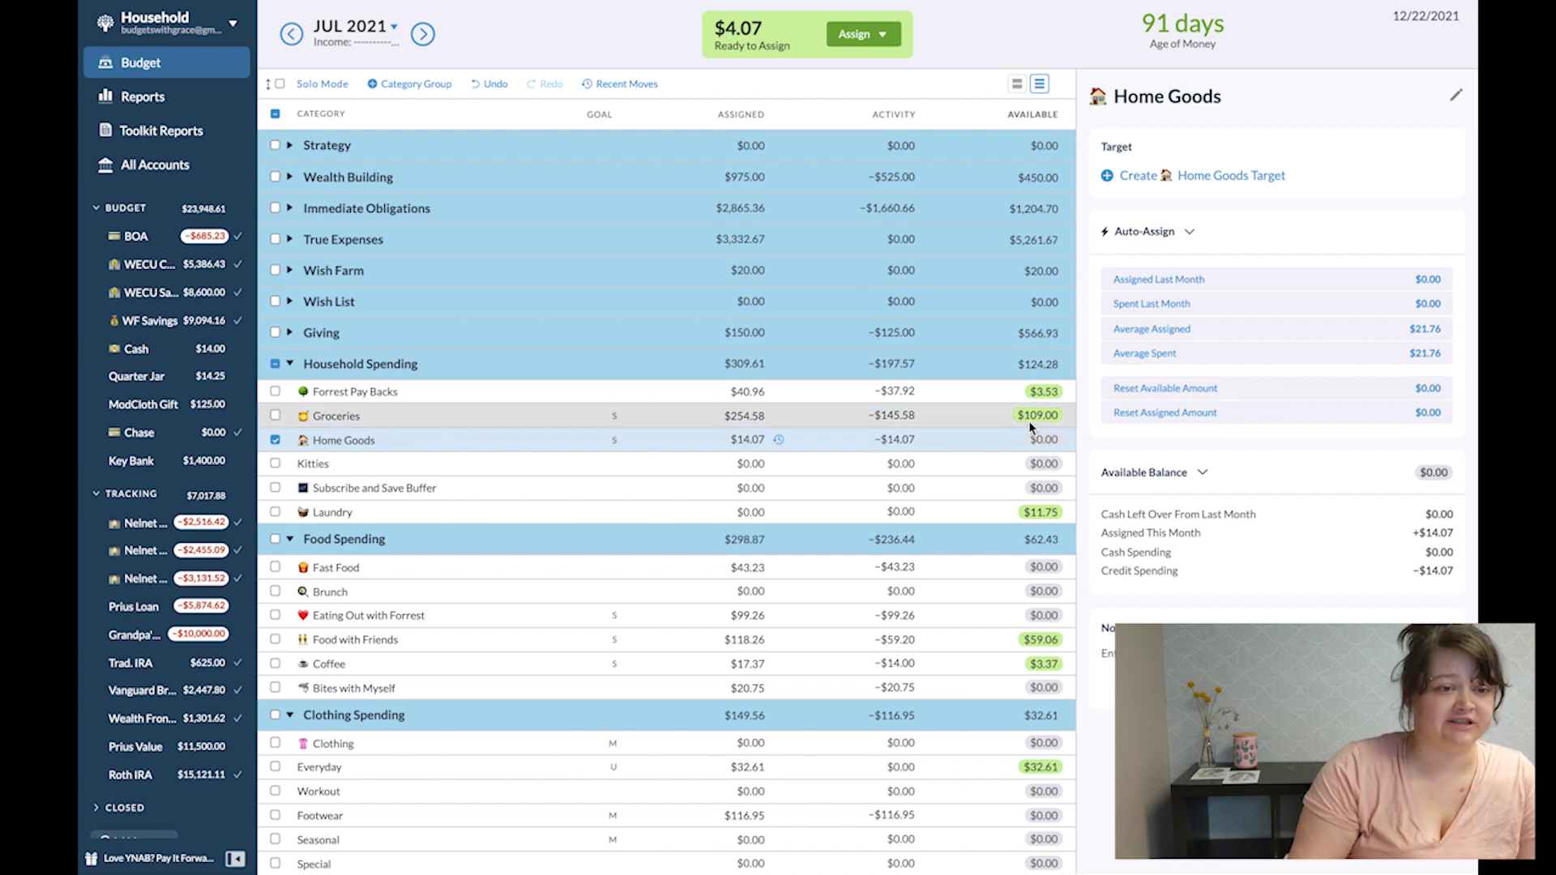
{"action": "left_click", "coordinate": [277, 444]}
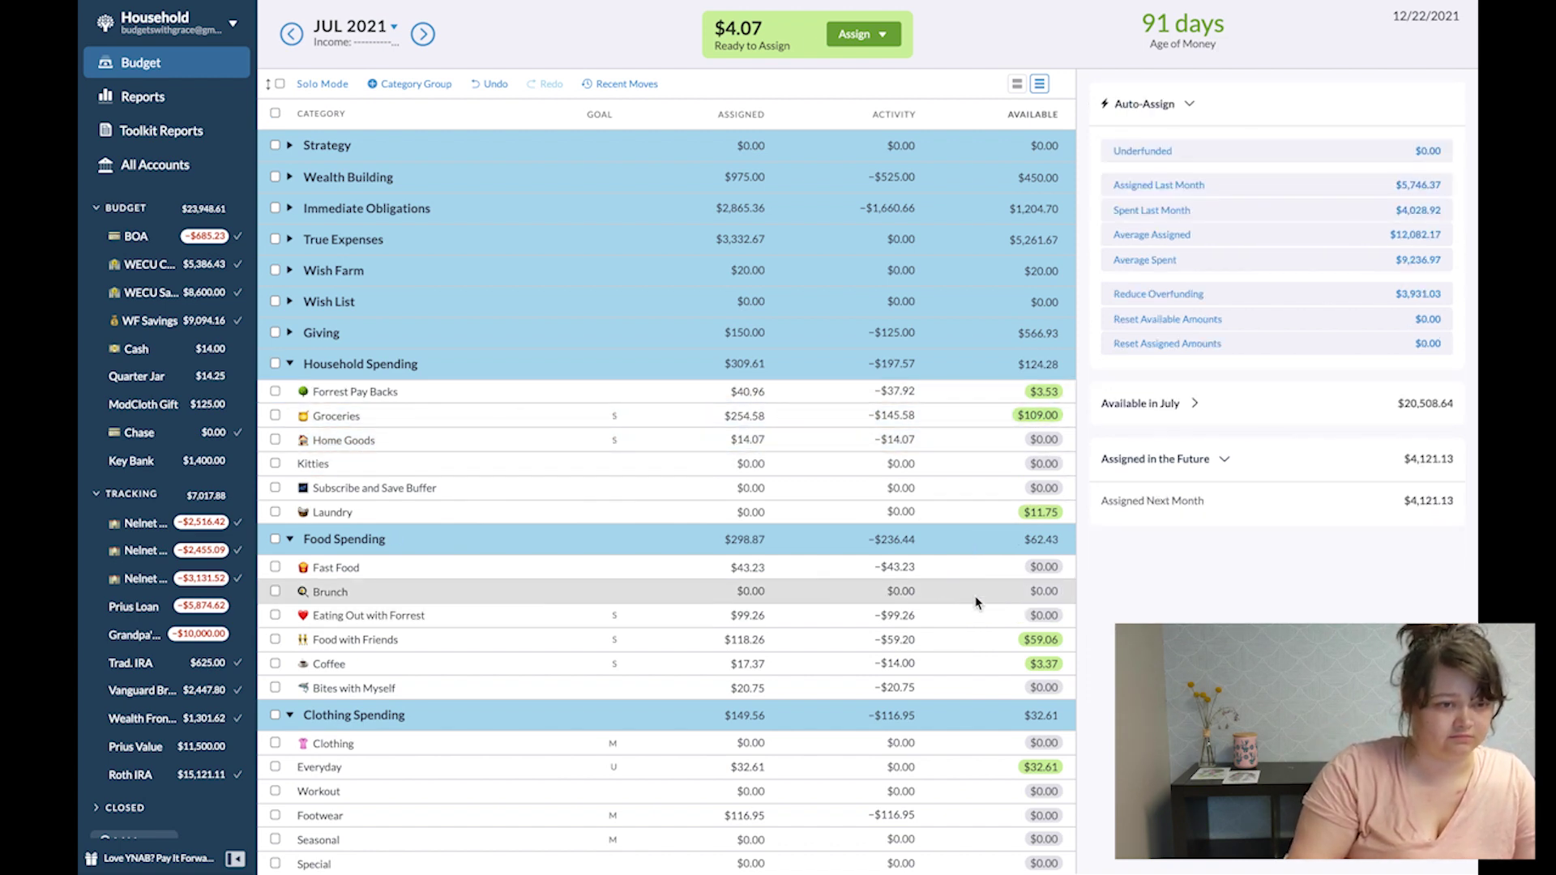
Move $15.04 from Food with Friends to Bites with Myself in the July 2021 budget.
{"action": "scroll", "coordinate": [973, 644], "scroll_direction": "down", "scroll_amount": 1}
{"action": "scroll", "coordinate": [977, 651], "scroll_direction": "down", "scroll_amount": 1}
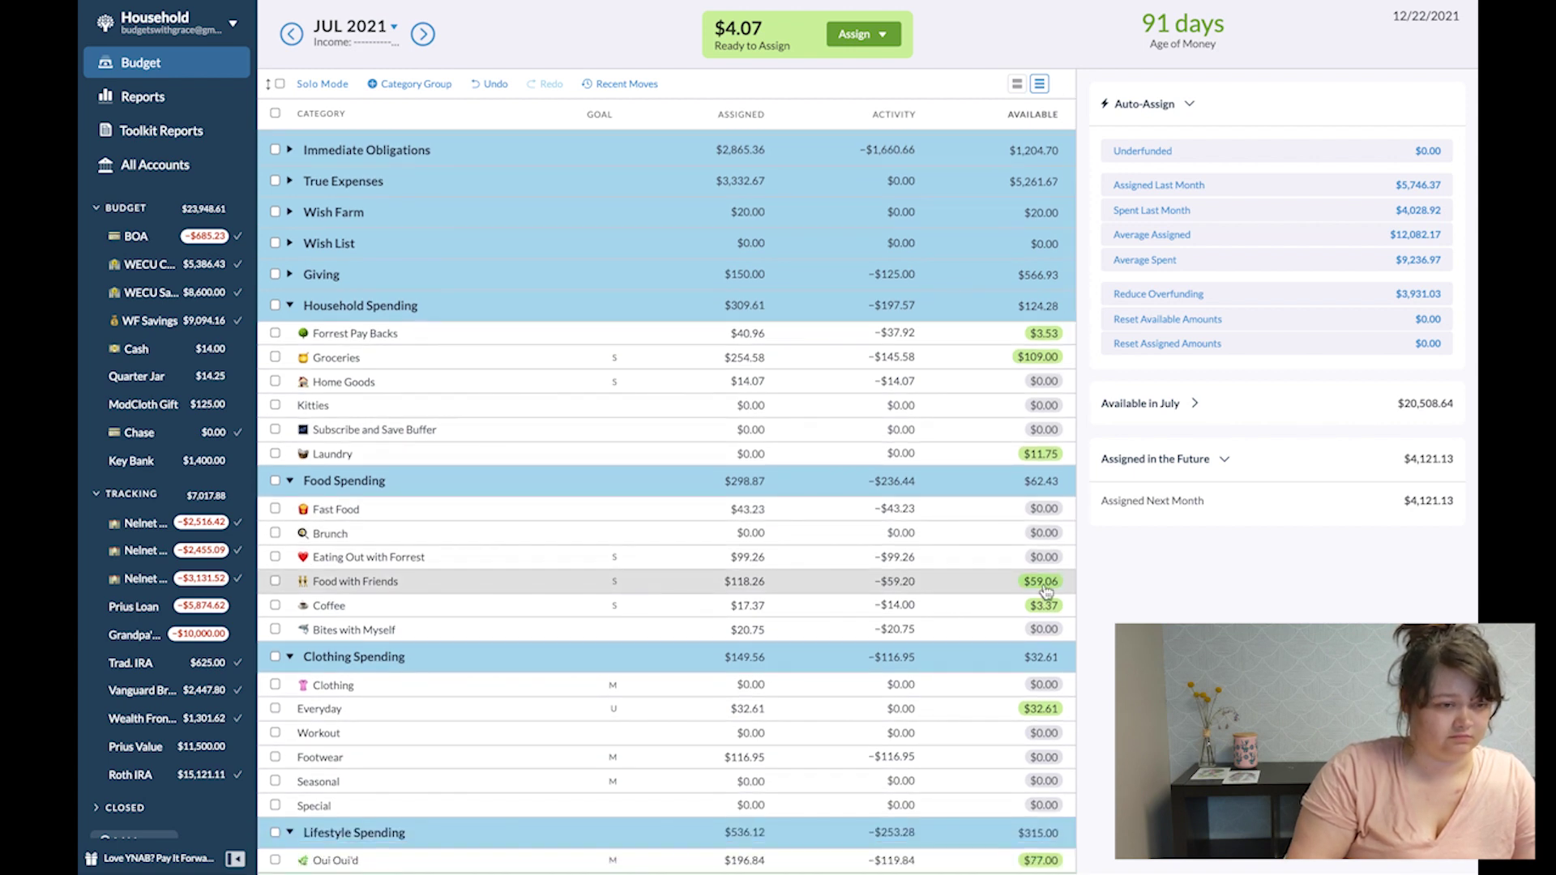
{"action": "left_click", "coordinate": [1041, 581]}
{"action": "type", "text": "15.04"}
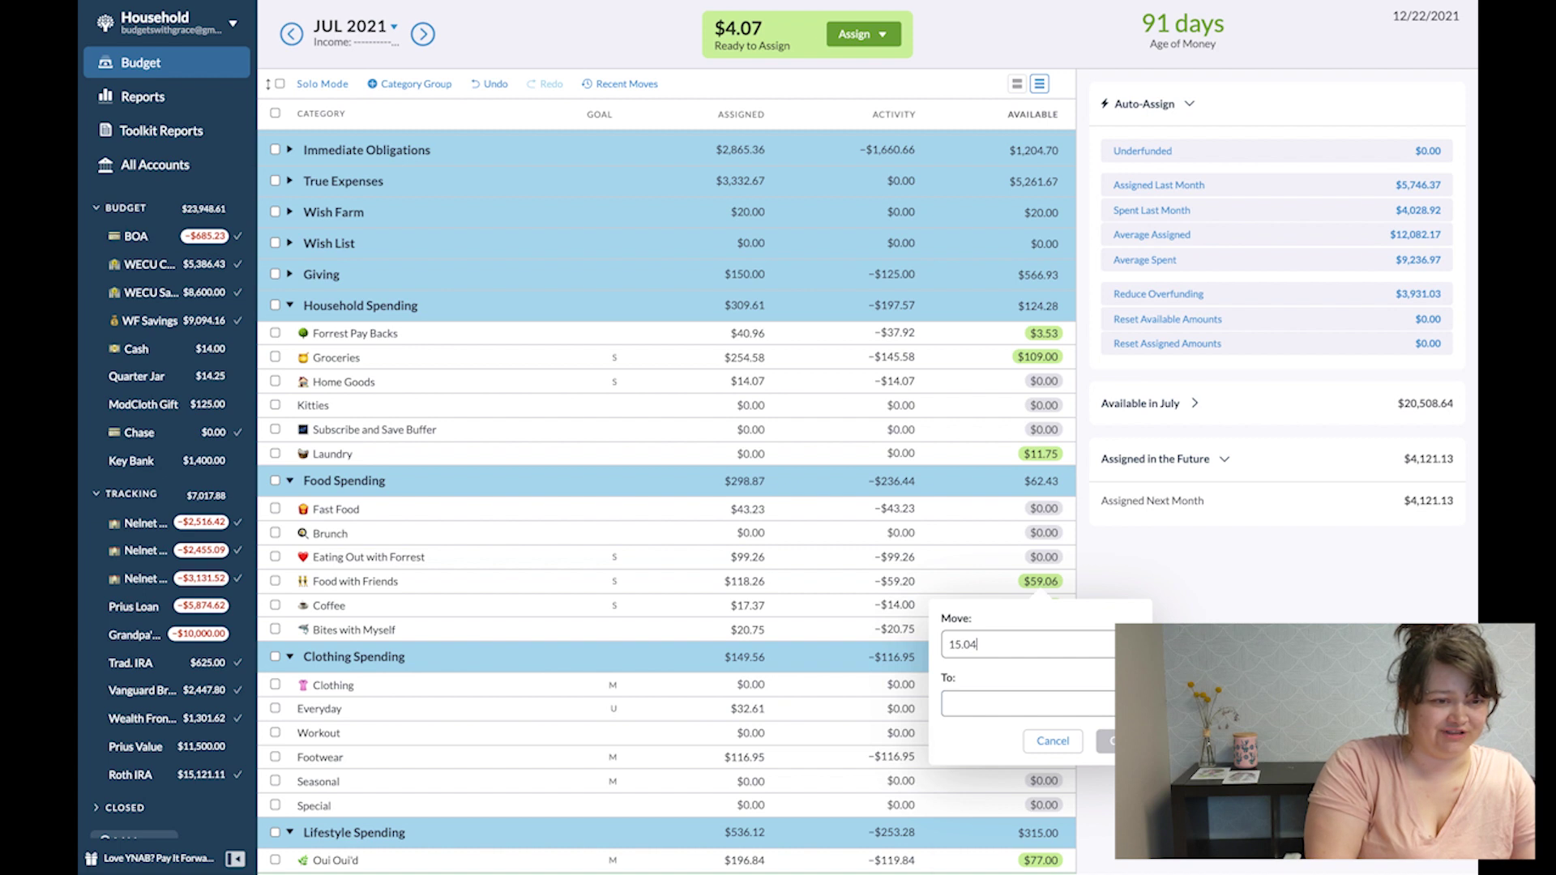
{"action": "key", "text": "Tab"}
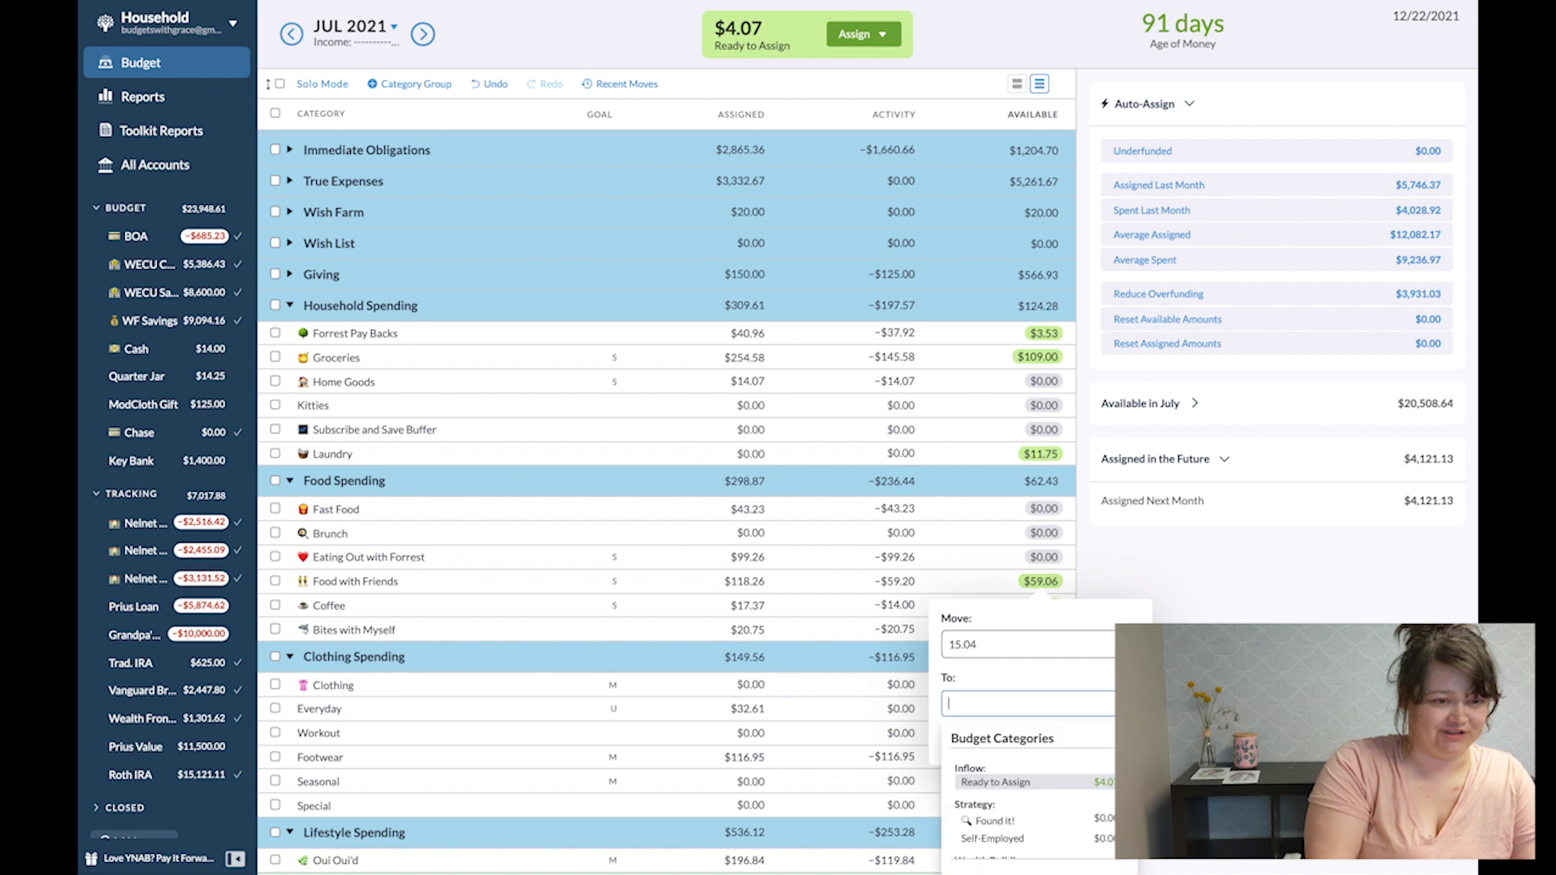
{"action": "type", "text": "bi"}
{"action": "key", "text": "Return"}
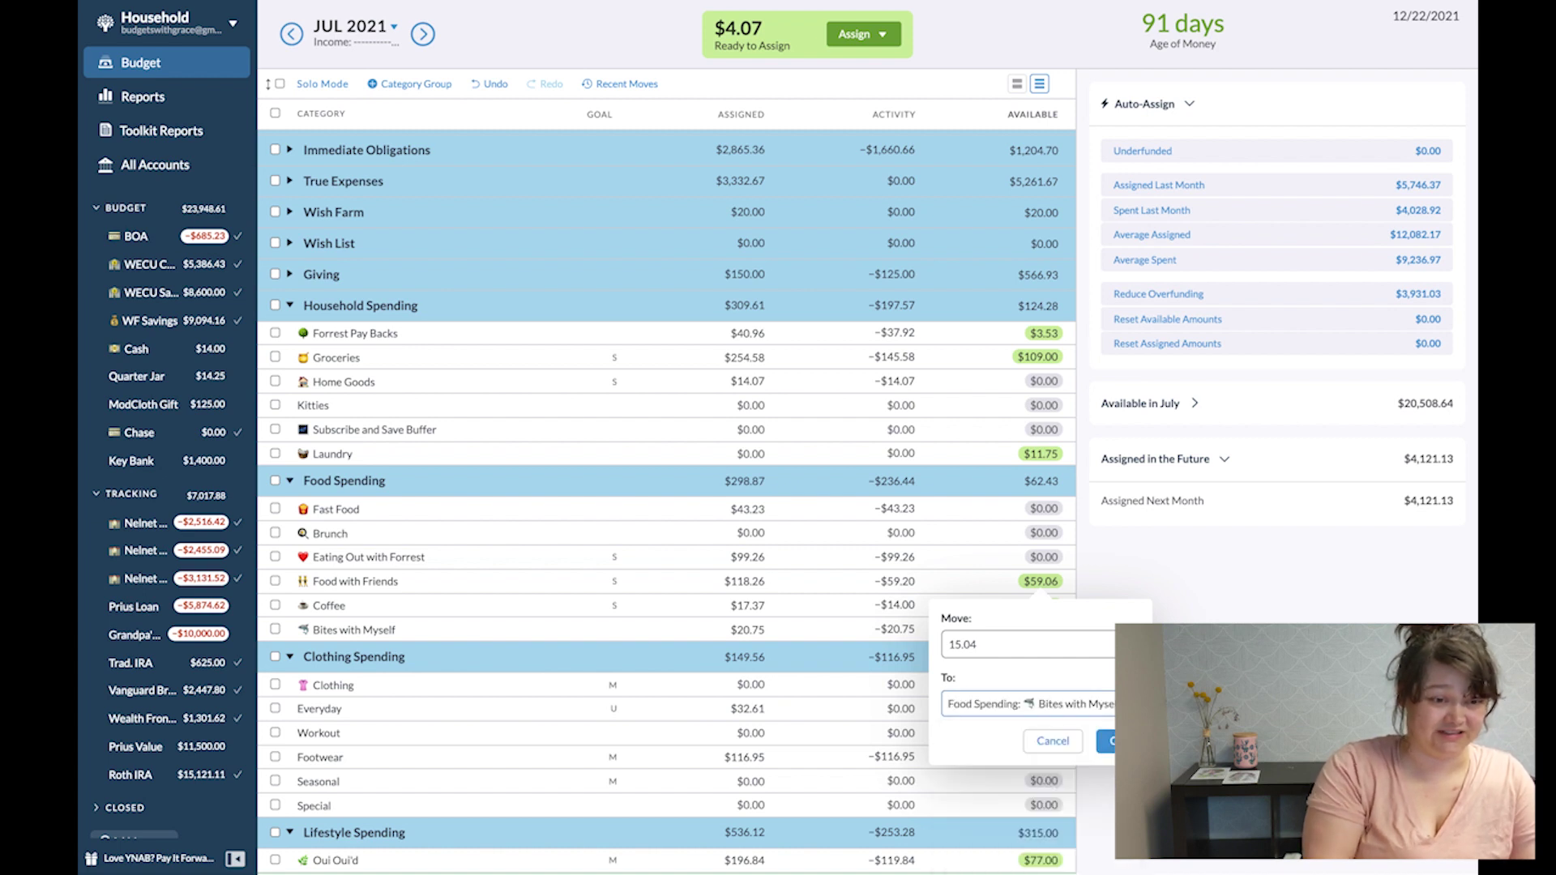
{"action": "key", "text": "Return"}
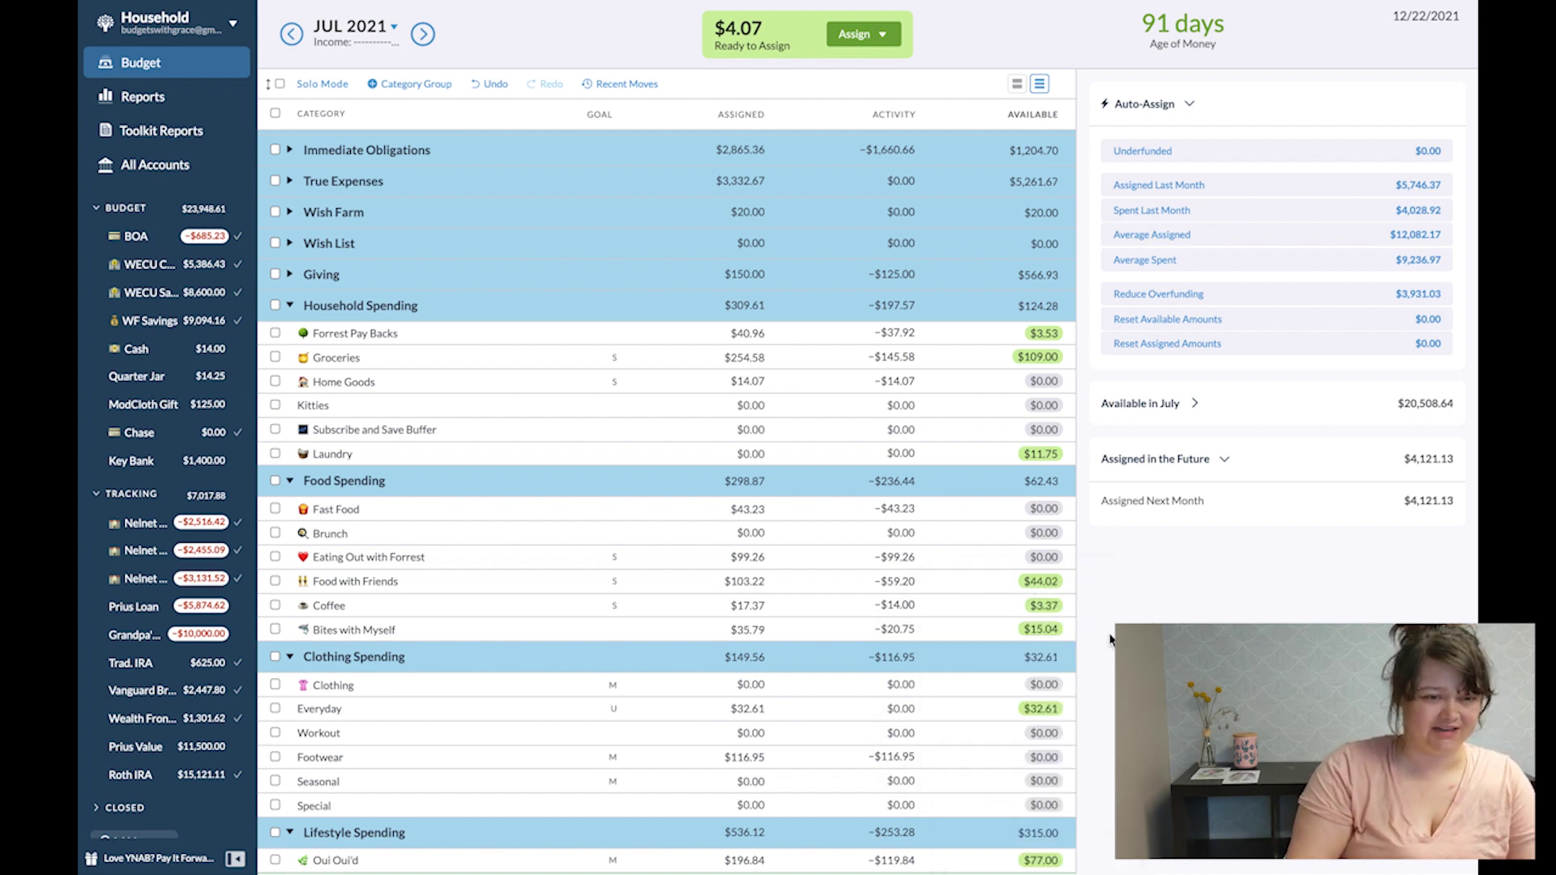
Move $3 from Food with Friends to Coffee in July 2021.
{"action": "left_click", "coordinate": [1039, 583]}
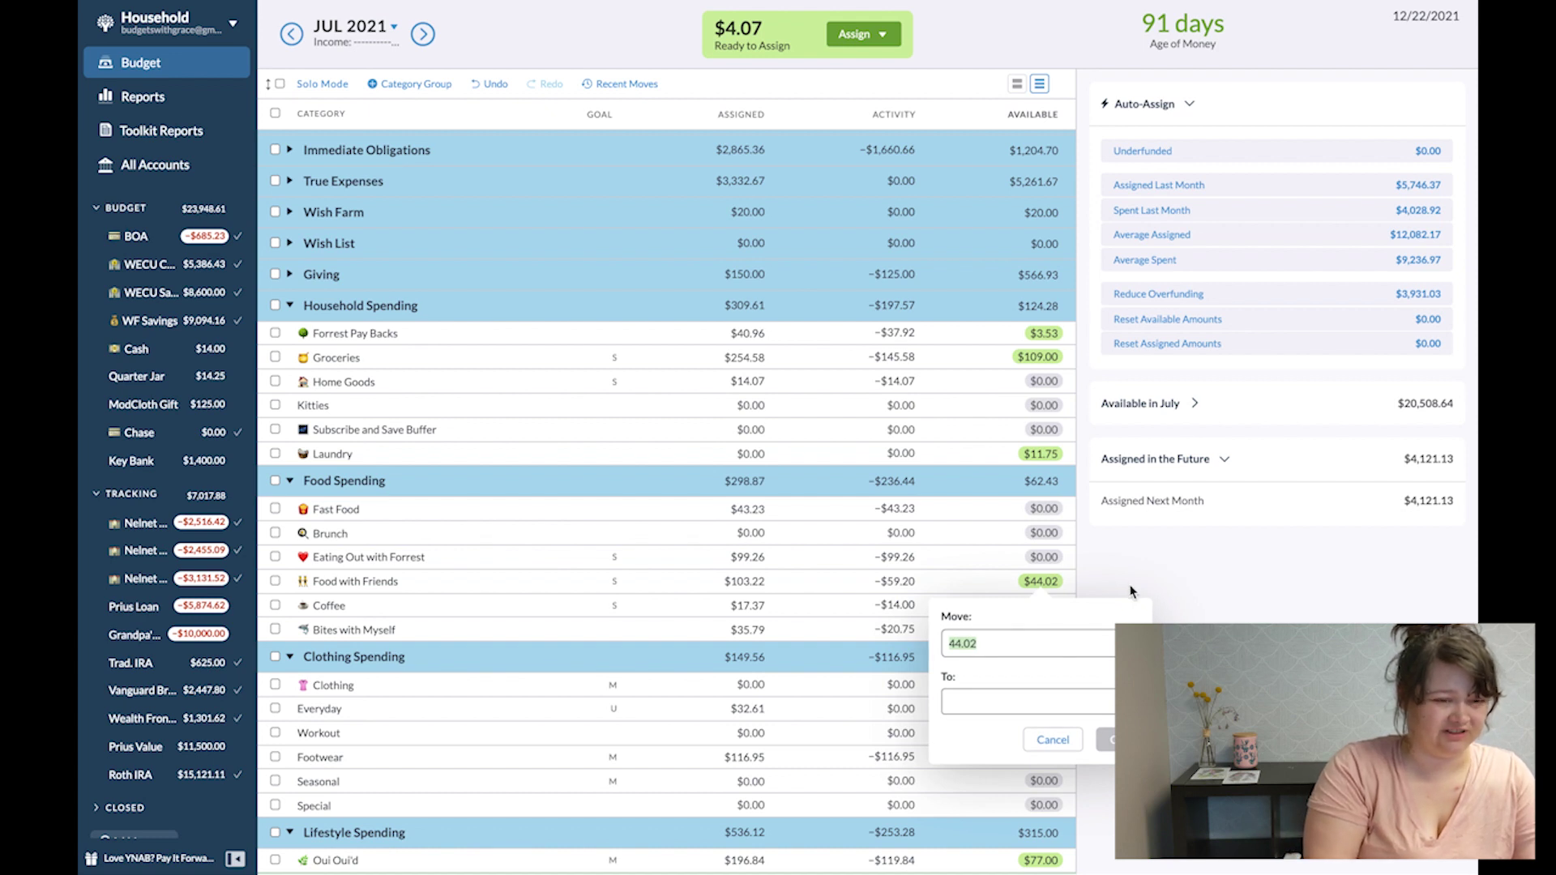
{"action": "type", "text": "3"}
{"action": "key", "text": "Tab"}
{"action": "type", "text": "cof"}
{"action": "key", "text": "Return"}
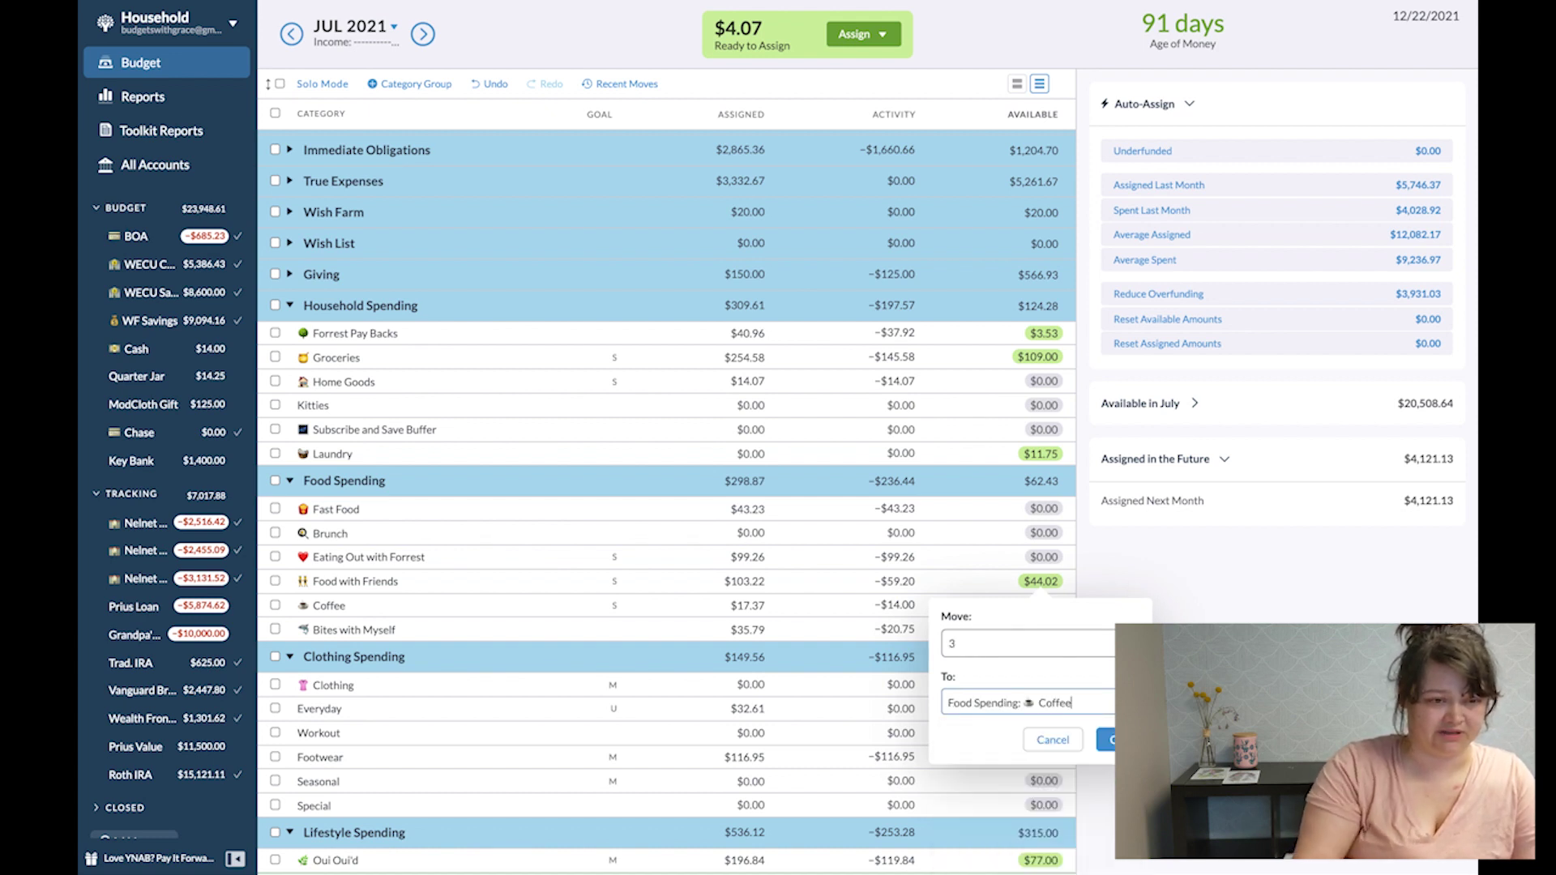
{"action": "key", "text": "Return"}
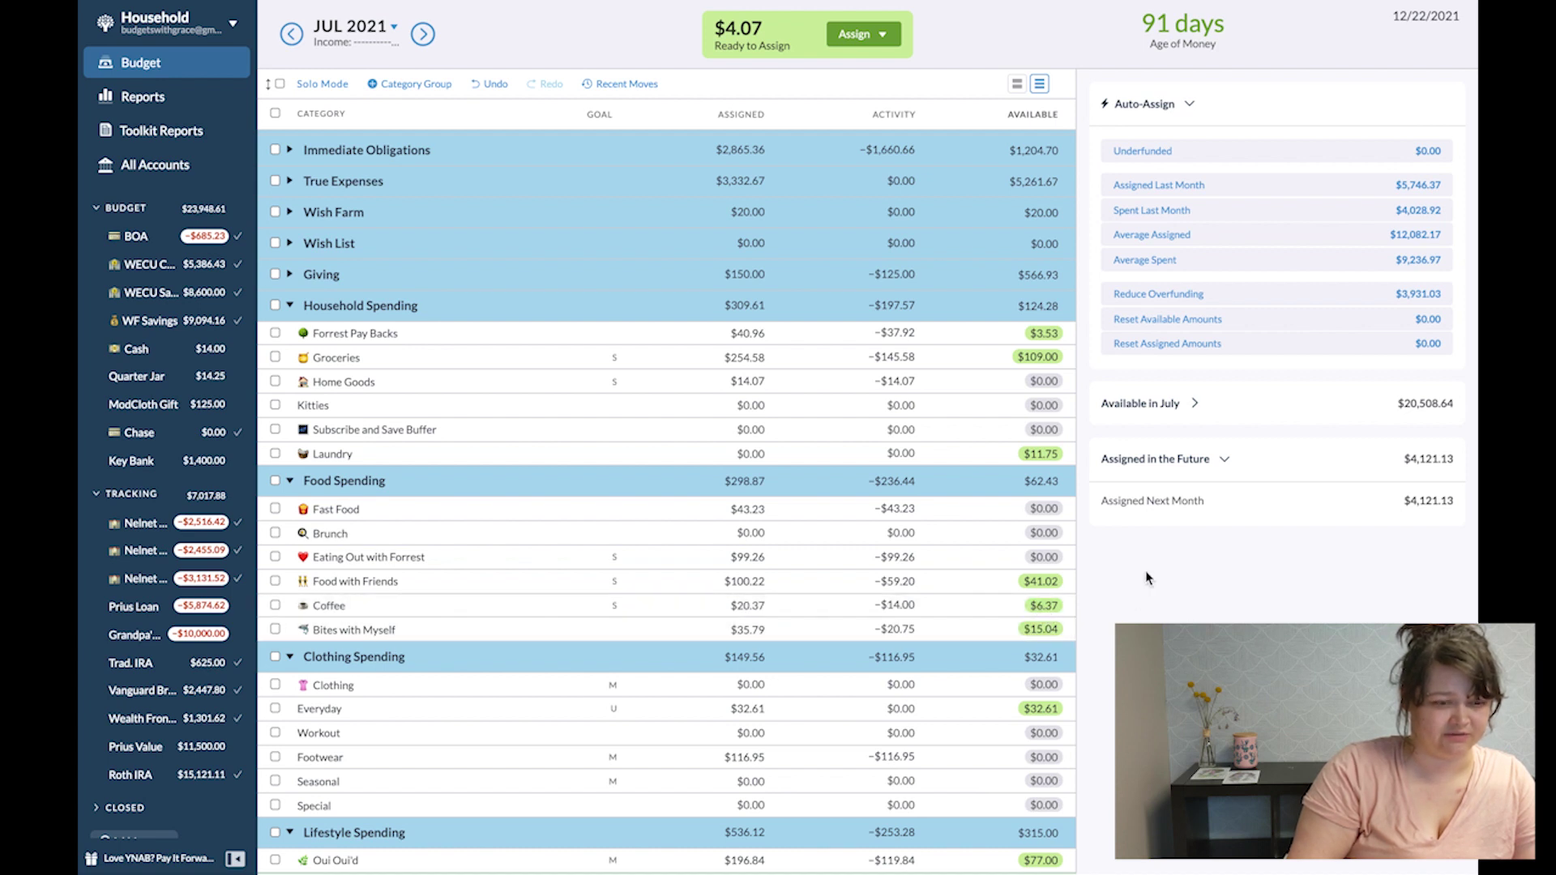
Move $1.02 from Food with Friends back to Ready to Assign in July 2021.
{"action": "left_click", "coordinate": [1043, 581]}
{"action": "key", "text": "BackSpace"}
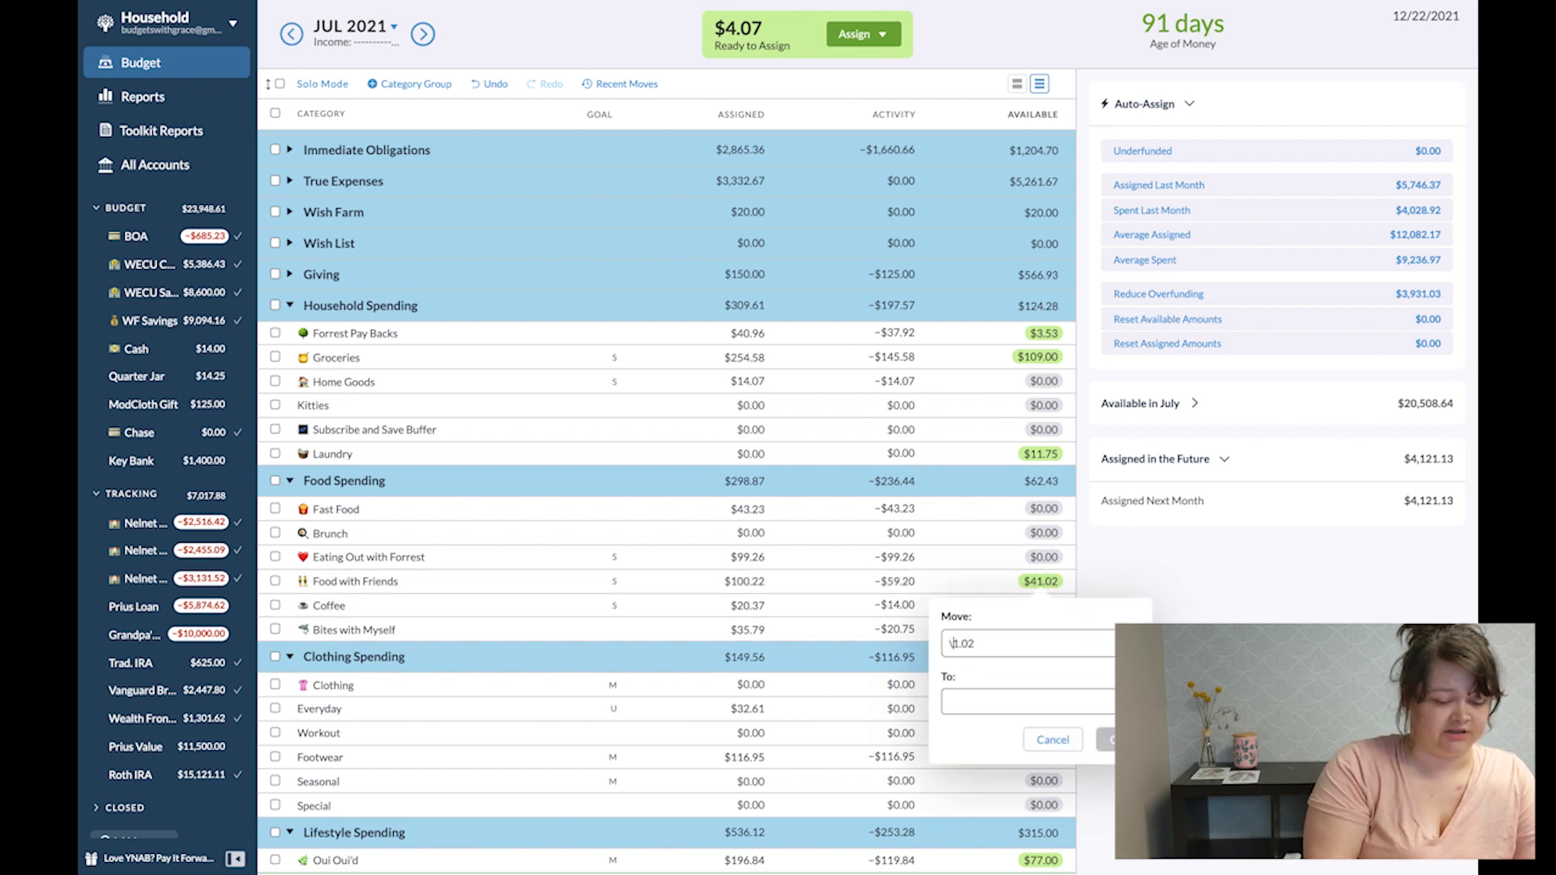
{"action": "key", "text": "Tab"}
{"action": "key", "text": "Return"}
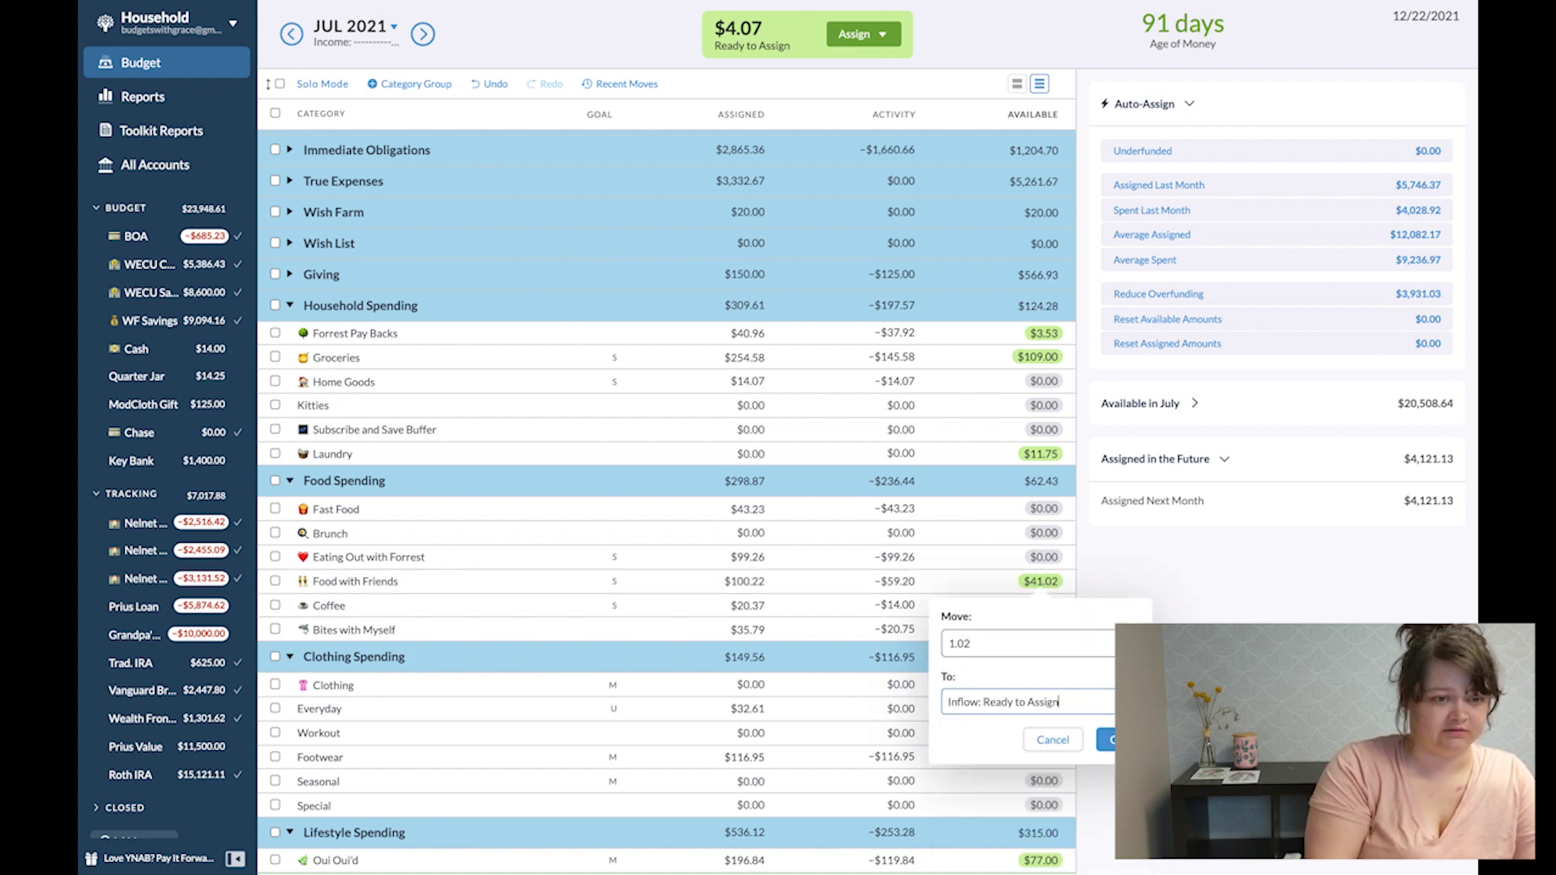
{"action": "key", "text": "Return"}
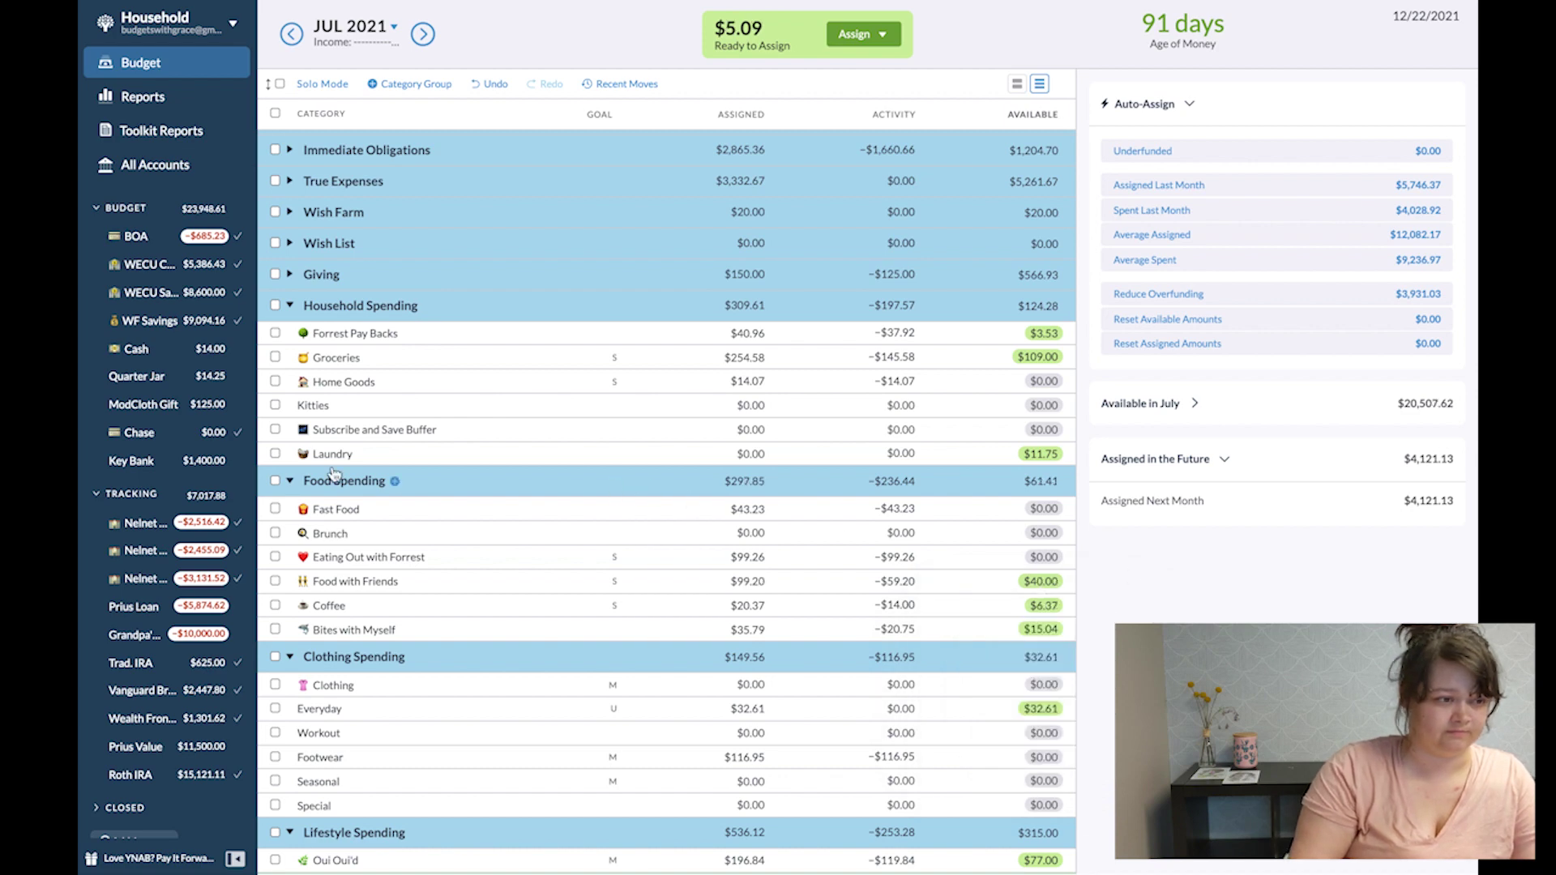
Collapse the Household Spending, Food Spending and Clothing Spending groups in July 2021.
{"action": "left_click", "coordinate": [289, 305]}
{"action": "left_click", "coordinate": [289, 336]}
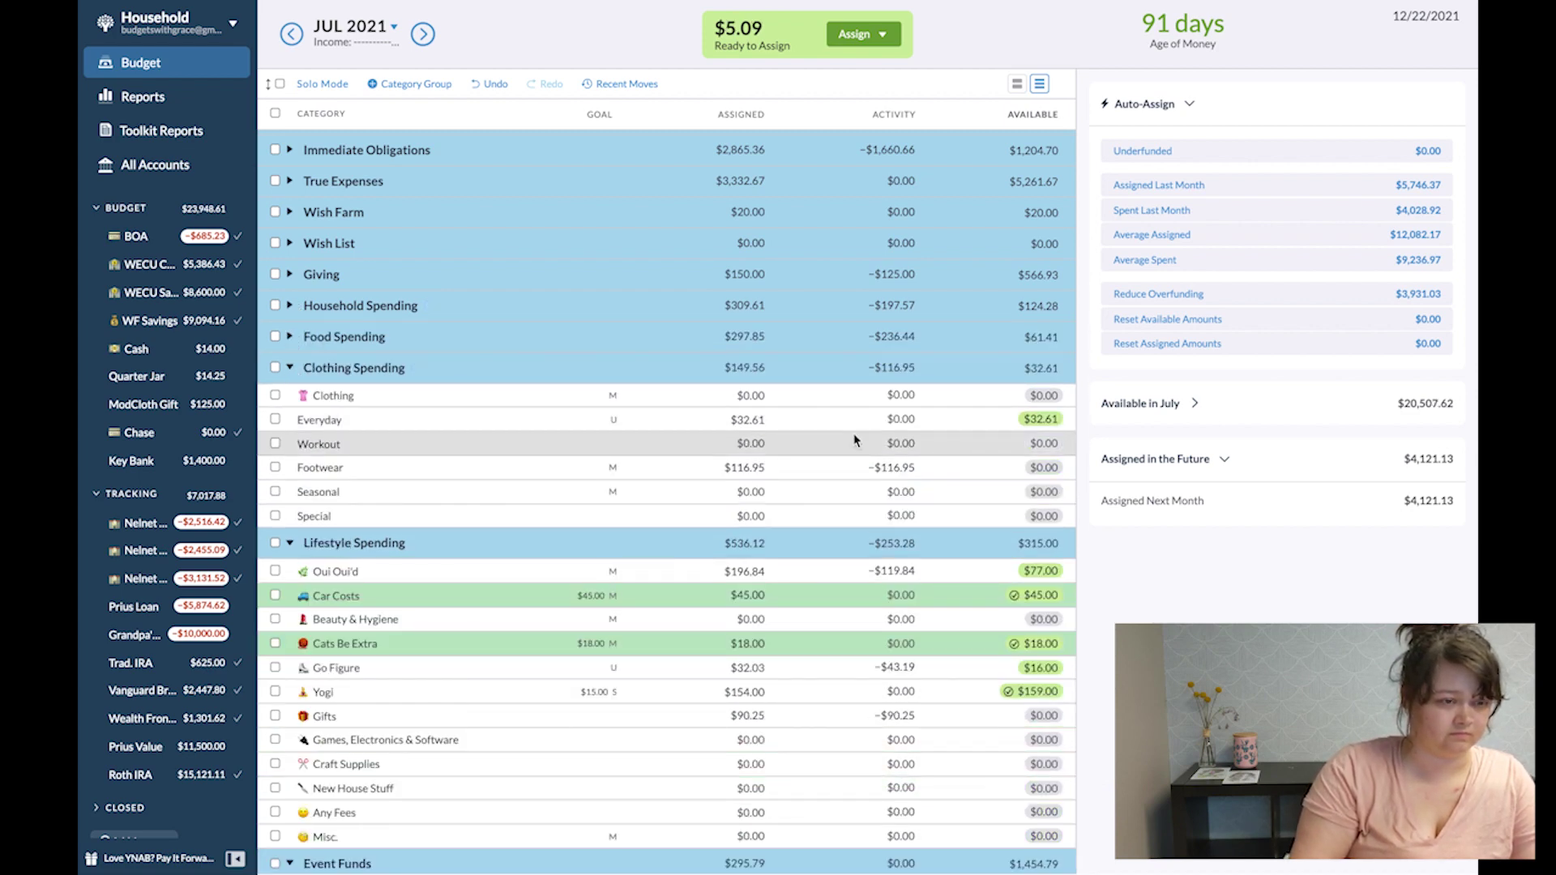
{"action": "left_click", "coordinate": [289, 367]}
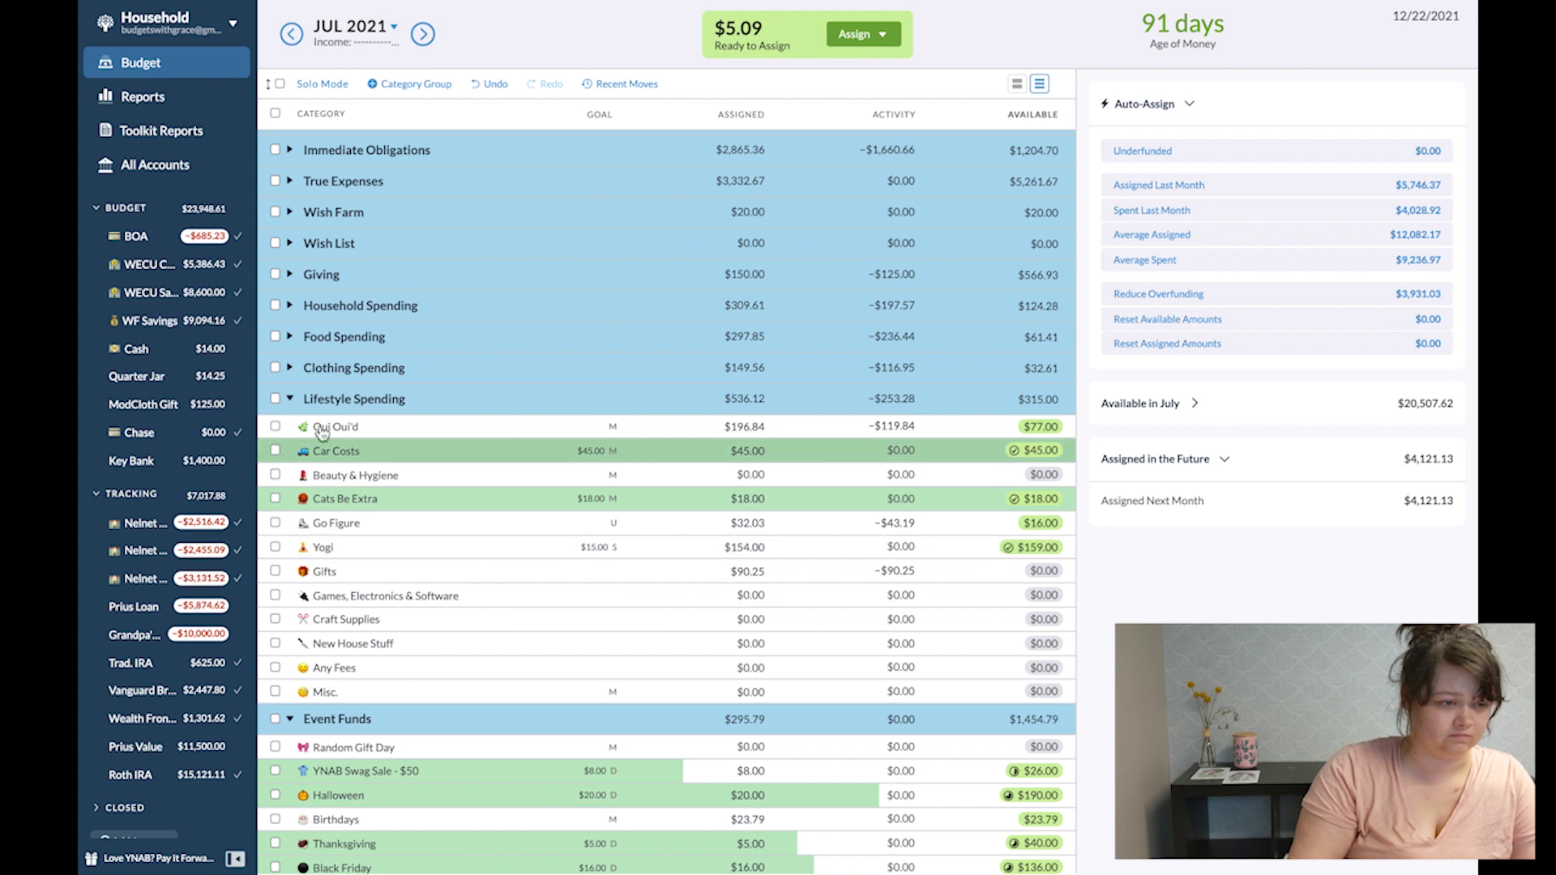
Manually assign $1 from Ready to Assign to the Yogi category under Lifestyle Spending in July 2021.
{"action": "left_click", "coordinate": [1045, 556]}
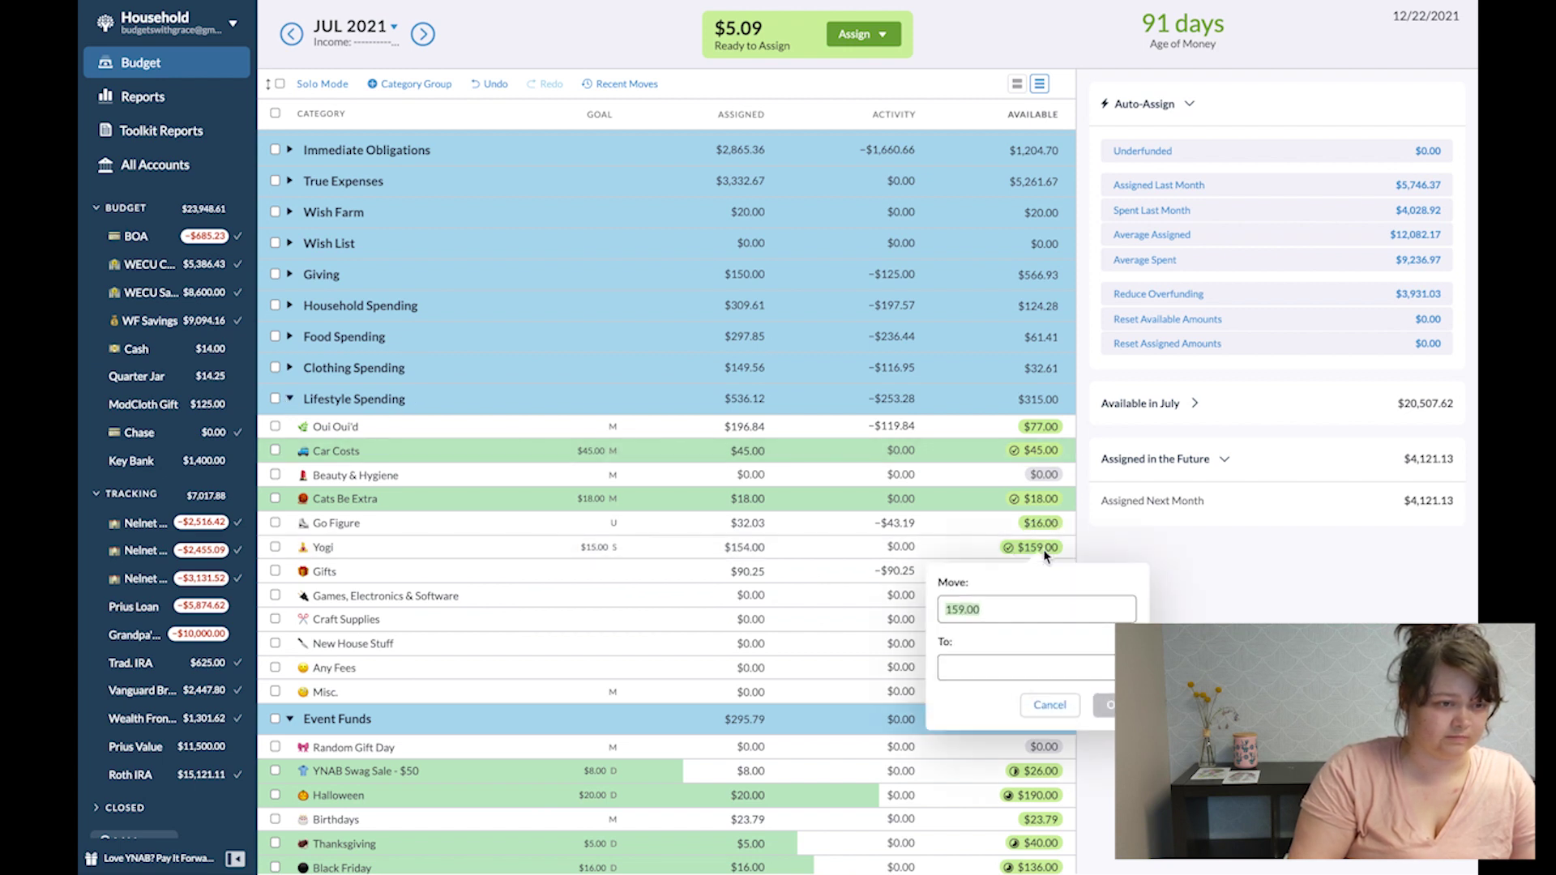
{"action": "left_click", "coordinate": [811, 96]}
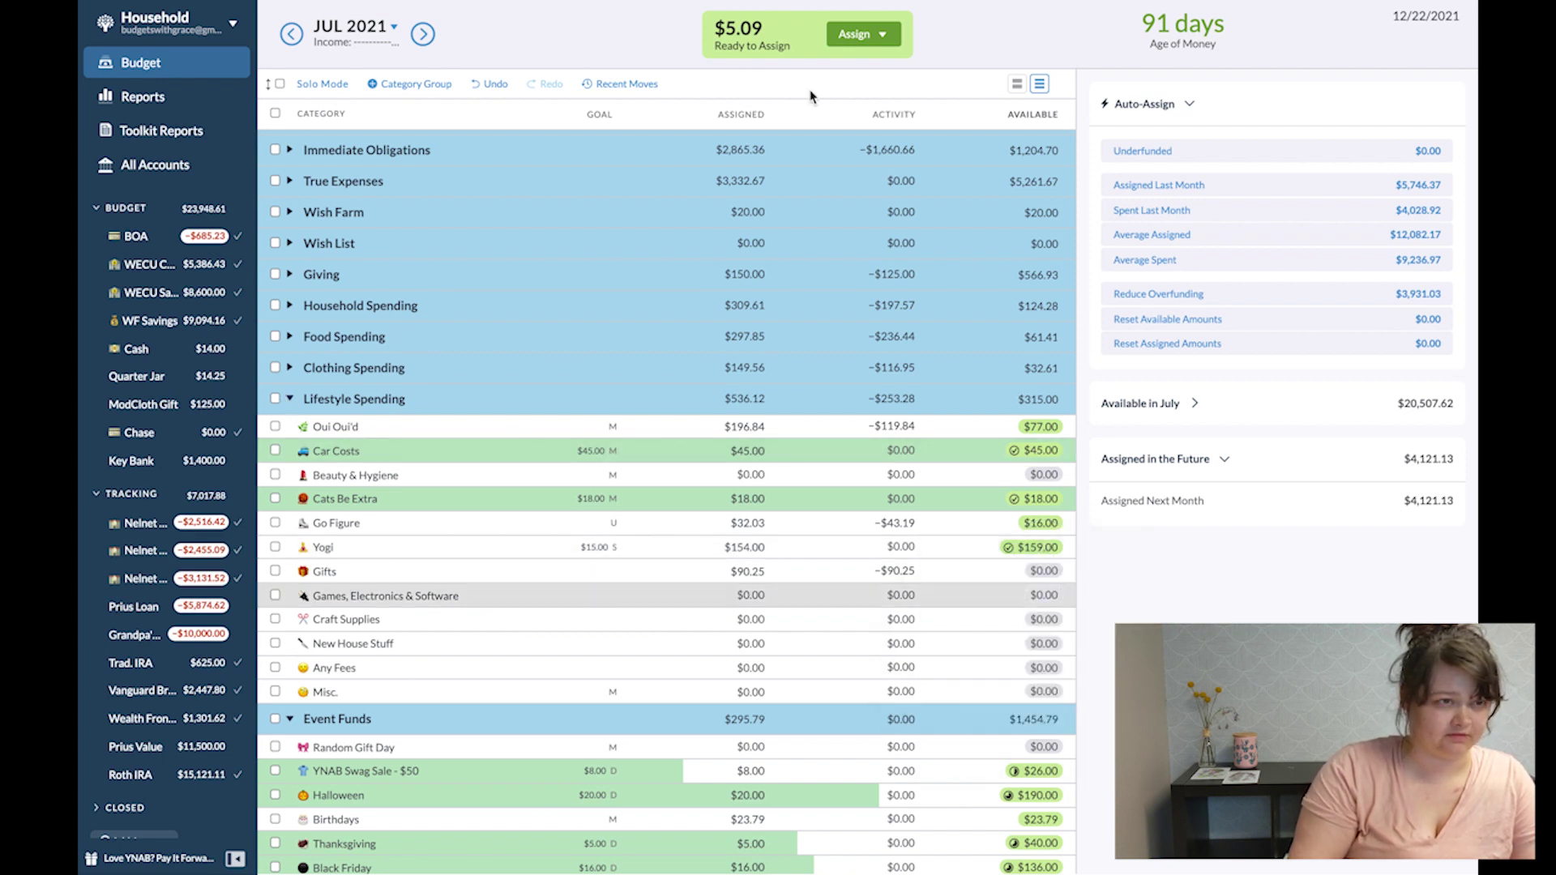
{"action": "left_click", "coordinate": [879, 34]}
{"action": "left_click", "coordinate": [883, 86]}
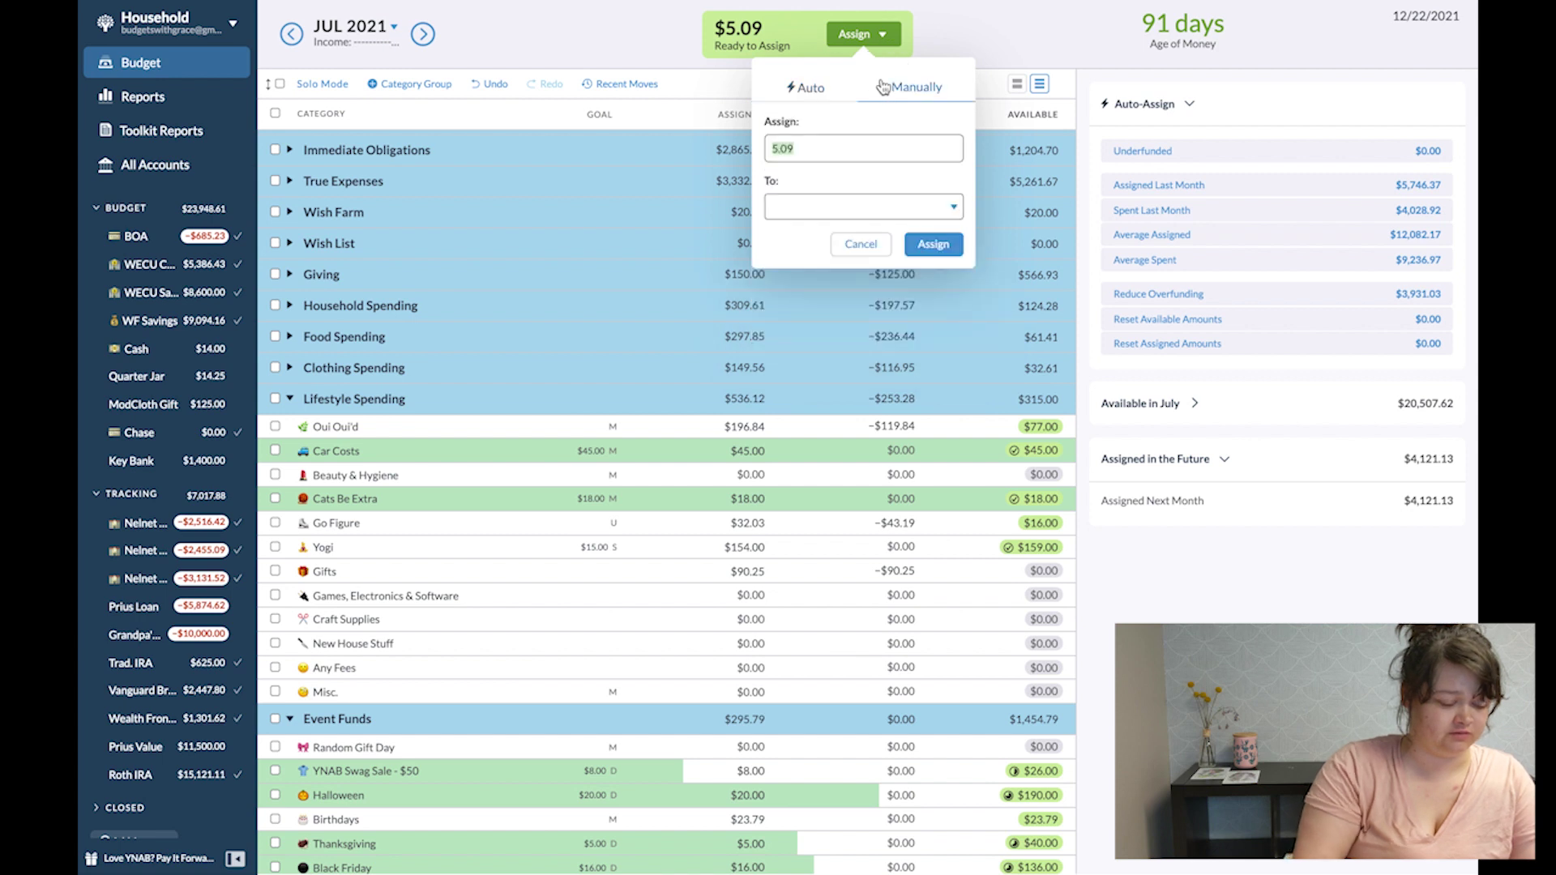
{"action": "type", "text": "1"}
{"action": "key", "text": "Tab"}
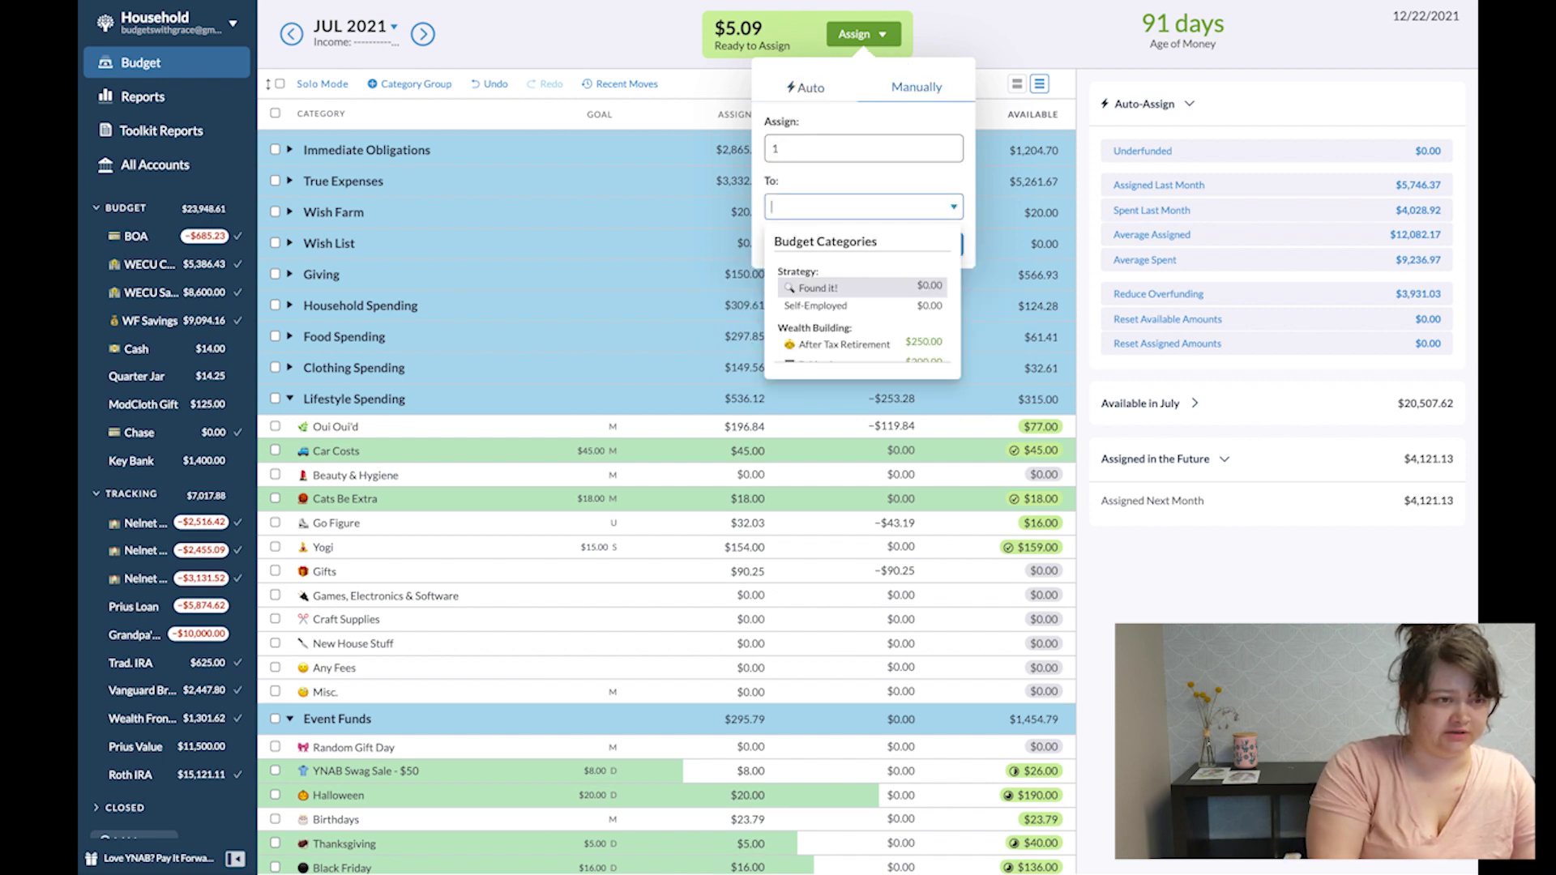
{"action": "type", "text": "yo"}
{"action": "key", "text": "Return"}
{"action": "key", "text": "Return"}
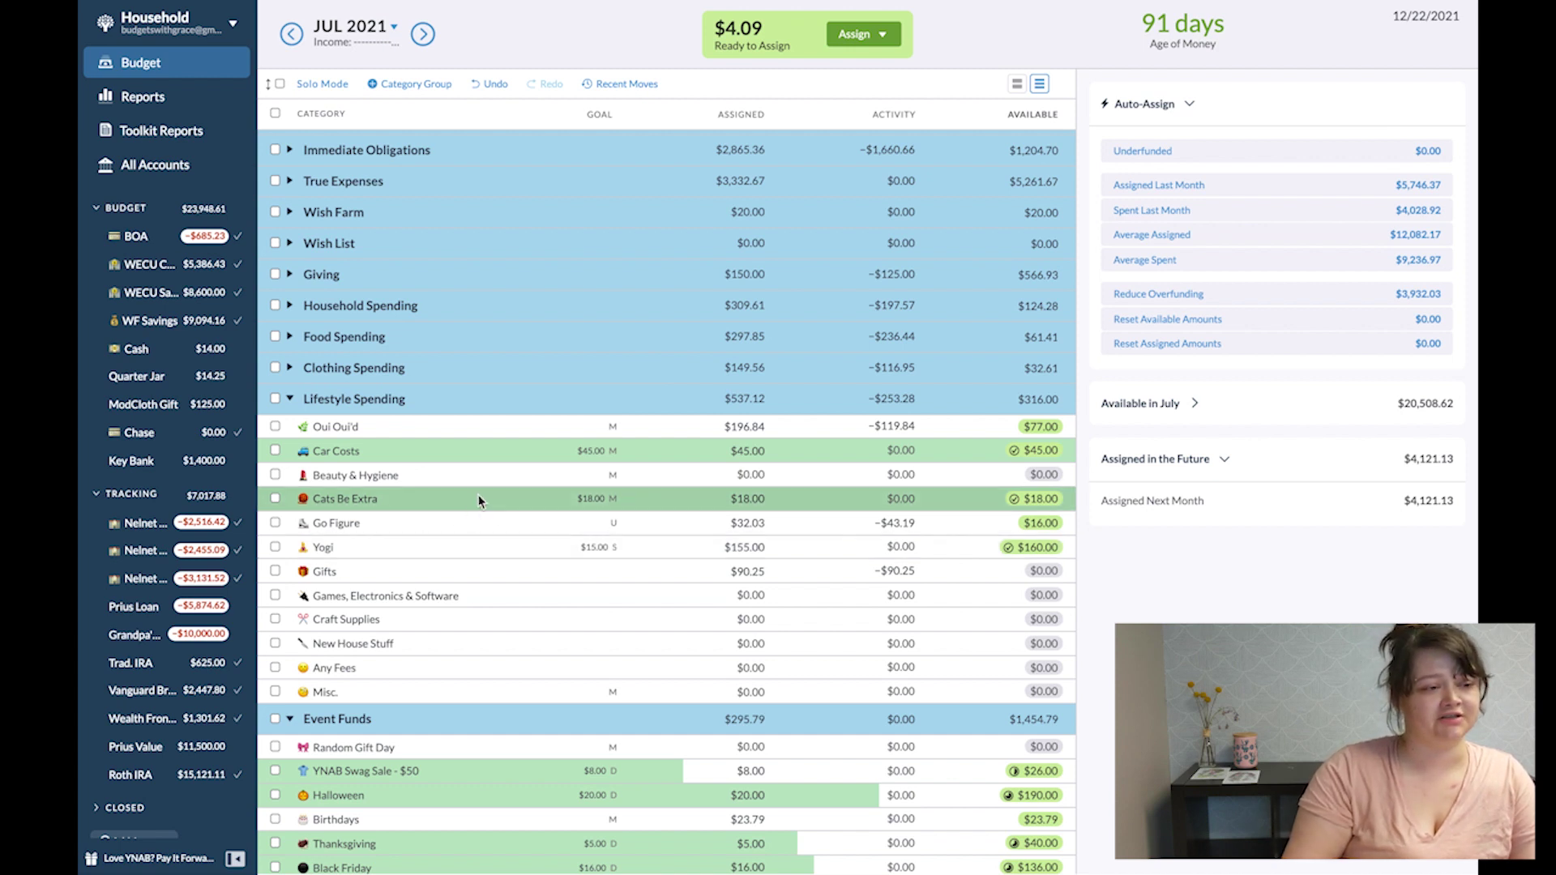
Collapse the Lifestyle Spending group in July 2021, leaving its category values unedited.
{"action": "left_click", "coordinate": [289, 398]}
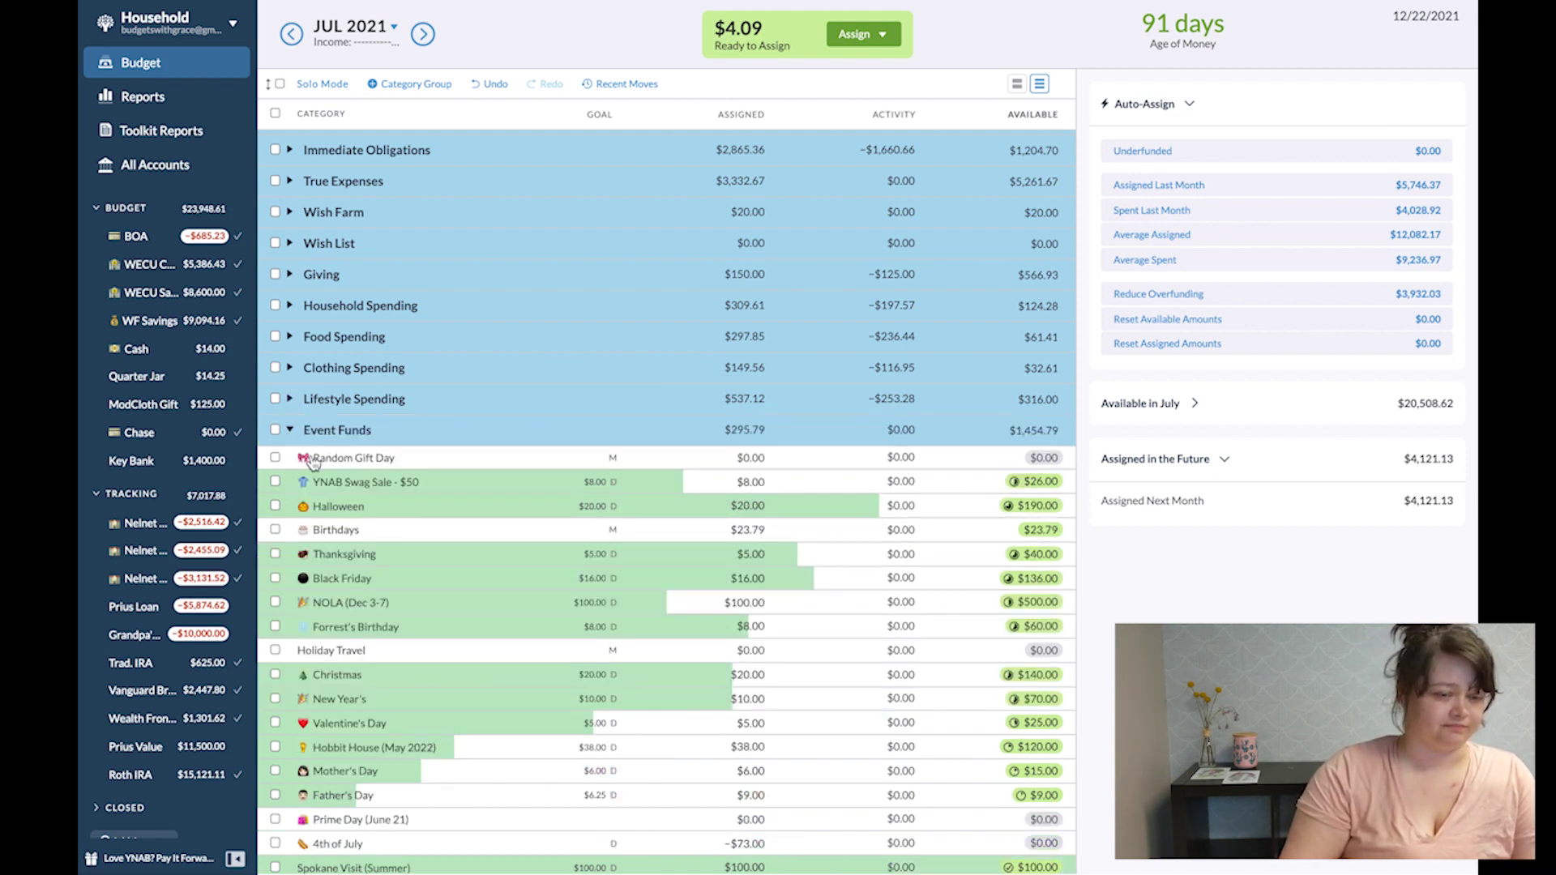
{"action": "left_click", "coordinate": [289, 398]}
{"action": "left_click", "coordinate": [783, 512]}
{"action": "key", "text": "Escape"}
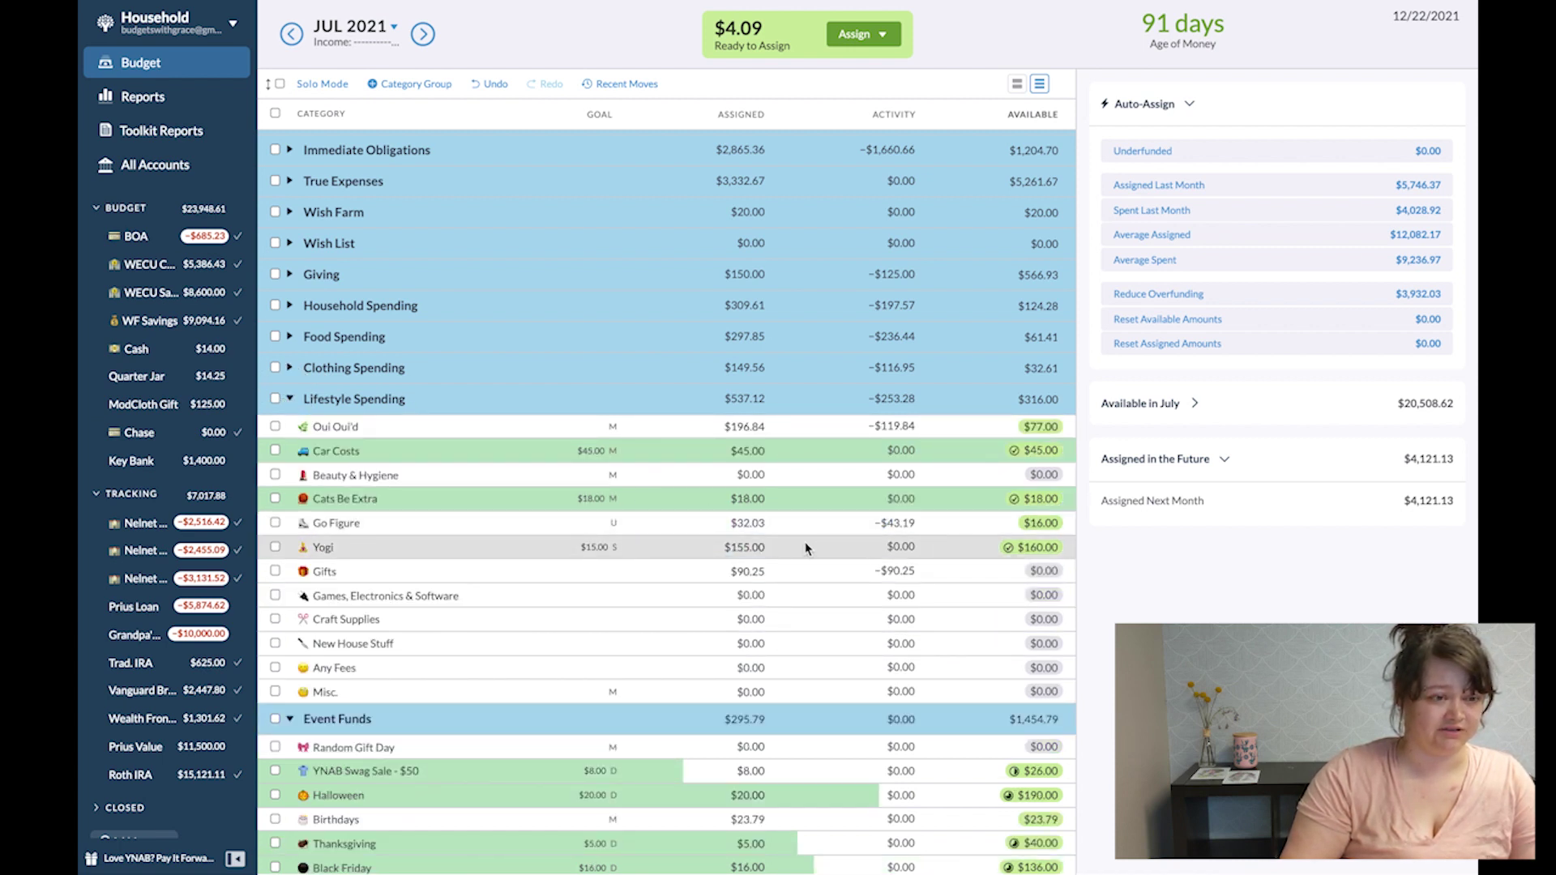
{"action": "left_click", "coordinate": [289, 399]}
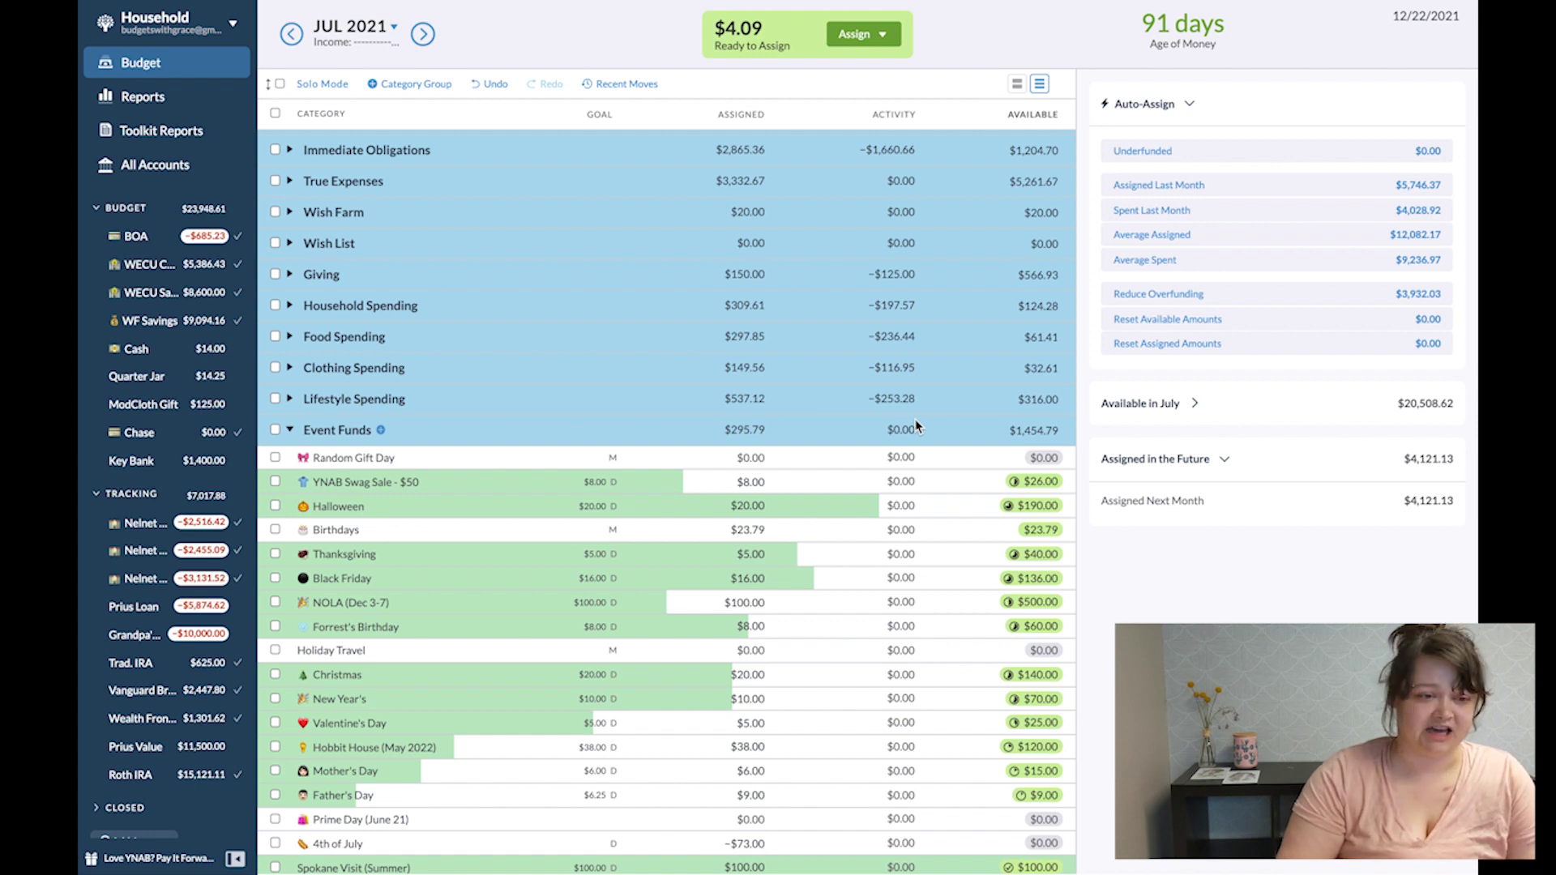
Move $3.79 from Birthdays under Event Funds back to Ready to Assign in July 2021.
{"action": "scroll", "coordinate": [843, 462], "scroll_direction": "down", "scroll_amount": 1}
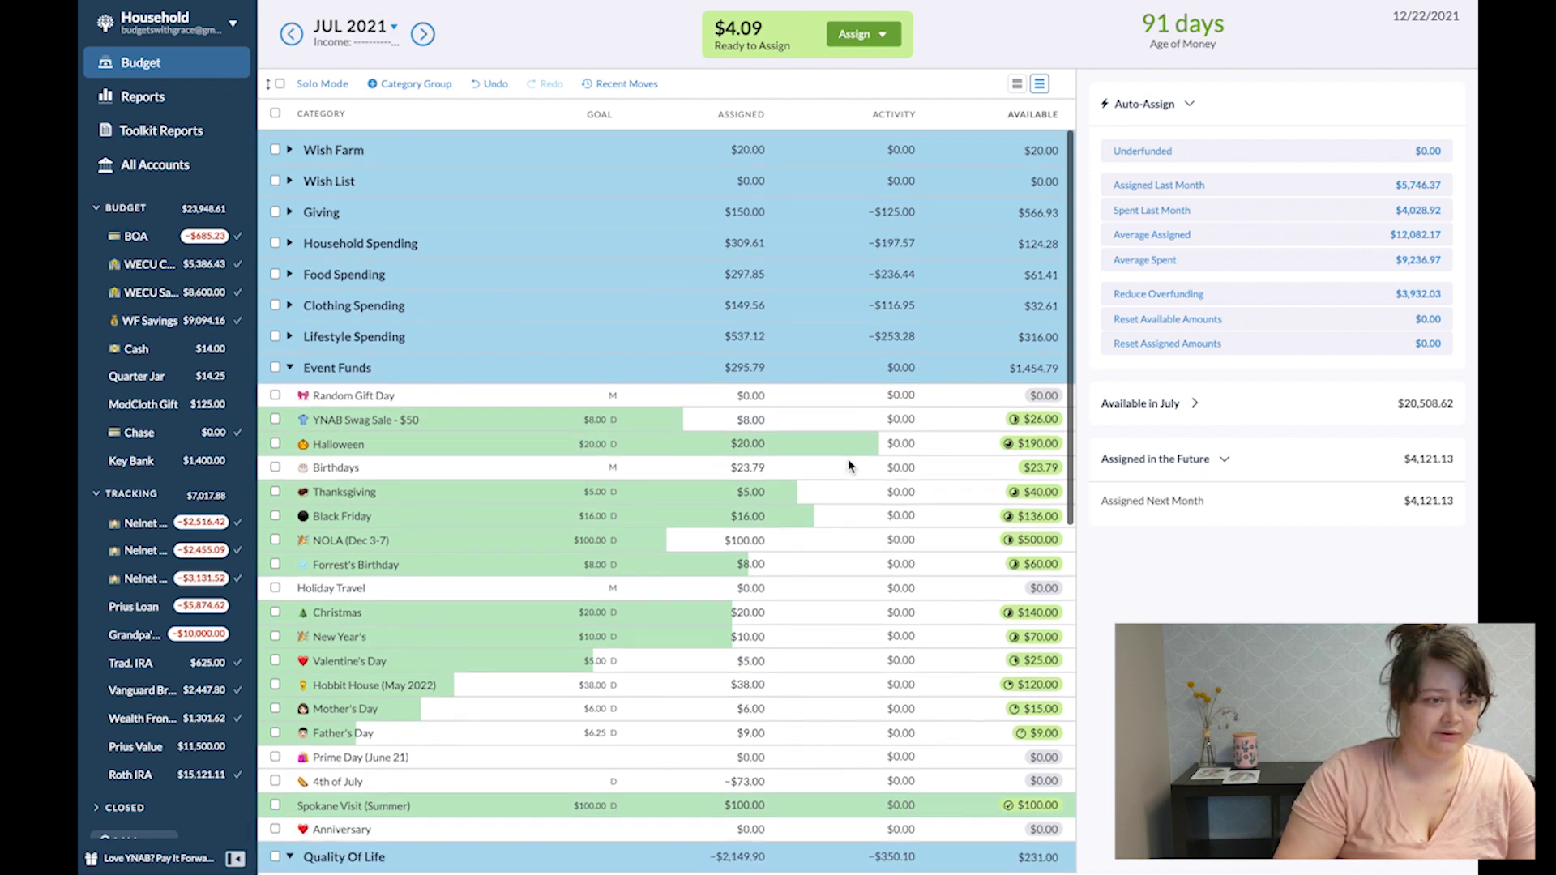
{"action": "scroll", "coordinate": [846, 463], "scroll_direction": "down", "scroll_amount": 2}
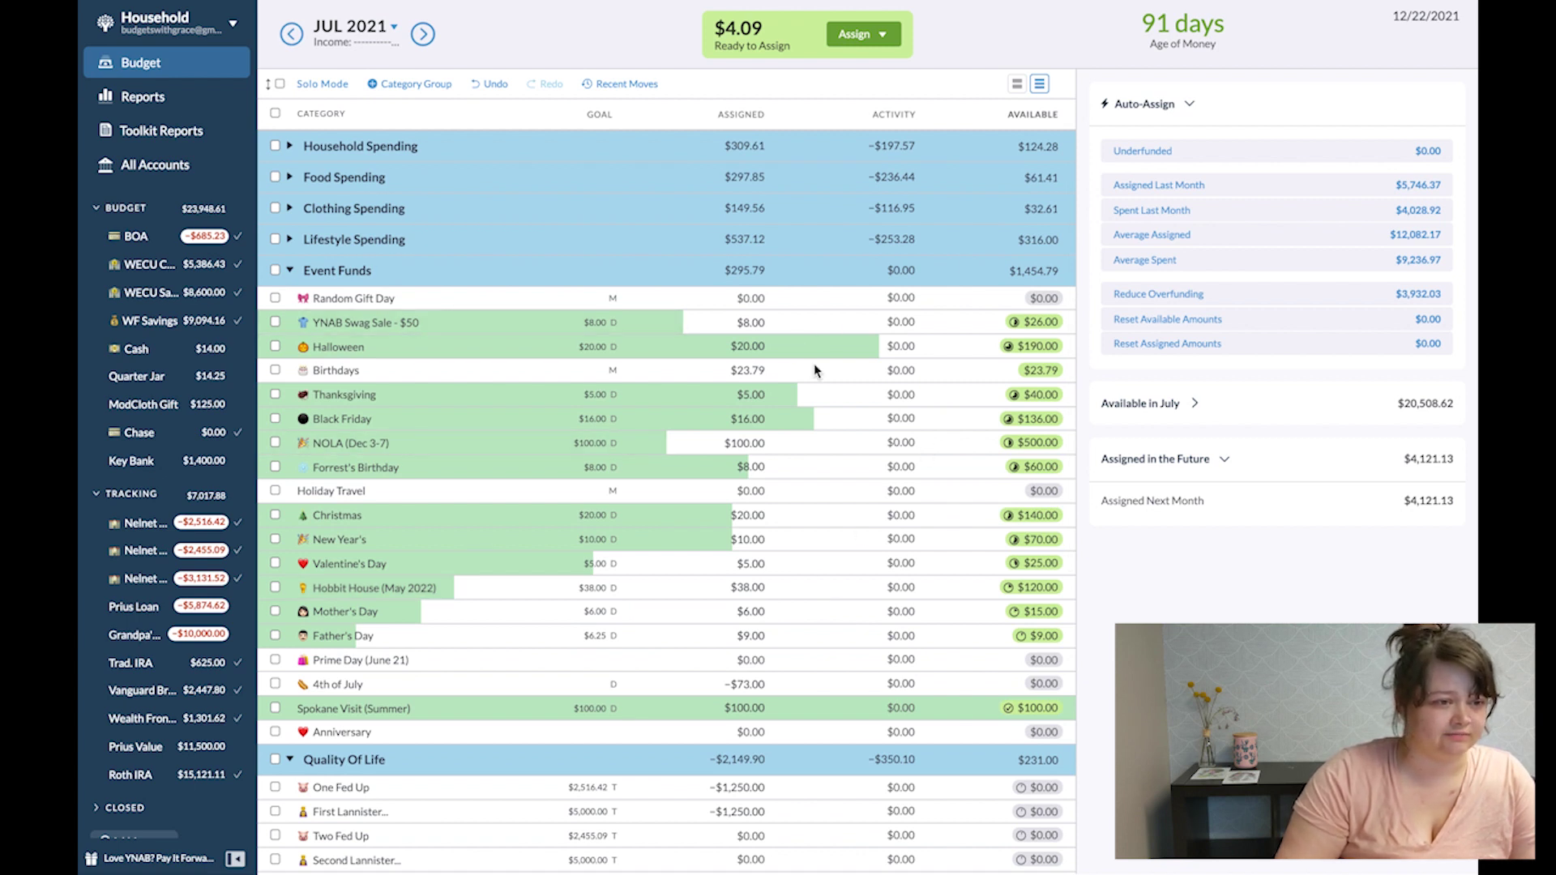
{"action": "left_click", "coordinate": [1029, 370]}
{"action": "type", "text": "3.79"}
{"action": "key", "text": "Tab"}
{"action": "key", "text": "Return"}
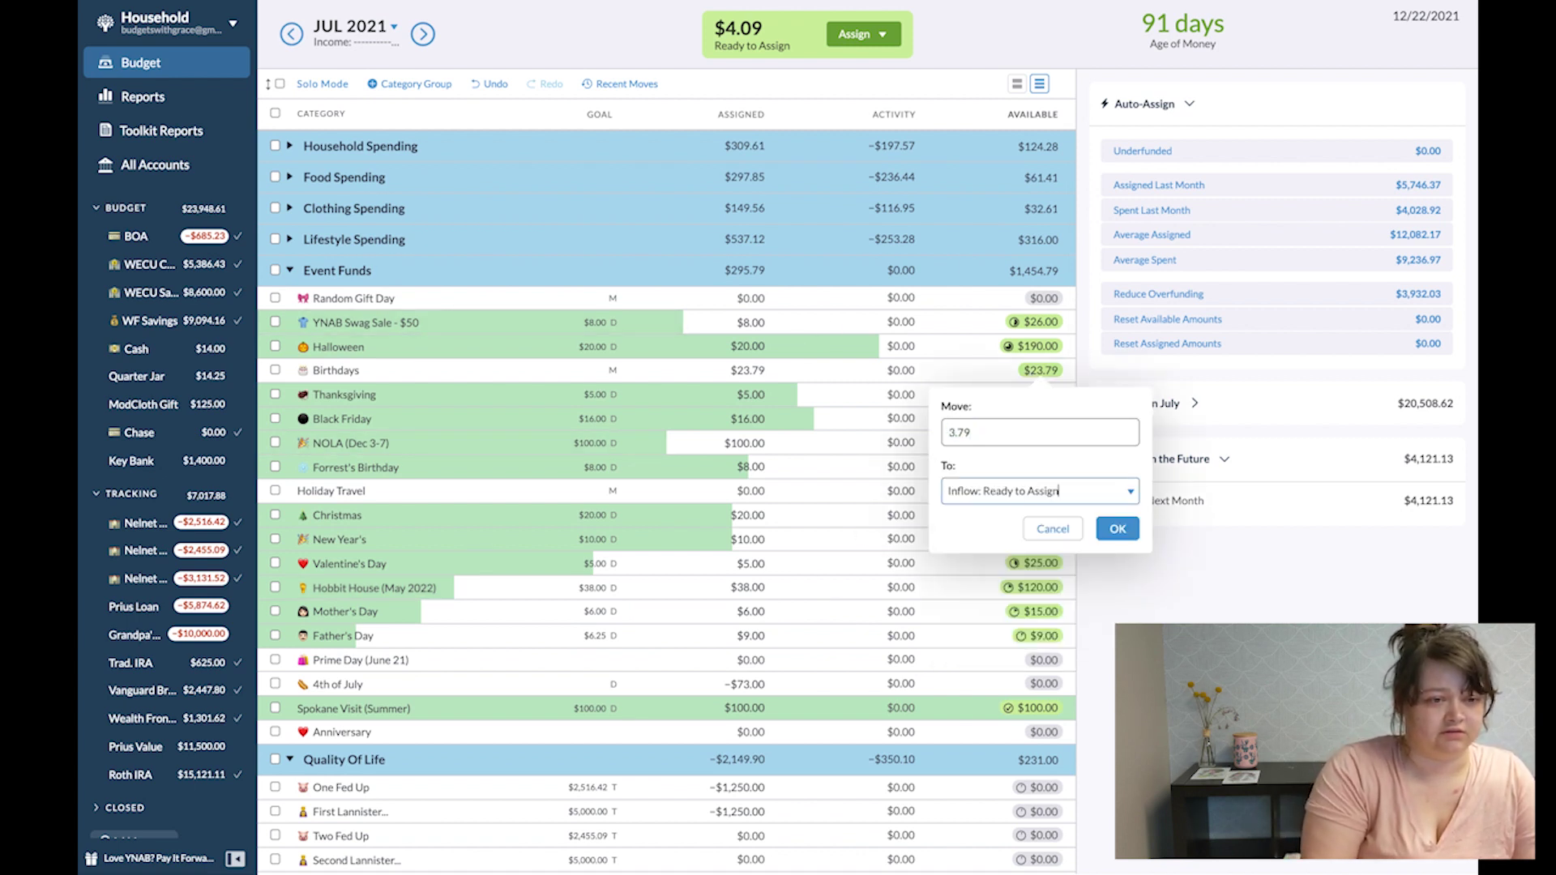
{"action": "key", "text": "Return"}
Switch the budget to August 2021 and expand the Household Spending group.
{"action": "scroll", "coordinate": [649, 575], "scroll_direction": "down", "scroll_amount": 3}
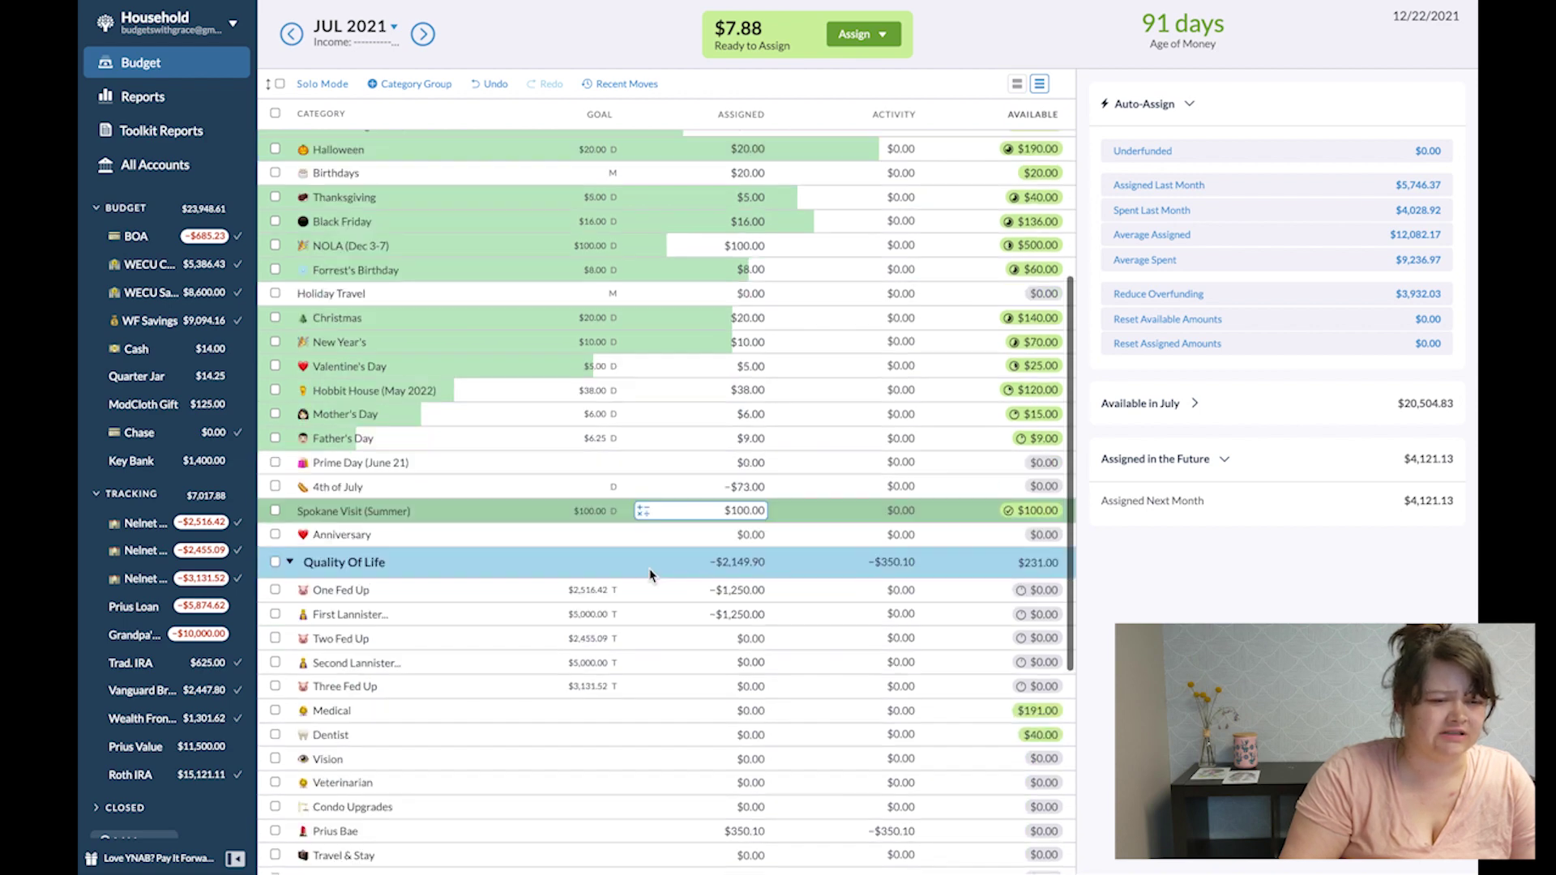
{"action": "scroll", "coordinate": [650, 575], "scroll_direction": "down", "scroll_amount": 5}
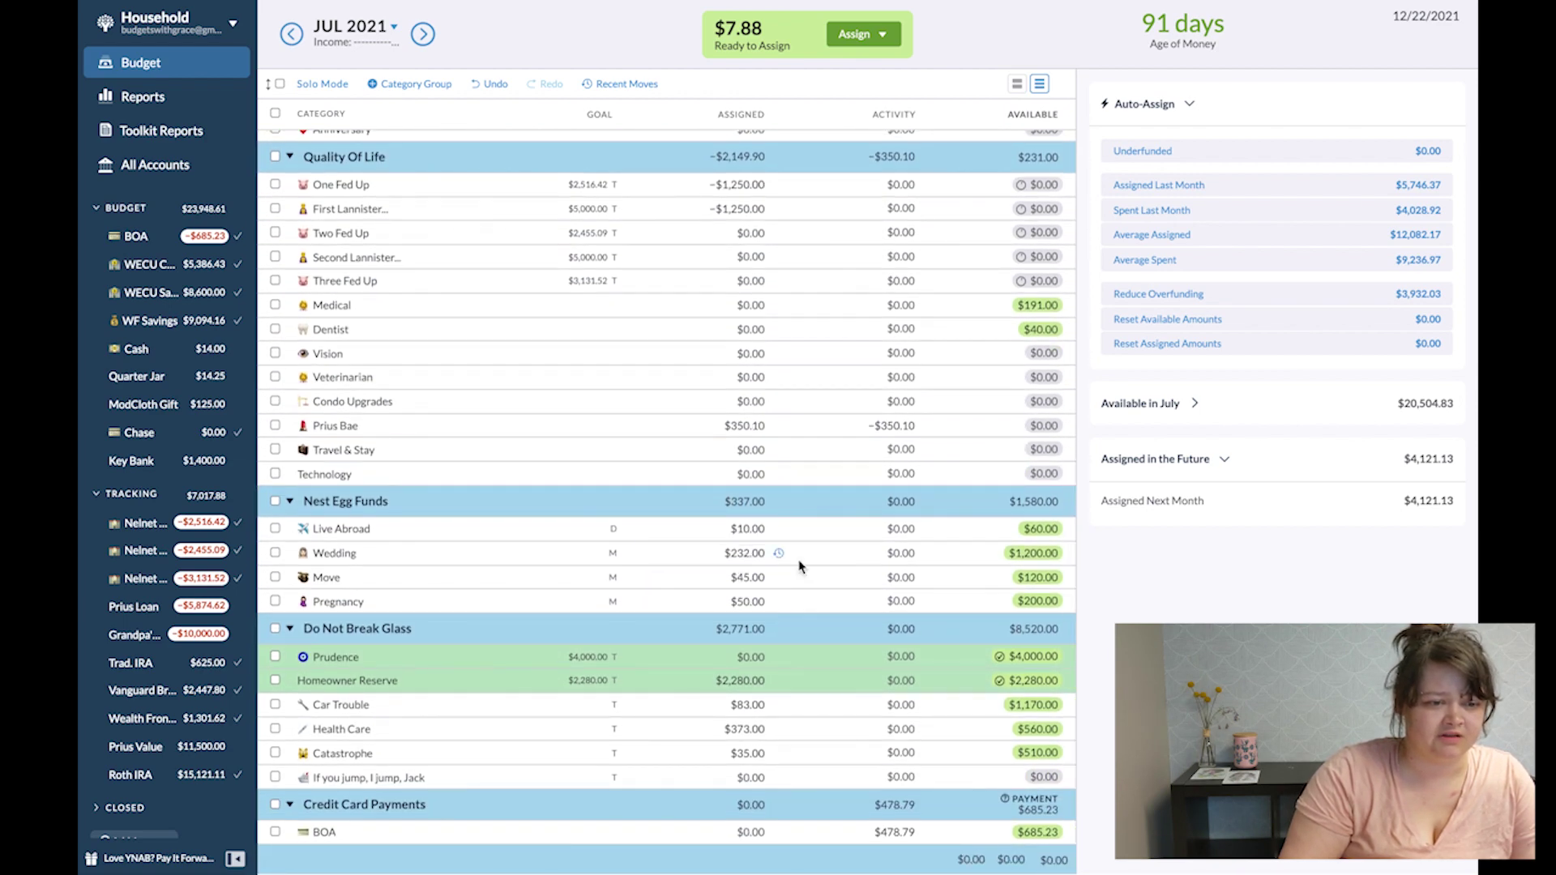
{"action": "scroll", "coordinate": [813, 759], "scroll_direction": "up", "scroll_amount": 10}
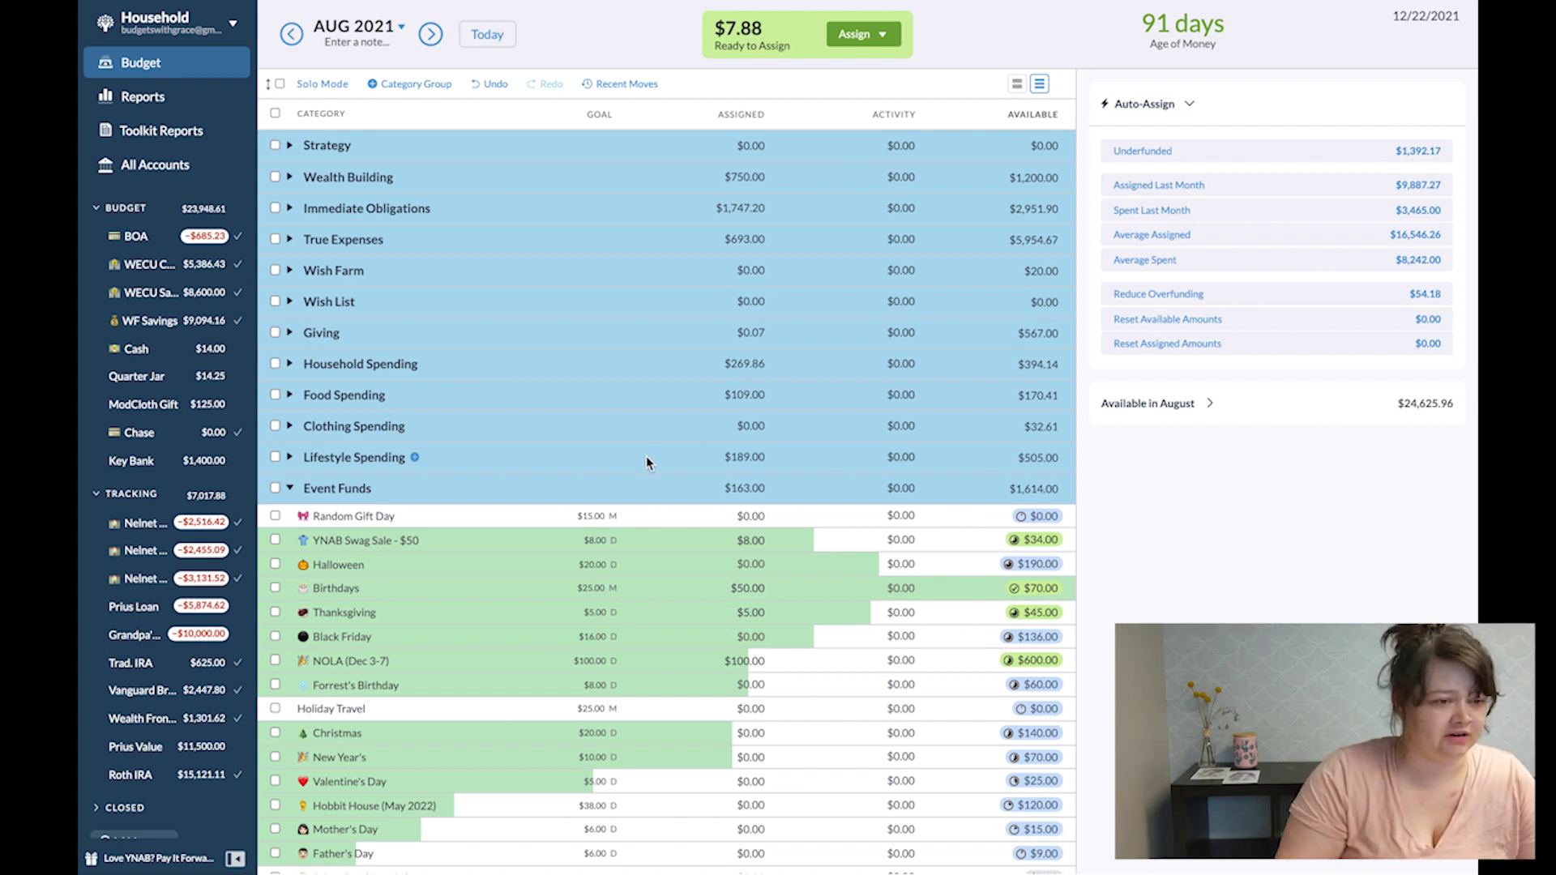
{"action": "scroll", "coordinate": [795, 523], "scroll_direction": "down", "scroll_amount": 1}
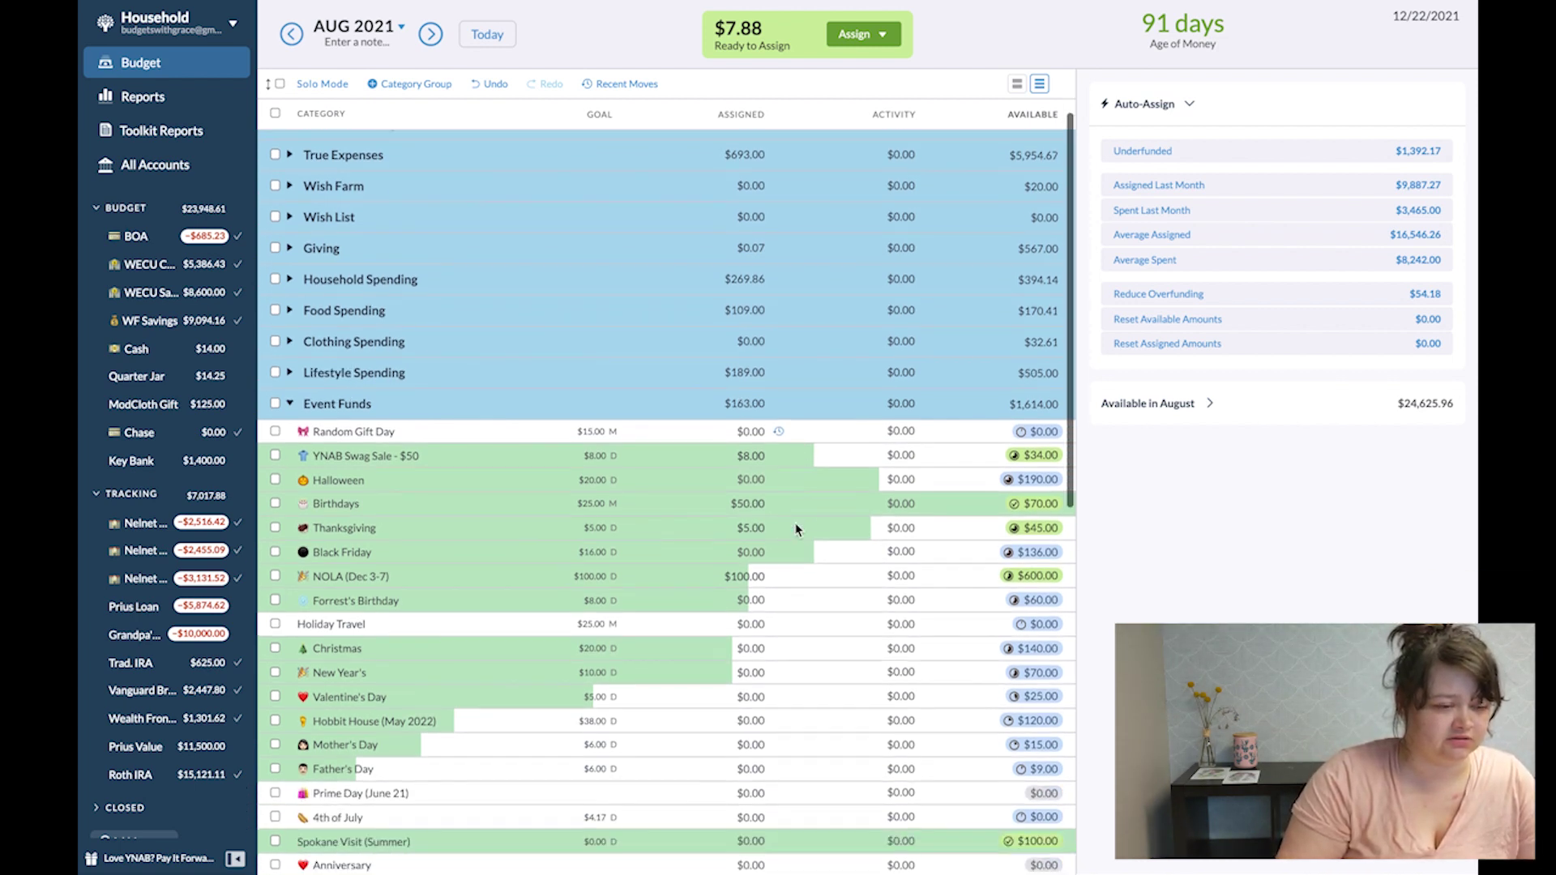
{"action": "scroll", "coordinate": [795, 529], "scroll_direction": "up", "scroll_amount": 1}
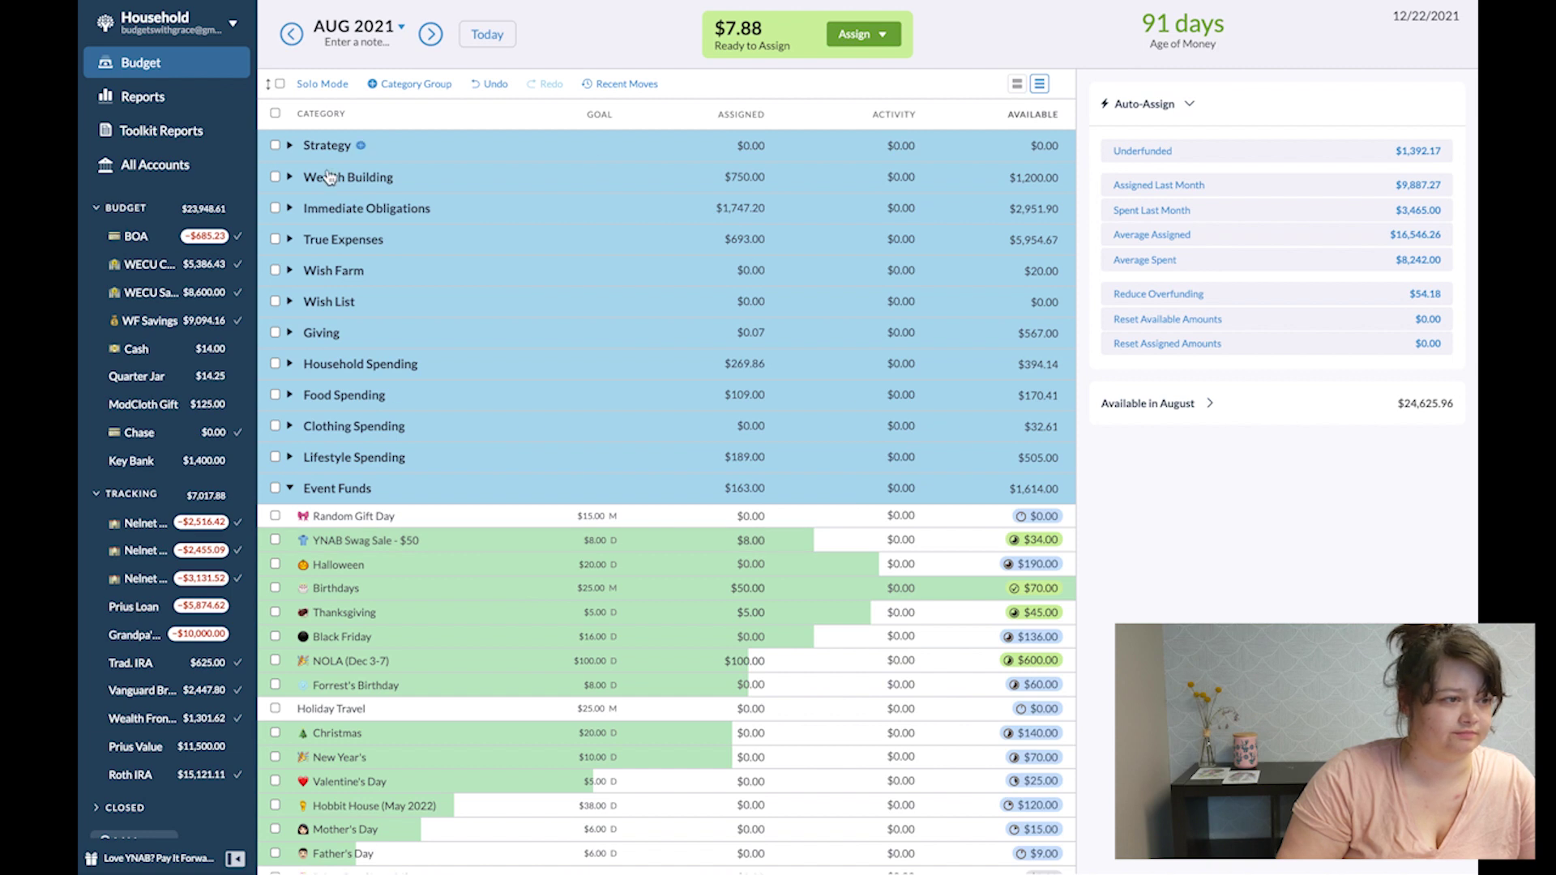
{"action": "left_click", "coordinate": [286, 364]}
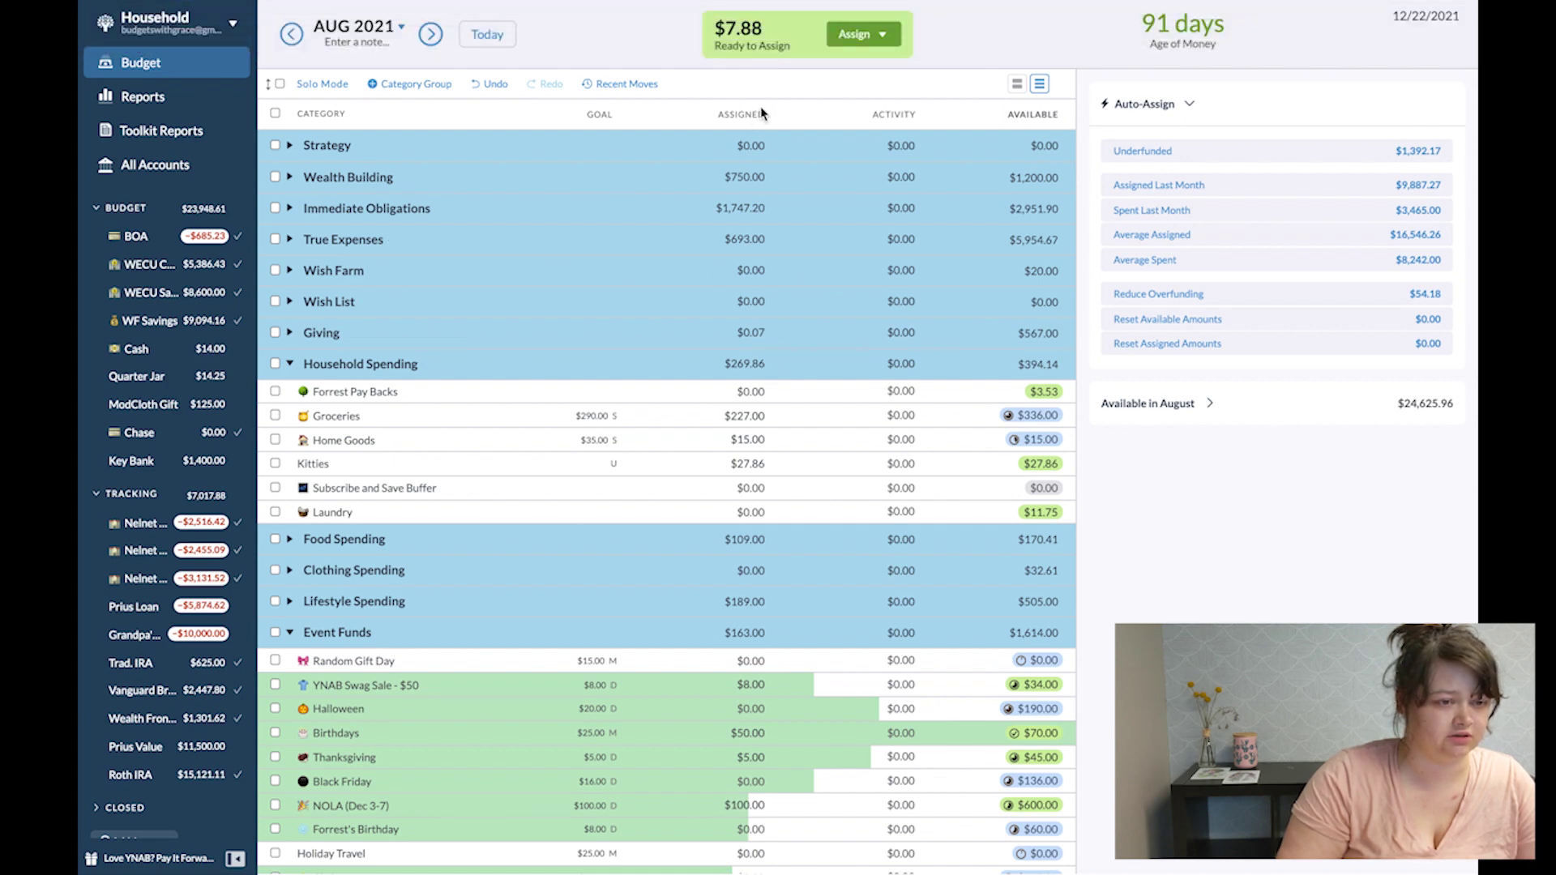
Examine the Ready to Assign breakdown for August 2021 and read its linked budget audit help article.
{"action": "left_click", "coordinate": [737, 45]}
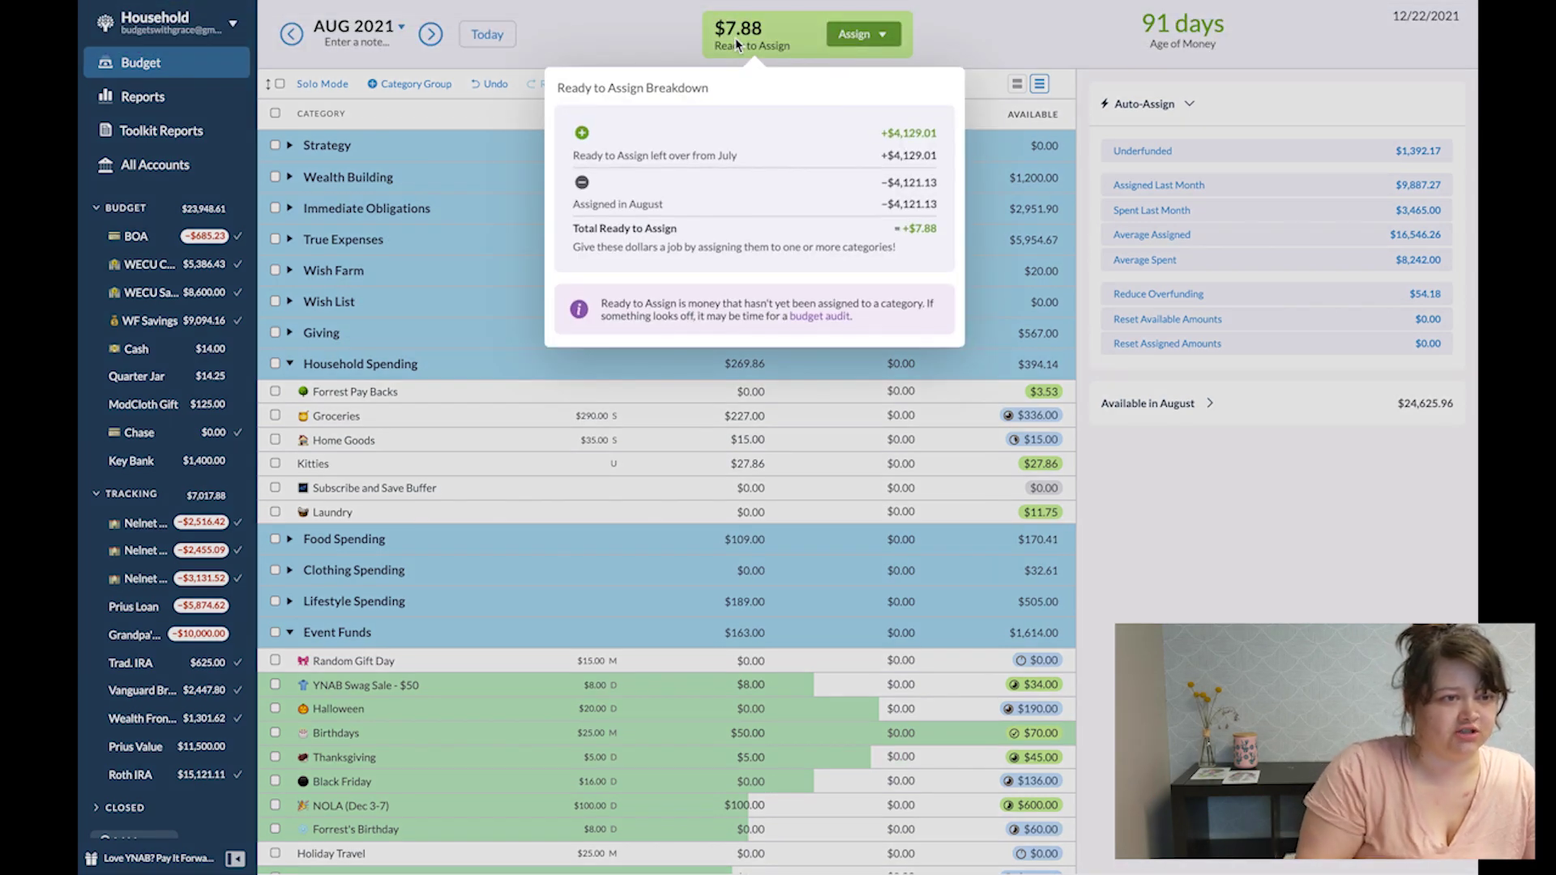
{"action": "left_click", "coordinate": [739, 44]}
{"action": "left_click", "coordinate": [749, 38]}
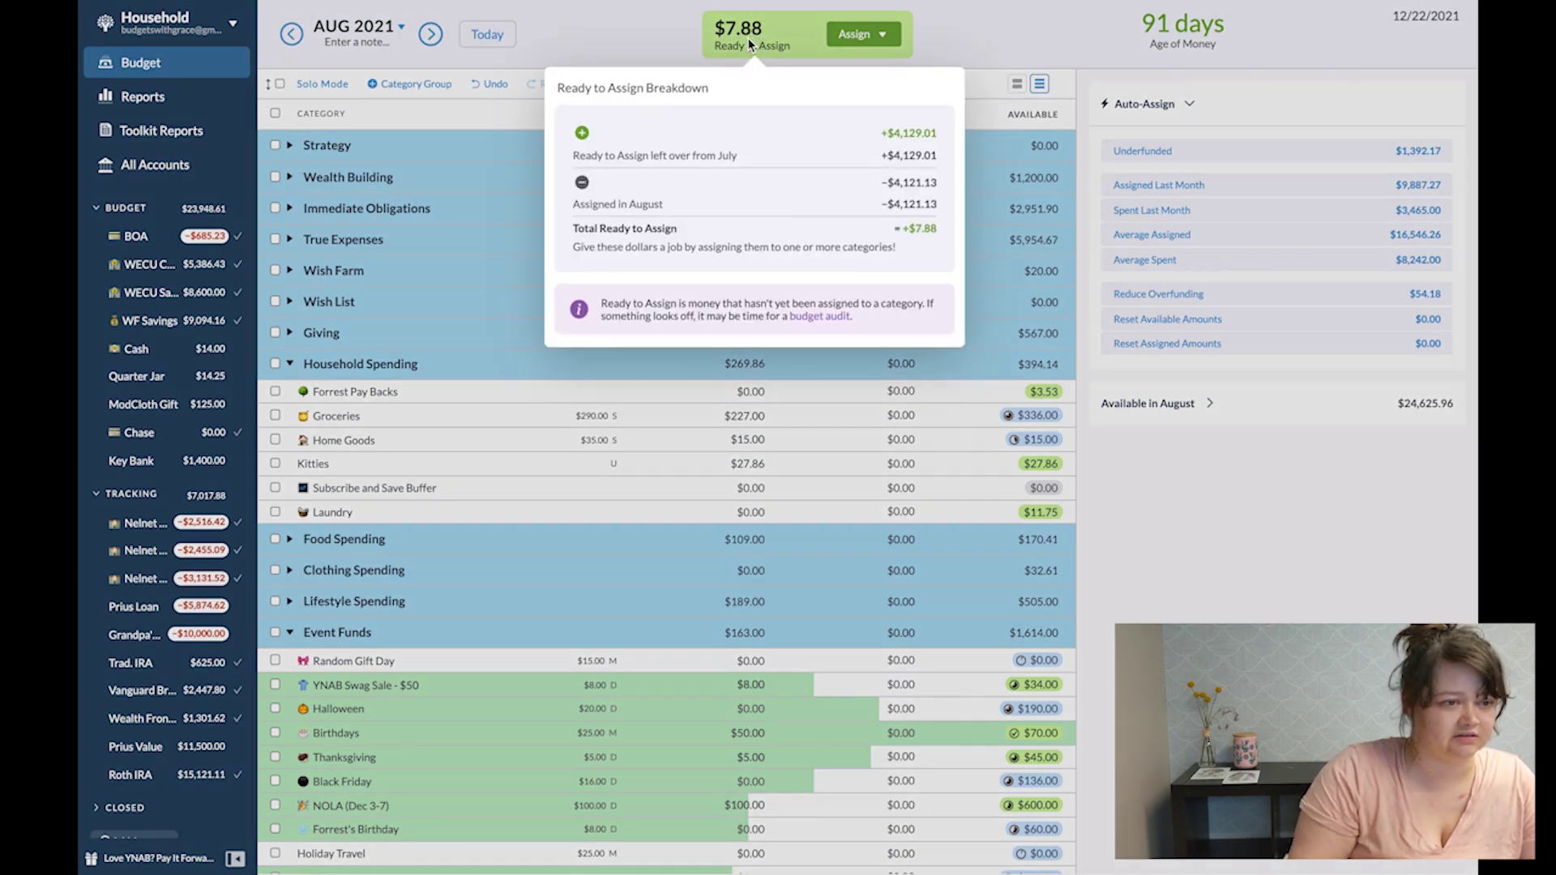
{"action": "left_click", "coordinate": [749, 43]}
{"action": "left_click", "coordinate": [790, 34]}
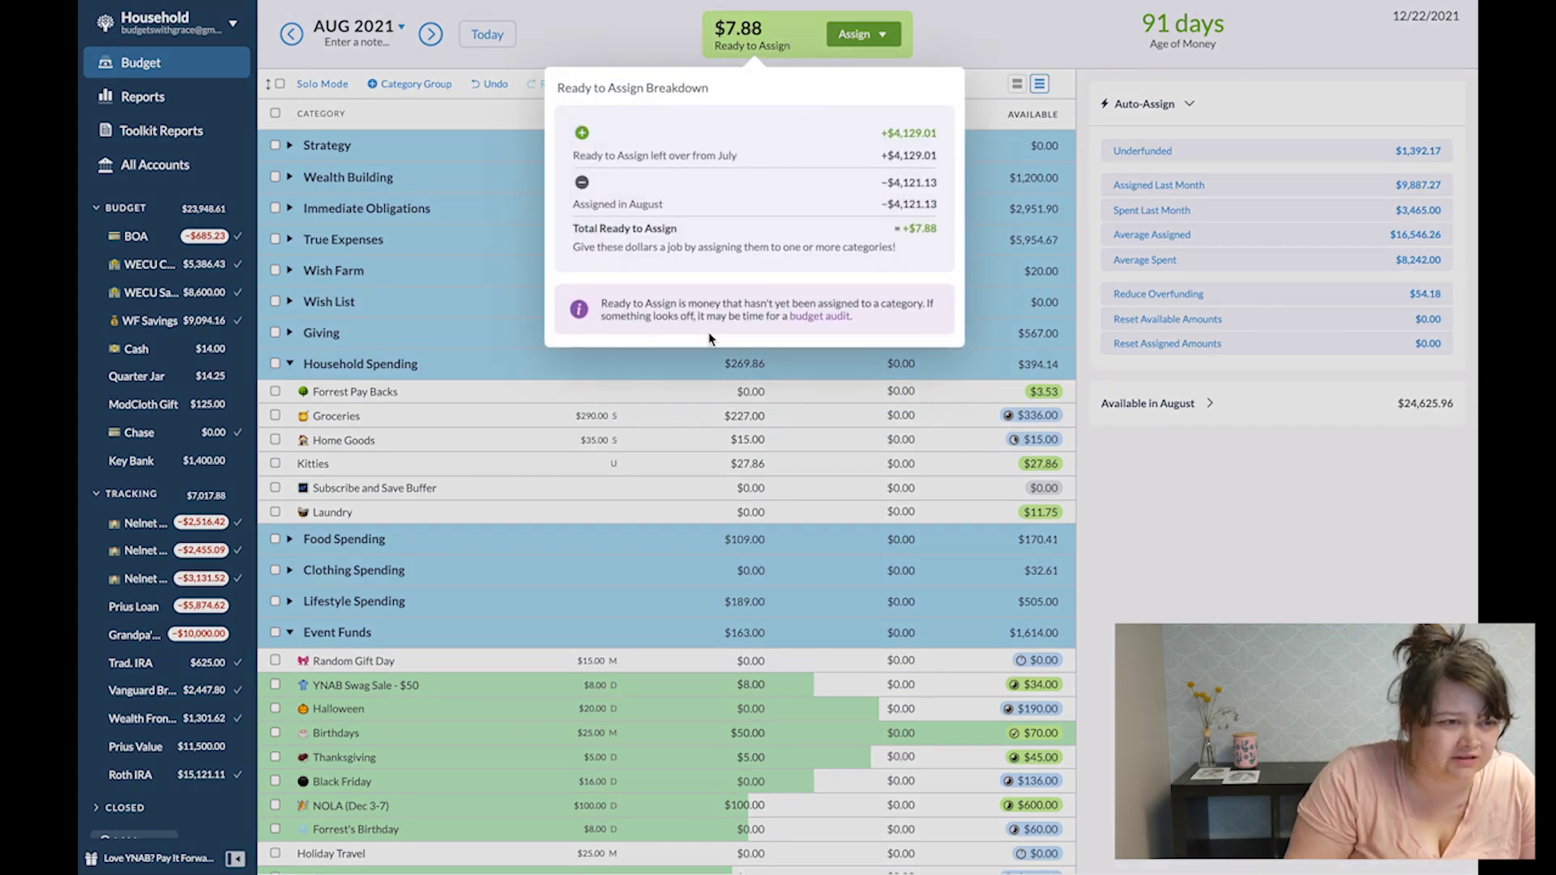
{"action": "left_click", "coordinate": [813, 325]}
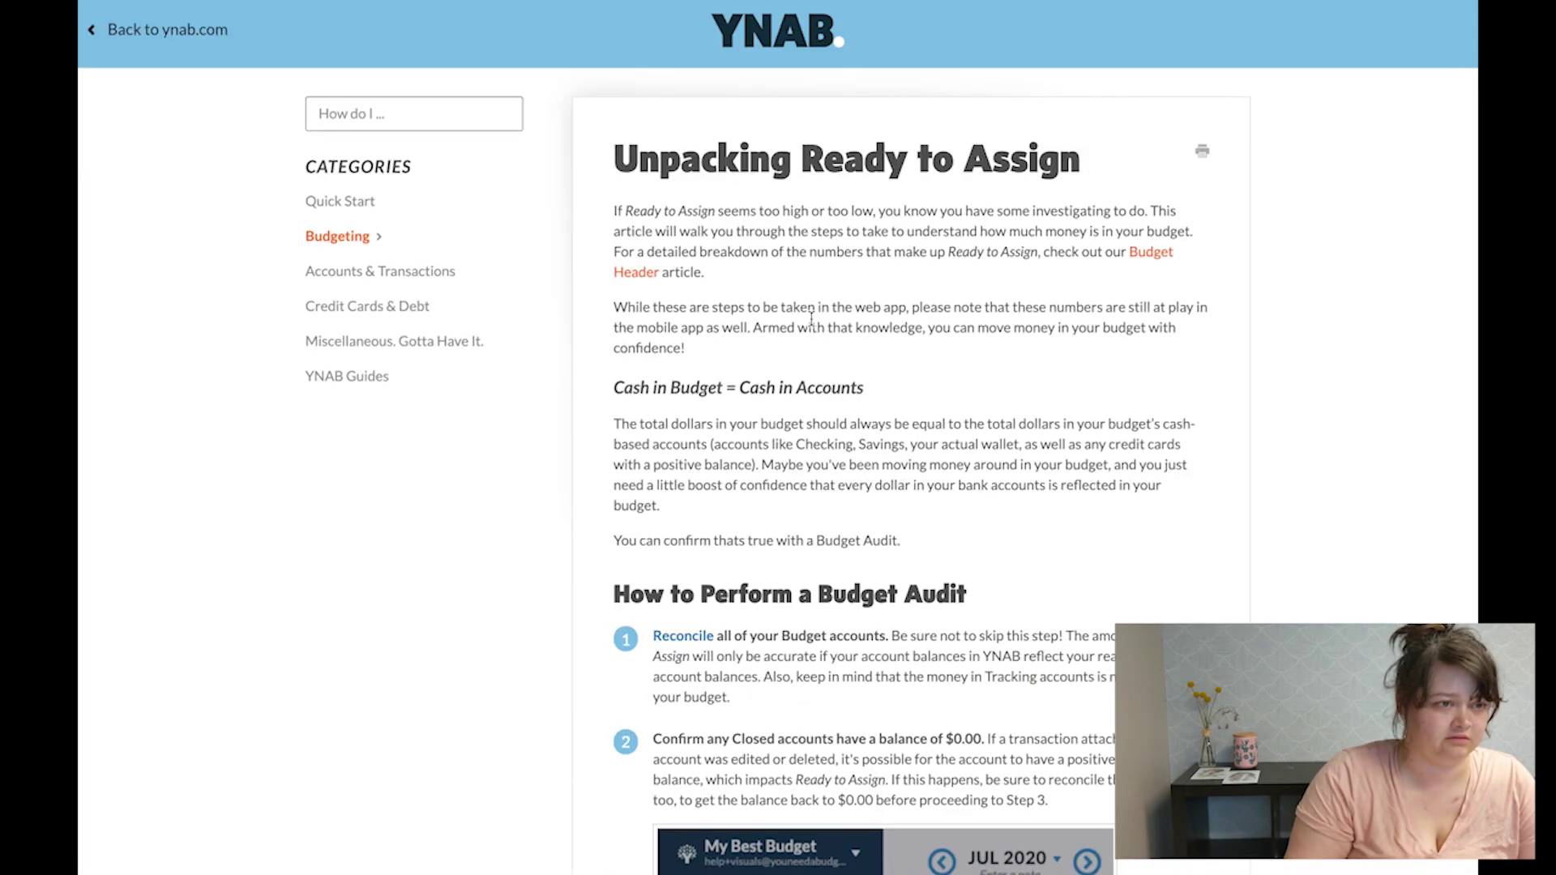
{"action": "scroll", "coordinate": [811, 320], "scroll_direction": "down", "scroll_amount": 5}
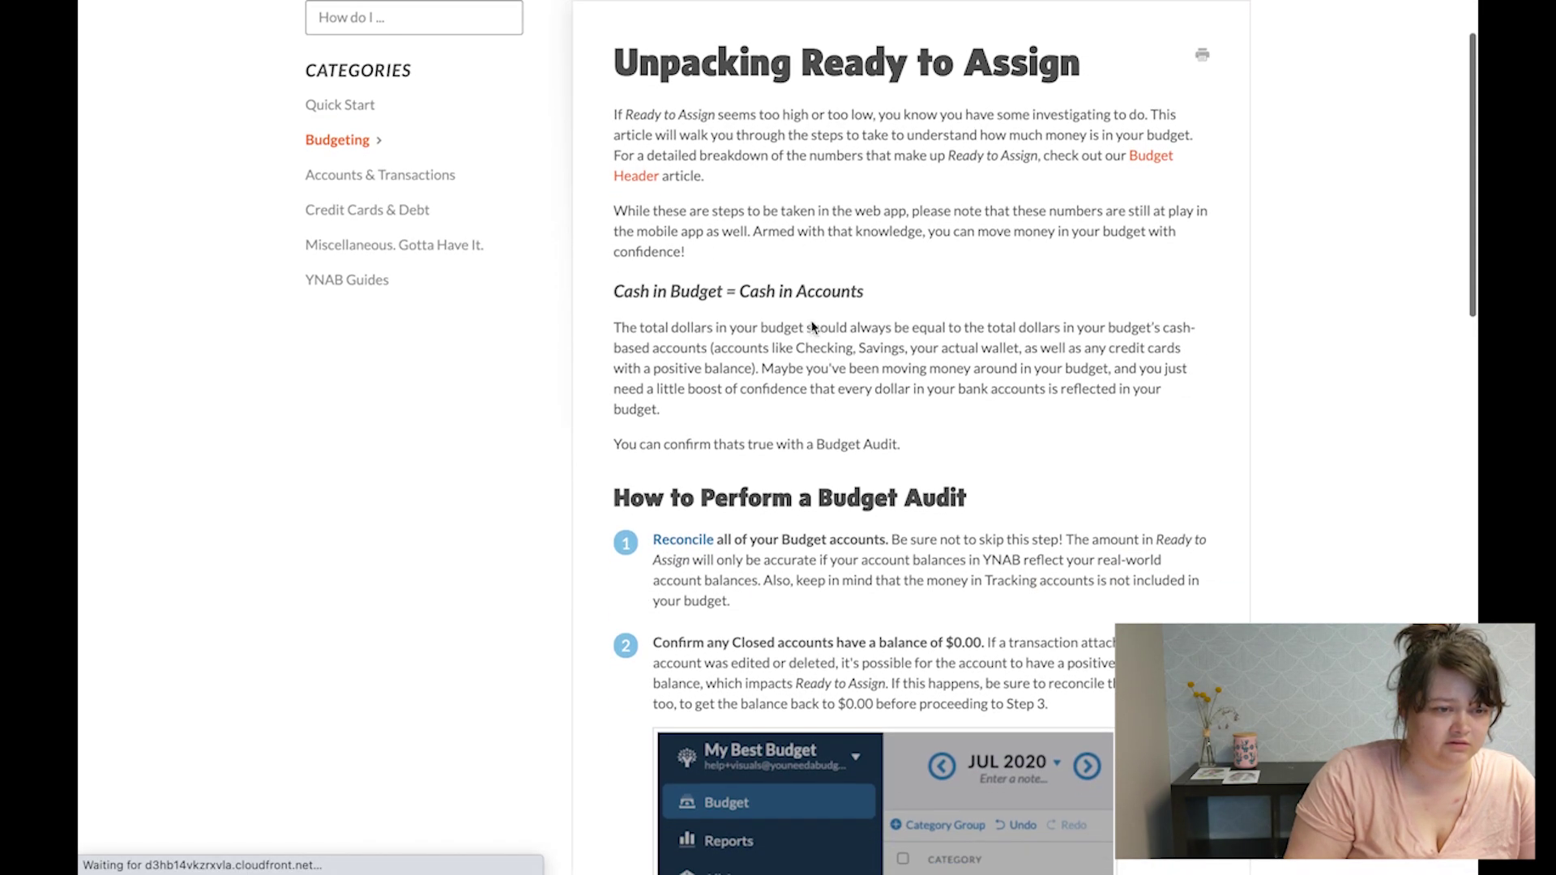
Close the budget audit help article and assign the remaining $7.88 to Groceries in August 2021.
{"action": "scroll", "coordinate": [813, 326], "scroll_direction": "down", "scroll_amount": 3}
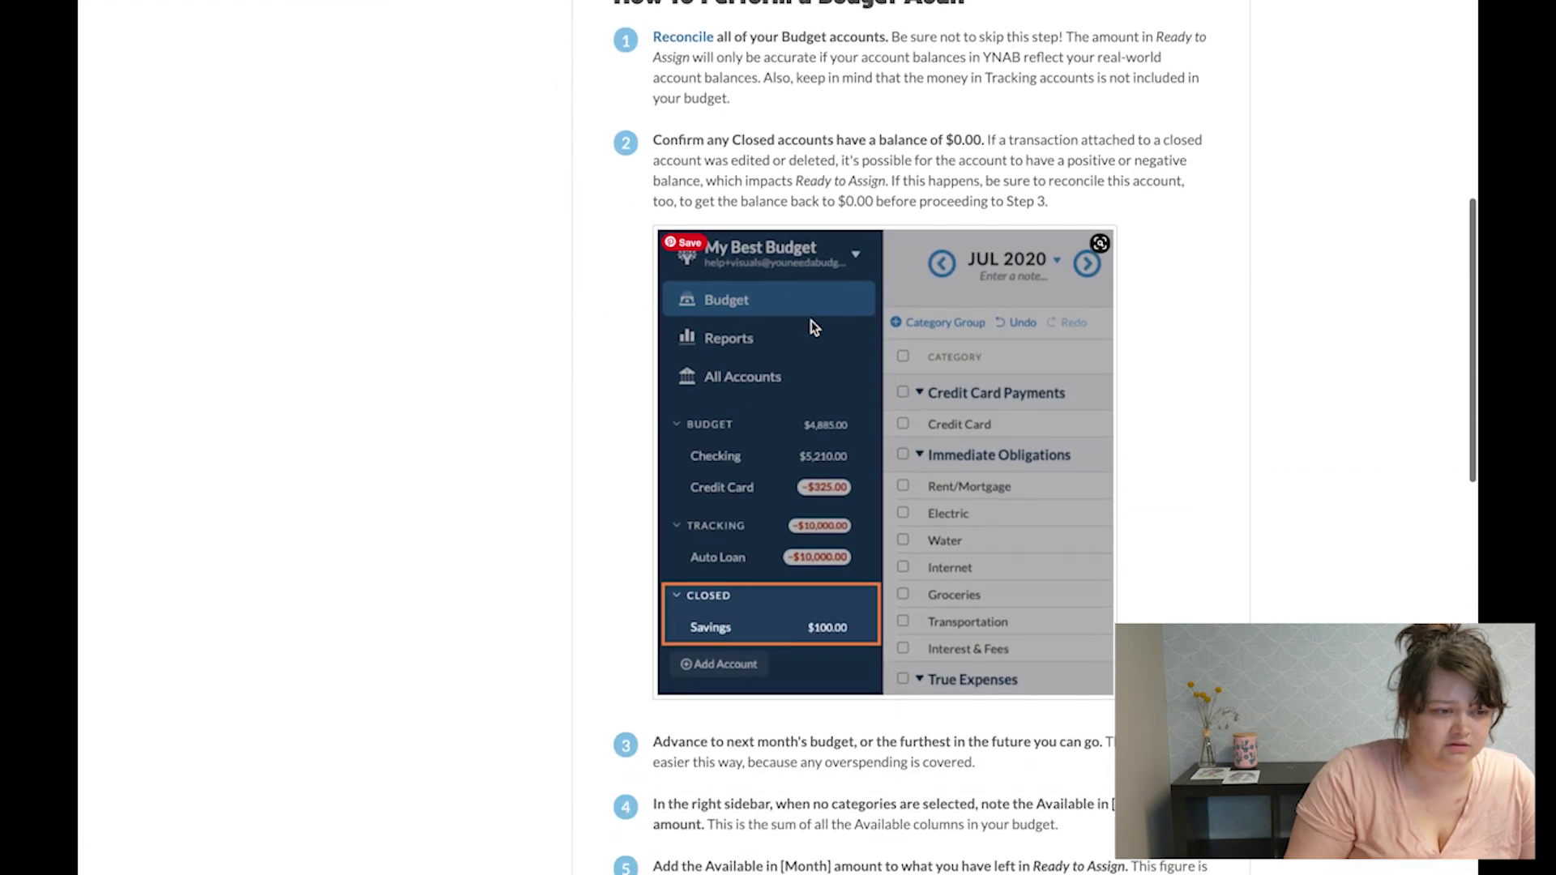
{"action": "key", "text": "ctrl+w"}
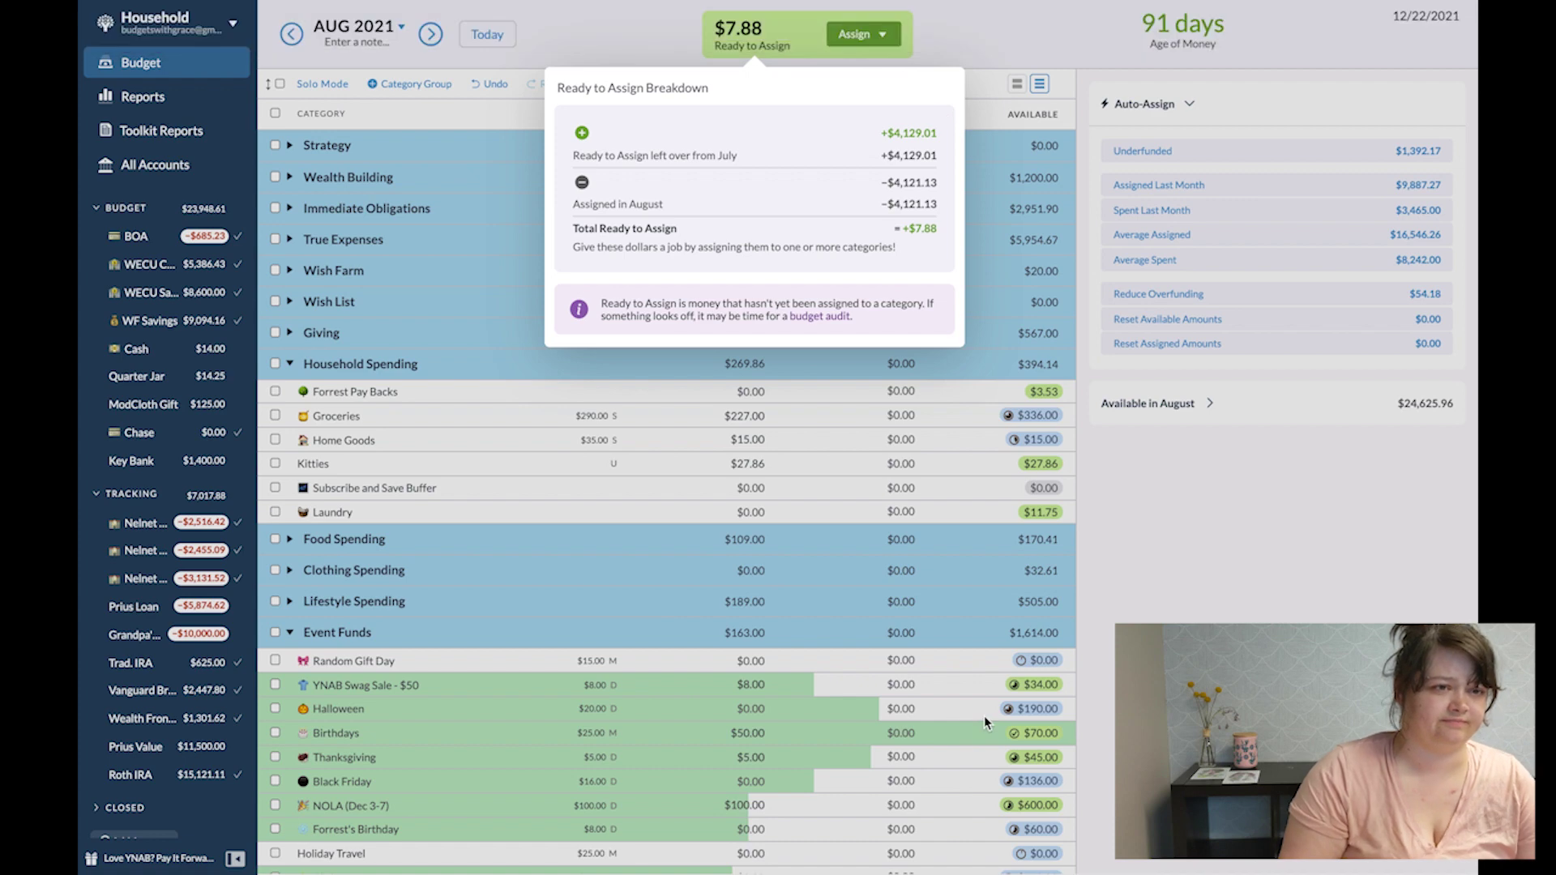
{"action": "left_click", "coordinate": [828, 42]}
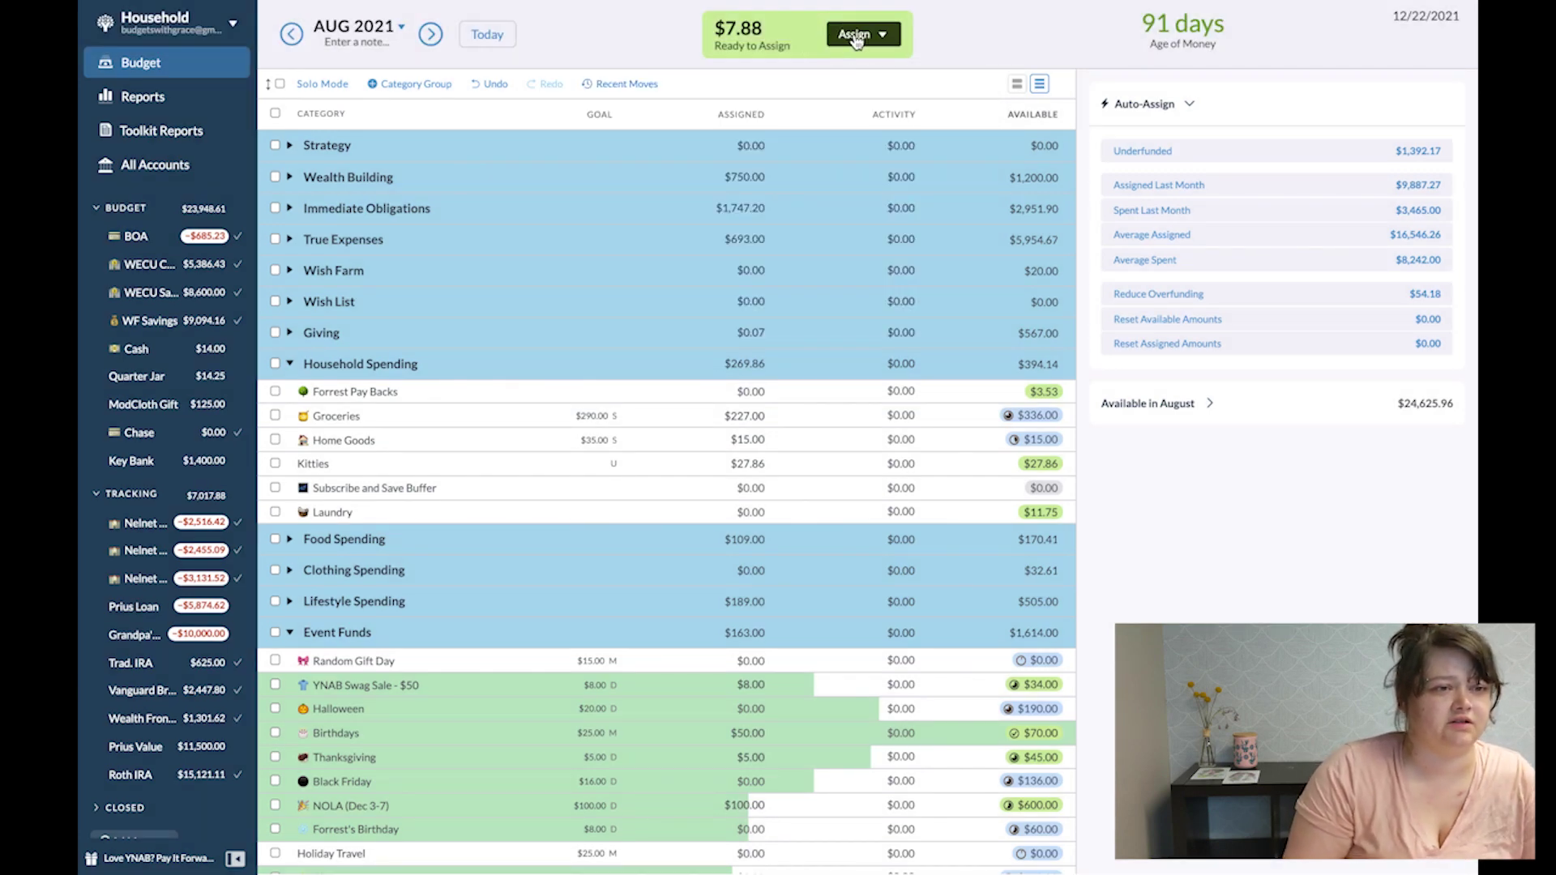
{"action": "left_click", "coordinate": [854, 34]}
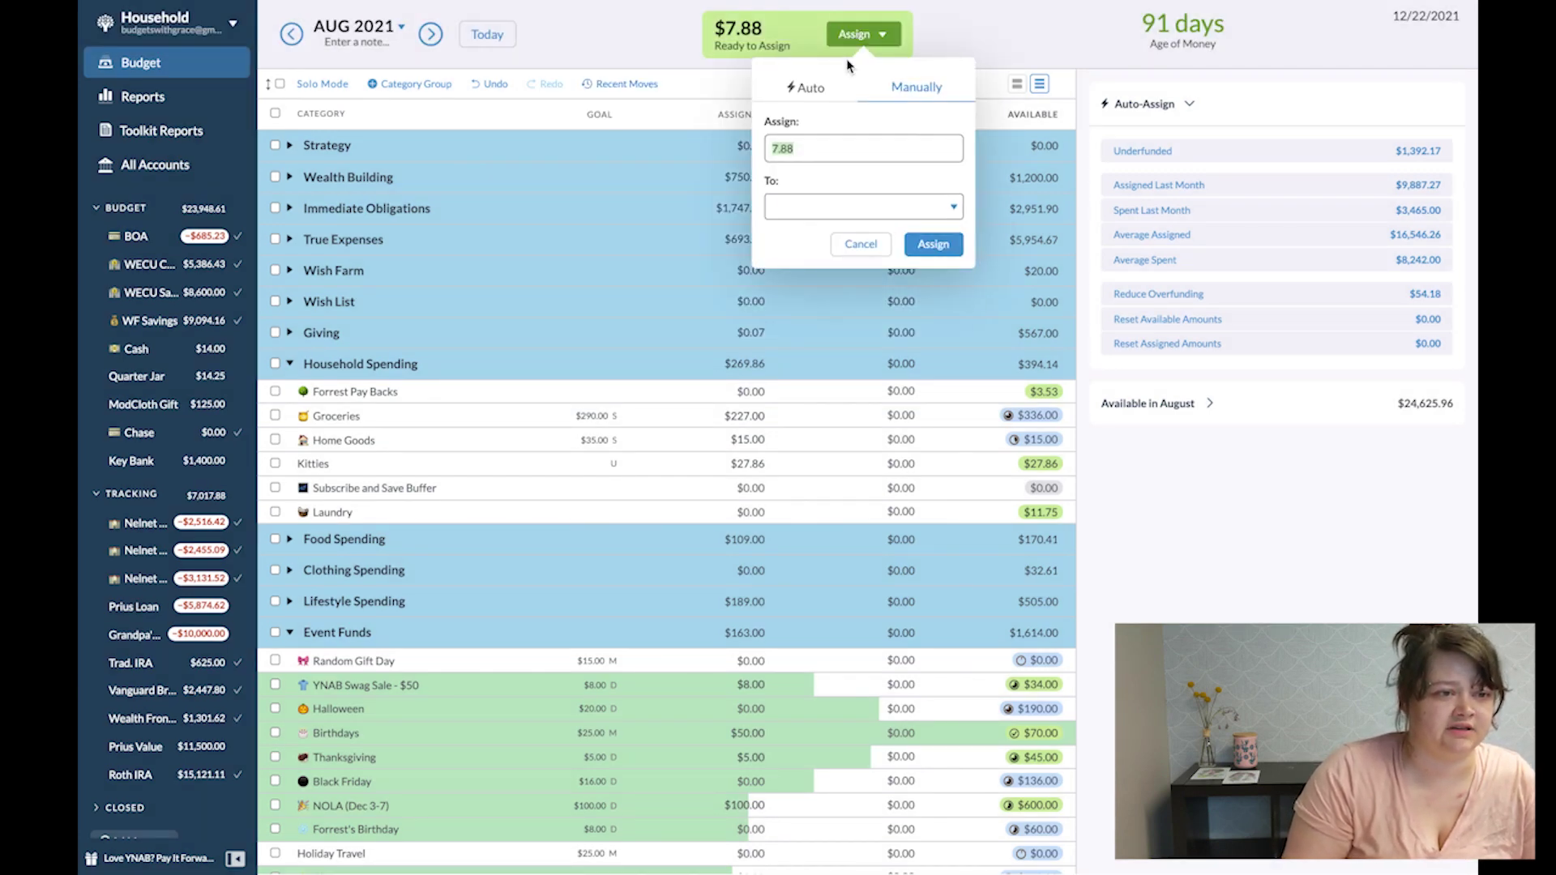
{"action": "left_click", "coordinate": [825, 204]}
{"action": "type", "text": "gro"}
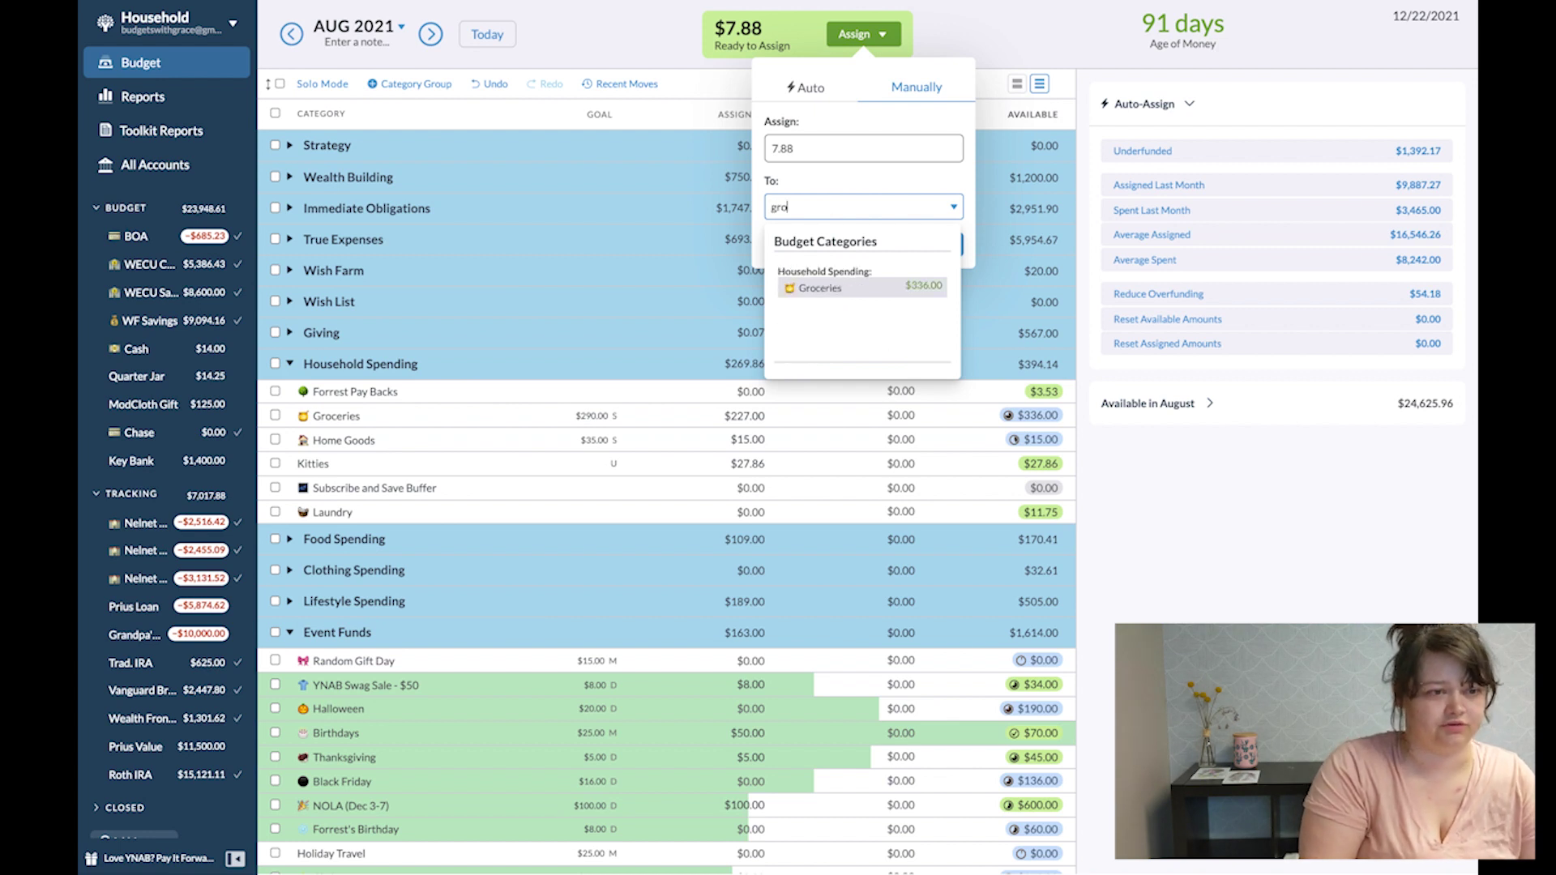
{"action": "key", "text": "Return"}
{"action": "key", "text": "Return"}
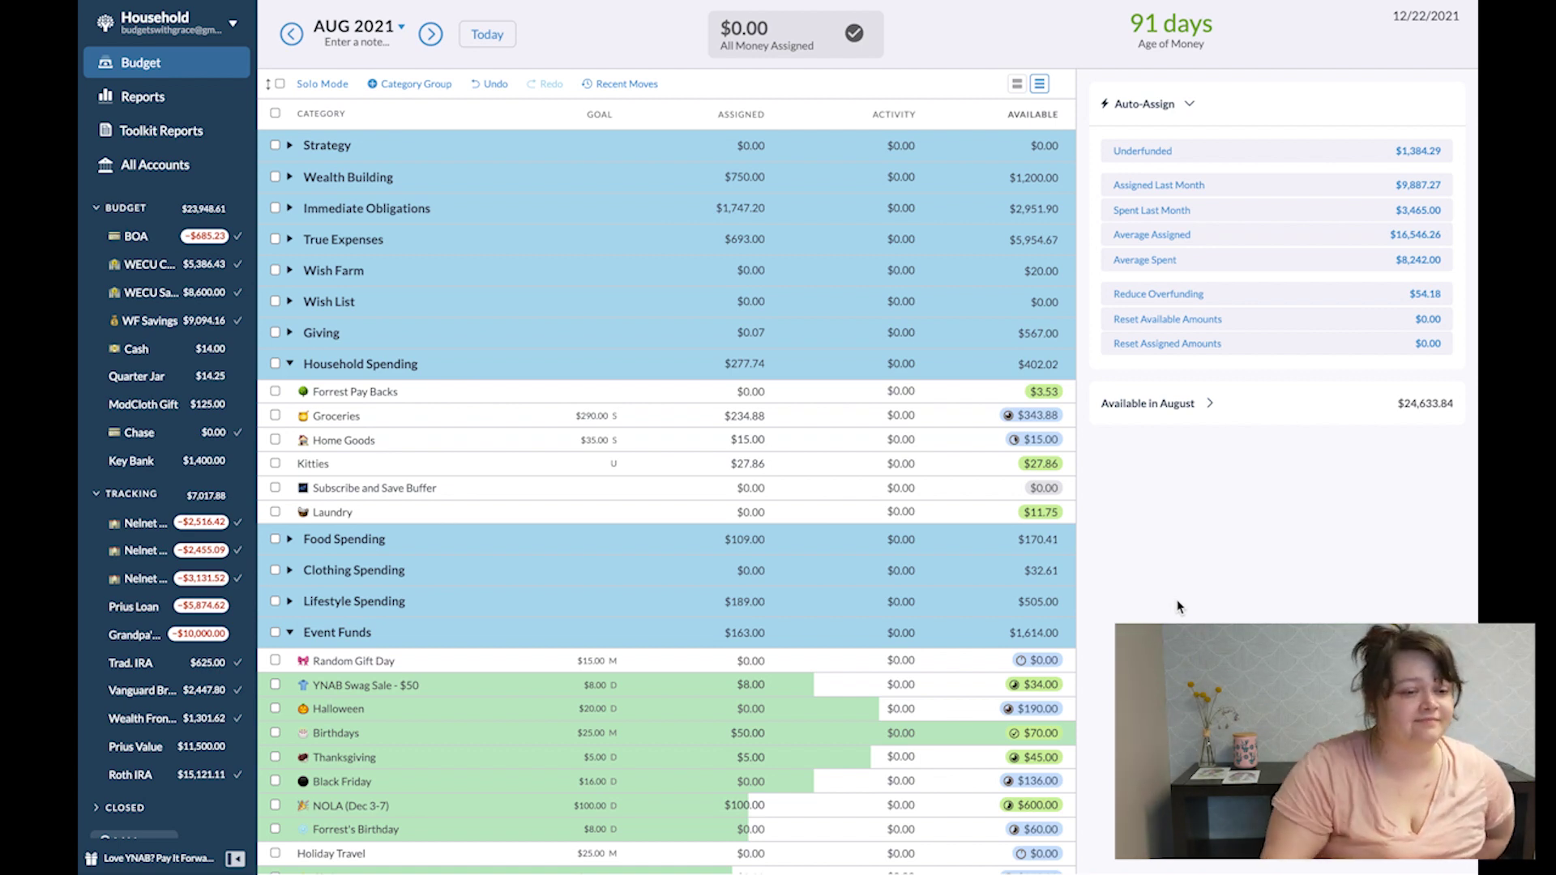
View the Toolkit spending by category report, then the standard spending report as monthly trends.
{"action": "left_click", "coordinate": [126, 133]}
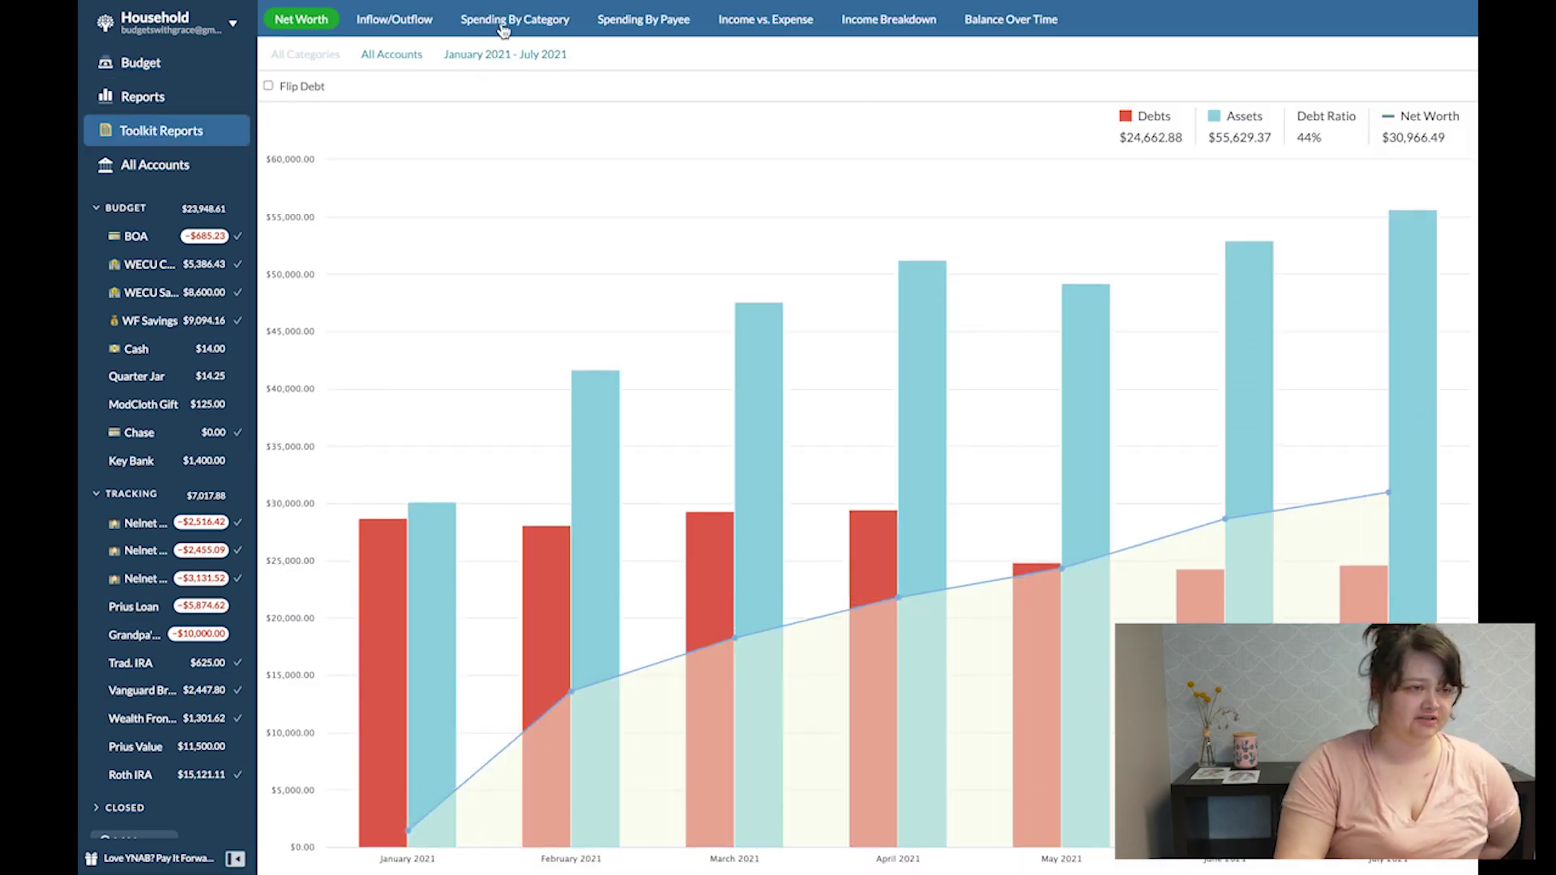
{"action": "left_click", "coordinate": [503, 29]}
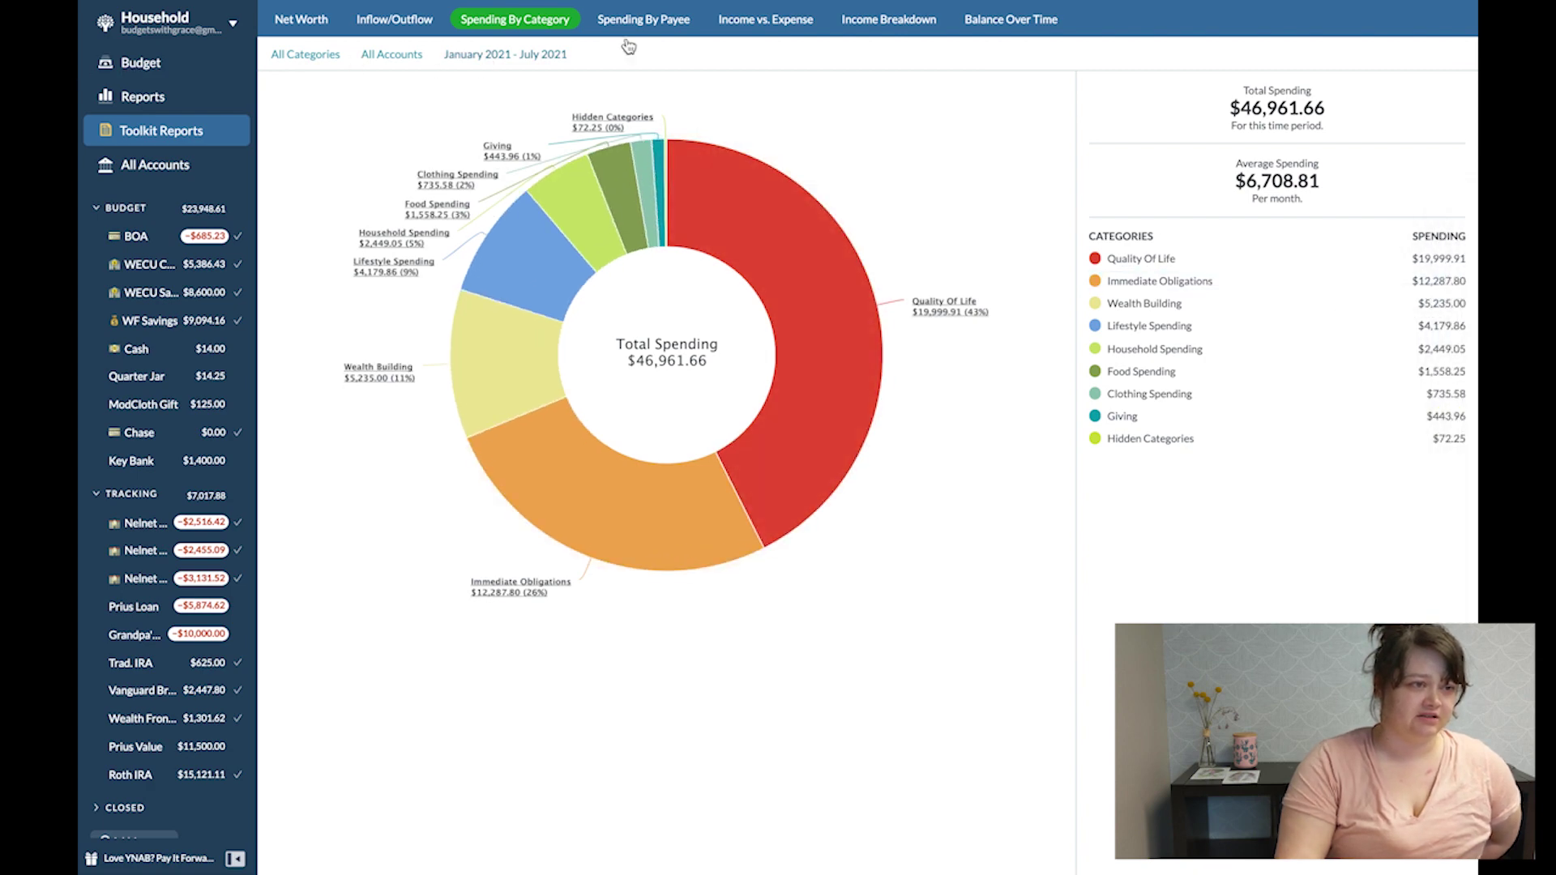
{"action": "left_click", "coordinate": [174, 101]}
{"action": "left_click", "coordinate": [409, 34]}
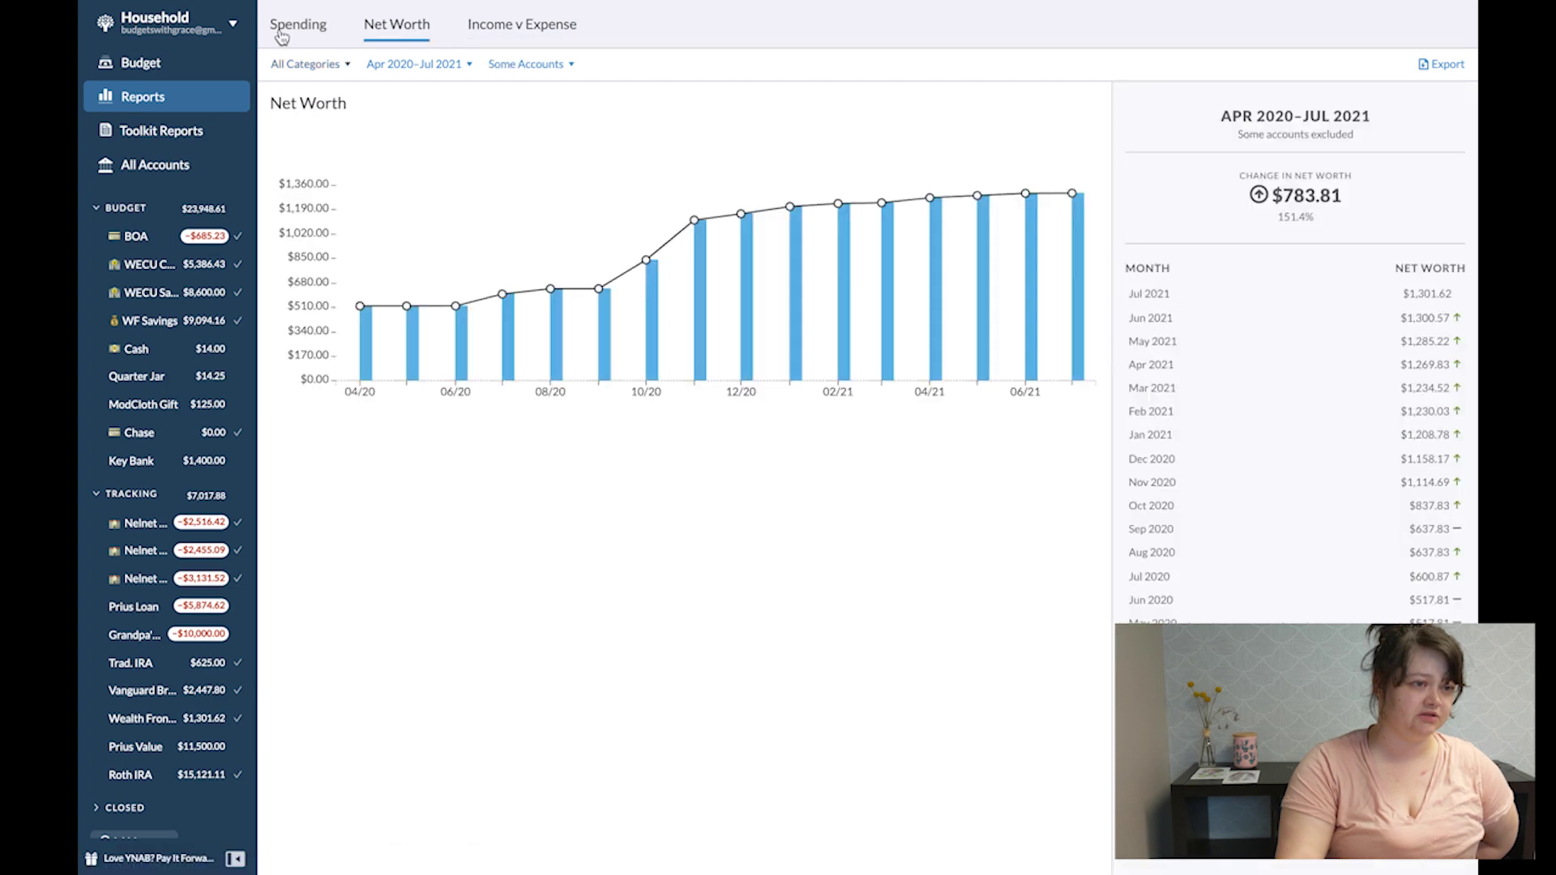
{"action": "left_click", "coordinate": [298, 26]}
{"action": "left_click", "coordinate": [1084, 108]}
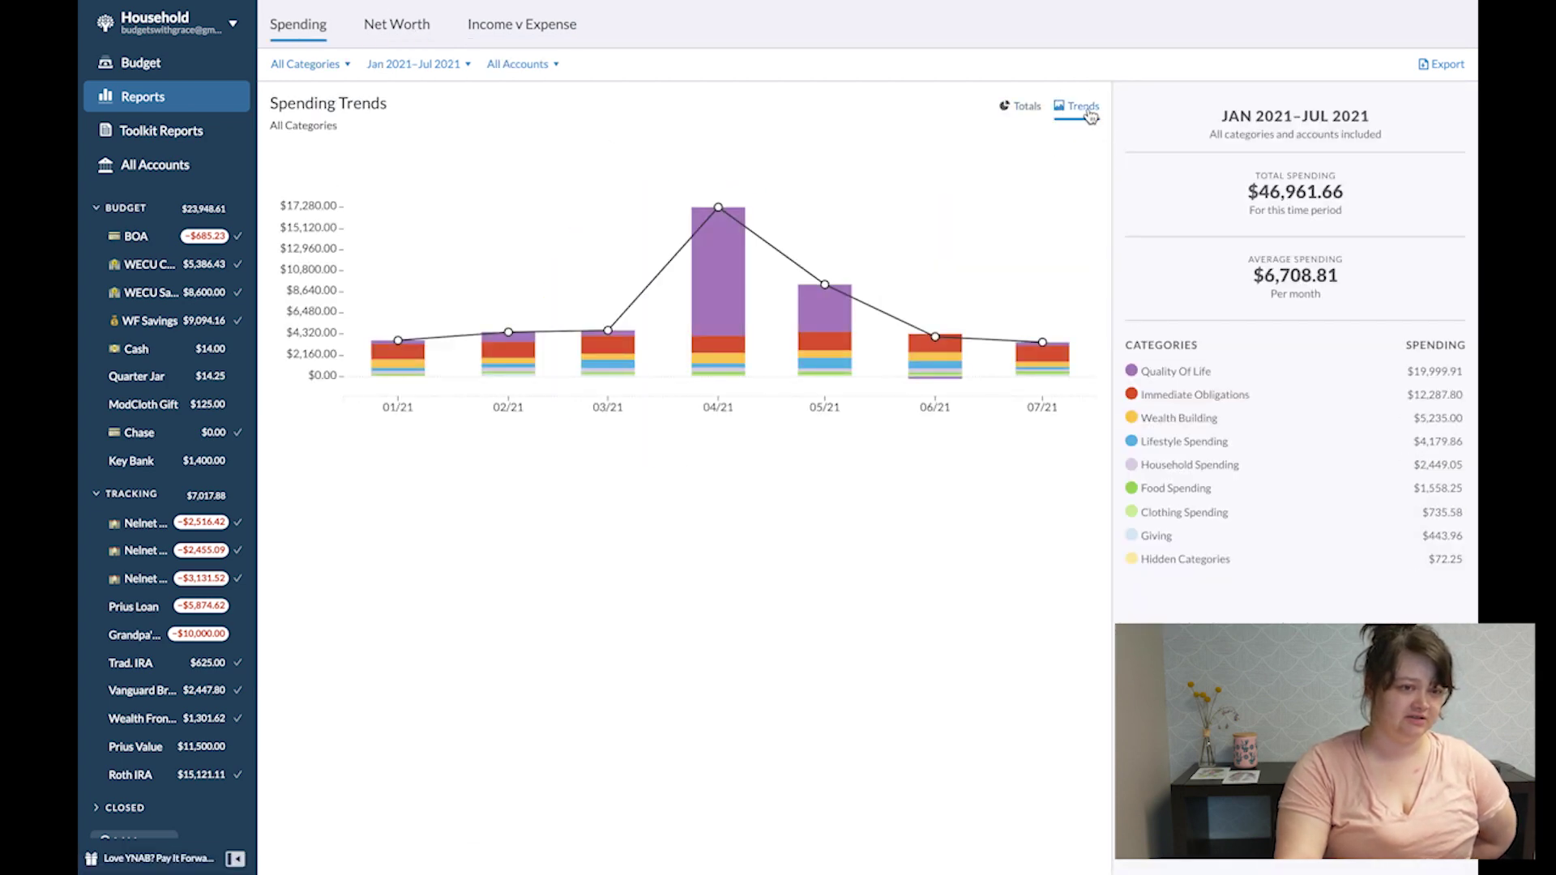
Limit the spending trends to May–July 2021 and compare food, lifestyle and obligation spending across the months.
{"action": "left_click", "coordinate": [426, 65]}
{"action": "left_click", "coordinate": [387, 145]}
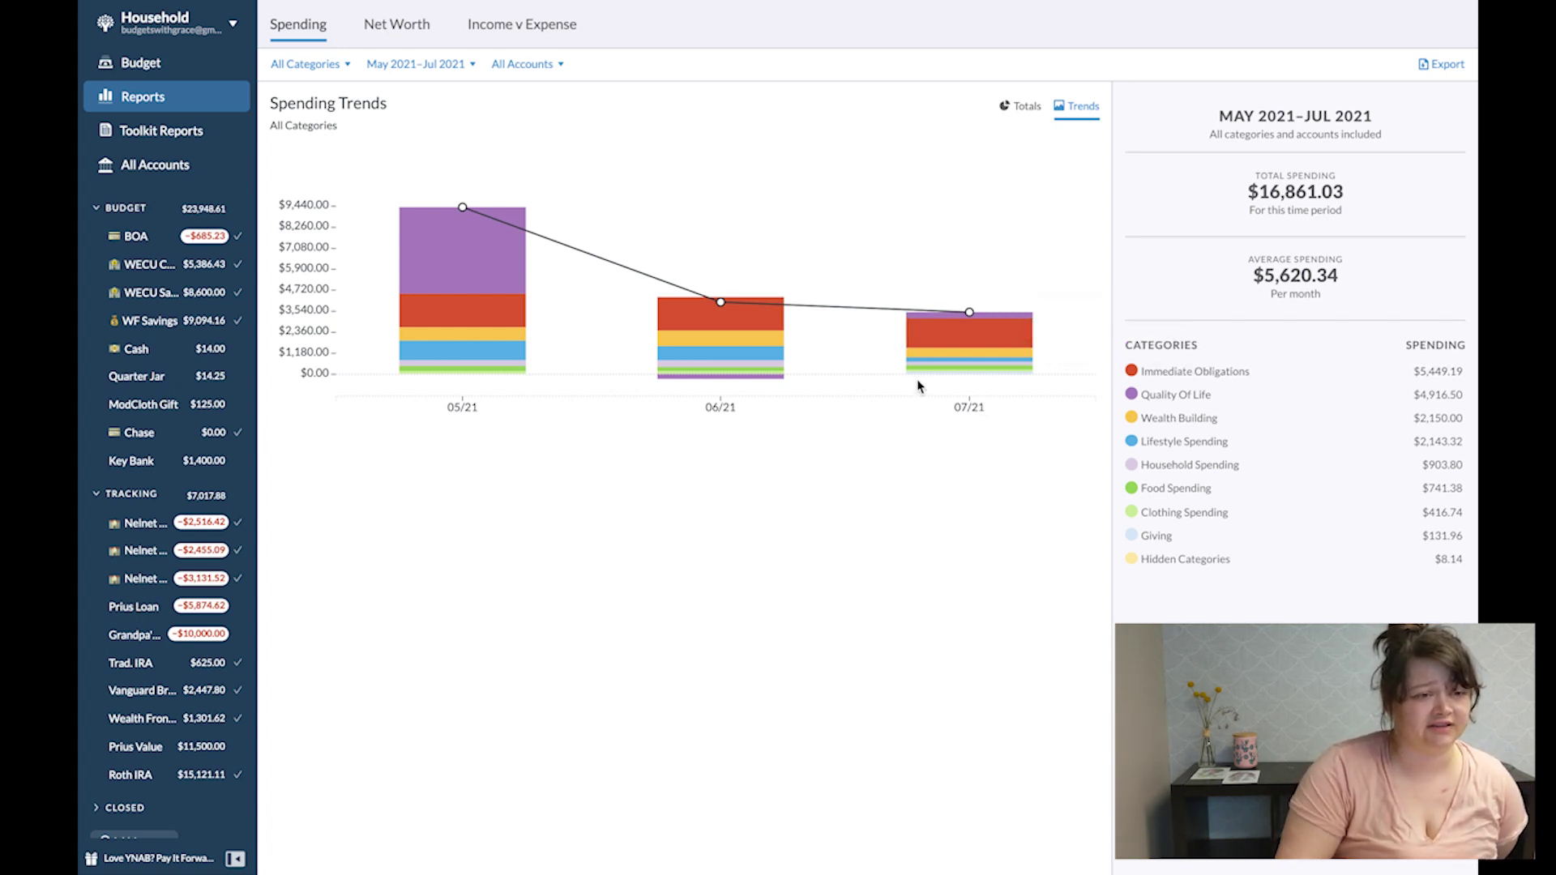
{"action": "mouse_move", "coordinate": [921, 379]}
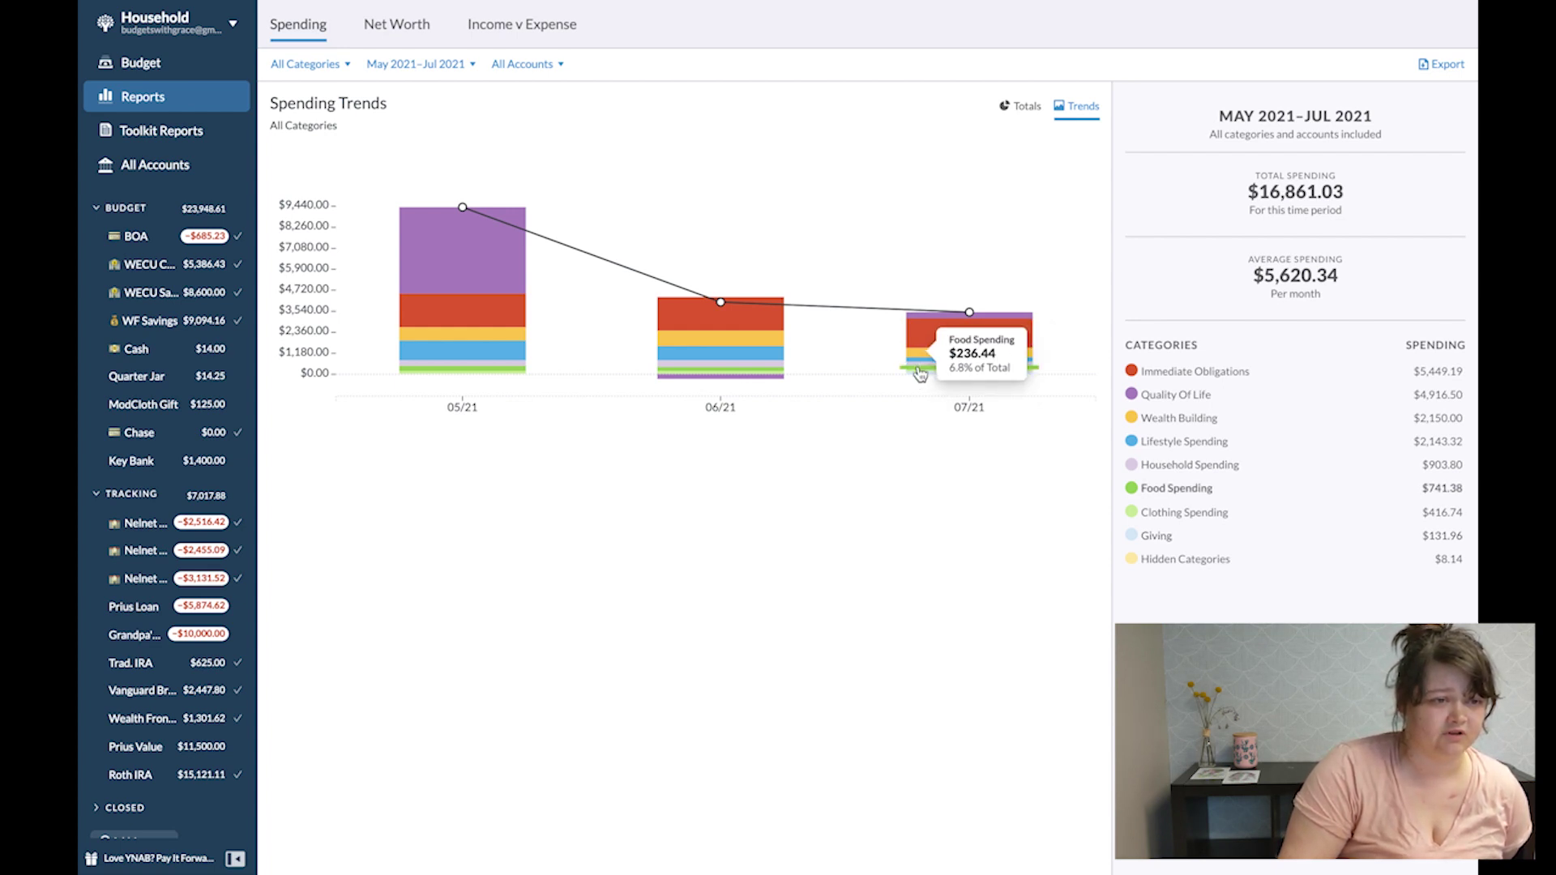
{"action": "mouse_move", "coordinate": [664, 376]}
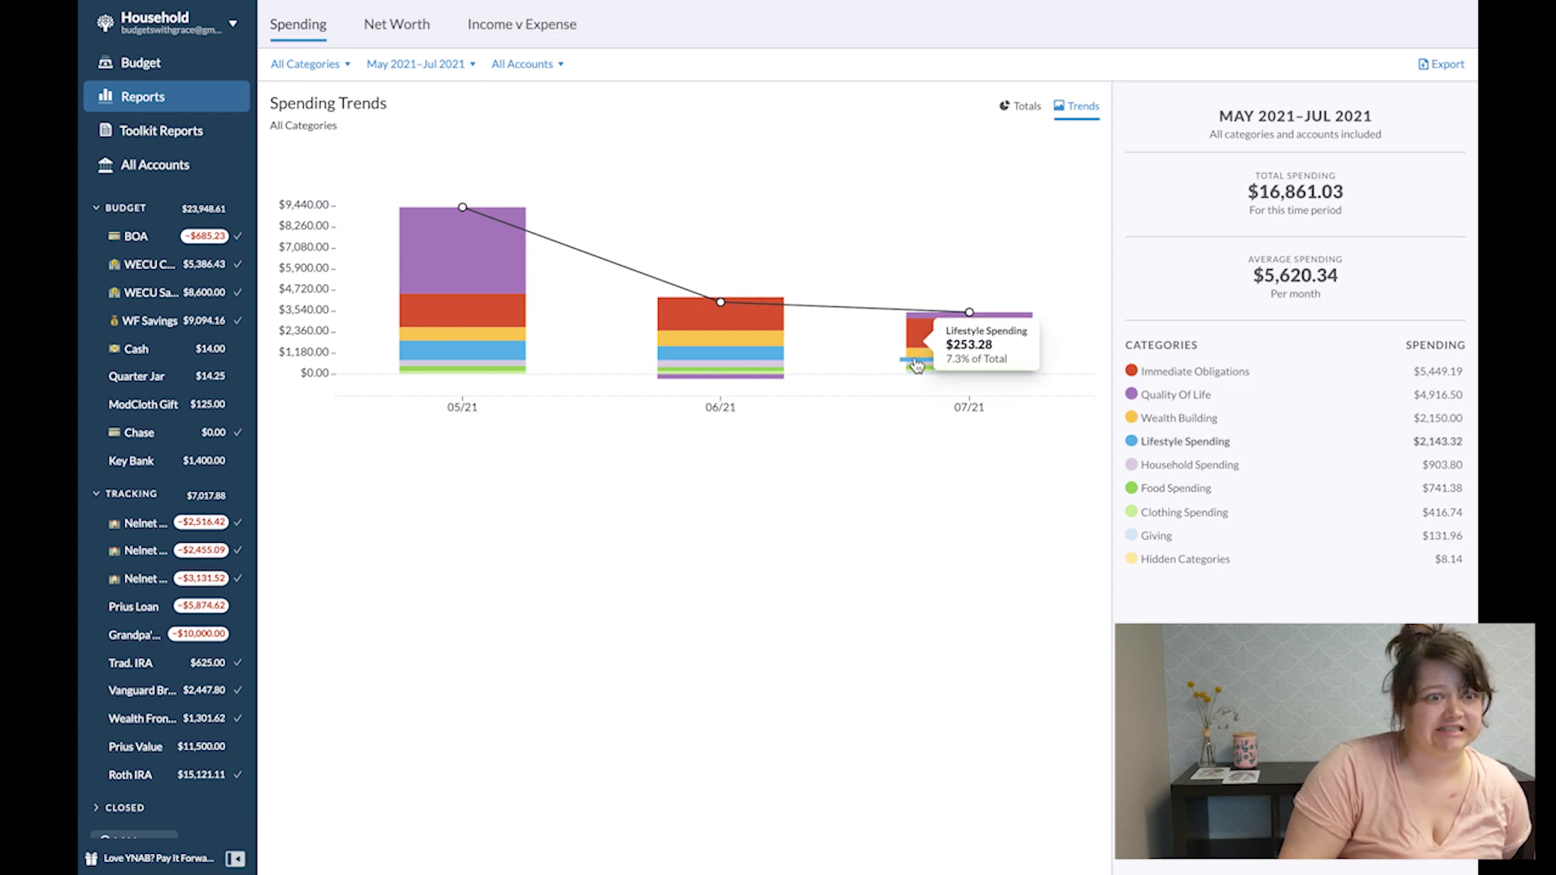
{"action": "mouse_move", "coordinate": [750, 364]}
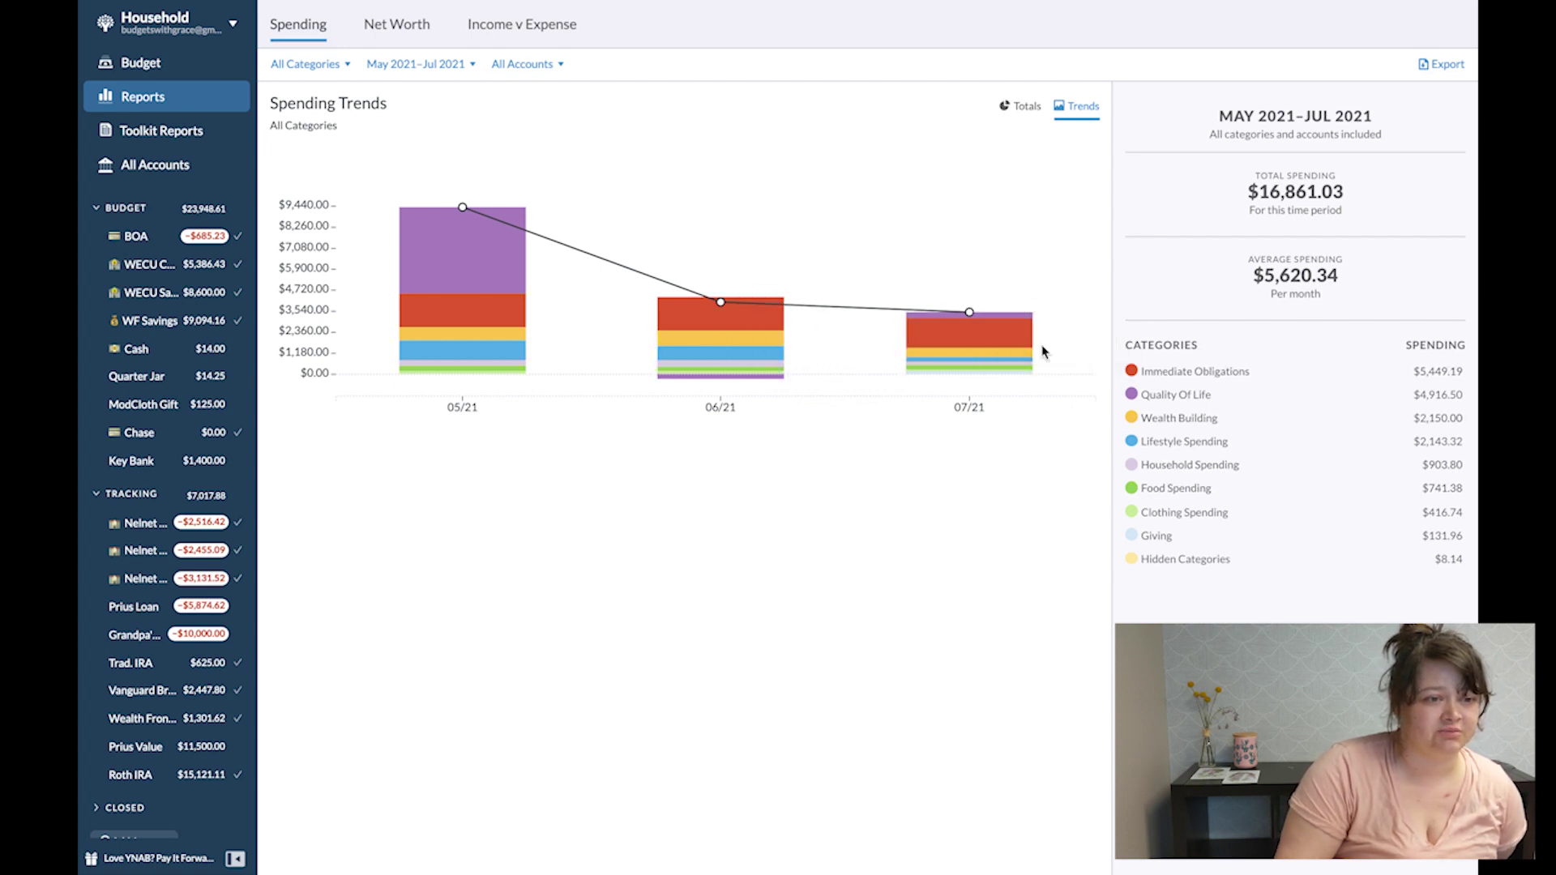
{"action": "mouse_move", "coordinate": [749, 325]}
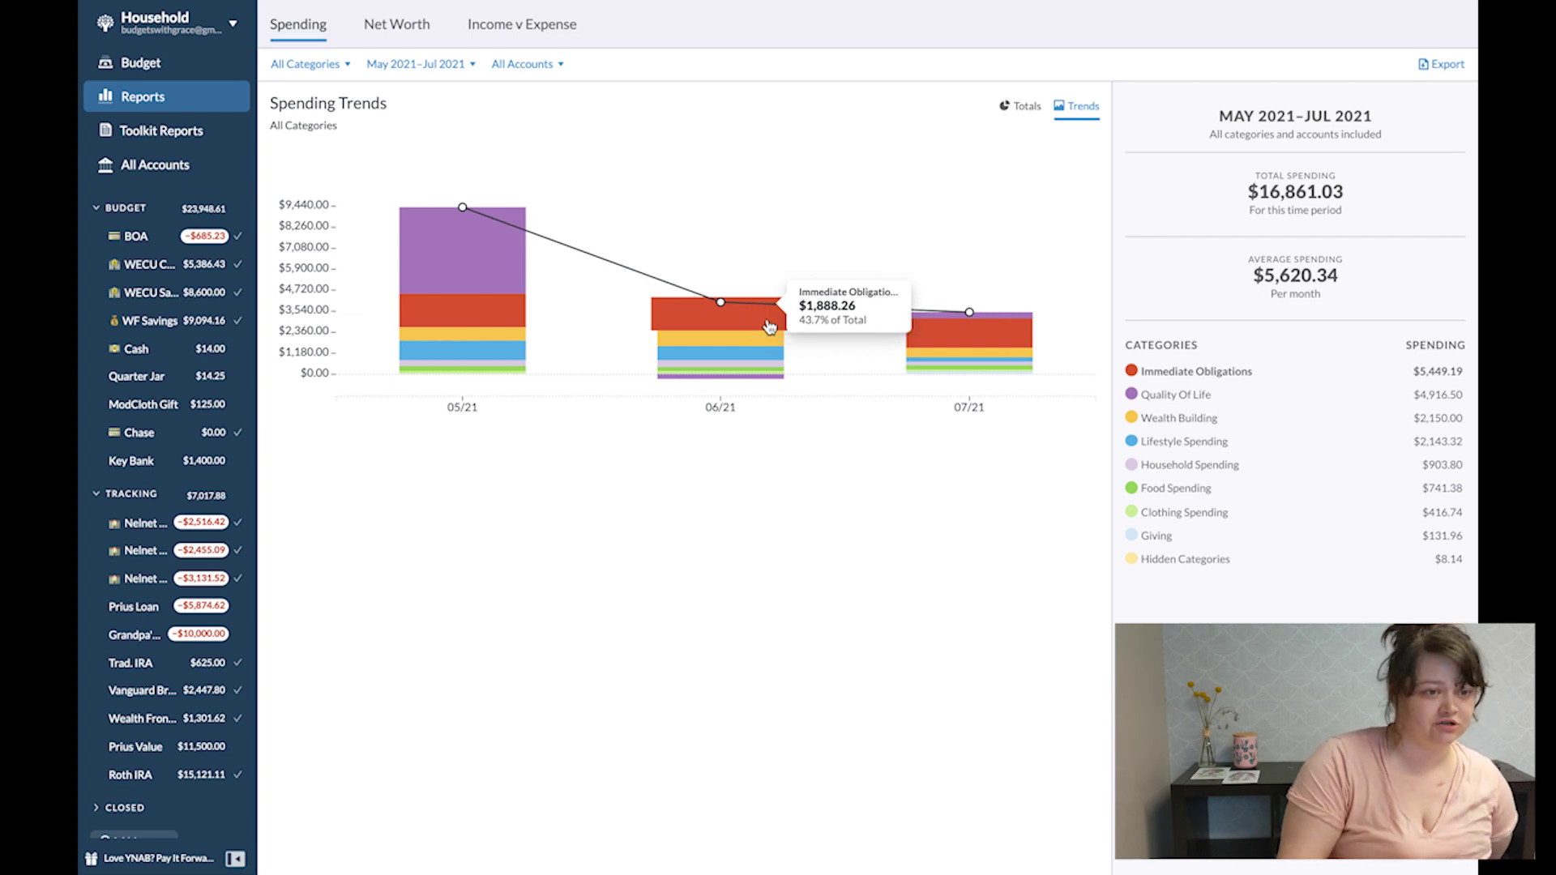
{"action": "mouse_move", "coordinate": [1020, 324]}
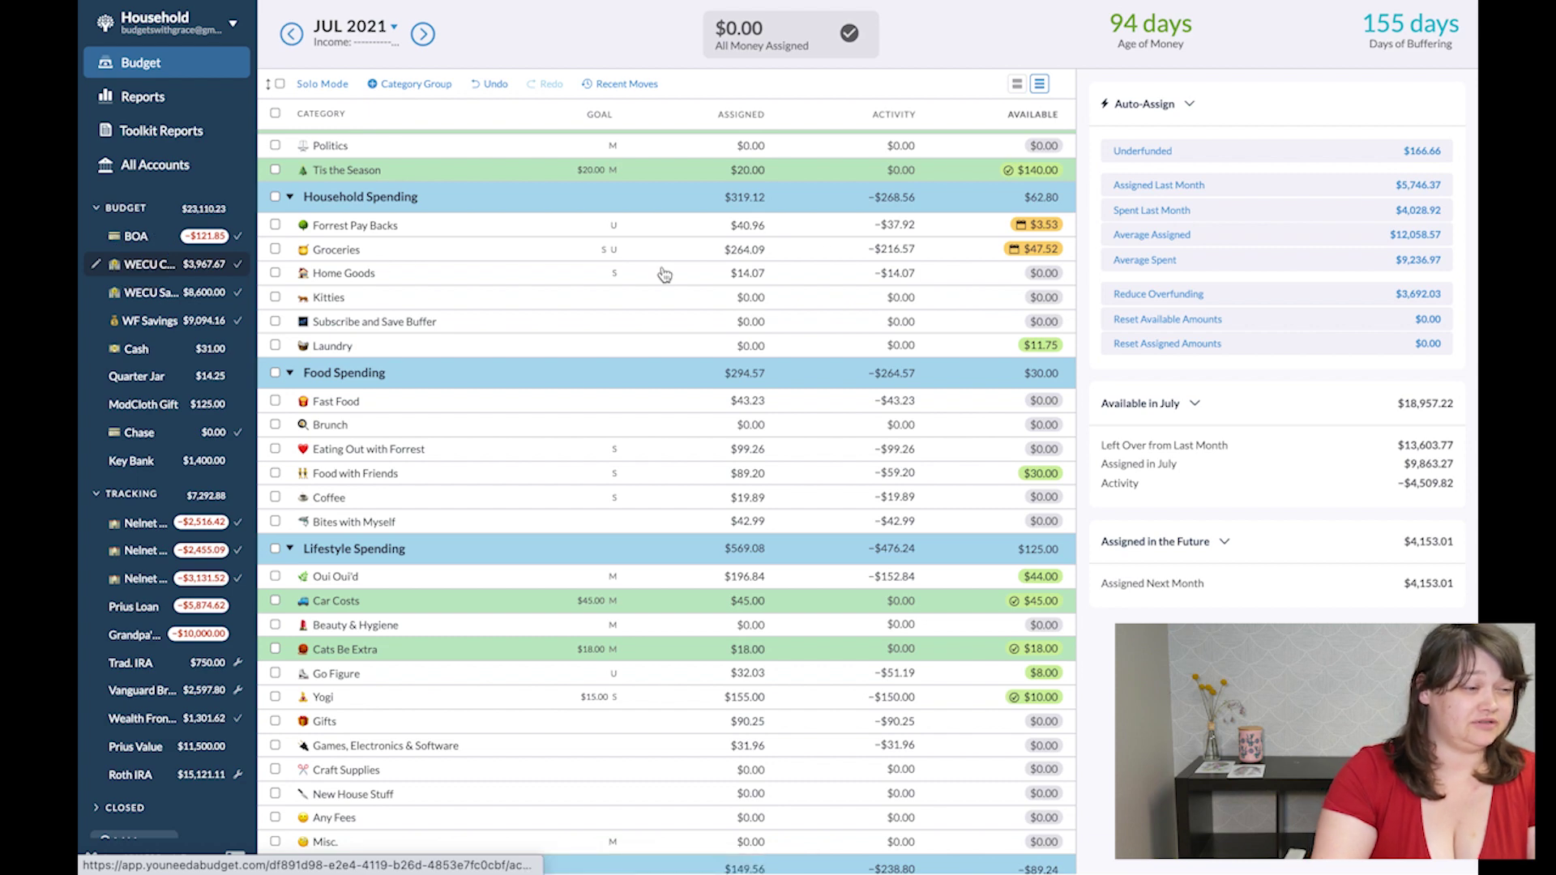
Flag the 07/21/2021 BOA payment in the WECU Checking account blue.
{"action": "left_click", "coordinate": [162, 273]}
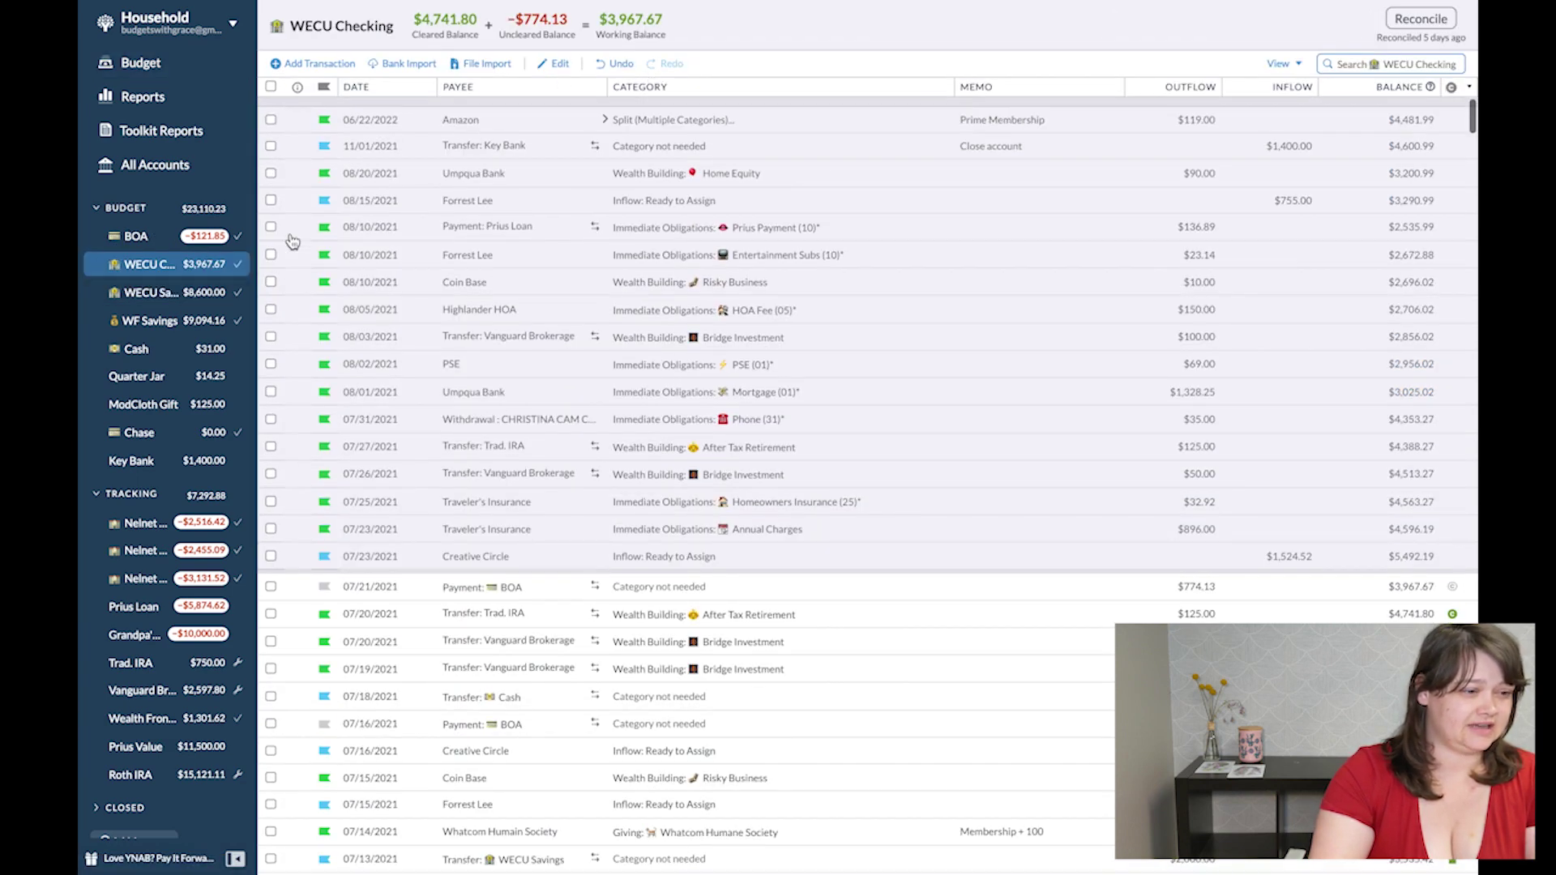
{"action": "left_click", "coordinate": [329, 608]}
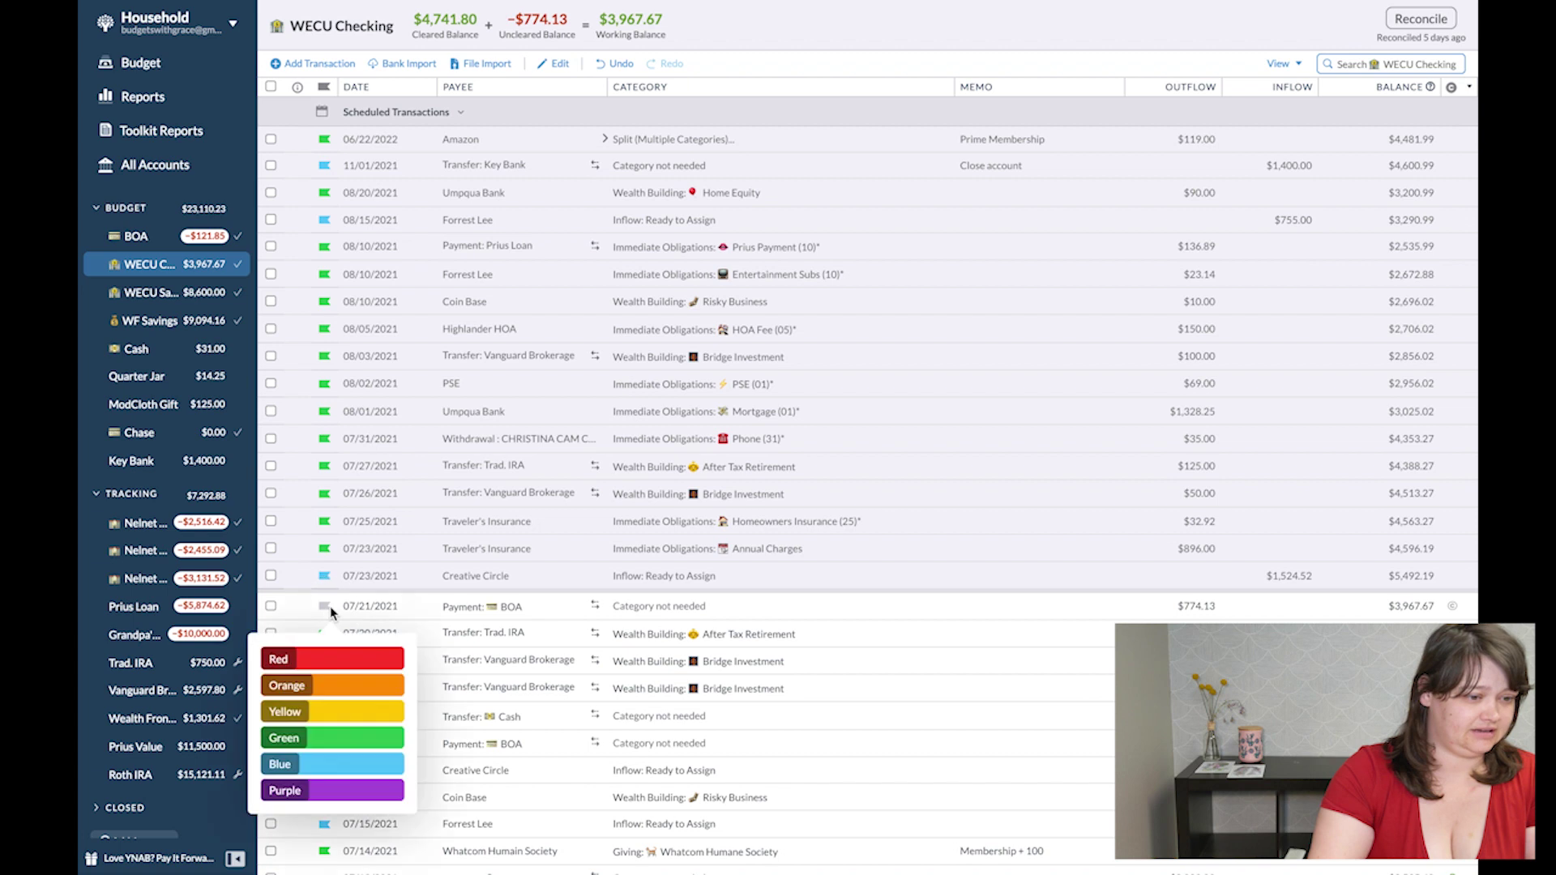
{"action": "left_click", "coordinate": [322, 770]}
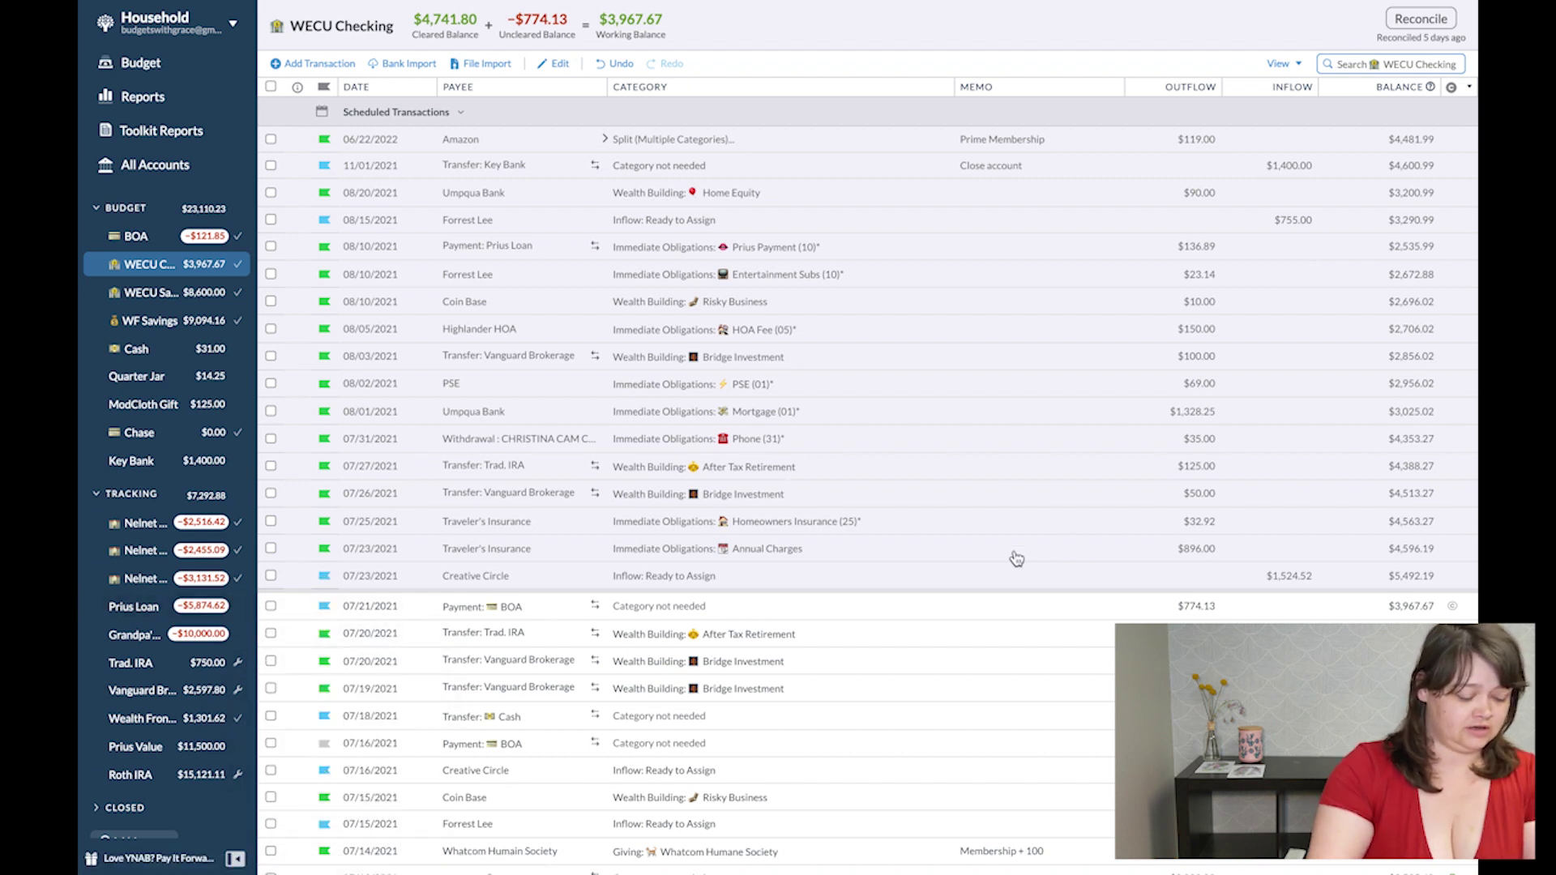
Enter the scheduled 07/23/2021 Creative Circle inflow immediately and select its next scheduled occurrence on 07/30/2021.
{"action": "key", "text": "ctrl+plus"}
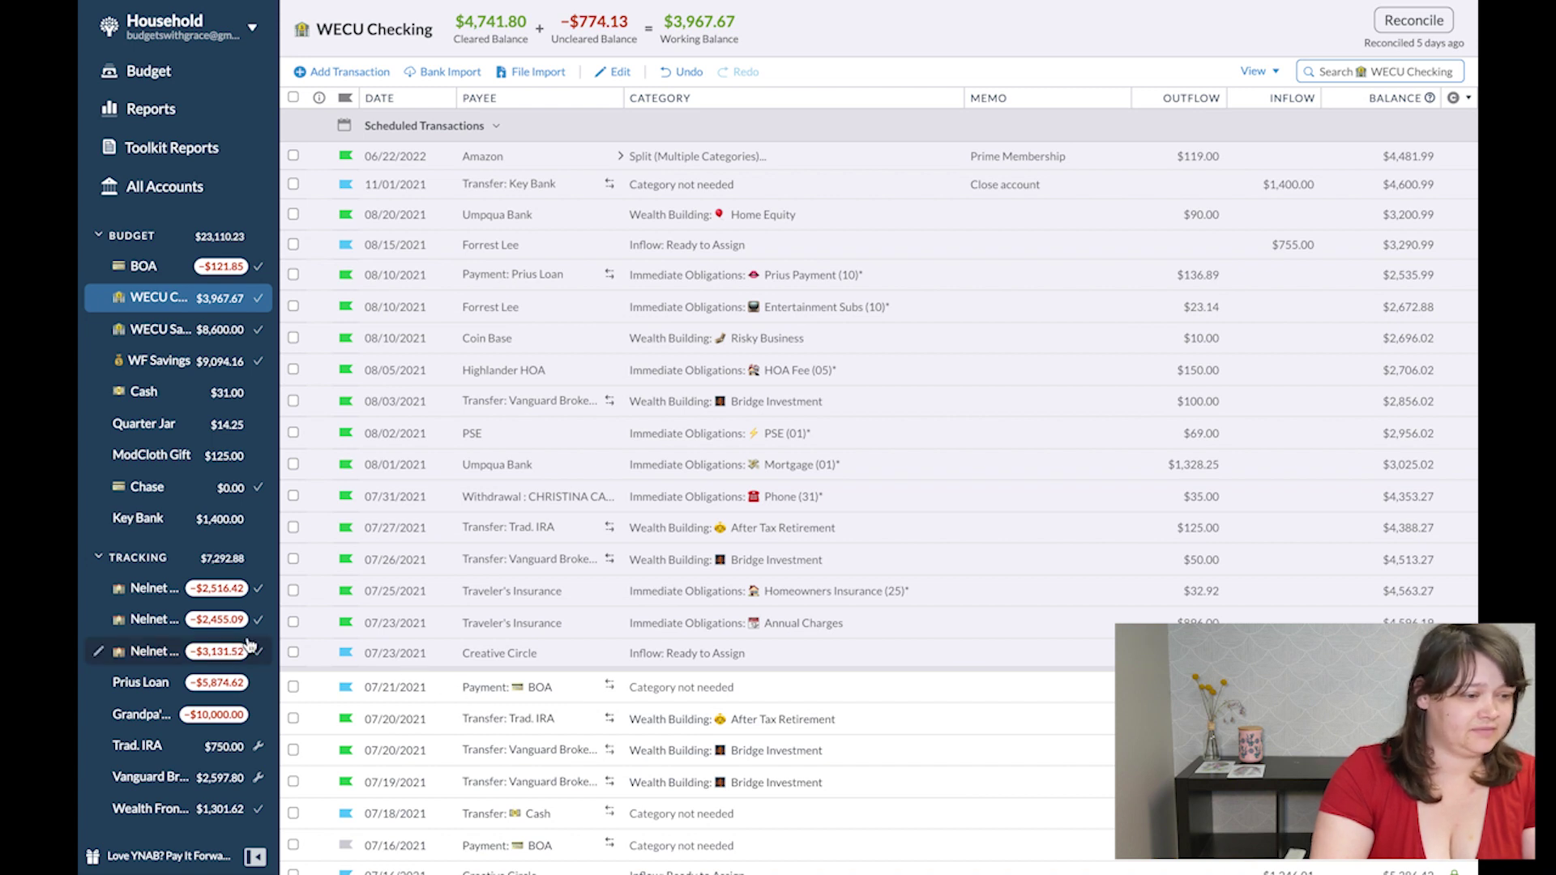
{"action": "left_click", "coordinate": [294, 653]}
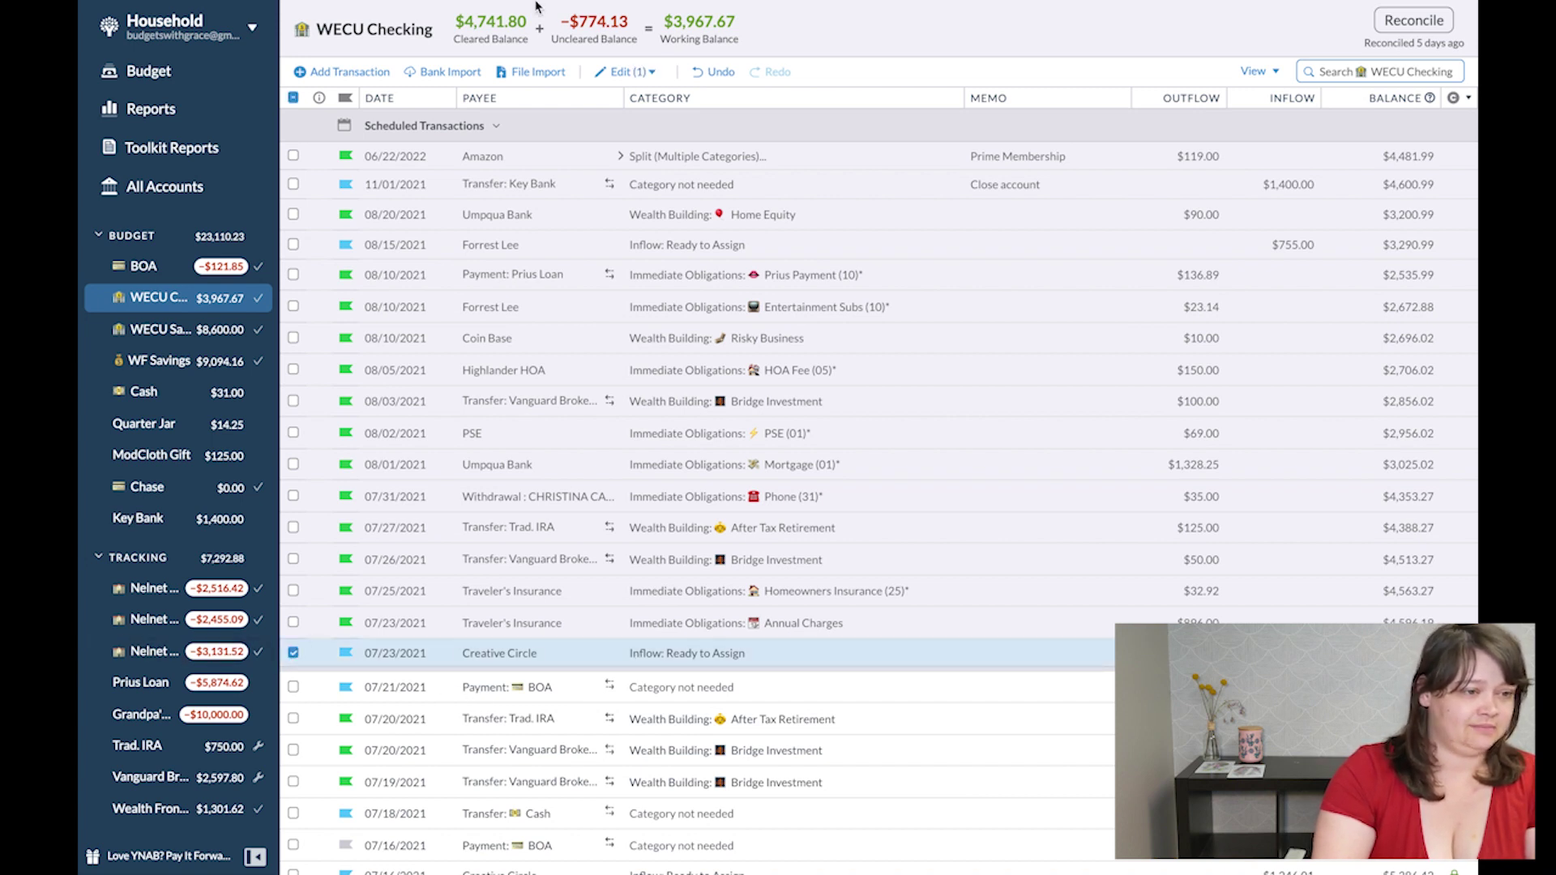
{"action": "left_click", "coordinate": [624, 71]}
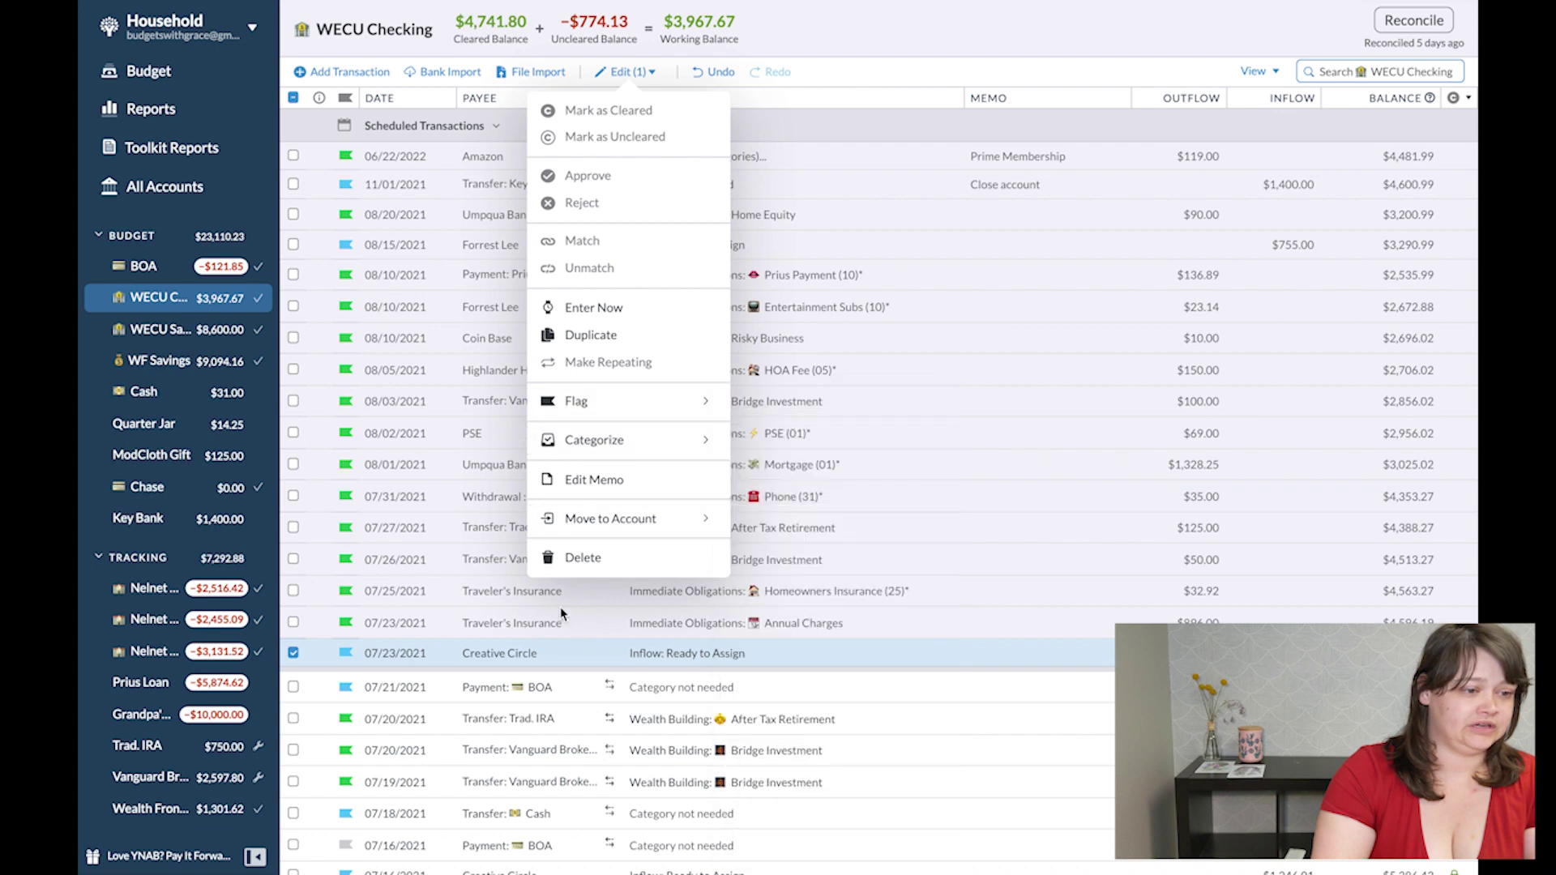
{"action": "left_click", "coordinate": [585, 312]}
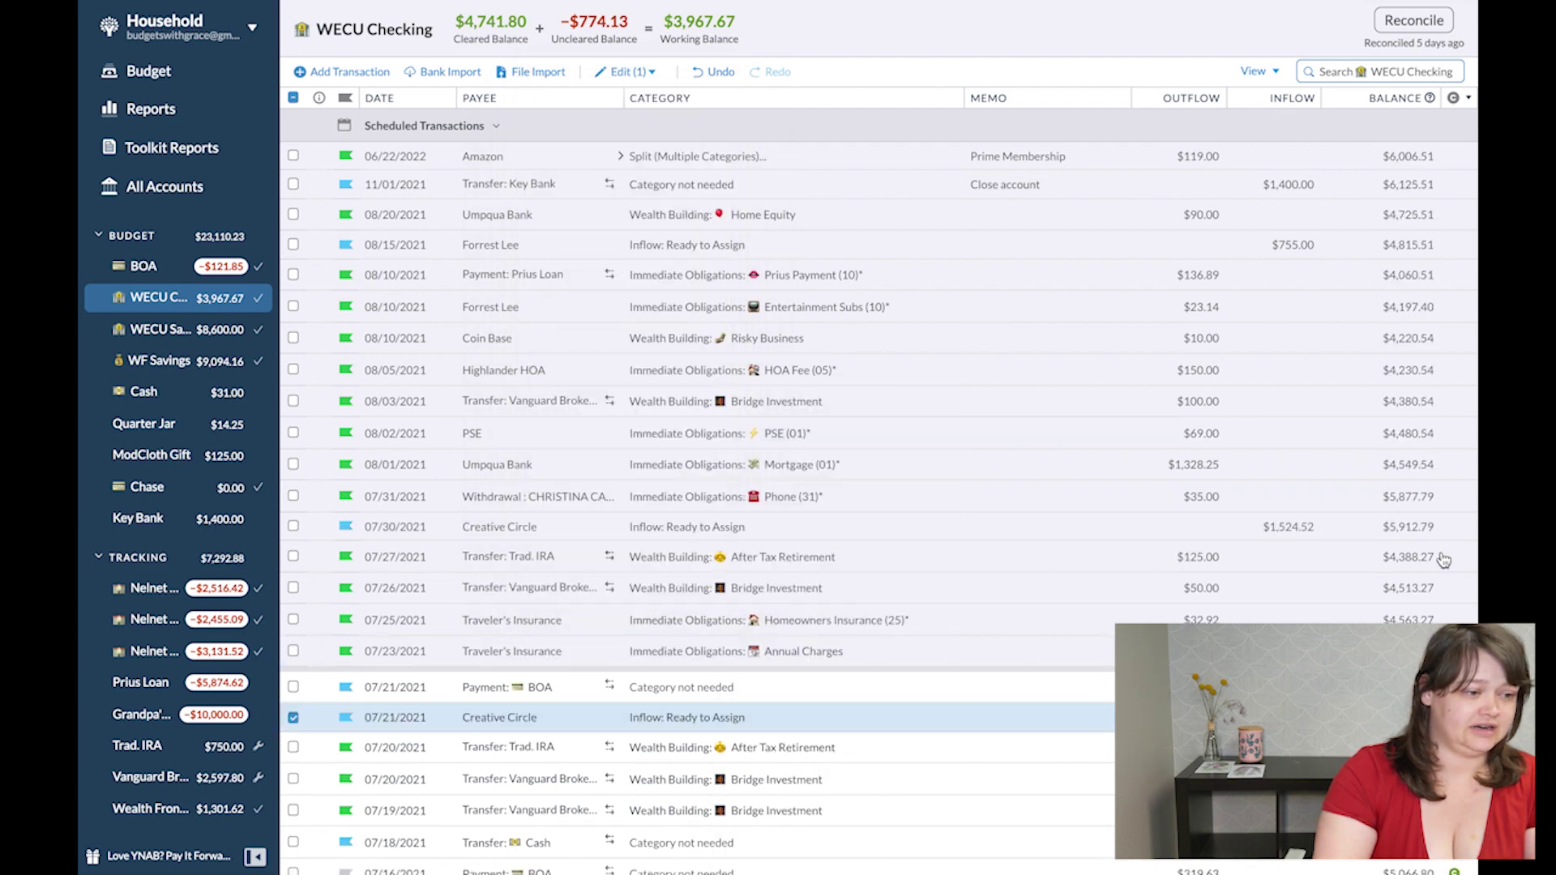
{"action": "left_click", "coordinate": [294, 720]}
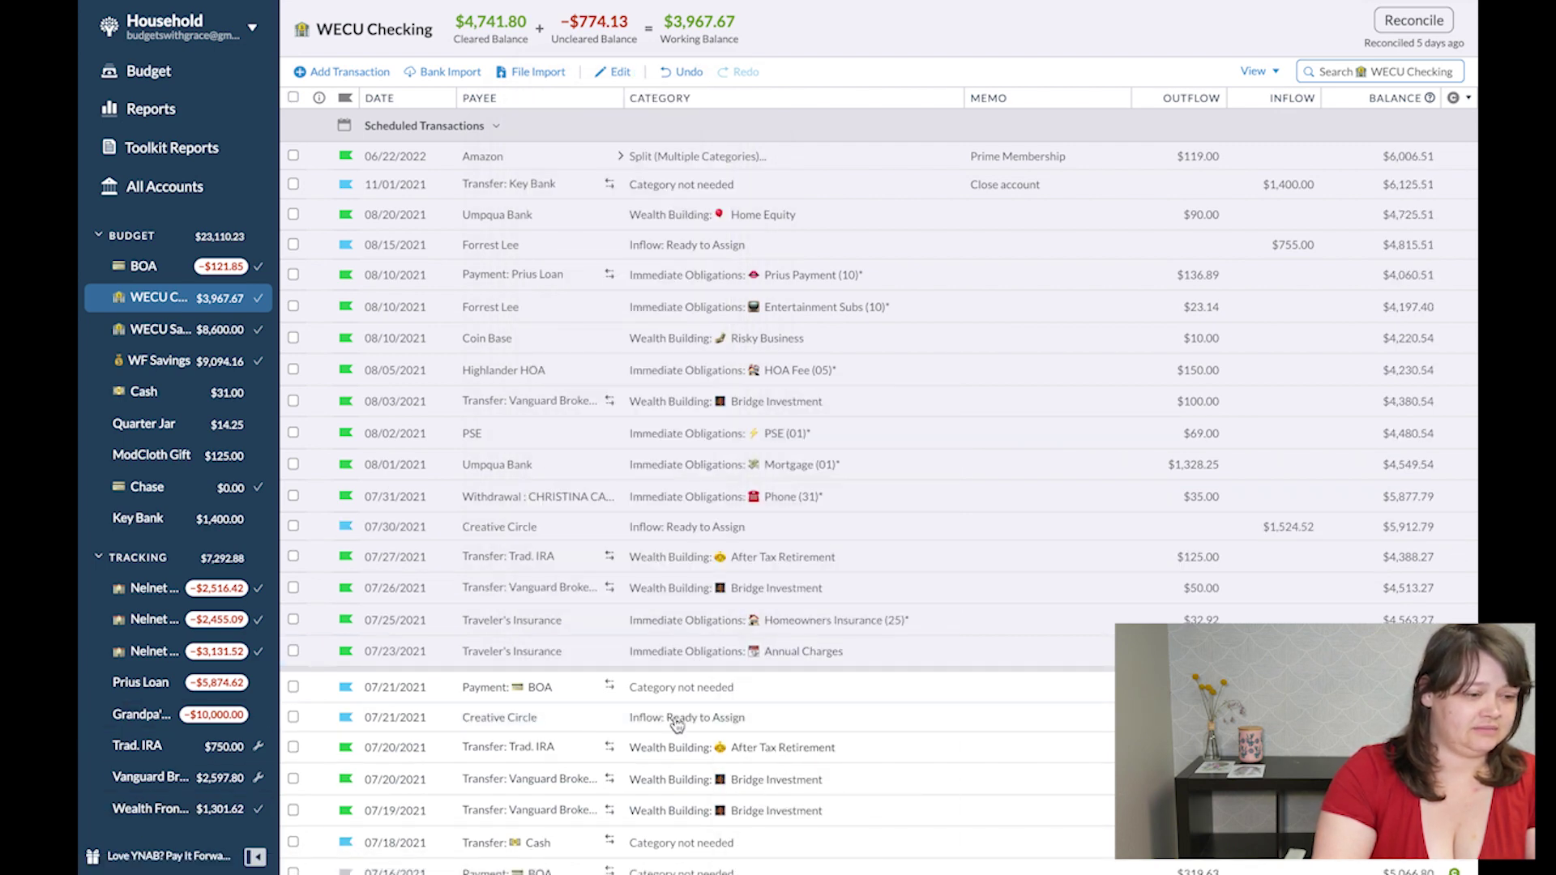
{"action": "left_click", "coordinate": [534, 721]}
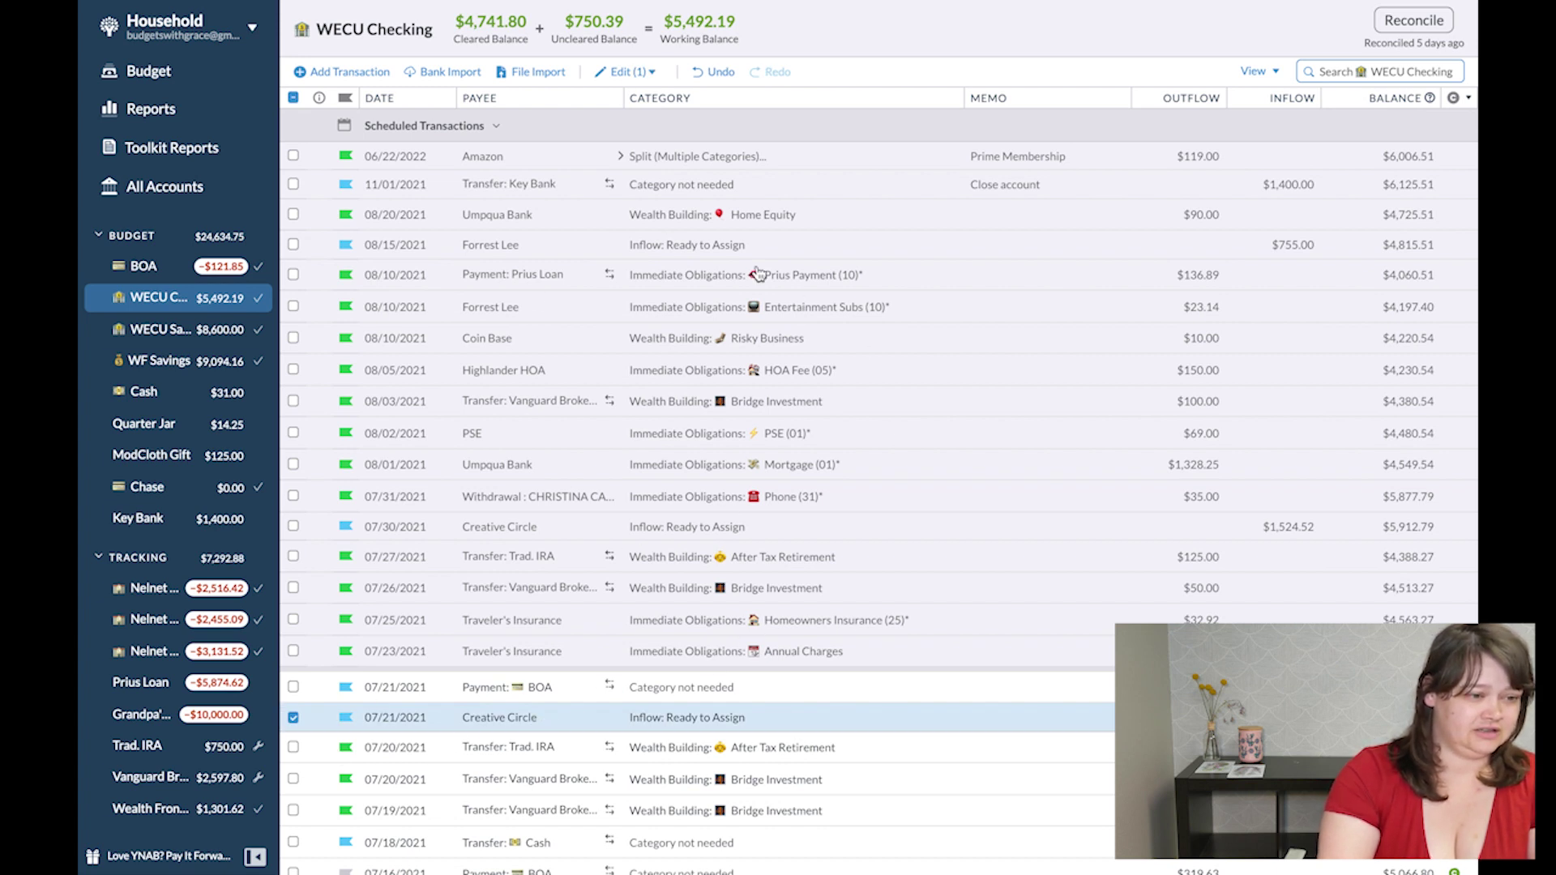
{"action": "left_click", "coordinate": [295, 528]}
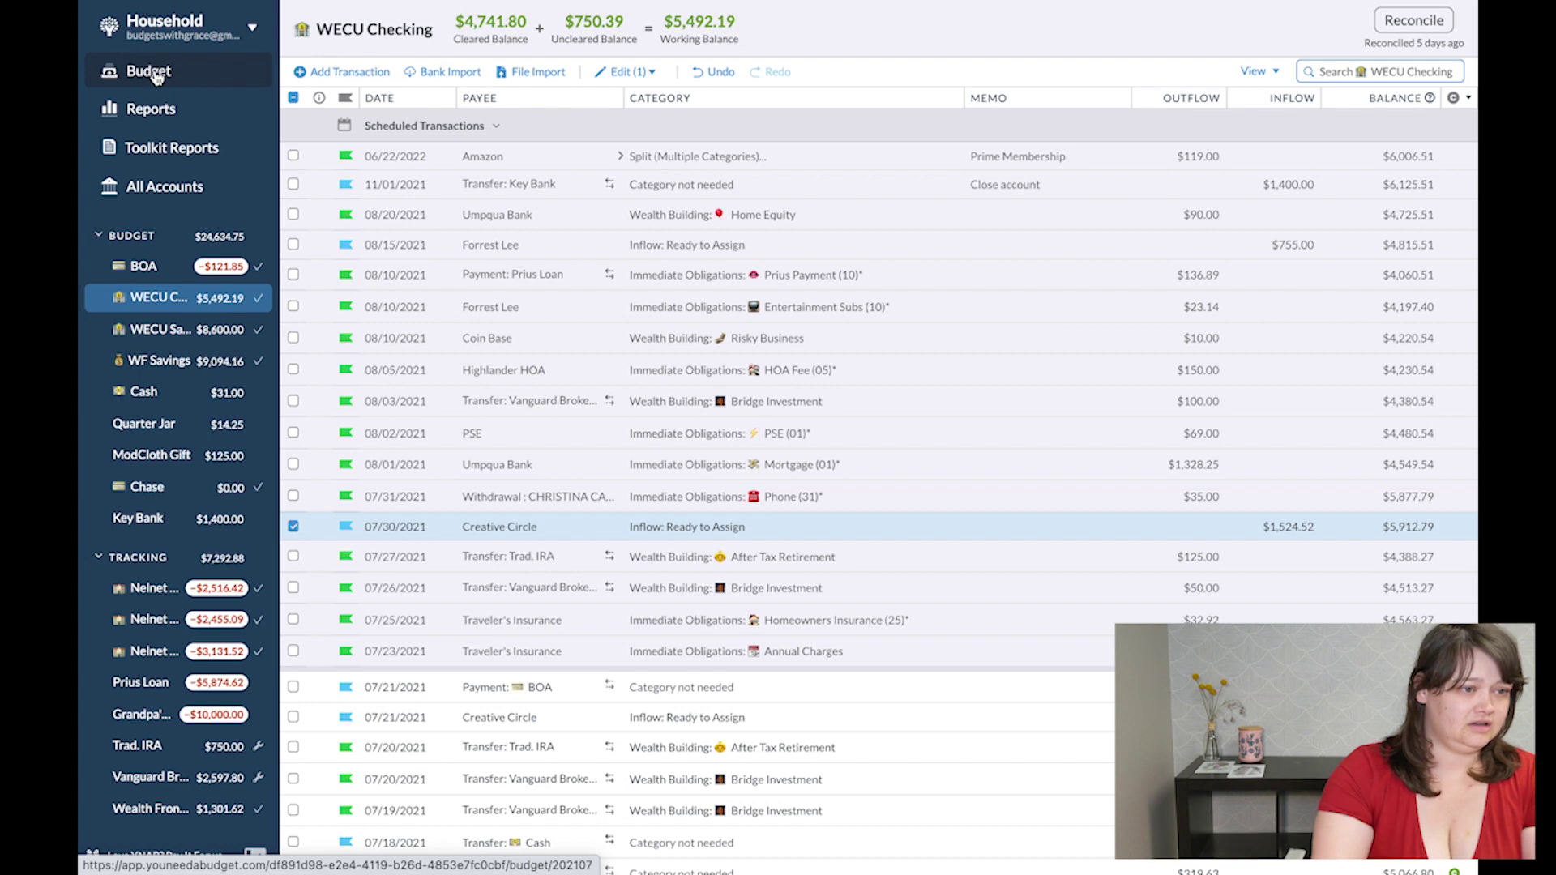
Return to the July 2021 budget and collapse every category group except Food Spending.
{"action": "left_click", "coordinate": [157, 74]}
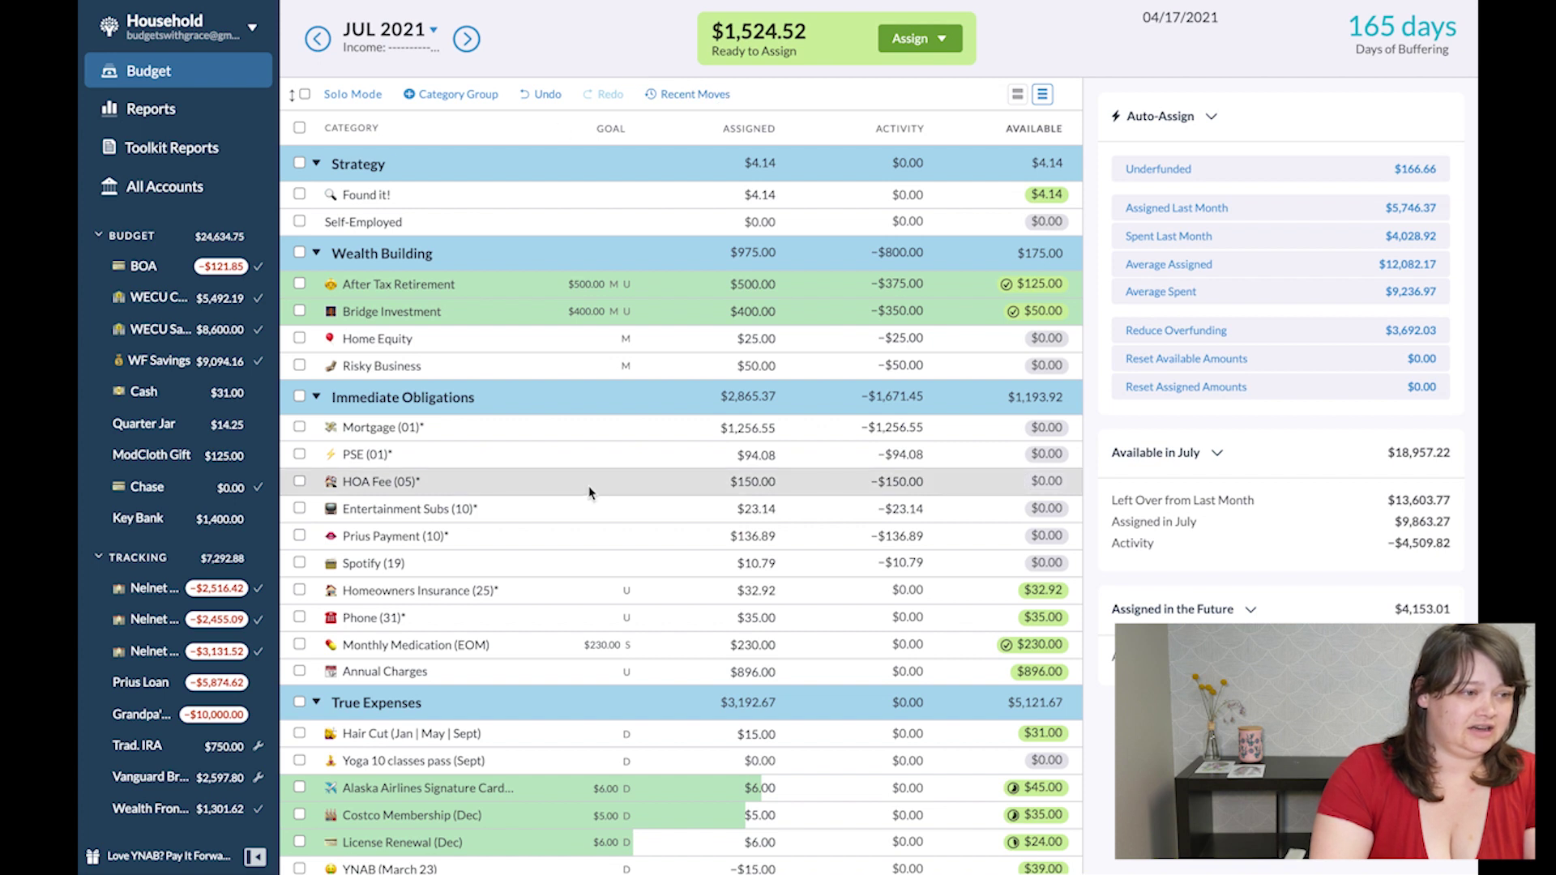
{"action": "left_click", "coordinate": [679, 340]}
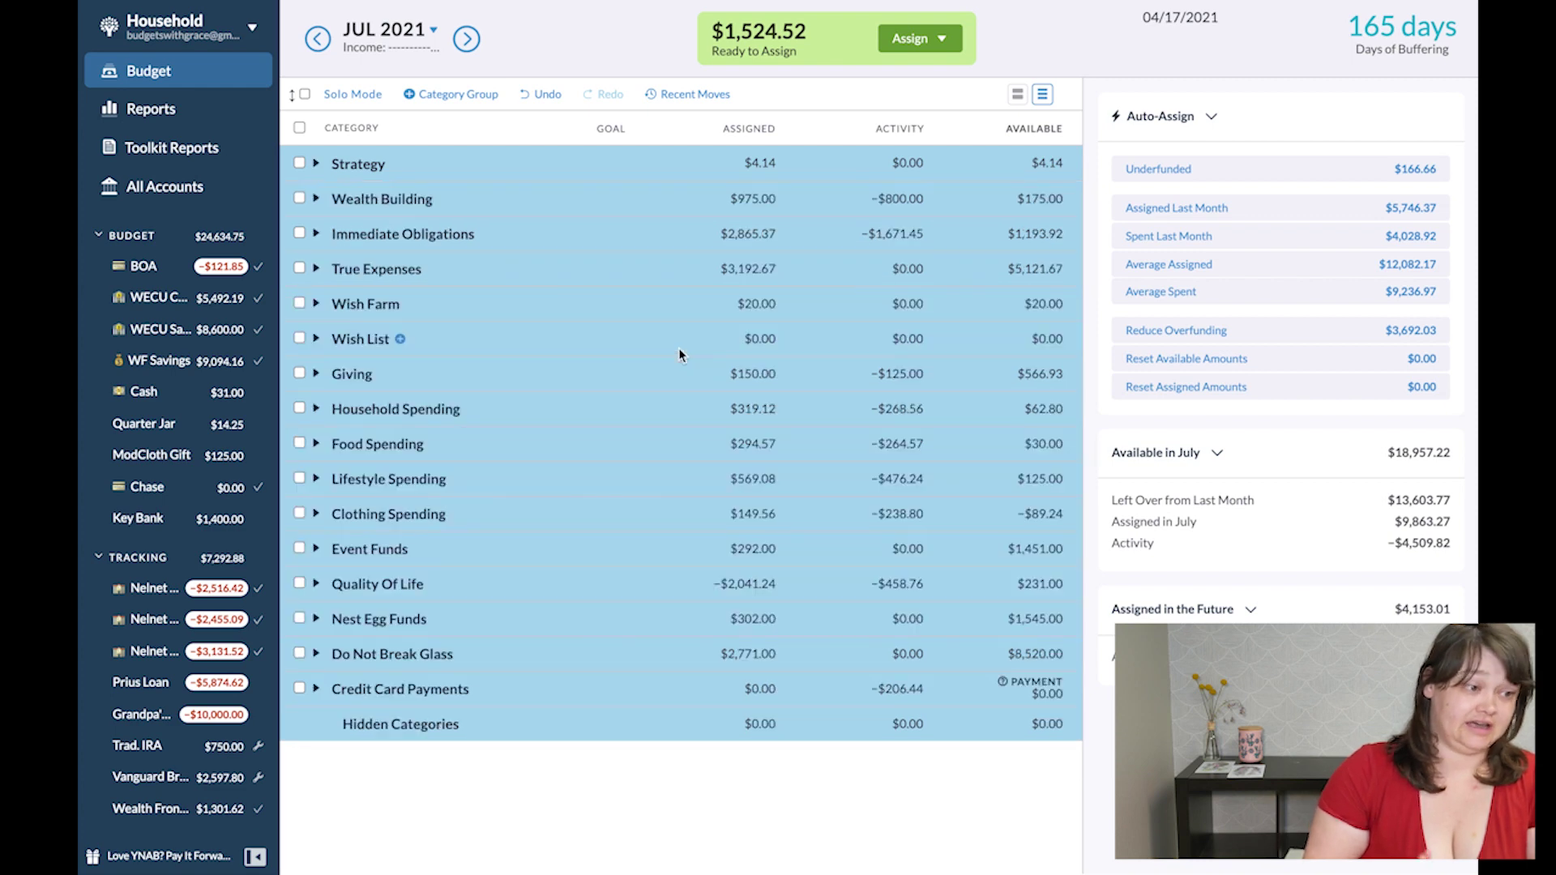
{"action": "left_click", "coordinate": [316, 444]}
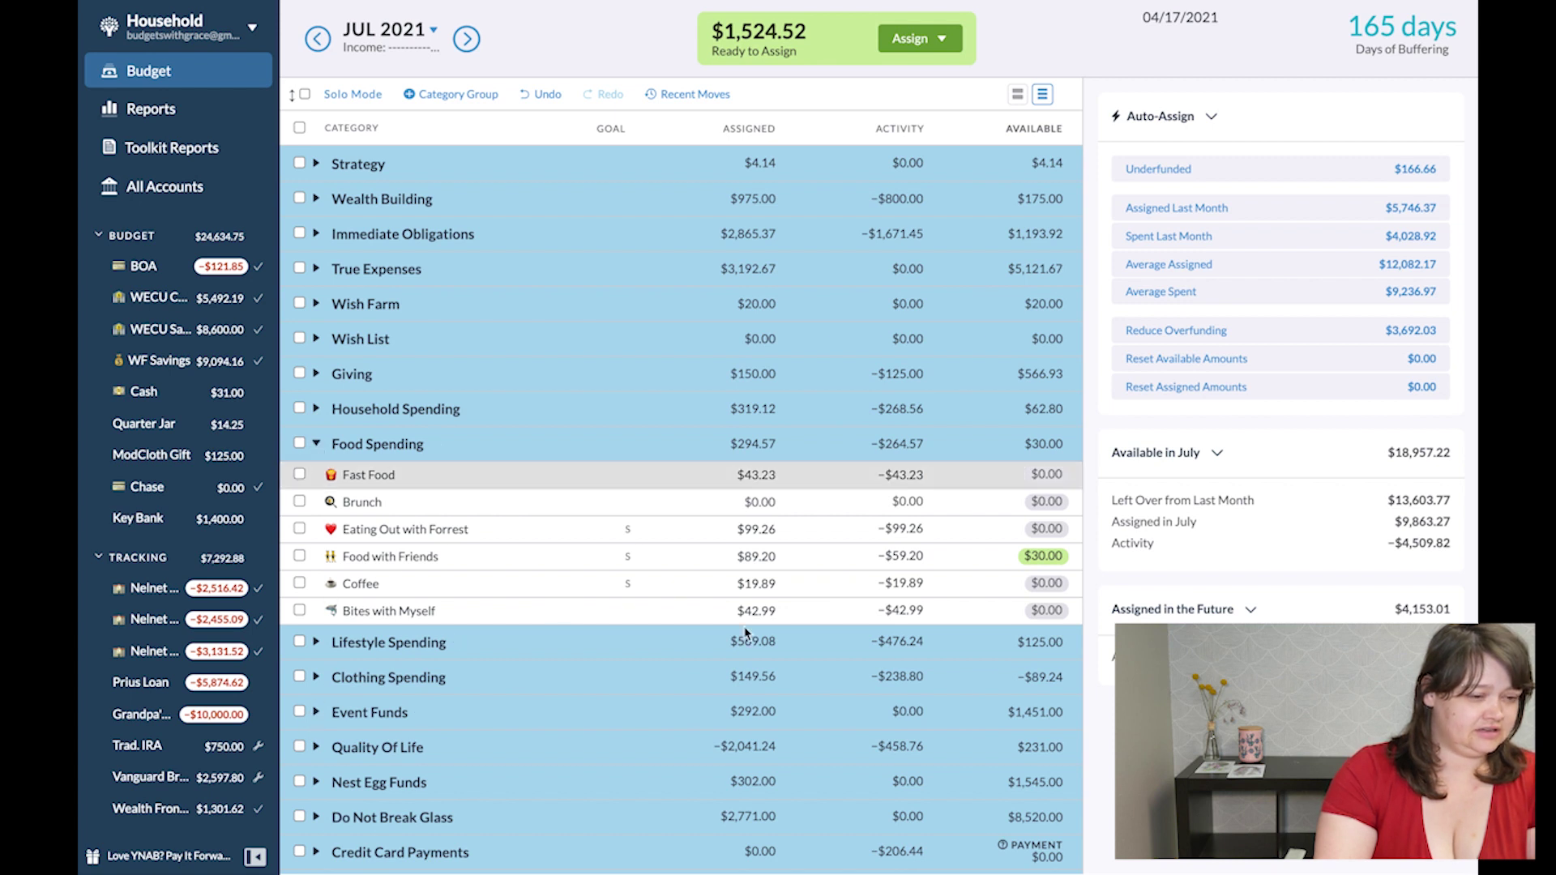
Add $20 to the assigned amount of Food with Friends in July 2021, then collapse the Food Spending group.
{"action": "left_click", "coordinate": [752, 555]}
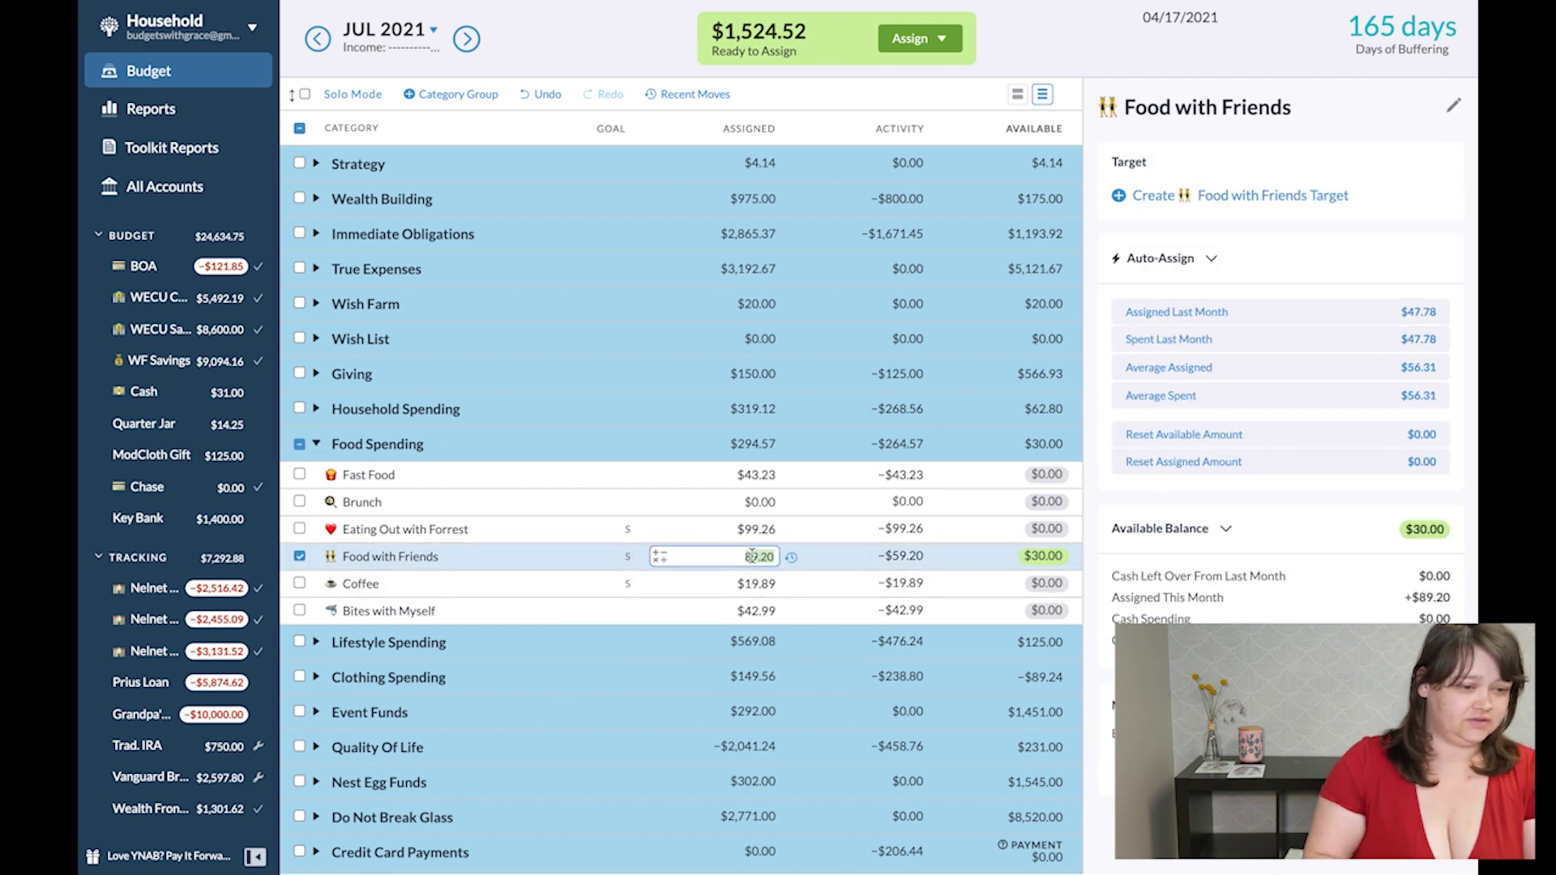
{"action": "type", "text": "+20"}
{"action": "key", "text": "Return"}
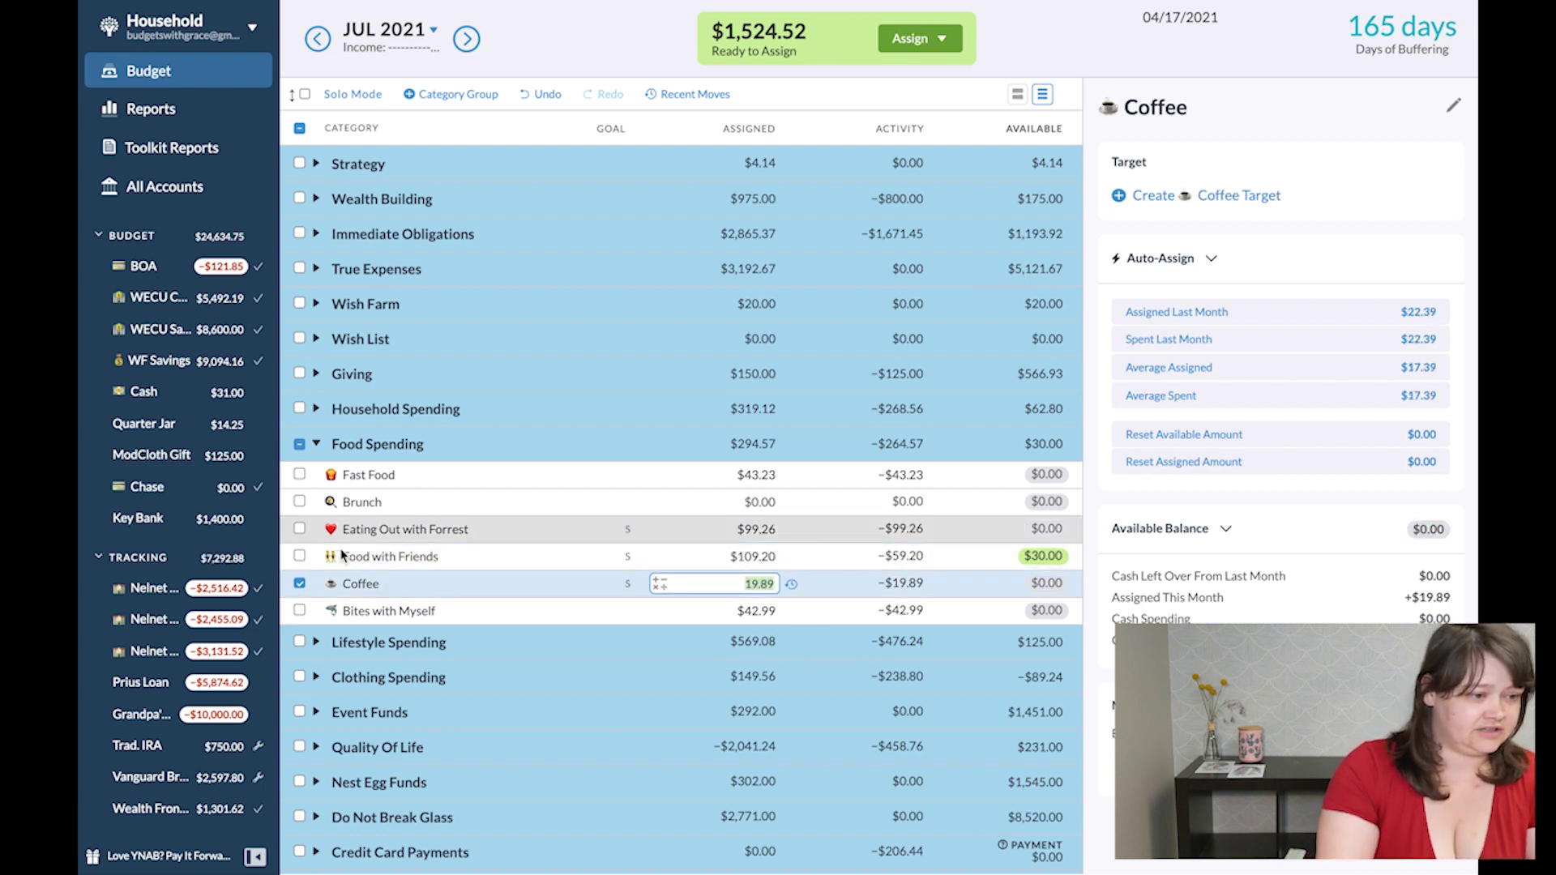
{"action": "left_click", "coordinate": [300, 583]}
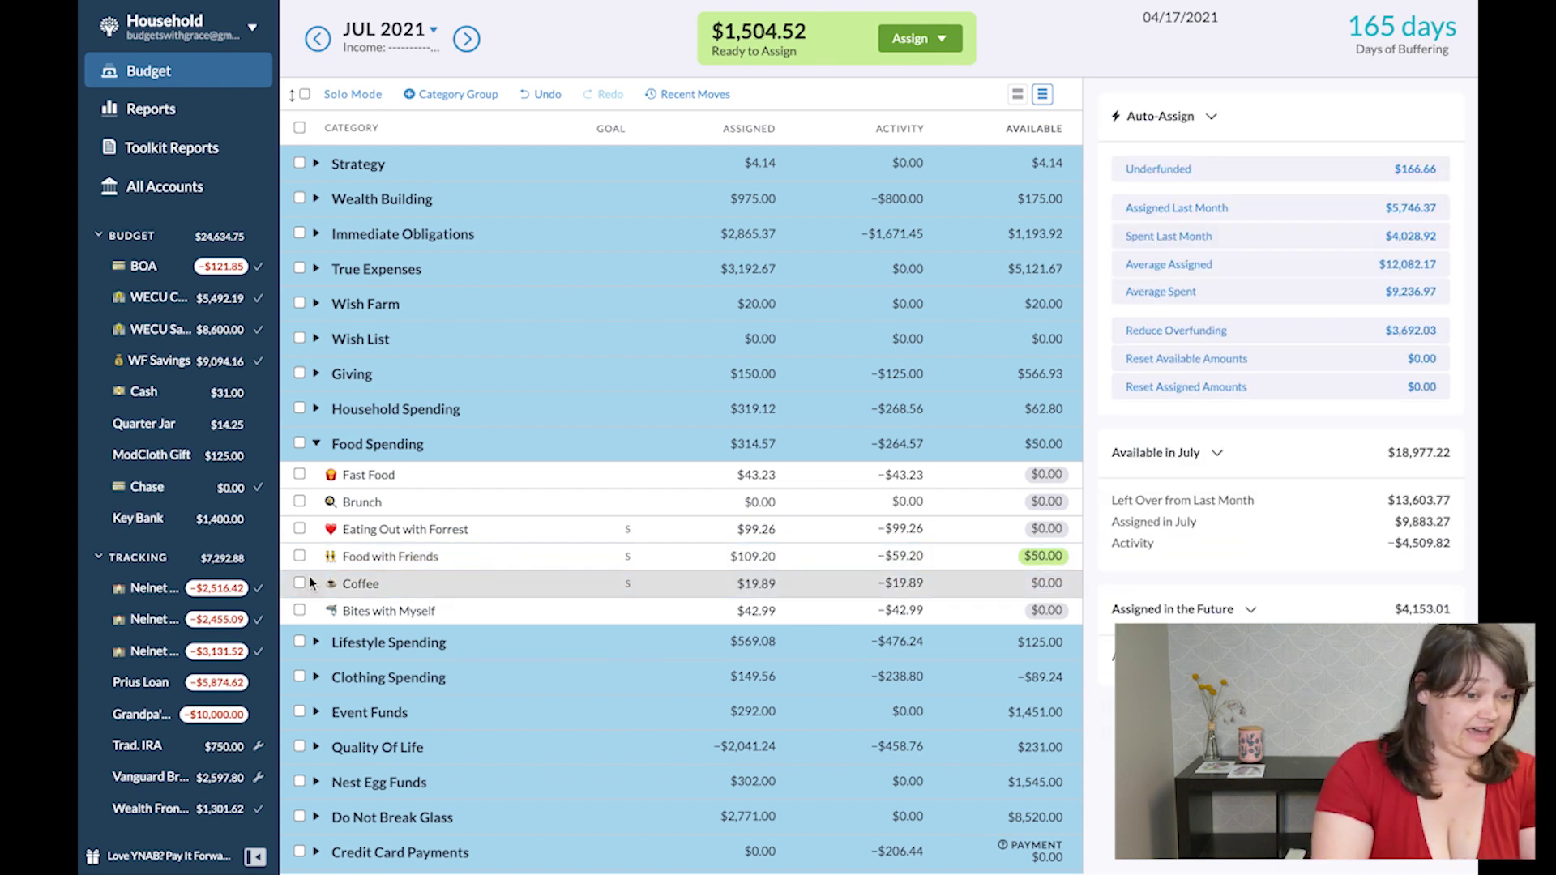
{"action": "left_click", "coordinate": [316, 444]}
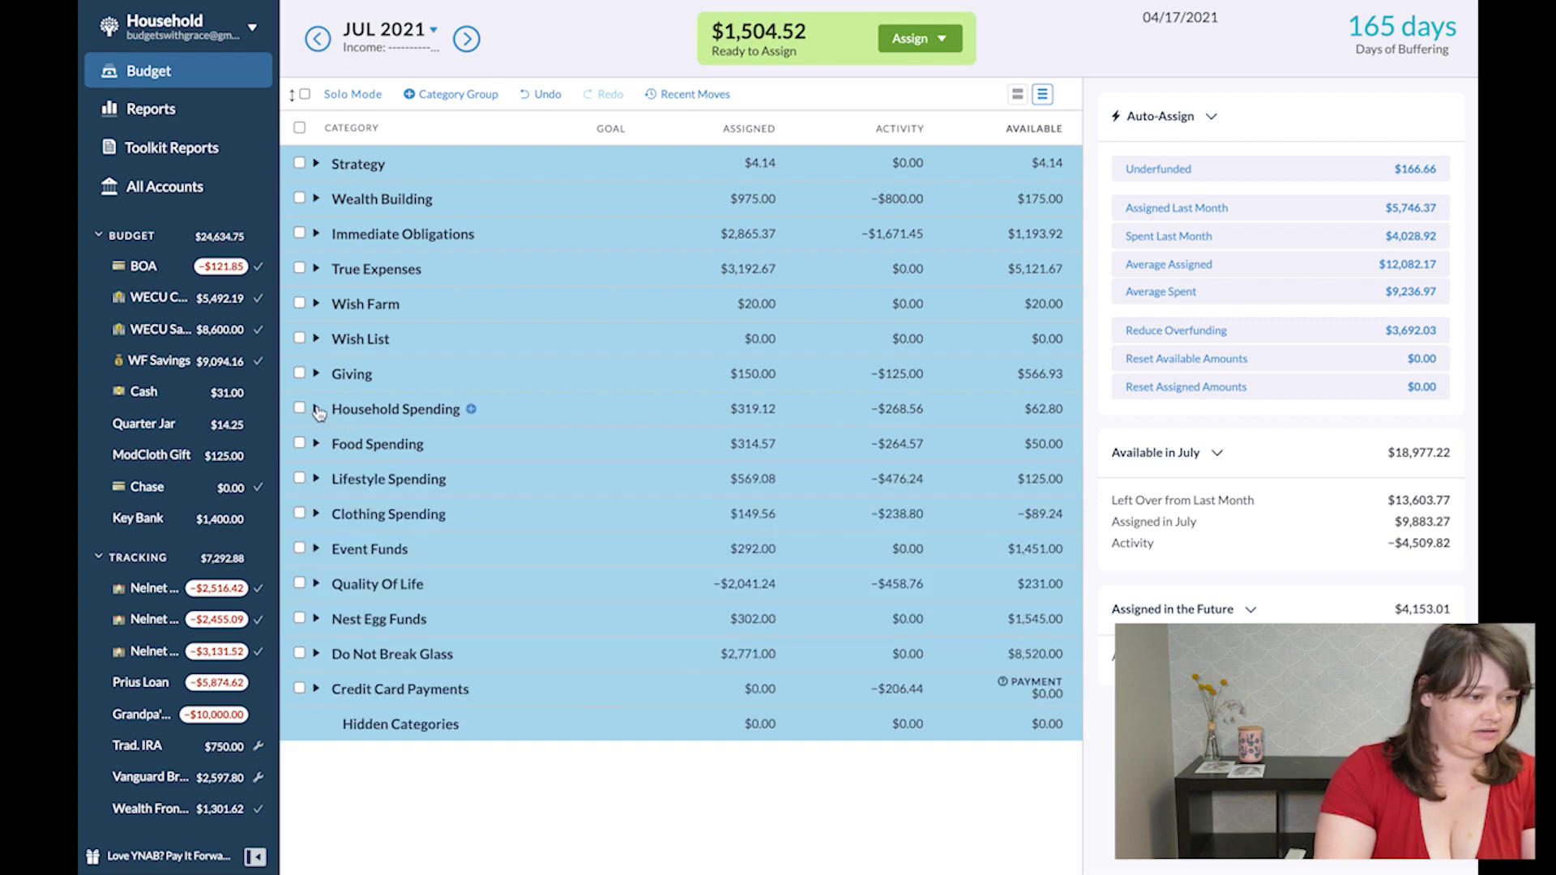
Add $50 to the assigned amount of Groceries in the Household Spending group for July 2021.
{"action": "left_click", "coordinate": [316, 409]}
{"action": "left_click", "coordinate": [749, 466]}
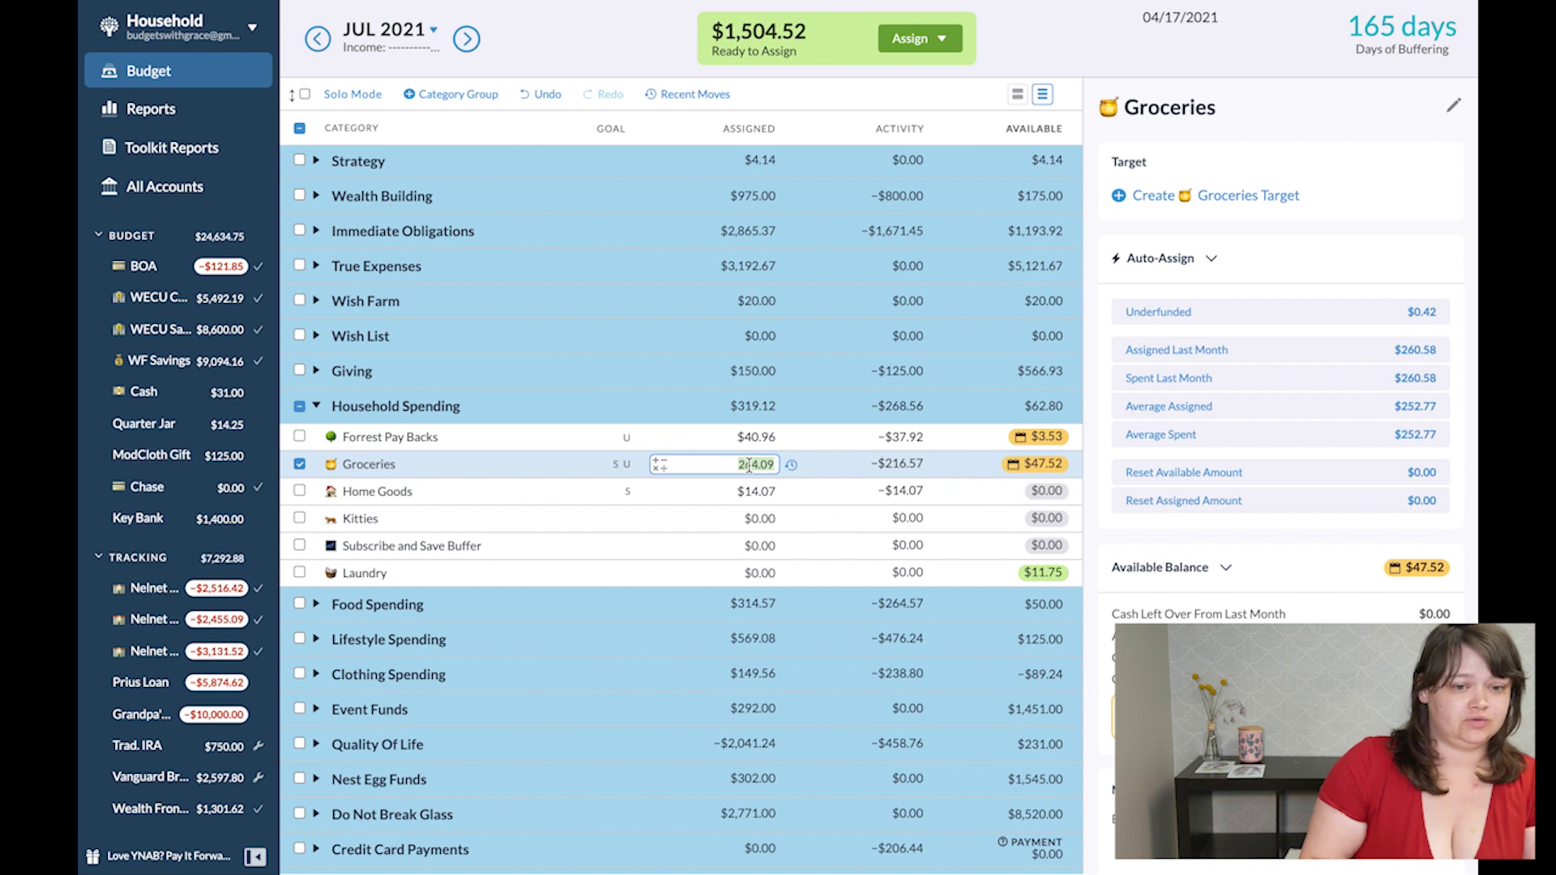
{"action": "type", "text": "264.09"}
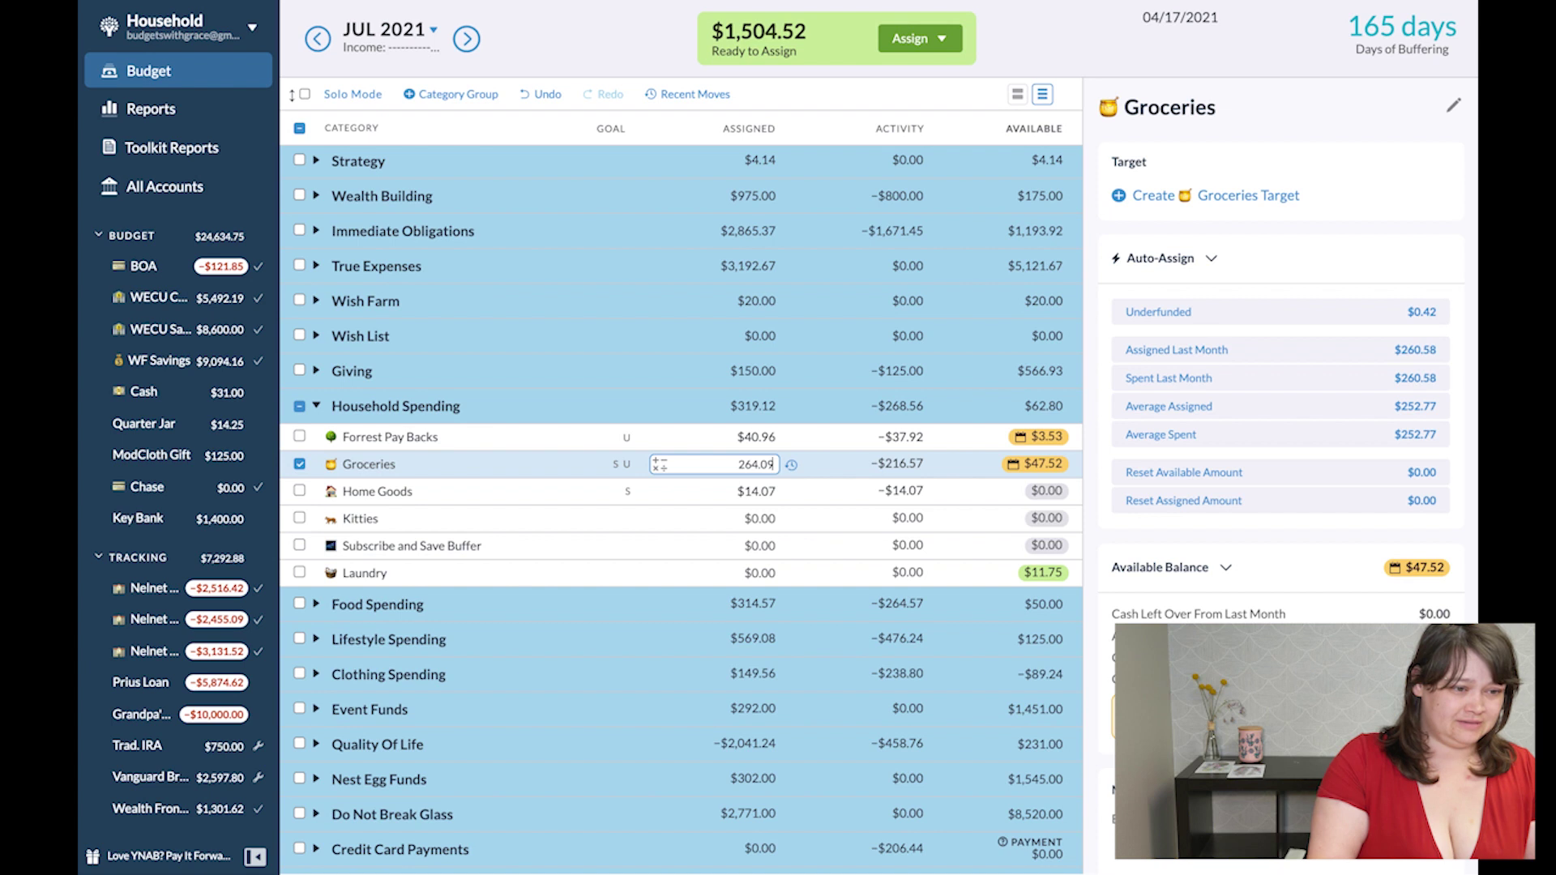
{"action": "type", "text": "+"}
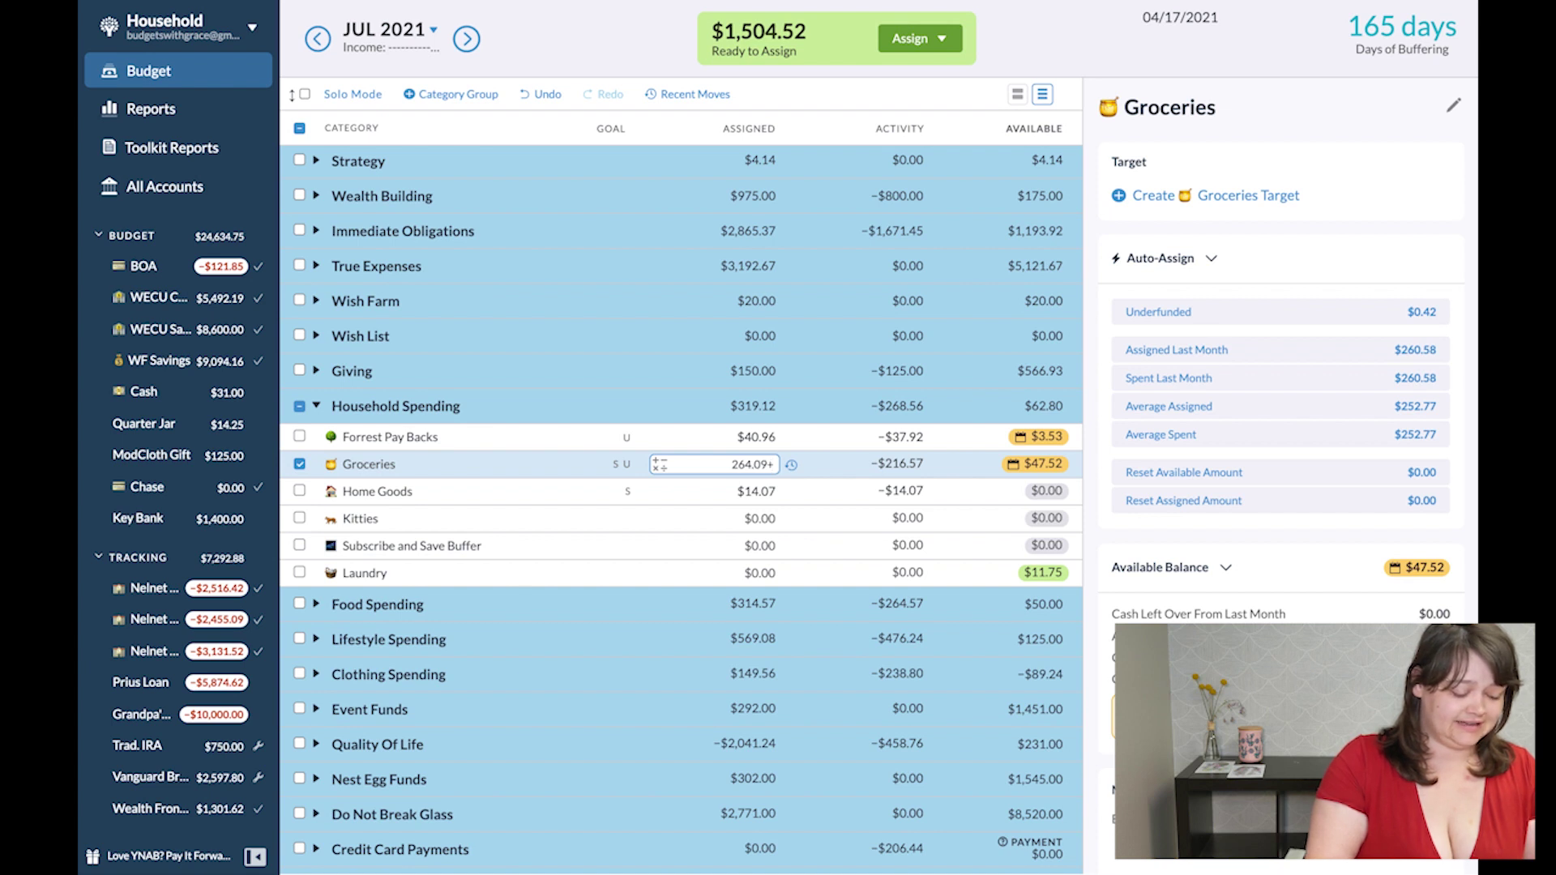
{"action": "type", "text": "50"}
{"action": "key", "text": "Return"}
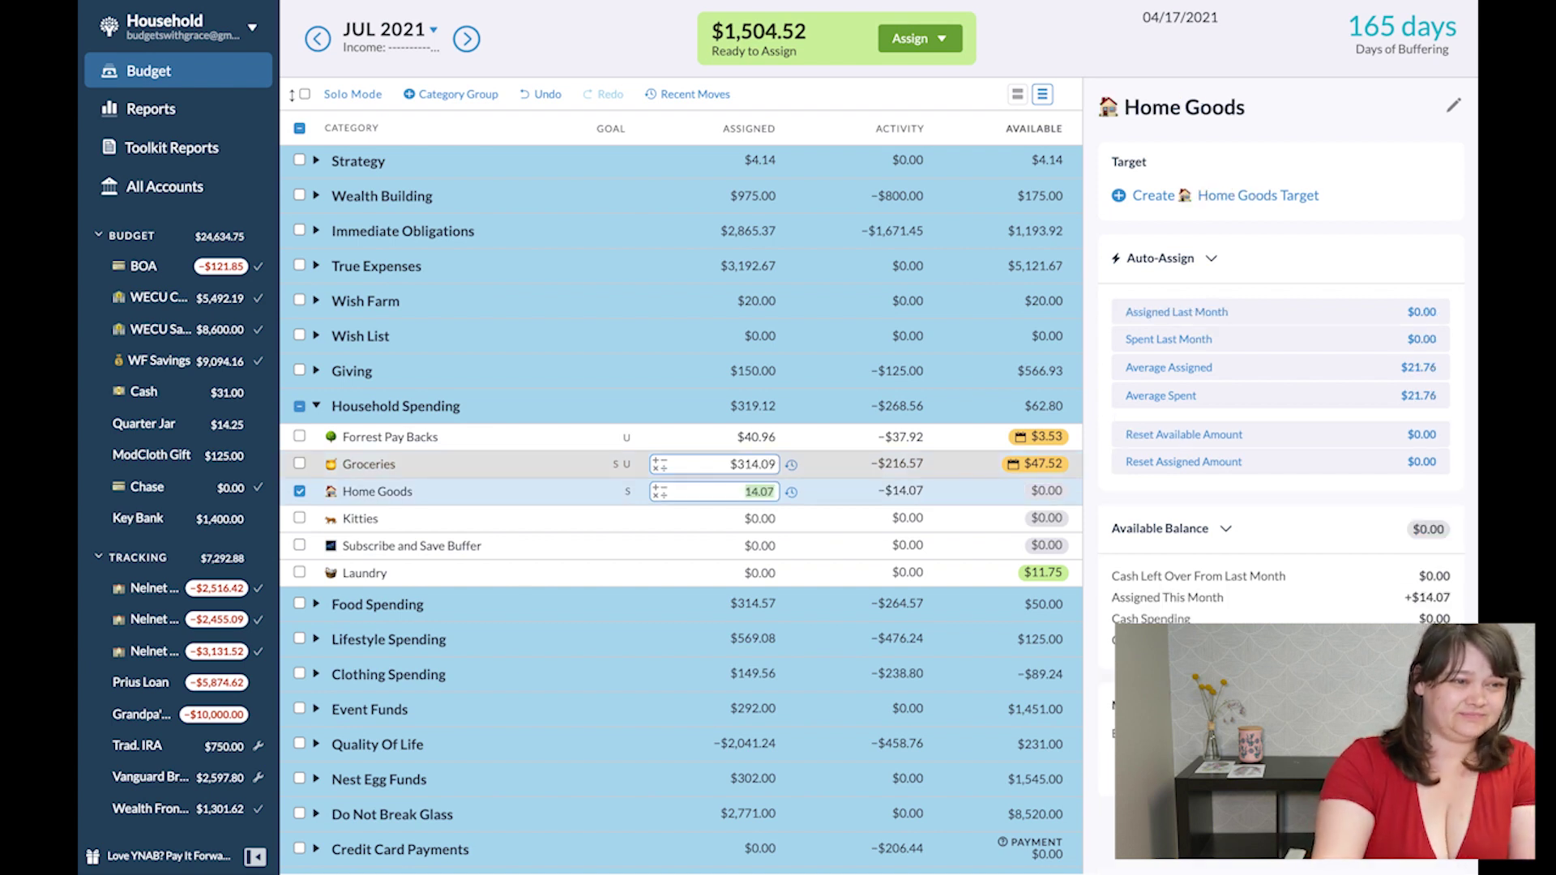
{"action": "left_click", "coordinate": [299, 491]}
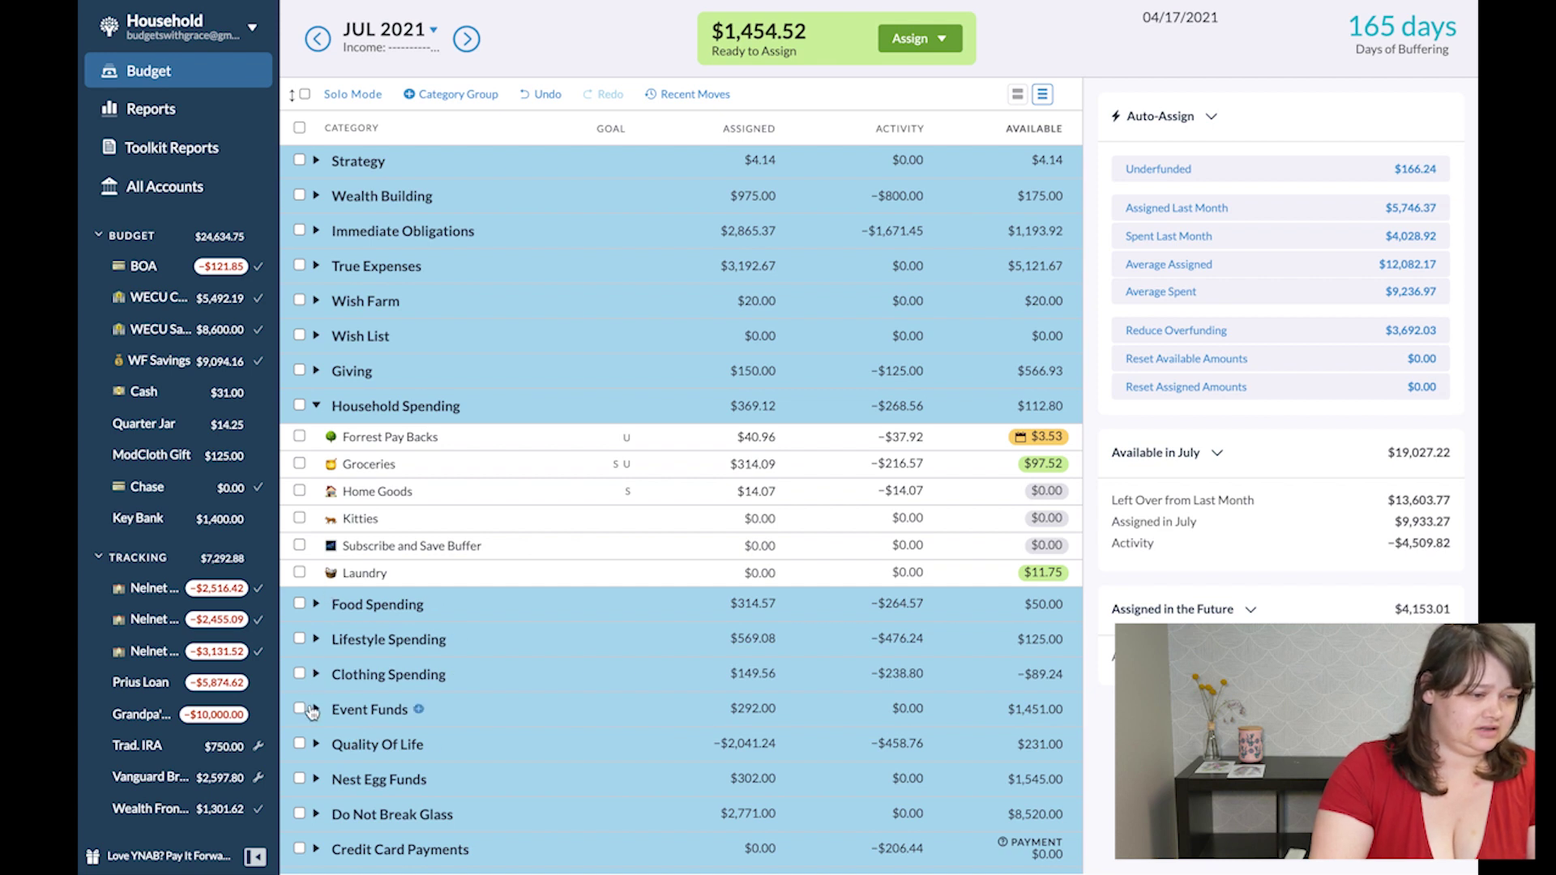
Cover the overspending in the Workout category of Clothing Spending with money from Inflow: Ready to Assign.
{"action": "scroll", "coordinate": [320, 790], "scroll_direction": "down", "scroll_amount": 1}
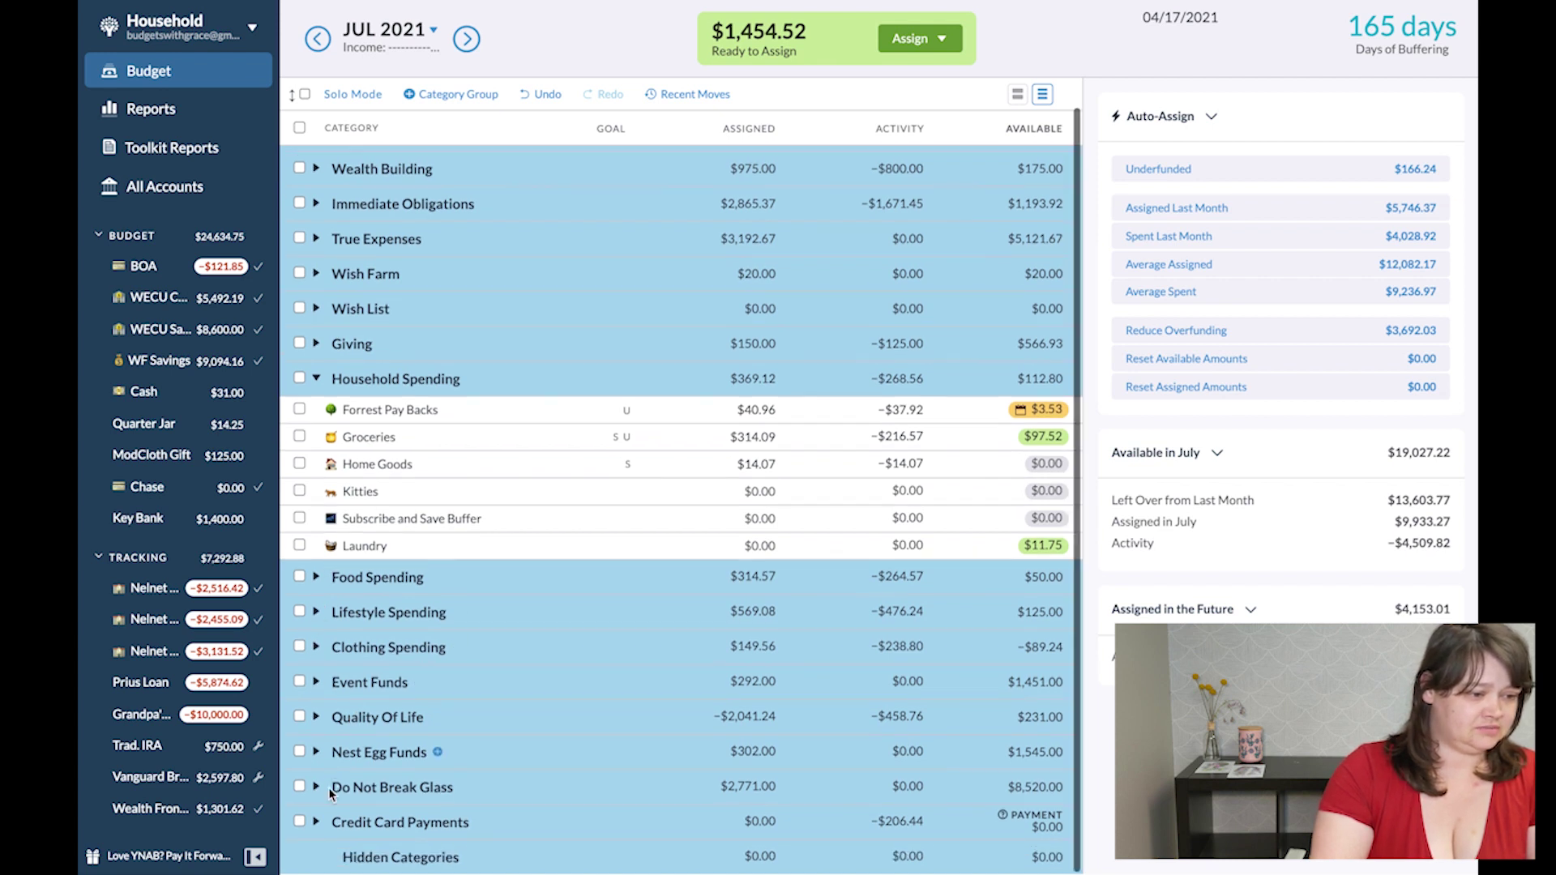
{"action": "left_click", "coordinate": [316, 649]}
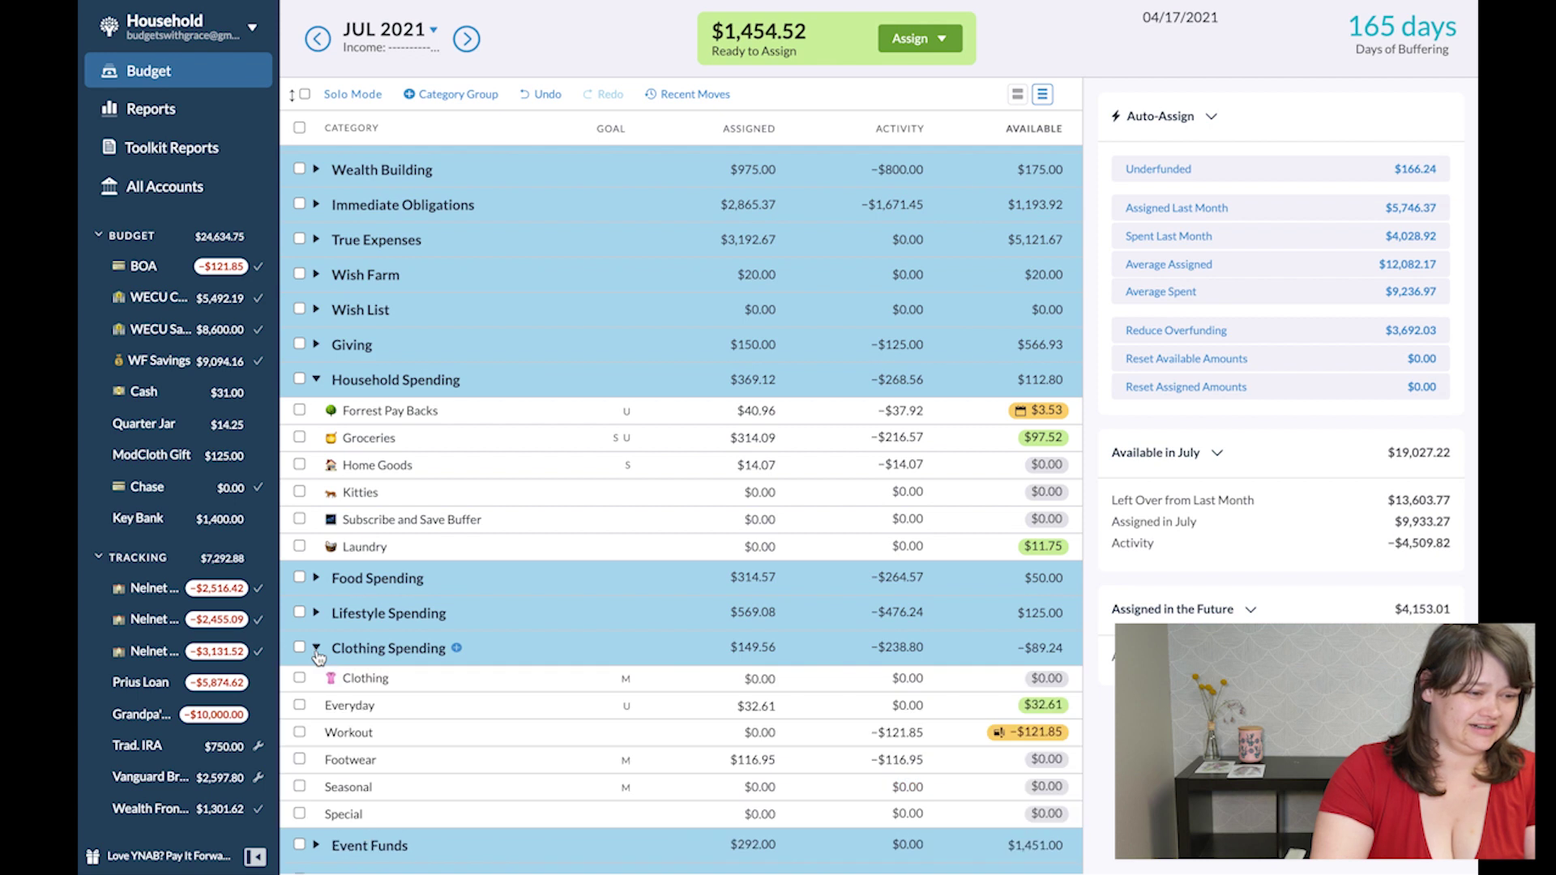
{"action": "scroll", "coordinate": [712, 653], "scroll_direction": "down", "scroll_amount": 4}
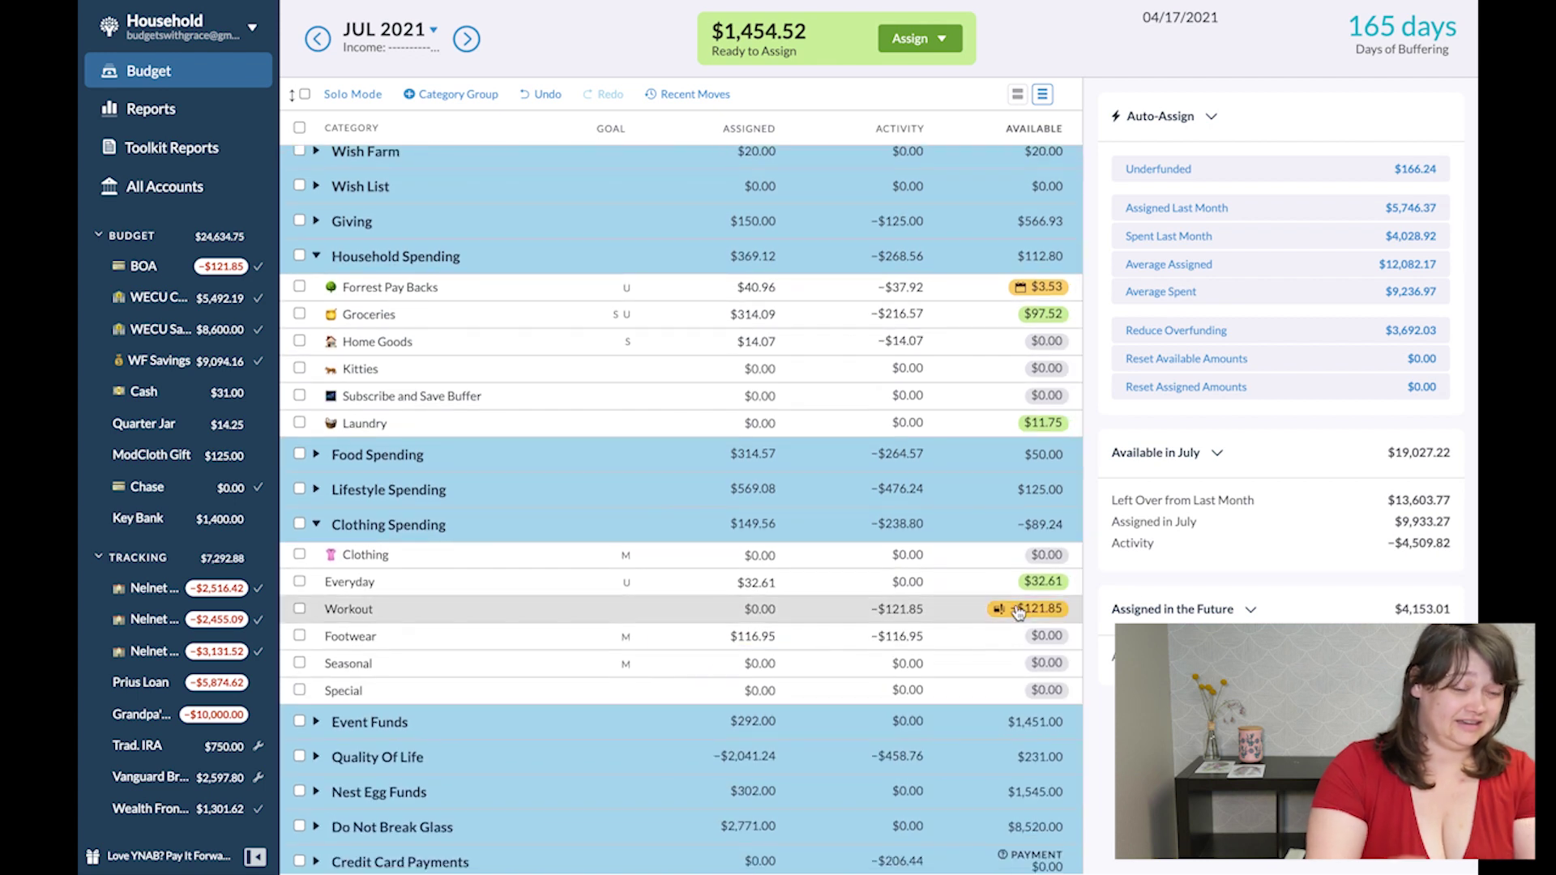
{"action": "left_click", "coordinate": [1018, 610]}
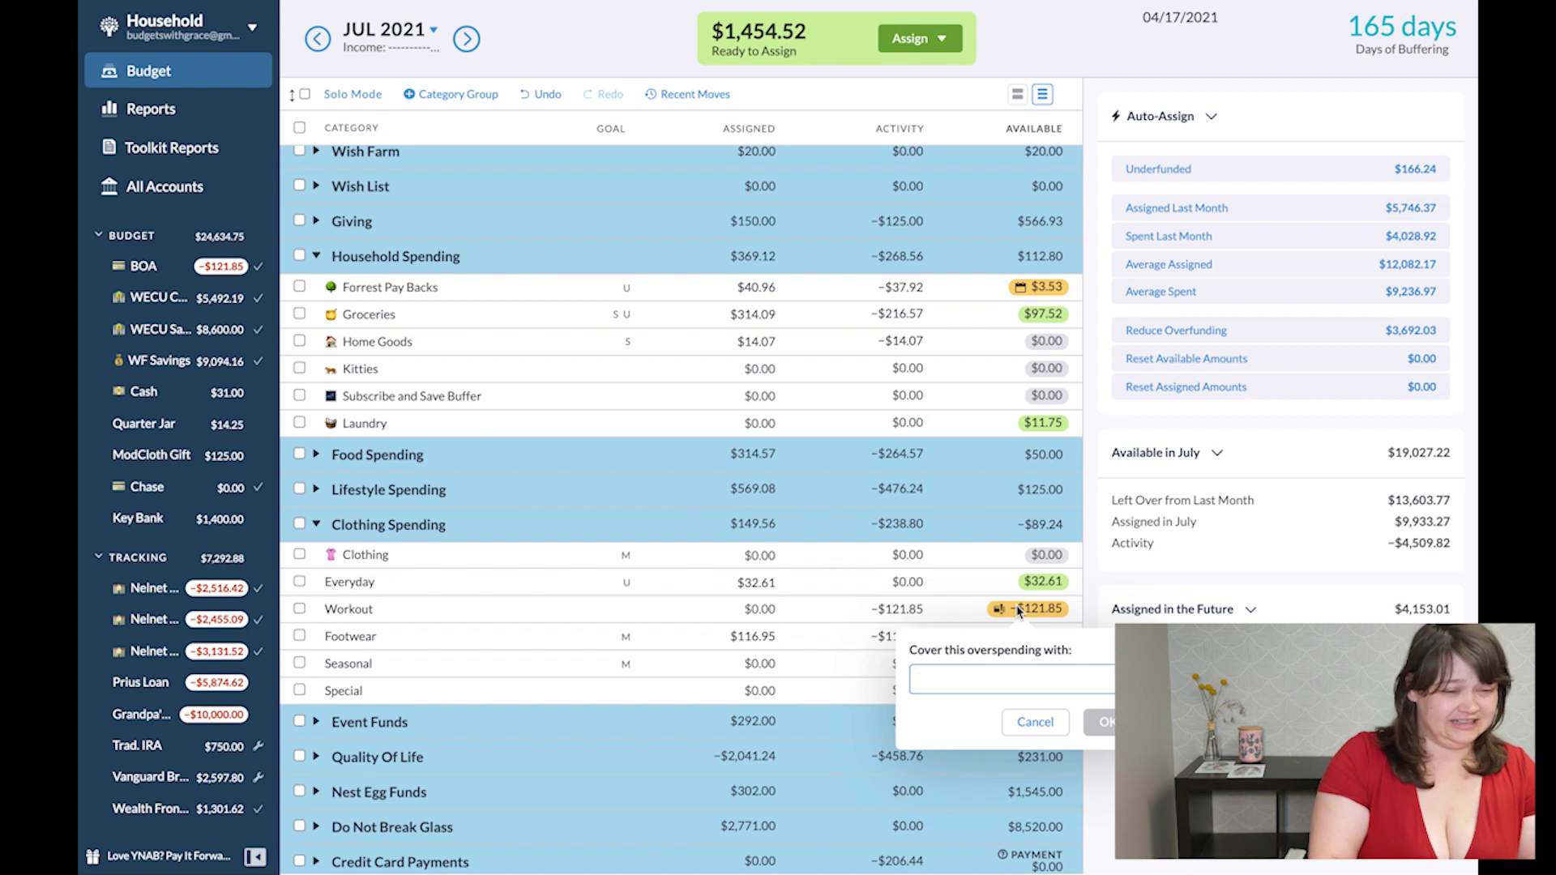
{"action": "type", "text": "inf"}
{"action": "key", "text": "Return"}
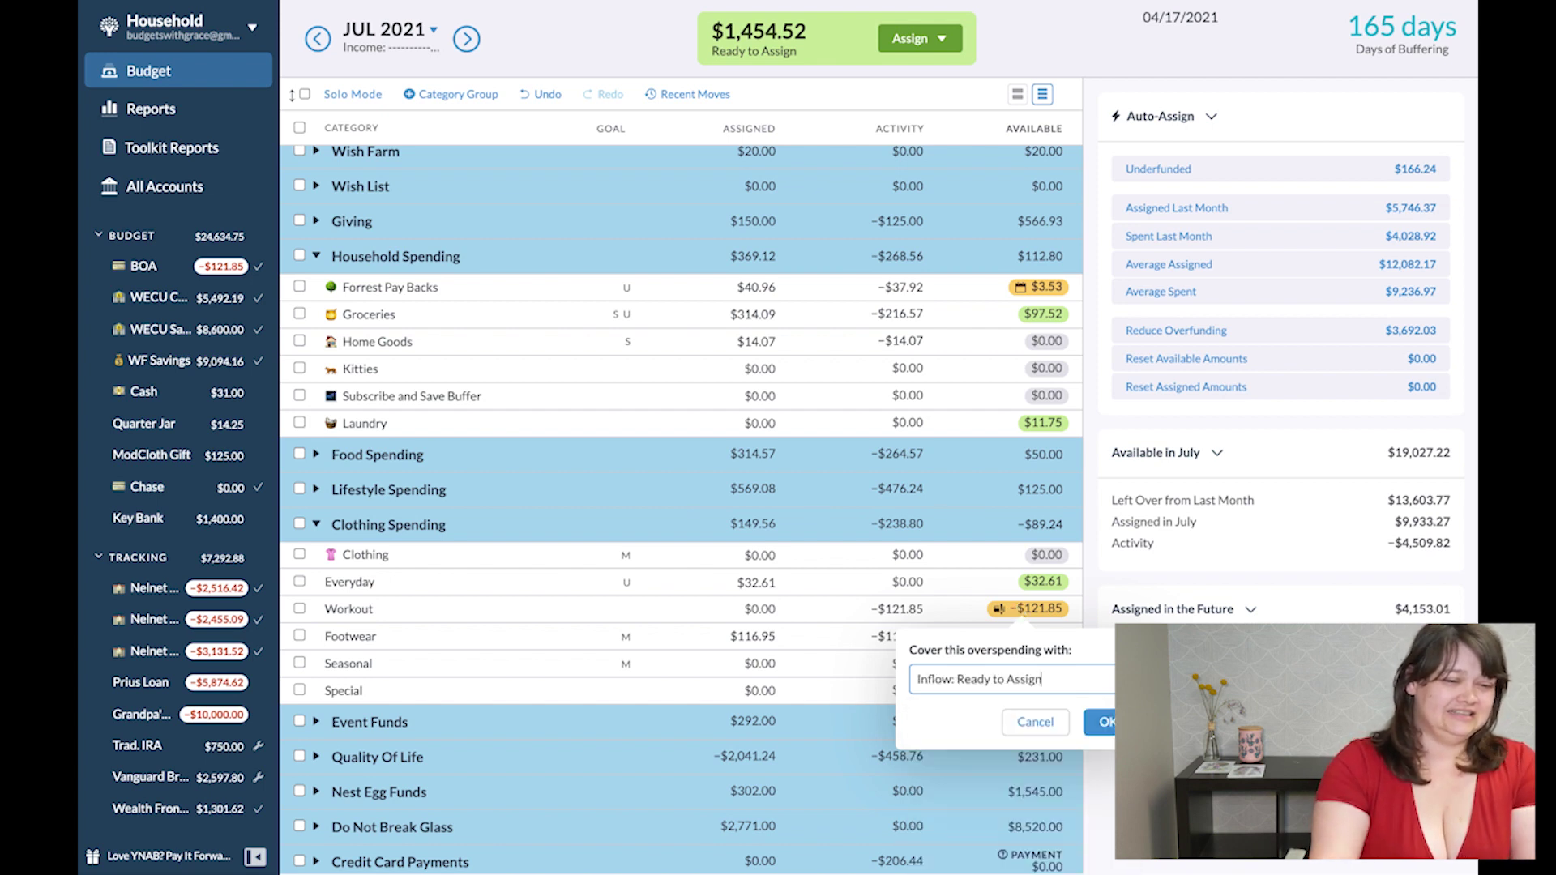
{"action": "key", "text": "Return"}
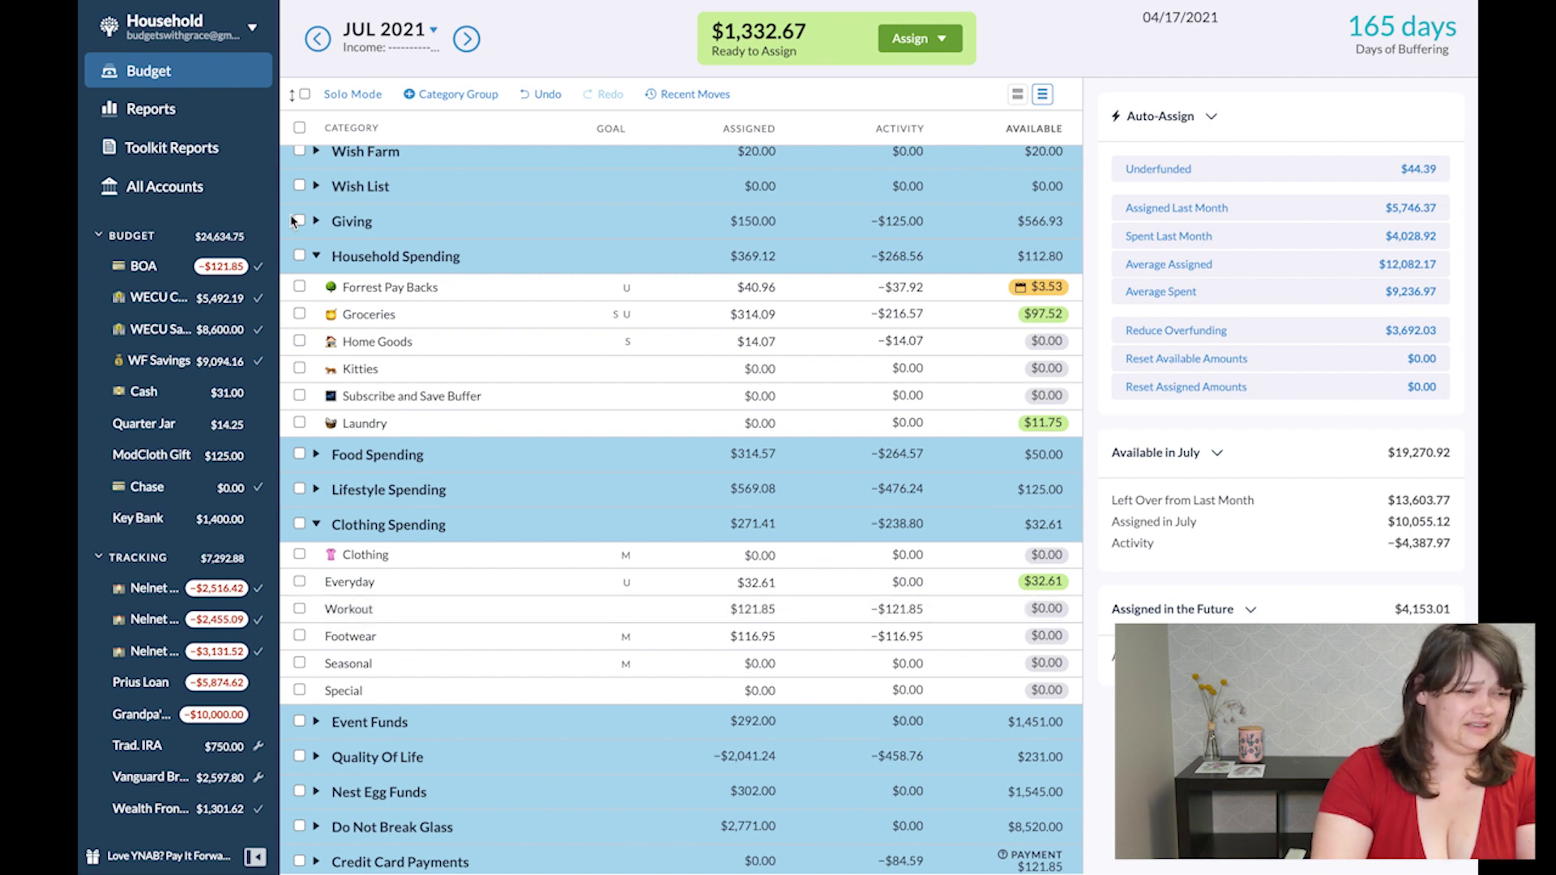
In August 2021, select all categories except the pay-backs one in Household Spending and auto-assign their underfunded amounts.
{"action": "scroll", "coordinate": [537, 574], "scroll_direction": "up", "scroll_amount": 2}
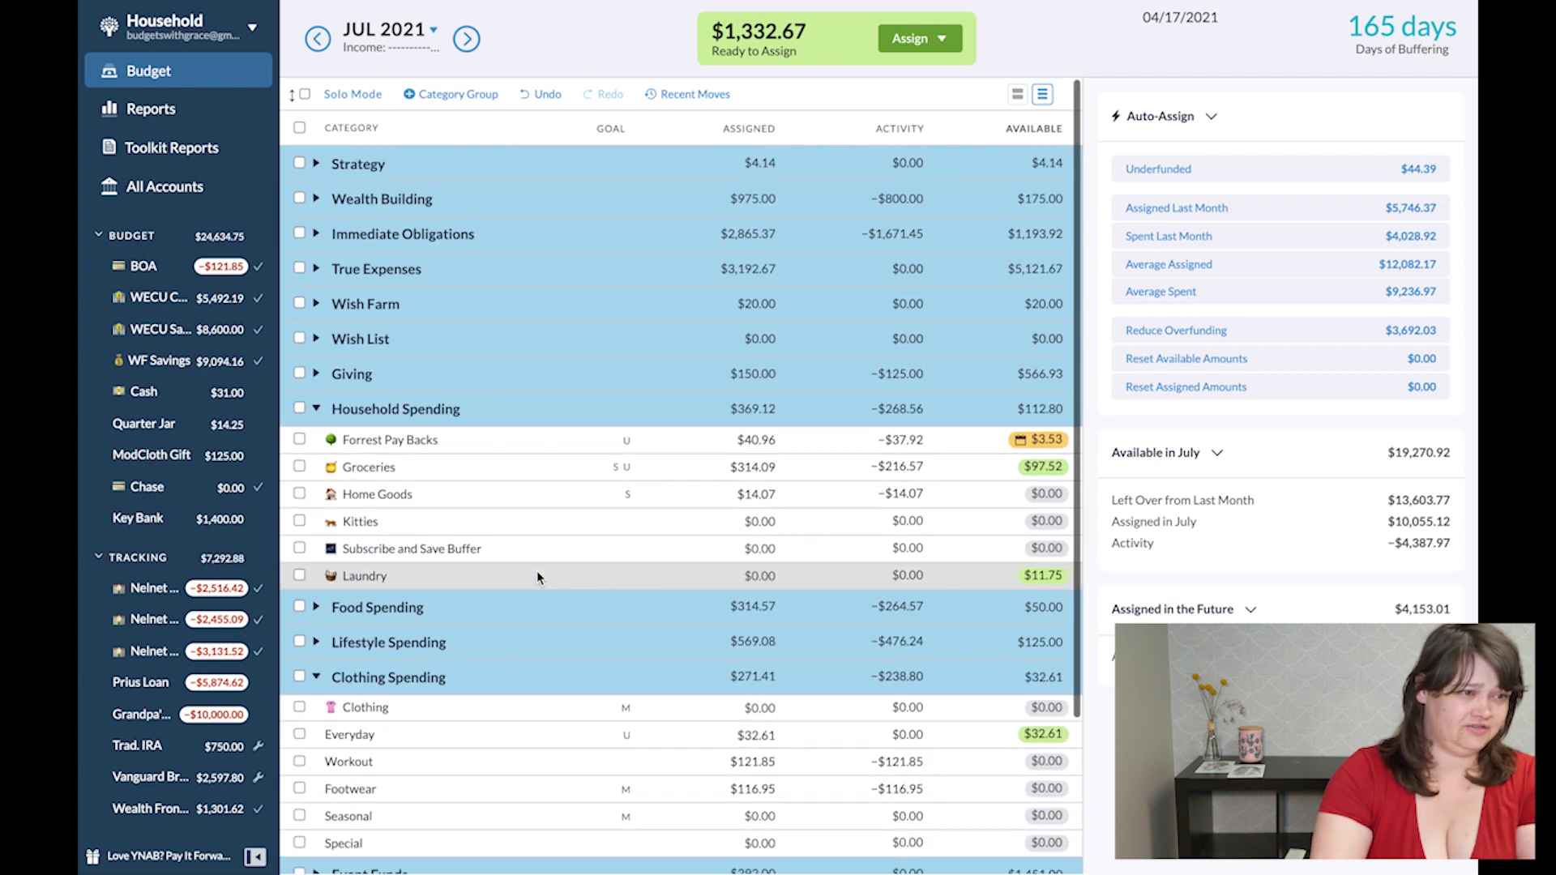
{"action": "left_click", "coordinate": [466, 38]}
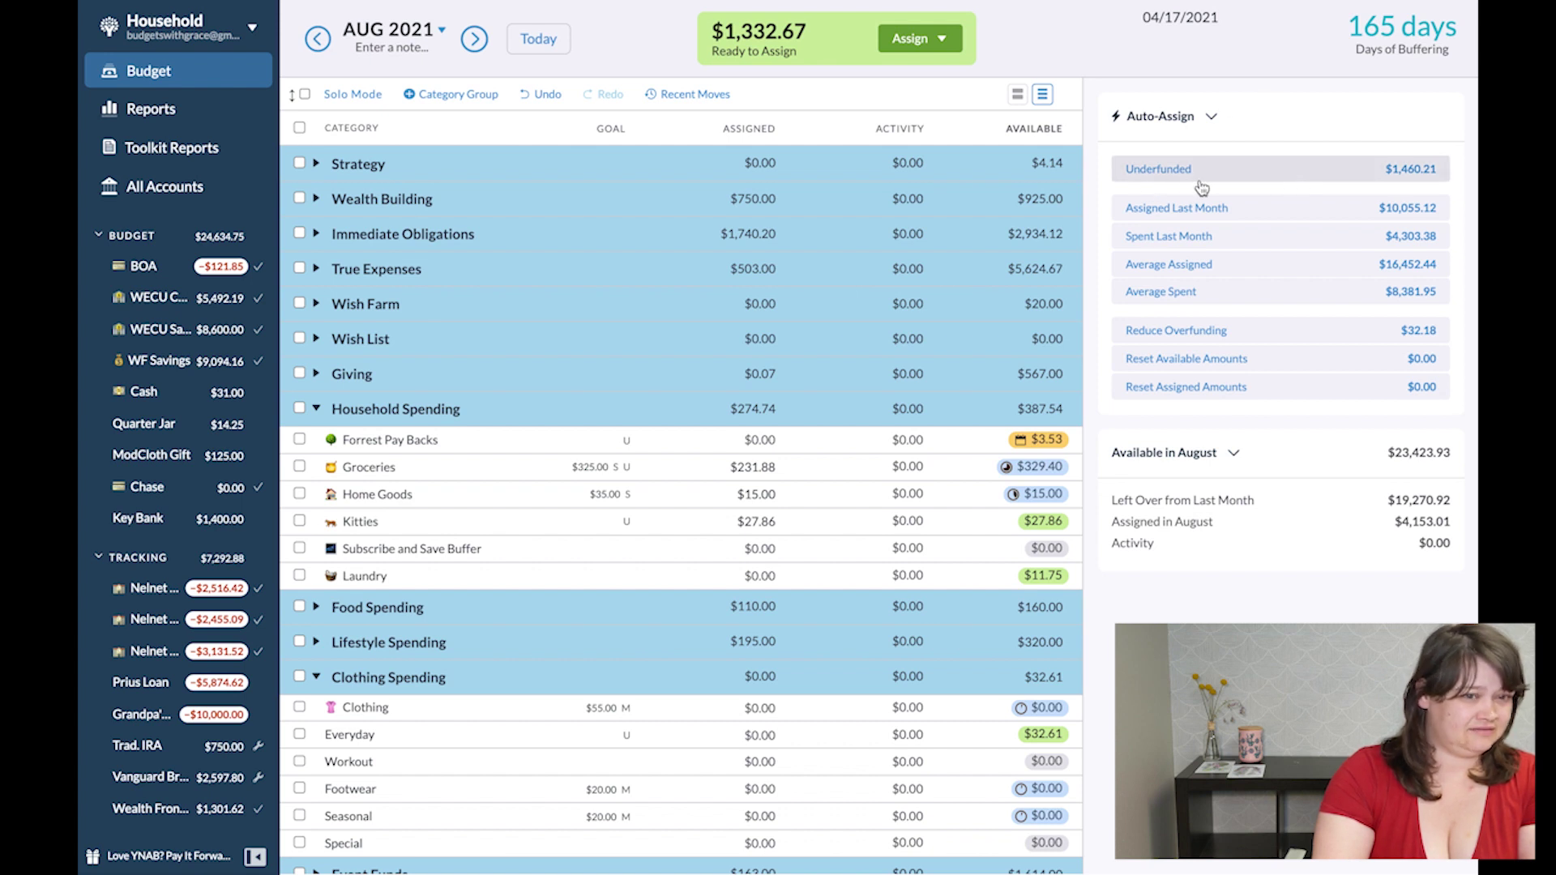
{"action": "left_click", "coordinate": [299, 128]}
{"action": "left_click_drag", "start_coordinate": [364, 199], "coordinate": [369, 306]}
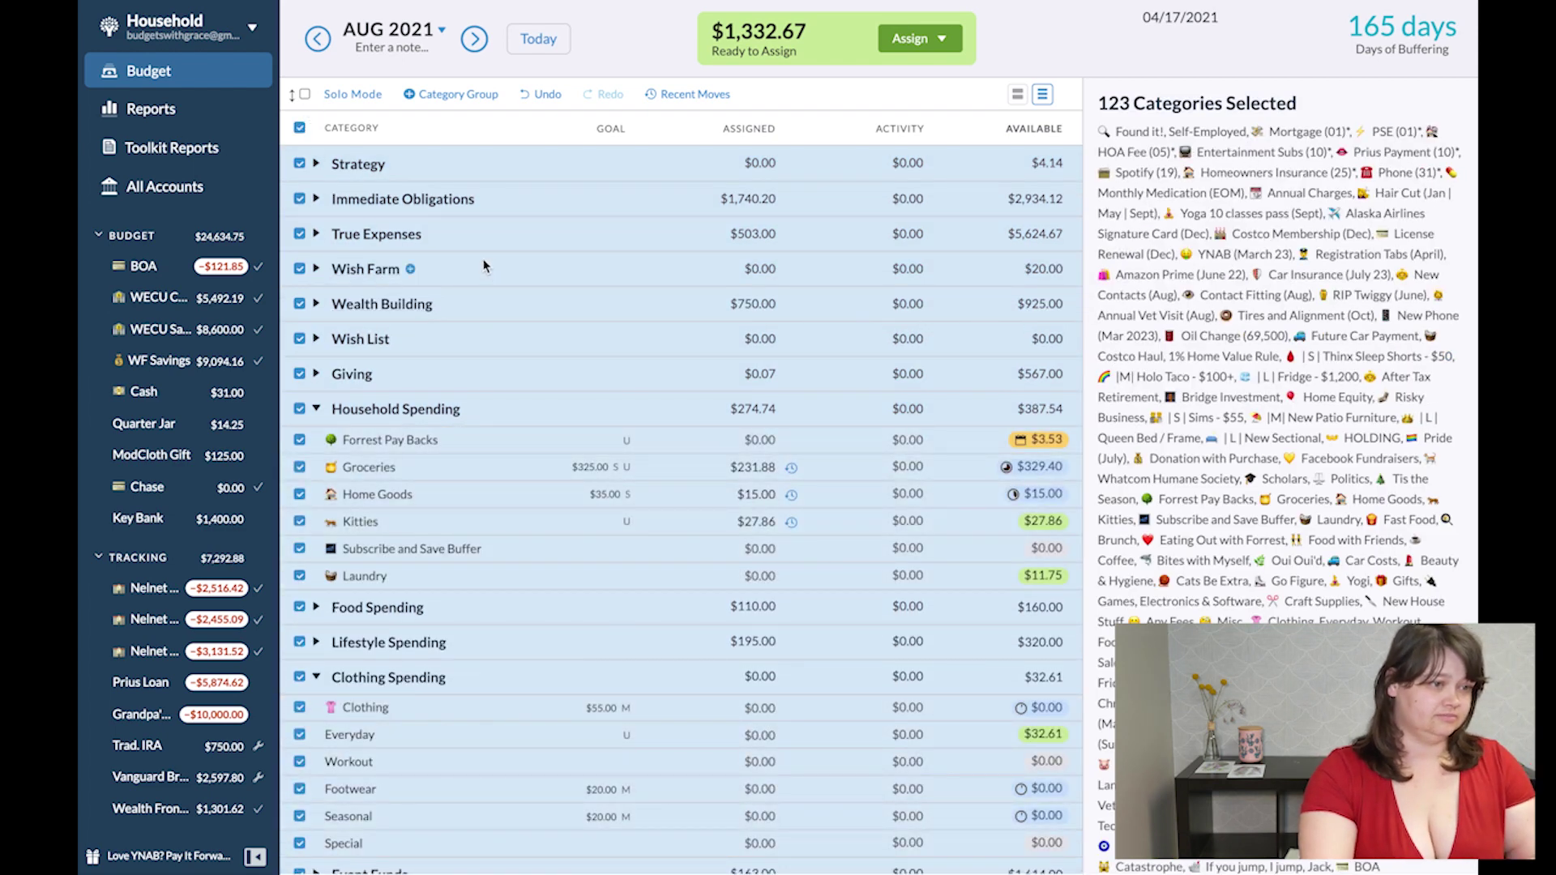
{"action": "key", "text": "ctrl+z"}
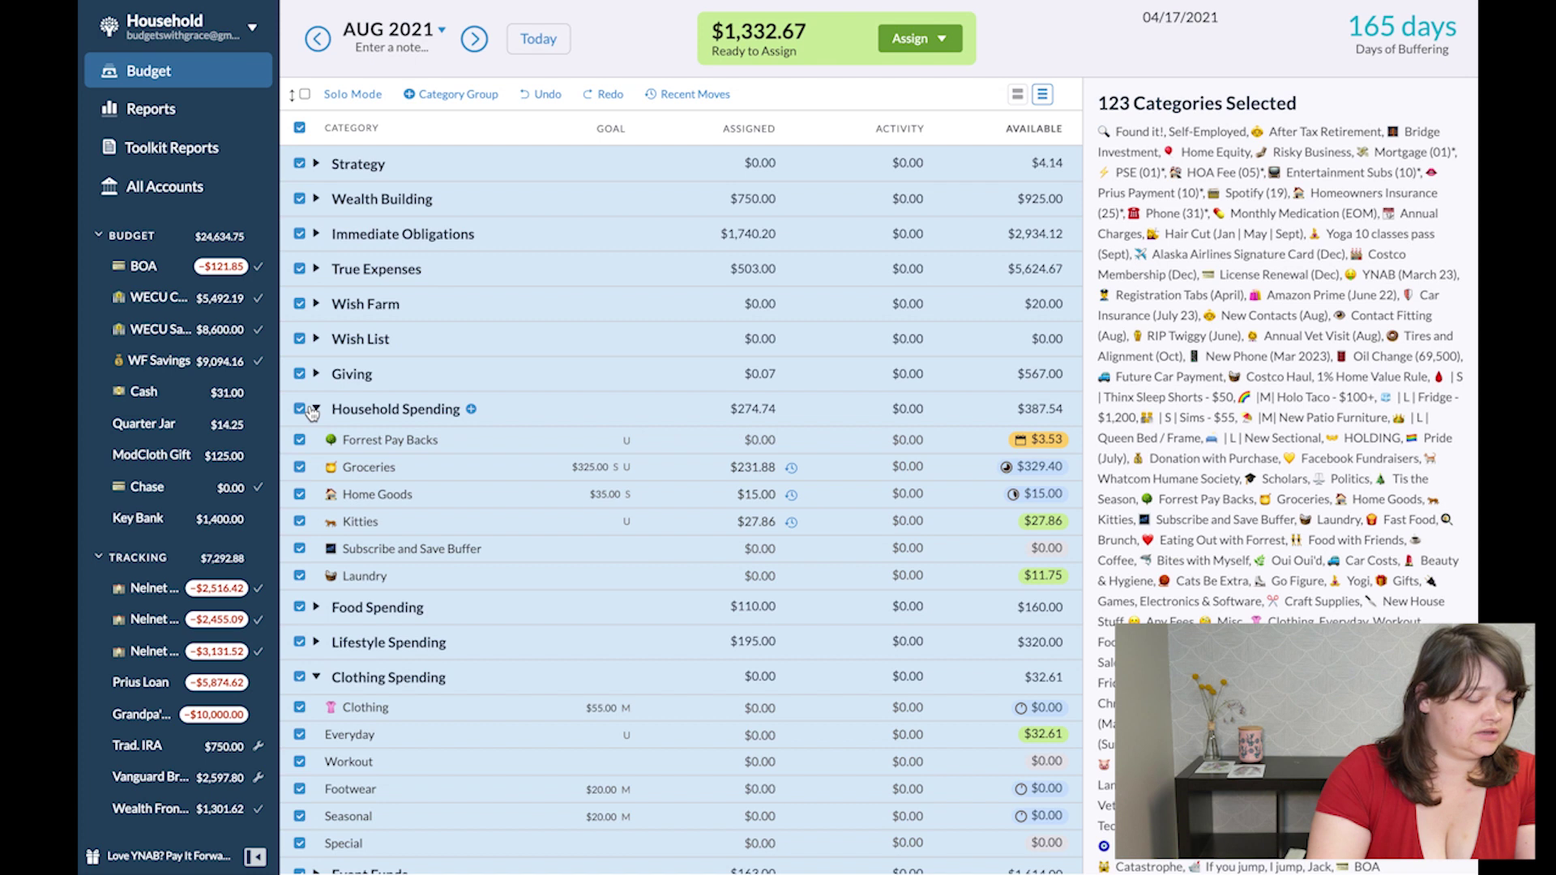
{"action": "left_click", "coordinate": [300, 440]}
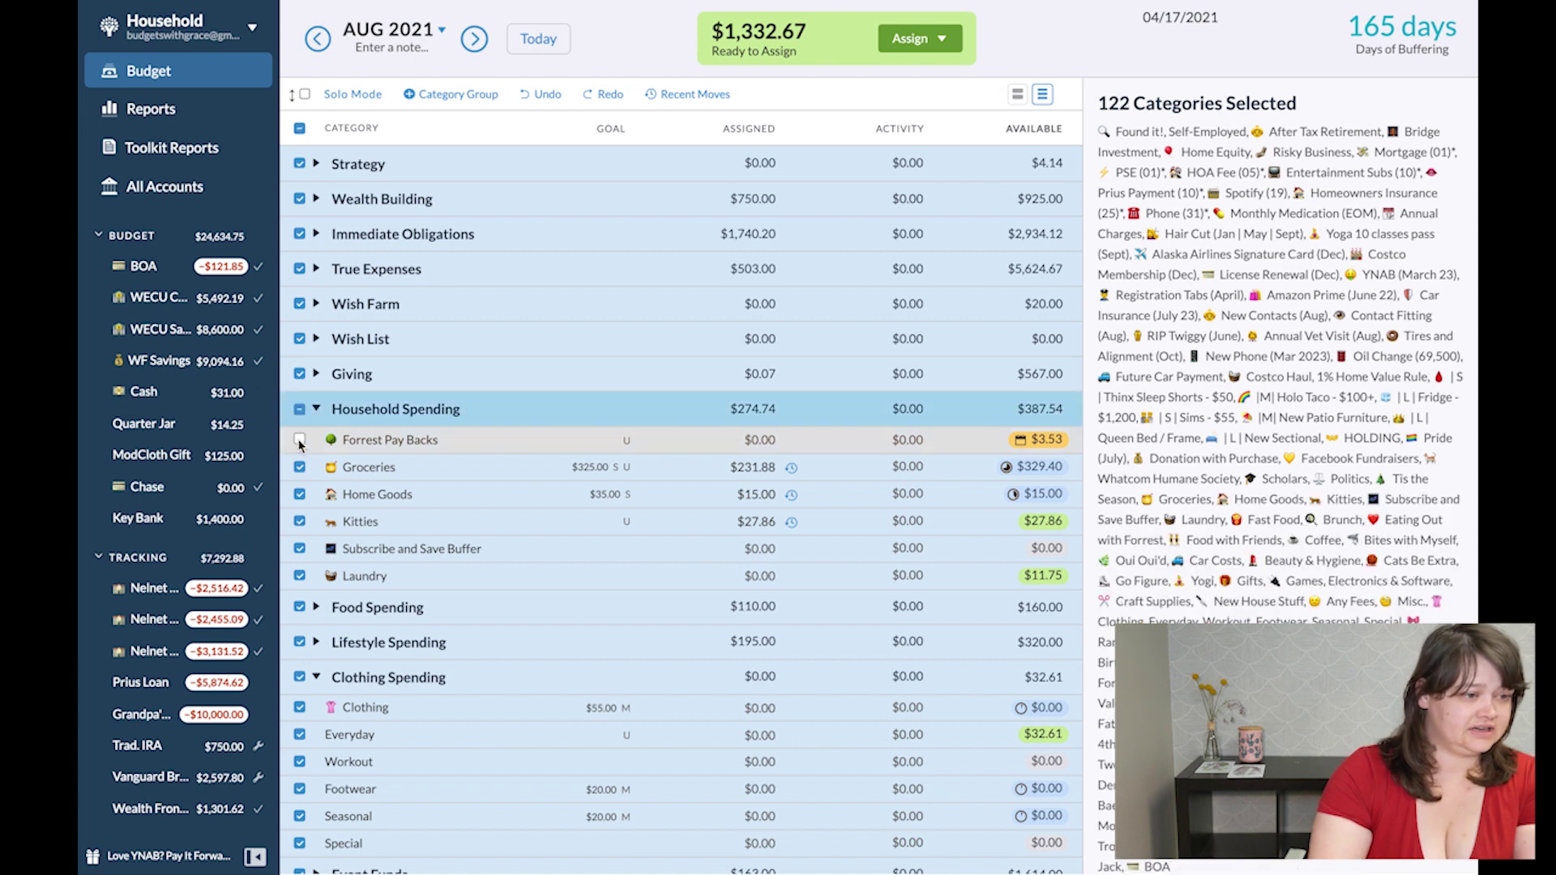
{"action": "left_click", "coordinate": [751, 439]}
{"action": "key", "text": "Escape"}
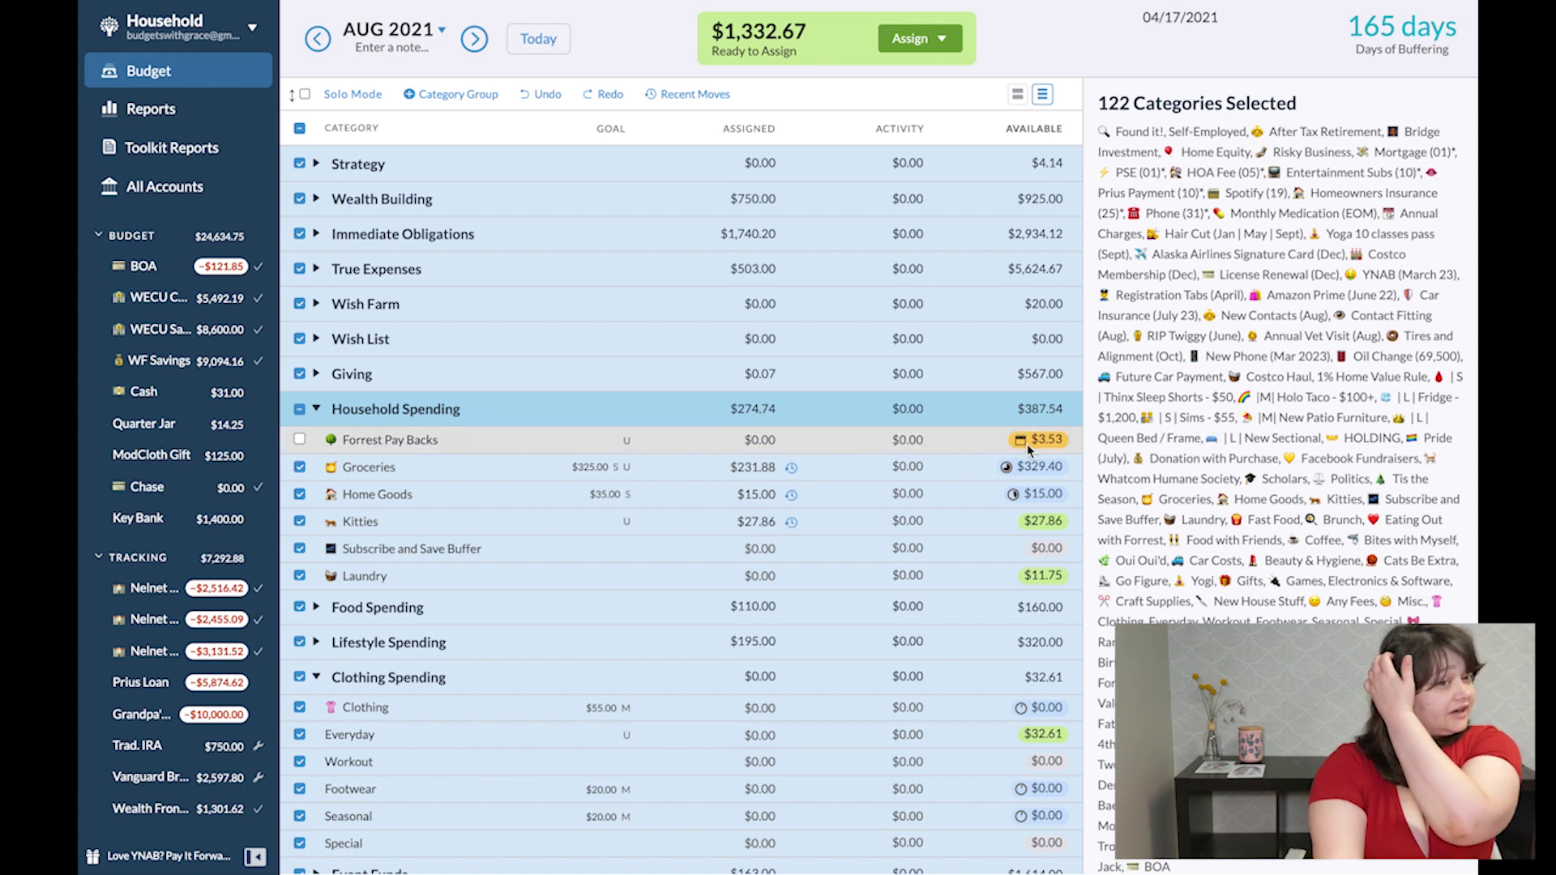
{"action": "scroll", "coordinate": [1380, 516], "scroll_direction": "down", "scroll_amount": 1}
{"action": "scroll", "coordinate": [1379, 516], "scroll_direction": "down", "scroll_amount": 4}
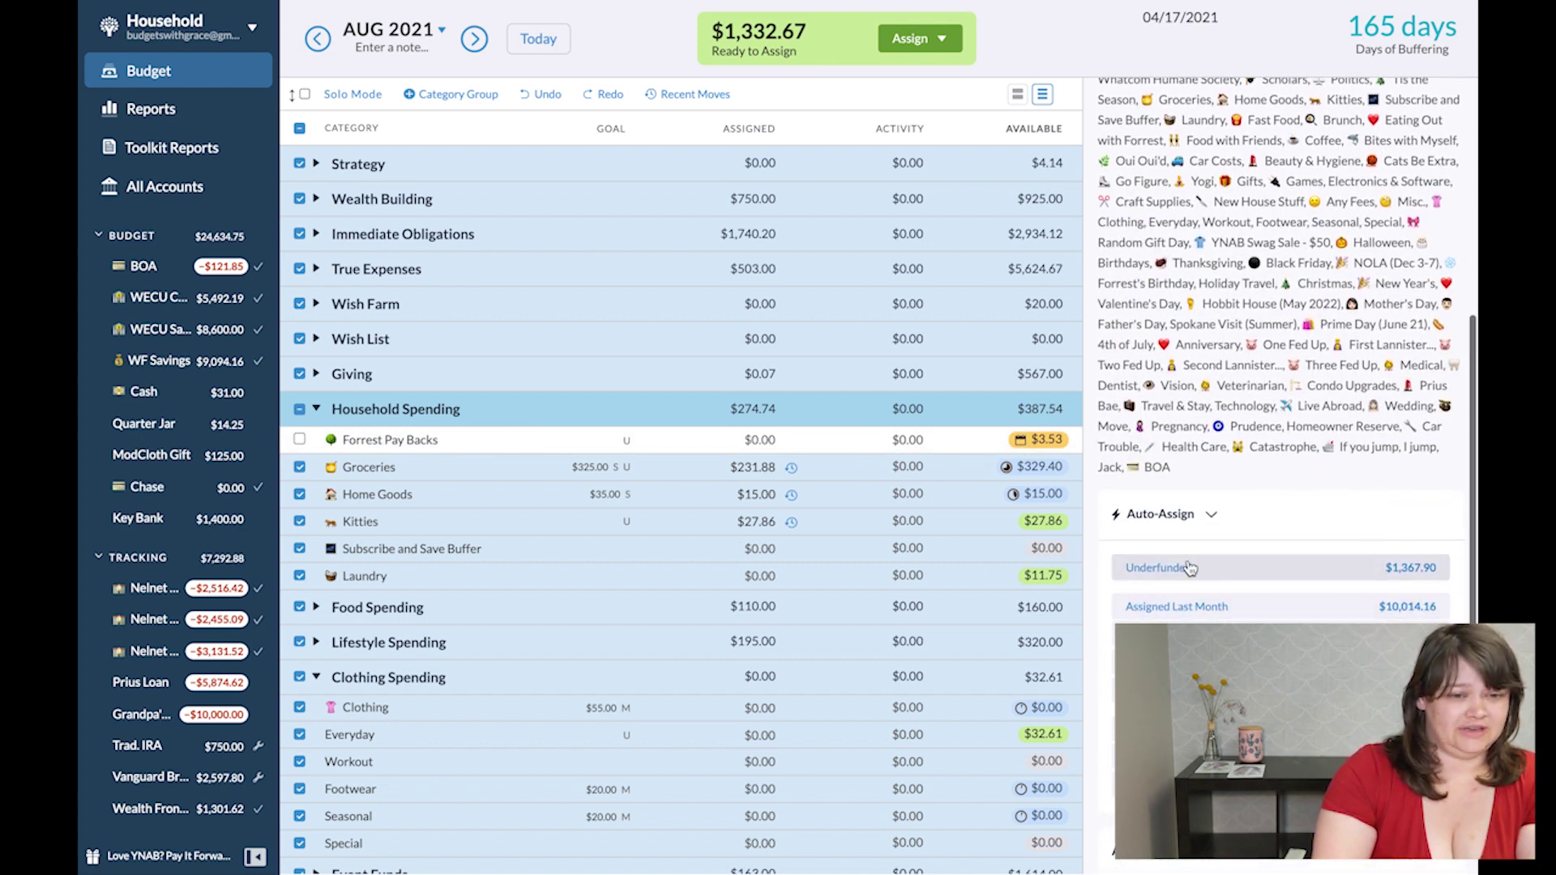
{"action": "left_click", "coordinate": [1387, 577]}
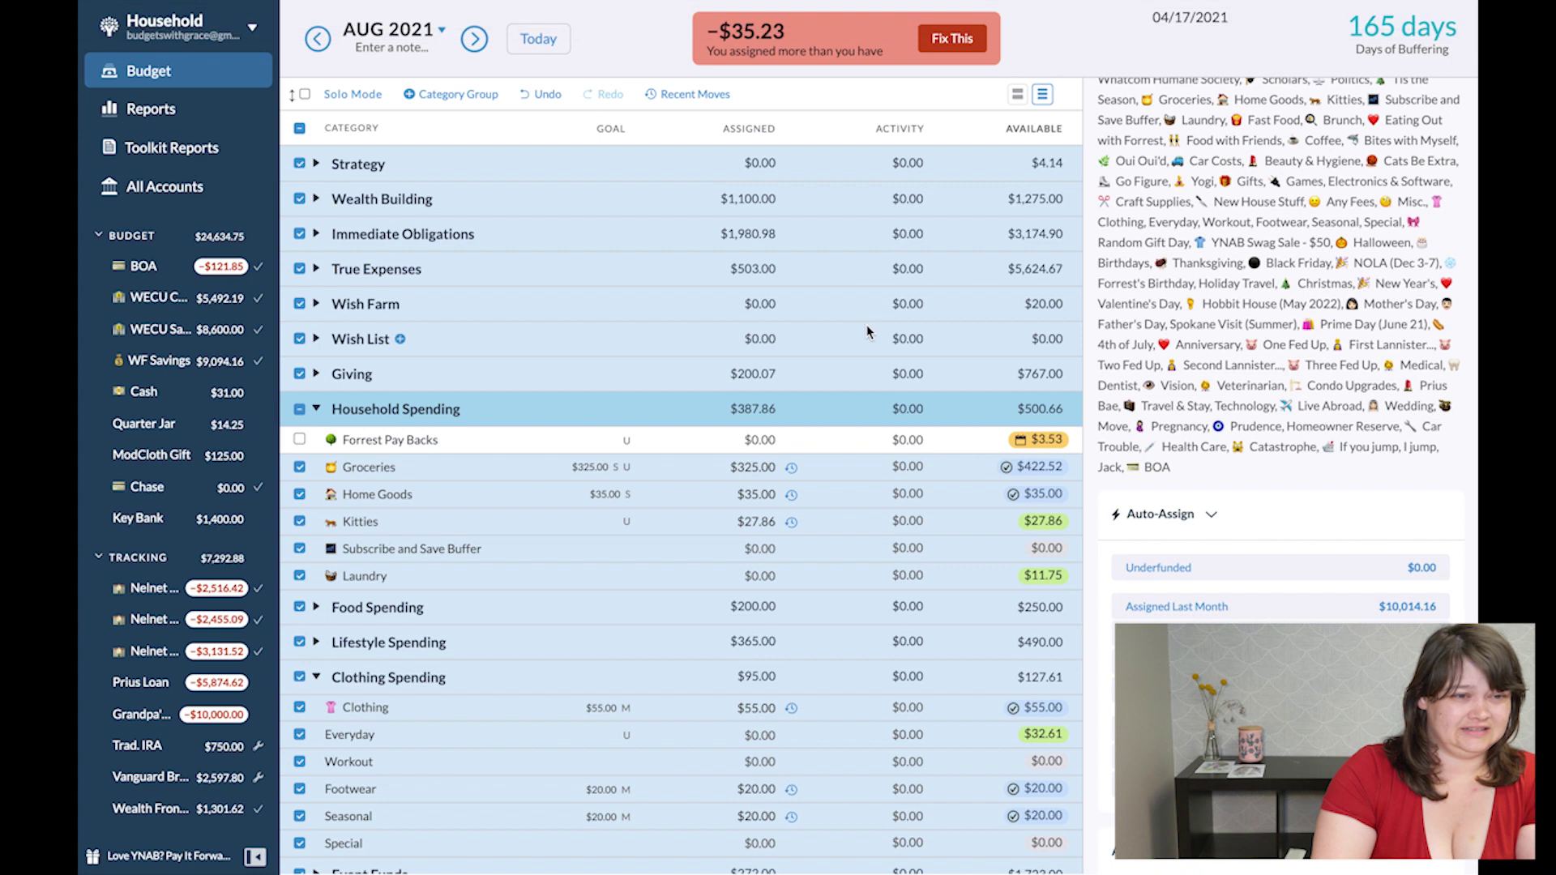
Return to July 2021 and set the assigned amount of Found it! in the Strategy group to $0.
{"action": "mouse_move", "coordinate": [761, 47]}
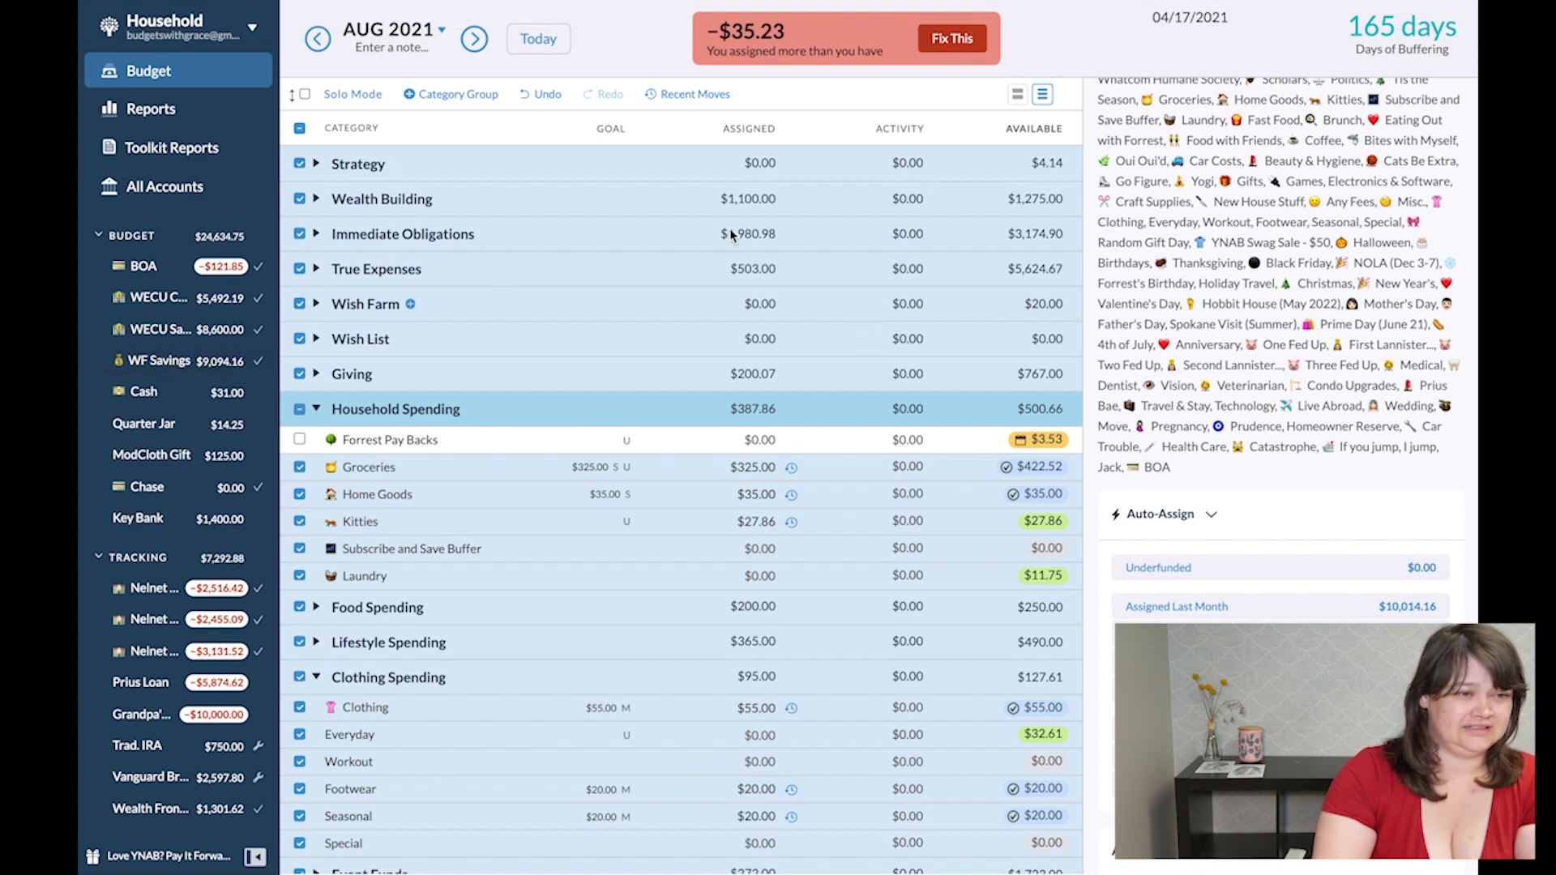
{"action": "scroll", "coordinate": [316, 151], "scroll_direction": "down", "scroll_amount": 1}
{"action": "left_click", "coordinate": [316, 155]}
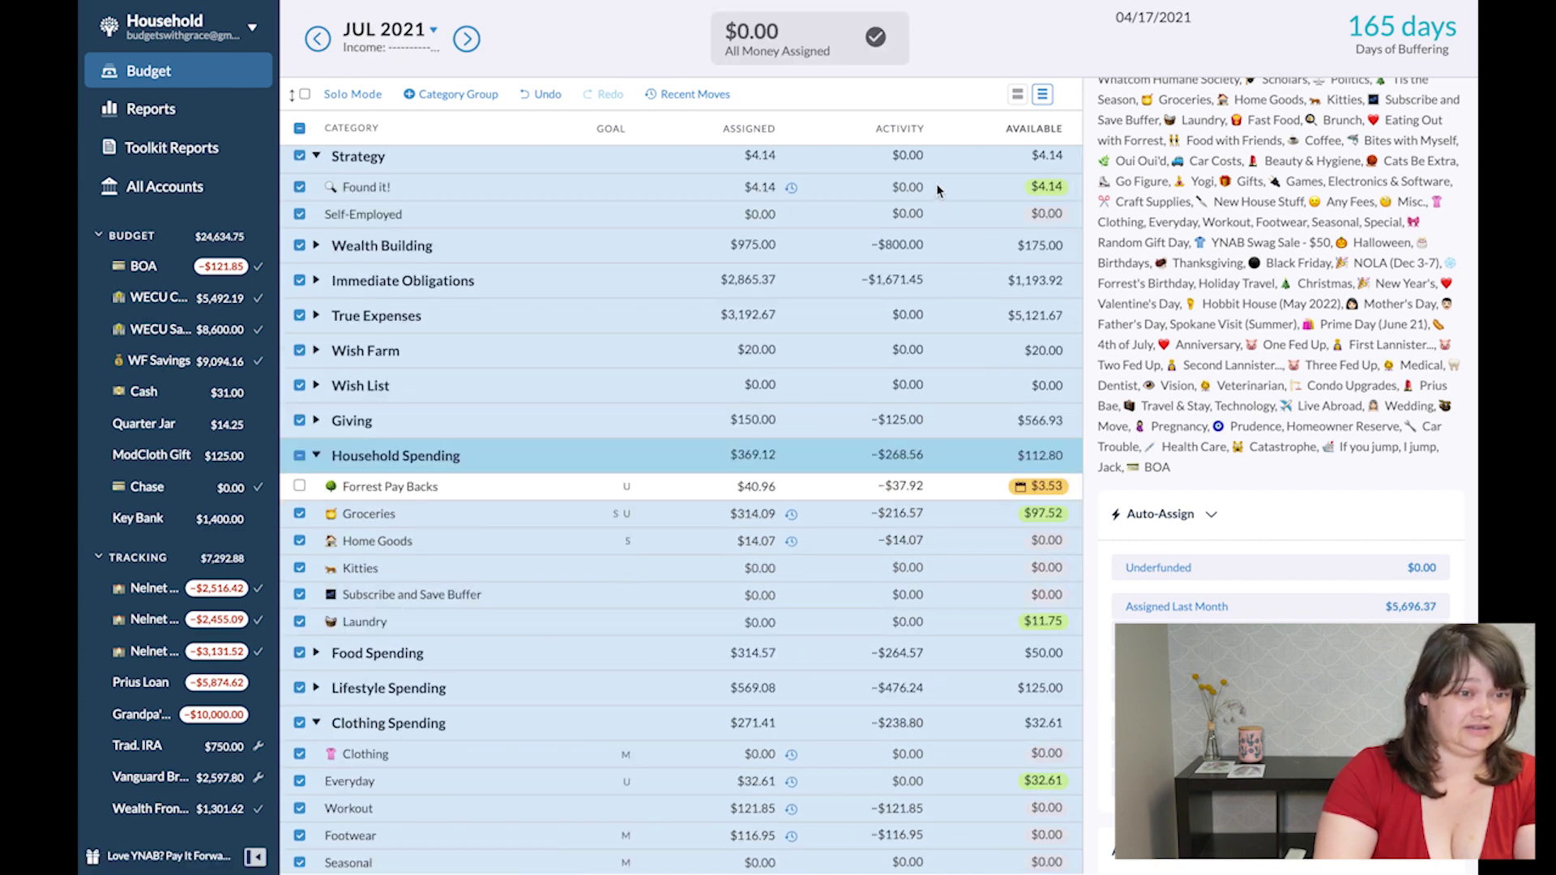
{"action": "left_click", "coordinate": [766, 195]}
{"action": "key", "text": "BackSpace"}
{"action": "type", "text": "0"}
{"action": "key", "text": "Return"}
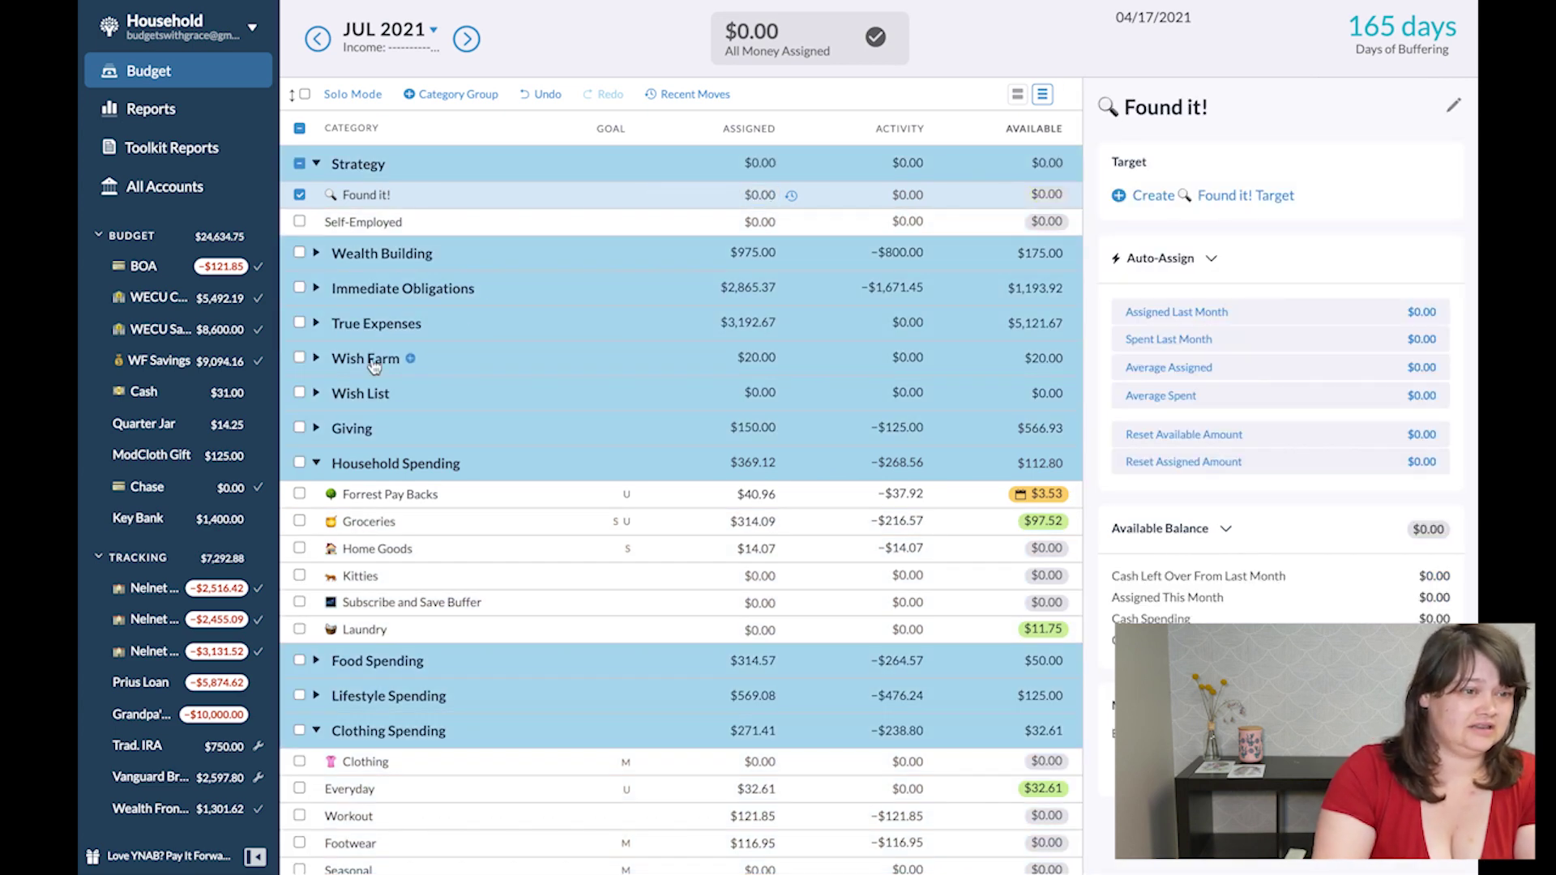
{"action": "left_click", "coordinate": [299, 196]}
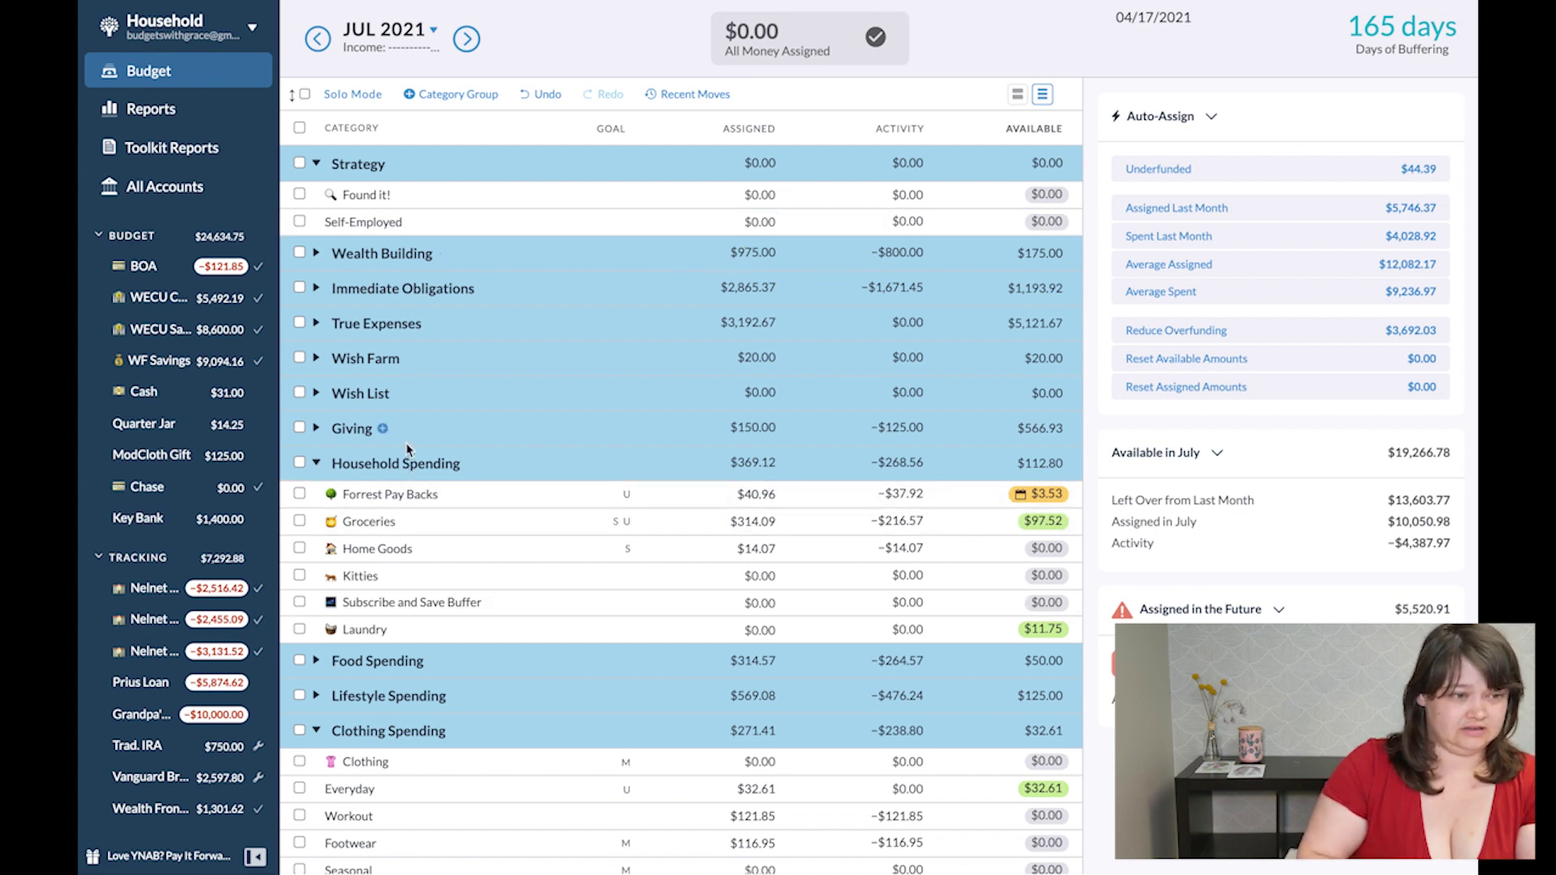
Review the expanded July 2021 groups from Immediate Obligations through Giving for spare money, collapsing each one after checking it.
{"action": "left_click", "coordinate": [317, 253]}
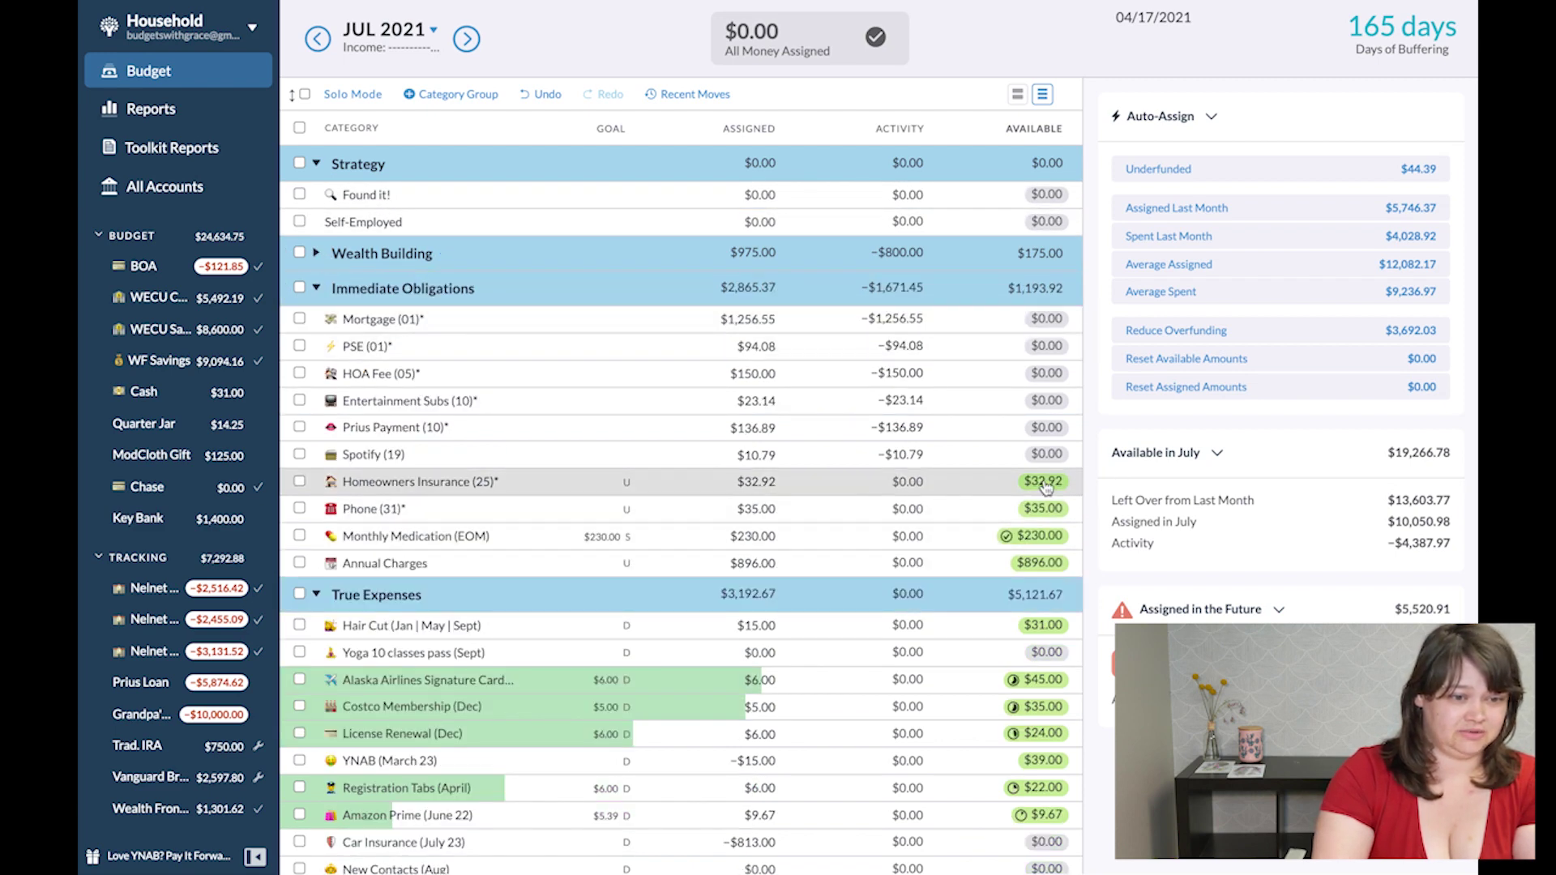
{"action": "left_click", "coordinate": [316, 289]}
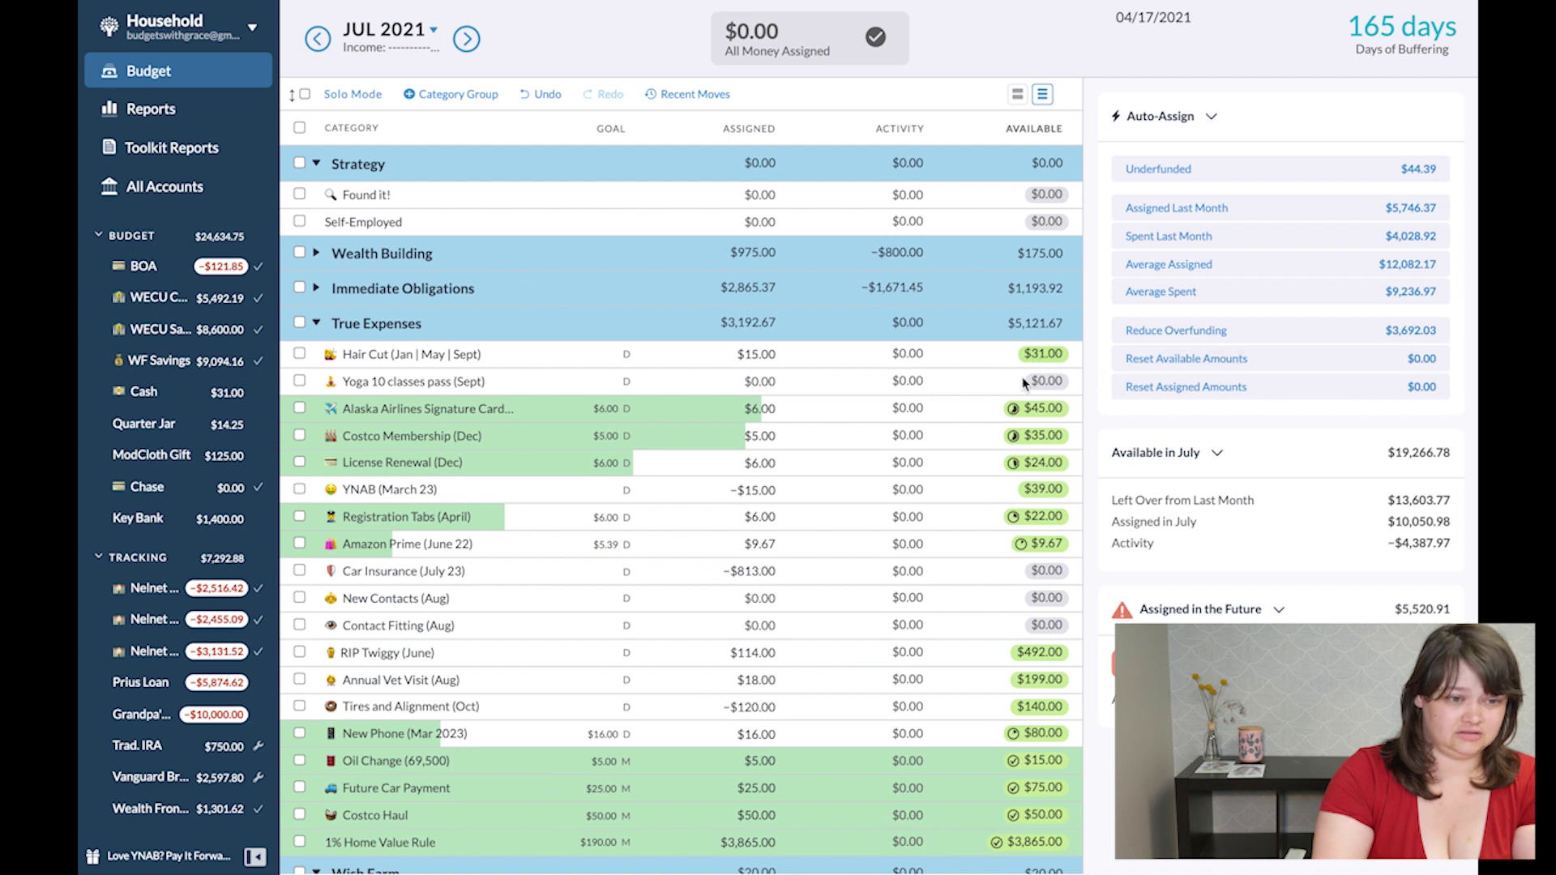
{"action": "scroll", "coordinate": [585, 333], "scroll_direction": "down", "scroll_amount": 1}
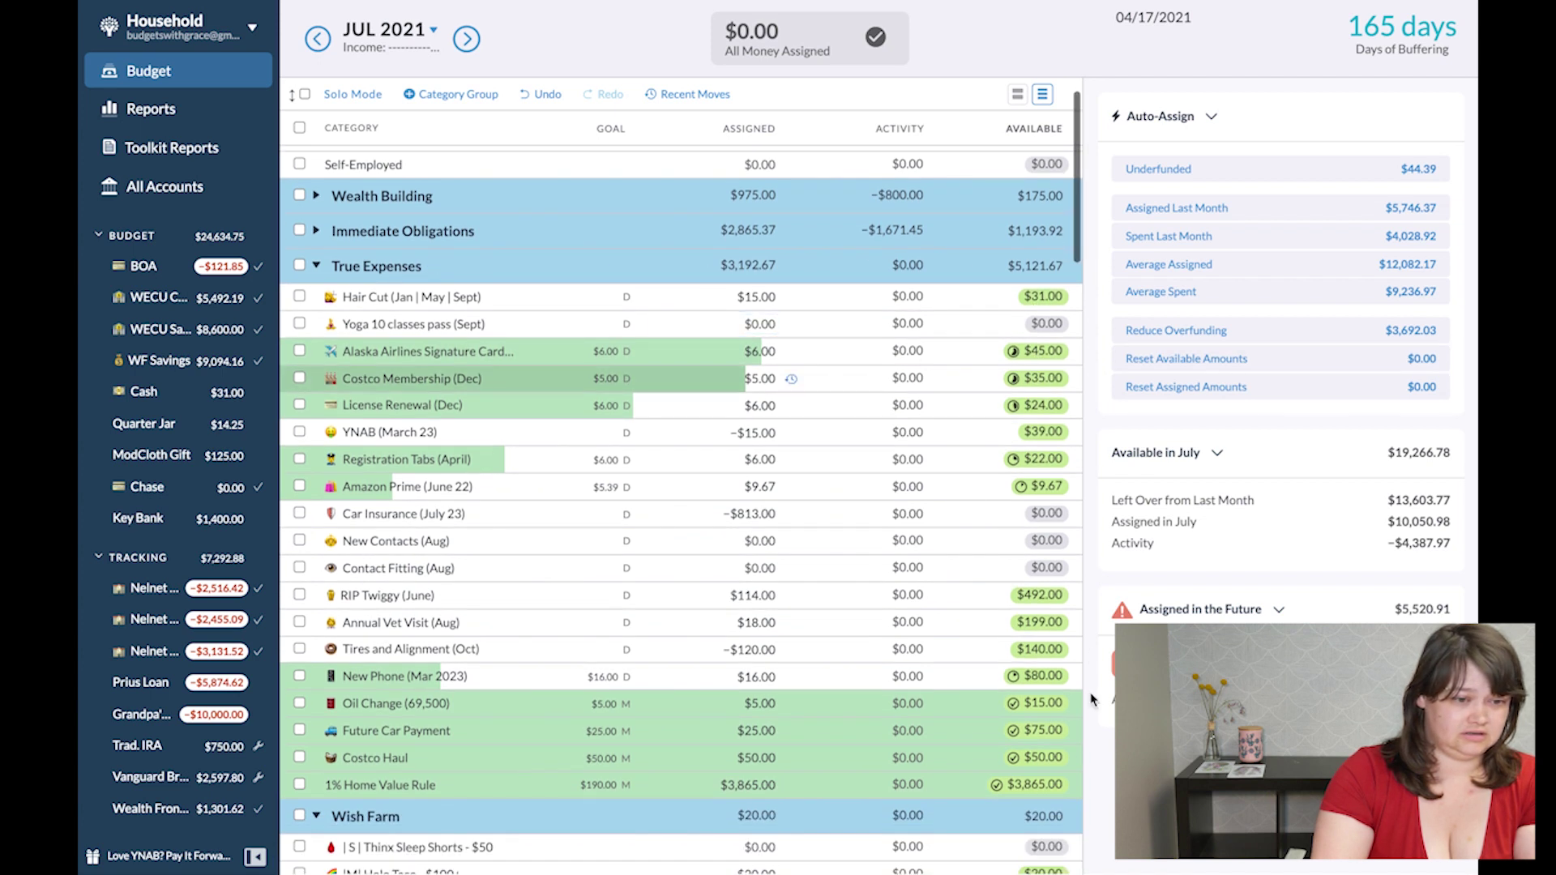
{"action": "left_click", "coordinate": [316, 266]}
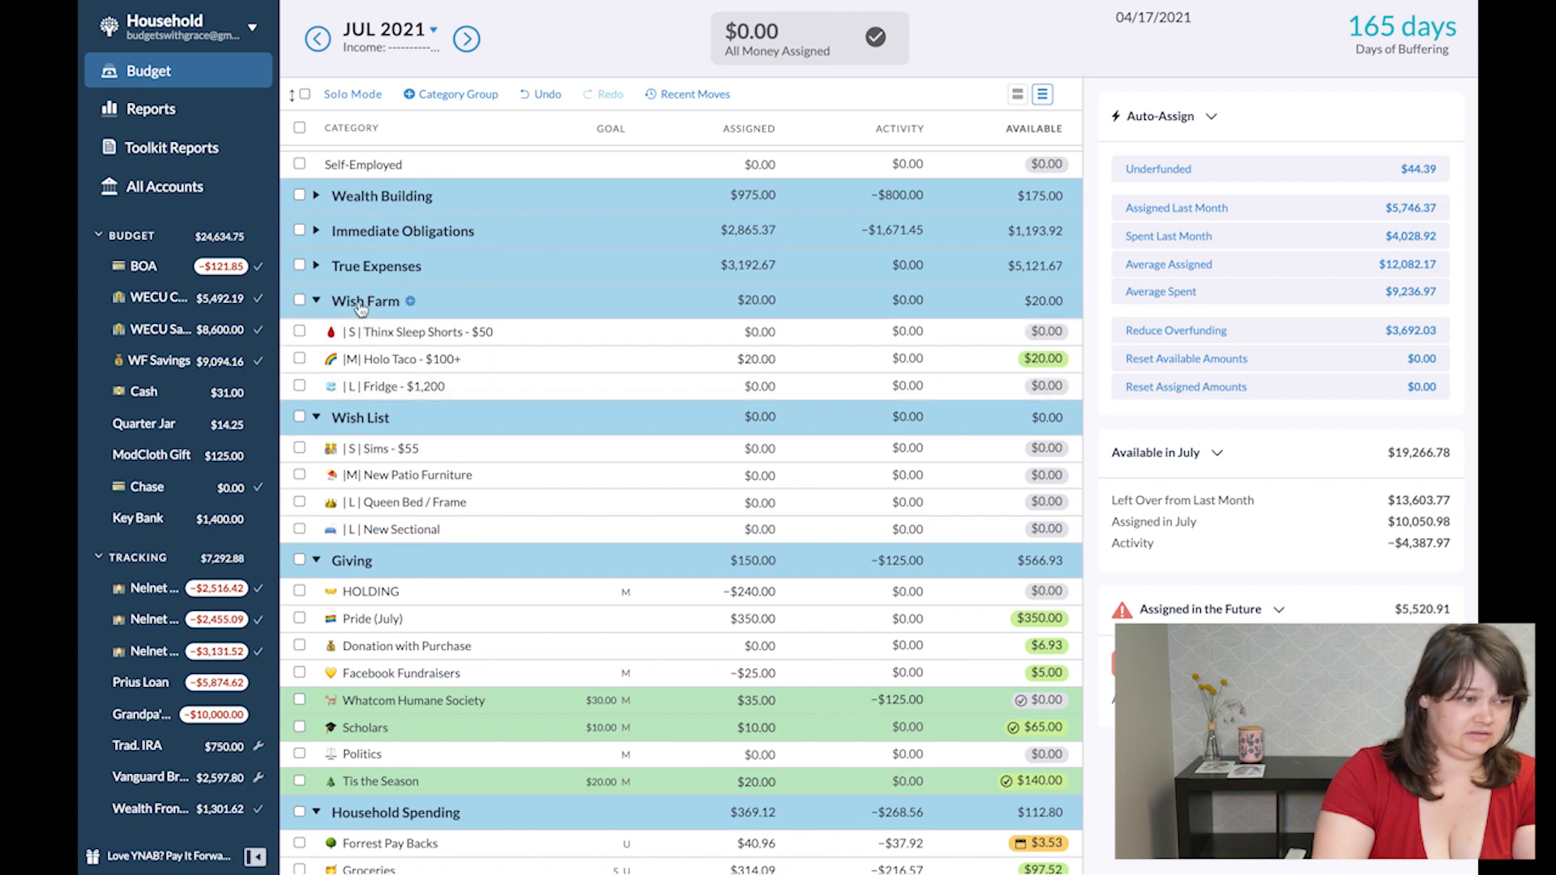
{"action": "left_click", "coordinate": [316, 302]}
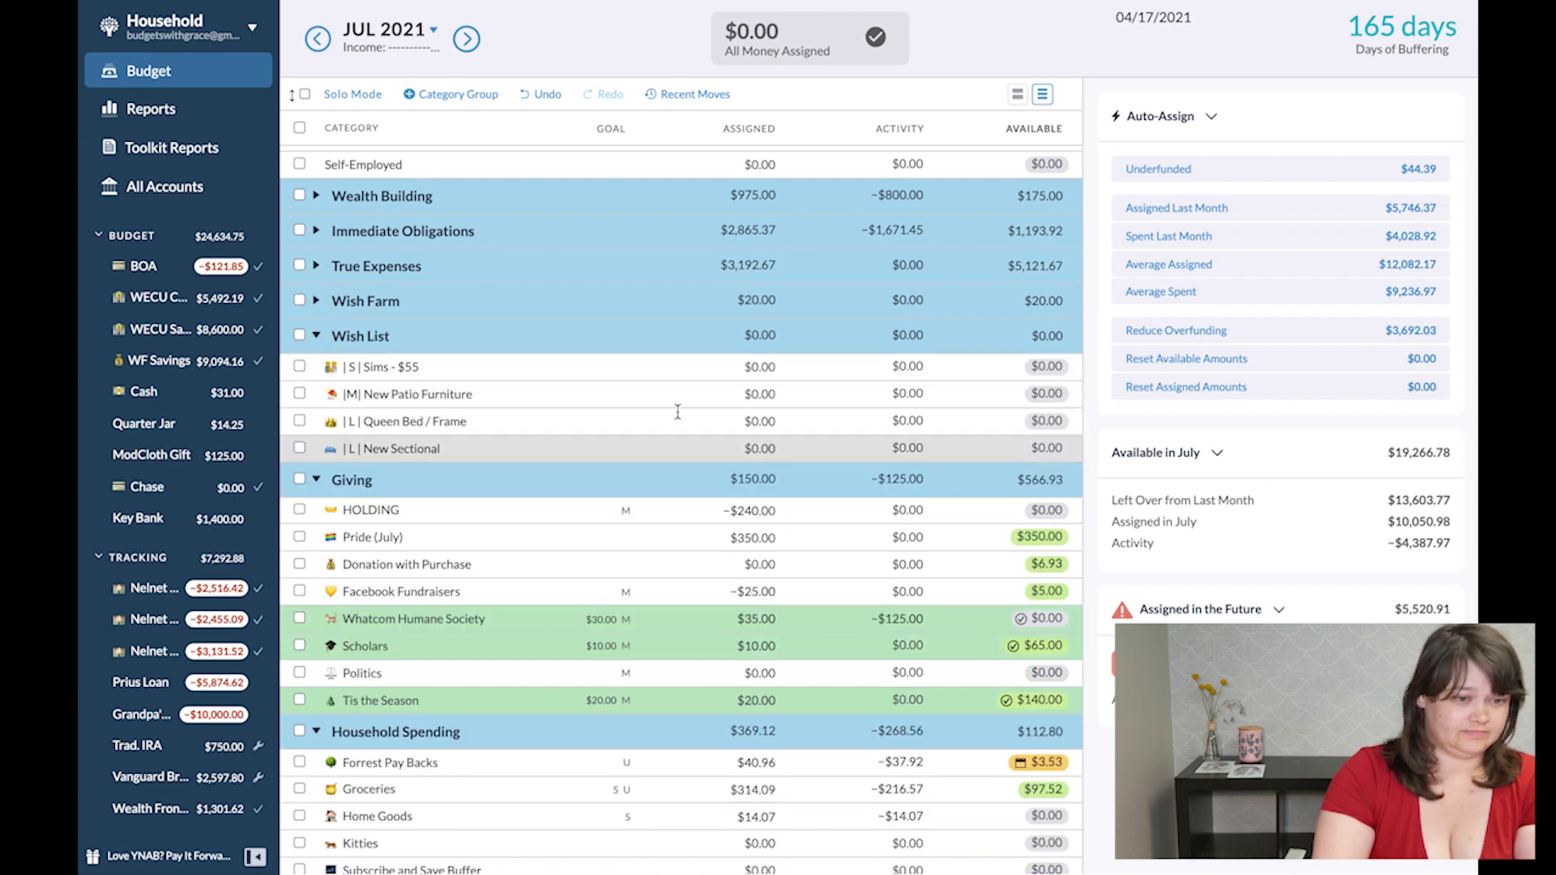
{"action": "left_click", "coordinate": [316, 336]}
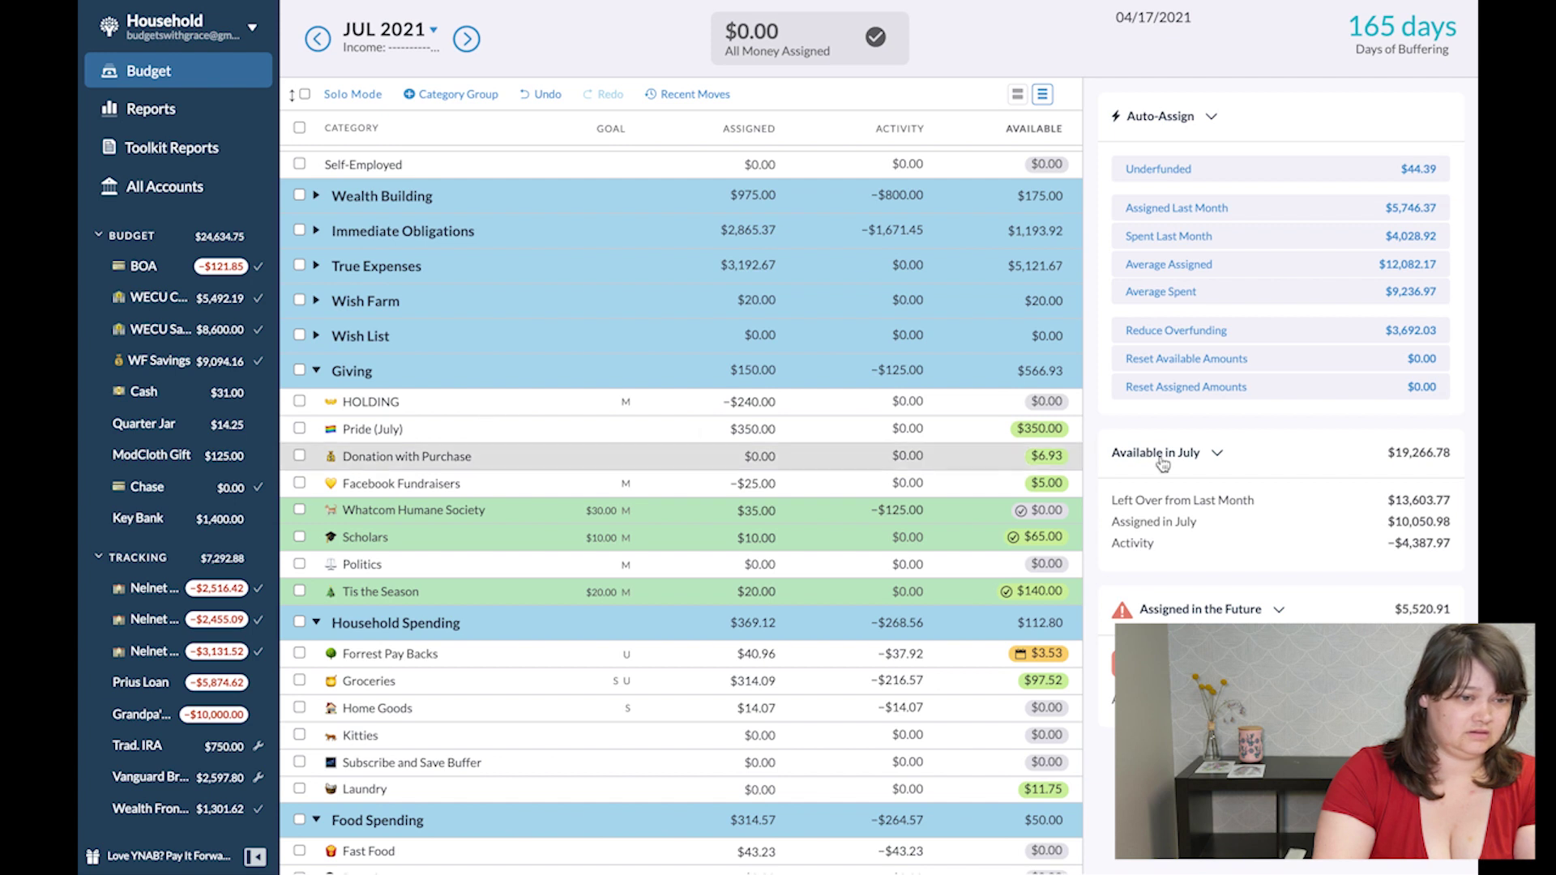
{"action": "left_click", "coordinate": [316, 370]}
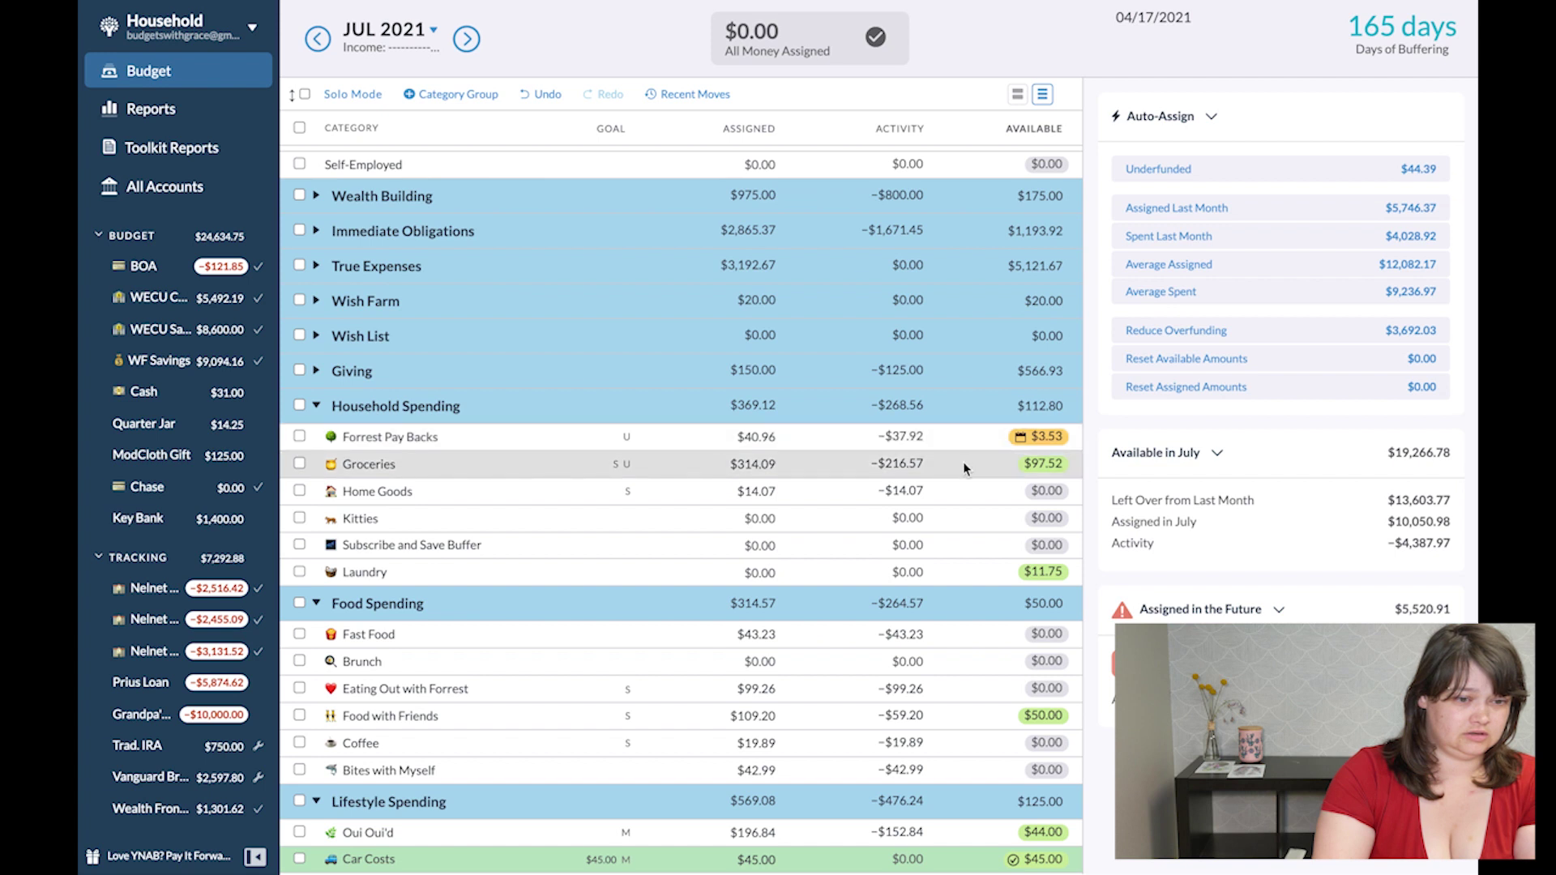
{"action": "left_click", "coordinate": [738, 464]}
{"action": "left_click", "coordinate": [969, 482]}
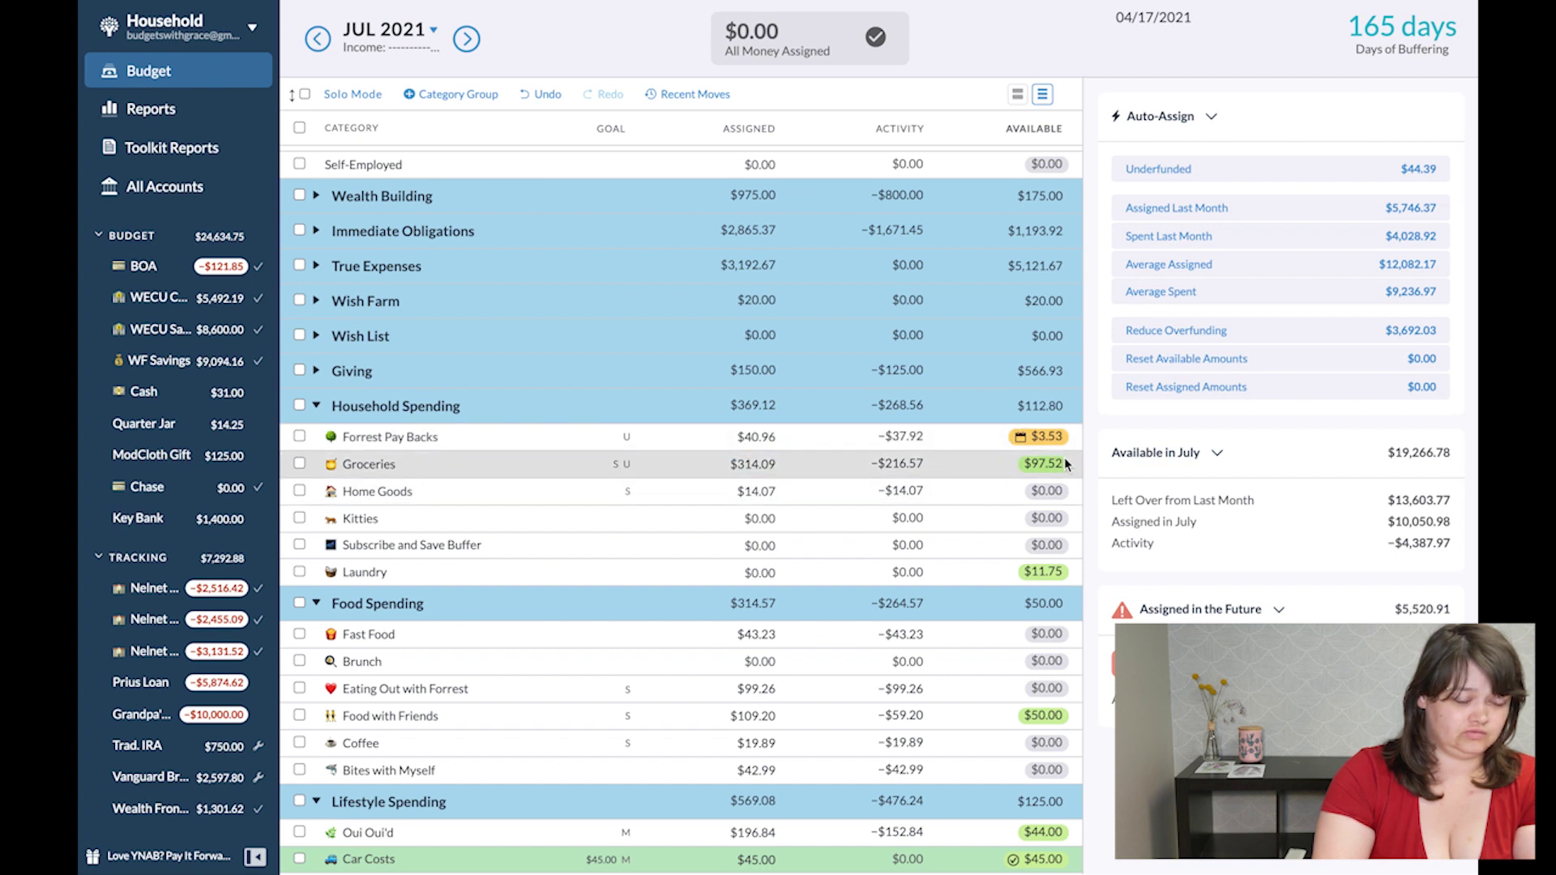
{"action": "left_click", "coordinate": [990, 469]}
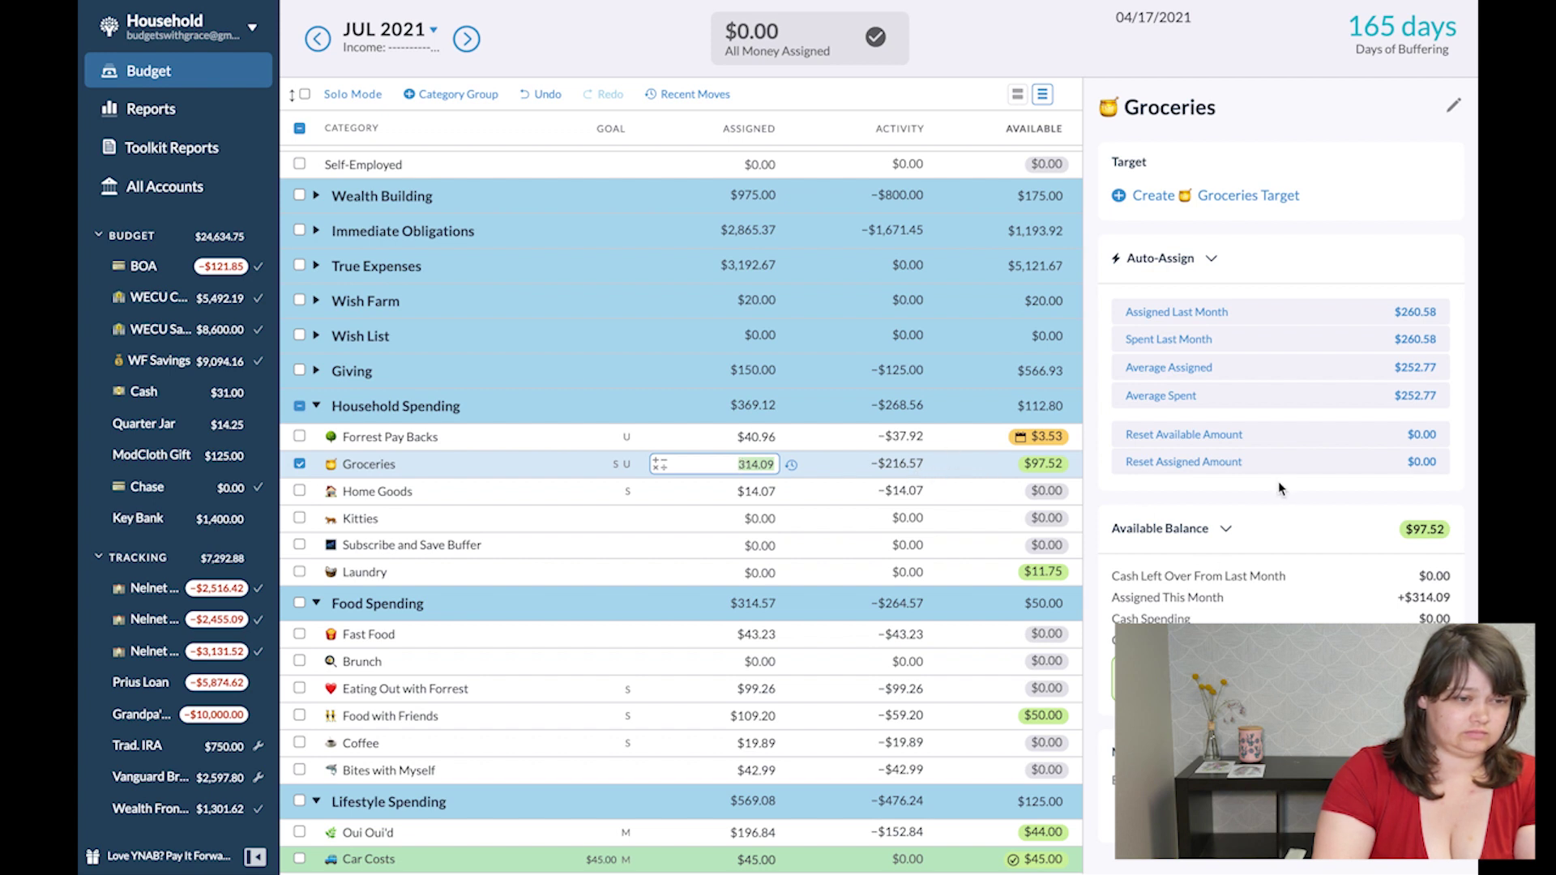
{"action": "left_click", "coordinate": [300, 465]}
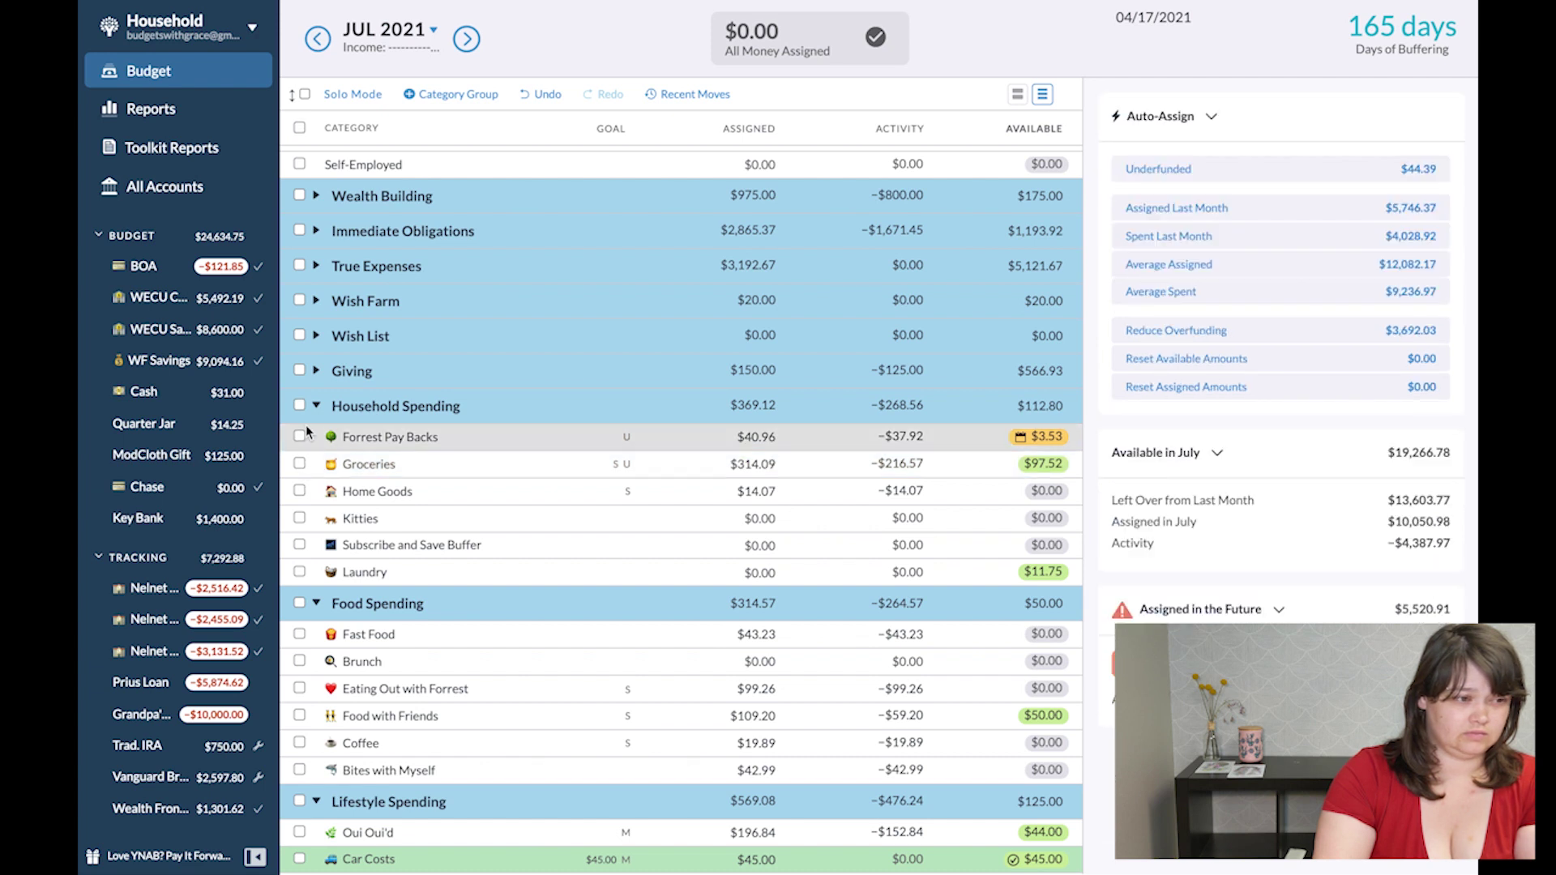
In July 2021, move $10 from Food with Friends in Food Spending to Ready to Assign.
{"action": "scroll", "coordinate": [366, 706], "scroll_direction": "down", "scroll_amount": 1}
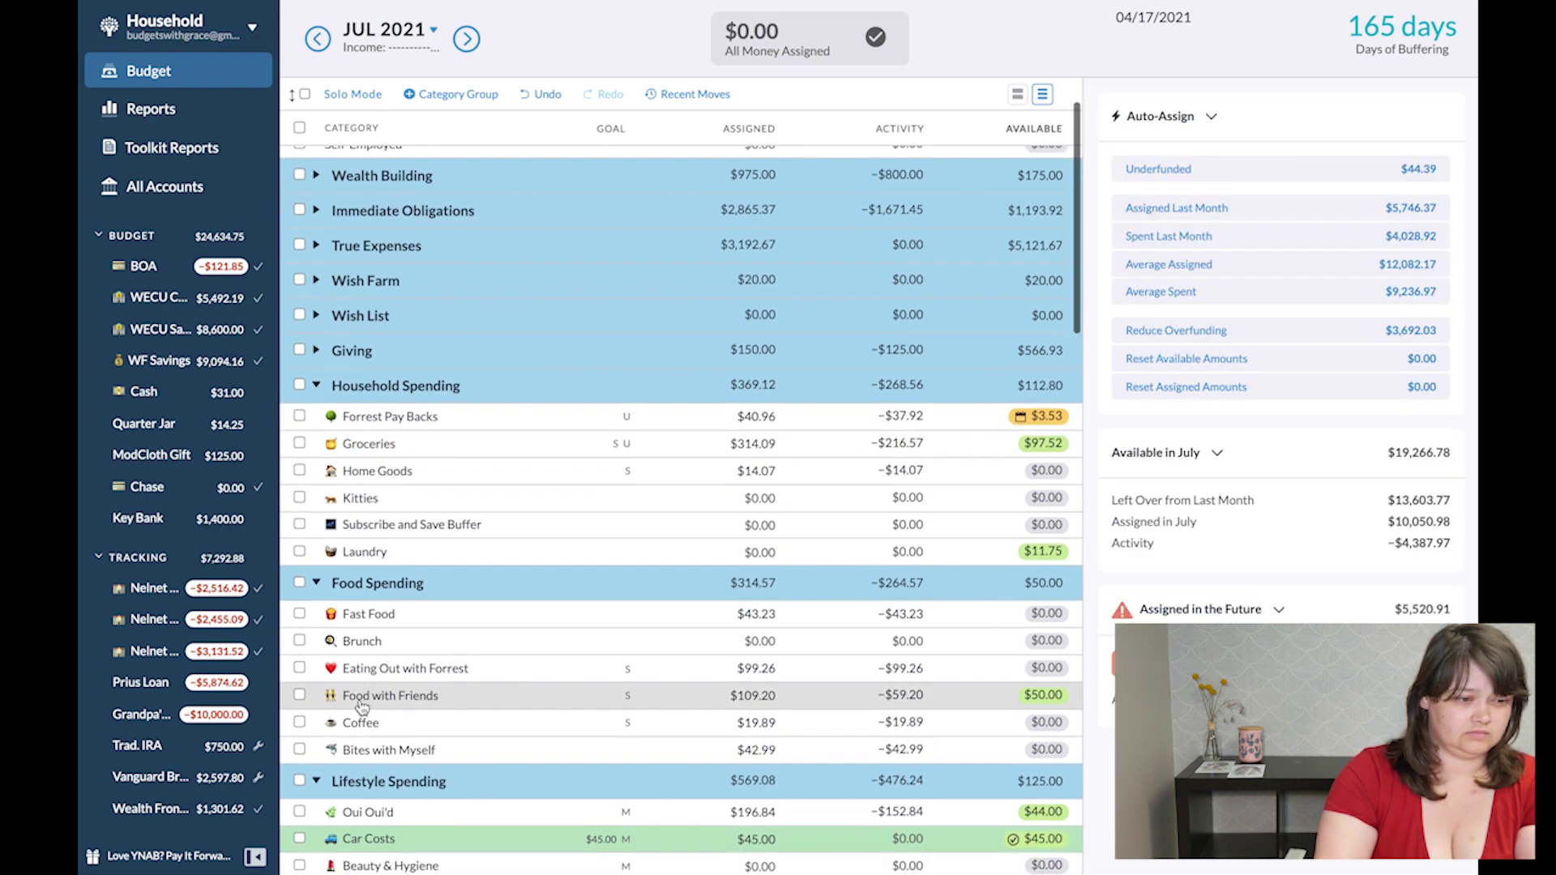
{"action": "left_click", "coordinate": [1034, 698]}
{"action": "type", "text": "10"}
{"action": "key", "text": "Tab"}
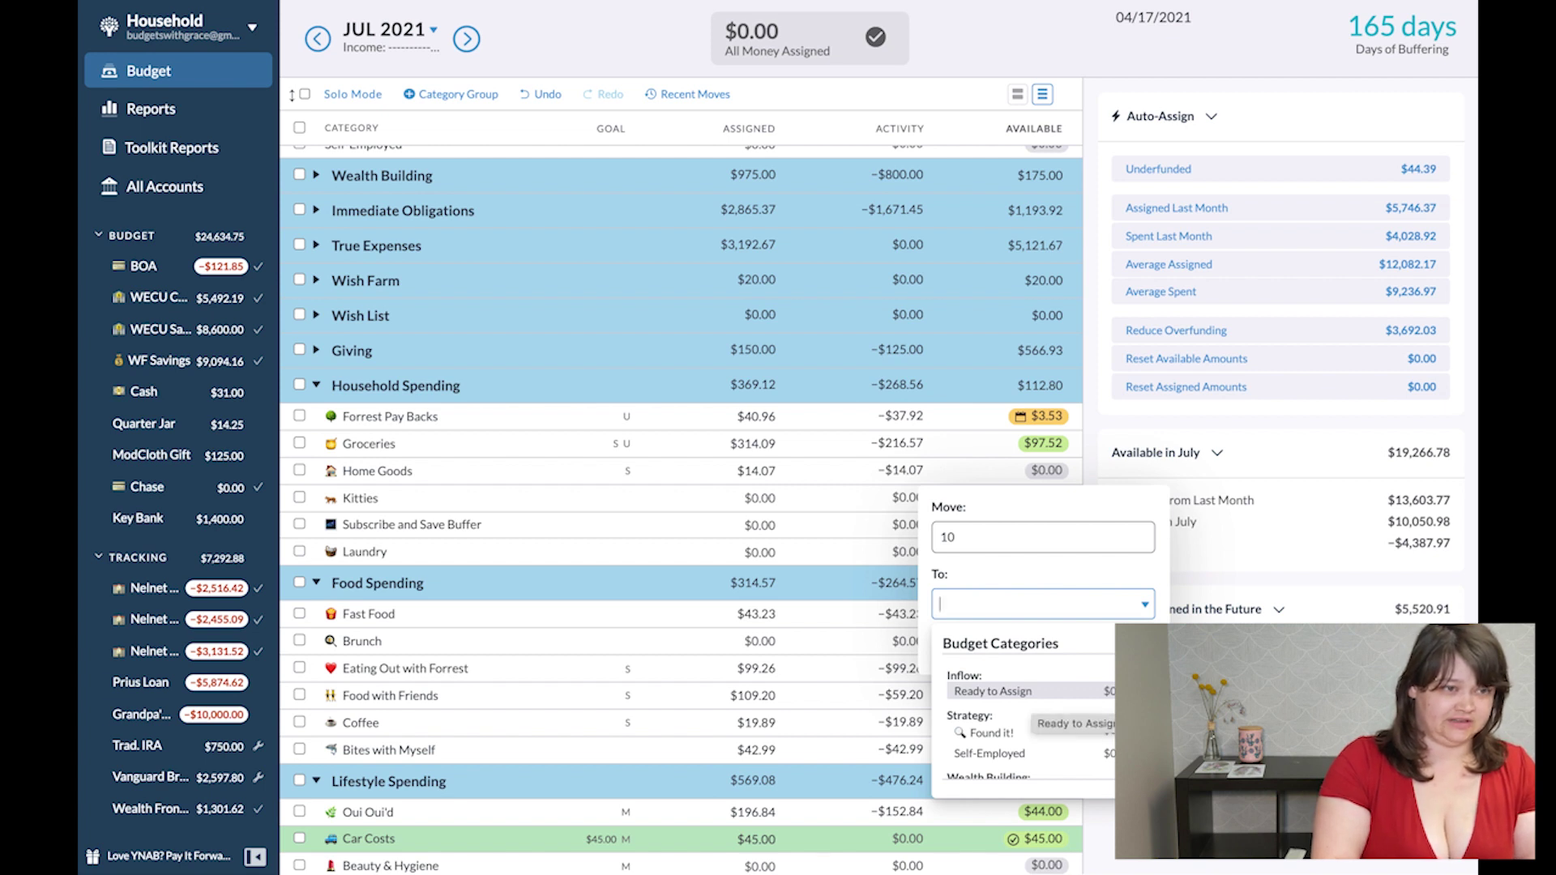
{"action": "type", "text": "rea"}
{"action": "key", "text": "Return"}
{"action": "key", "text": "Return"}
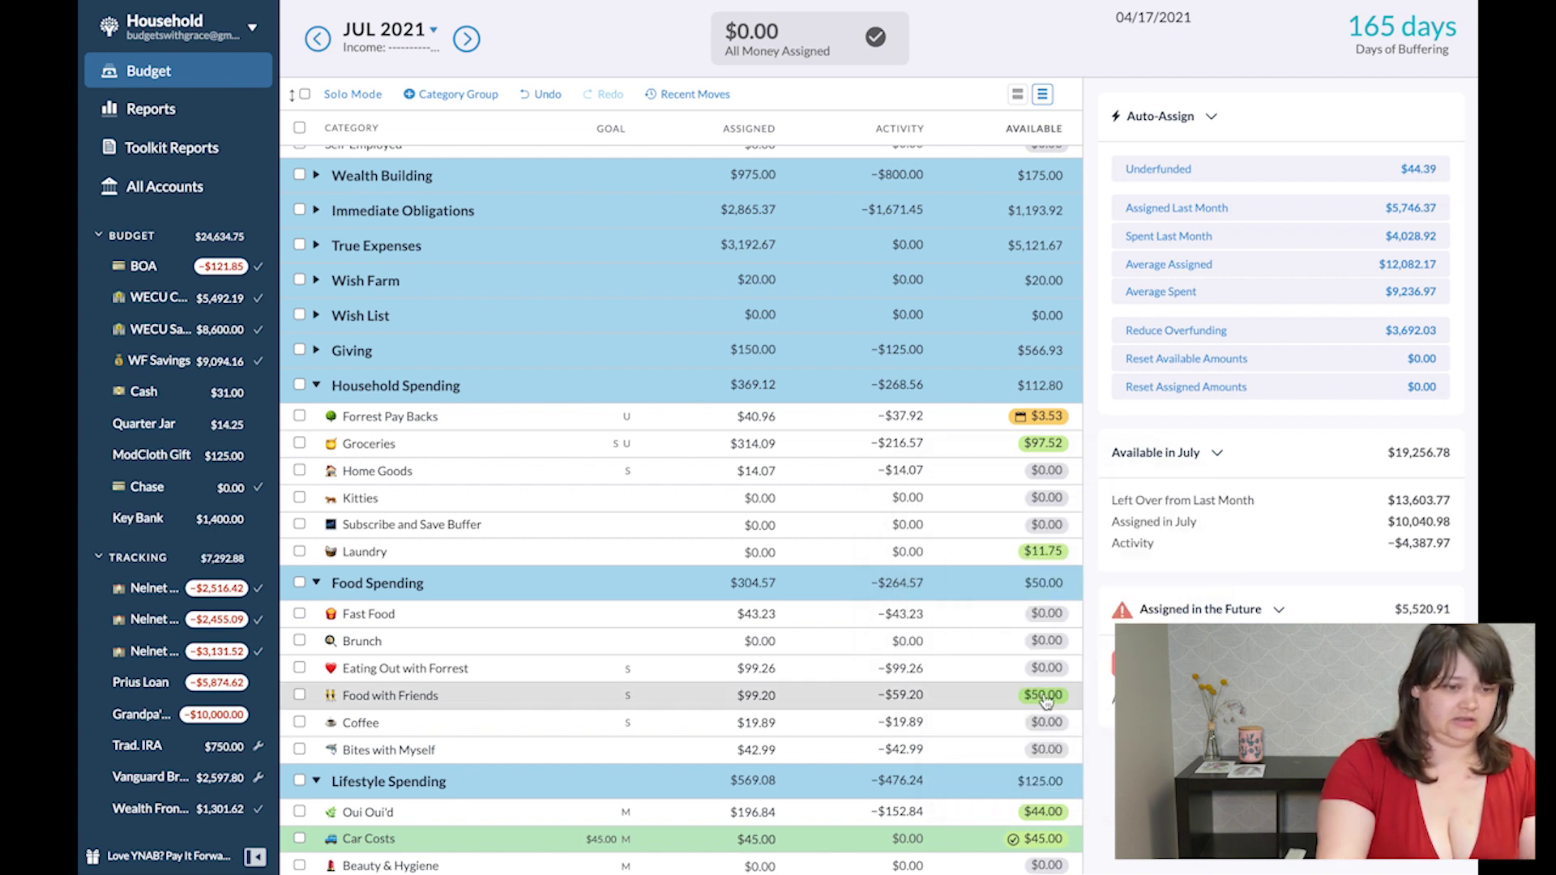
Move $21.09 from Groceries in Household Spending to Ready to Assign, and go on to August 2021.
{"action": "left_click", "coordinate": [1044, 444]}
{"action": "type", "text": "2"}
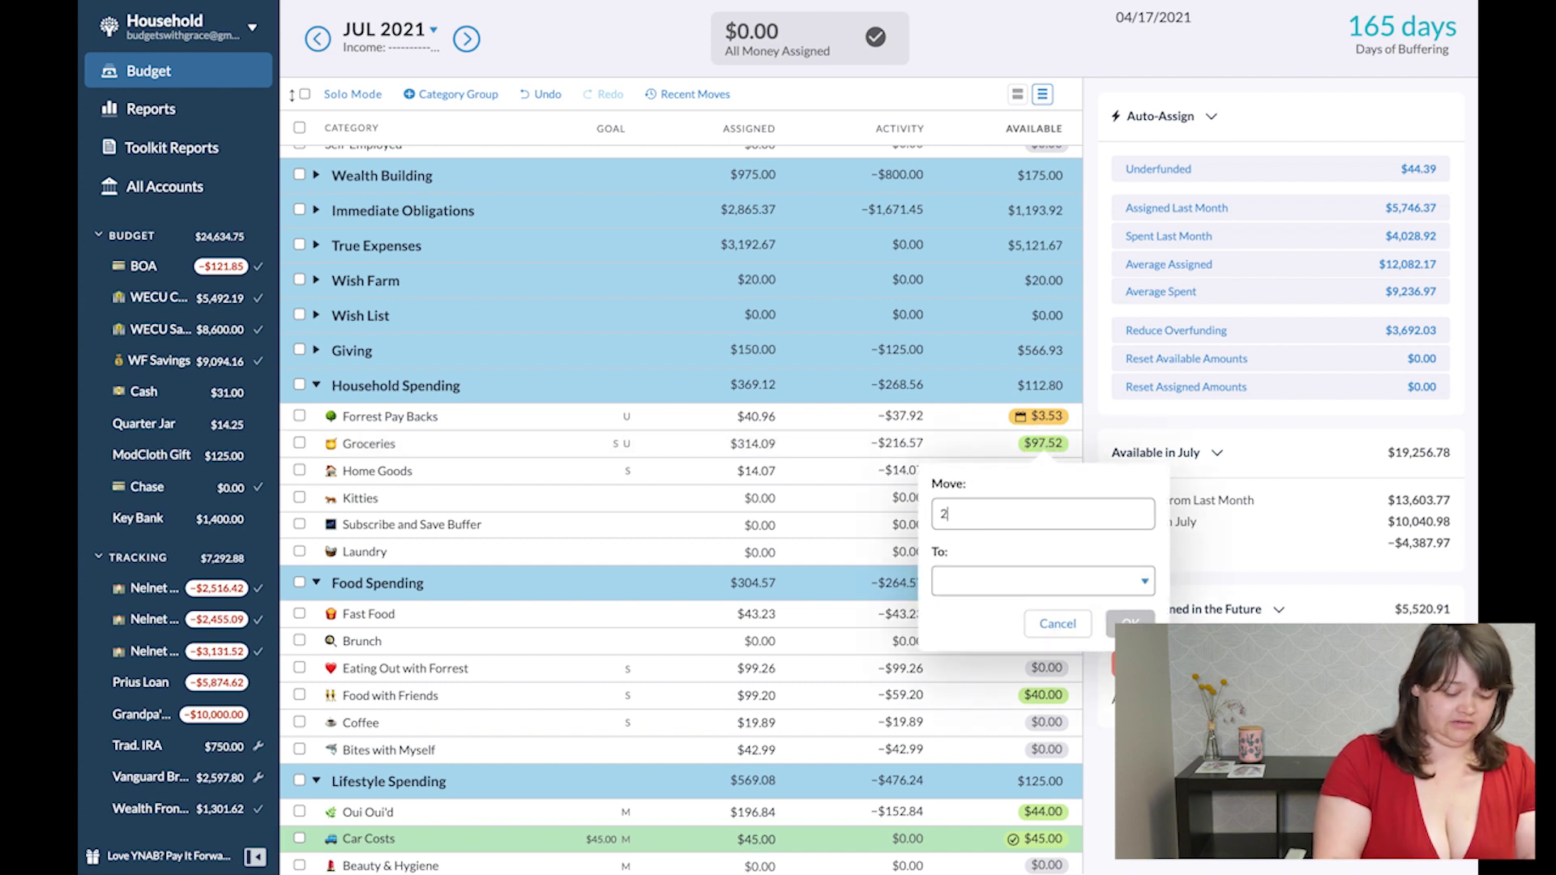
{"action": "type", "text": "1.098"}
{"action": "key", "text": "Tab"}
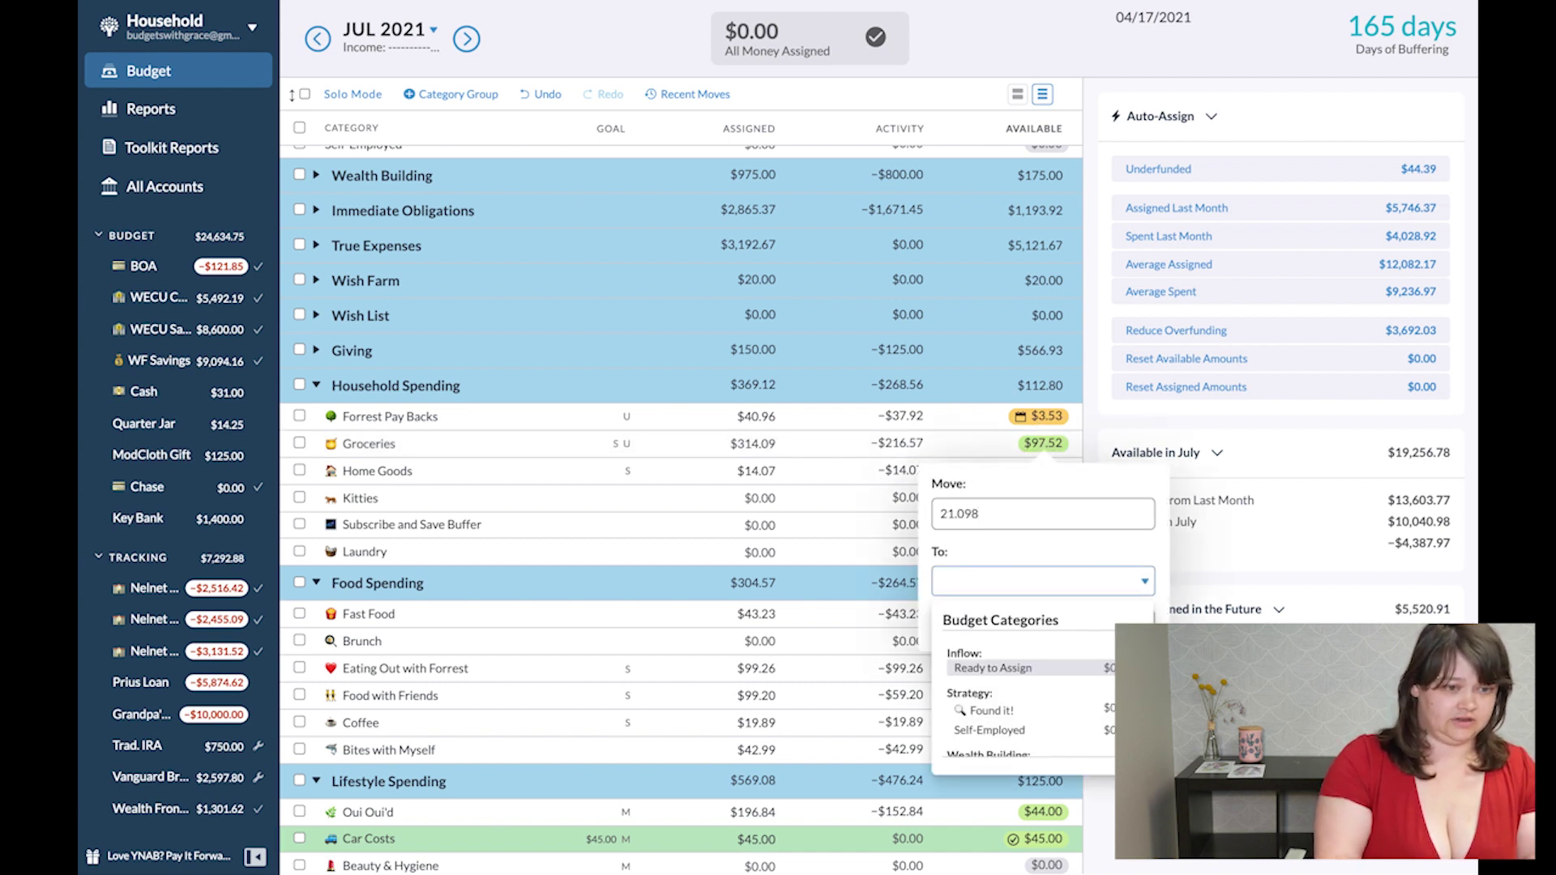
{"action": "left_click", "coordinate": [980, 513]}
{"action": "key", "text": "Tab"}
{"action": "type", "text": "inf"}
{"action": "key", "text": "Return"}
{"action": "key", "text": "Return"}
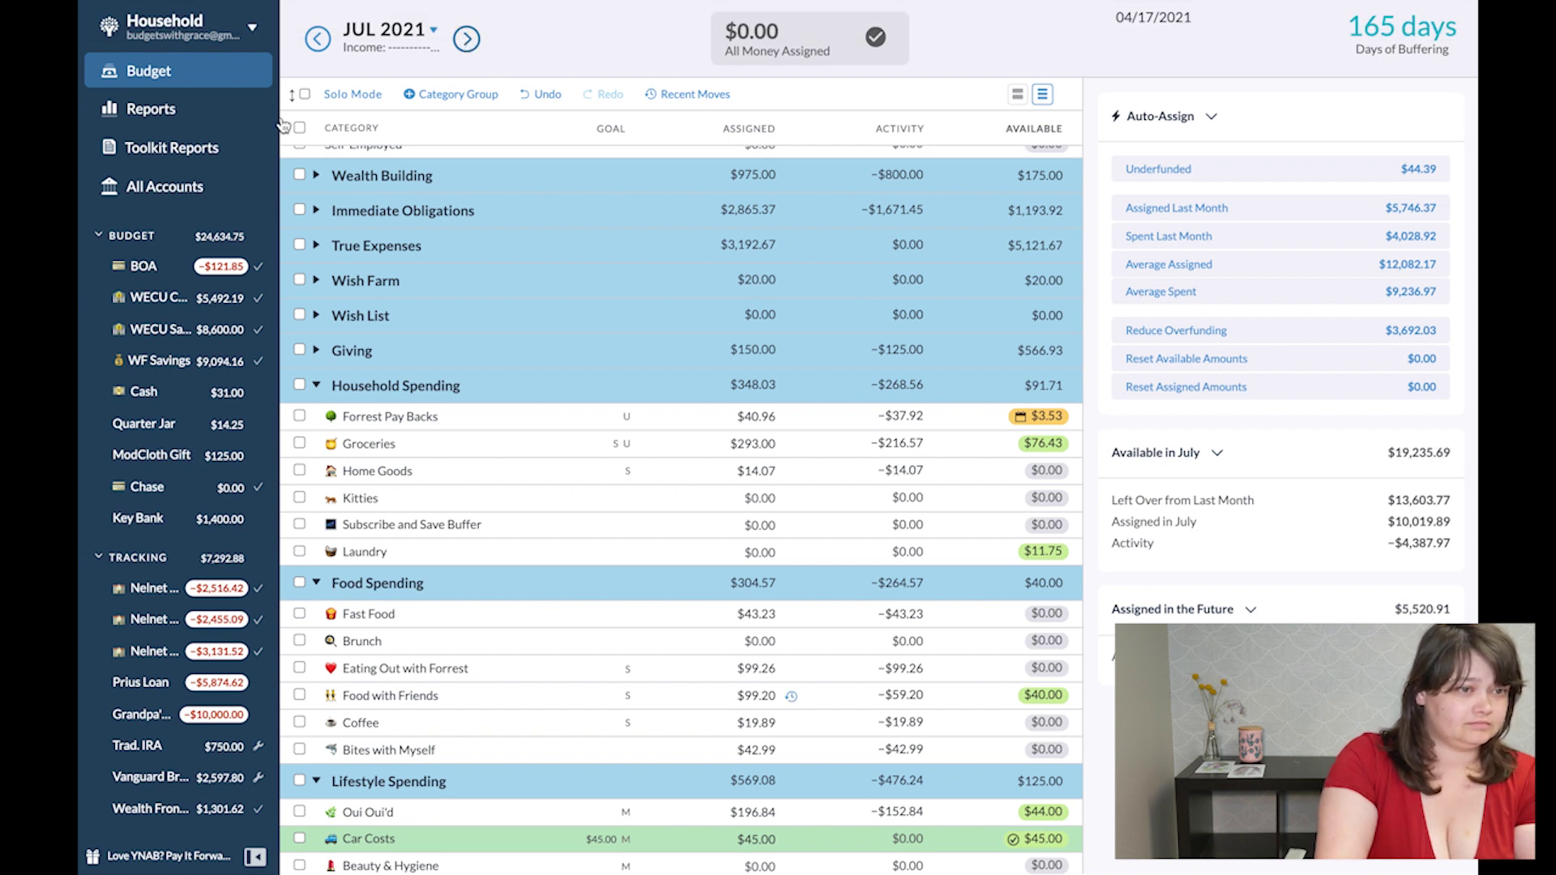
{"action": "left_click", "coordinate": [465, 38]}
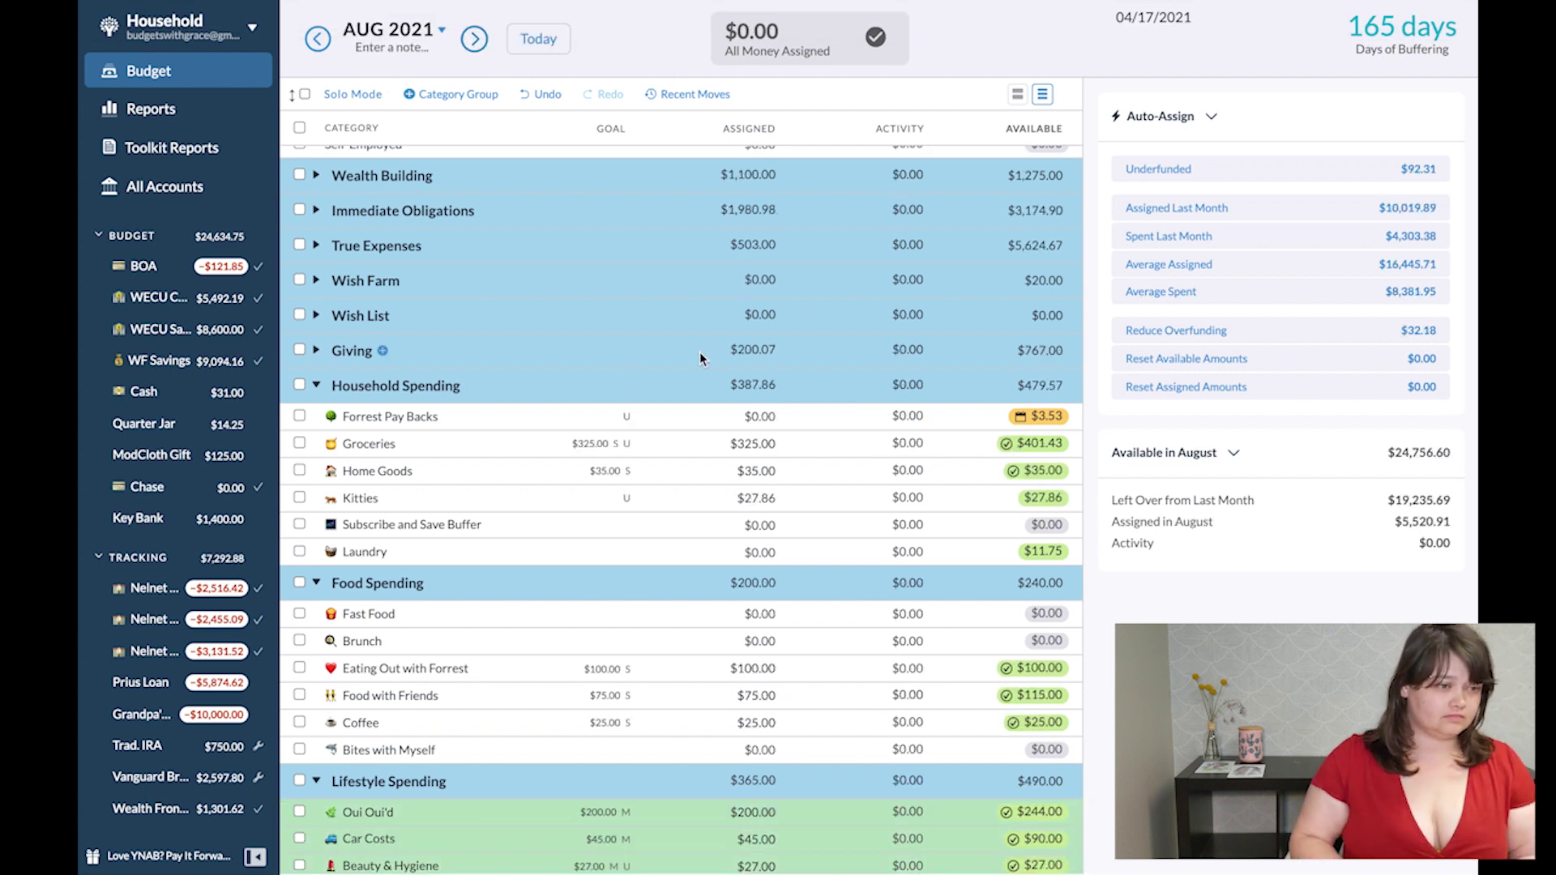
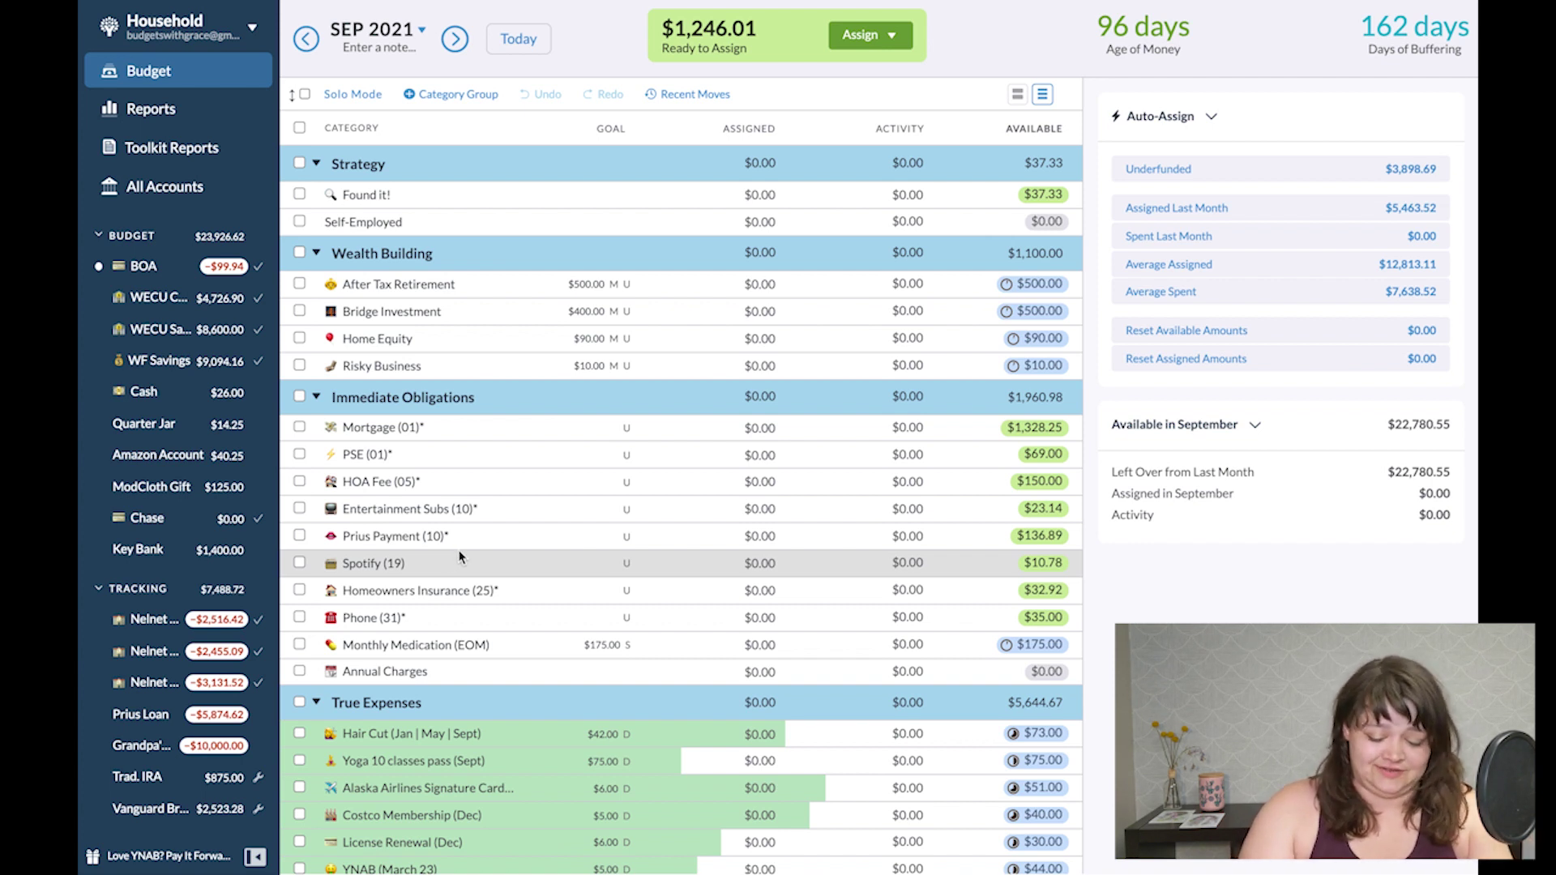
Return to July 2021 and add $80 to the assigned amount of the Holo Taco category in Wish Farm.
{"action": "key", "text": "ctrl+plus"}
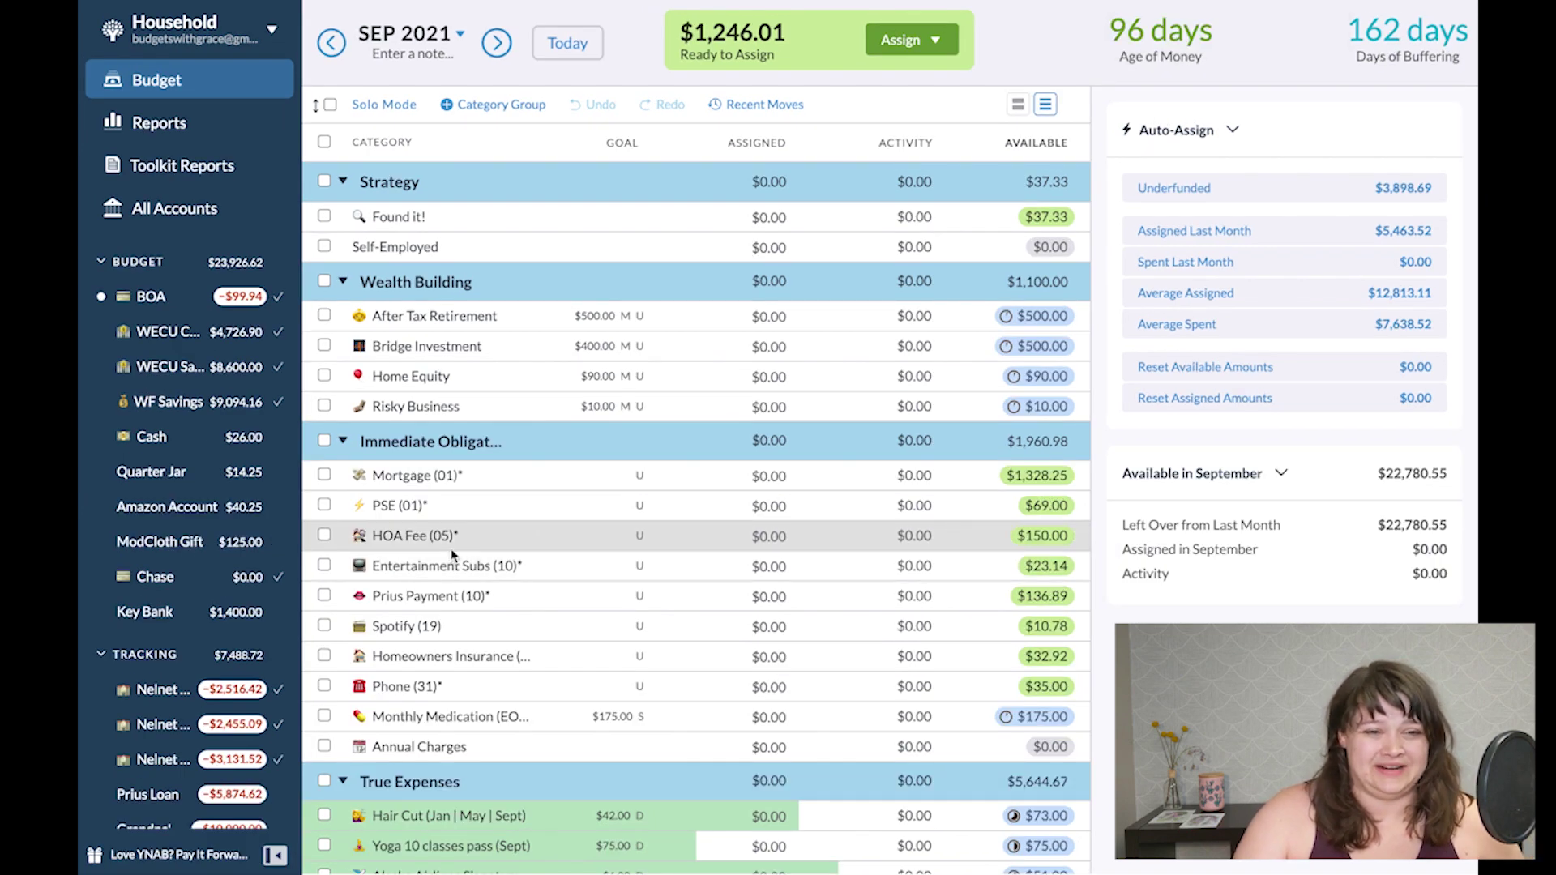
{"action": "scroll", "coordinate": [402, 482], "scroll_direction": "down", "scroll_amount": 2}
{"action": "scroll", "coordinate": [403, 482], "scroll_direction": "down", "scroll_amount": 6}
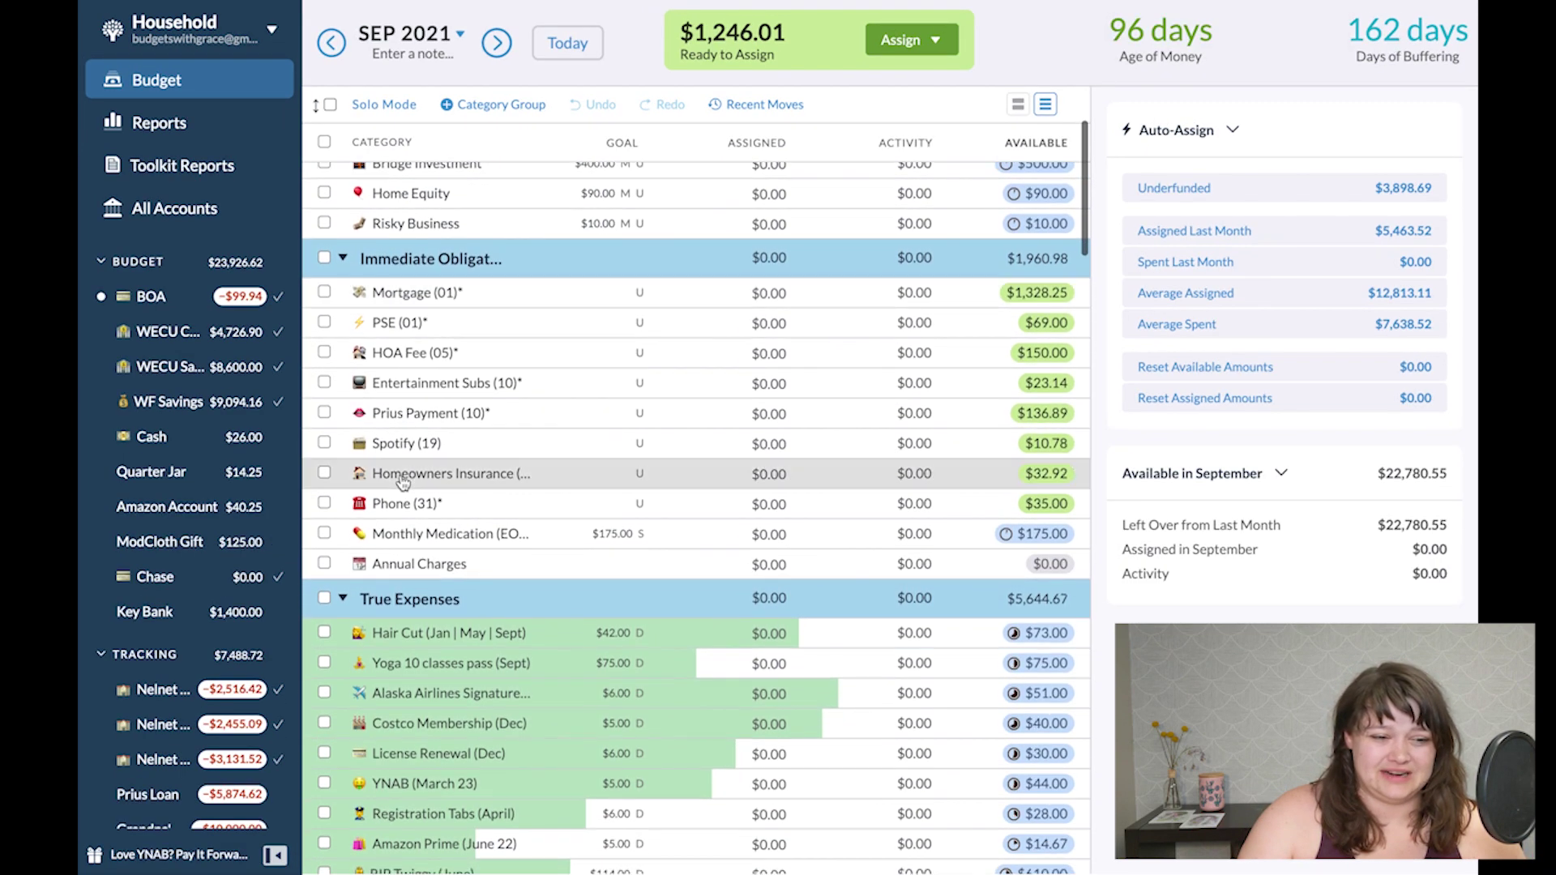
{"action": "scroll", "coordinate": [430, 516], "scroll_direction": "down", "scroll_amount": 6}
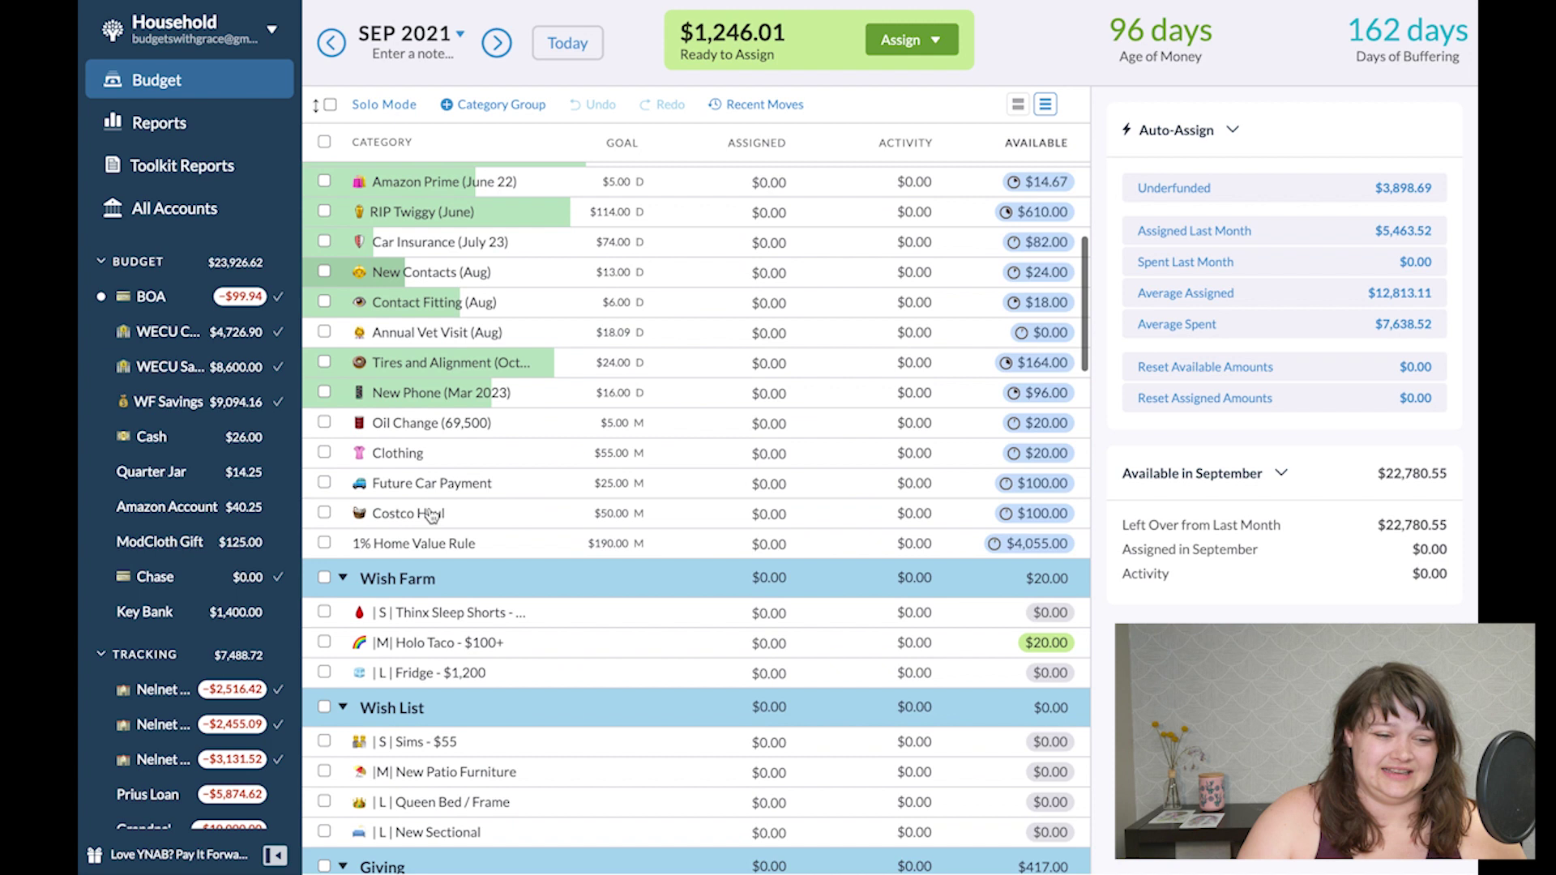
{"action": "left_click", "coordinate": [738, 510]}
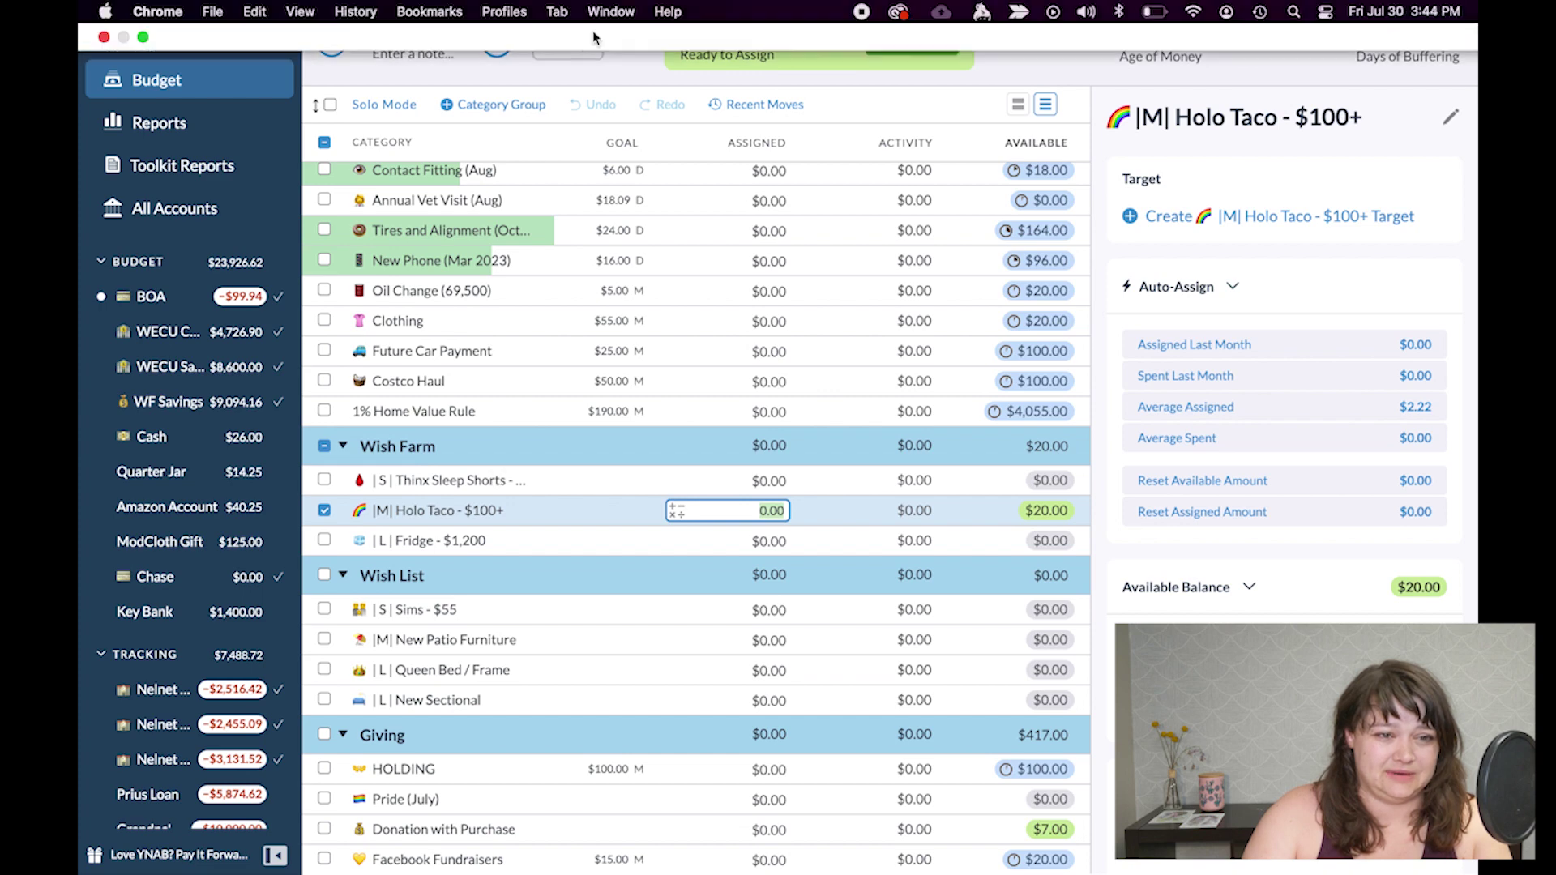
{"action": "left_click", "coordinate": [560, 45]}
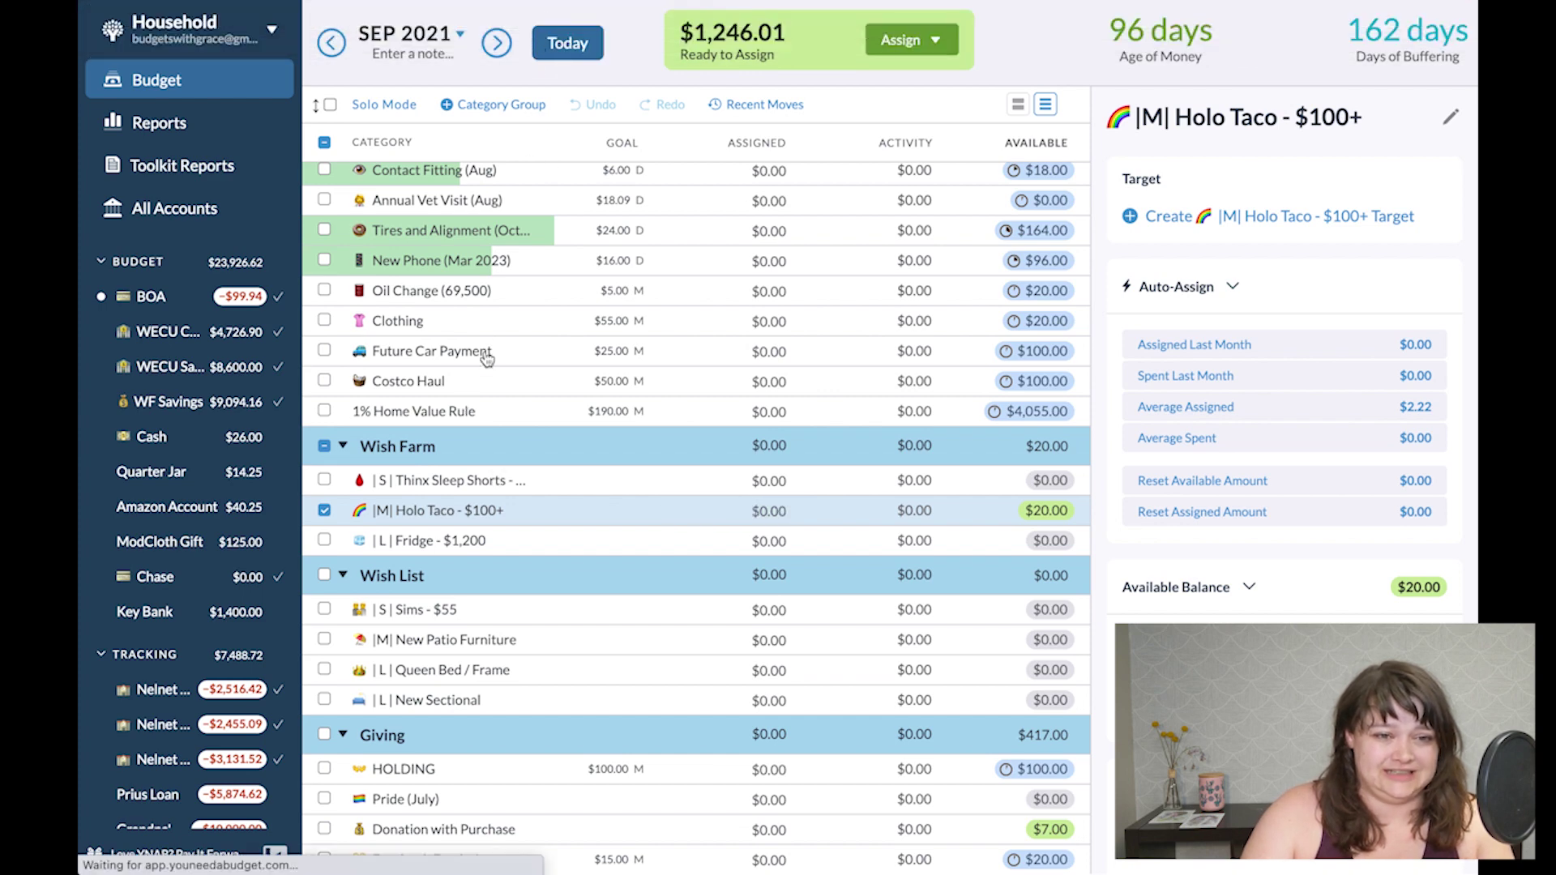
{"action": "left_click", "coordinate": [566, 43]}
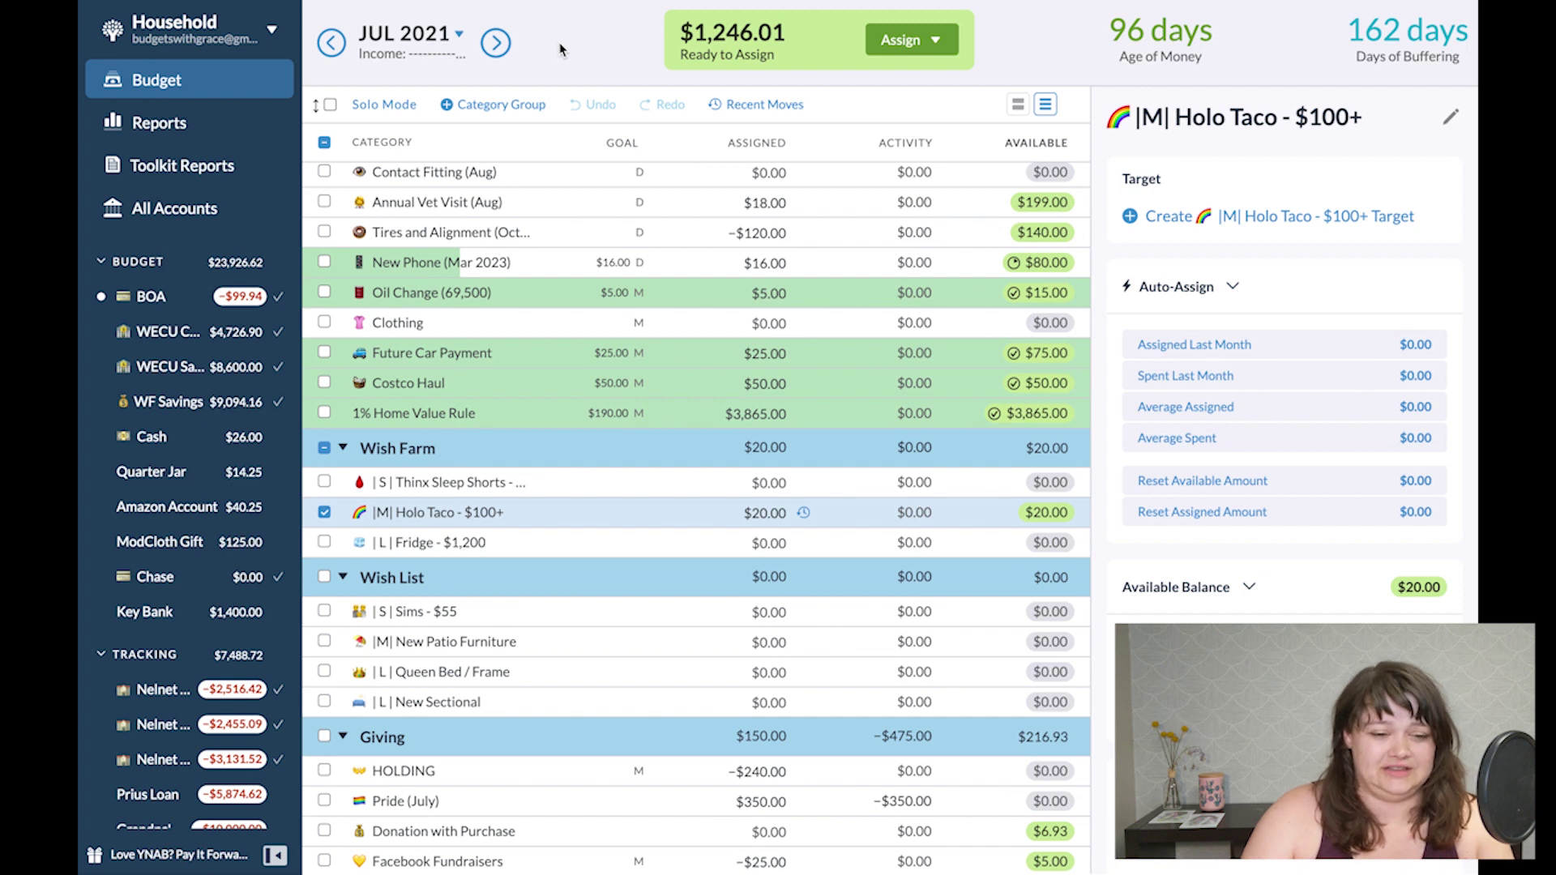
{"action": "left_click", "coordinate": [777, 507]}
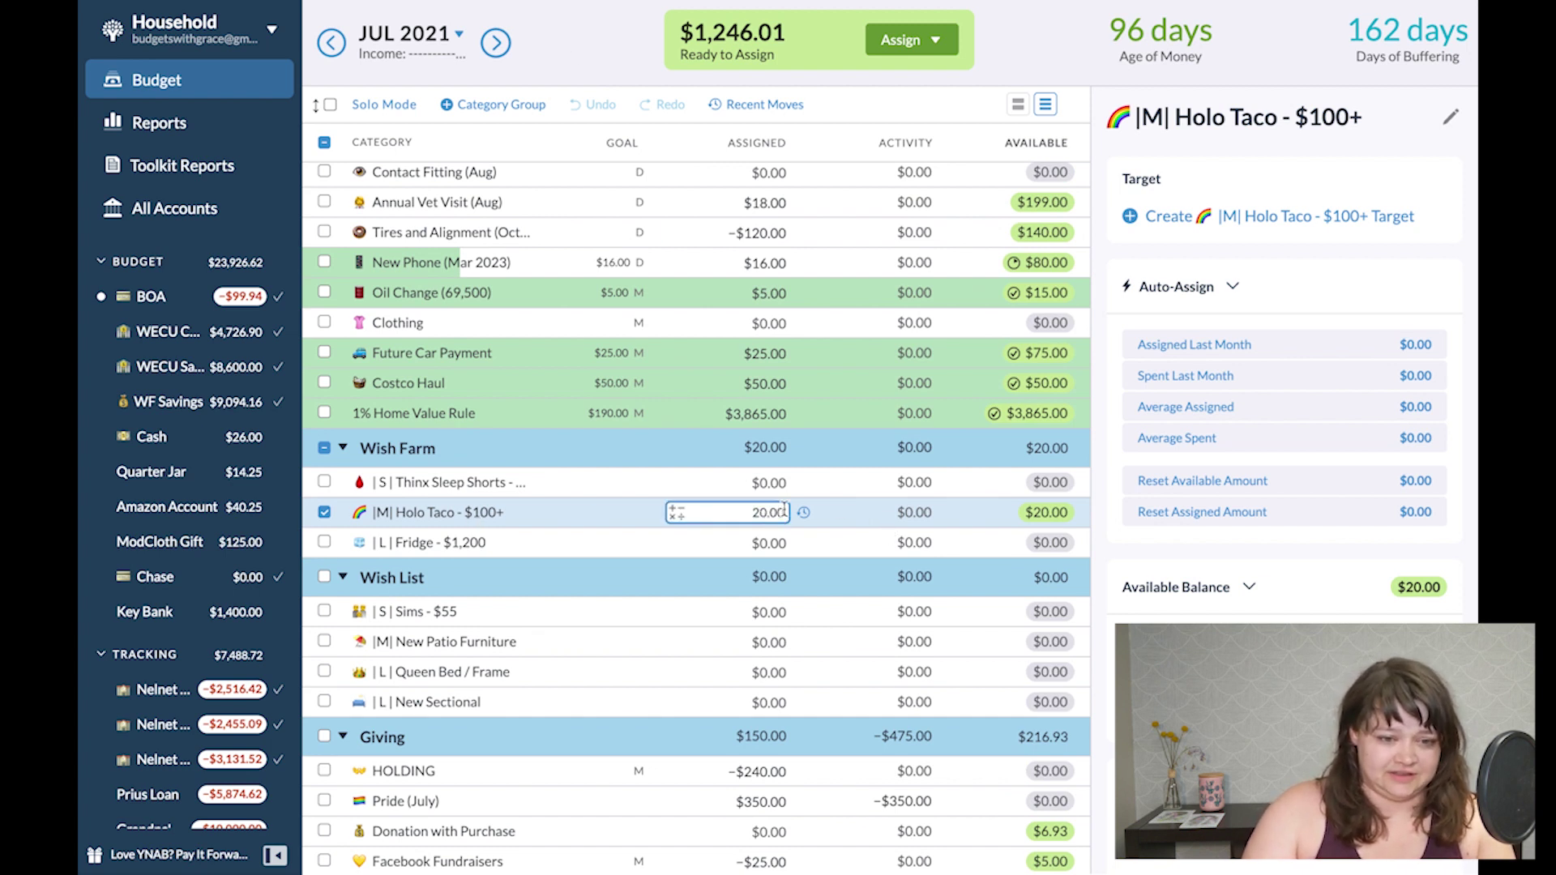
{"action": "type", "text": "+80"}
{"action": "key", "text": "Return"}
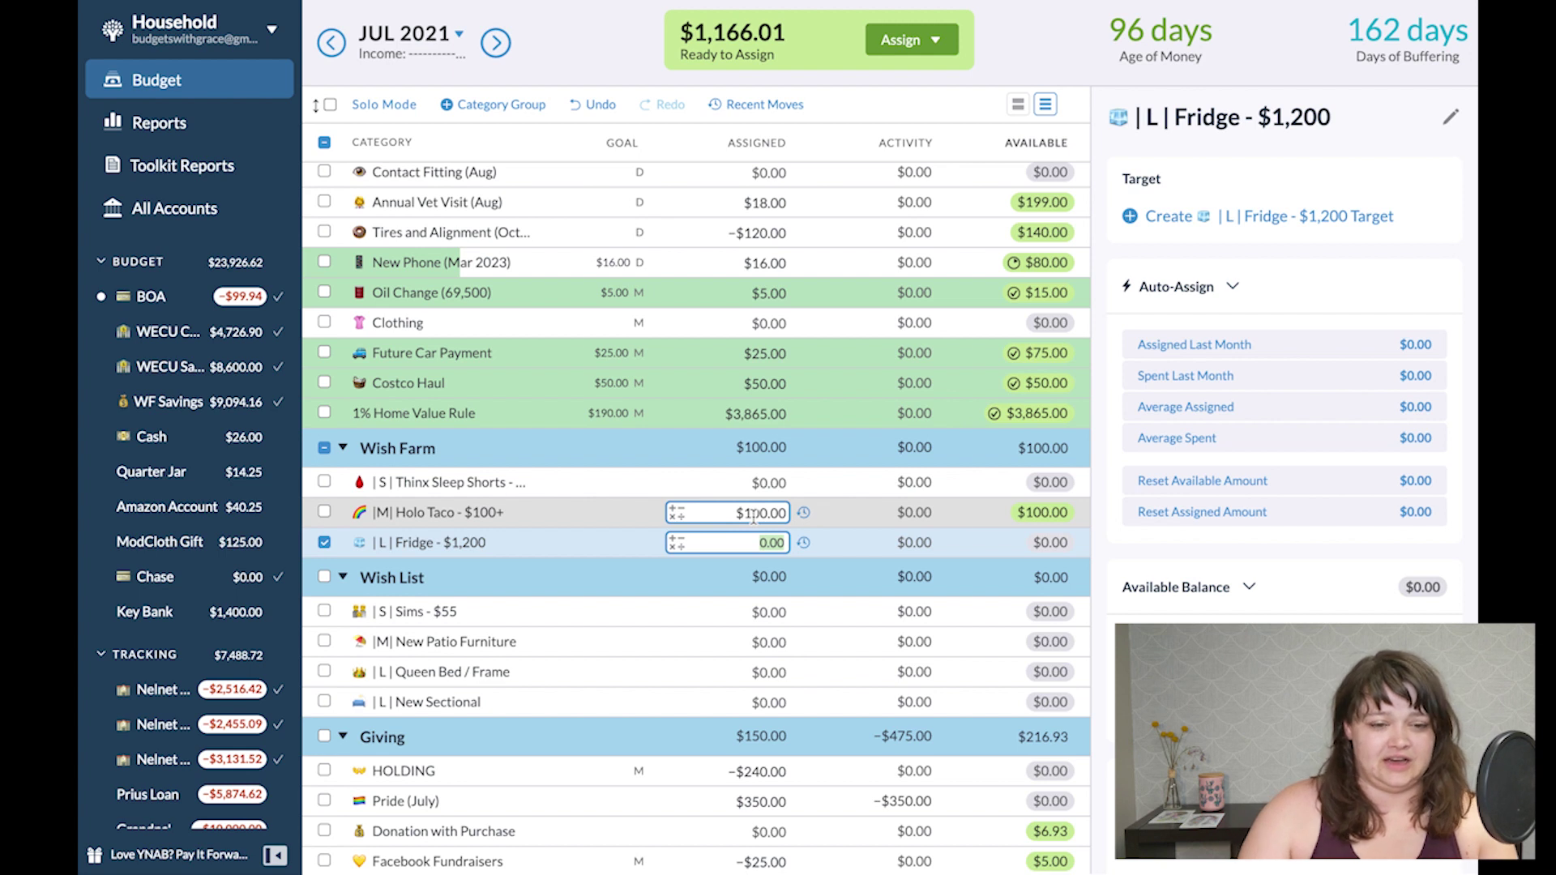
{"action": "left_click", "coordinate": [327, 554]}
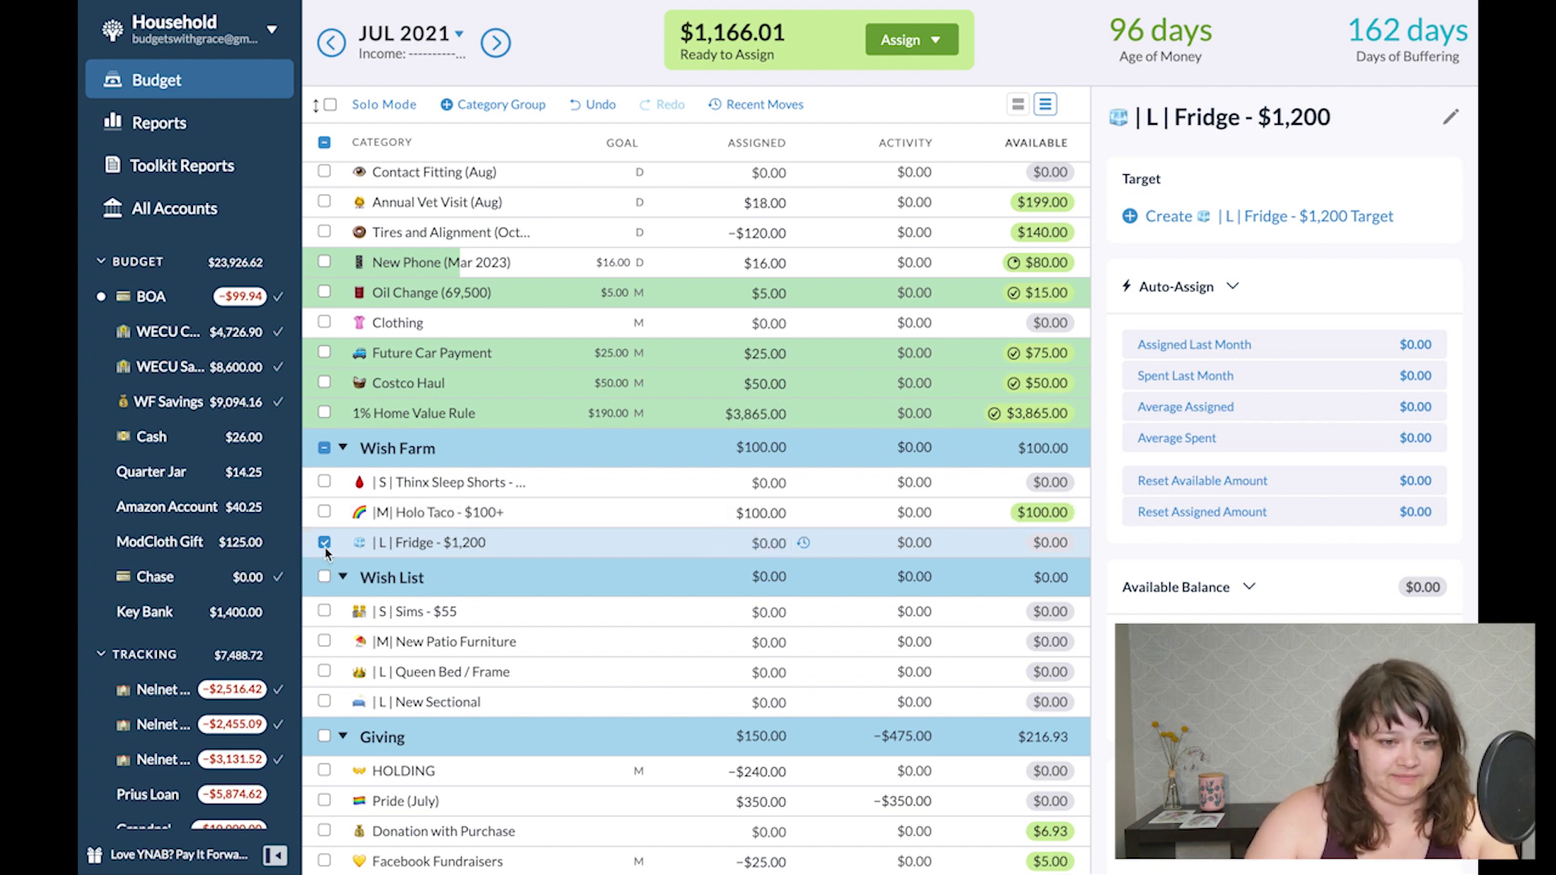
{"action": "left_click", "coordinate": [325, 545]}
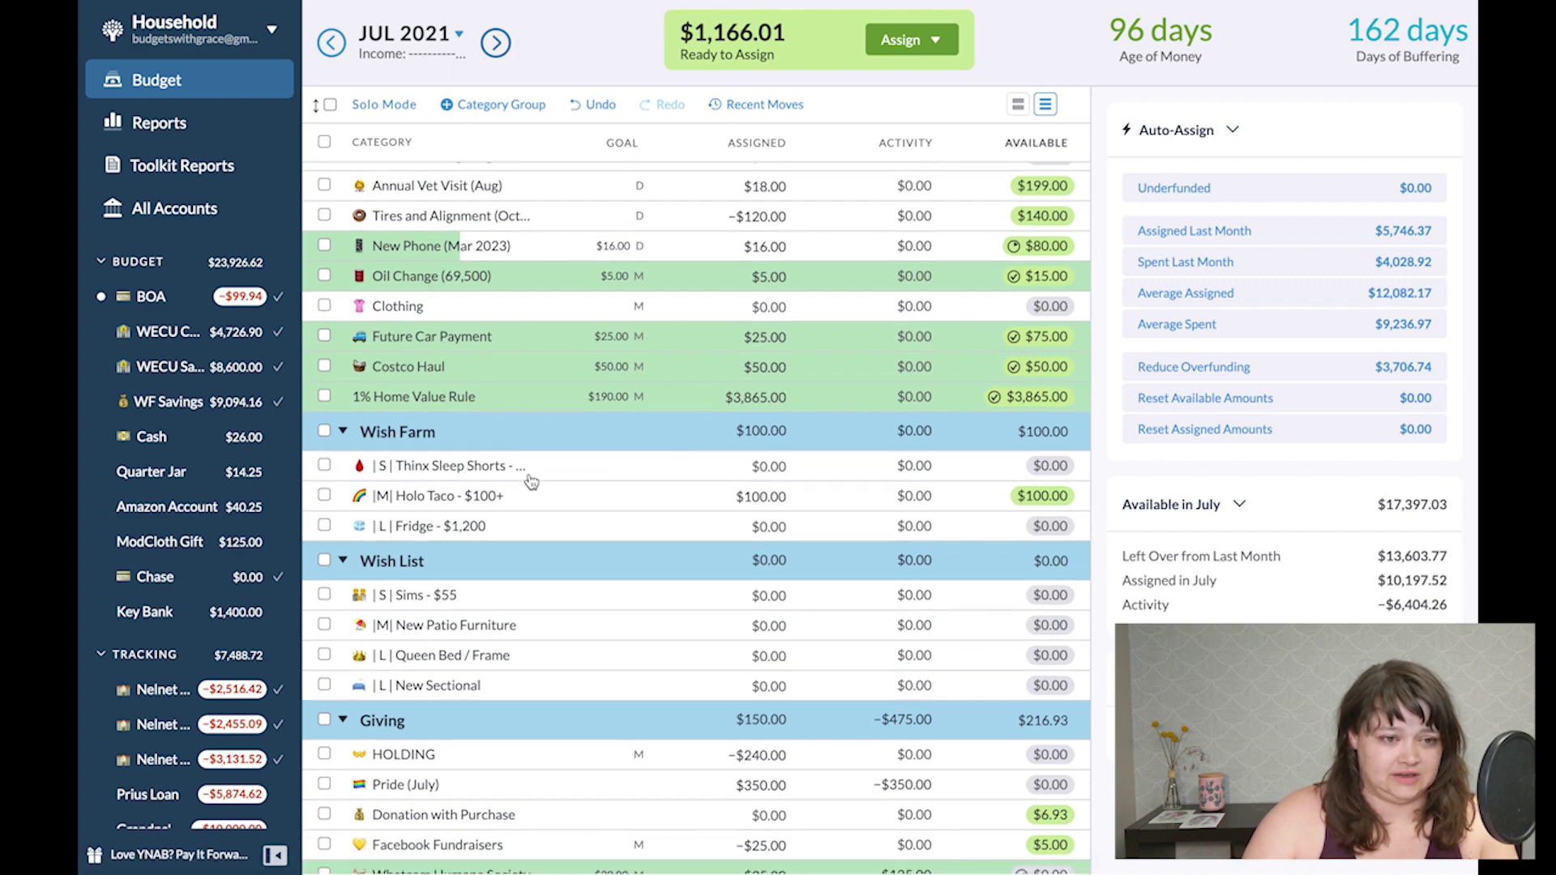
In August 2021, auto-assign the underfunded amount to Bridge Investment in Wealth Building, and return to July 2021.
{"action": "scroll", "coordinate": [521, 423], "scroll_direction": "up", "scroll_amount": 8}
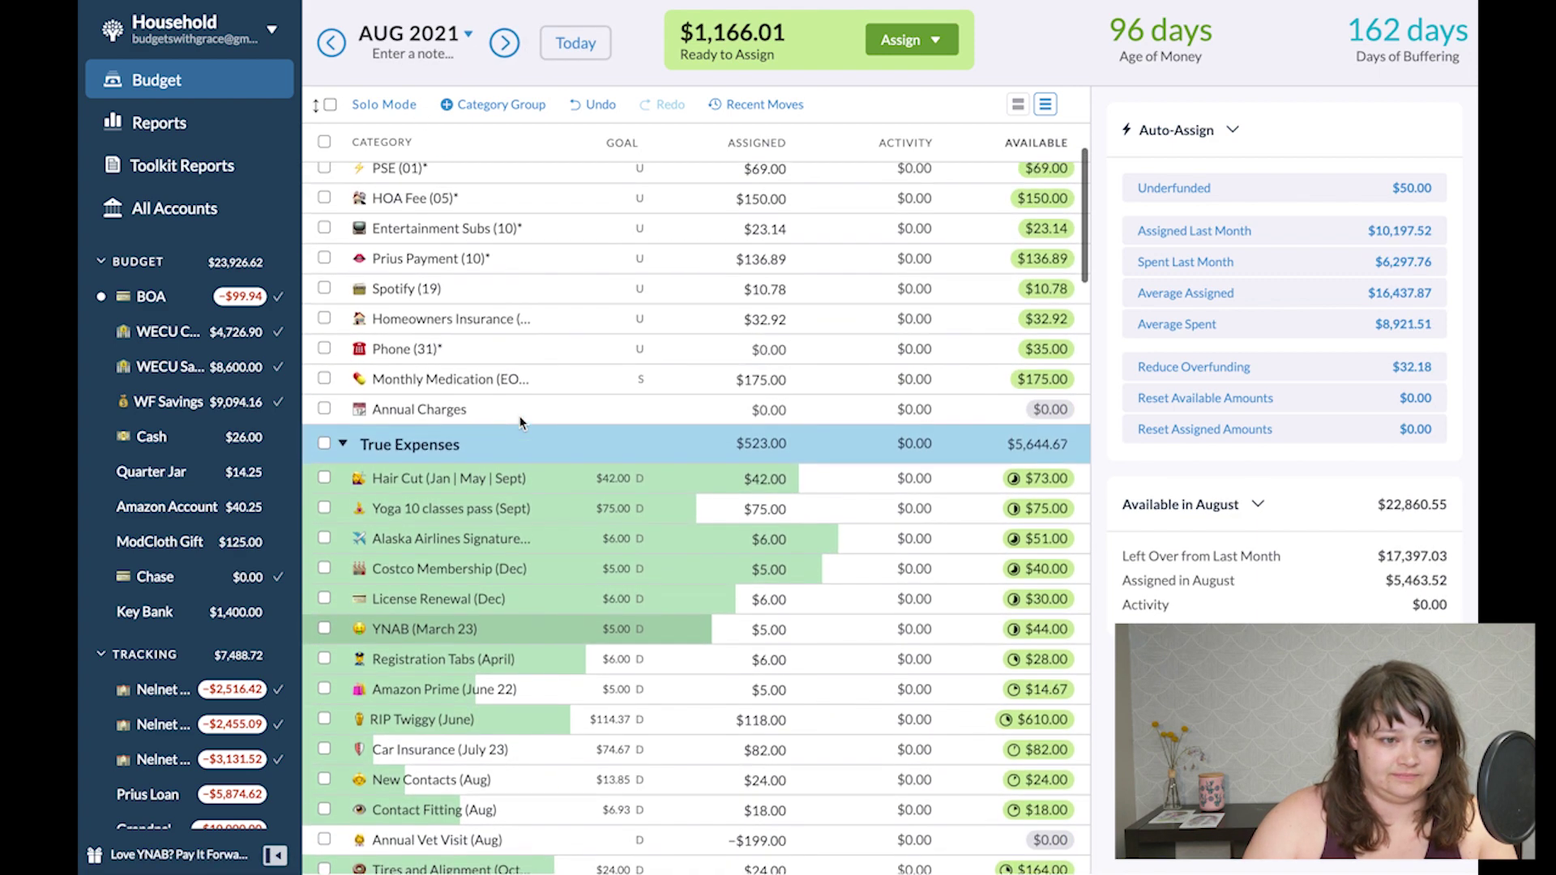
{"action": "scroll", "coordinate": [521, 423], "scroll_direction": "up", "scroll_amount": 3}
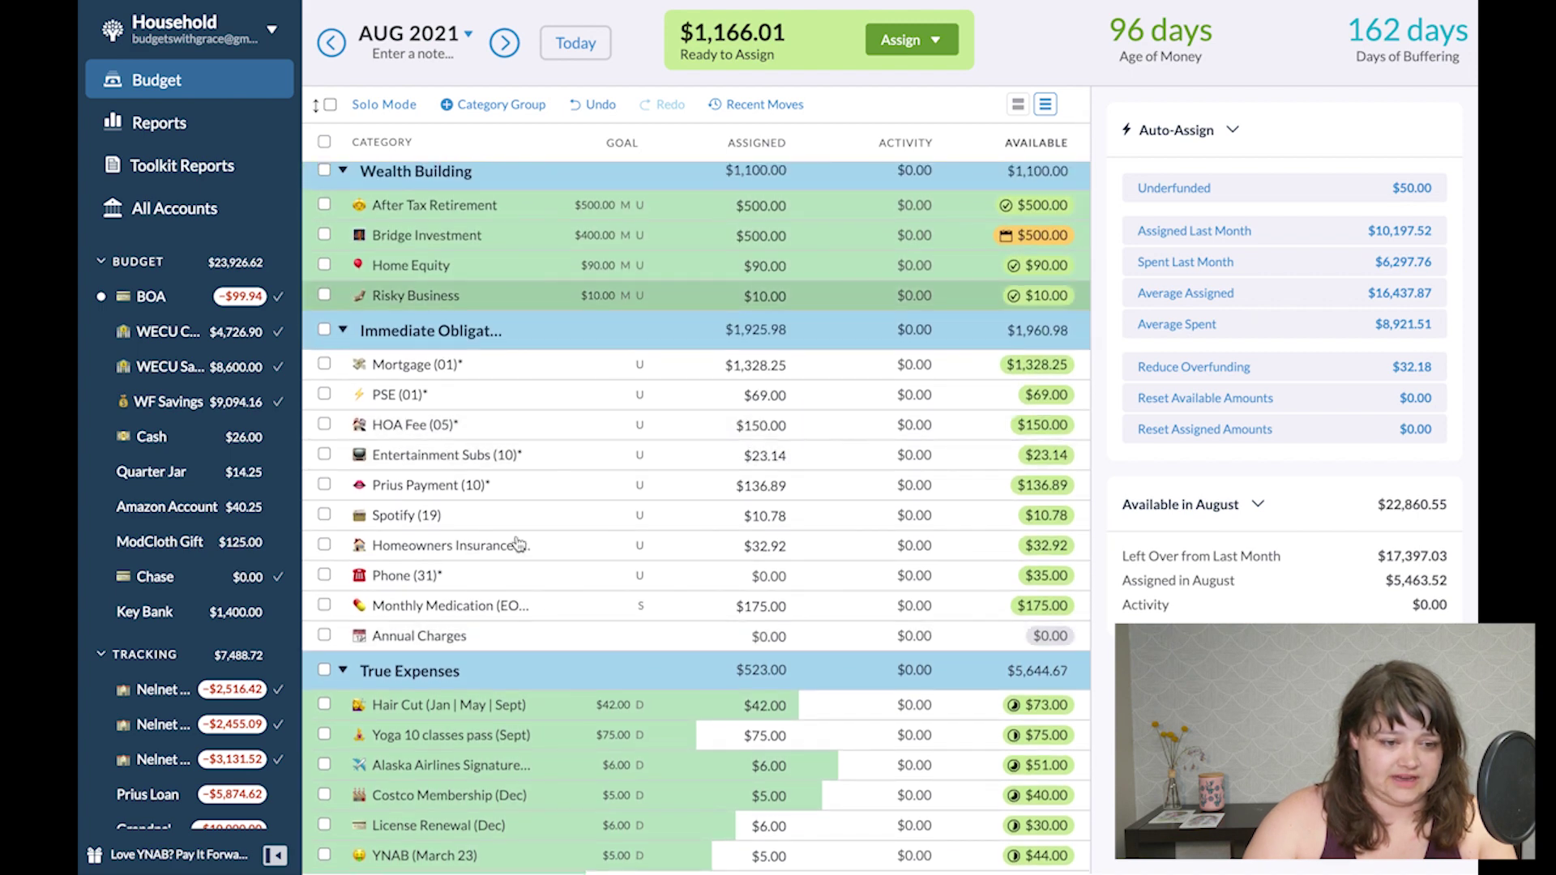
{"action": "scroll", "coordinate": [571, 592], "scroll_direction": "down", "scroll_amount": 2}
{"action": "scroll", "coordinate": [570, 592], "scroll_direction": "up", "scroll_amount": 3}
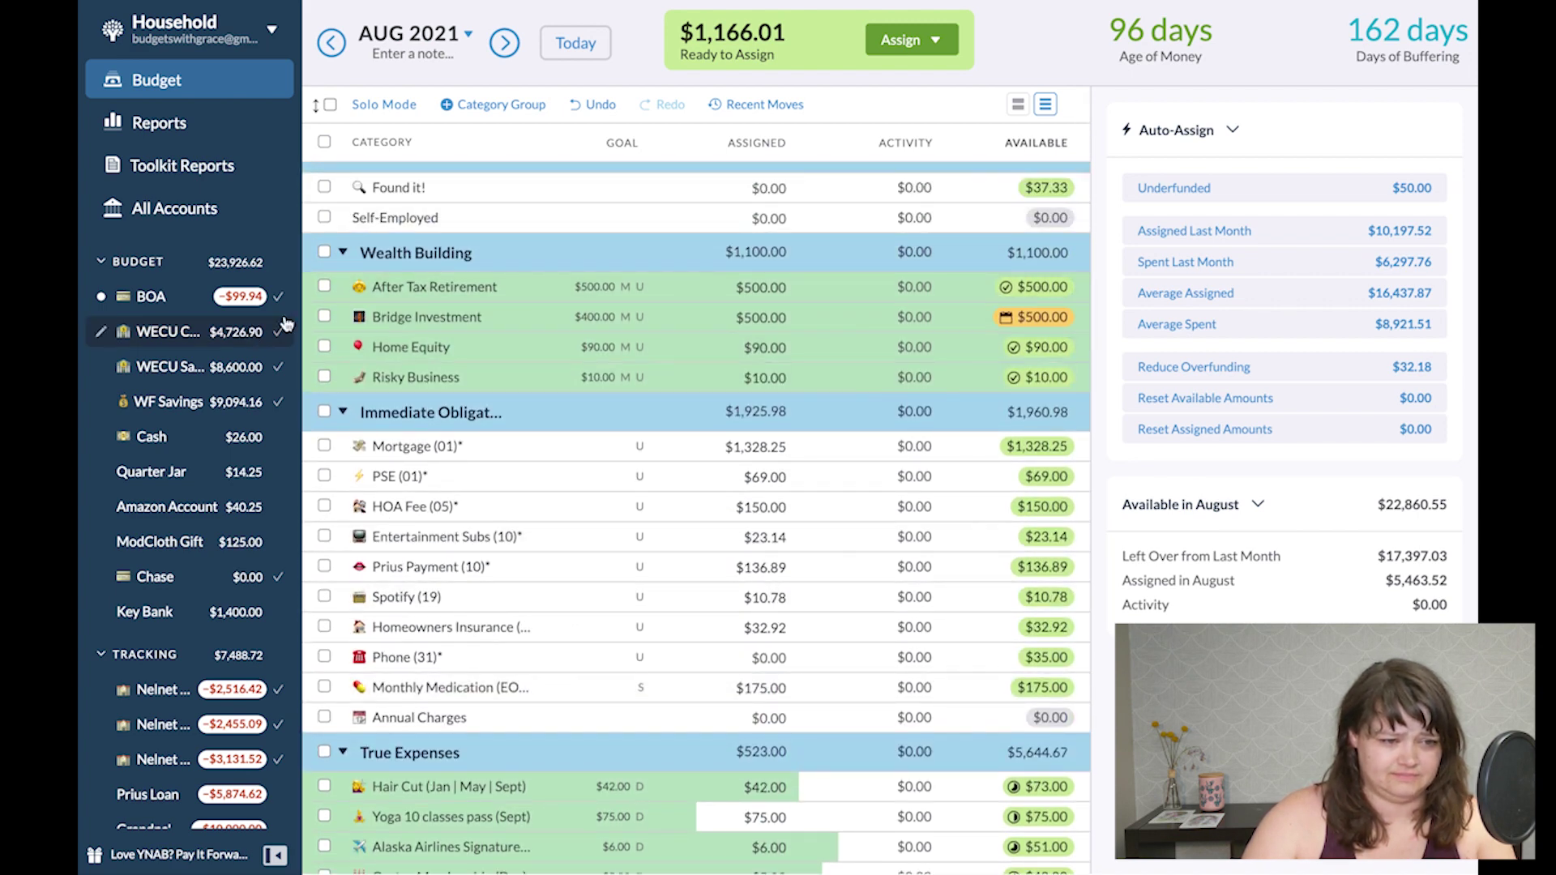
{"action": "left_click", "coordinate": [329, 314]}
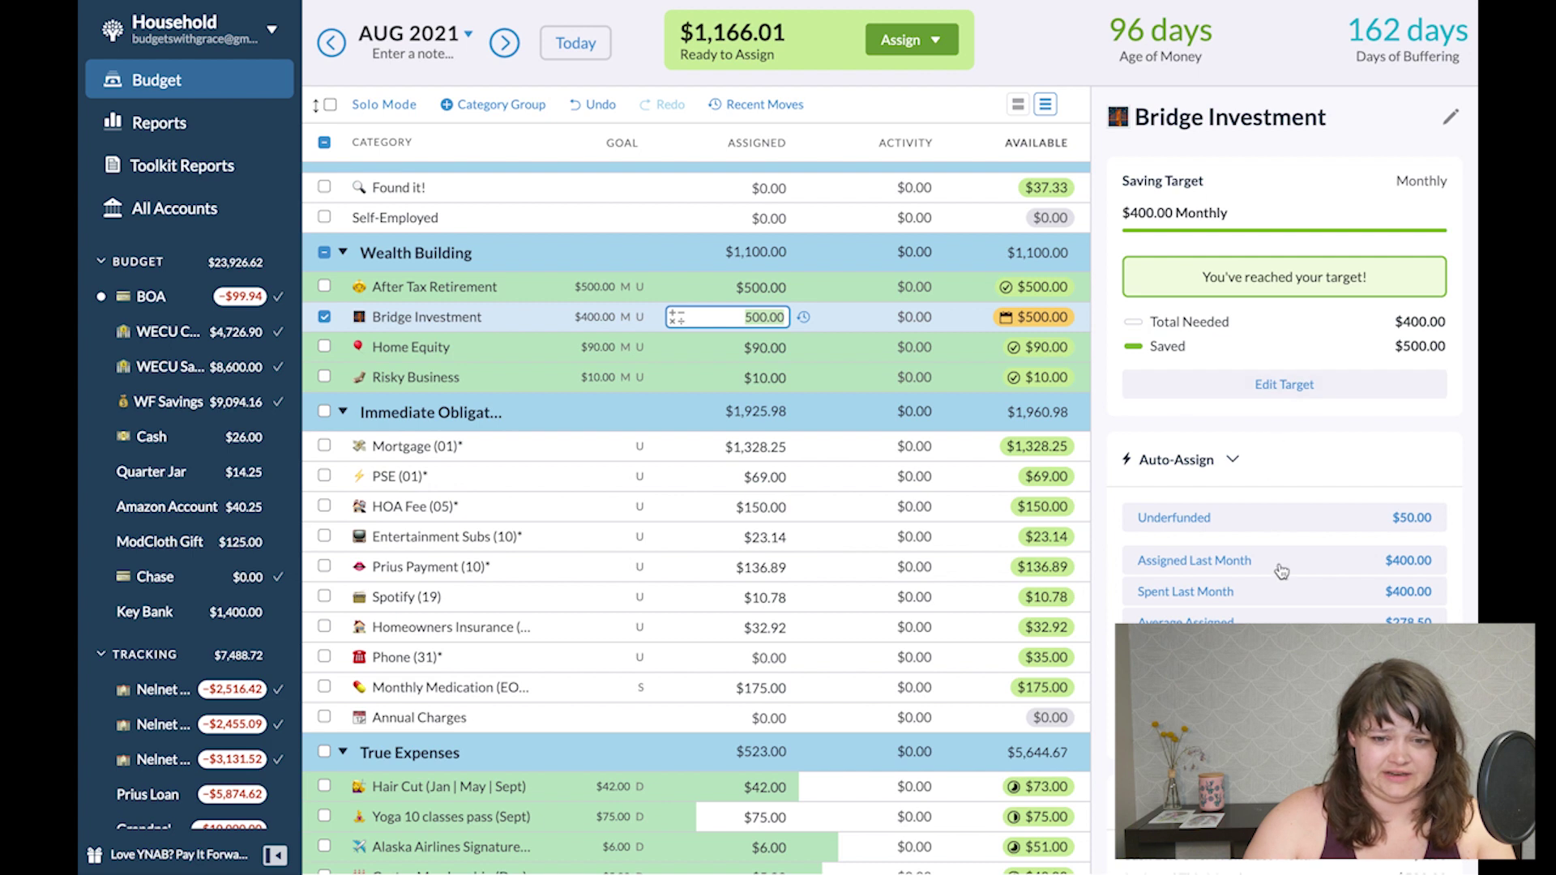
{"action": "left_click", "coordinate": [1285, 518]}
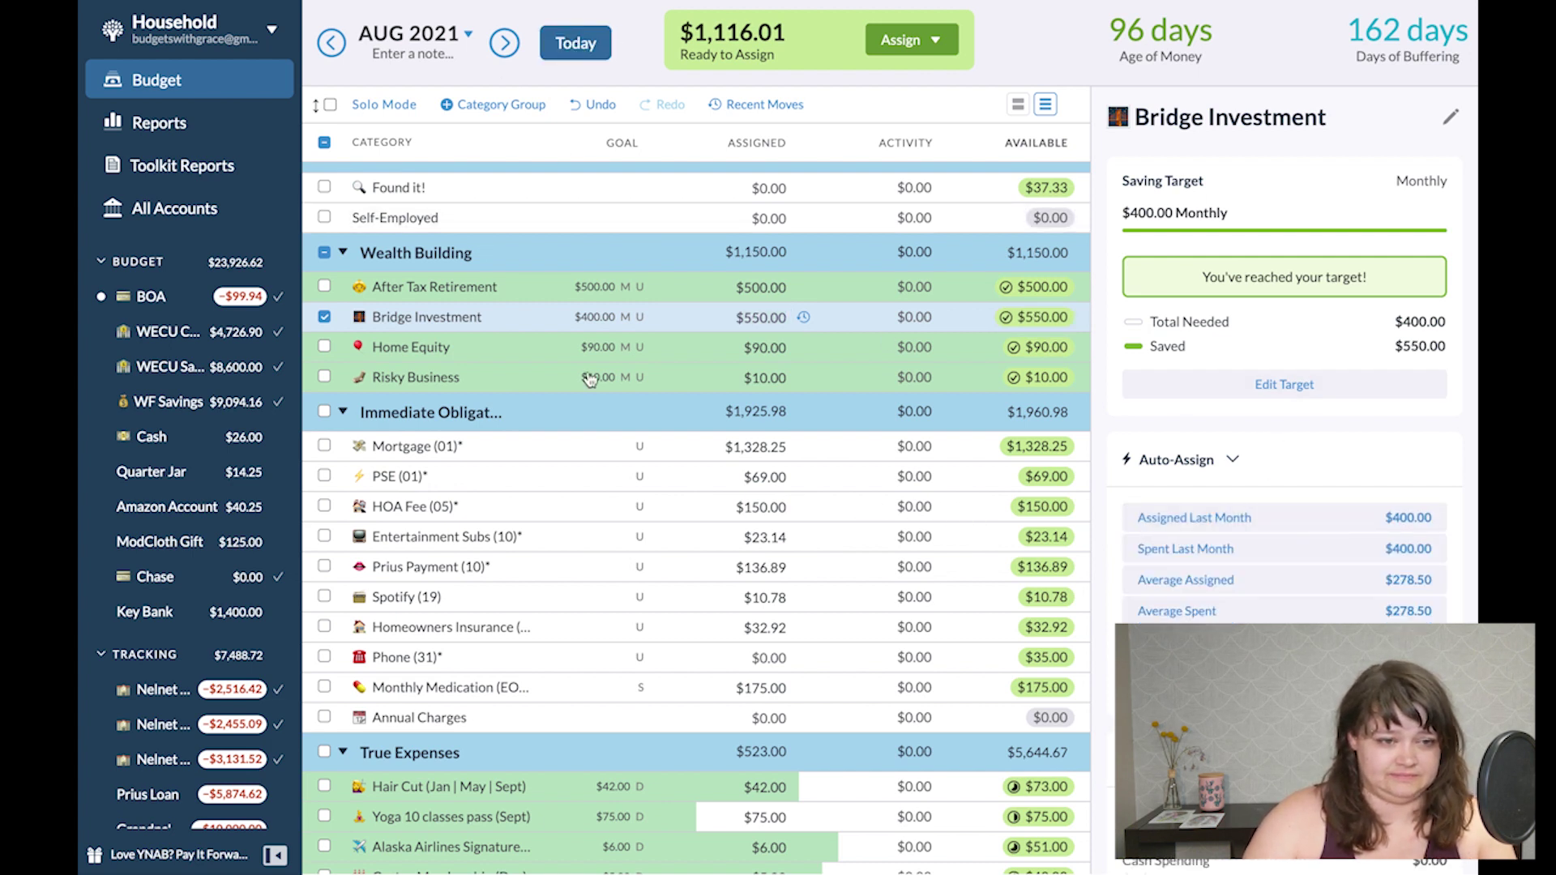
{"action": "key", "text": "Left"}
{"action": "left_click", "coordinate": [325, 318]}
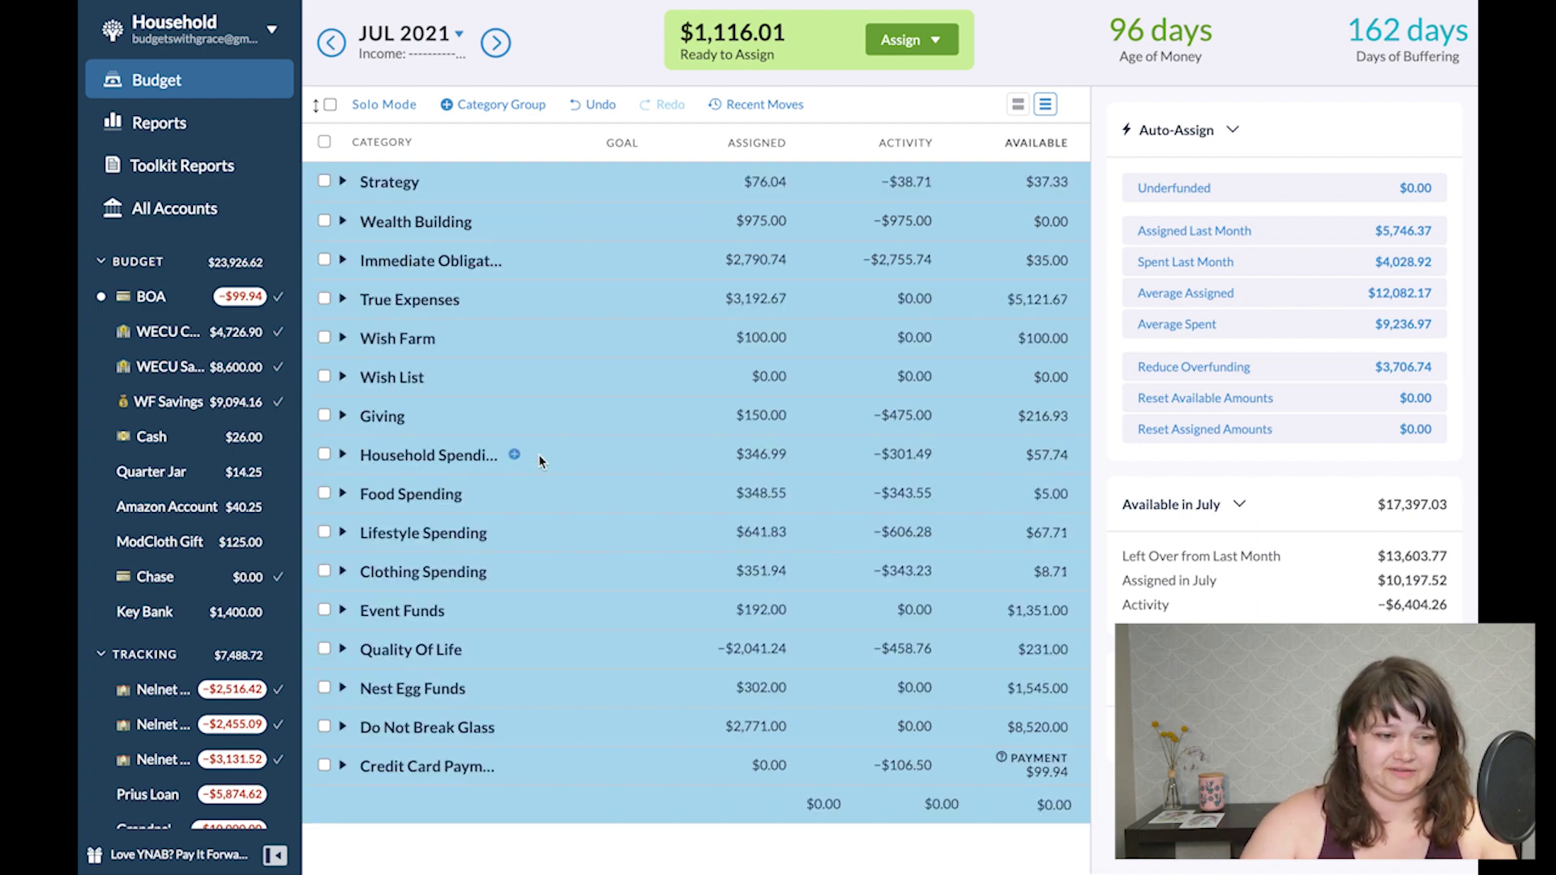
Review the July 2021 categories in Event Funds, Quality Of Life and Nest Egg Funds for places to put the unassigned money.
{"action": "left_click", "coordinate": [343, 613]}
{"action": "left_click", "coordinate": [343, 613]}
{"action": "left_click", "coordinate": [342, 649]}
{"action": "left_click", "coordinate": [343, 649]}
{"action": "left_click", "coordinate": [343, 688]}
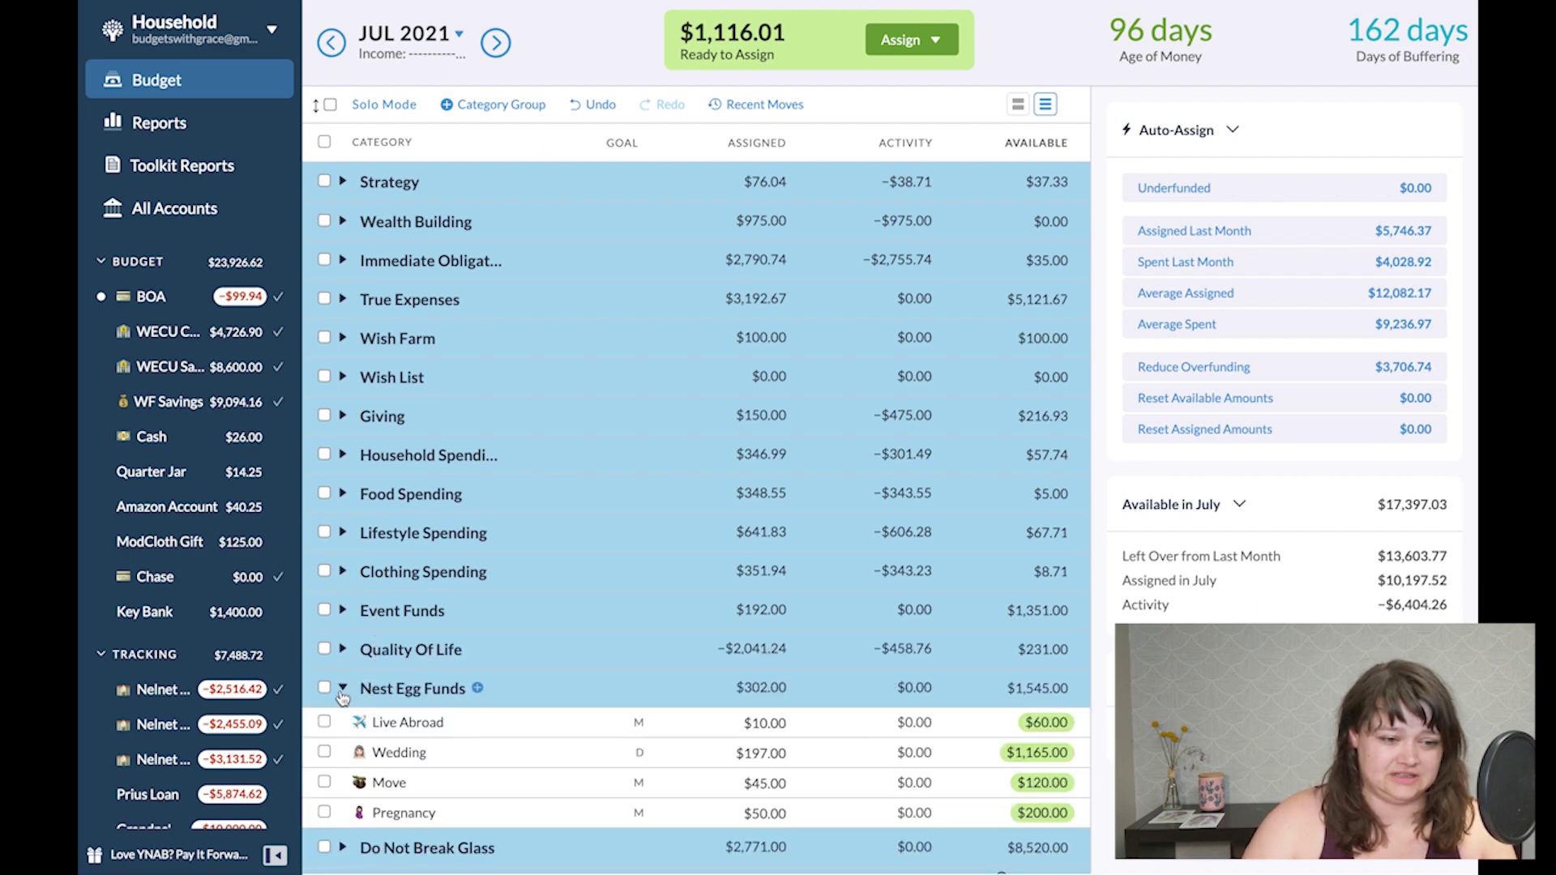
{"action": "scroll", "coordinate": [348, 689], "scroll_direction": "down", "scroll_amount": 1}
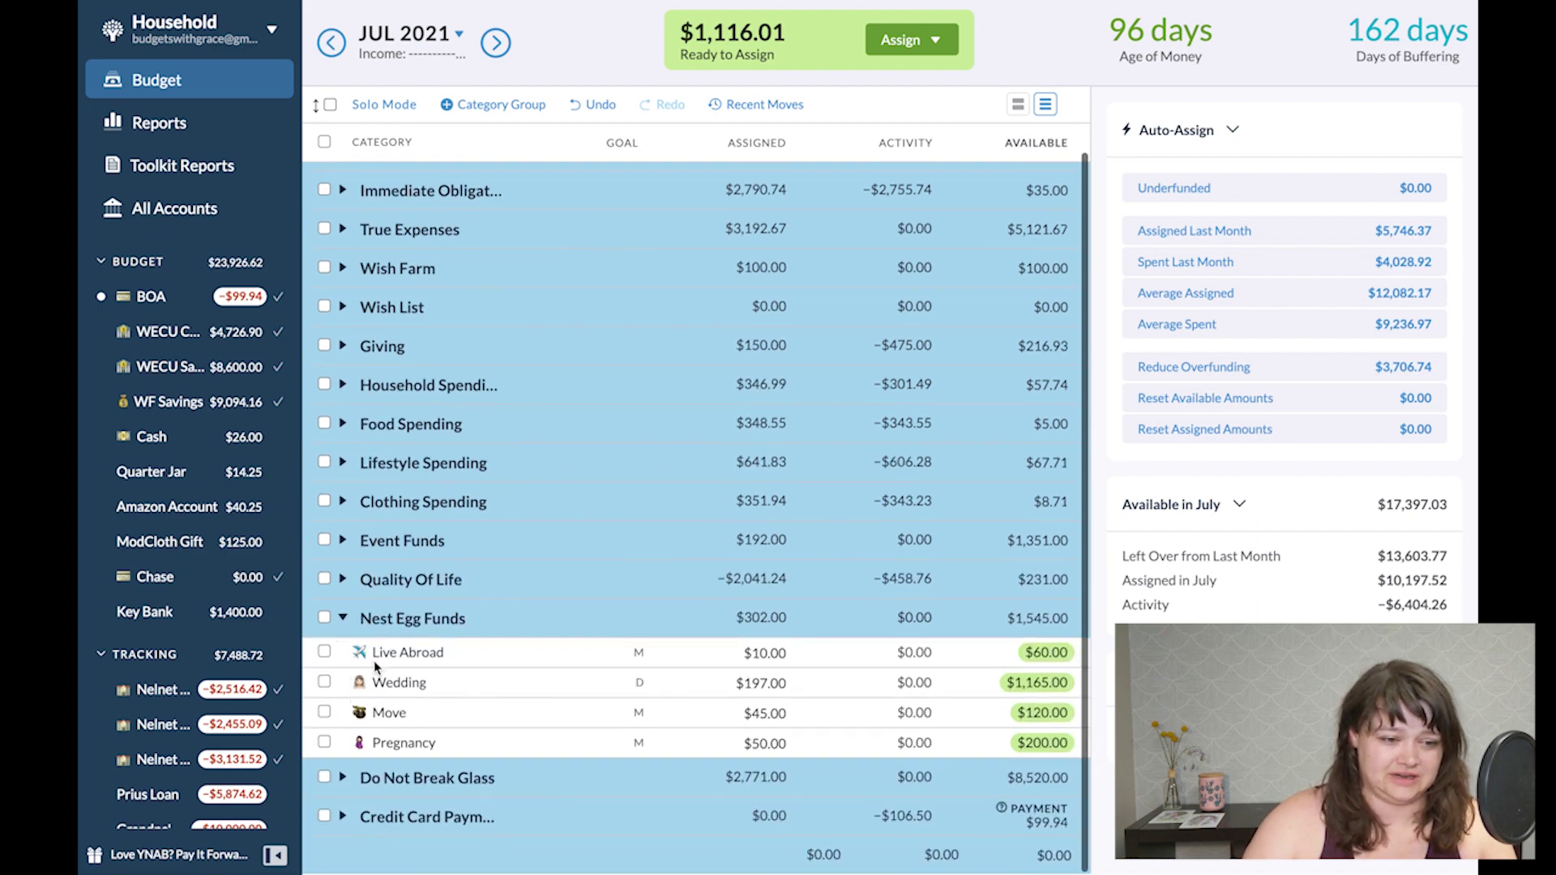
{"action": "left_click", "coordinate": [733, 54]}
{"action": "left_click", "coordinate": [735, 54]}
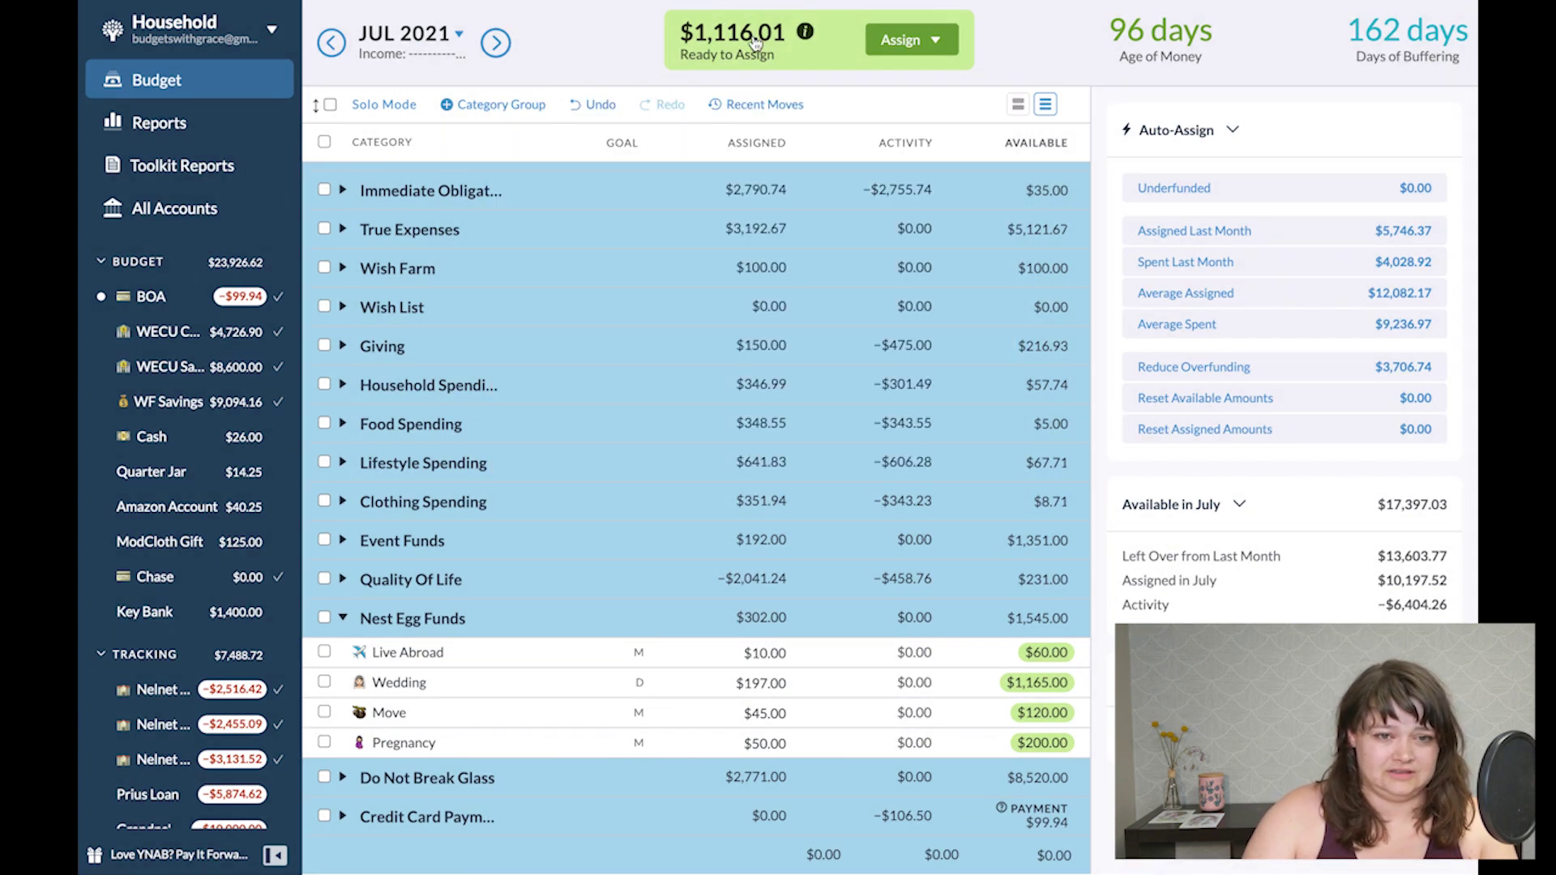
Try assigning the full $1,116.01 to Wedding in Nest Egg Funds, and undo that assignment.
{"action": "left_click", "coordinate": [868, 38]}
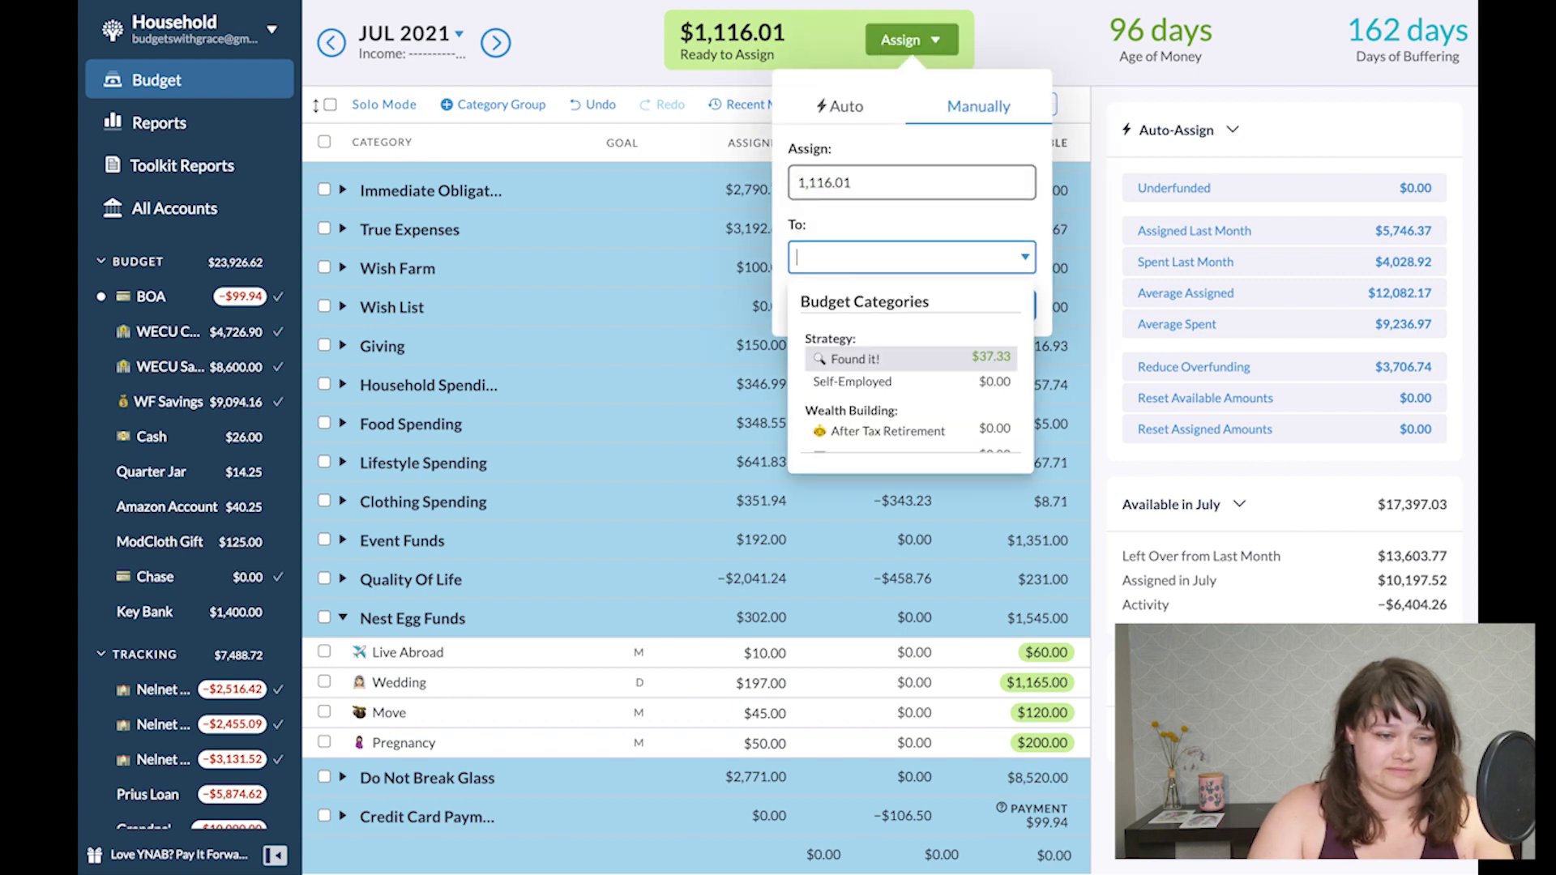
{"action": "type", "text": "wedd"}
{"action": "key", "text": "Return"}
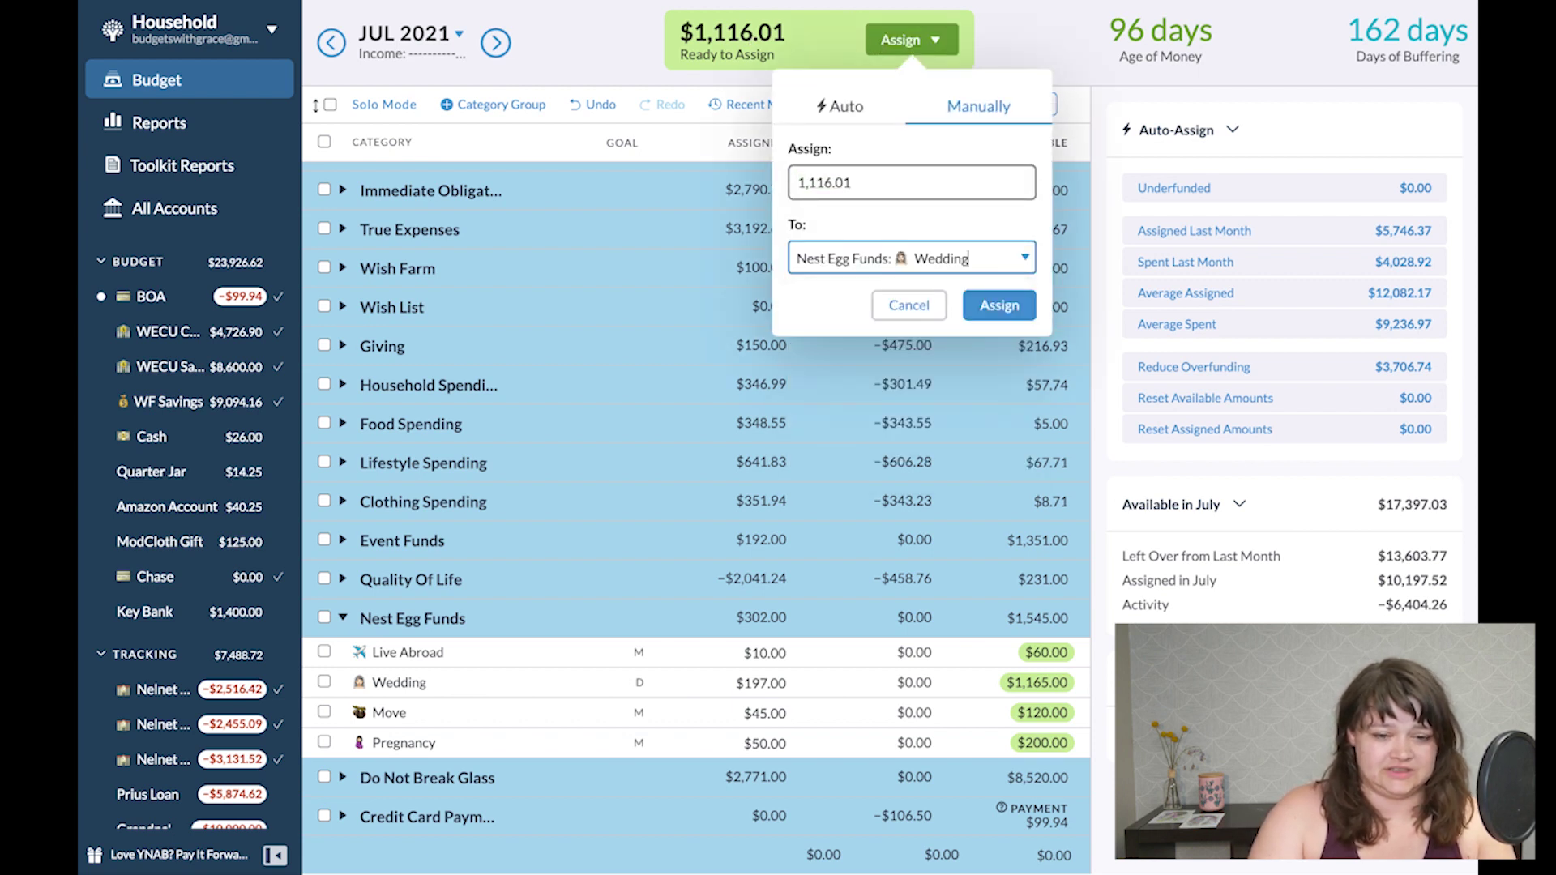
{"action": "key", "text": "Return"}
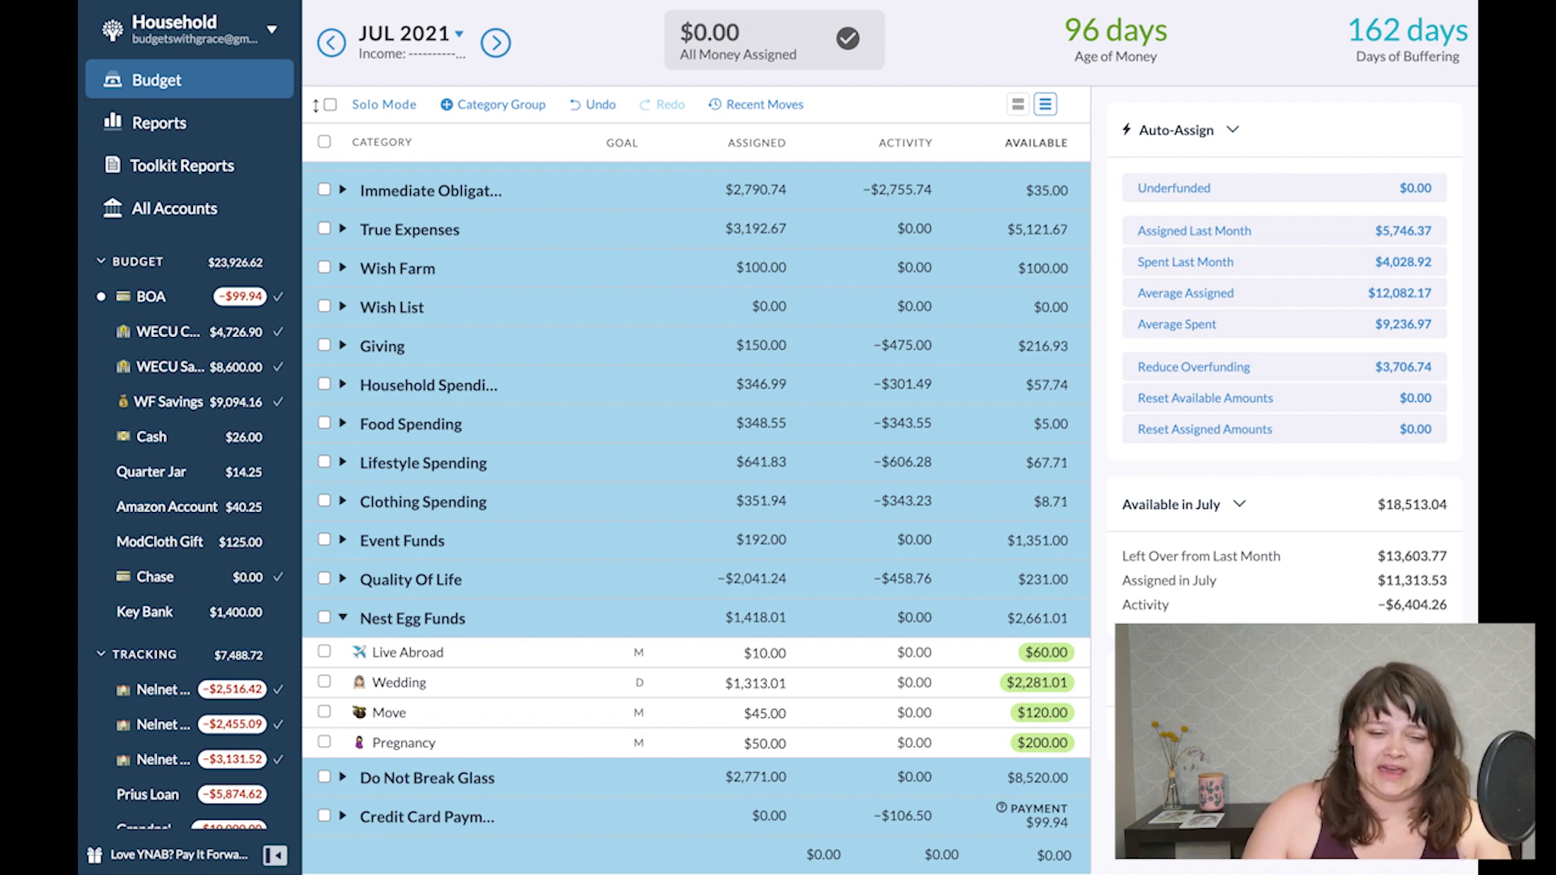
{"action": "key", "text": "ctrl+z"}
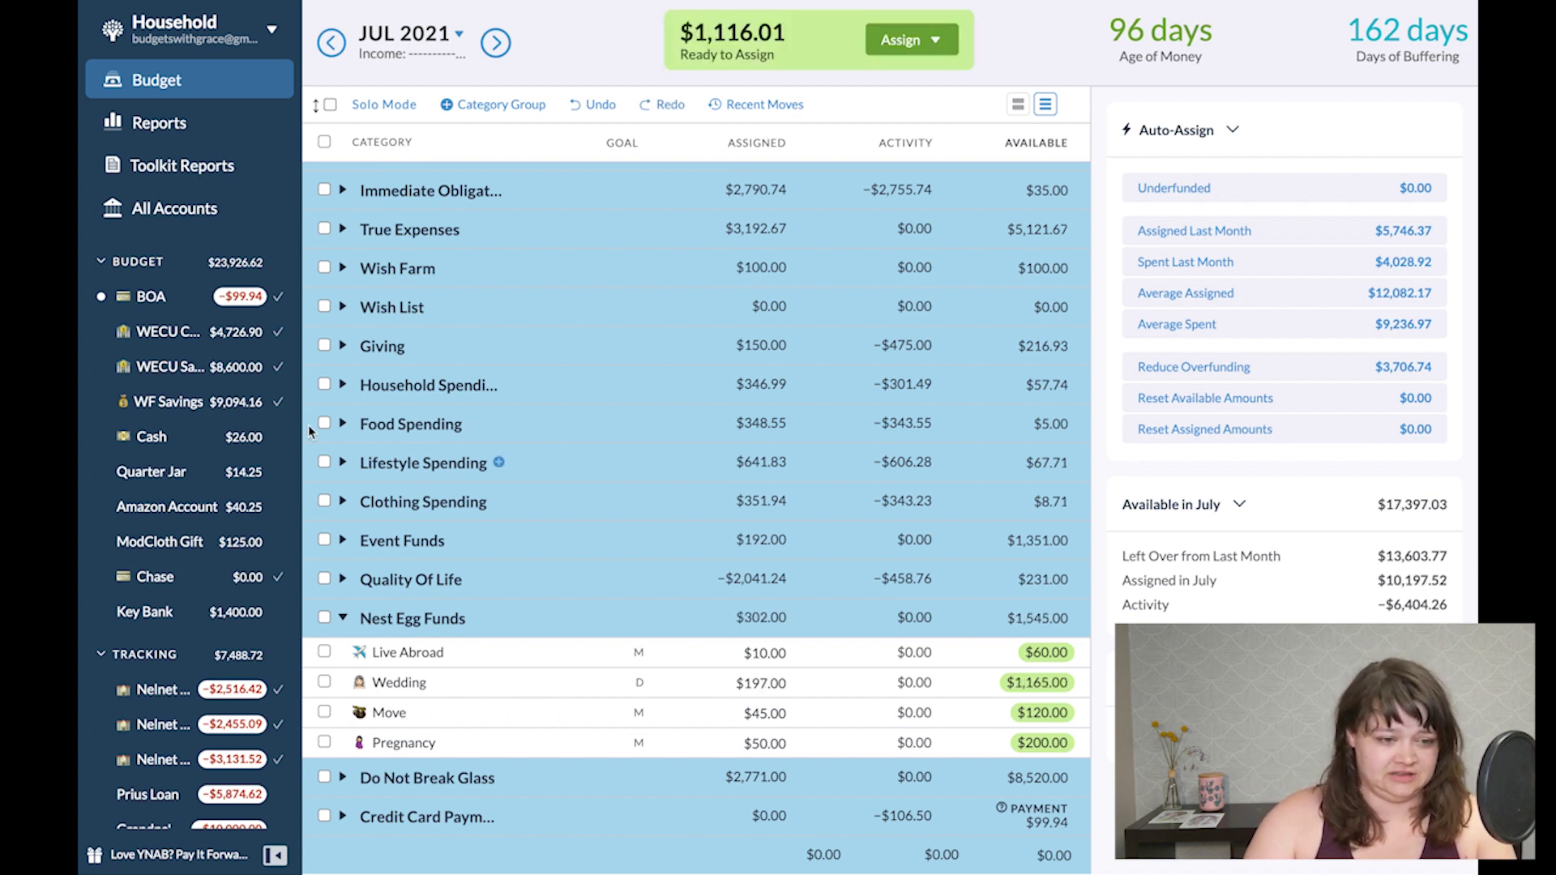
Expand Event Funds and add $400 to the July 2021 assigned amount of NOLA (Dec 3-7).
{"action": "left_click", "coordinate": [343, 540]}
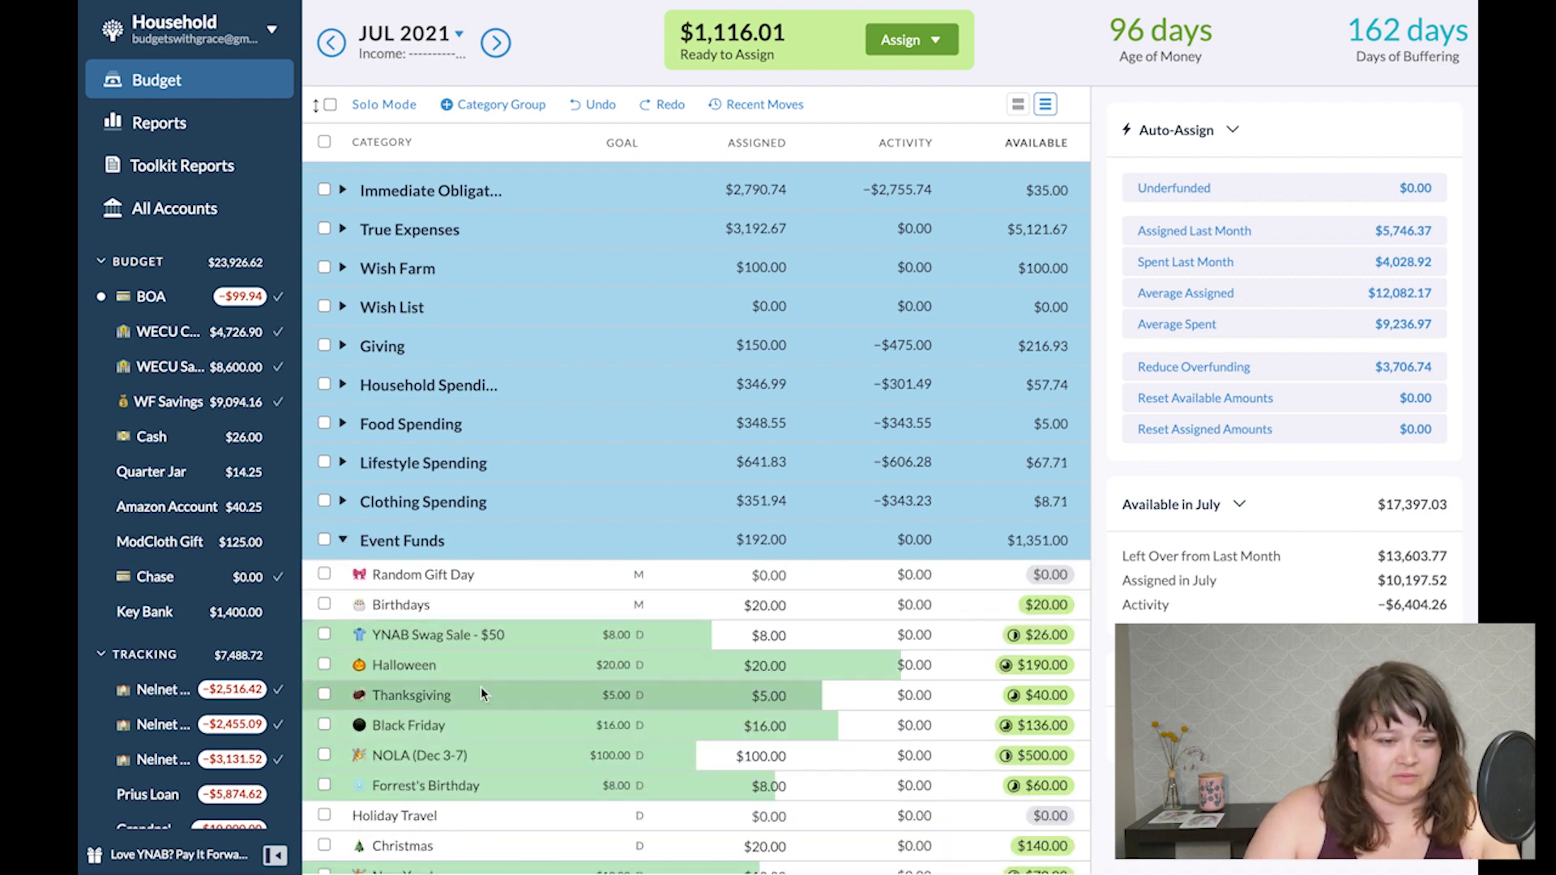
{"action": "left_click", "coordinate": [761, 755]}
{"action": "type", "text": "+400"}
{"action": "key", "text": "Tab"}
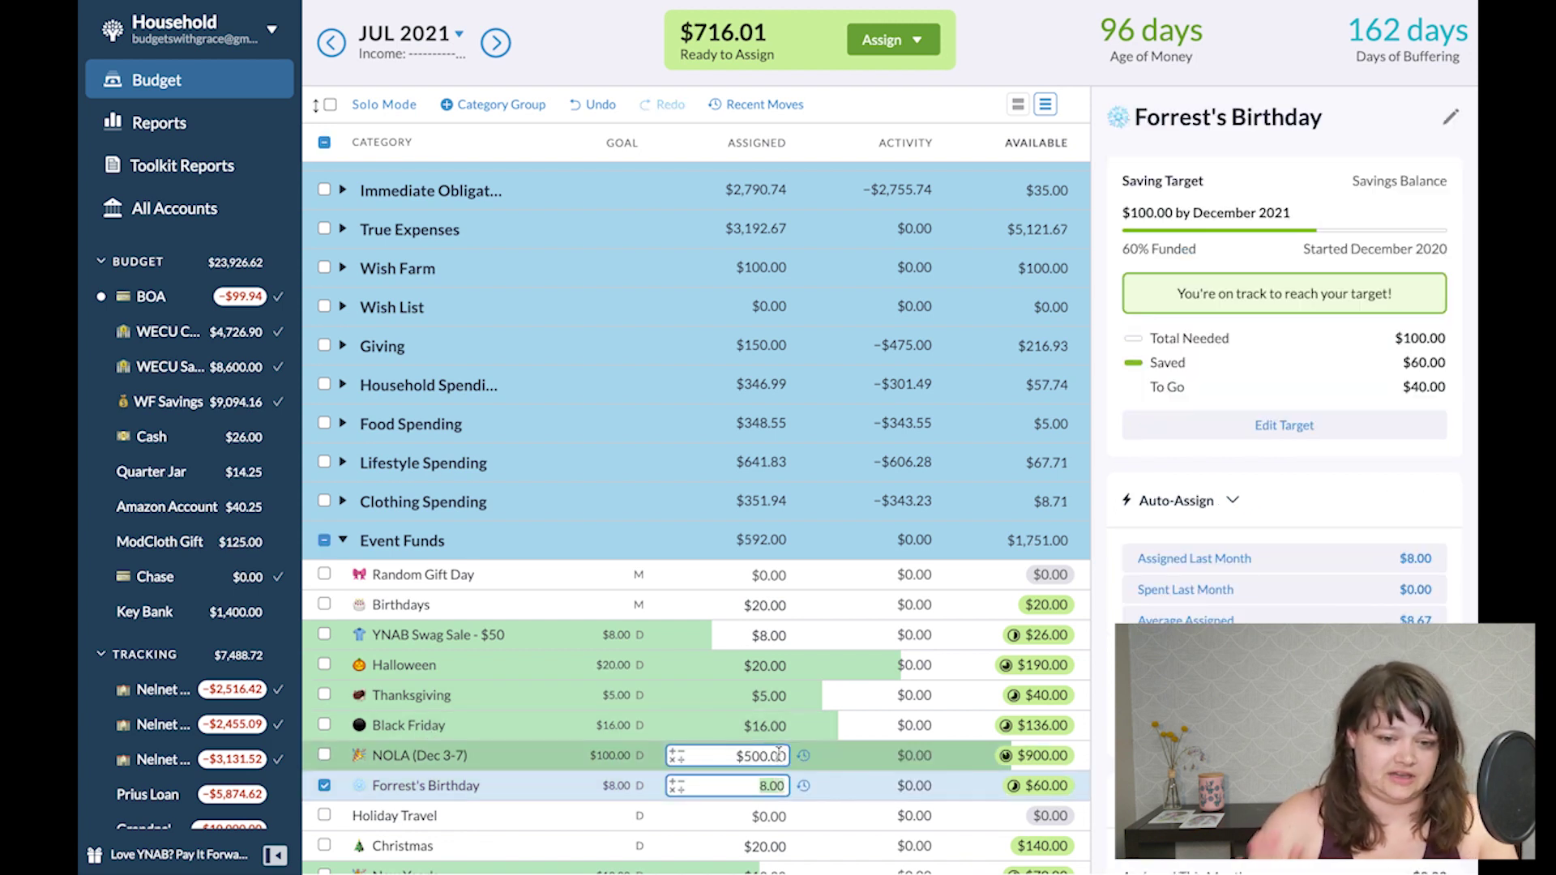
{"action": "left_click", "coordinate": [325, 784]}
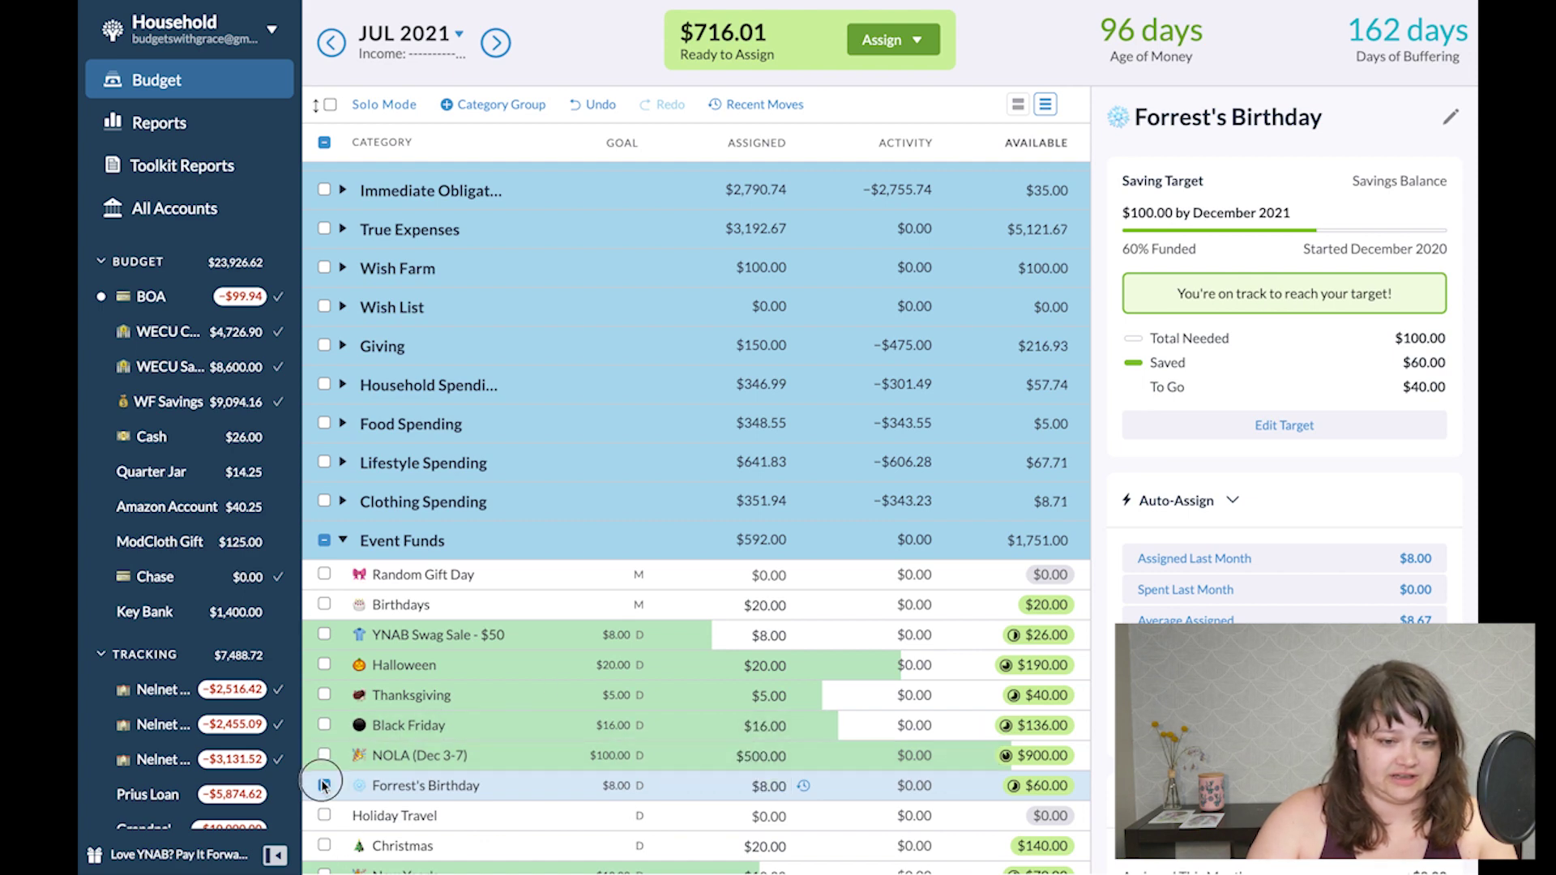
{"action": "scroll", "coordinate": [770, 753], "scroll_direction": "down", "scroll_amount": 5}
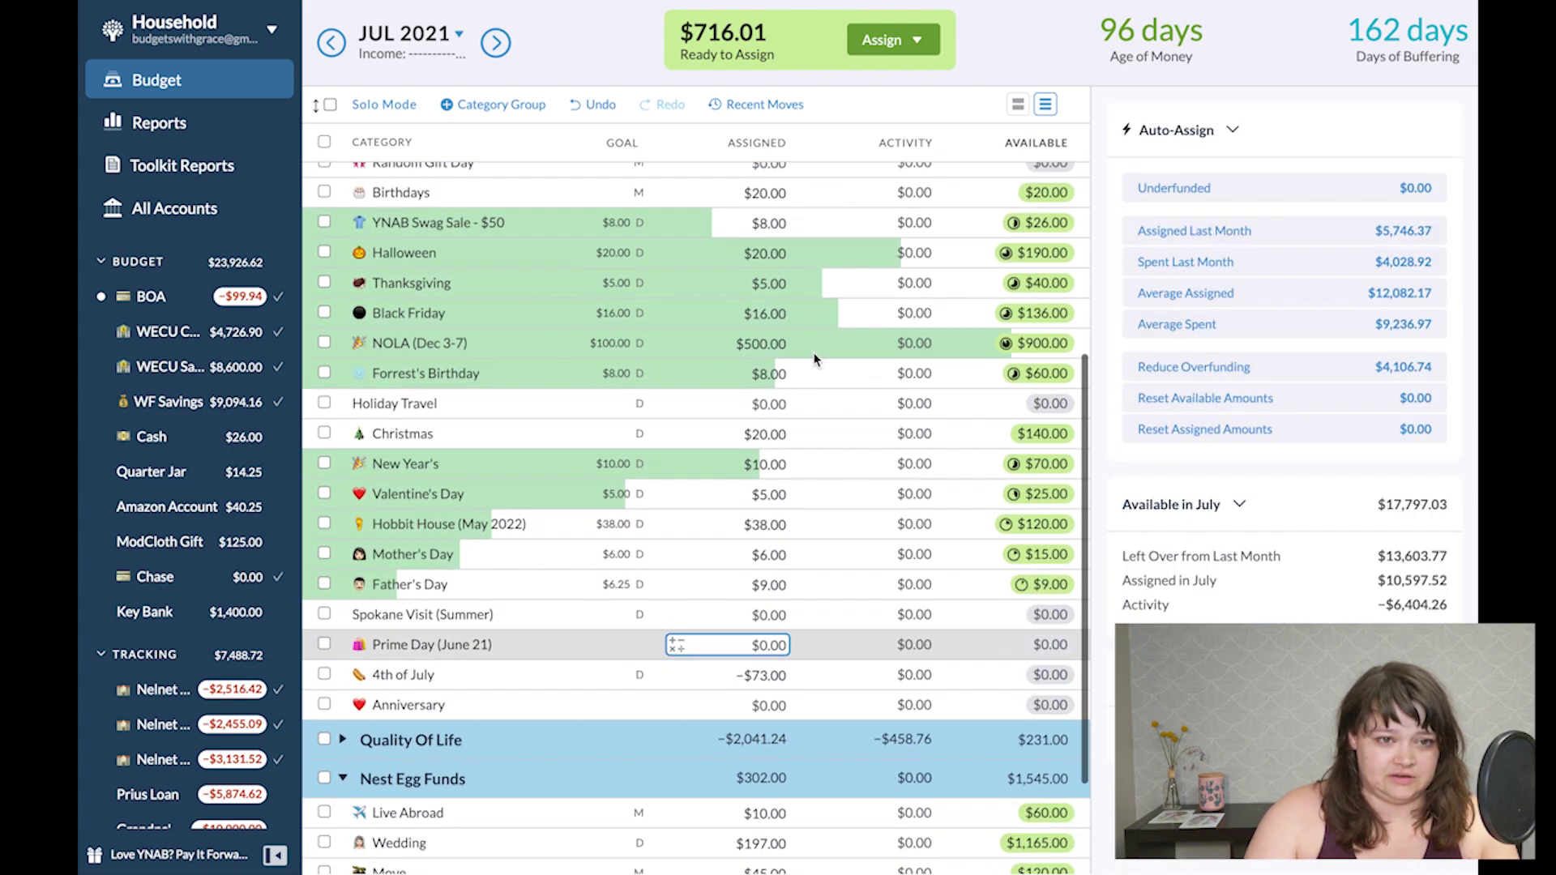
Try assigning the remaining $716.01 to Wedding in Nest Egg Funds, and undo both that assignment and the $400 NOLA increase.
{"action": "left_click", "coordinate": [883, 43]}
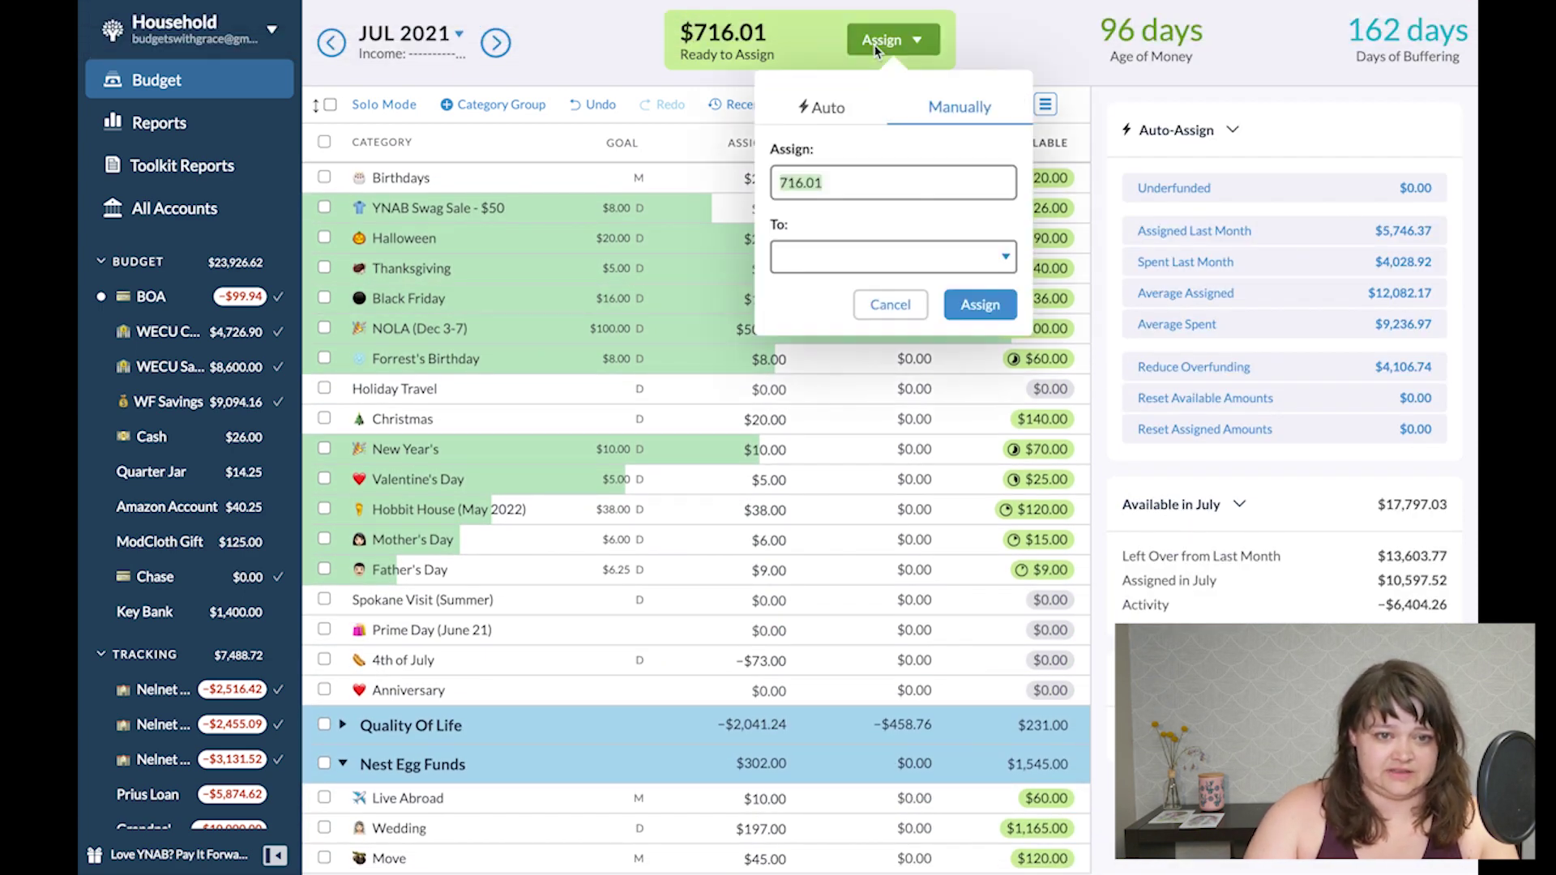
{"action": "key", "text": "Tab"}
{"action": "type", "text": "wed"}
{"action": "key", "text": "Return"}
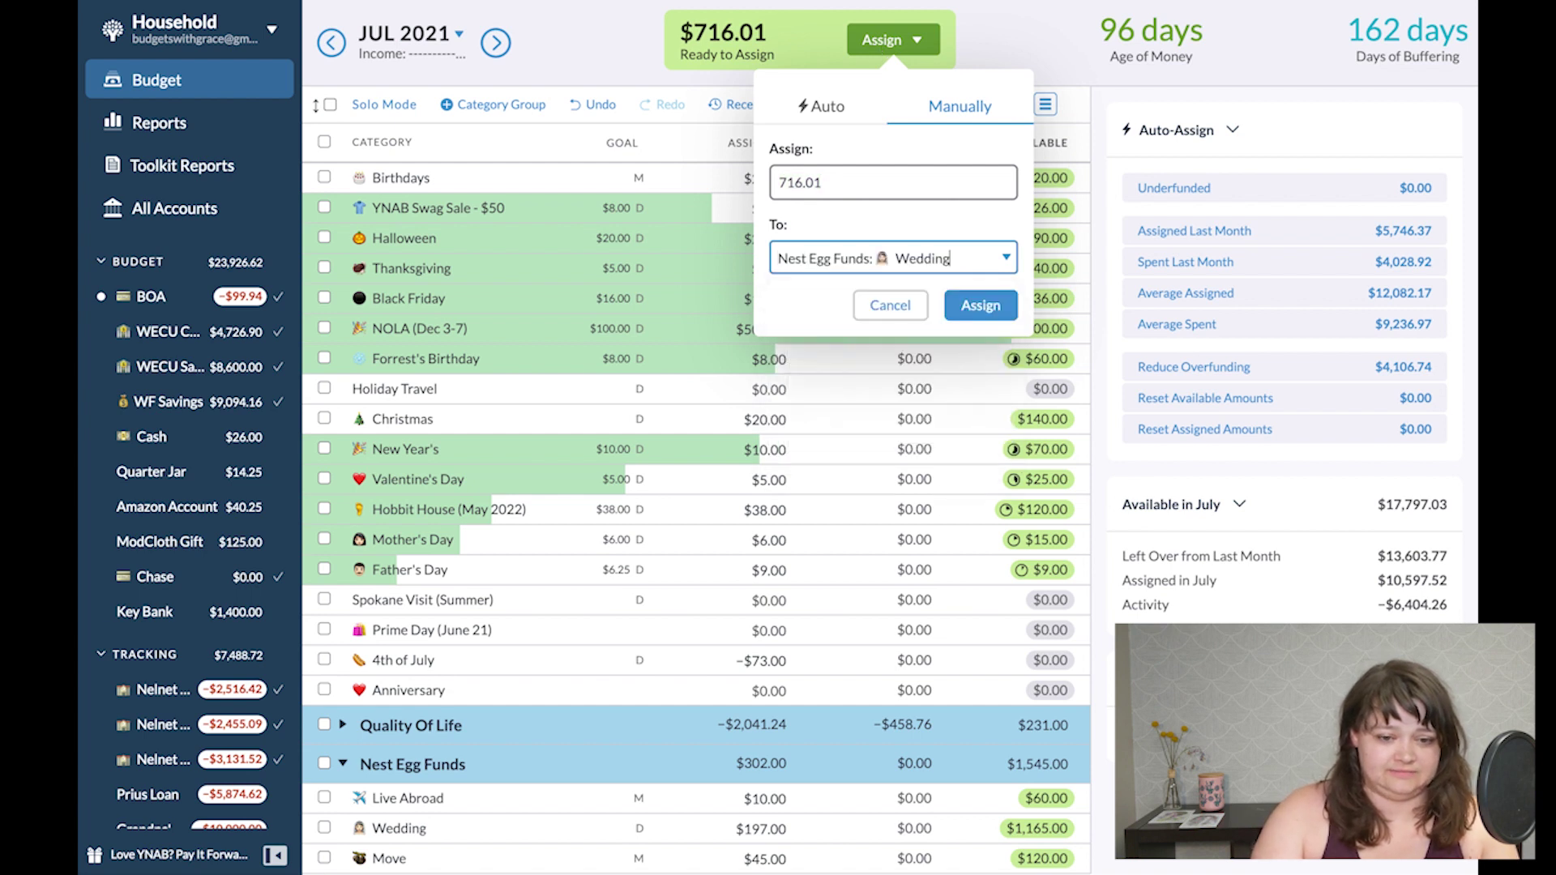
{"action": "key", "text": "Return"}
{"action": "scroll", "coordinate": [909, 494], "scroll_direction": "down", "scroll_amount": 1}
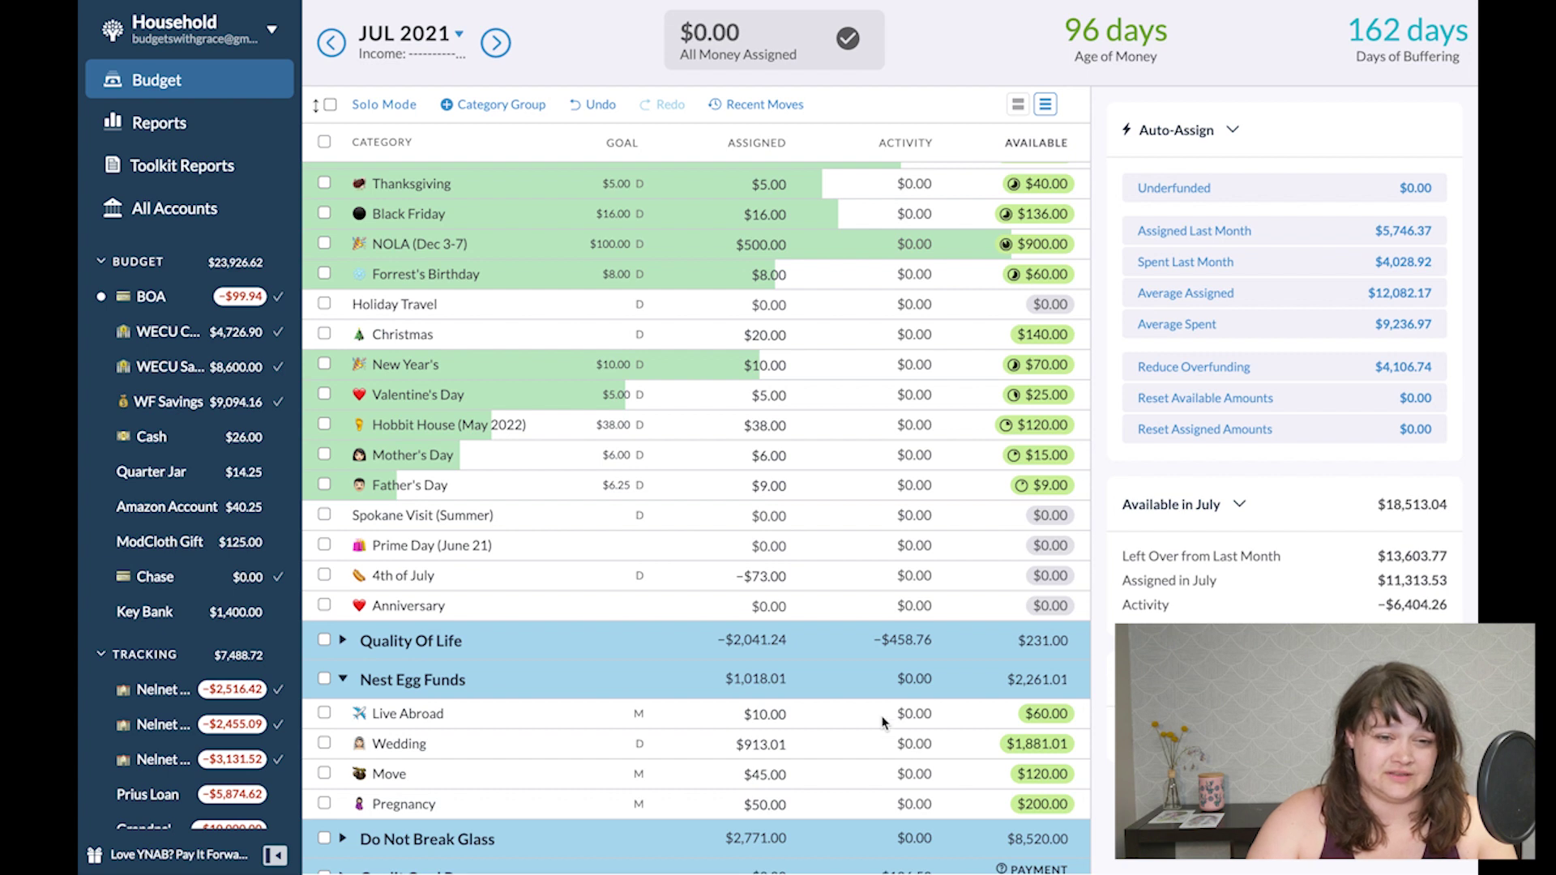
{"action": "left_click", "coordinate": [589, 106]}
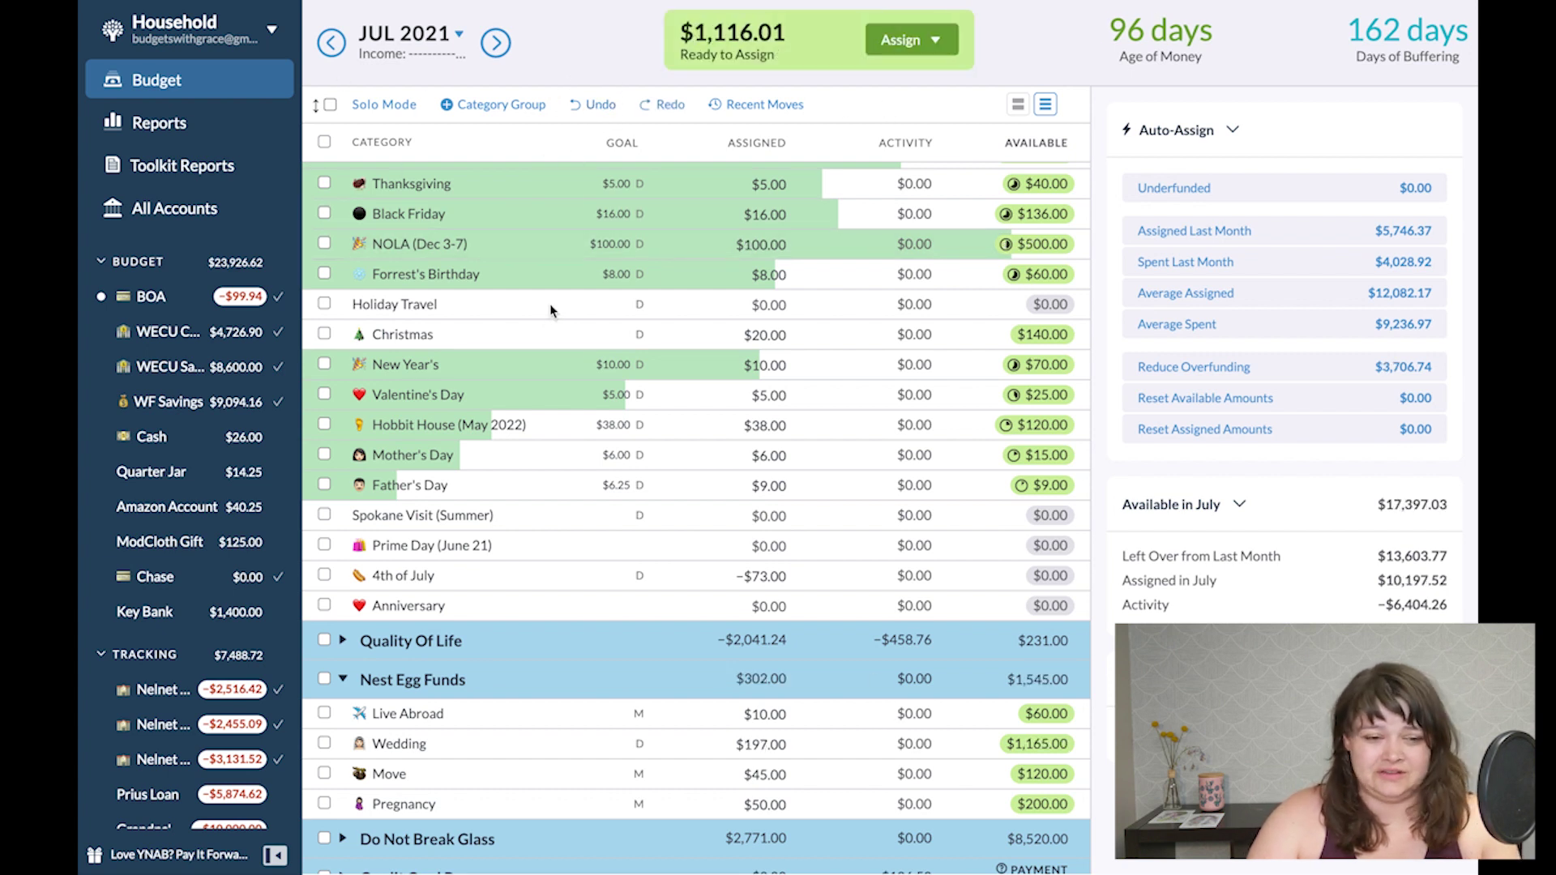
Look through the July 2021 categories in Event Funds and Quality Of Life for a place to put the unassigned money.
{"action": "scroll", "coordinate": [555, 413], "scroll_direction": "up", "scroll_amount": 1}
{"action": "scroll", "coordinate": [555, 413], "scroll_direction": "up", "scroll_amount": 5}
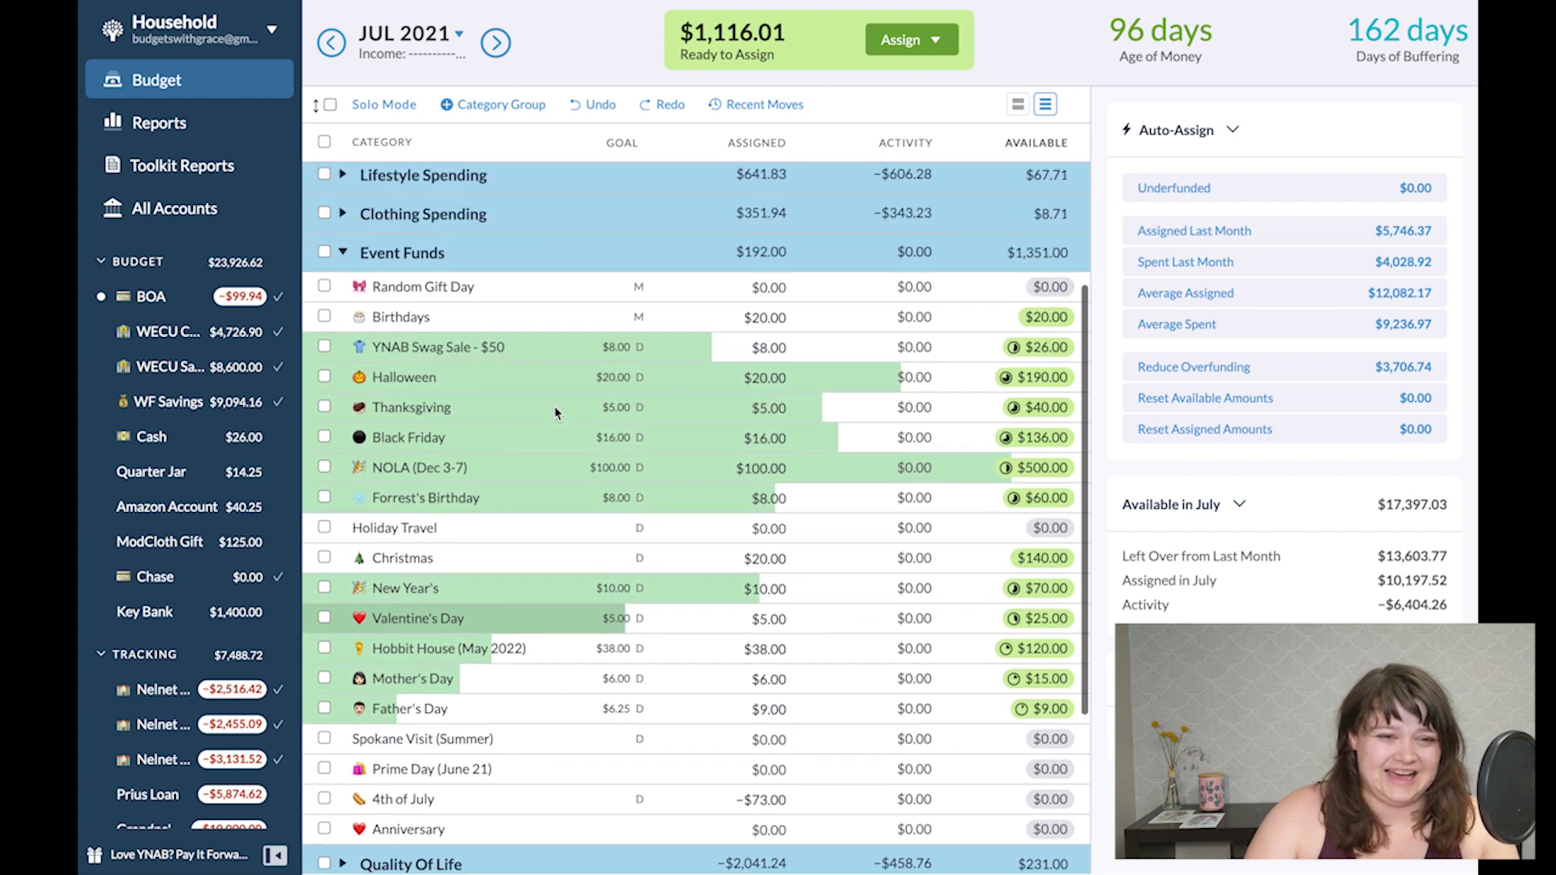
{"action": "scroll", "coordinate": [520, 659], "scroll_direction": "down", "scroll_amount": 1}
{"action": "scroll", "coordinate": [520, 659], "scroll_direction": "down", "scroll_amount": 3}
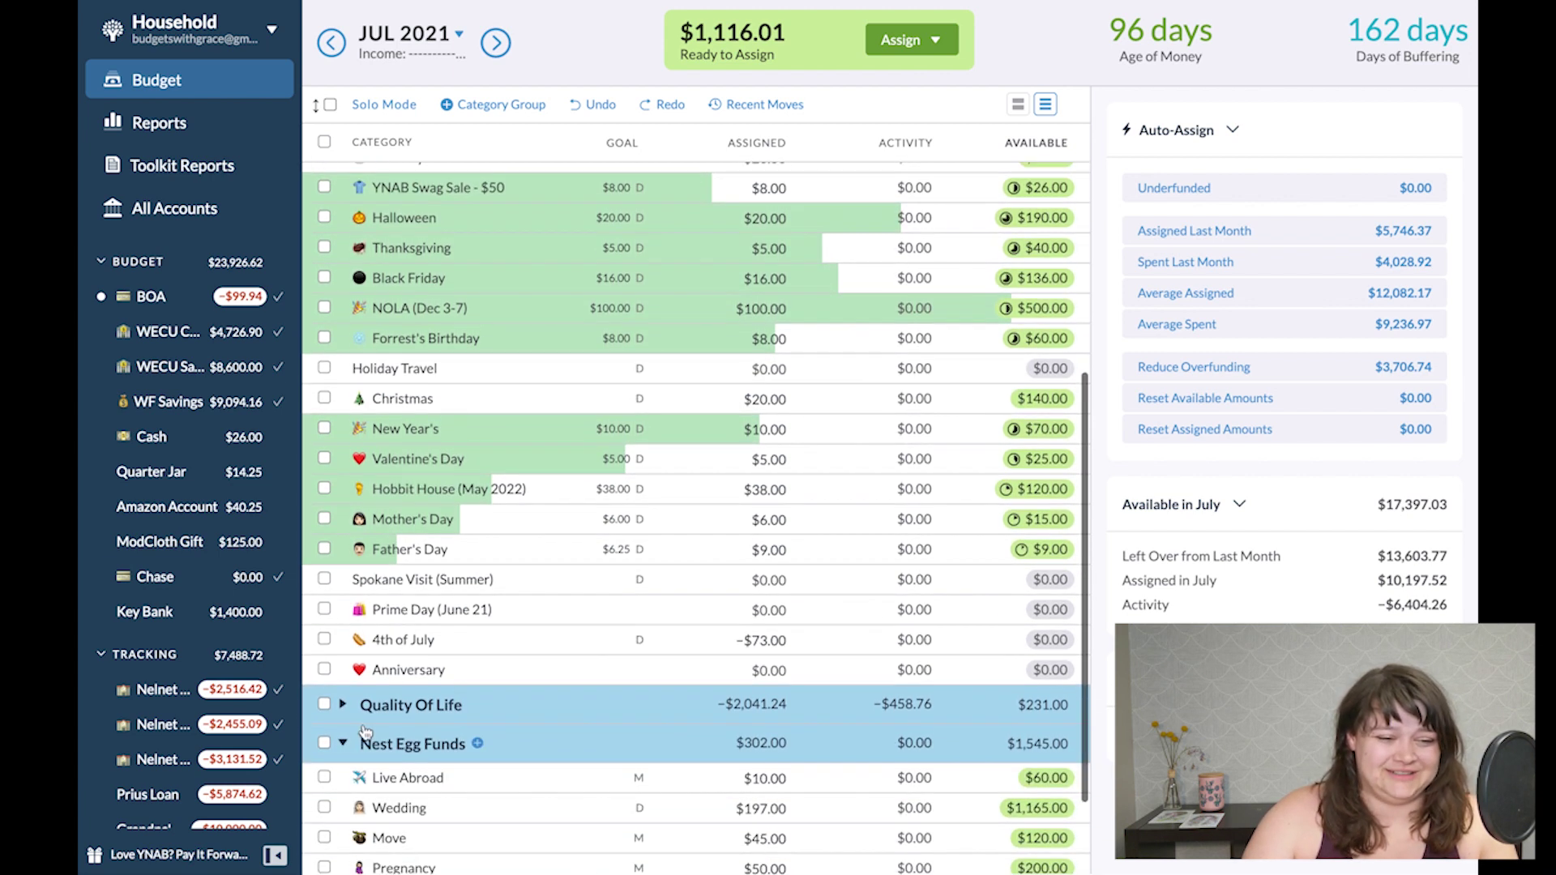
{"action": "left_click", "coordinate": [343, 705]}
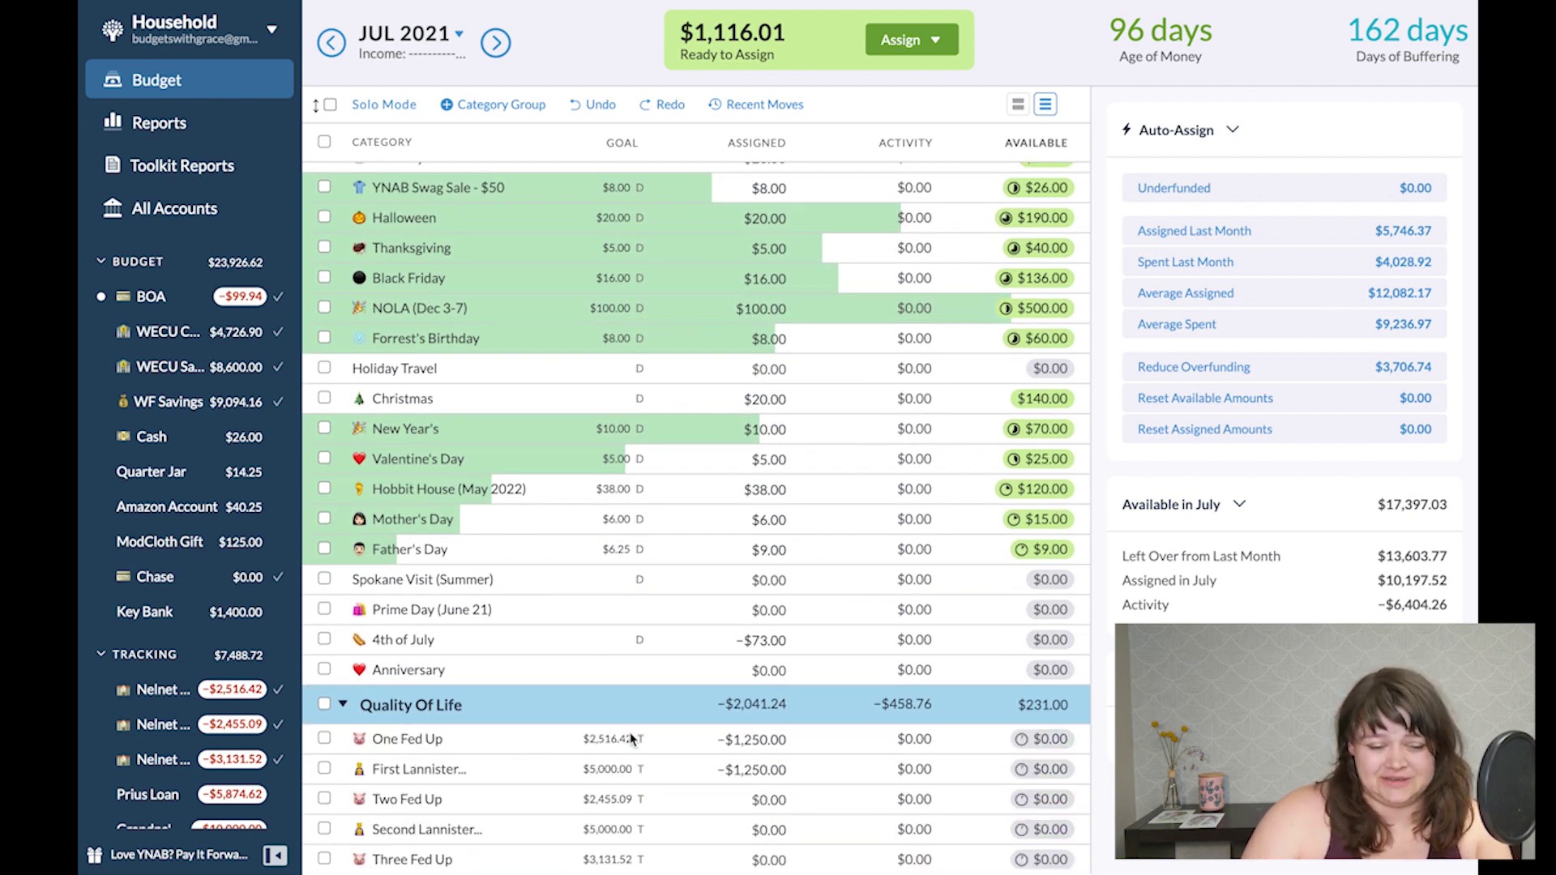
{"action": "scroll", "coordinate": [598, 709], "scroll_direction": "up", "scroll_amount": 11}
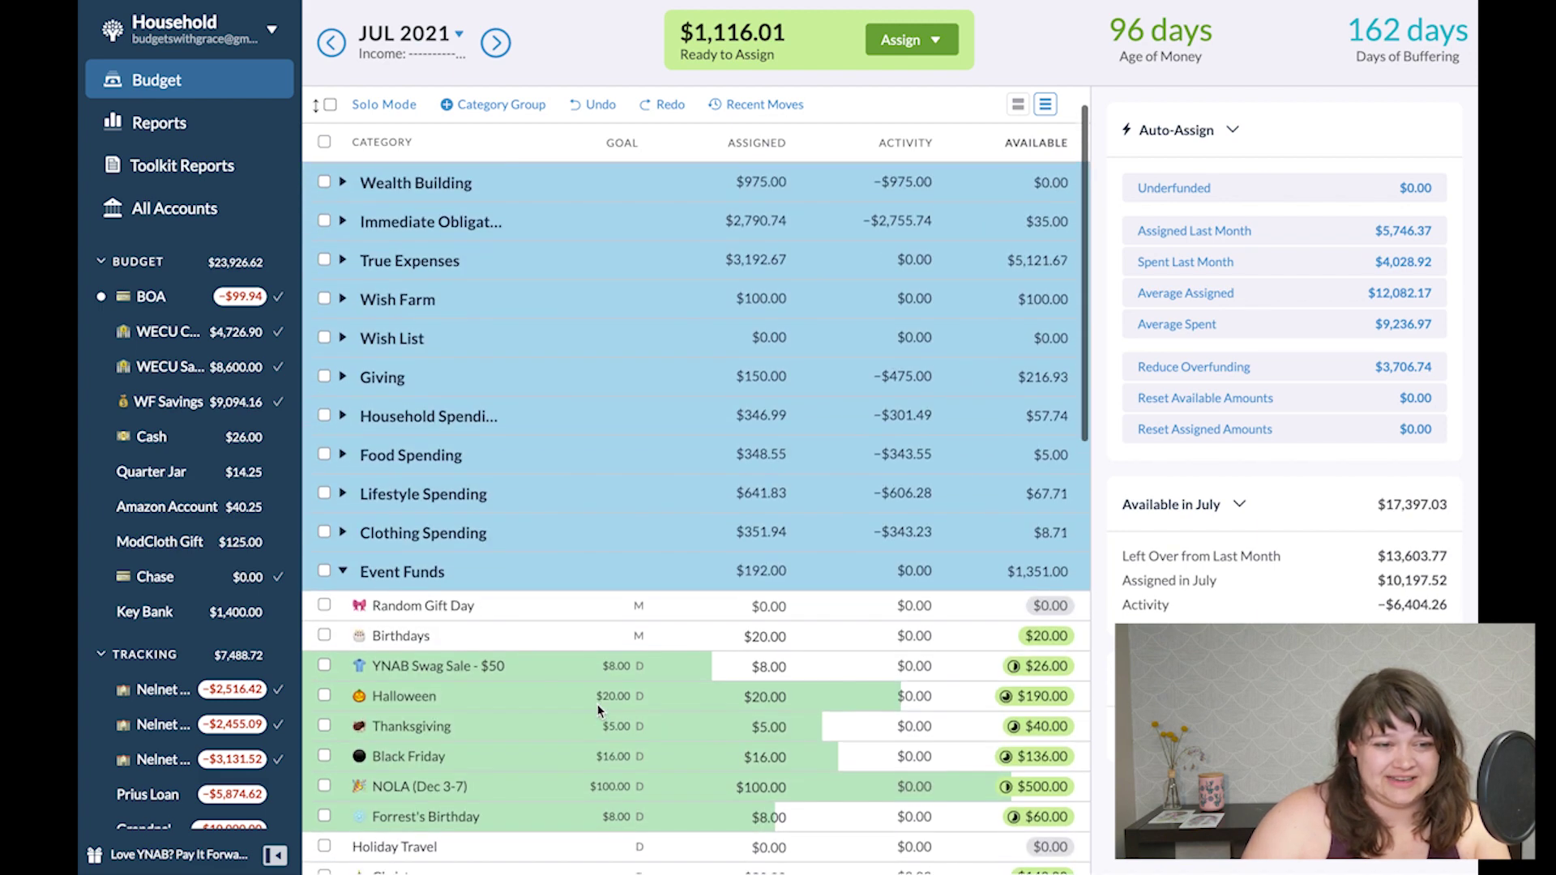
Expand True Expenses and assign the full $1,116.01 to RIP Twiggy (June) in July 2021.
{"action": "left_click", "coordinate": [343, 275]}
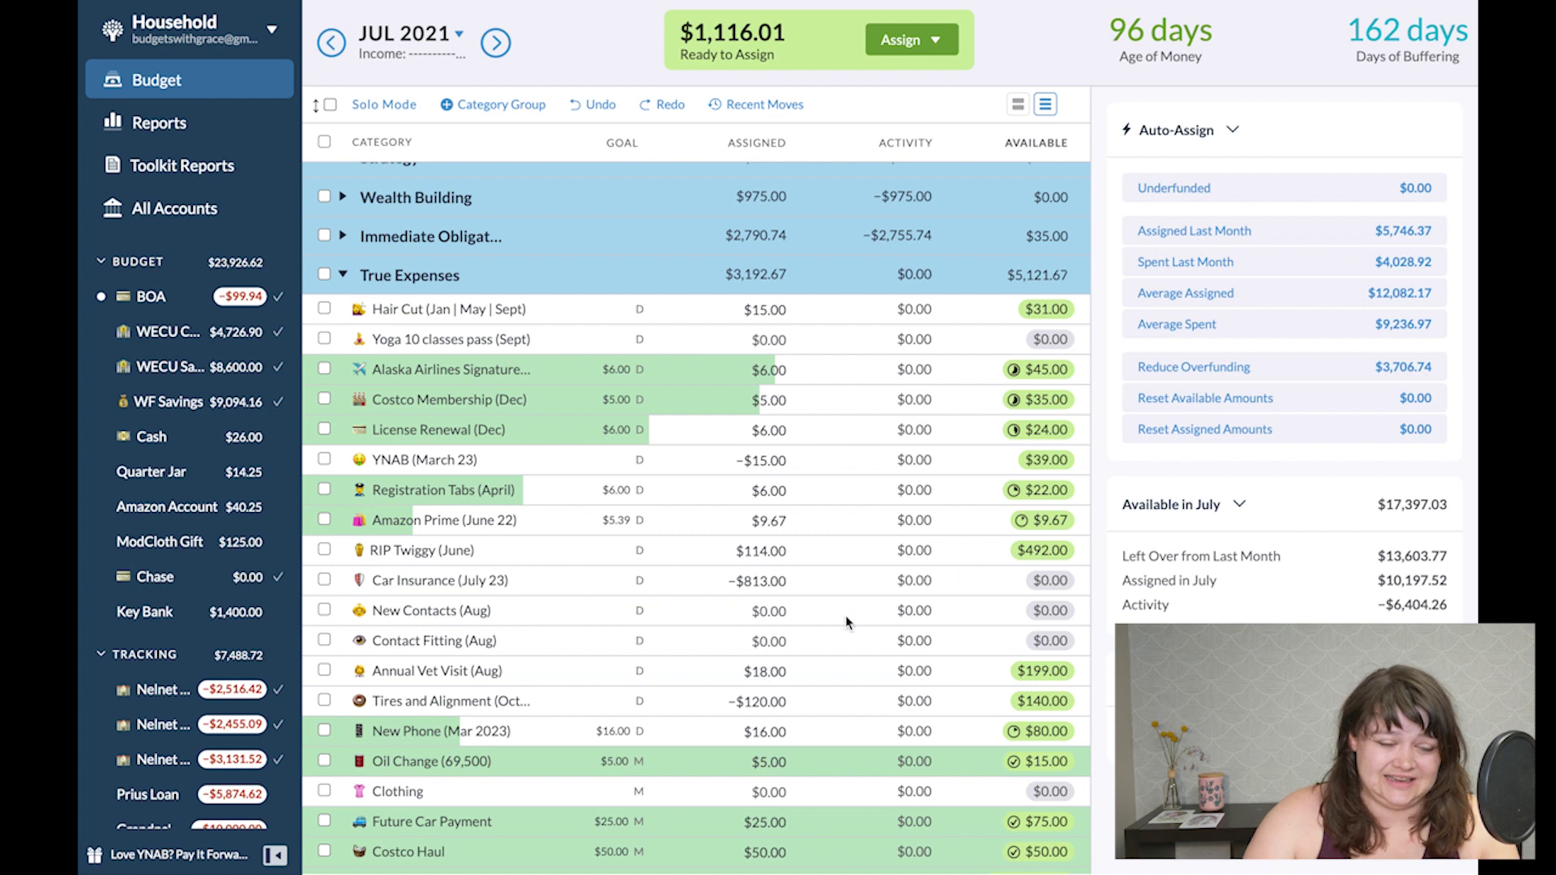
{"action": "left_click", "coordinate": [945, 45]}
{"action": "key", "text": "Tab"}
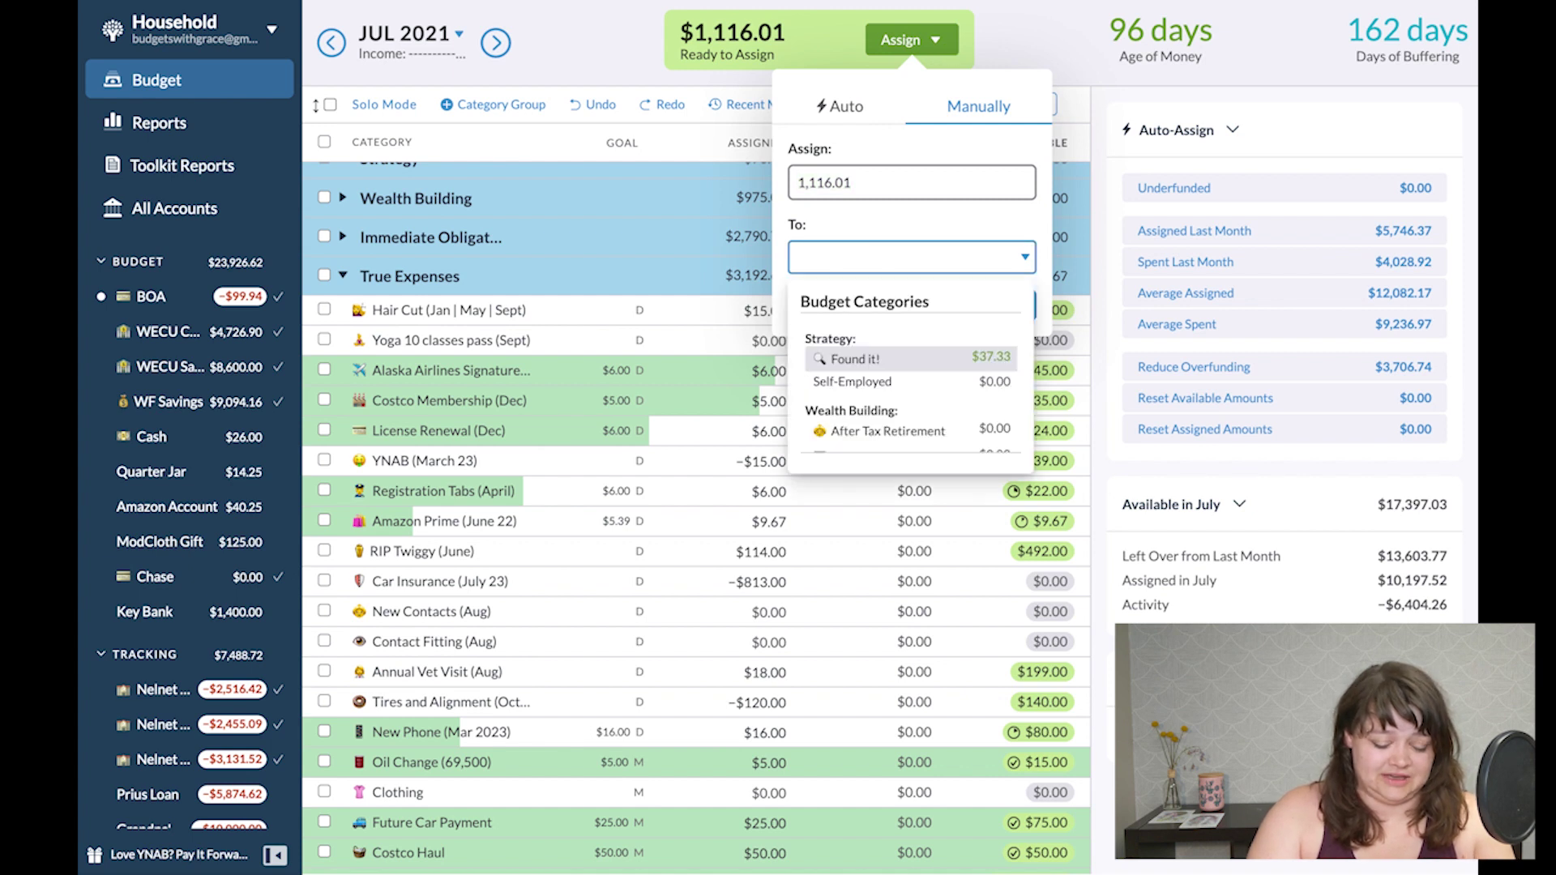
{"action": "type", "text": "t"}
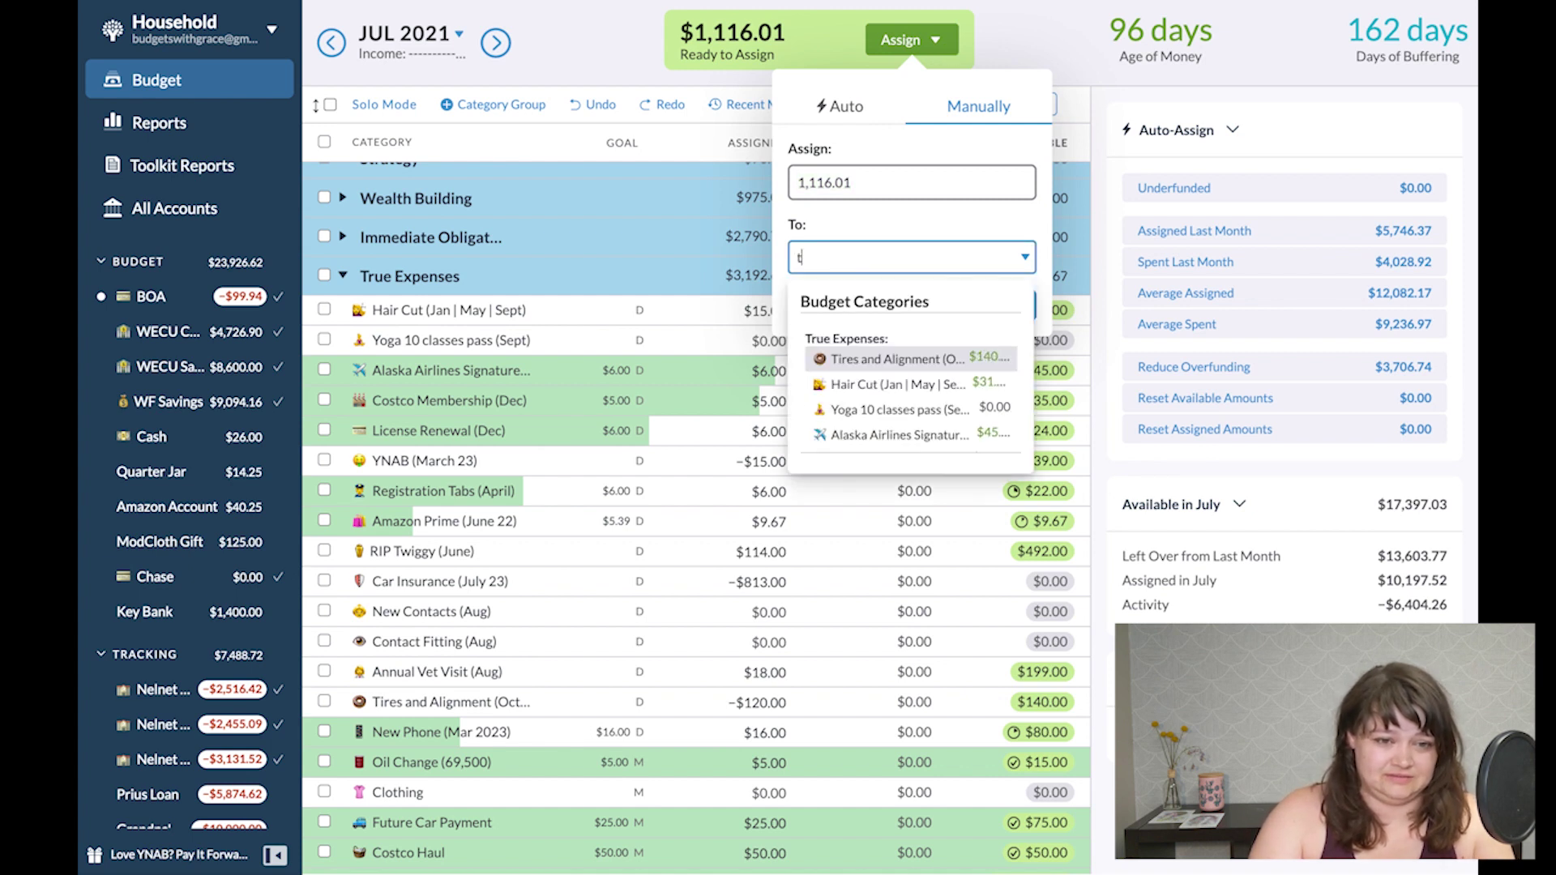
{"action": "type", "text": "wig"}
{"action": "key", "text": "Return"}
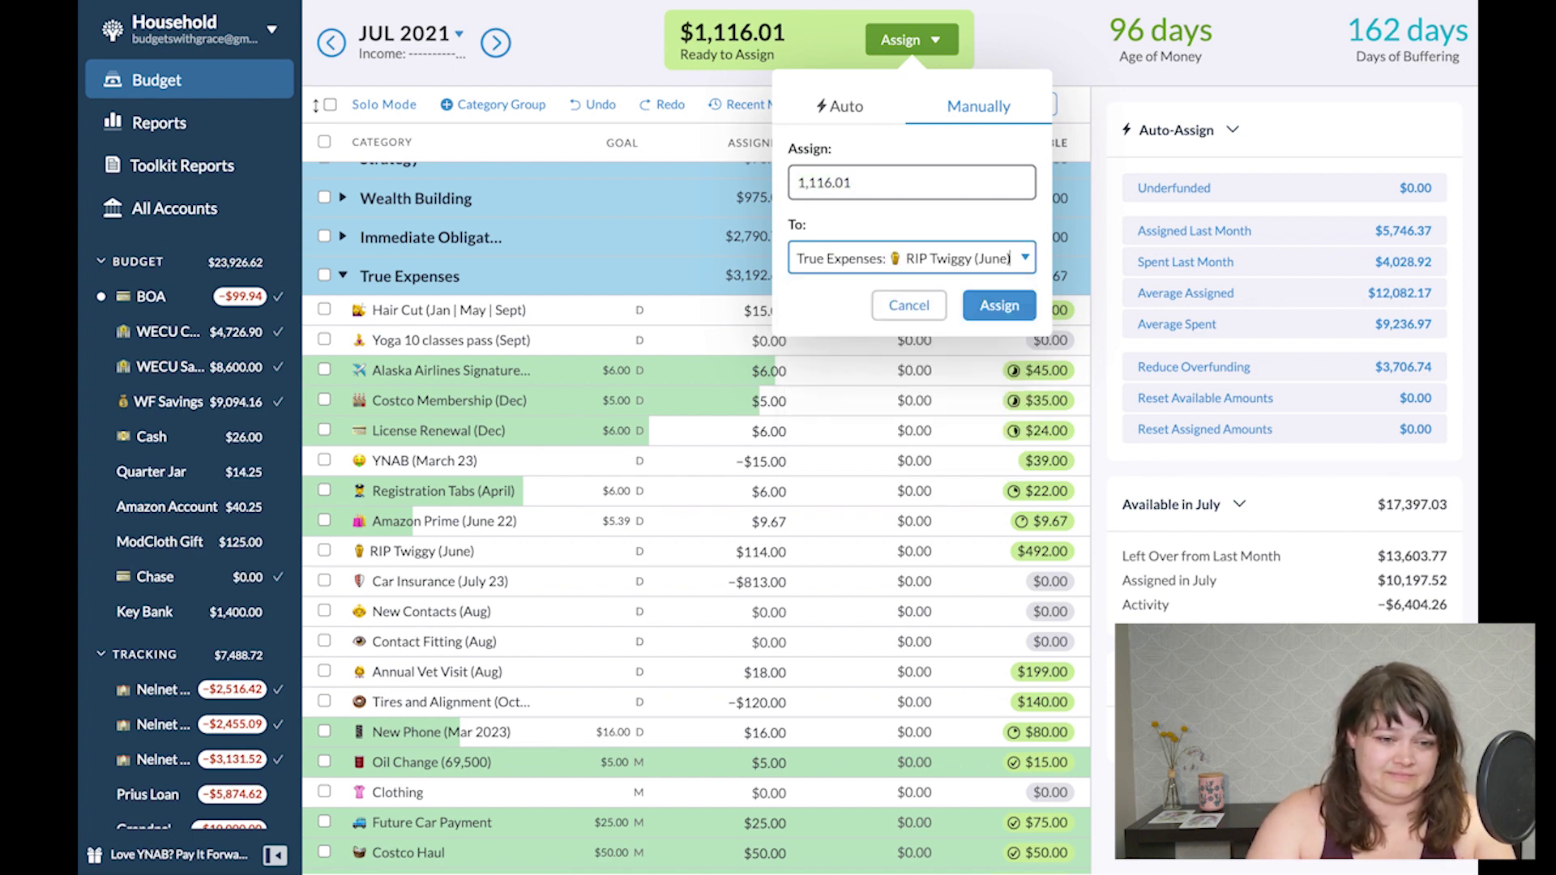
{"action": "key", "text": "Return"}
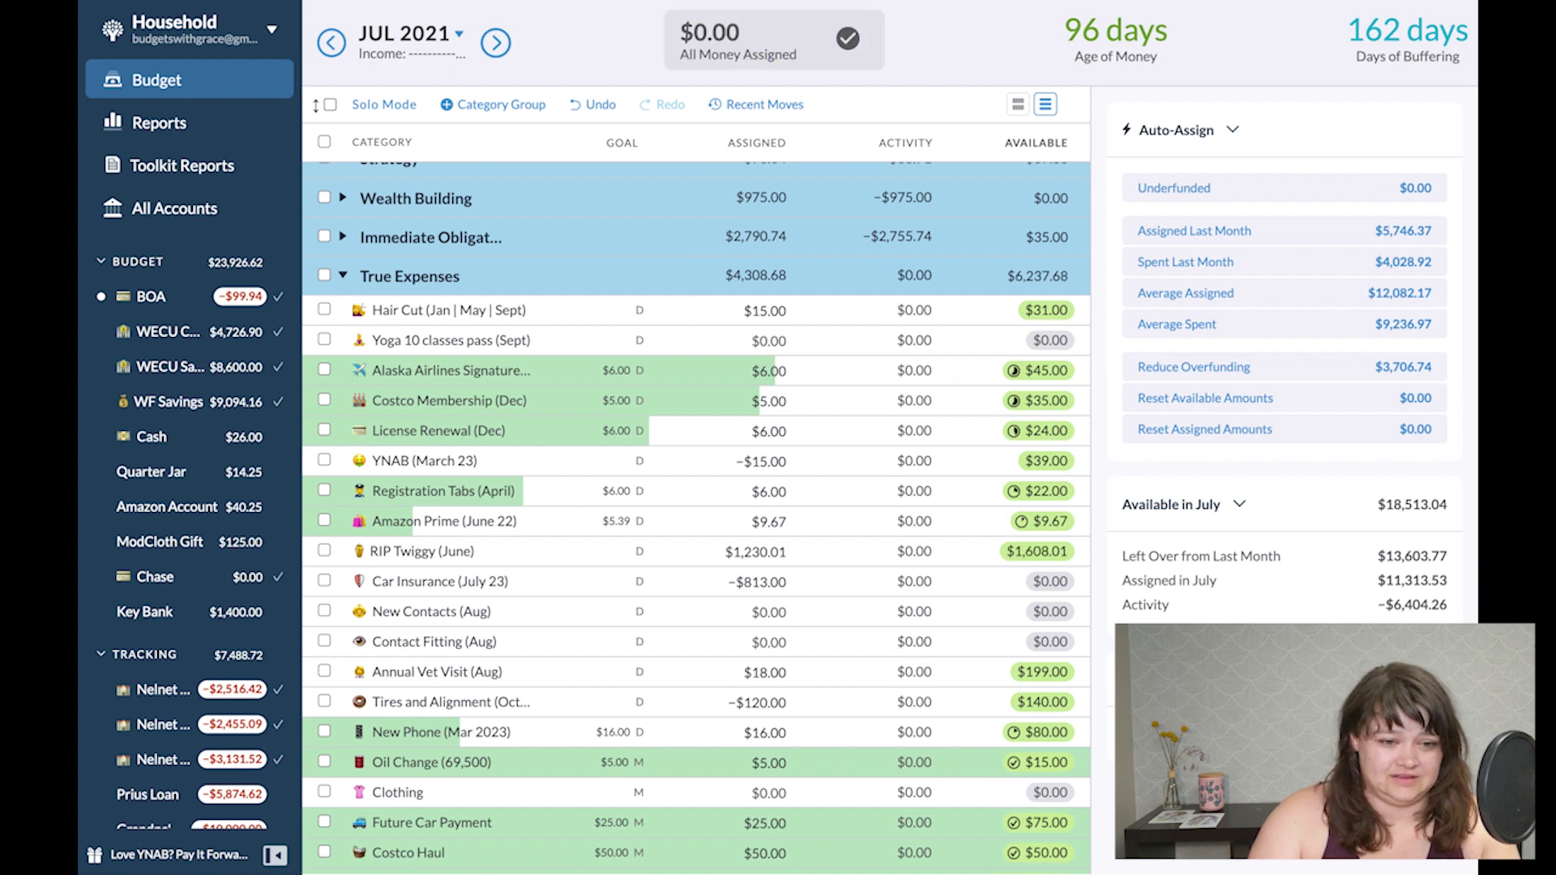
Check the savings target of RIP Twiggy (June) in August 2021, and return to July 2021.
{"action": "left_click", "coordinate": [839, 565]}
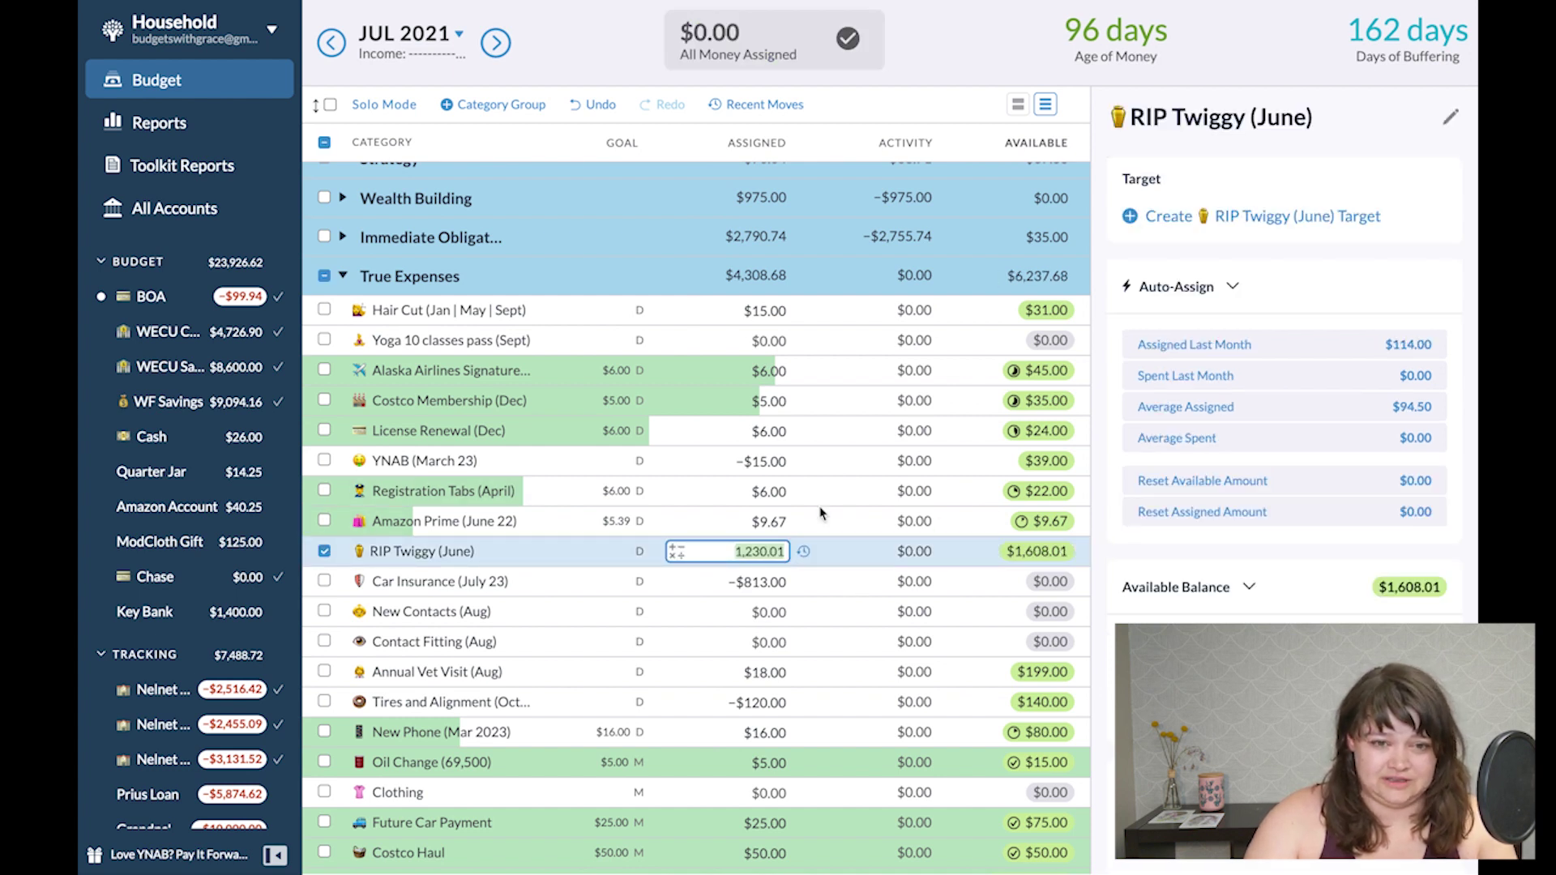
{"action": "left_click", "coordinate": [495, 42]}
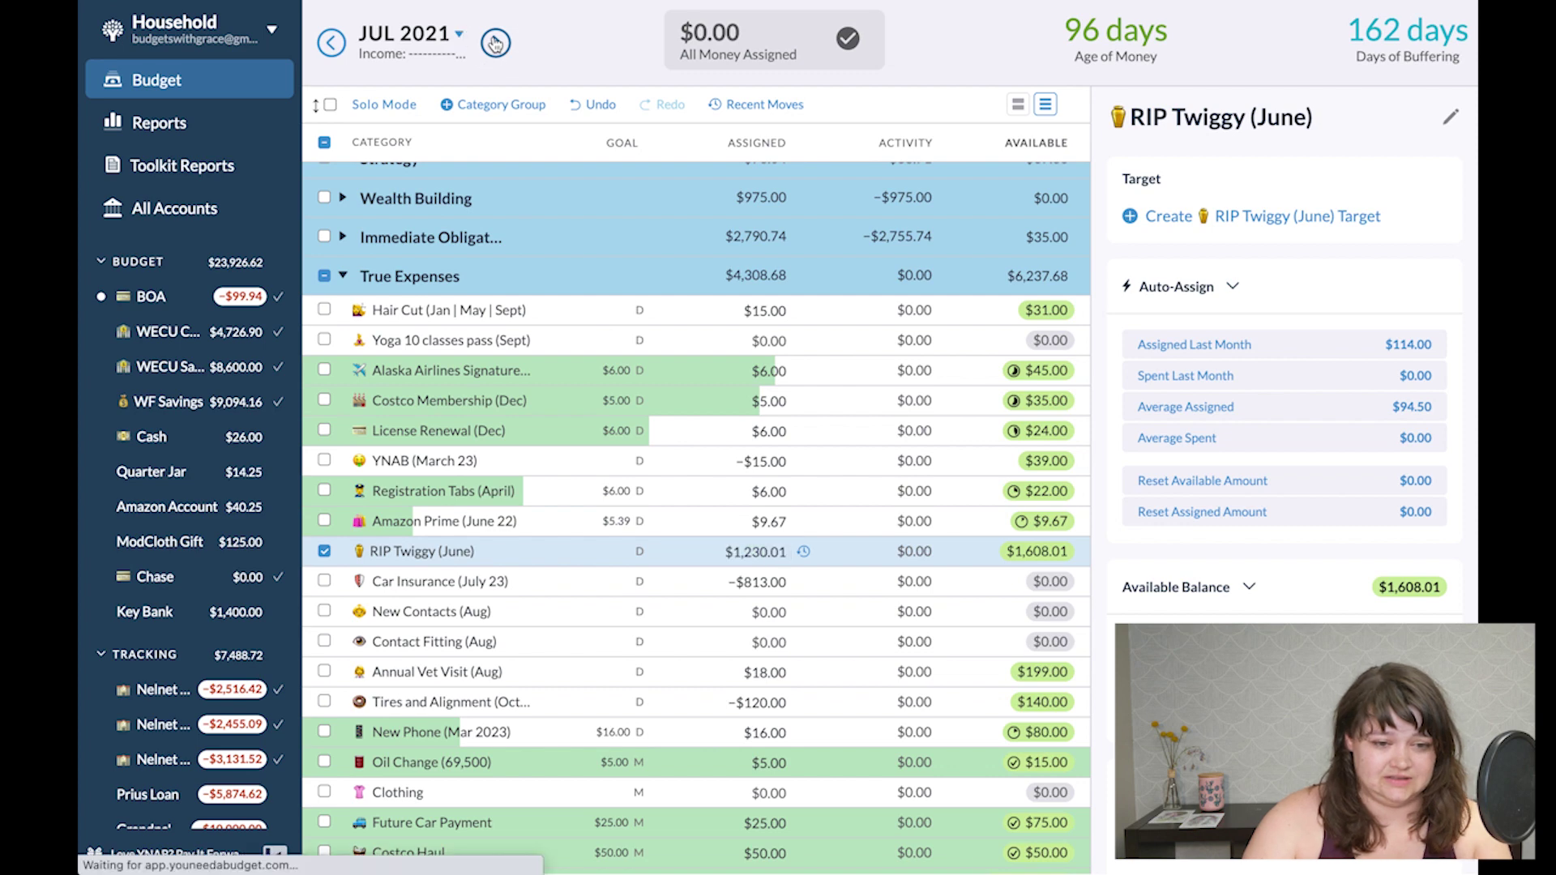
{"action": "left_click", "coordinate": [495, 42]}
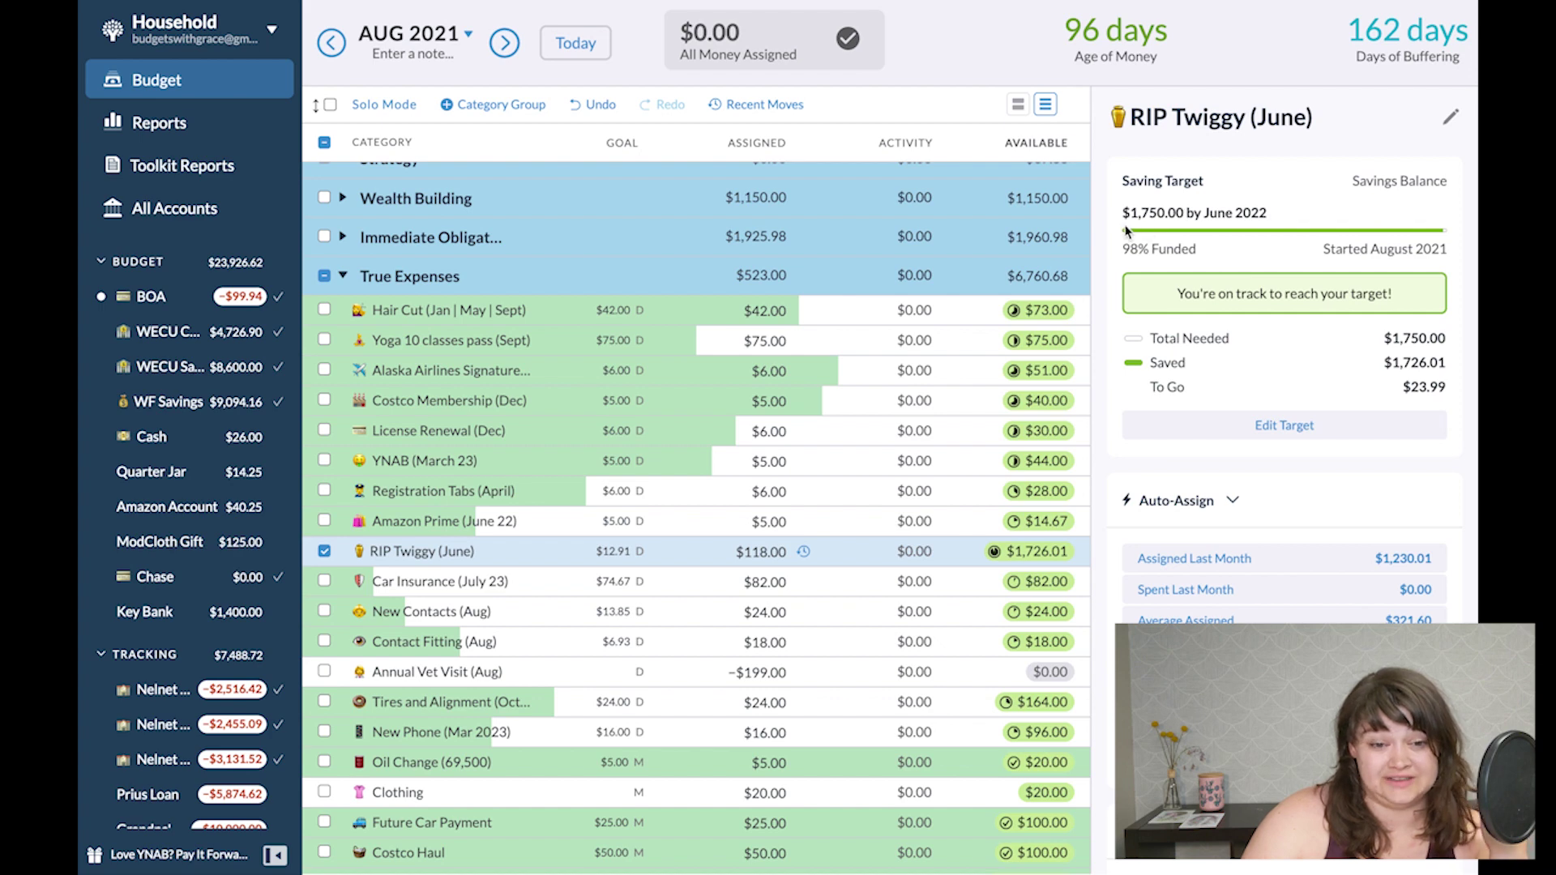
{"action": "left_click", "coordinate": [328, 44]}
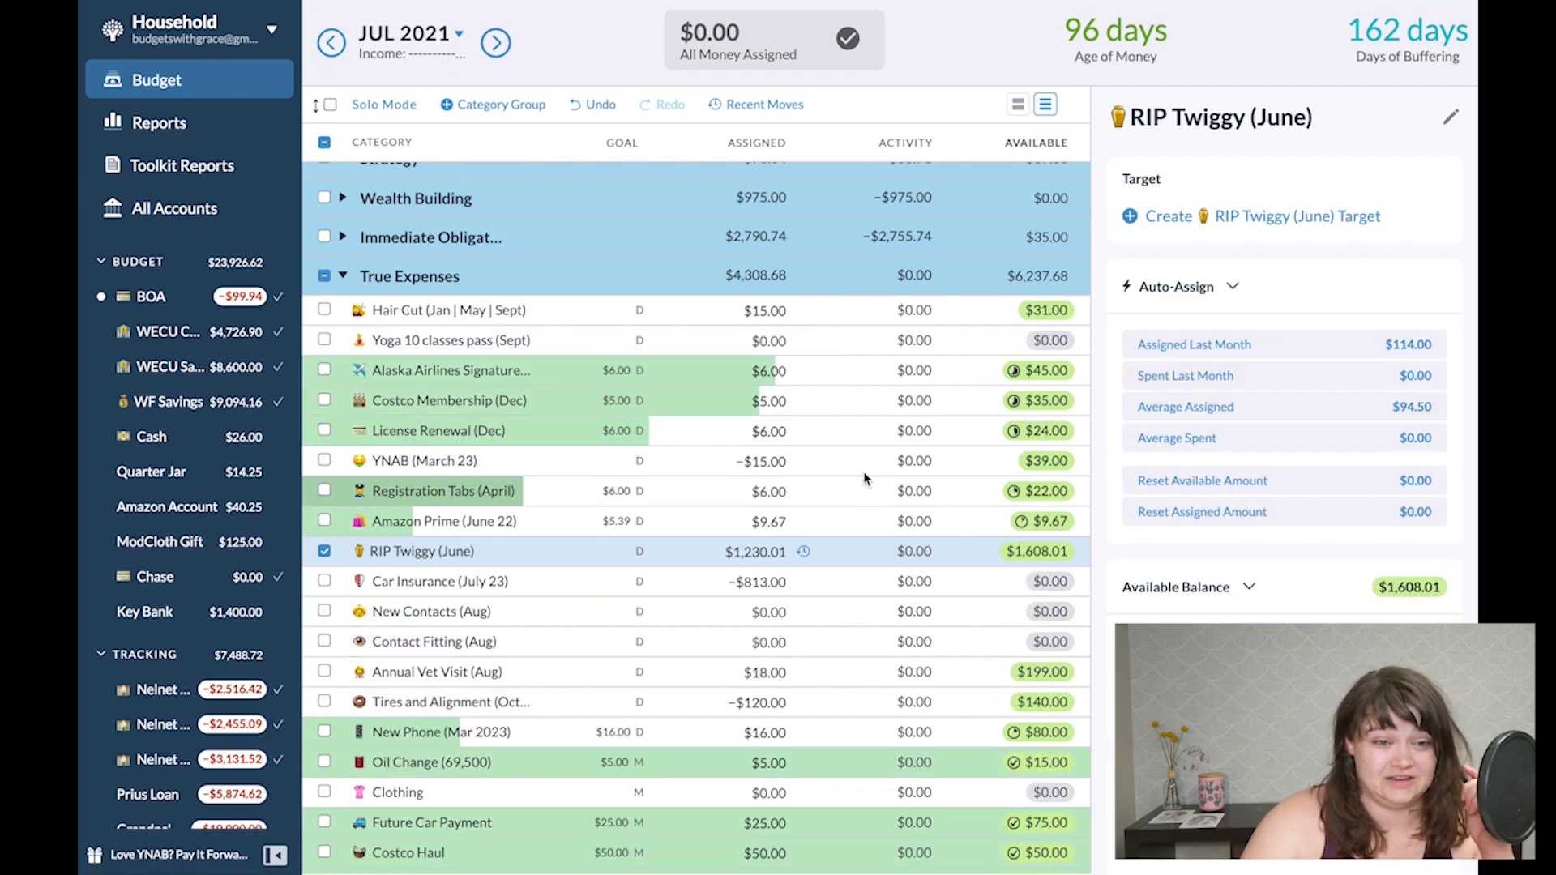
{"action": "scroll", "coordinate": [956, 341], "scroll_direction": "up", "scroll_amount": 1}
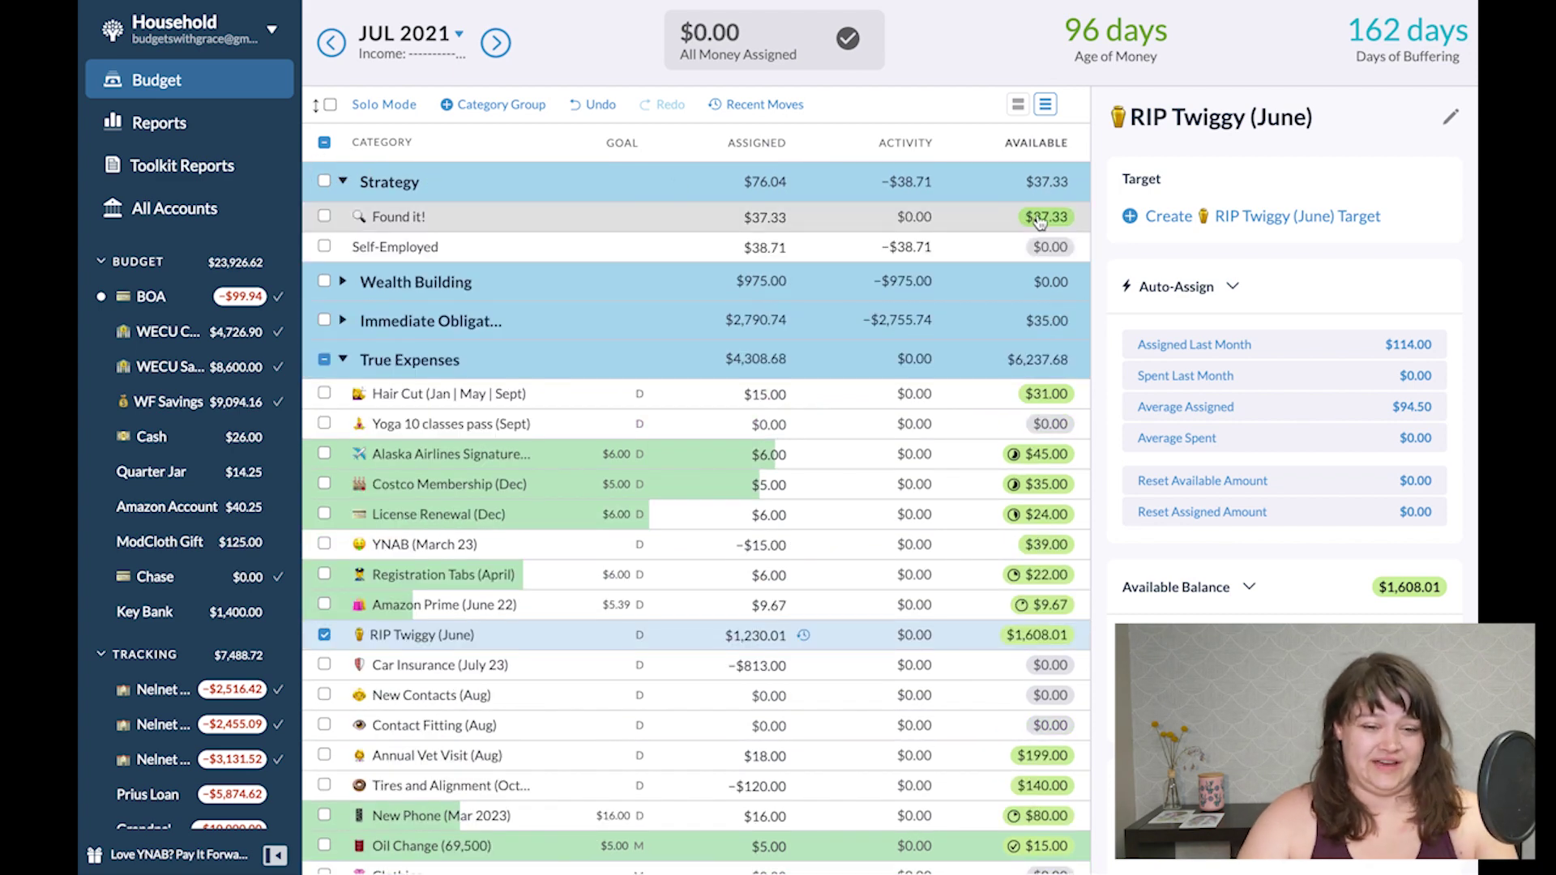
{"action": "left_click", "coordinate": [1039, 217]}
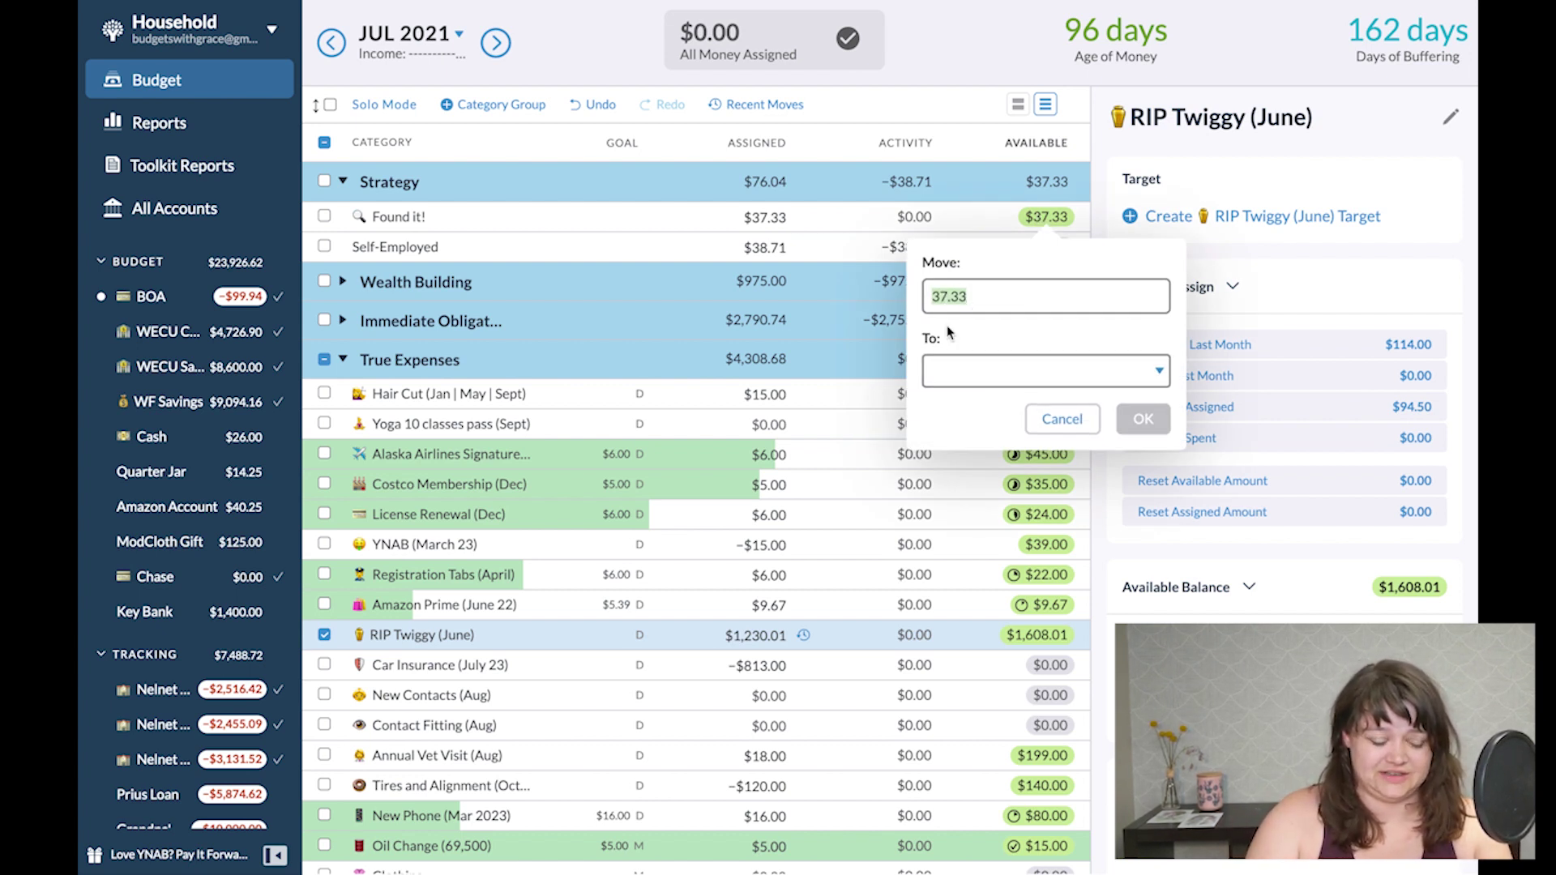
{"action": "key", "text": "Tab"}
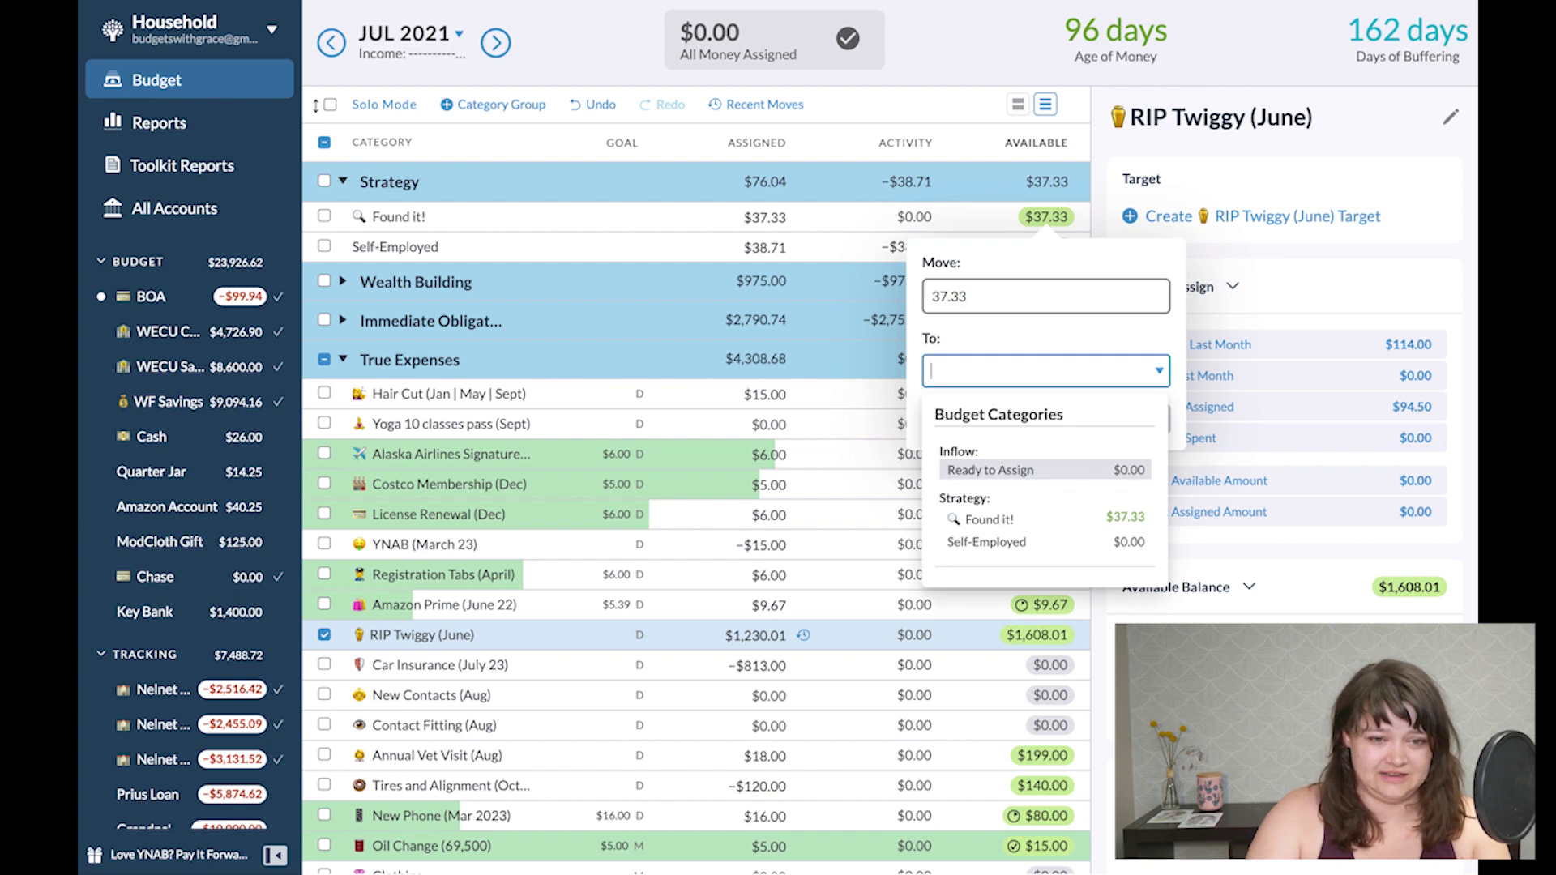
{"action": "key", "text": "shift+Tab"}
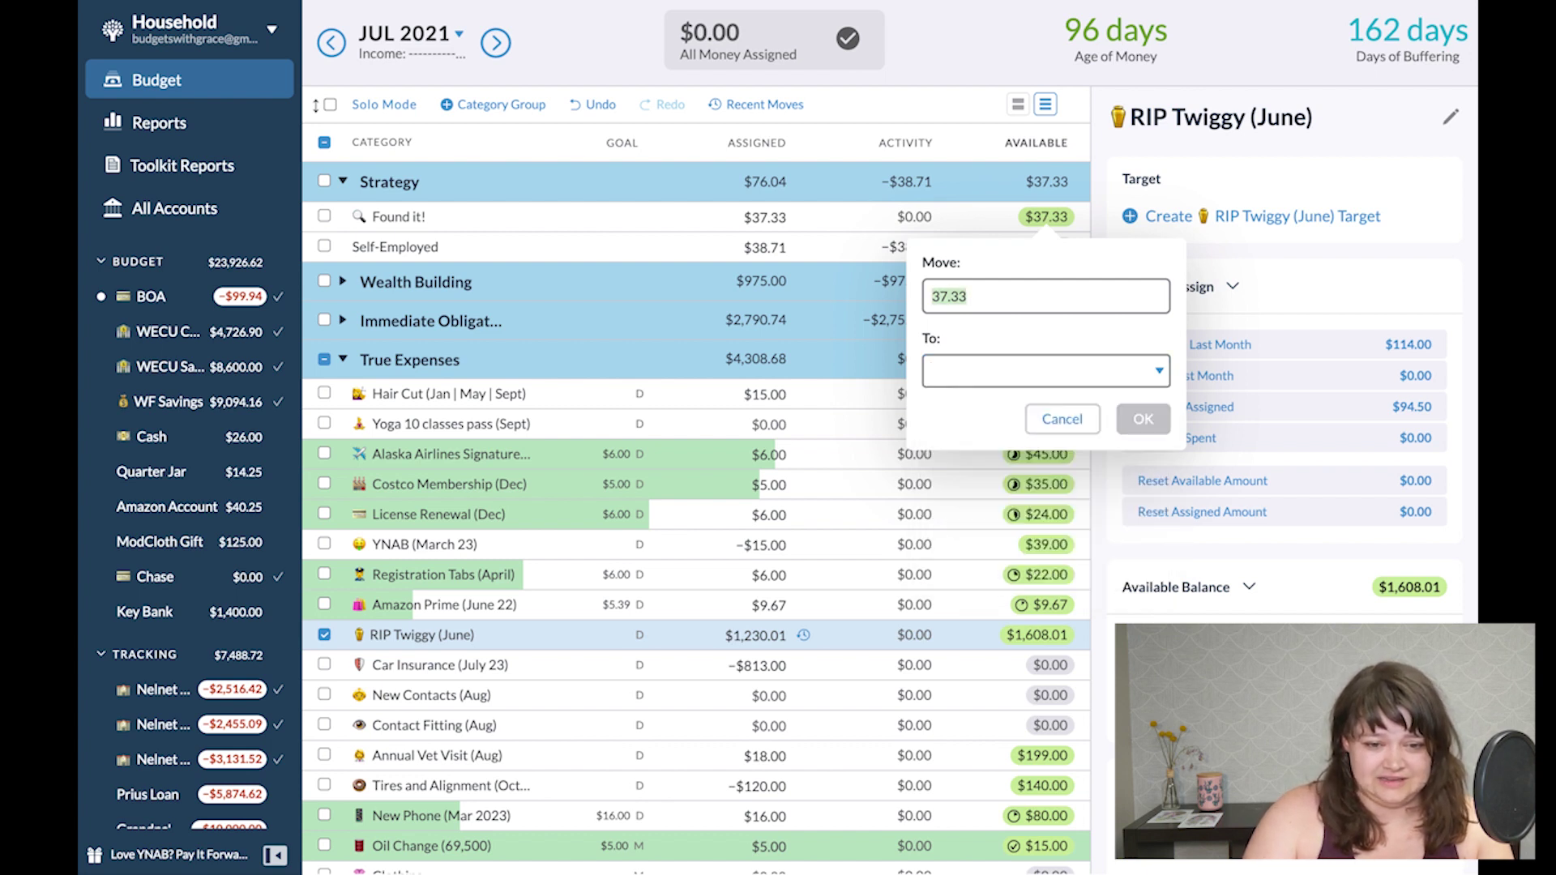
{"action": "type", "text": "99"}
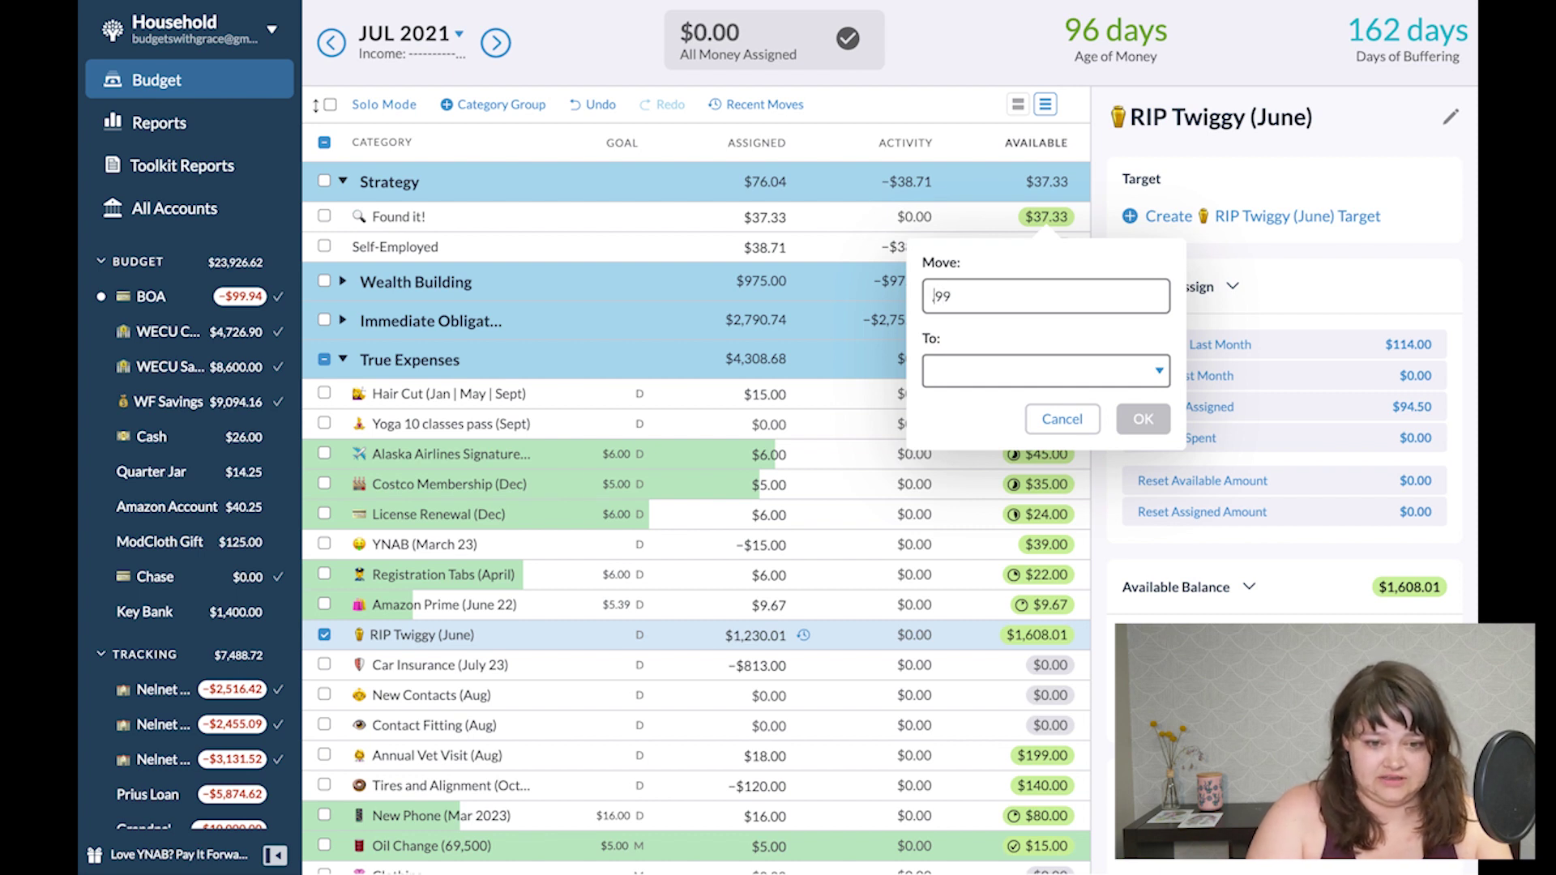
{"action": "type", "text": "1"}
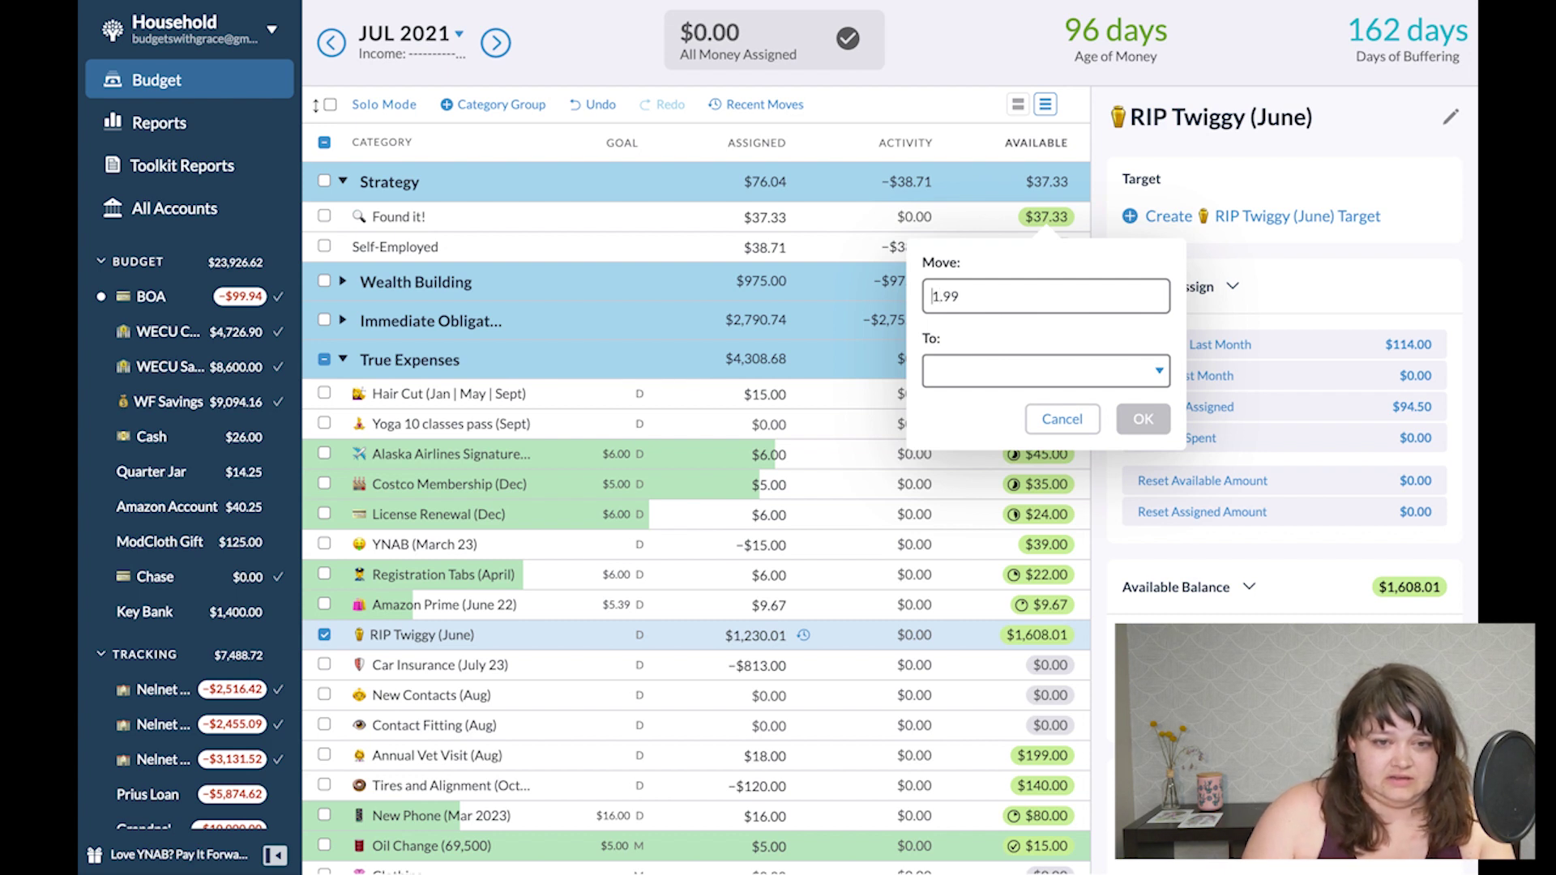
{"action": "double_click", "coordinate": [965, 295]}
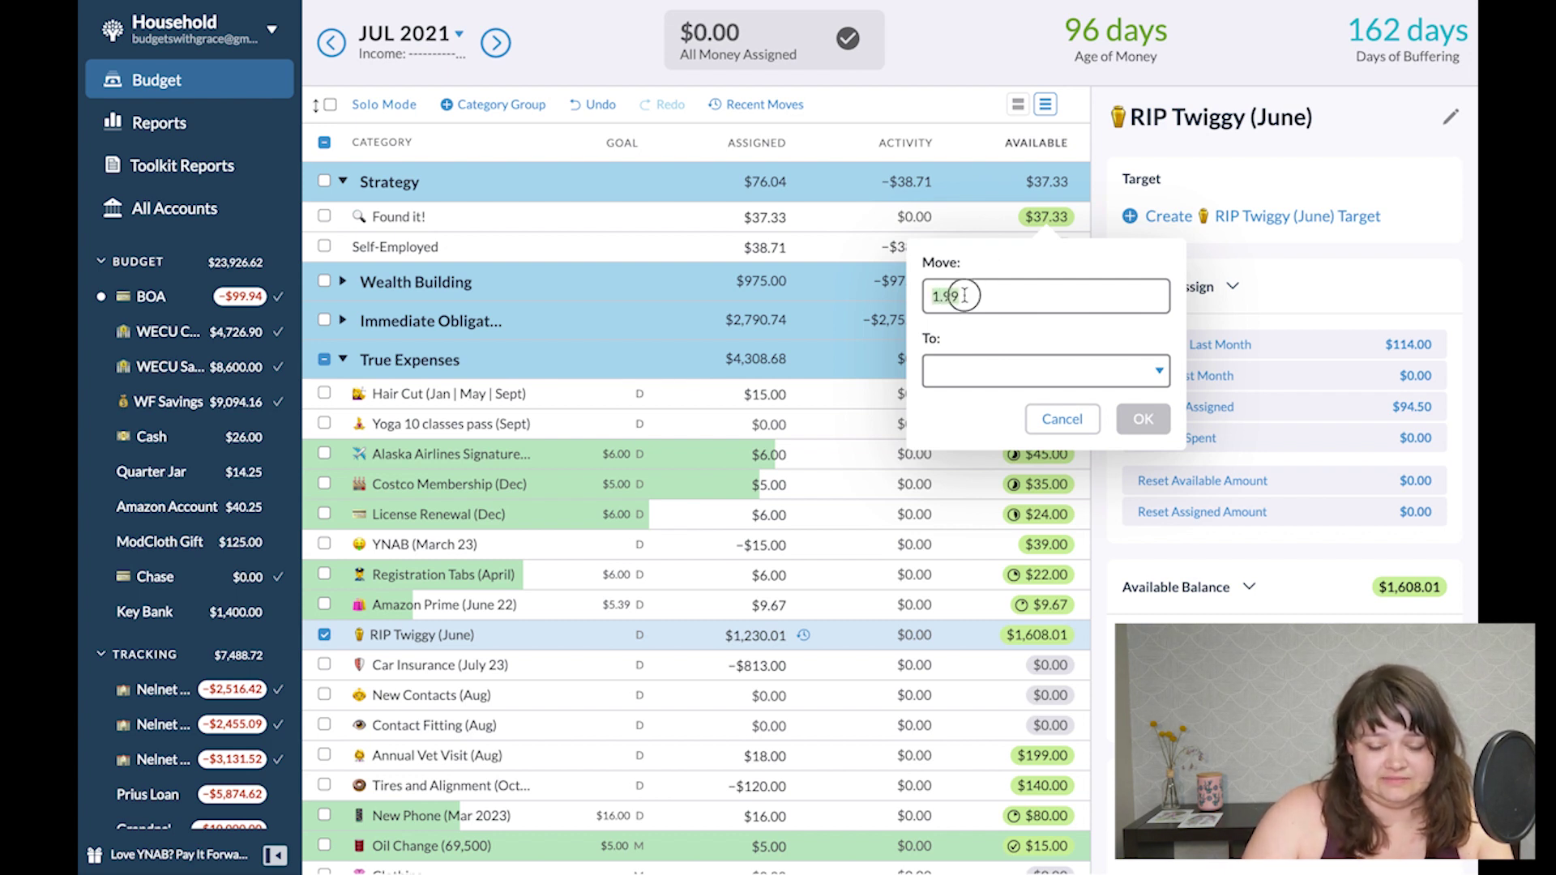
{"action": "key", "text": "BackSpace"}
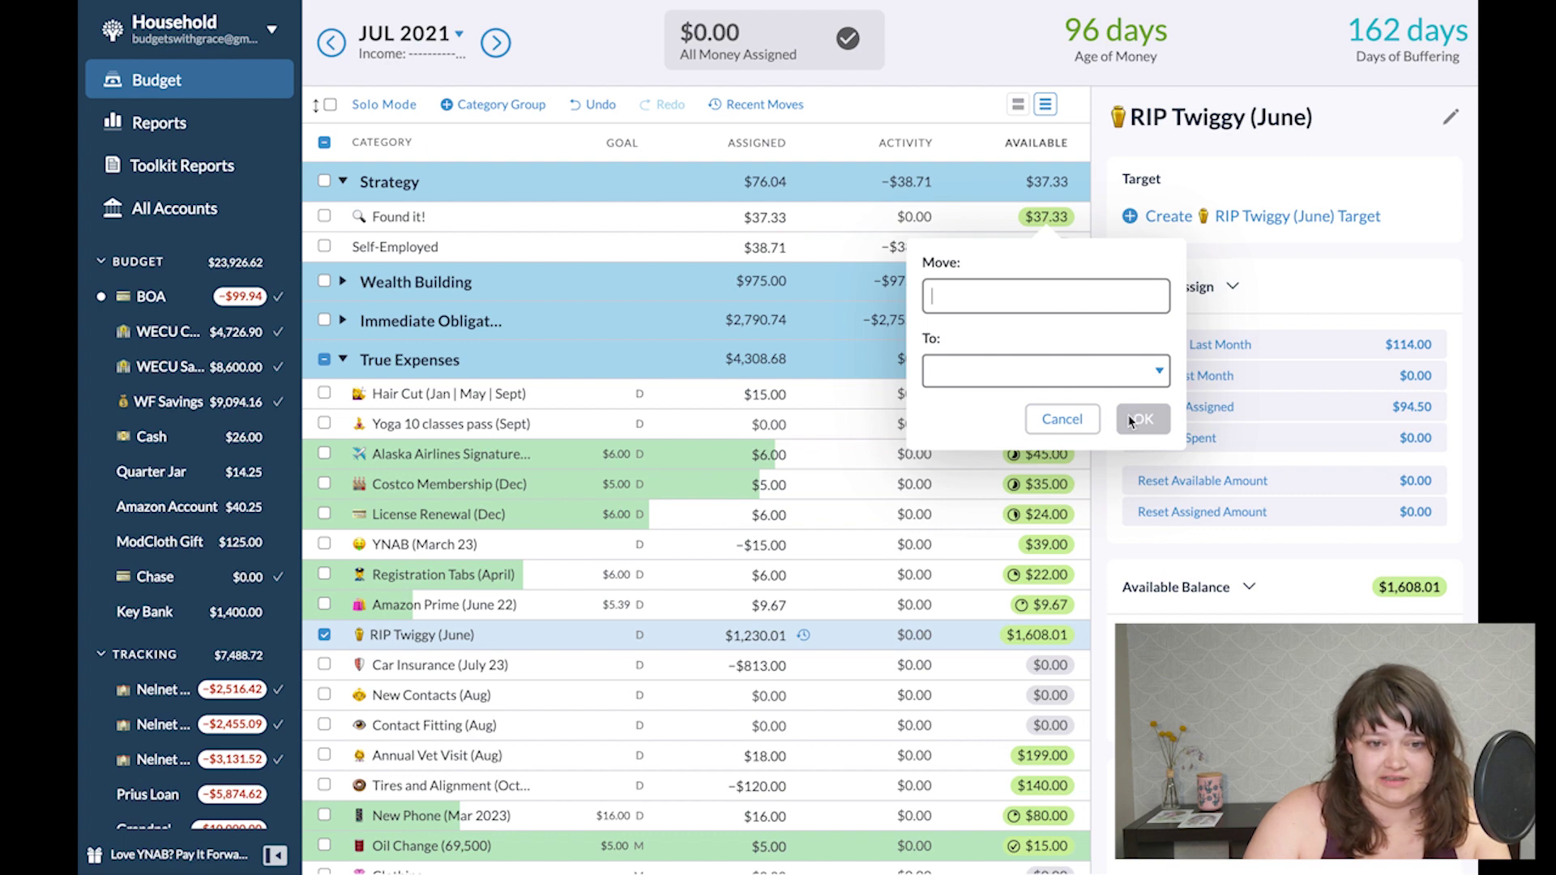
{"action": "left_click", "coordinate": [1073, 423]}
Set the August 2021 assigned amount of RIP Twiggy (June) to 0.
{"action": "left_click", "coordinate": [494, 44]}
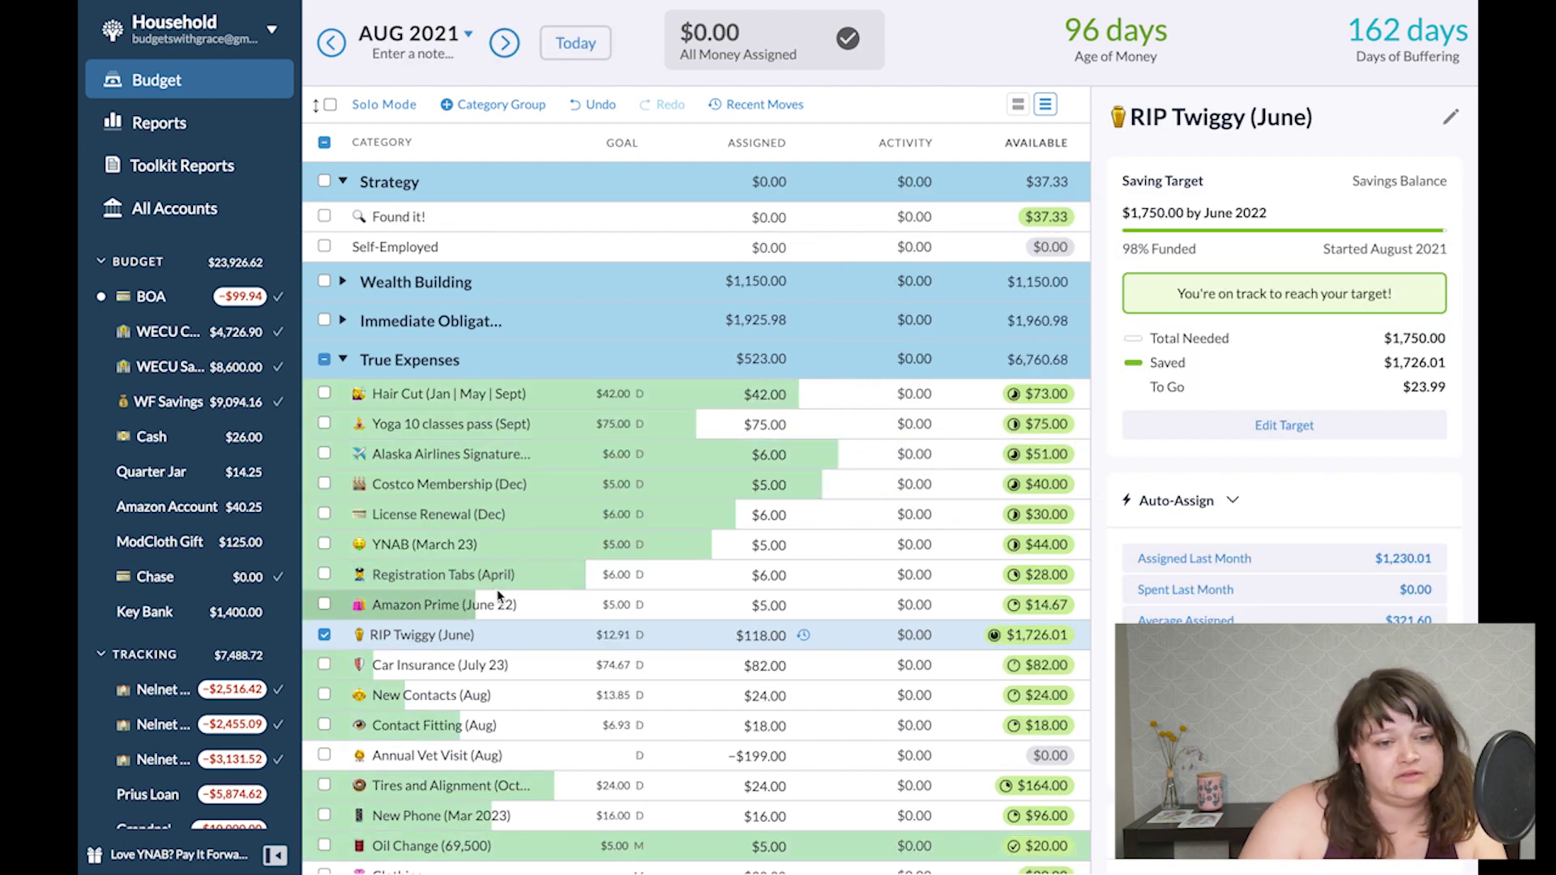
{"action": "left_click", "coordinate": [718, 633]}
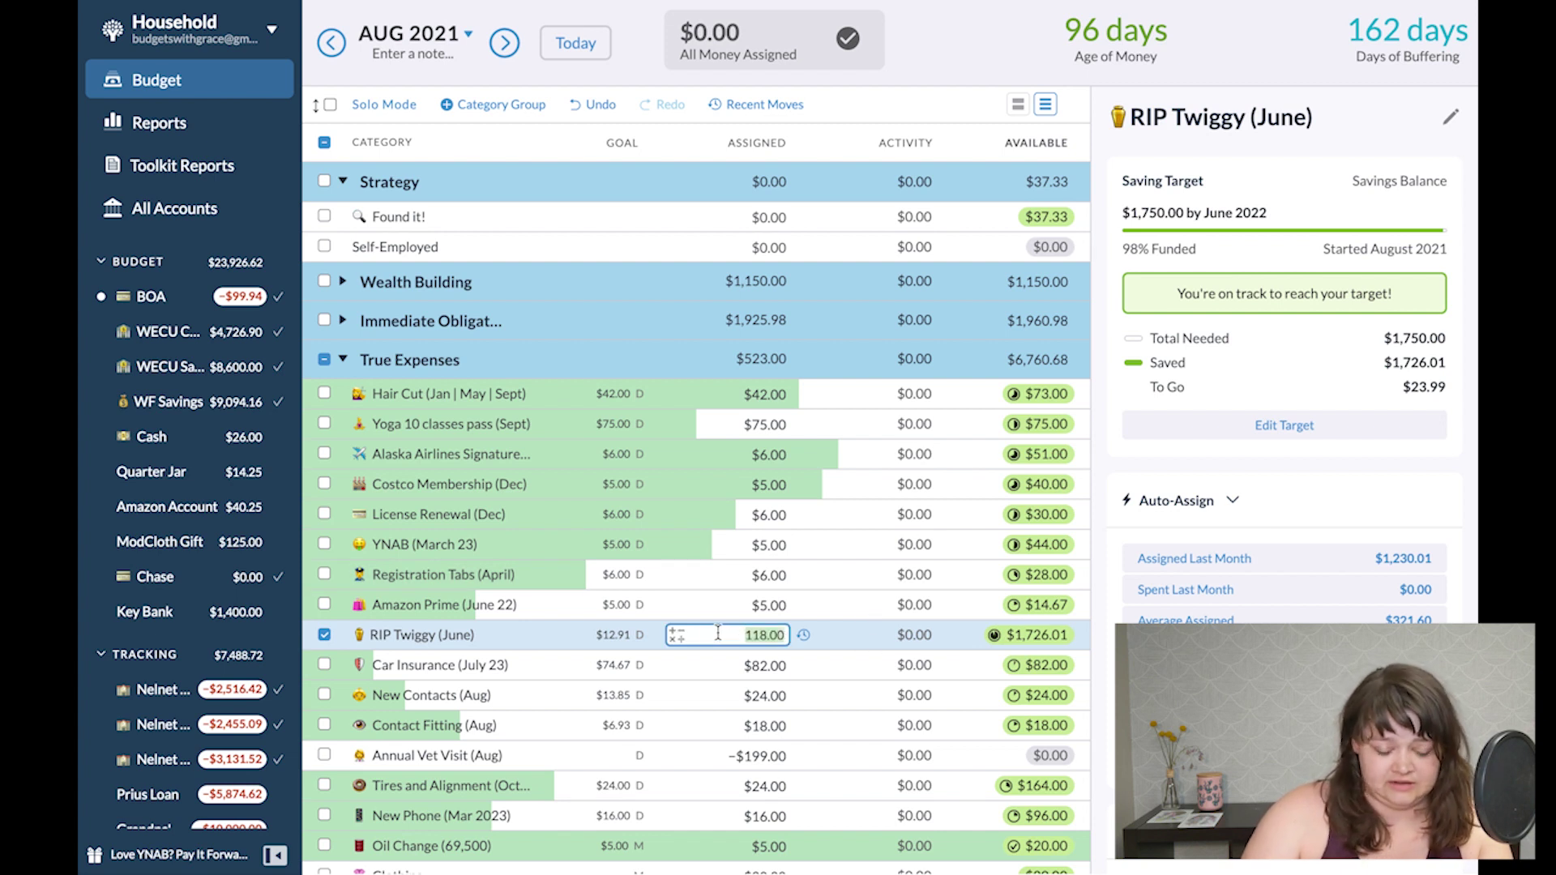
{"action": "type", "text": "0"}
{"action": "key", "text": "Return"}
Return to July 2021 and assign the freed $118.00 to RIP Twiggy (June).
{"action": "left_click", "coordinate": [333, 44]}
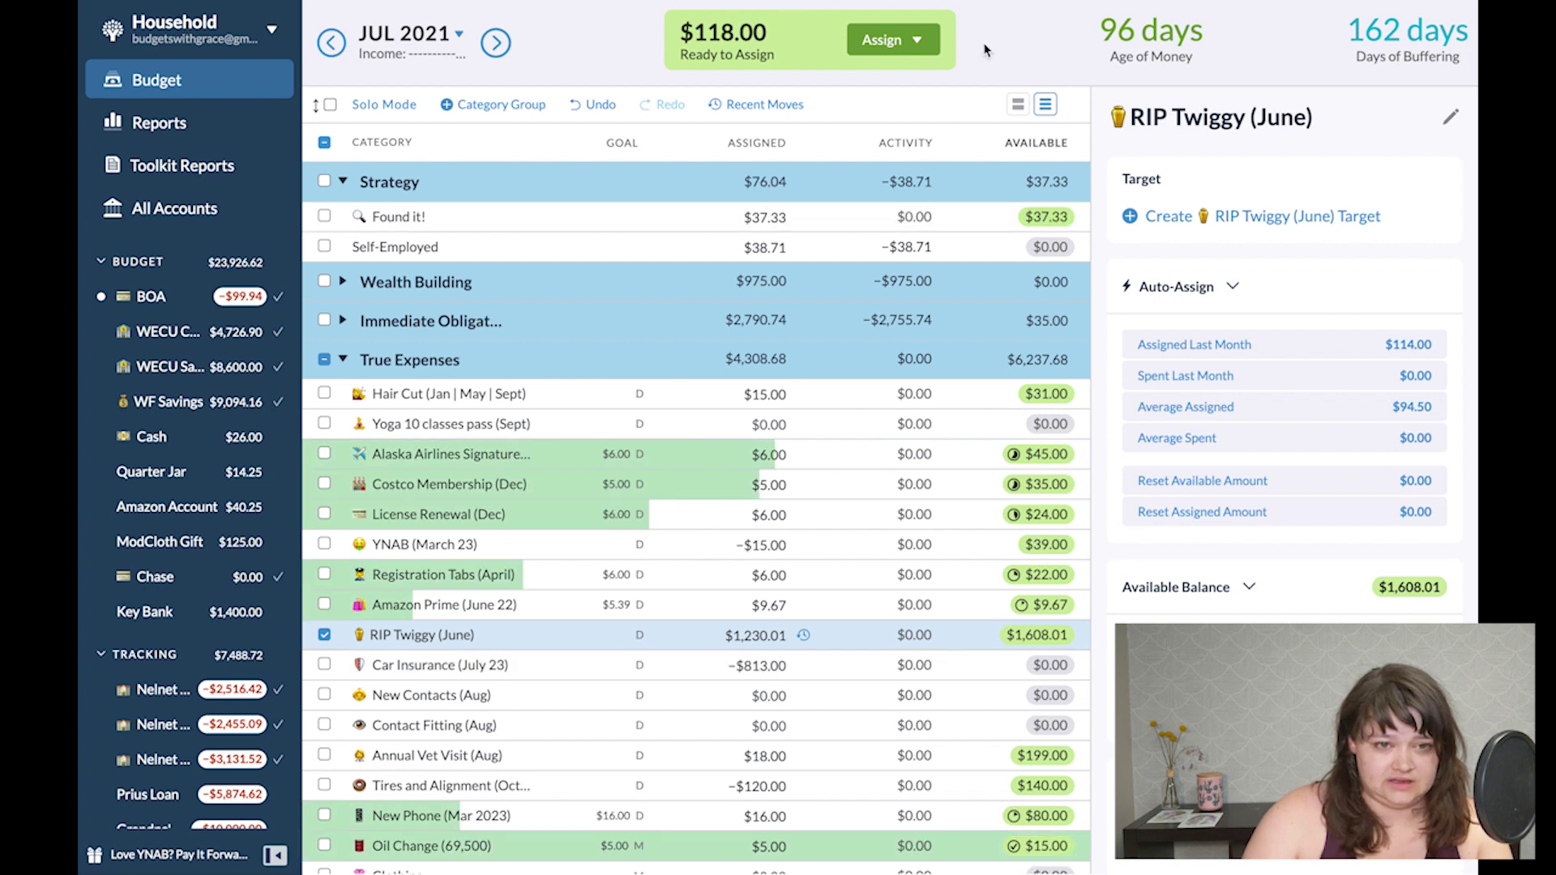
{"action": "left_click", "coordinate": [893, 40]}
{"action": "type", "text": "twi"}
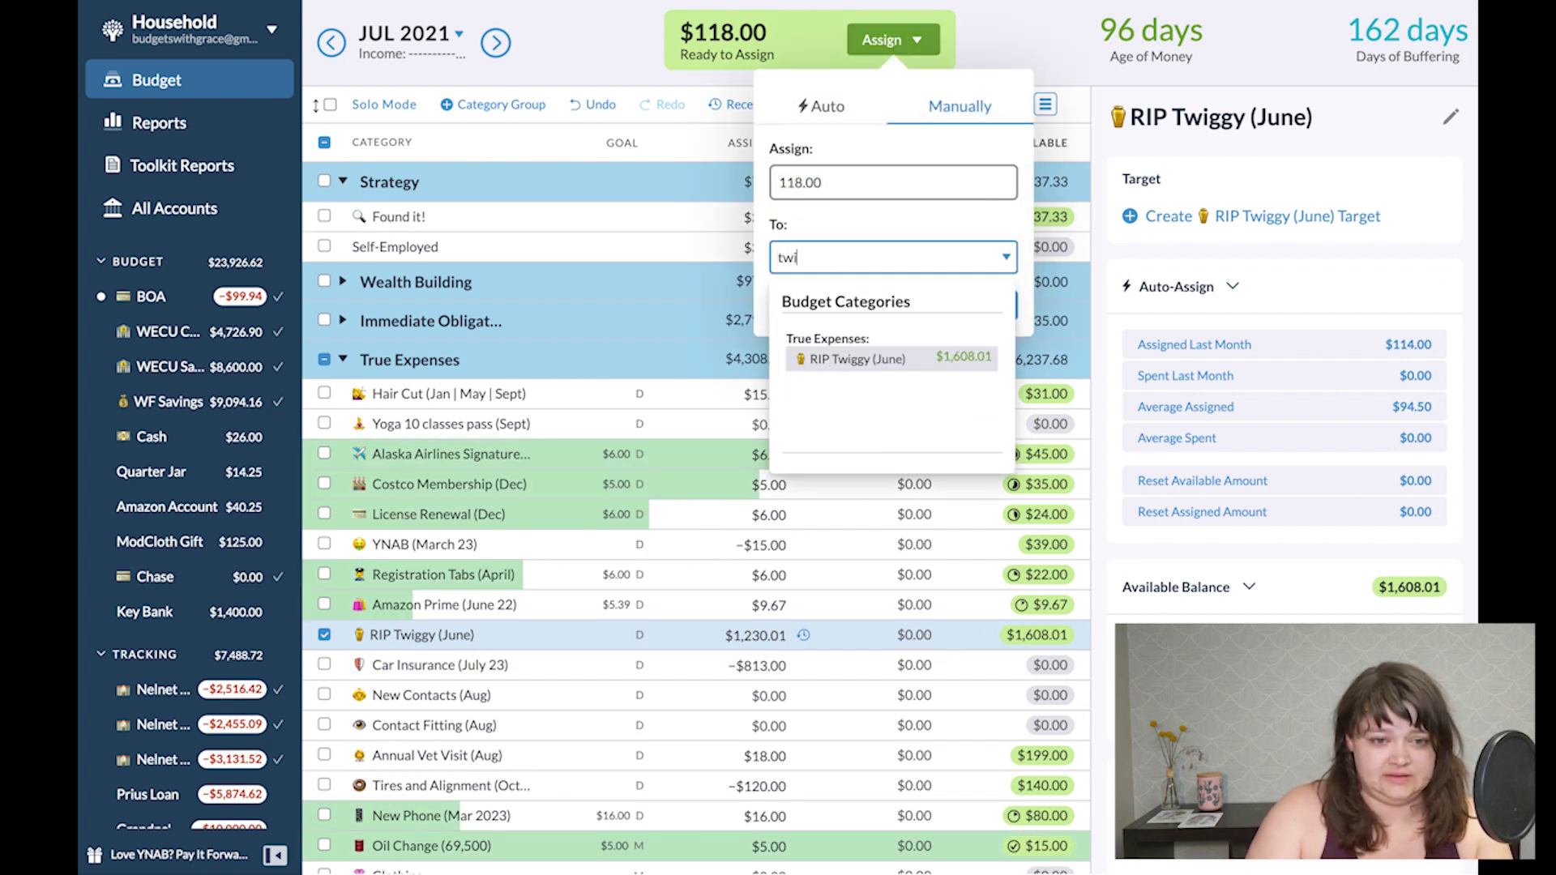
{"action": "key", "text": "Return"}
{"action": "key", "text": "Return"}
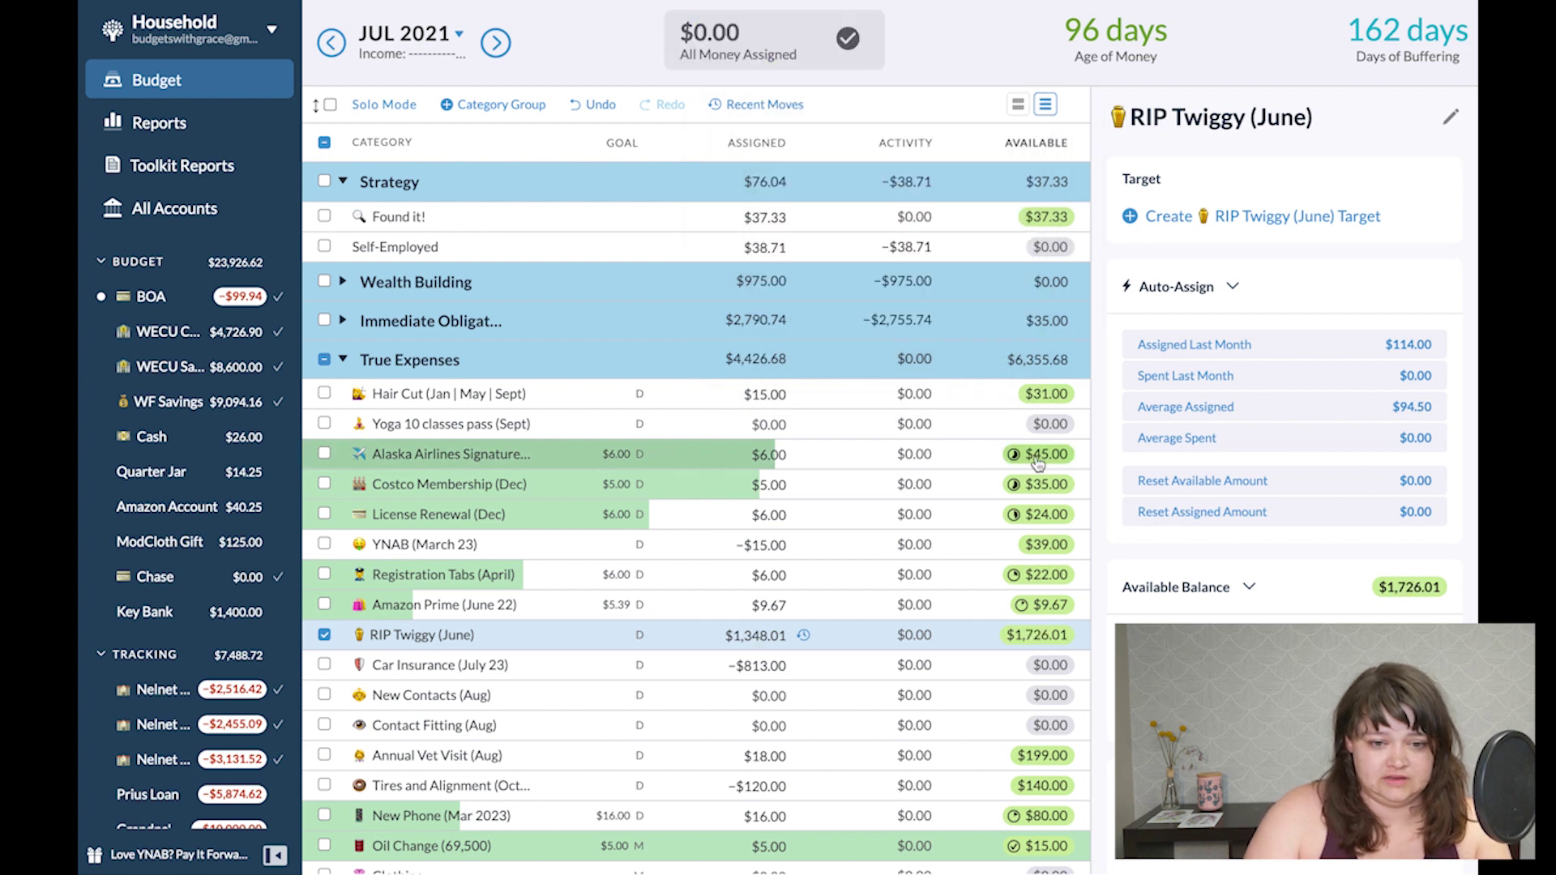
Move $23.99 from Found it! in Strategy to RIP Twiggy (June) in July 2021, and clear the category selection.
{"action": "left_click", "coordinate": [1040, 217]}
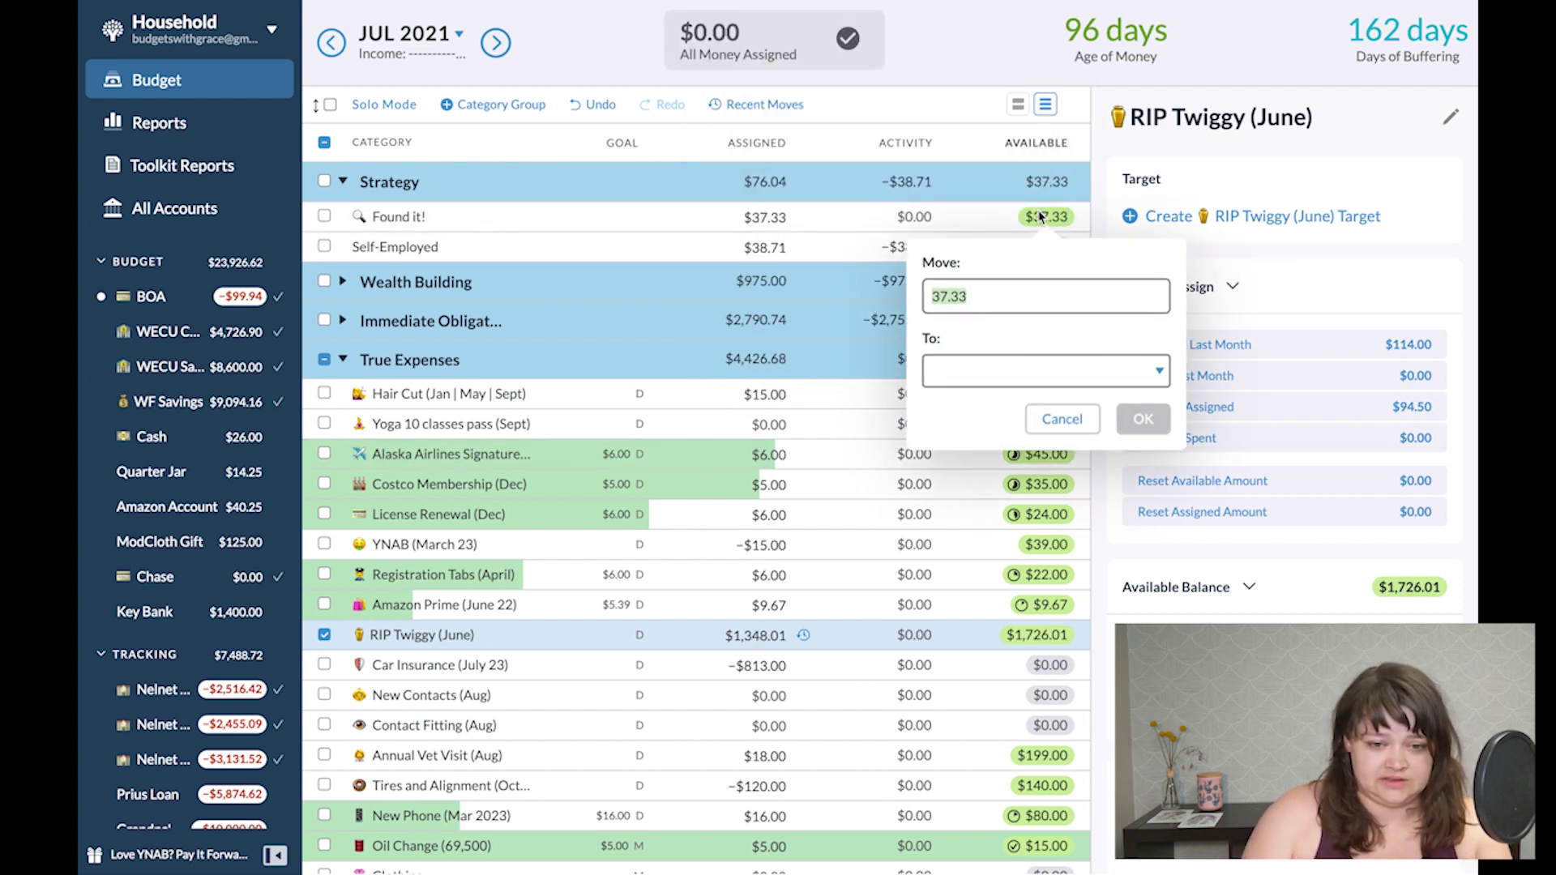
{"action": "type", "text": "1.99"}
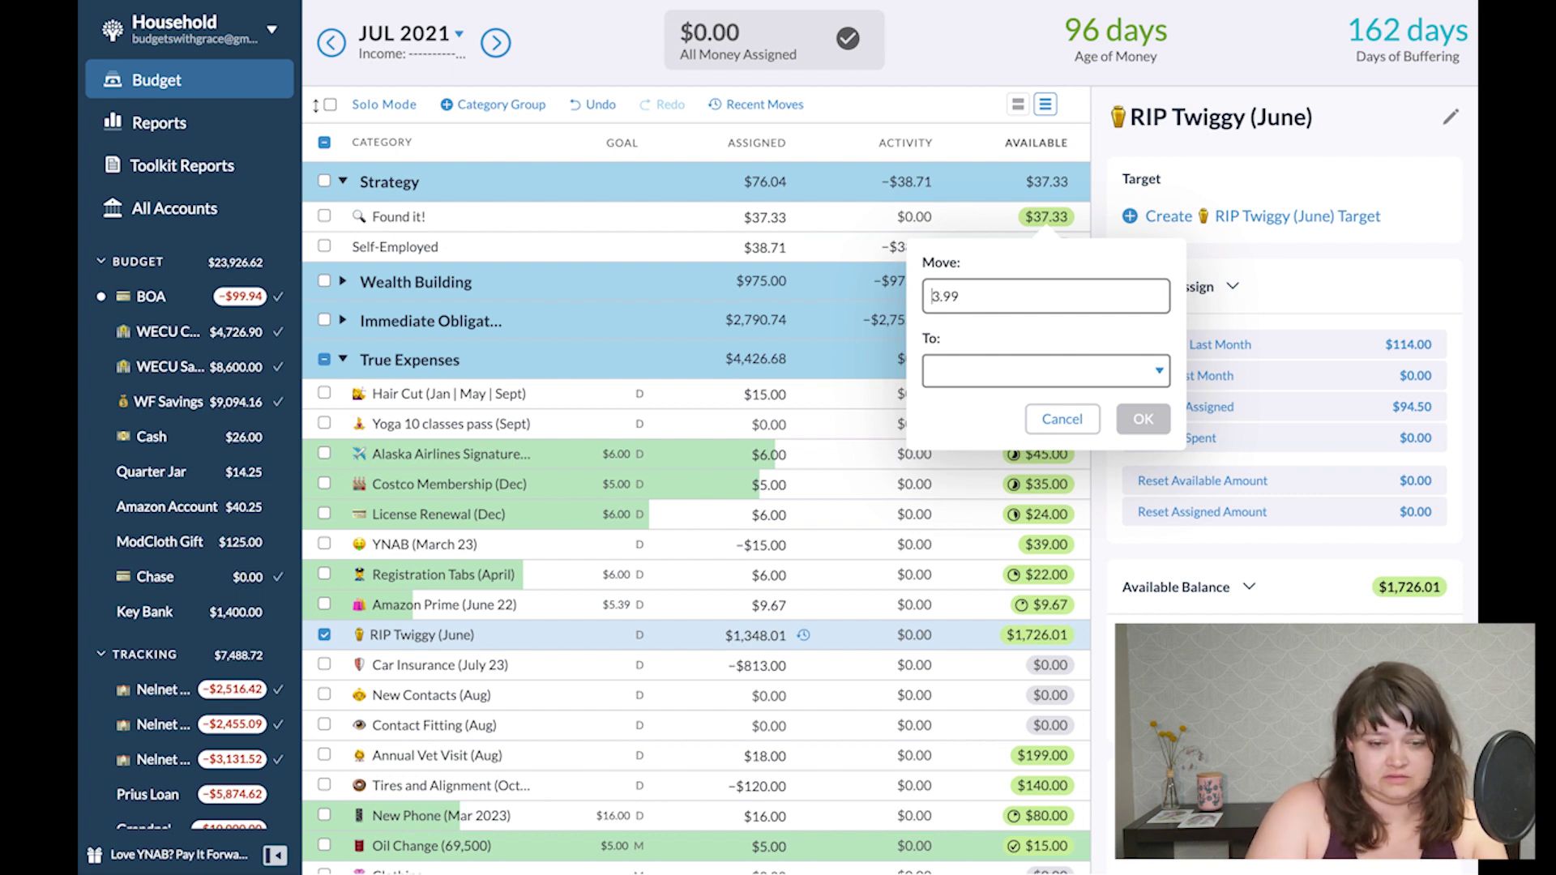
{"action": "left_click", "coordinate": [936, 296]}
{"action": "type", "text": "3"}
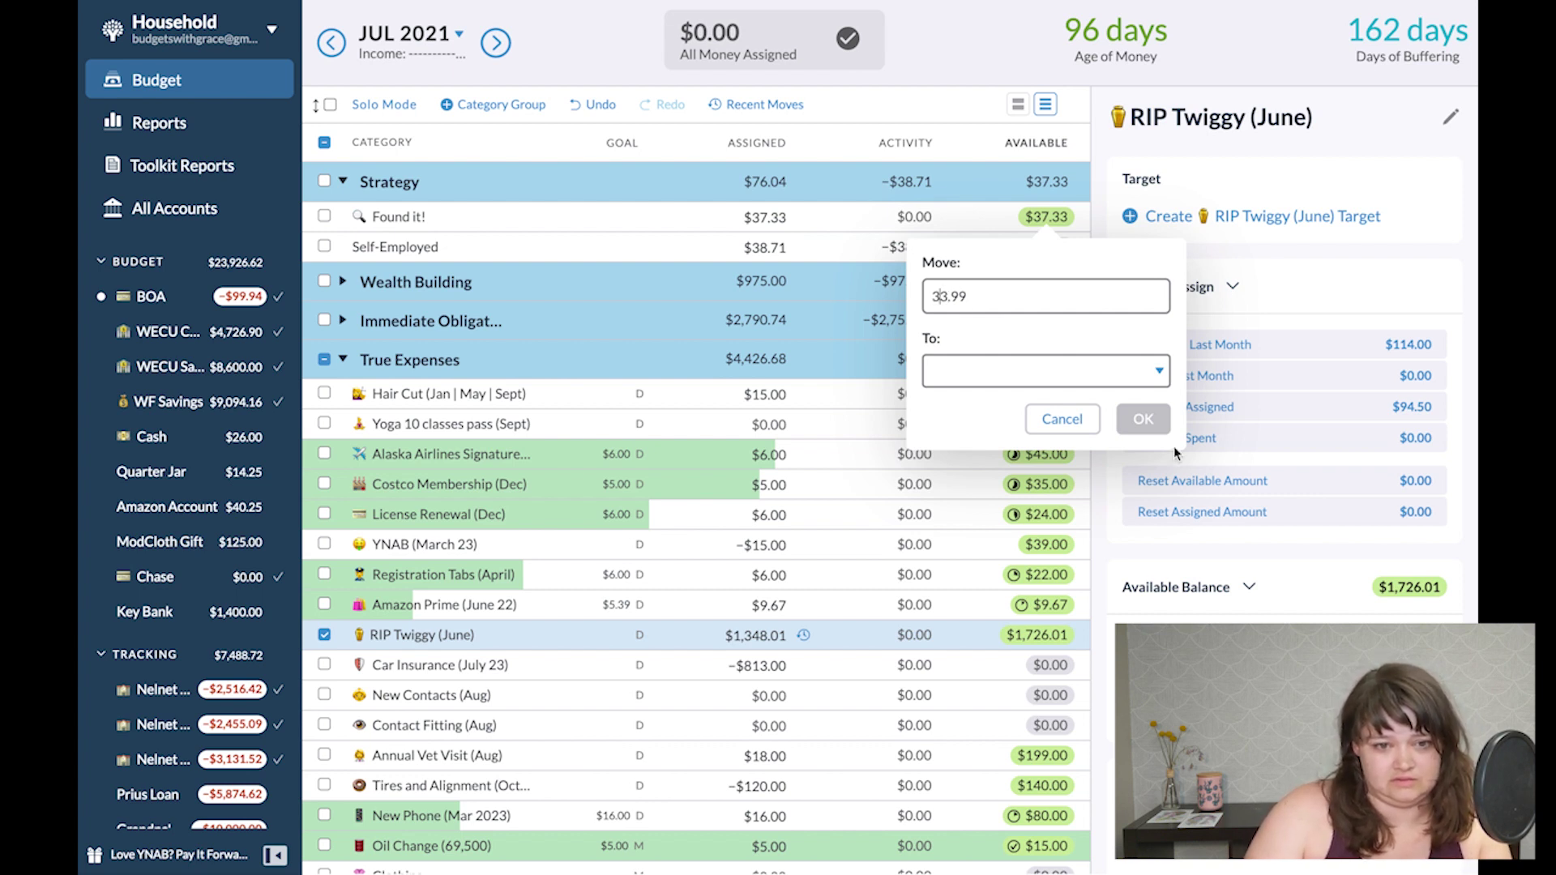
{"action": "key", "text": "BackSpace"}
{"action": "type", "text": "2"}
{"action": "left_click", "coordinate": [1047, 366]}
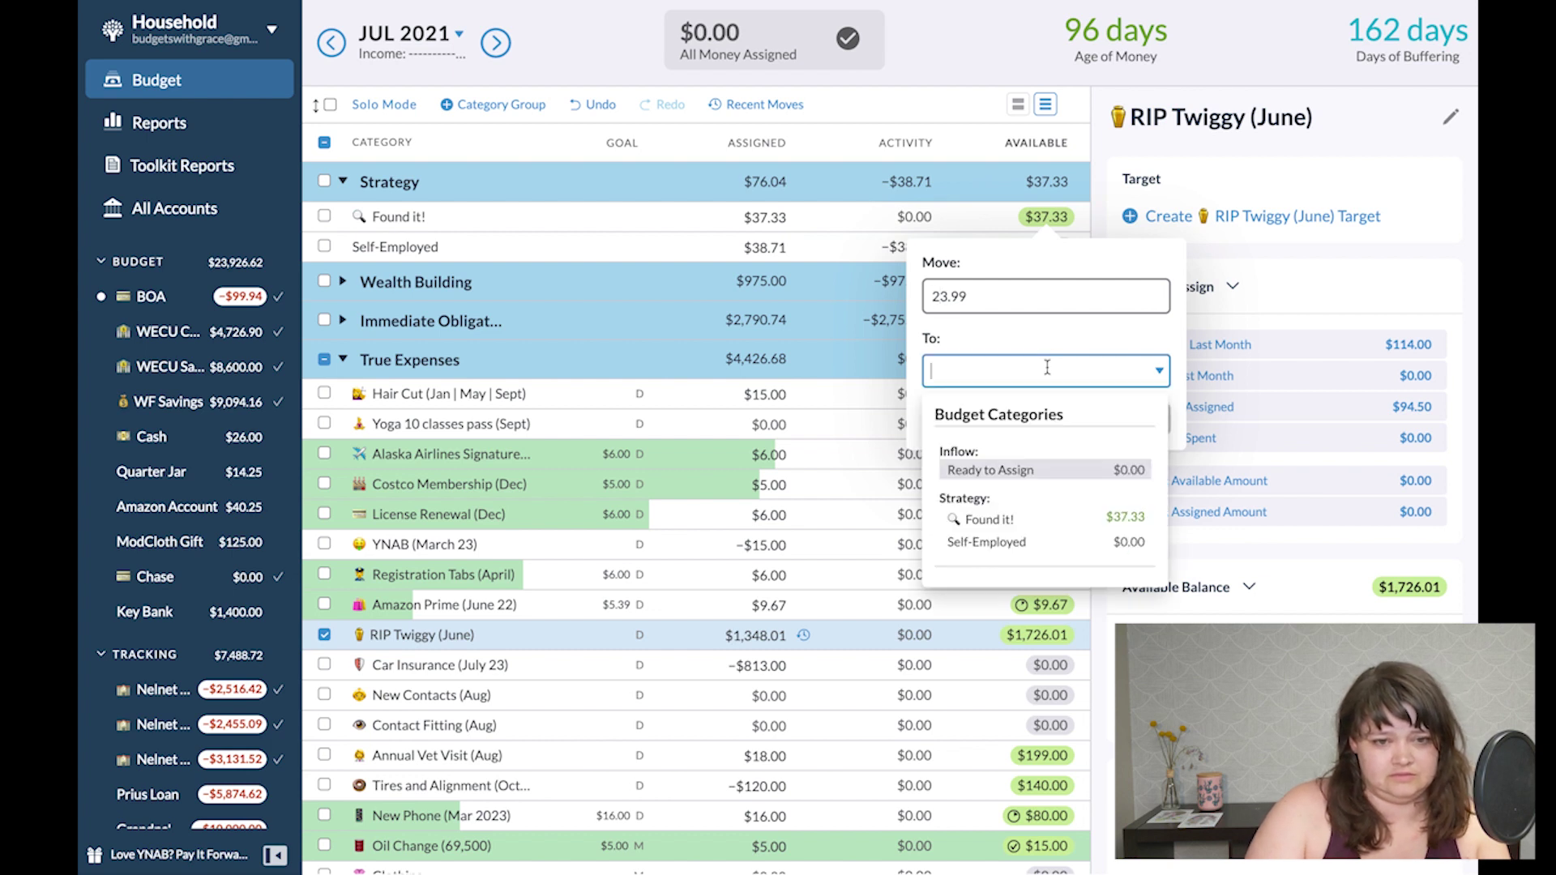
{"action": "type", "text": "twi"}
{"action": "key", "text": "Return"}
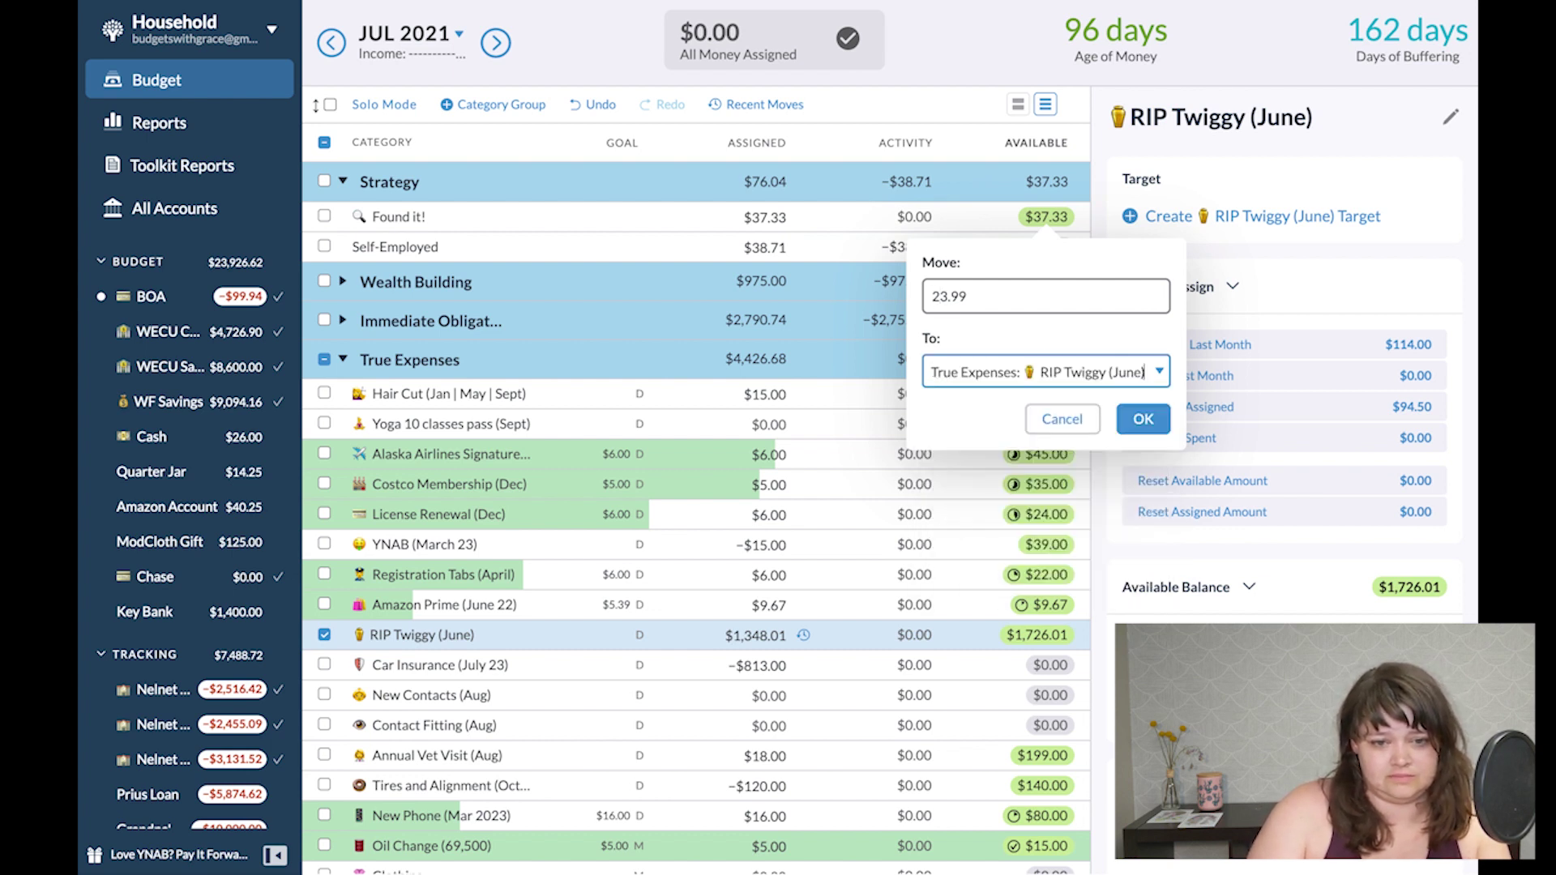
{"action": "key", "text": "Return"}
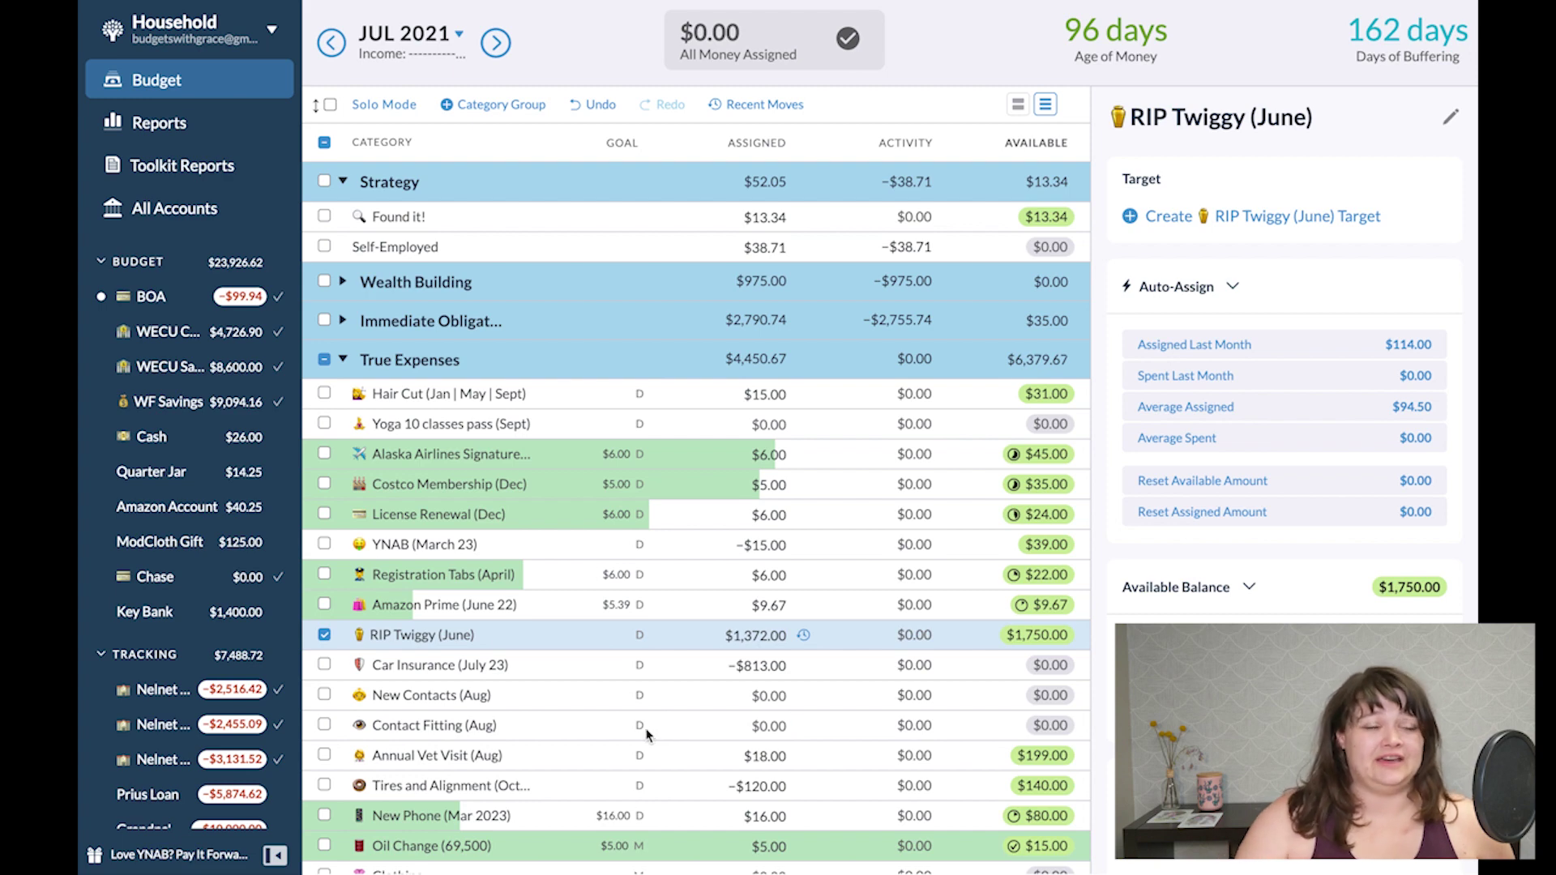
{"action": "left_click", "coordinate": [490, 46]}
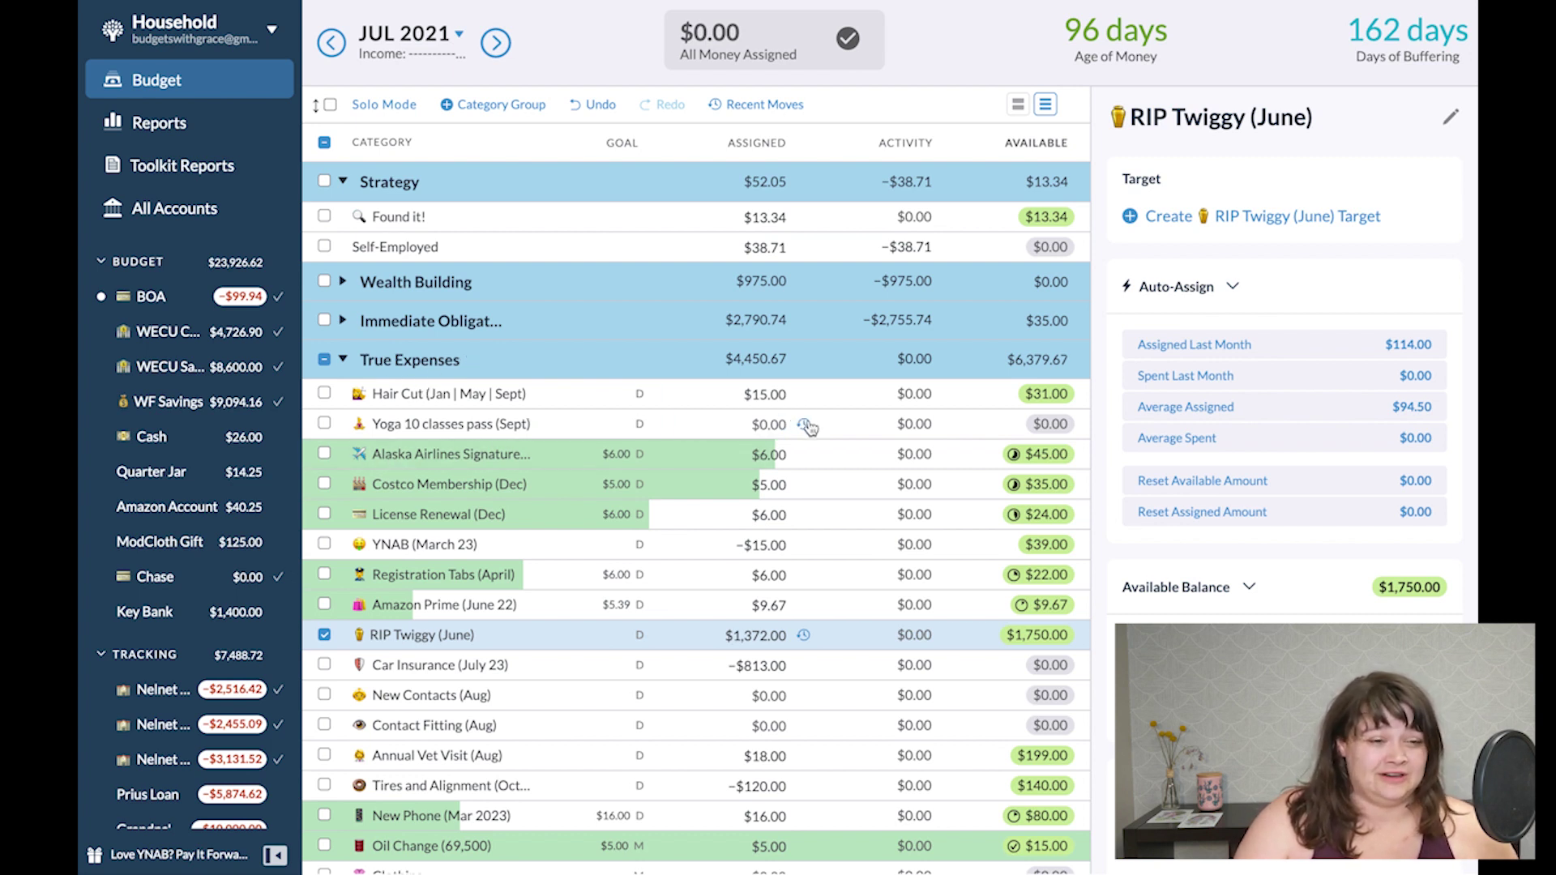
{"action": "left_click", "coordinate": [324, 359]}
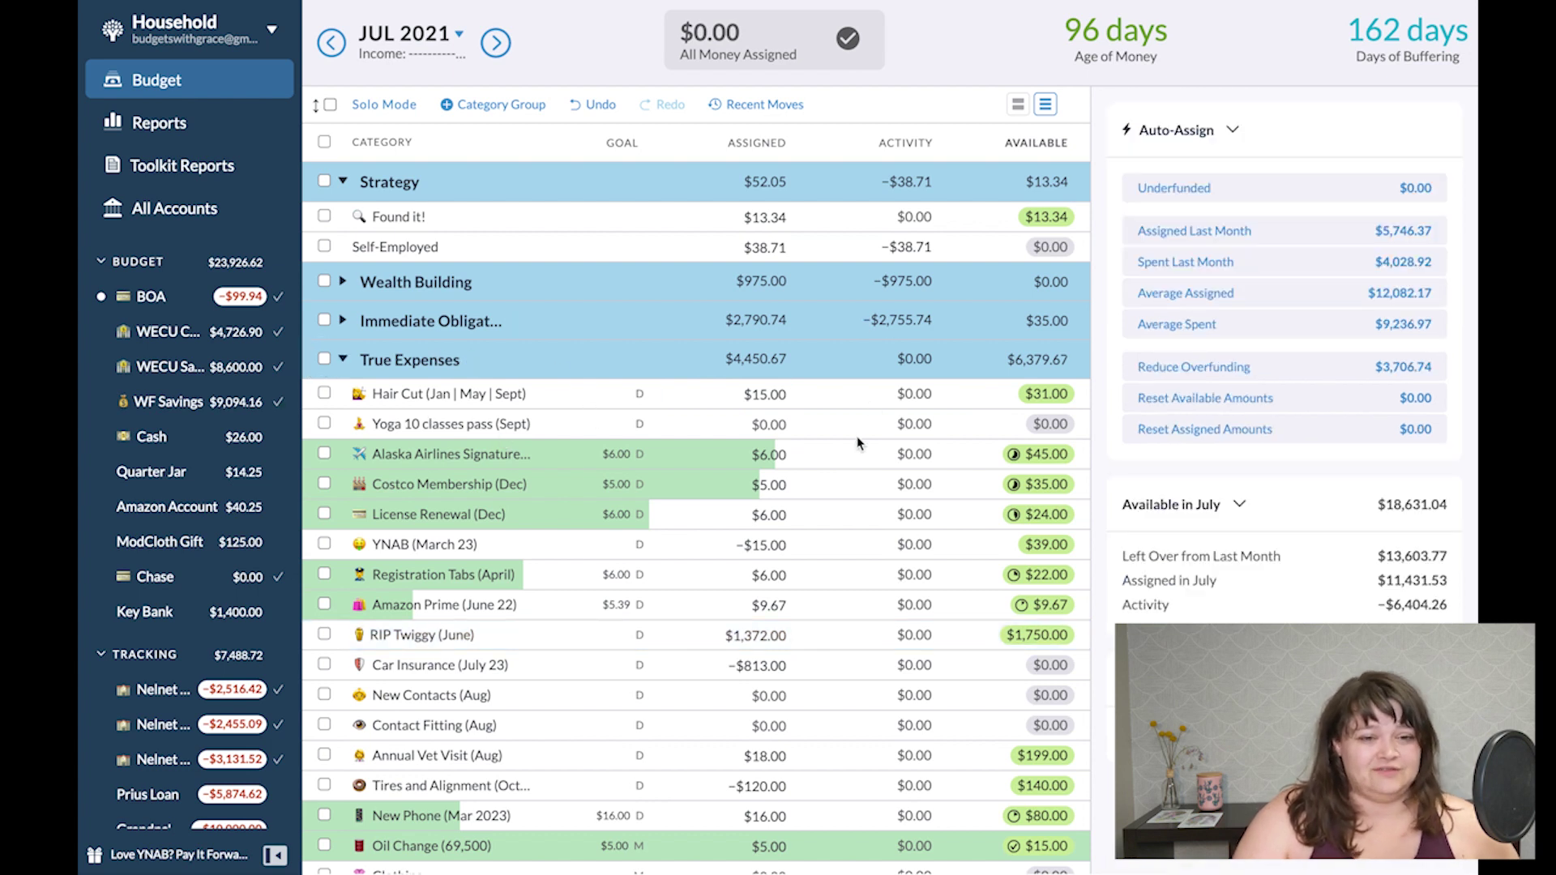